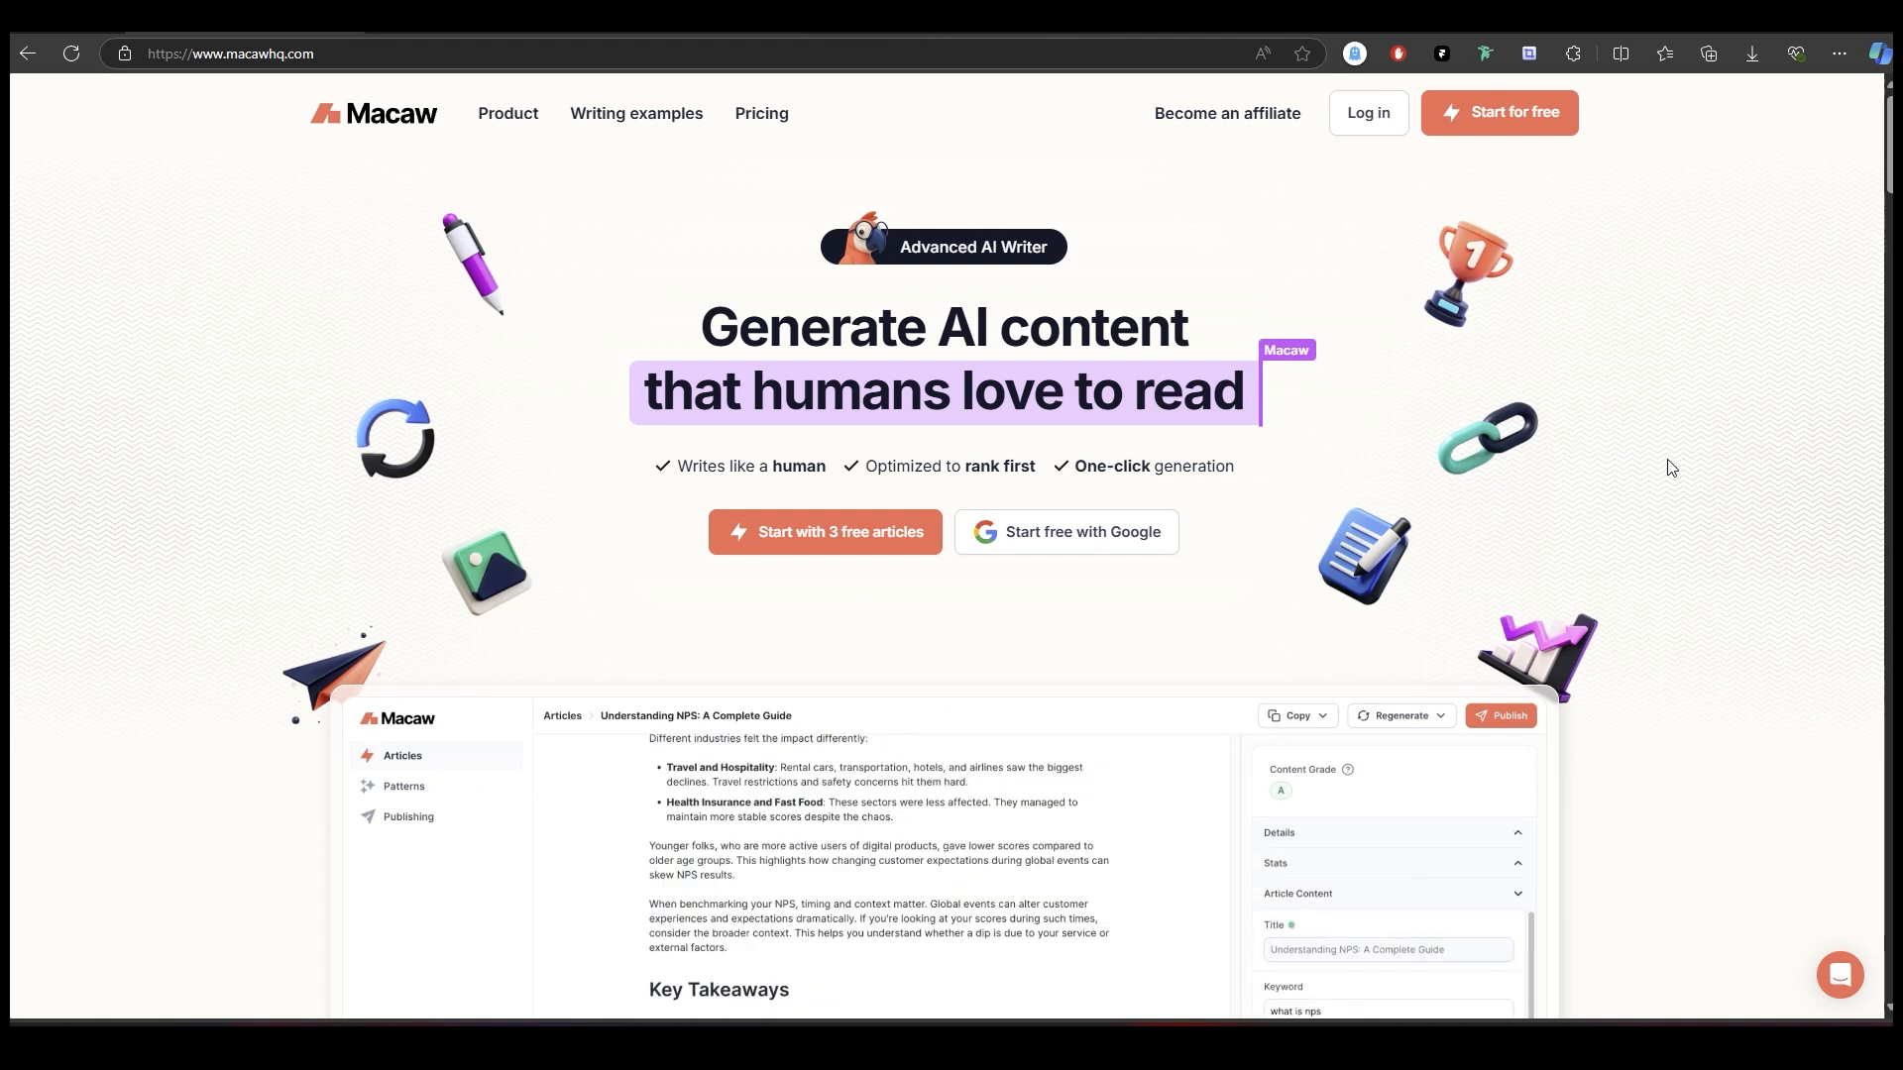
Examine the Macaw homepage's hero area, animated product preview, testimonials and one-click article section.
{"action": "scroll", "coordinate": [1672, 466], "scroll_direction": "down", "scroll_amount": 1}
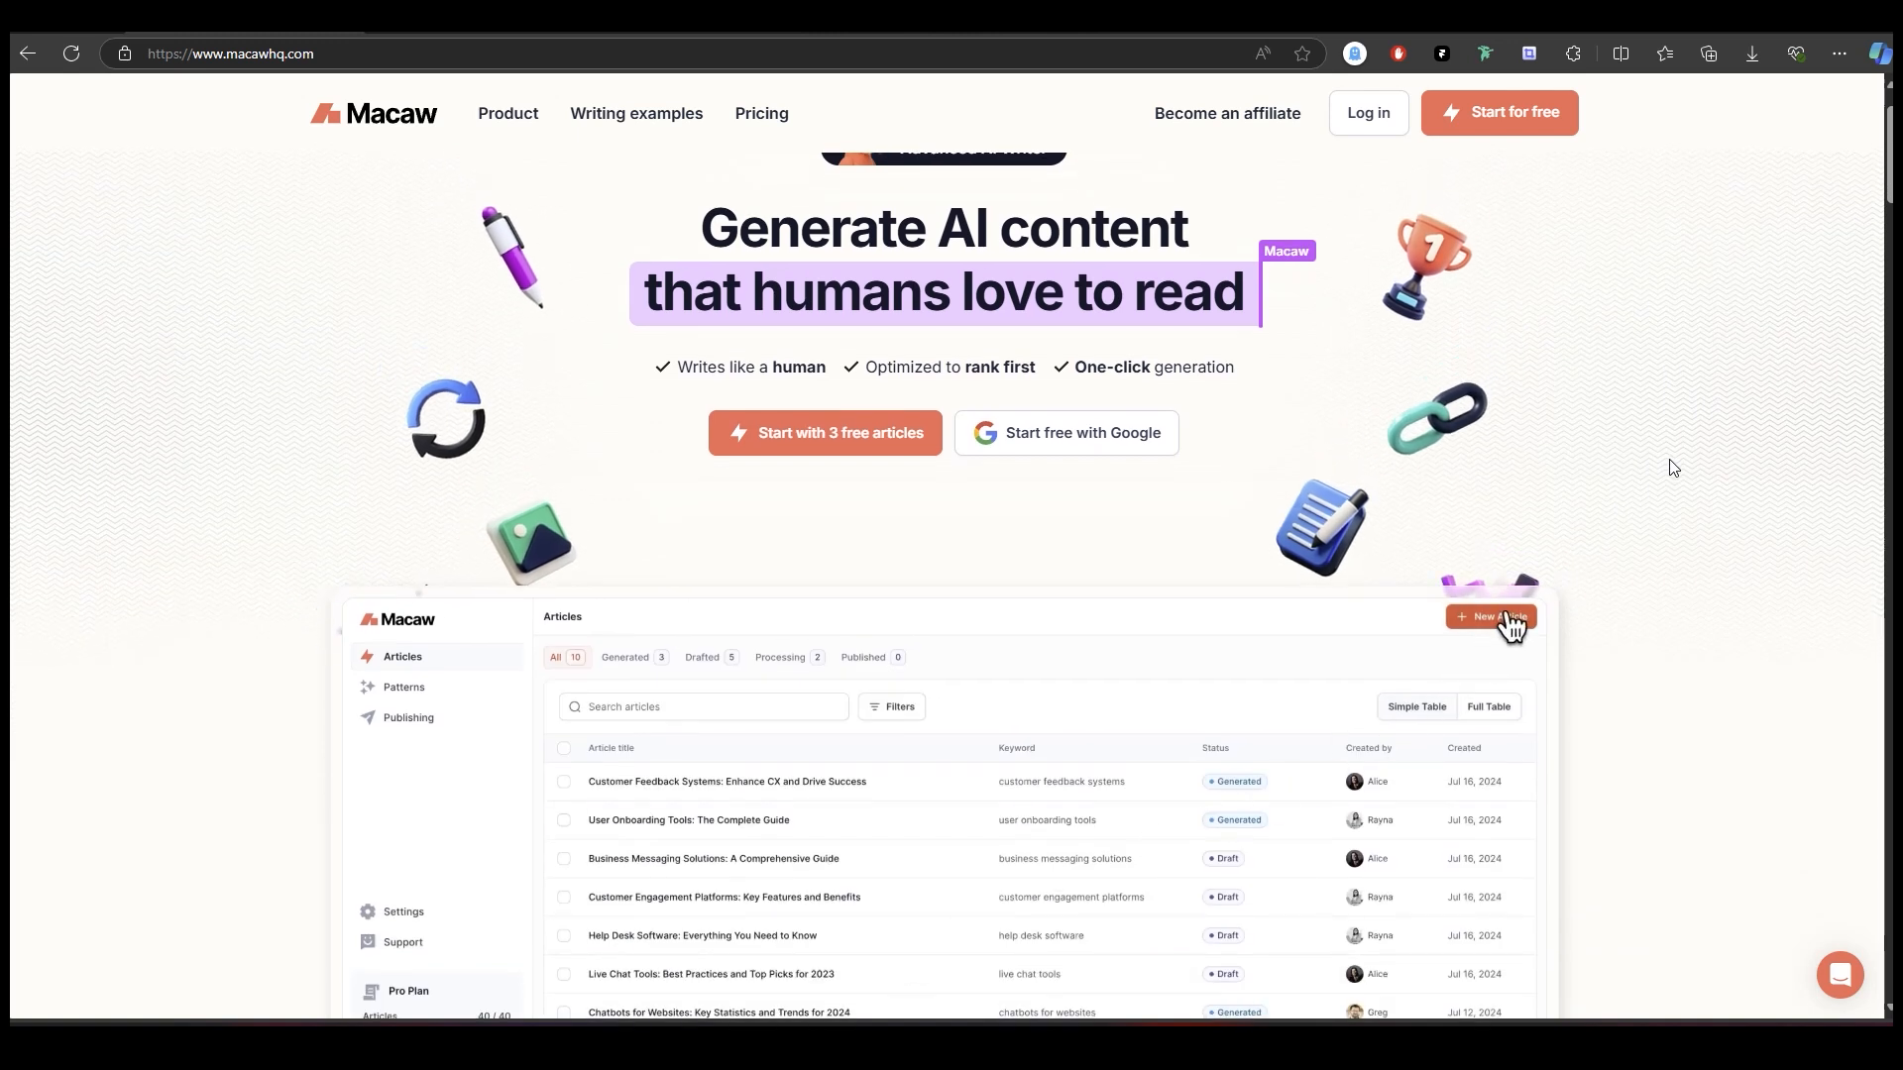
{"action": "scroll", "coordinate": [1682, 467], "scroll_direction": "down", "scroll_amount": 1}
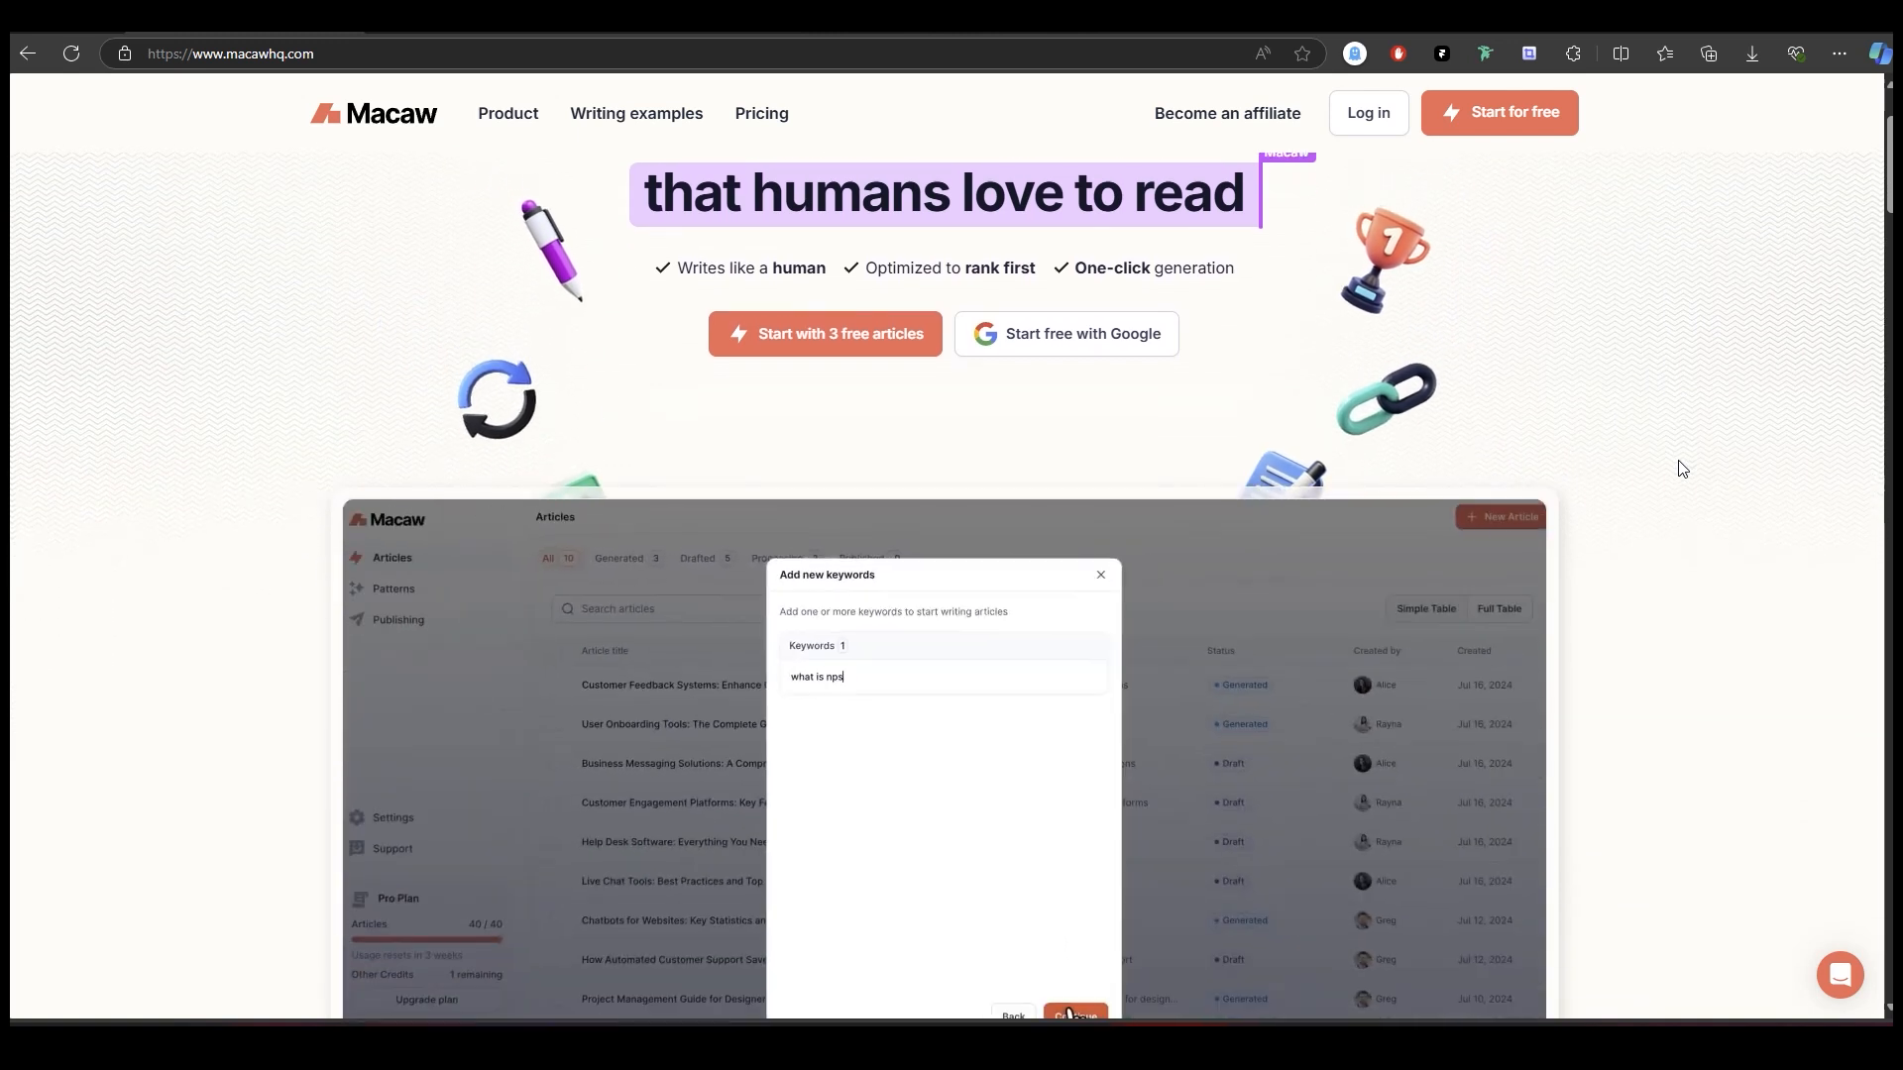
{"action": "scroll", "coordinate": [1685, 475], "scroll_direction": "down", "scroll_amount": 2}
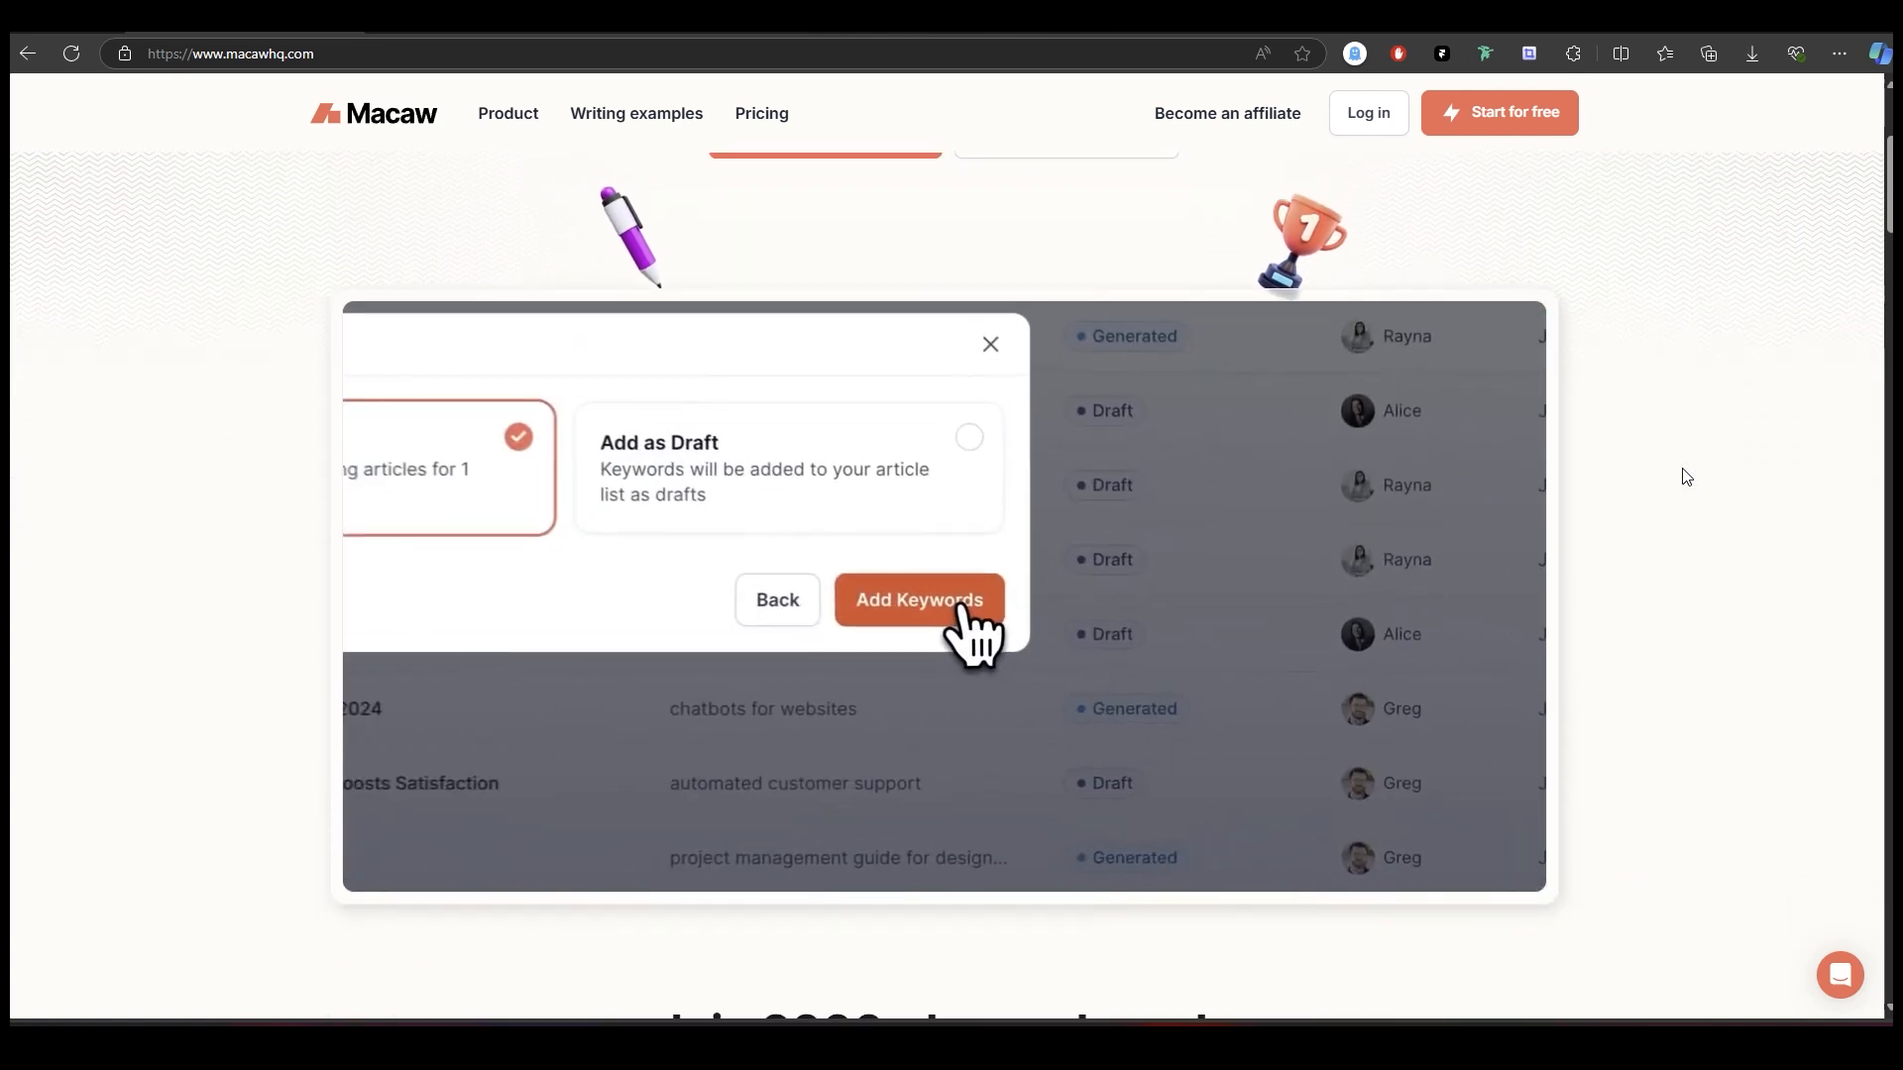
{"action": "scroll", "coordinate": [1686, 476], "scroll_direction": "down", "scroll_amount": 1}
{"action": "scroll", "coordinate": [1688, 479], "scroll_direction": "down", "scroll_amount": 1}
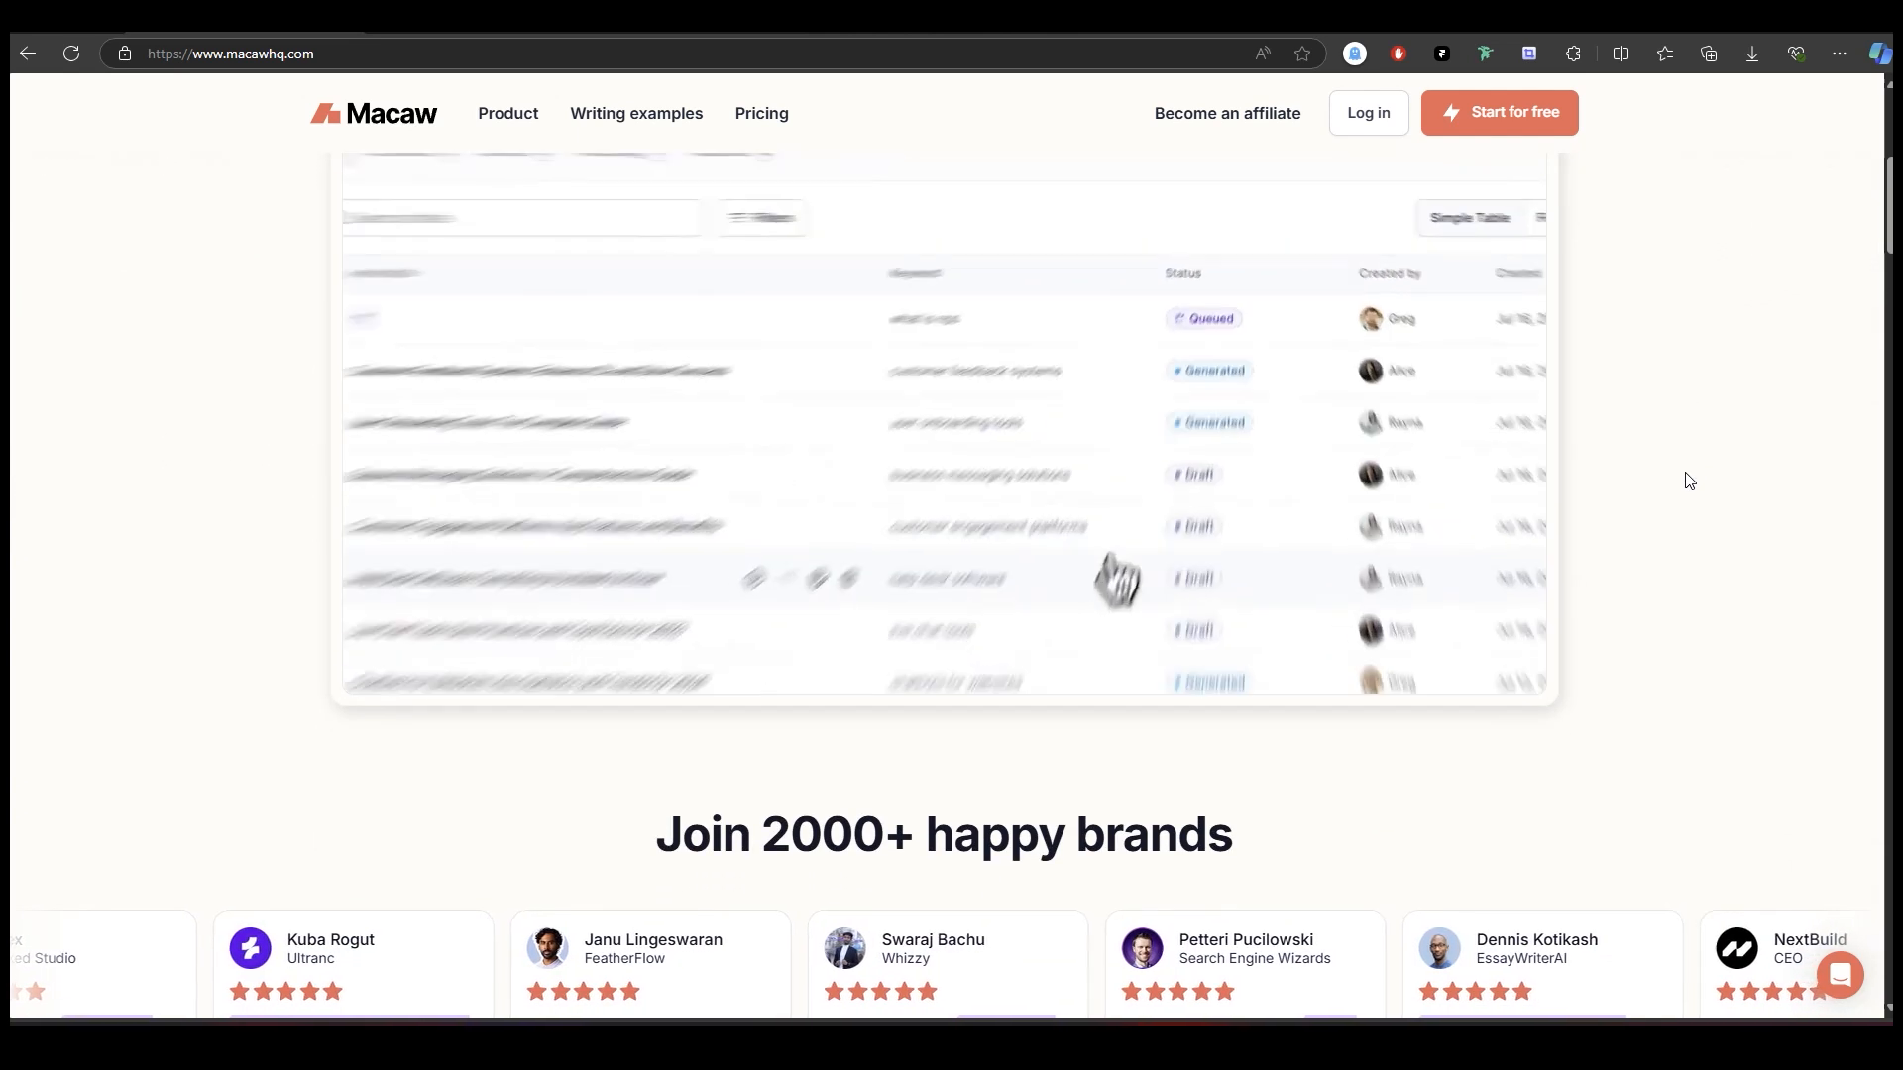
{"action": "scroll", "coordinate": [1688, 481], "scroll_direction": "down", "scroll_amount": 2}
{"action": "scroll", "coordinate": [1690, 486], "scroll_direction": "down", "scroll_amount": 1}
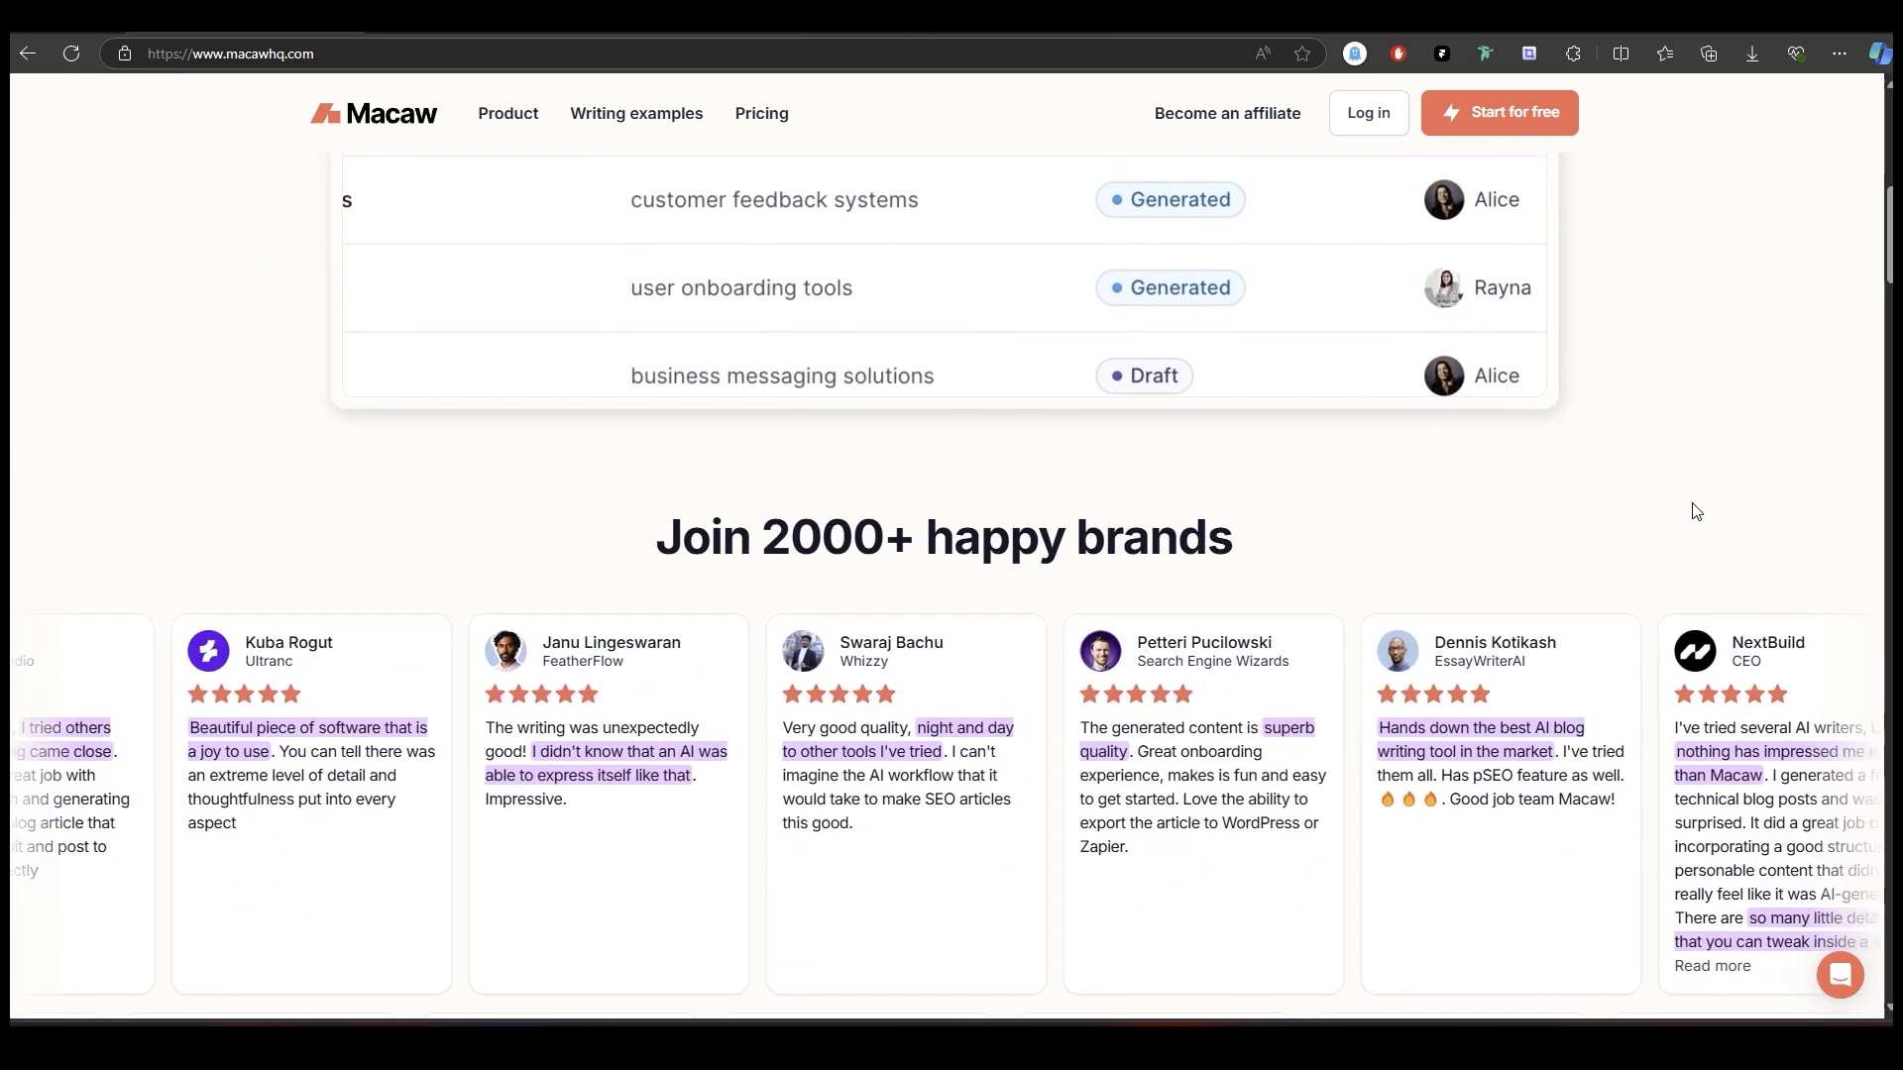
{"action": "scroll", "coordinate": [1697, 512], "scroll_direction": "down", "scroll_amount": 6}
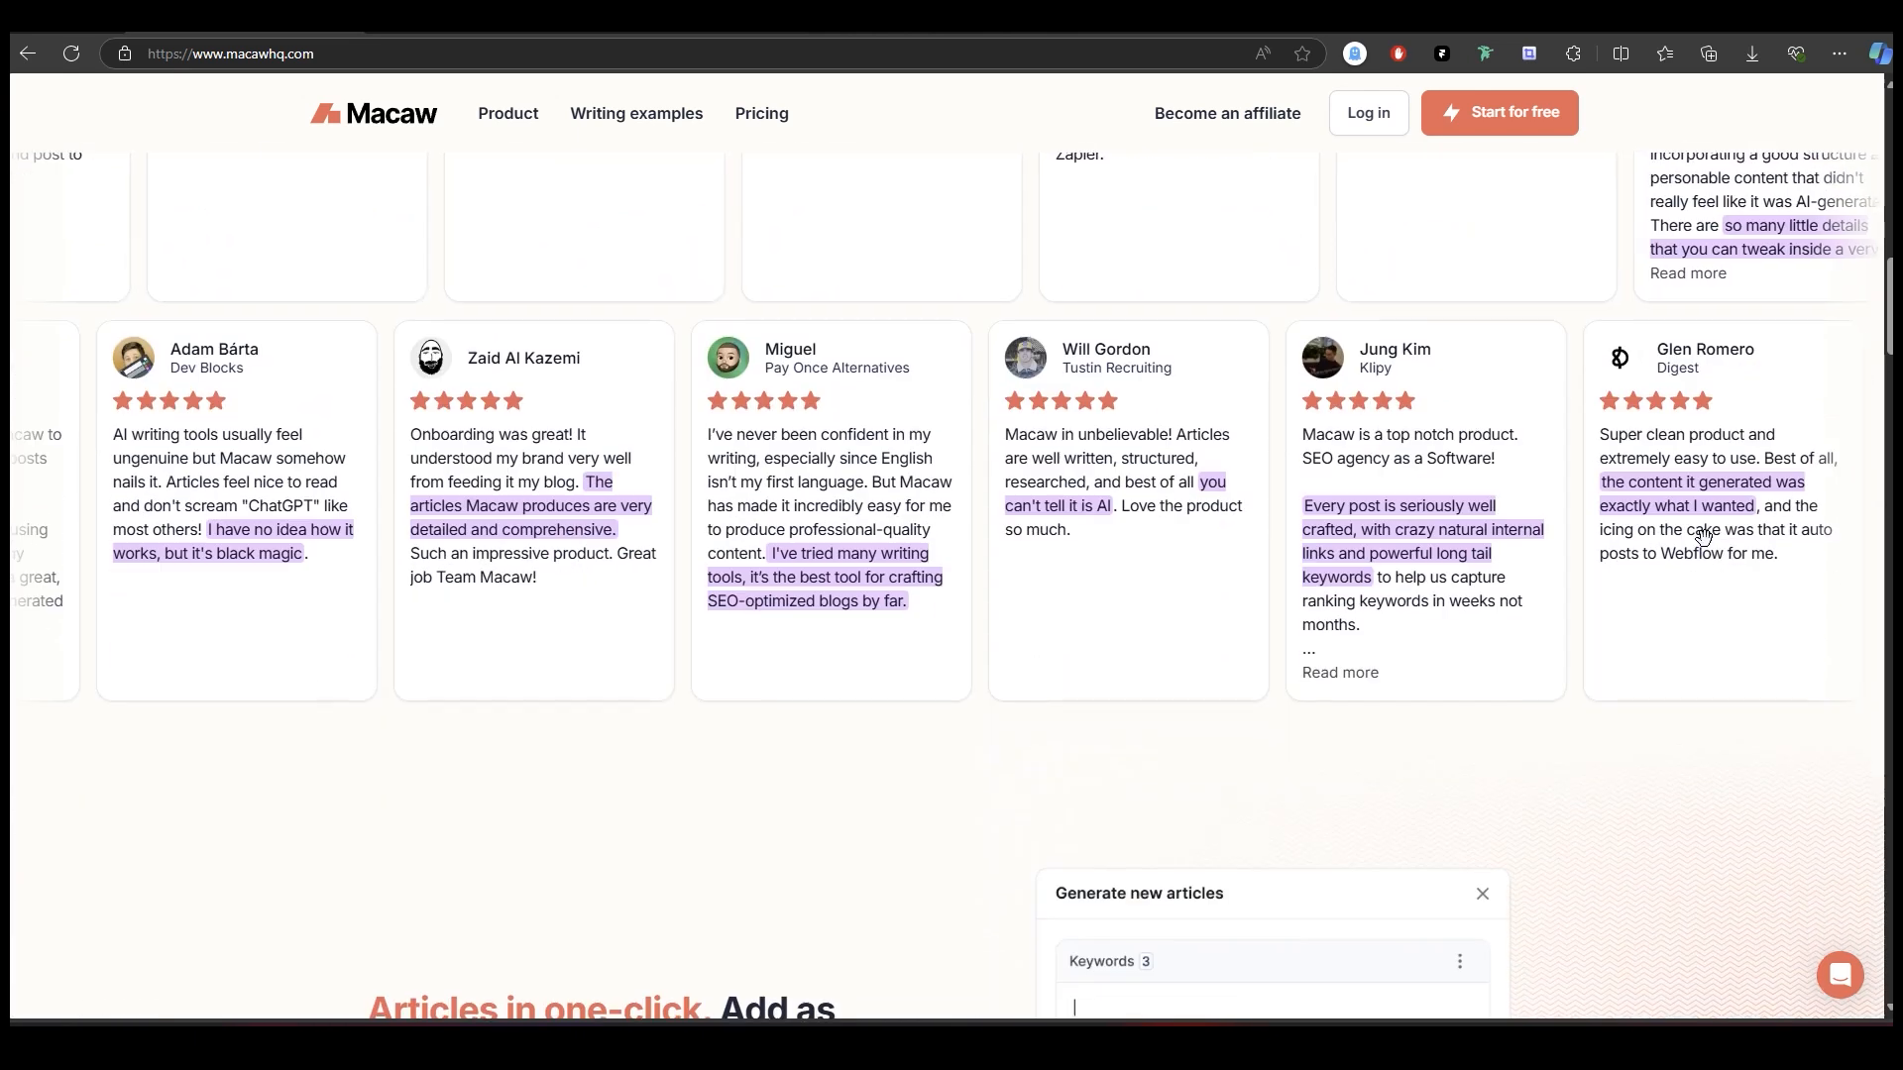
{"action": "scroll", "coordinate": [1715, 541], "scroll_direction": "down", "scroll_amount": 4}
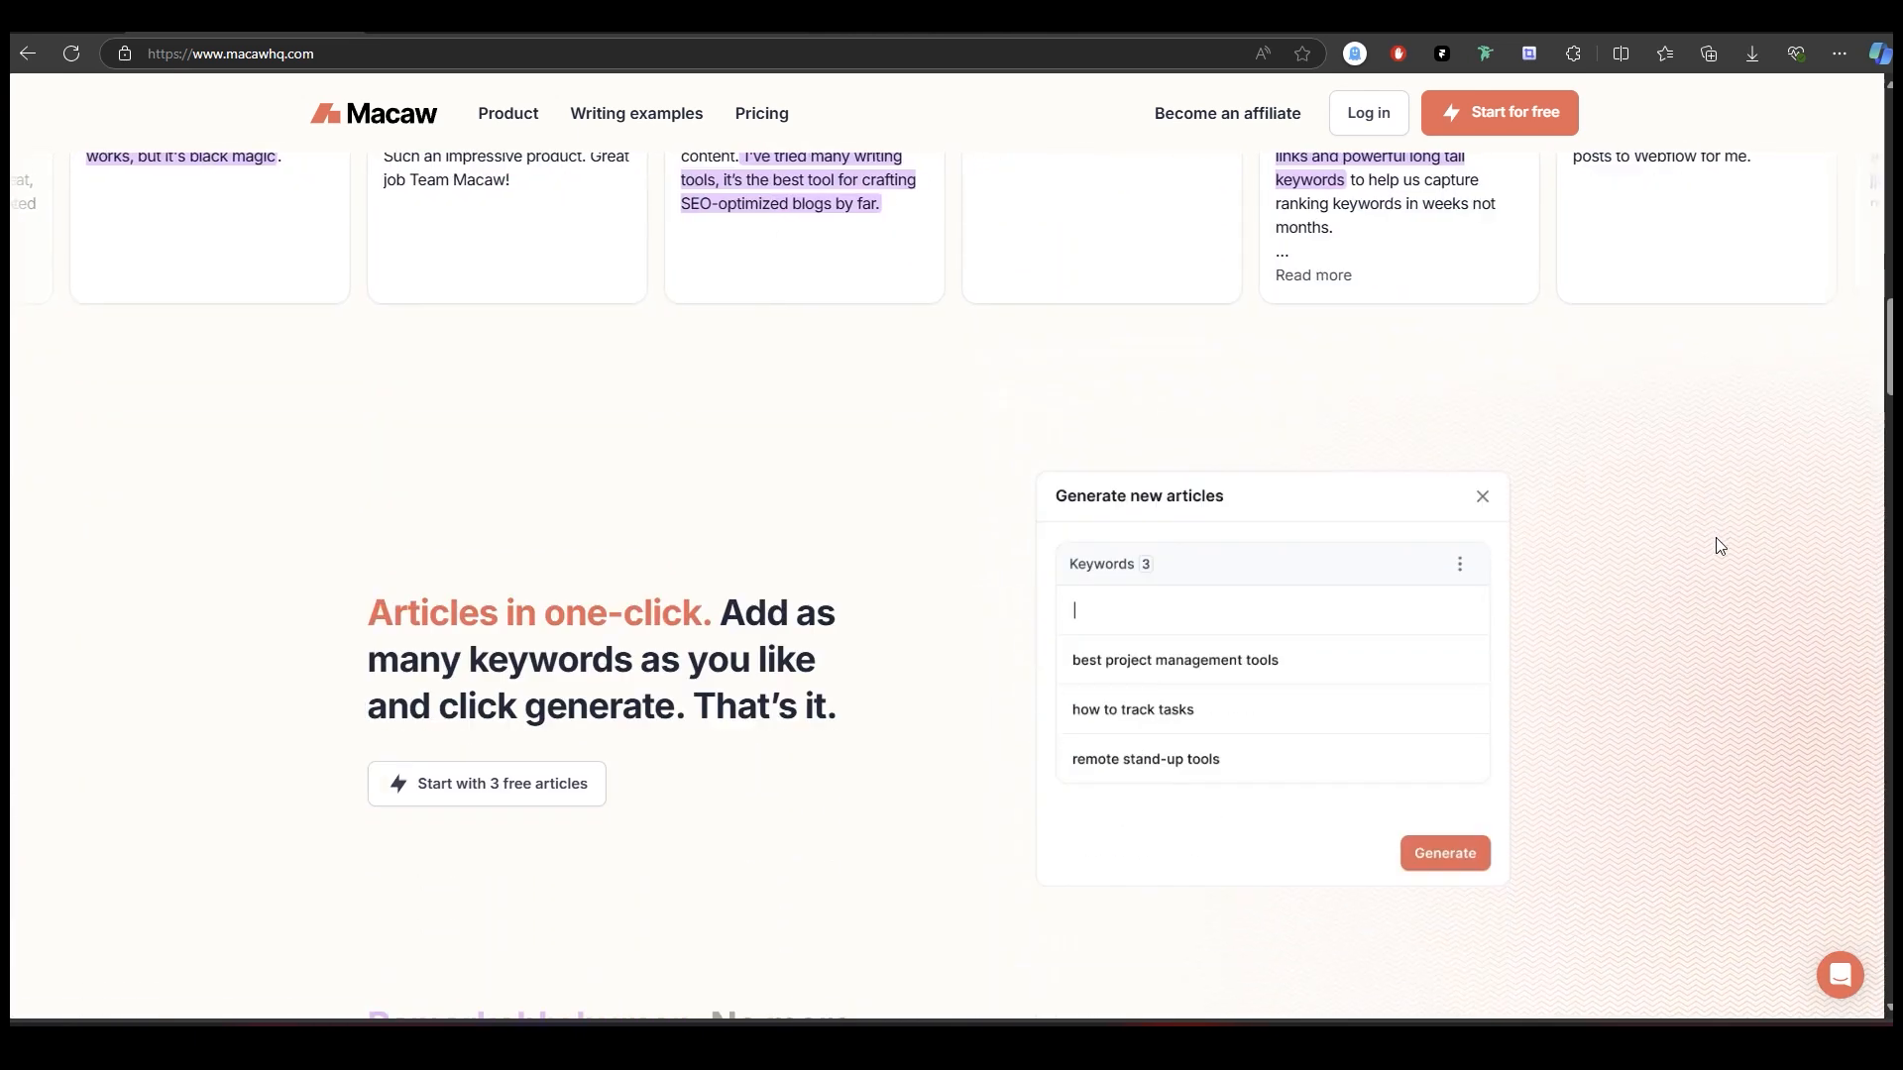
{"action": "scroll", "coordinate": [1720, 546], "scroll_direction": "up", "scroll_amount": 12}
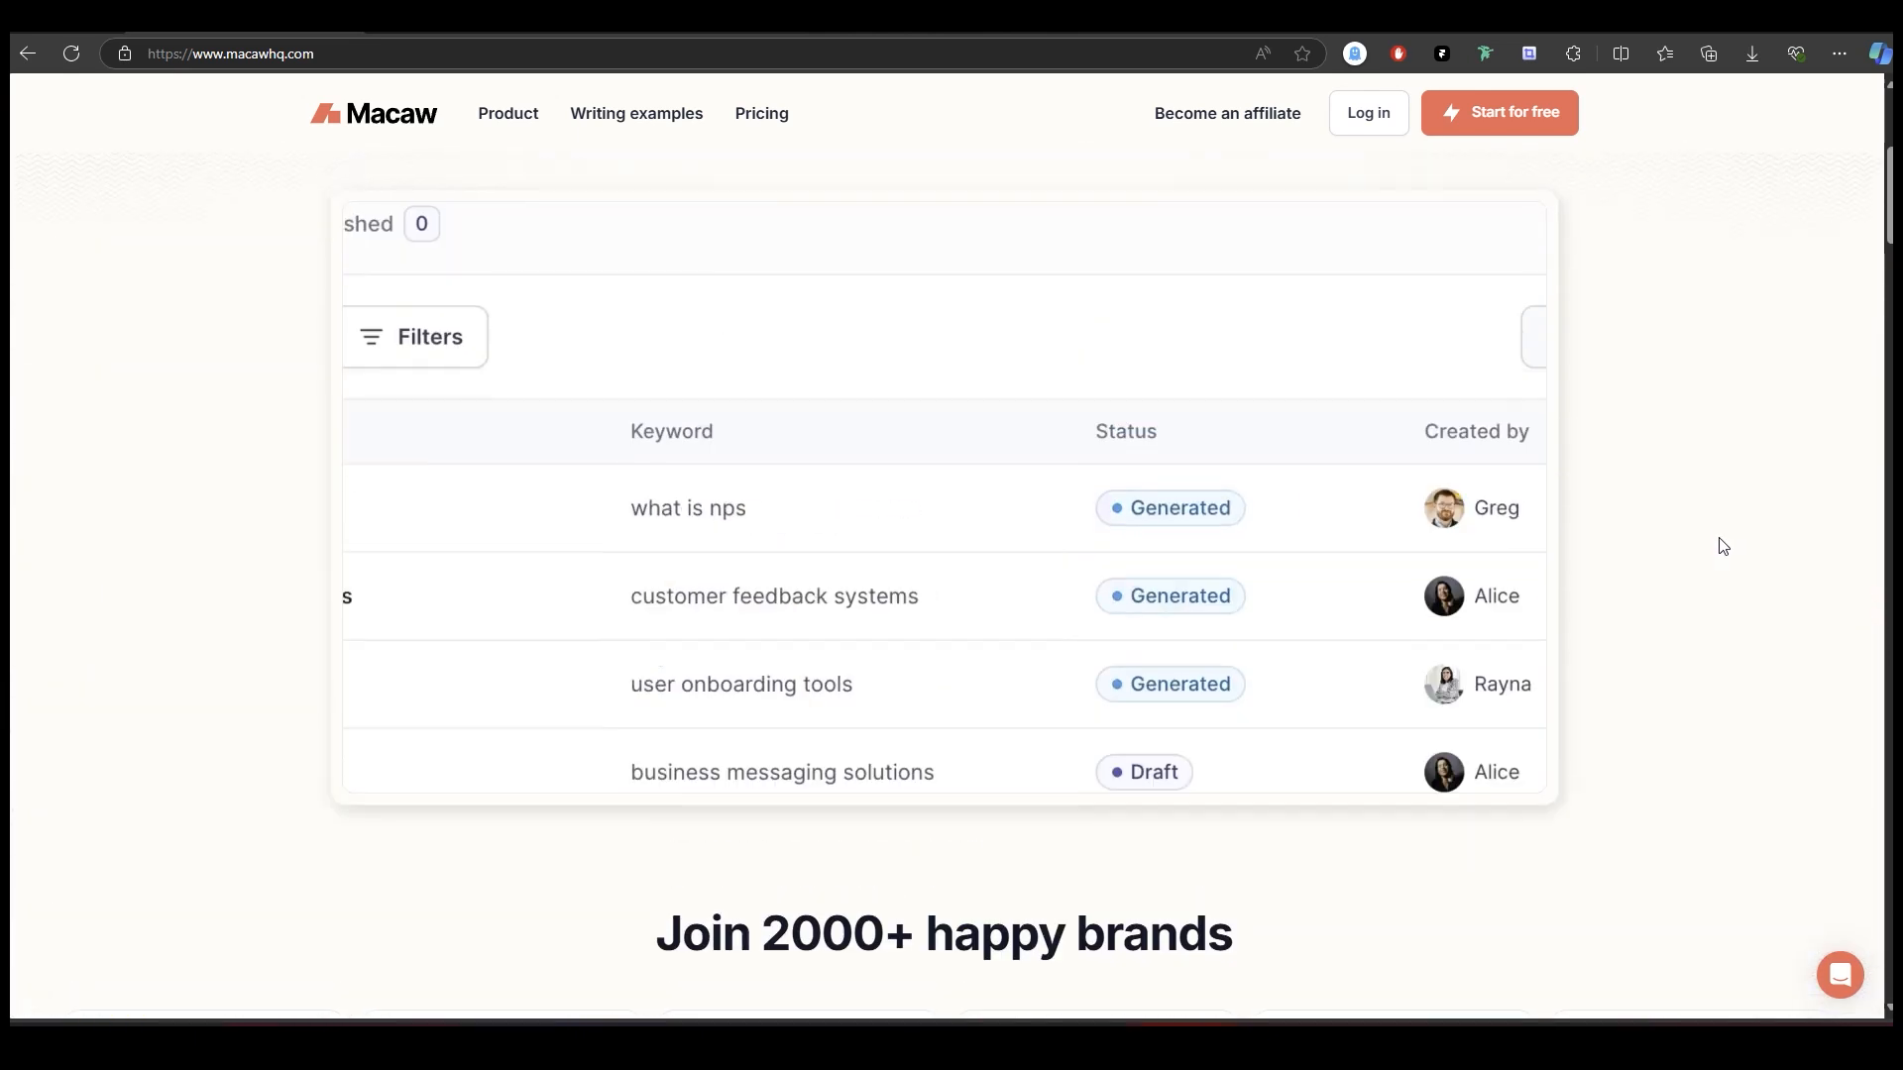
{"action": "scroll", "coordinate": [1719, 546], "scroll_direction": "up", "scroll_amount": 5}
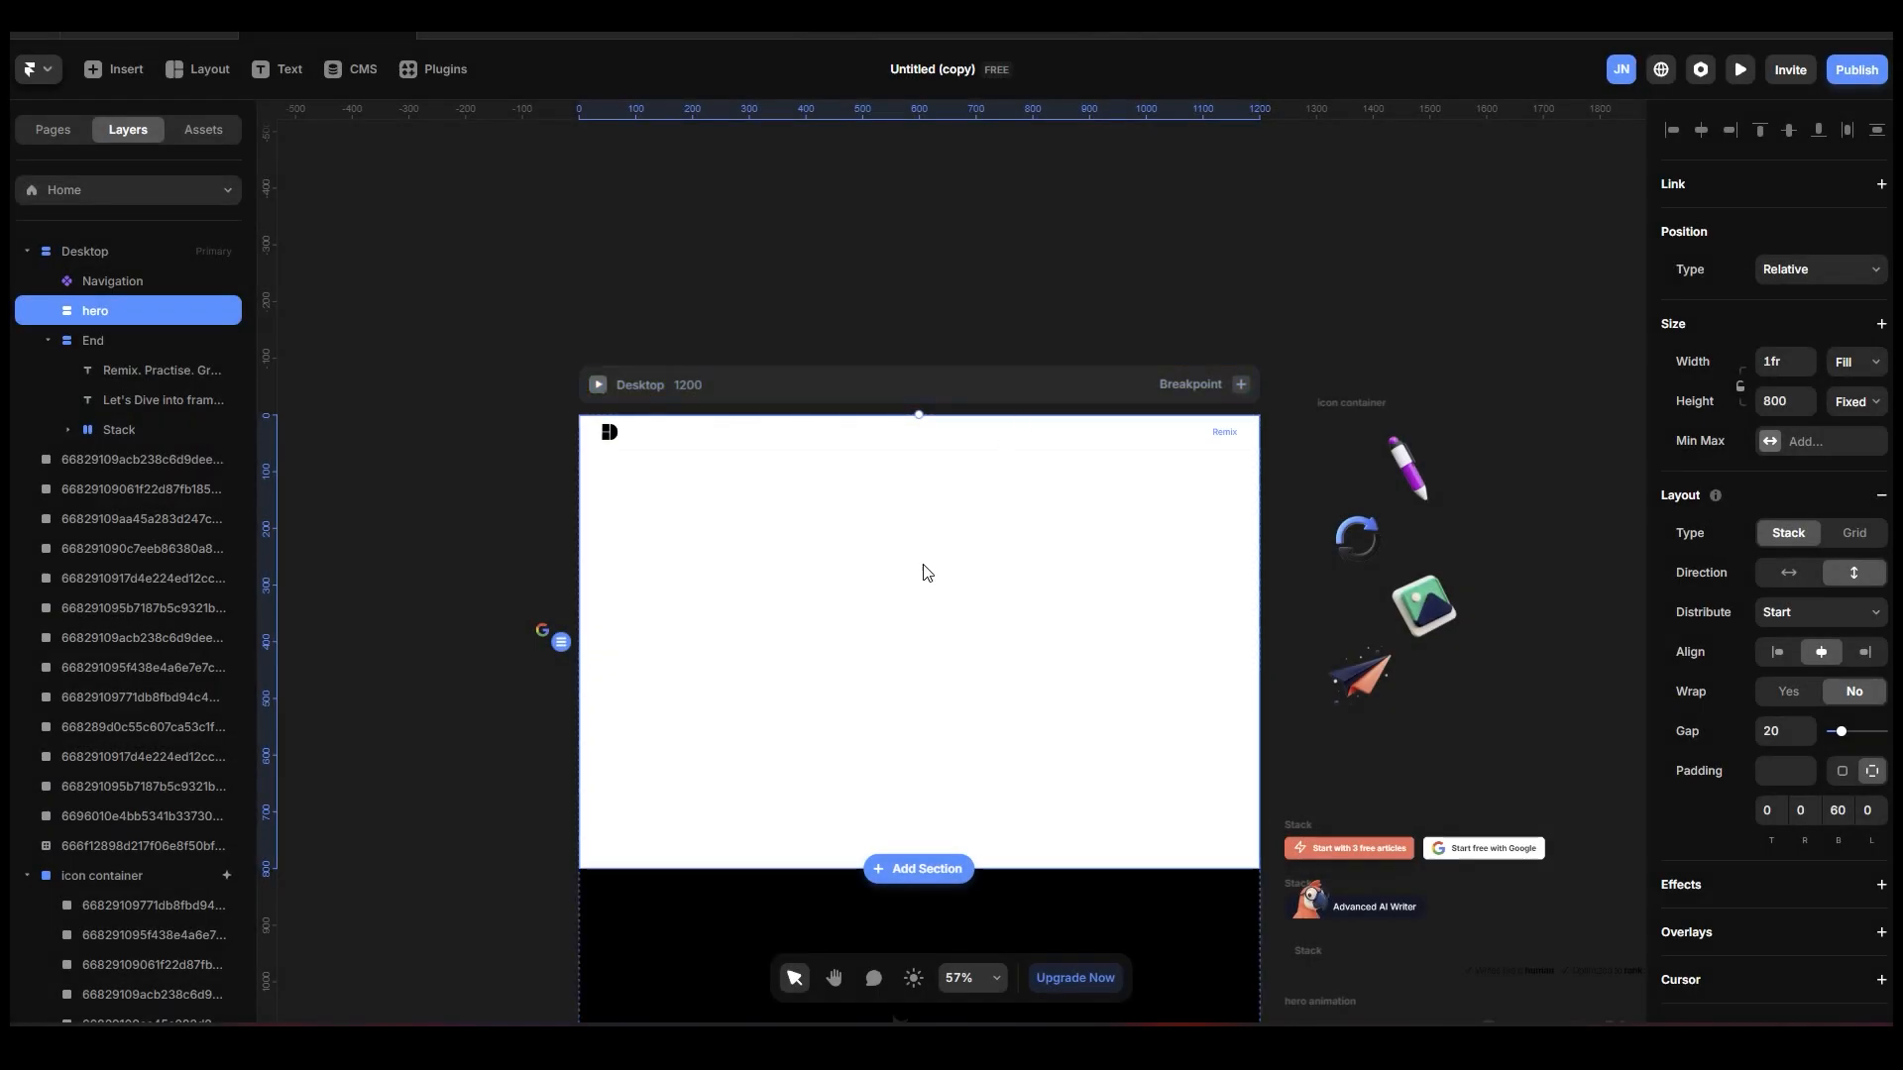
Insert the prebuilt white "Ship sites with style." Header section into the Desktop page in Framer.
{"action": "scroll", "coordinate": [908, 568], "scroll_direction": "up", "scroll_amount": 5}
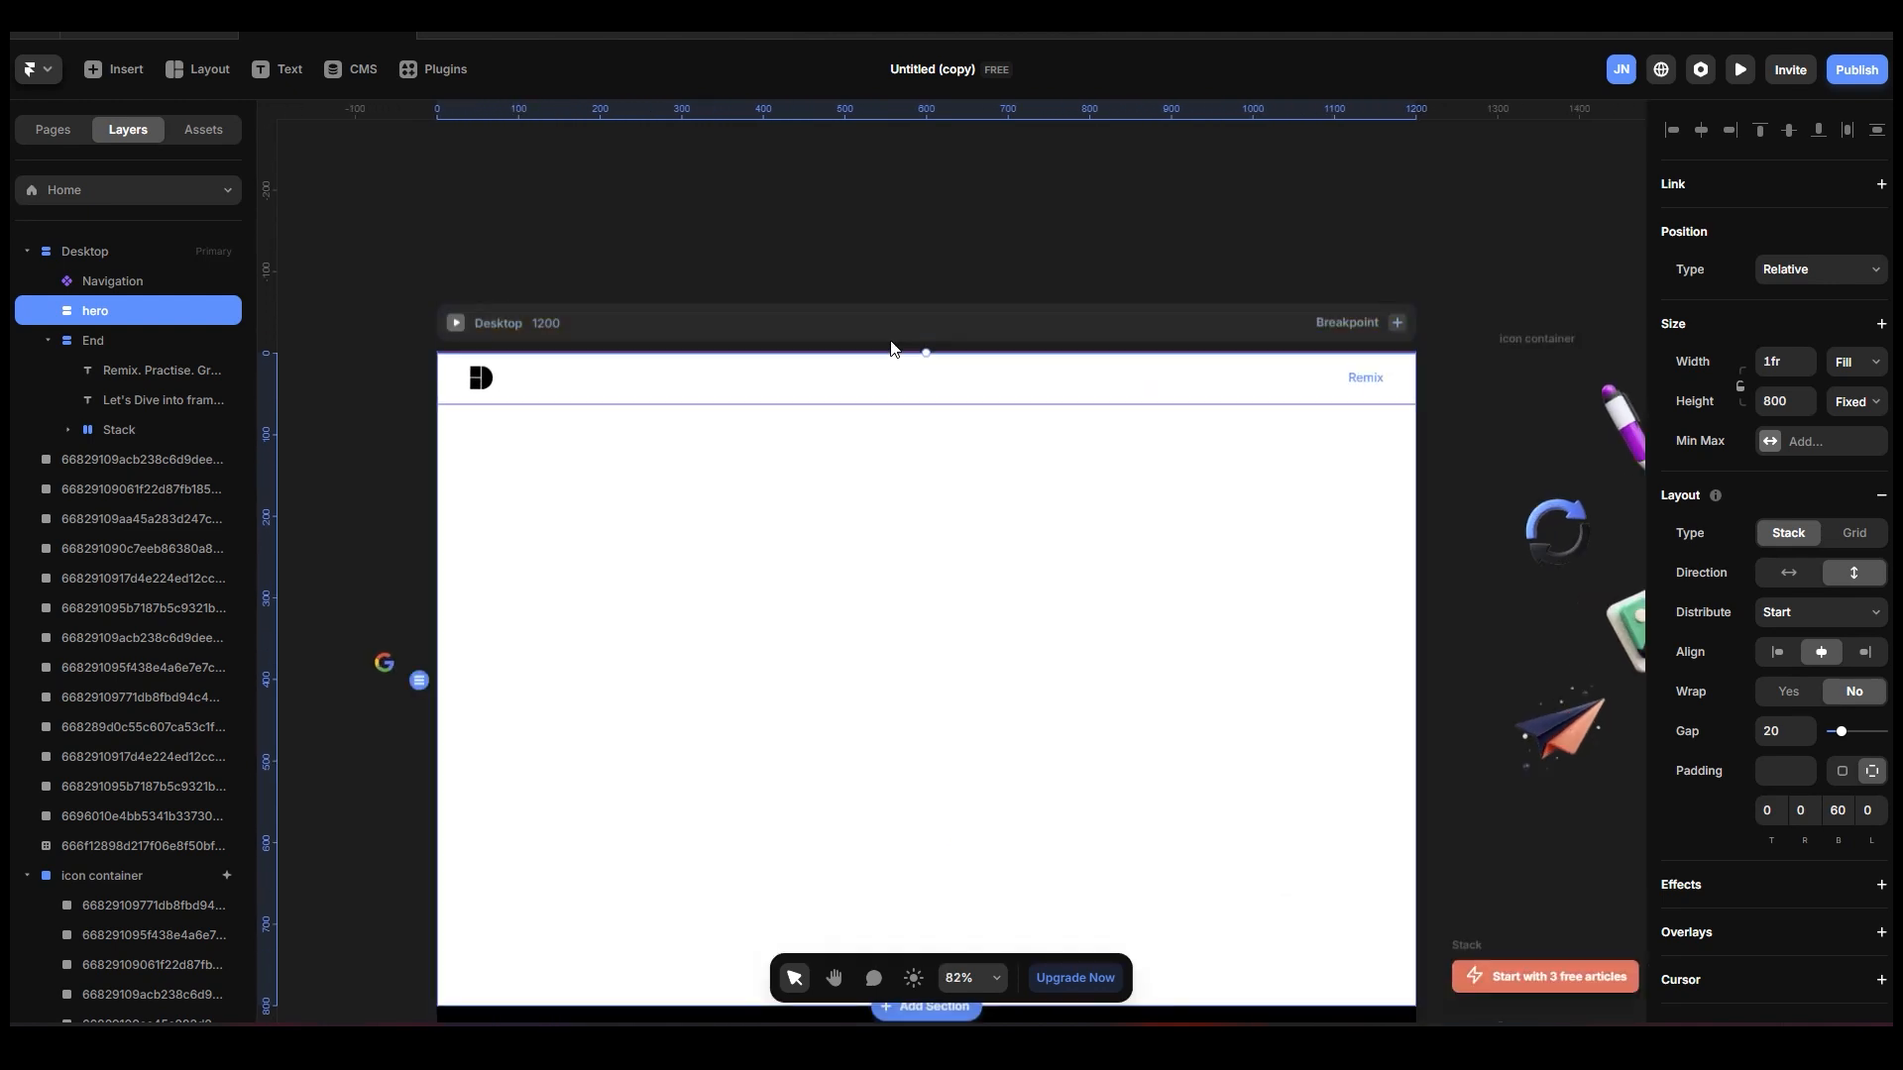
{"action": "scroll", "coordinate": [926, 393], "scroll_direction": "down", "scroll_amount": 2}
{"action": "scroll", "coordinate": [809, 547], "scroll_direction": "up", "scroll_amount": 1}
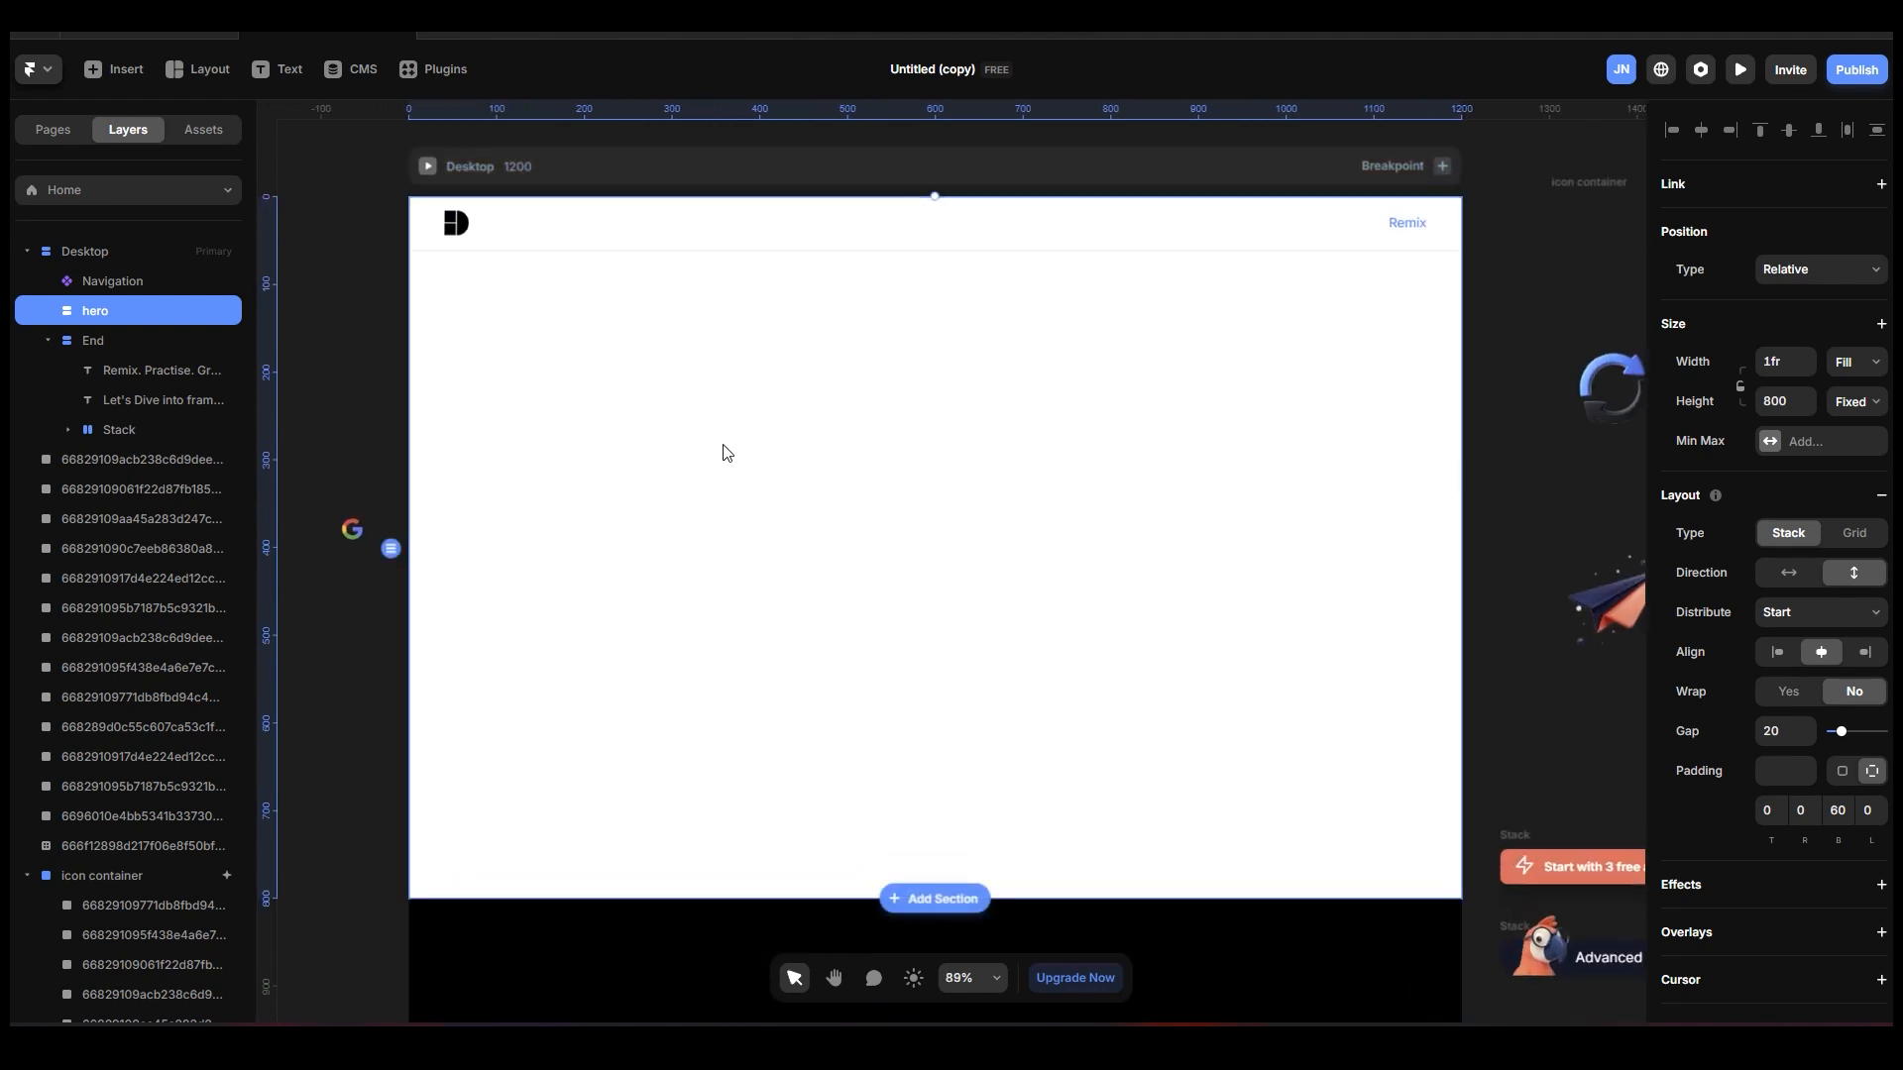
{"action": "scroll", "coordinate": [727, 453], "scroll_direction": "up", "scroll_amount": 1}
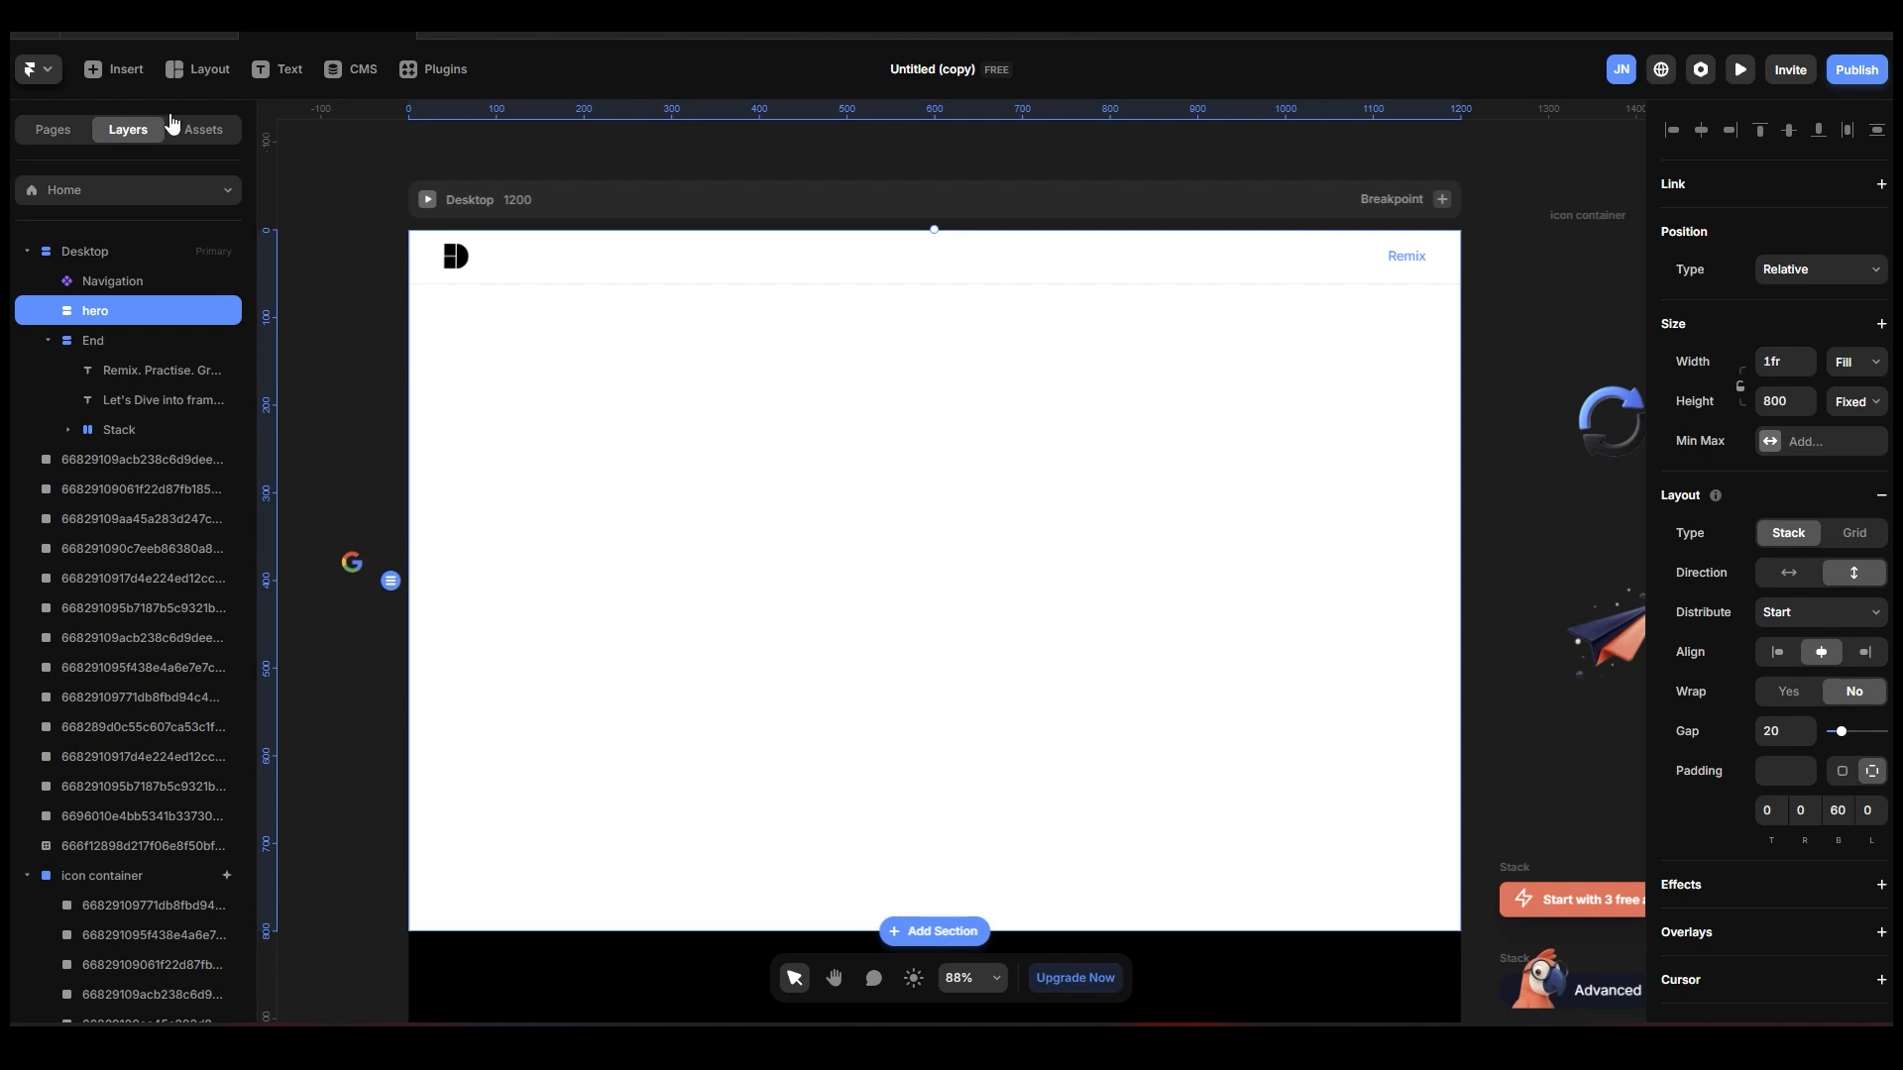
{"action": "left_click", "coordinate": [119, 78]}
{"action": "mouse_move", "coordinate": [136, 290]}
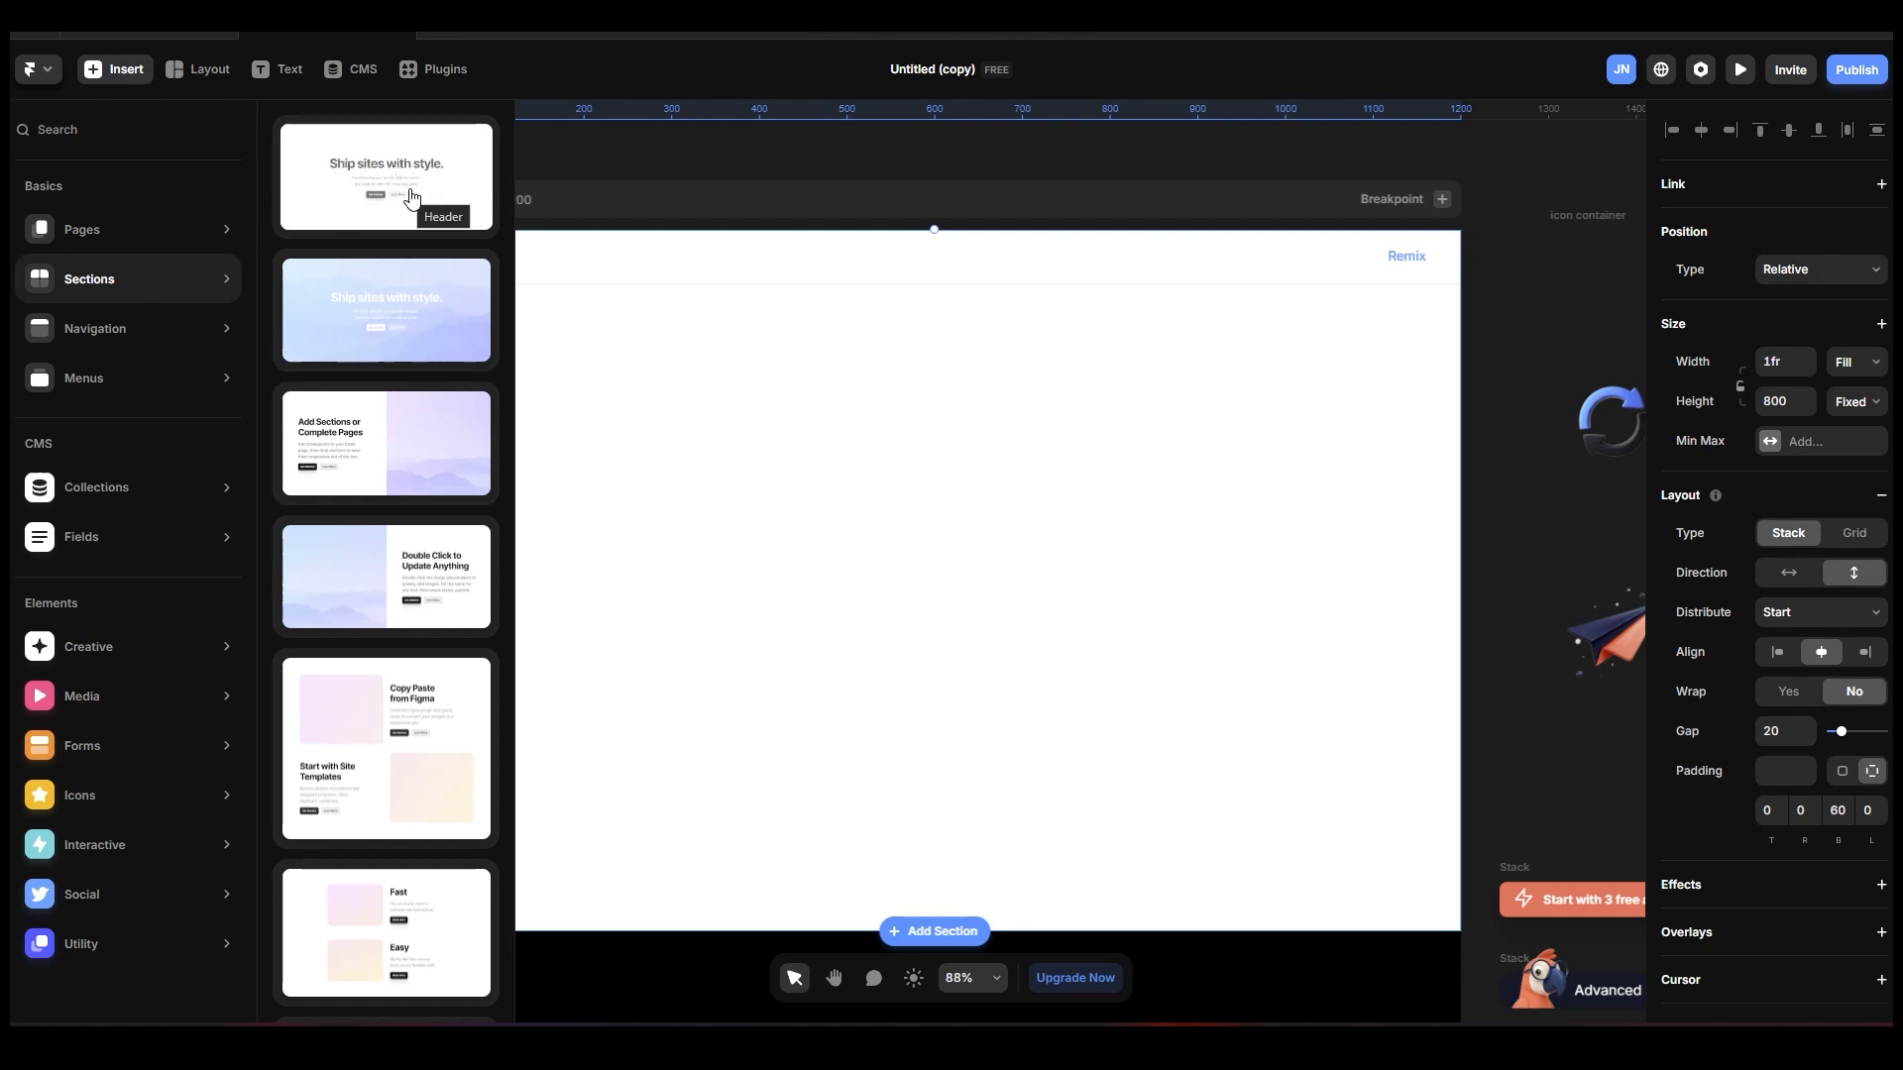
{"action": "left_click_drag", "start_coordinate": [408, 184], "coordinate": [937, 469]}
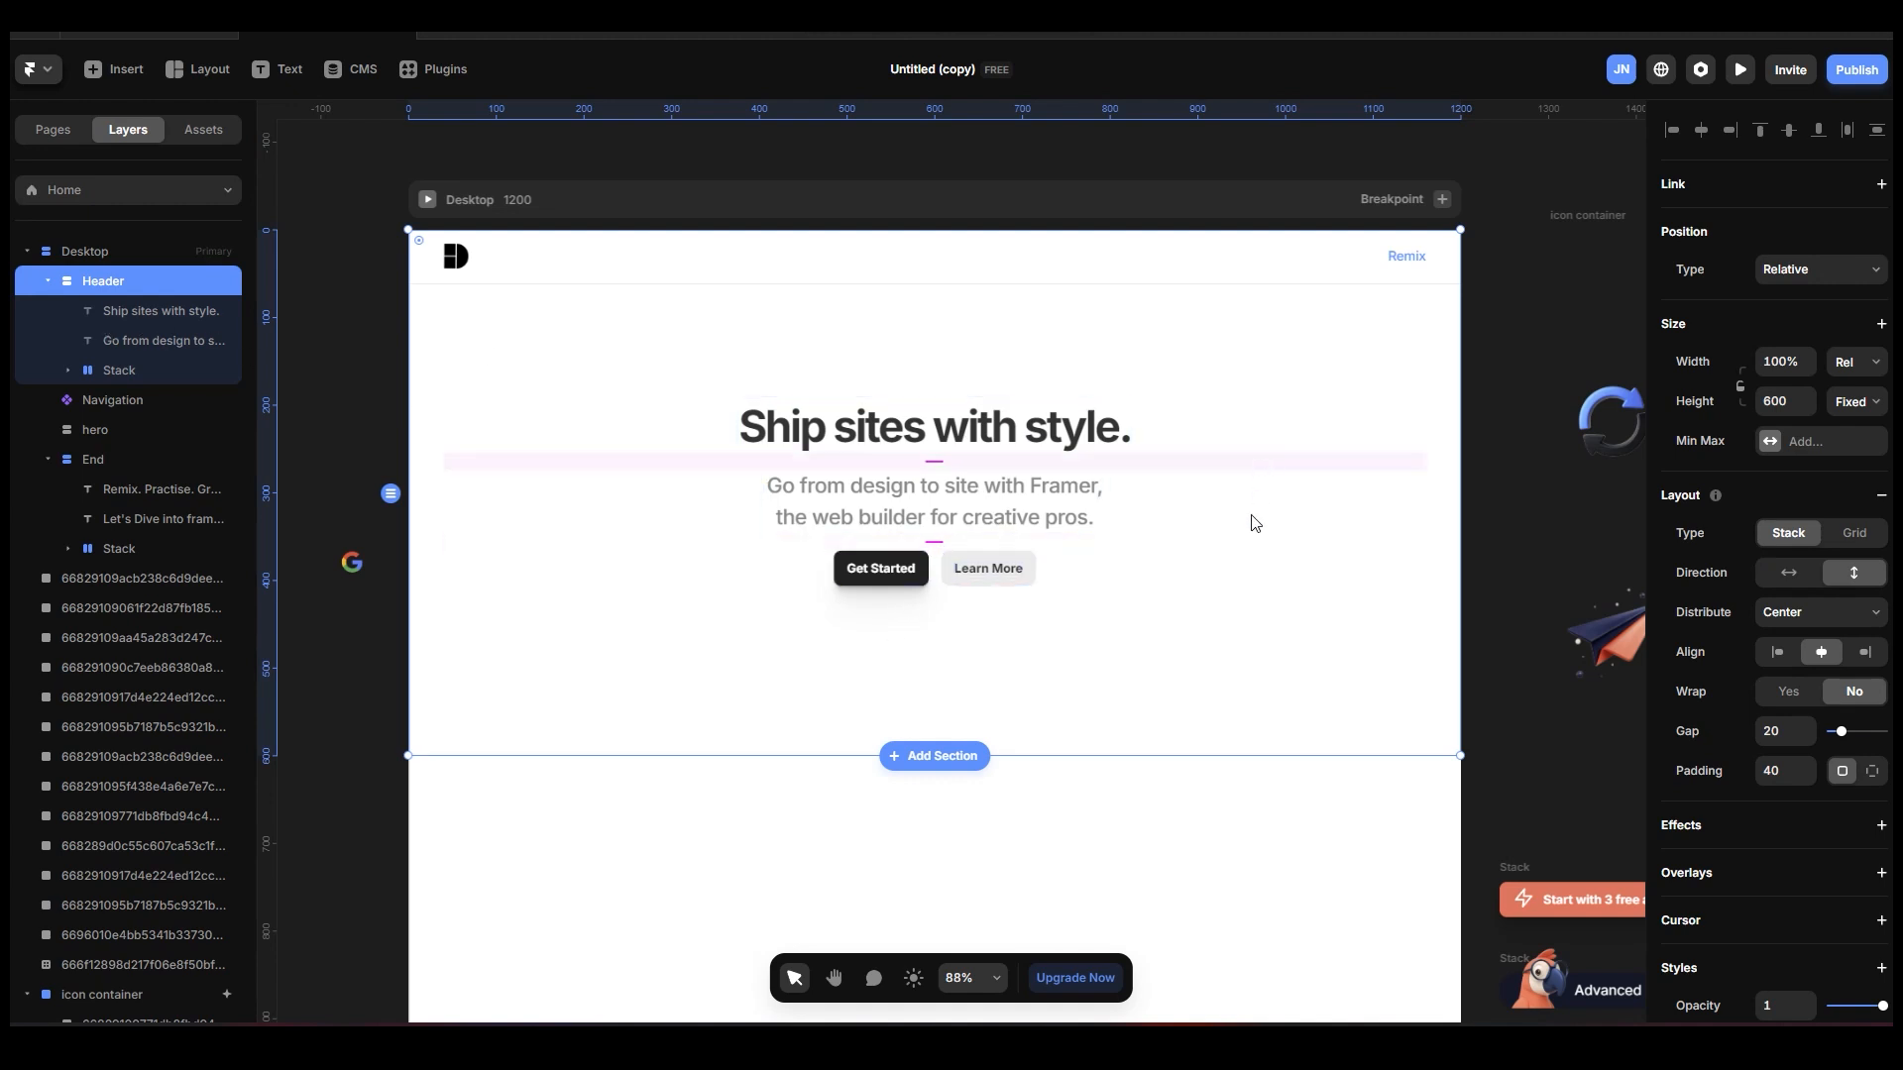
Examine the prepared icons, buttons, badge, checklist, heading and video beside the Desktop page.
{"action": "scroll", "coordinate": [1153, 534], "scroll_direction": "down", "scroll_amount": 2}
{"action": "scroll", "coordinate": [1153, 534], "scroll_direction": "down", "scroll_amount": 1}
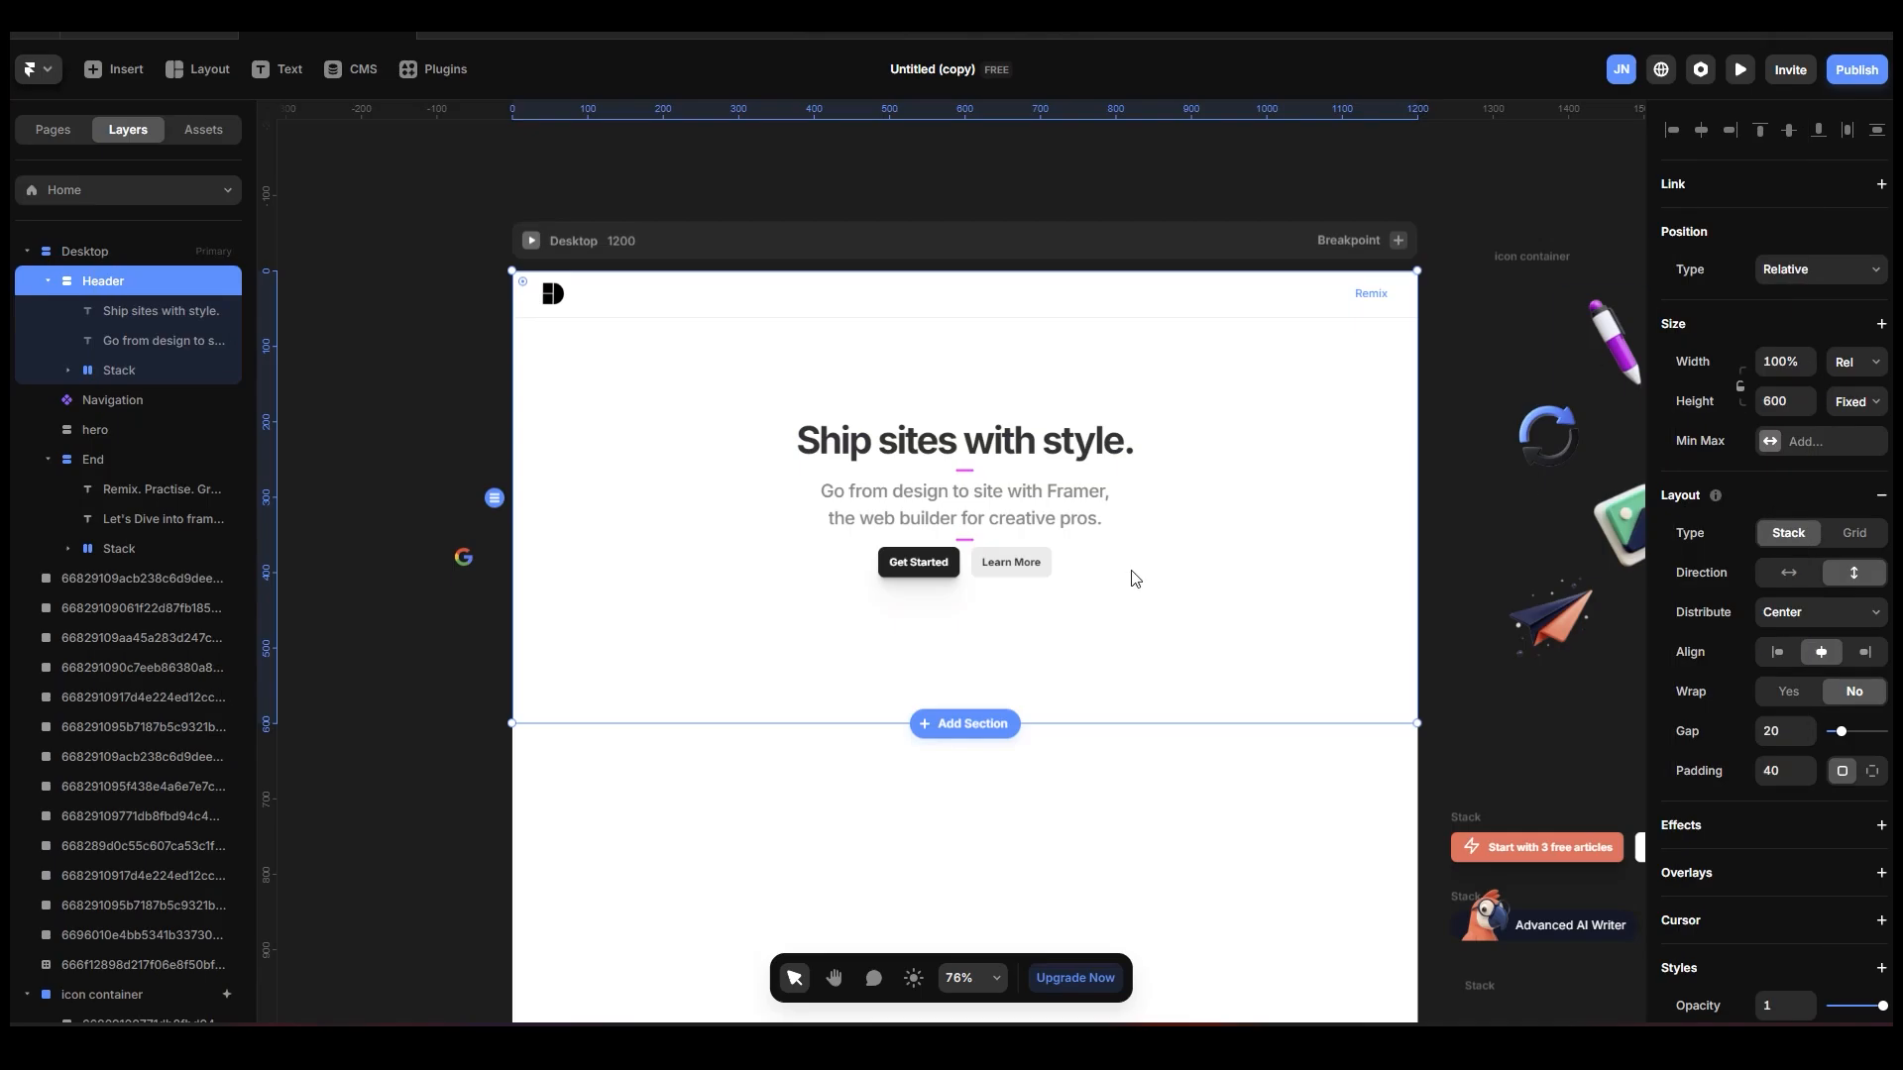
{"action": "scroll", "coordinate": [1177, 684], "scroll_direction": "up", "scroll_amount": 2}
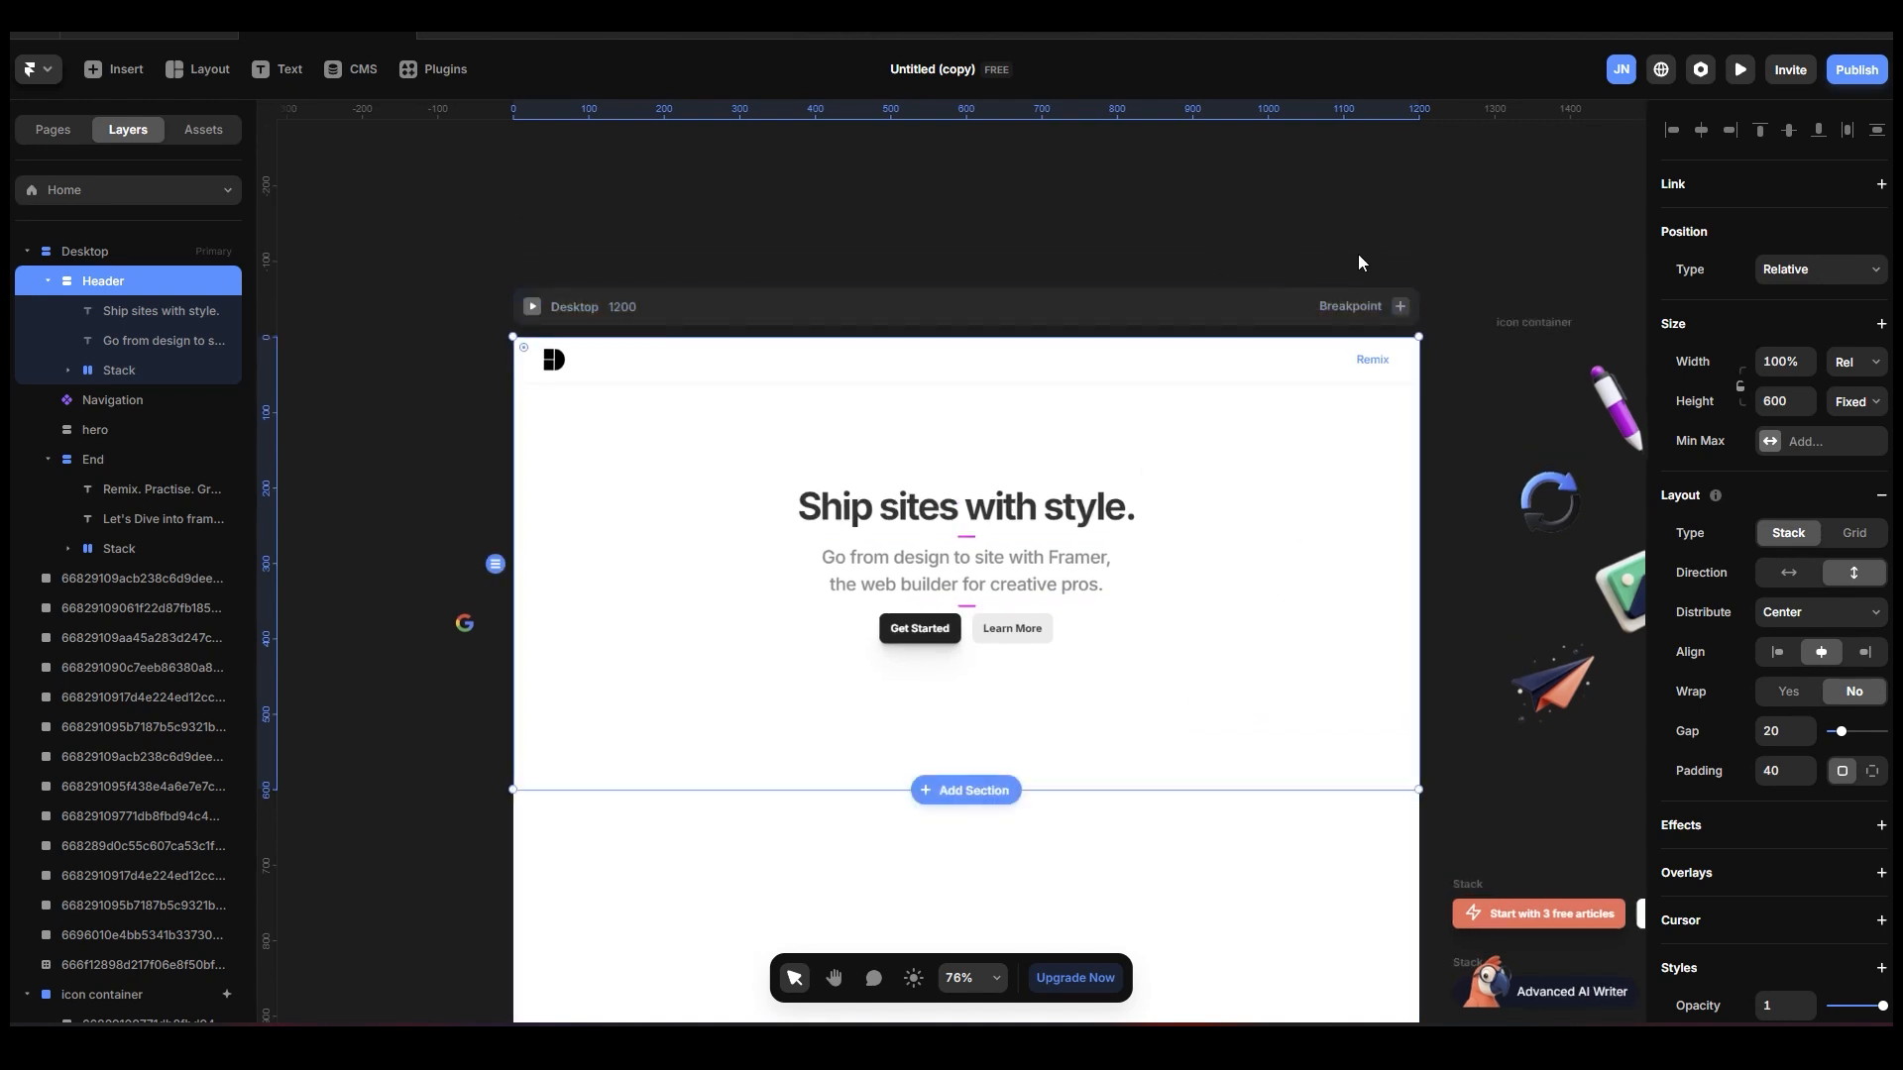
{"action": "key", "text": "space"}
{"action": "left_click_drag", "start_coordinate": [1358, 254], "coordinate": [1155, 208]}
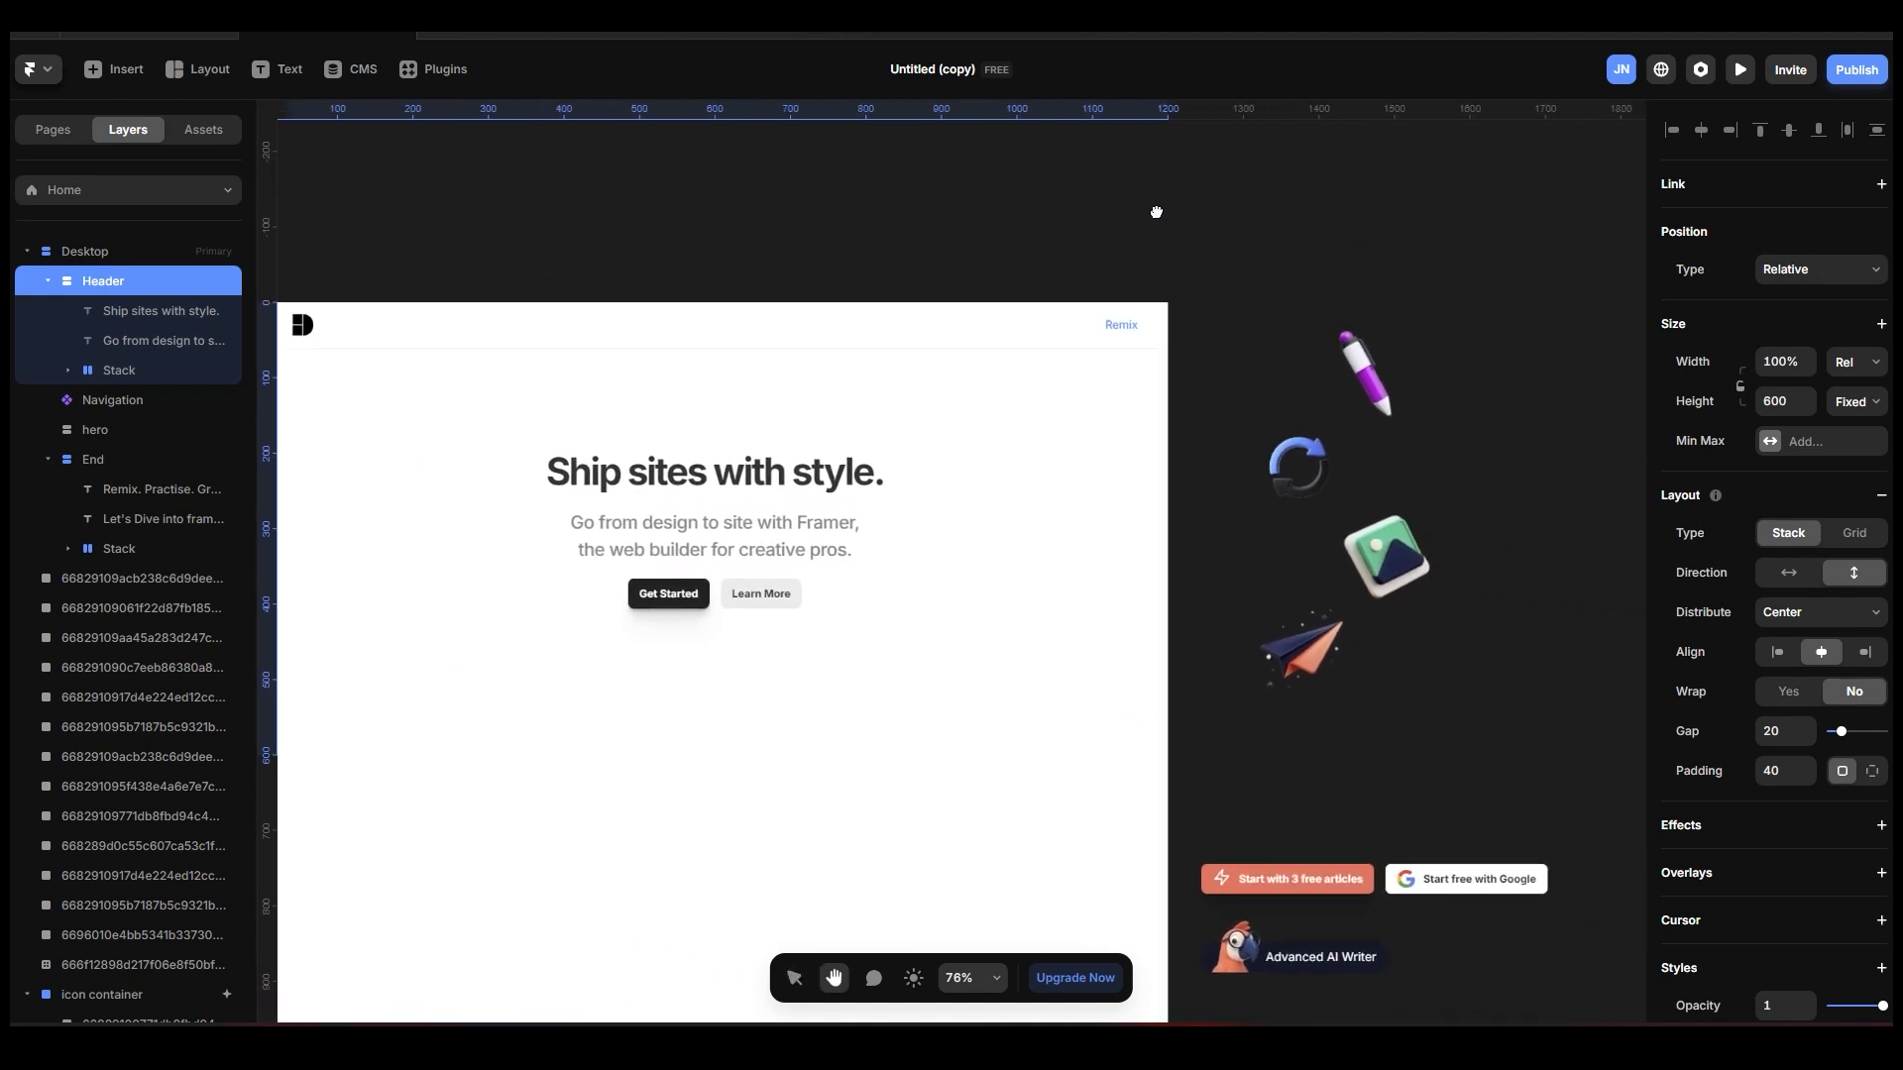
{"action": "left_click_drag", "start_coordinate": [1388, 209], "coordinate": [1090, 87]}
{"action": "left_click_drag", "start_coordinate": [1398, 544], "coordinate": [1329, 331]}
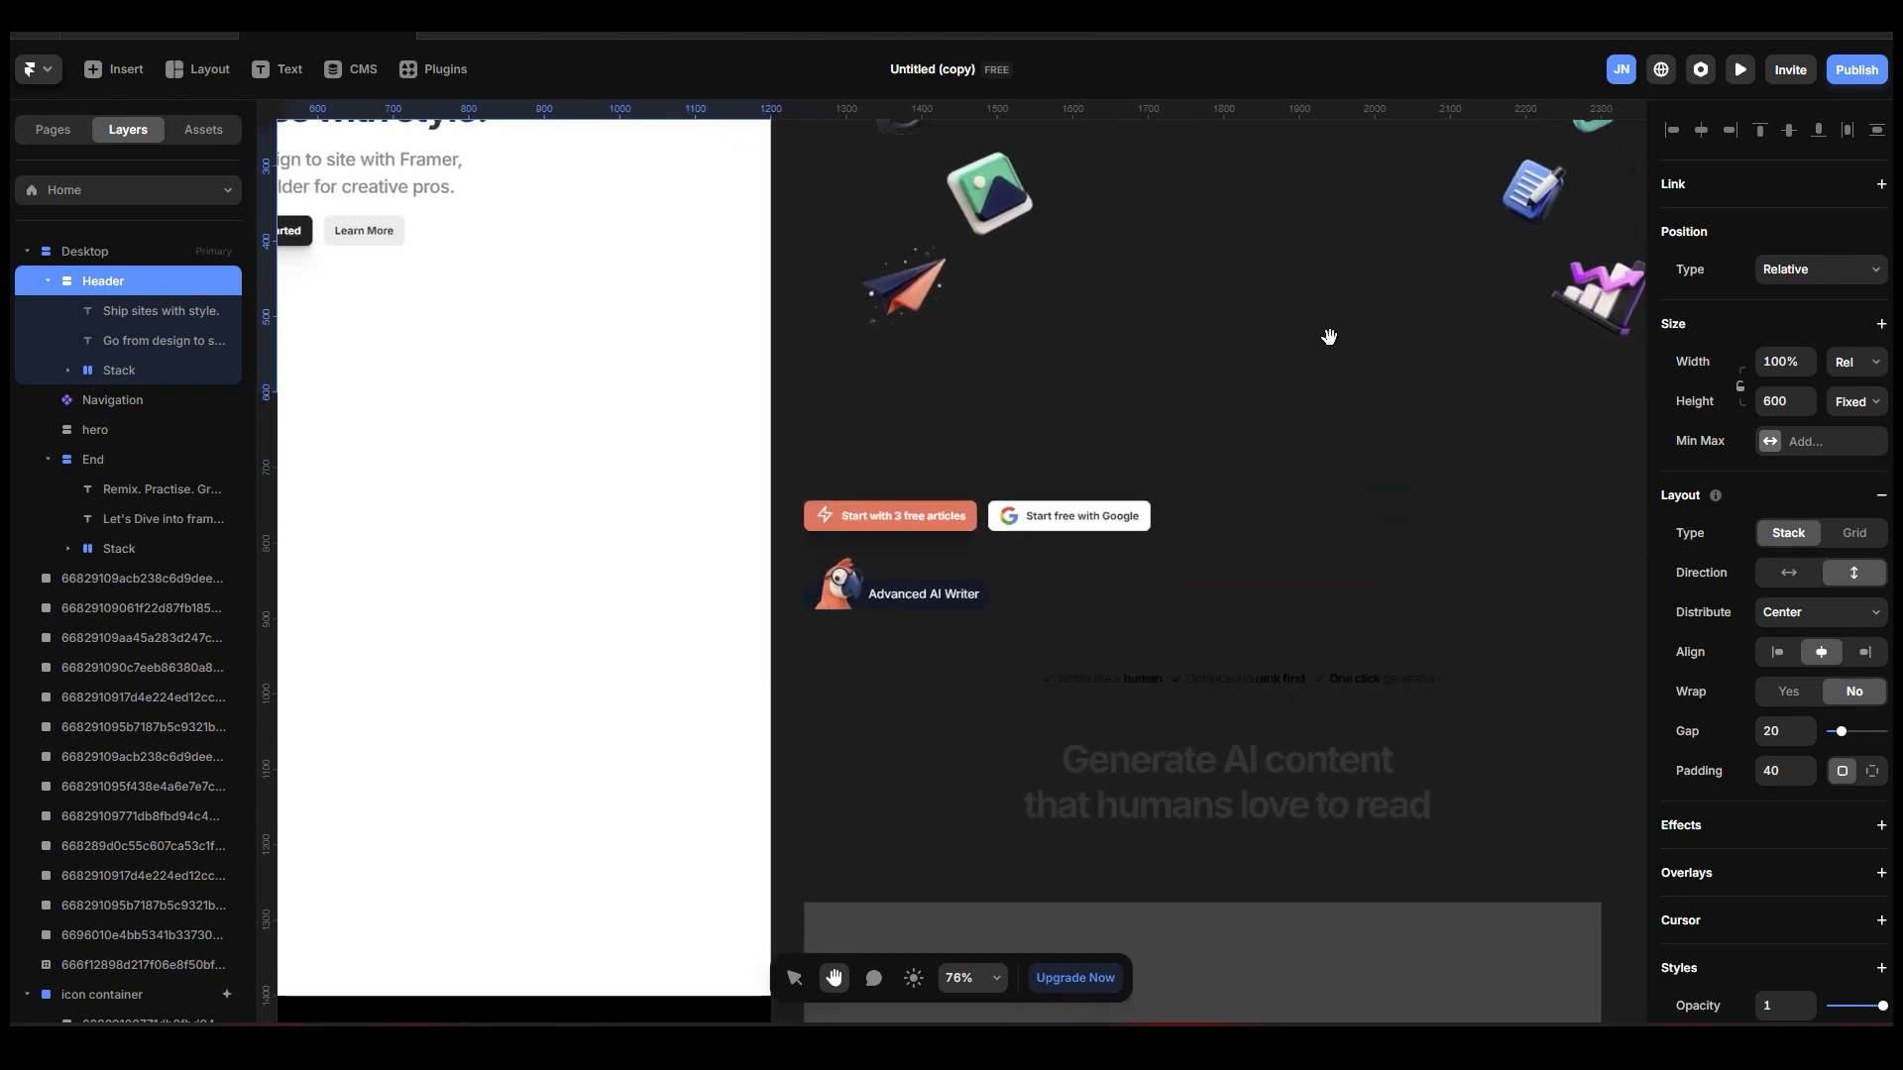
{"action": "left_click", "coordinate": [818, 492]}
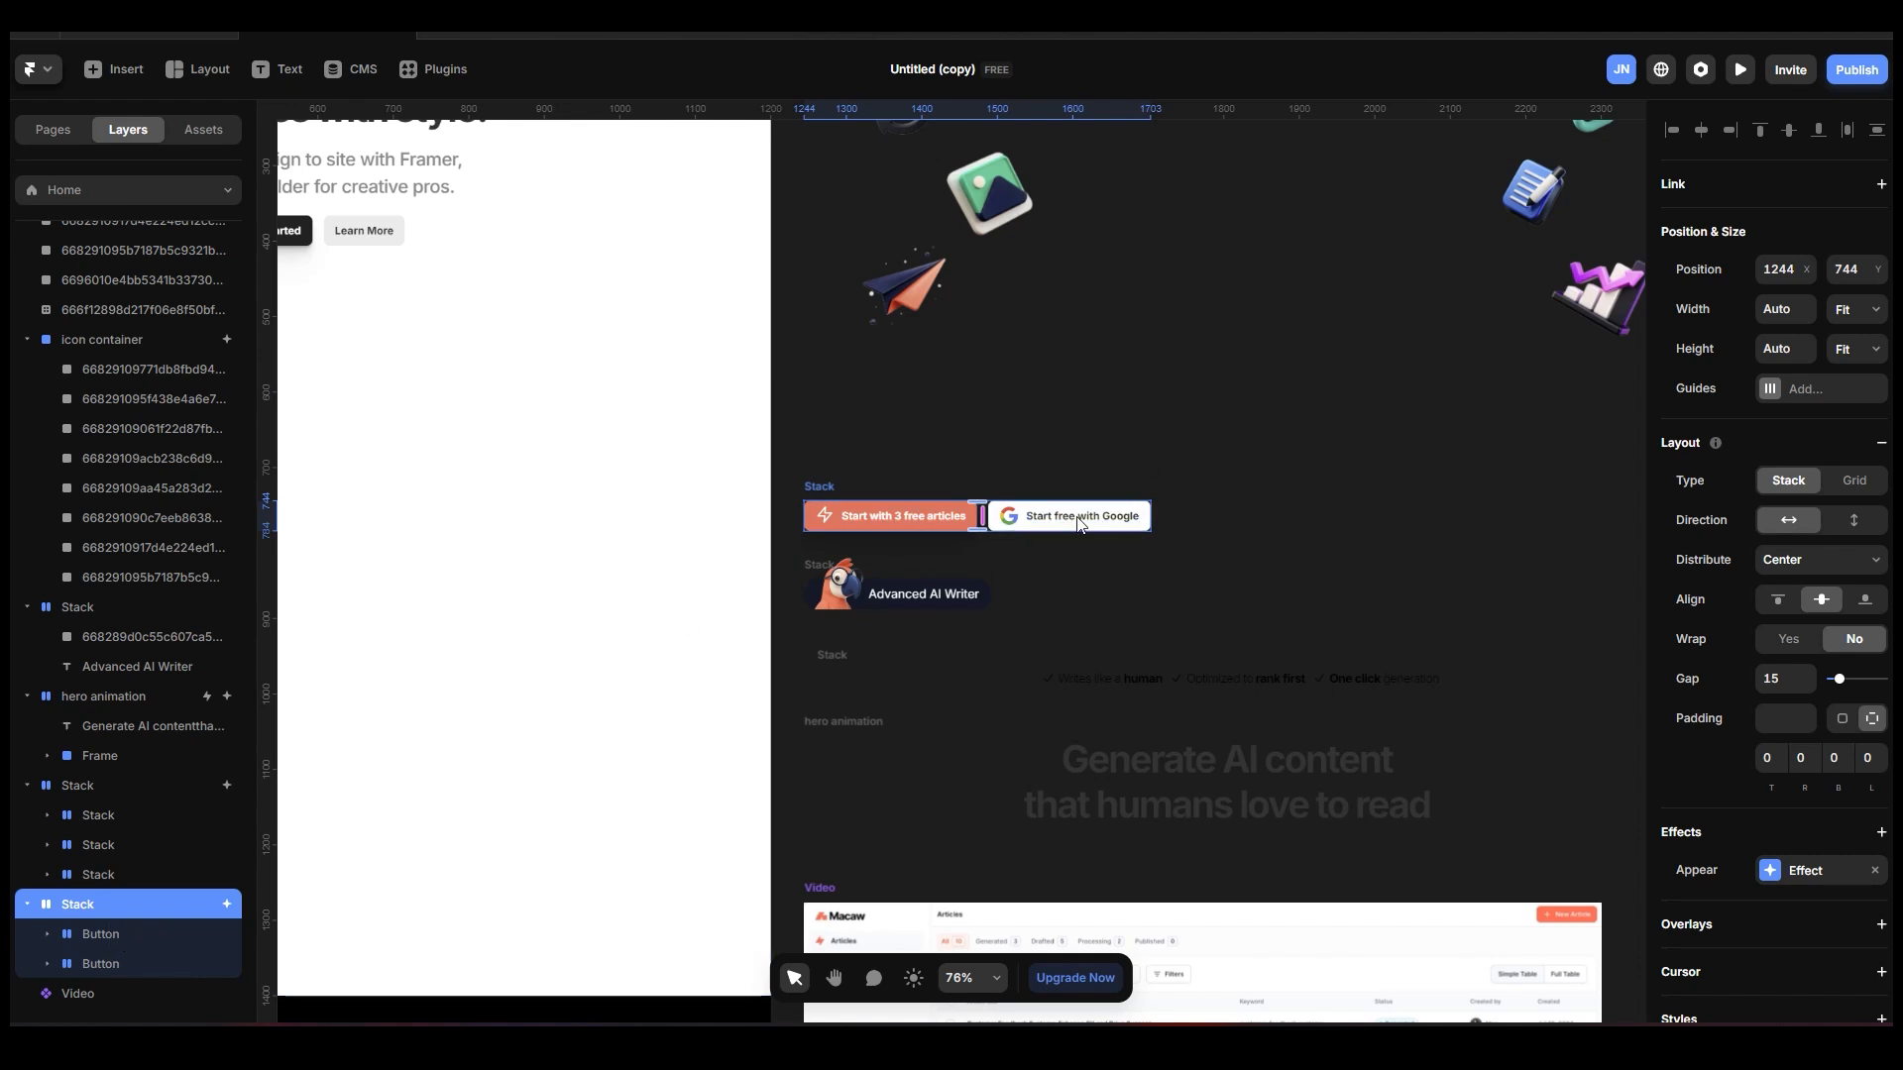
{"action": "scroll", "coordinate": [1211, 602], "scroll_direction": "down", "scroll_amount": 2}
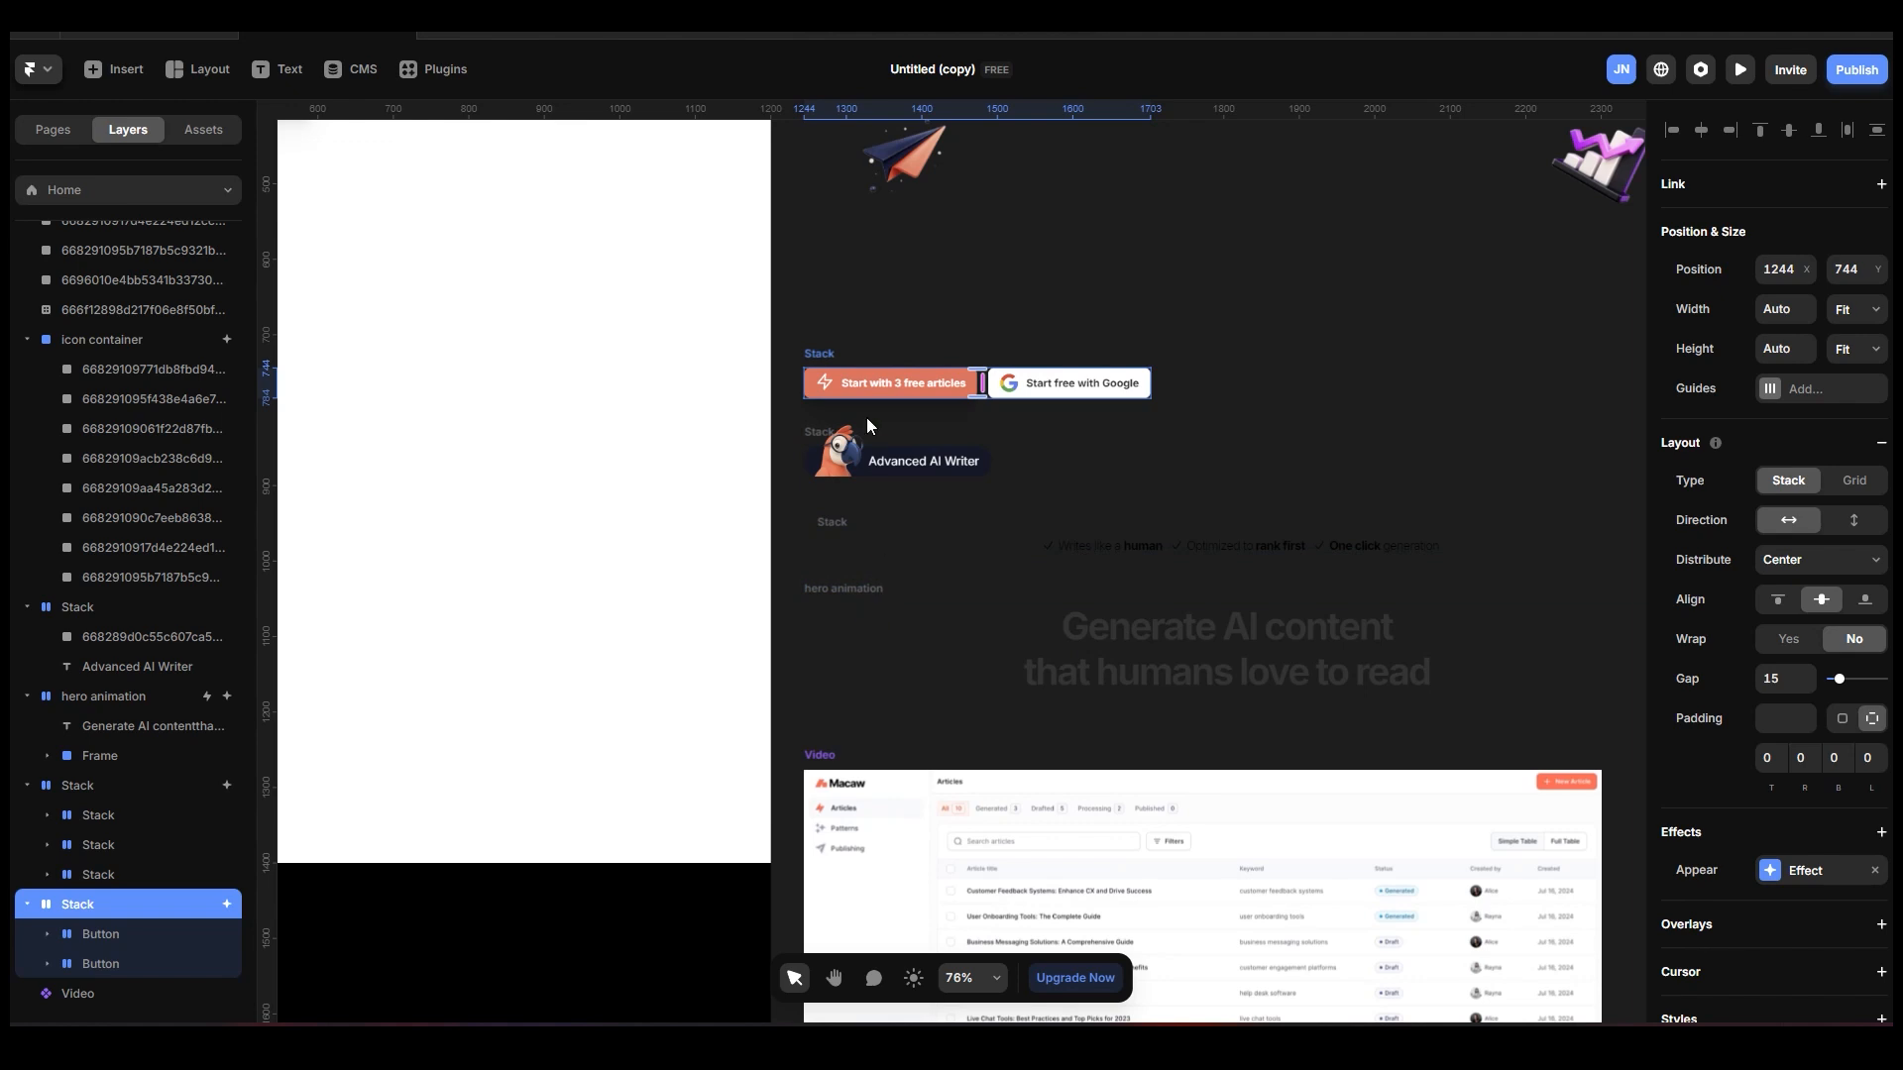
{"action": "key", "text": "space"}
{"action": "mouse_move", "coordinate": [900, 241]}
{"action": "left_mouse_down"}
{"action": "mouse_move", "coordinate": [1440, 518]}
{"action": "mouse_move", "coordinate": [1485, 515]}
{"action": "left_mouse_up"}
{"action": "left_click_drag", "start_coordinate": [1121, 373], "coordinate": [1143, 688]}
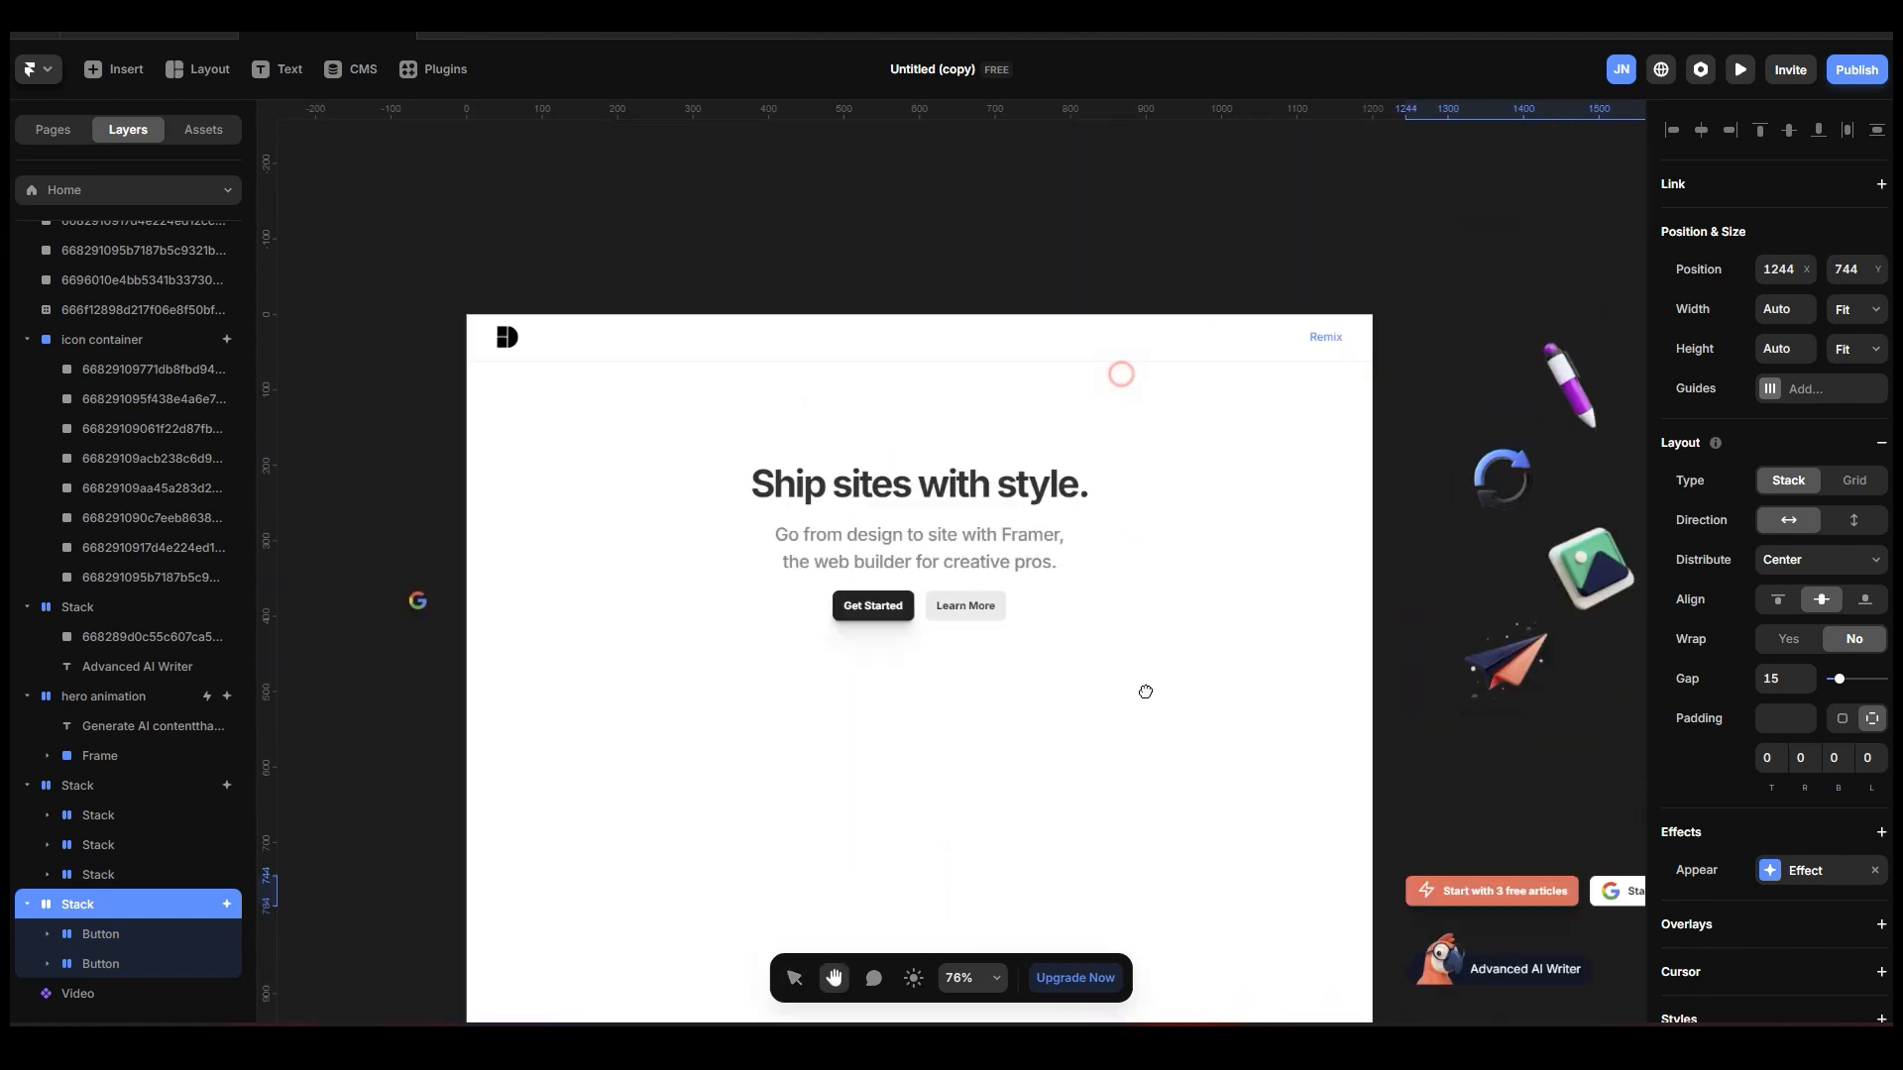
{"action": "left_click", "coordinate": [1230, 595]}
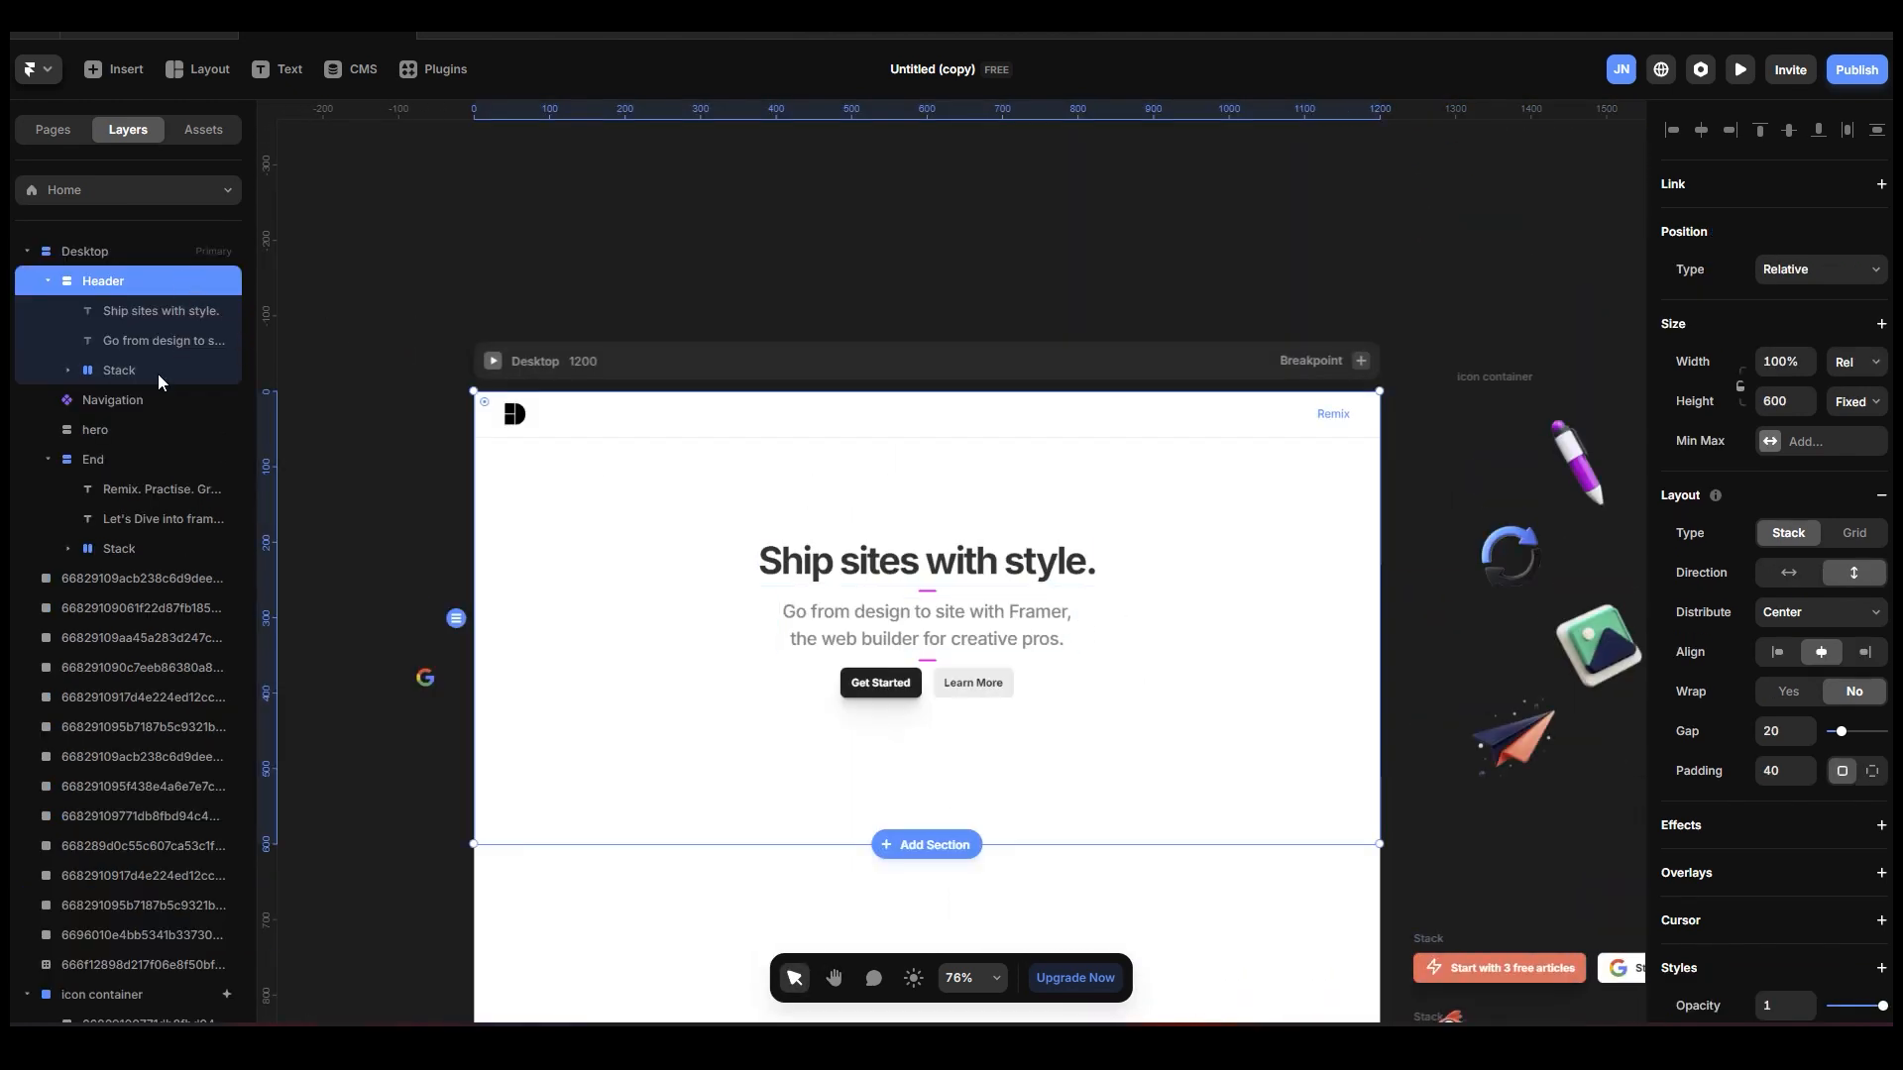
Copy the prepared "hero animation" heading into the Desktop page's Header section.
{"action": "key", "text": "space"}
{"action": "left_click_drag", "start_coordinate": [1028, 251], "coordinate": [373, 192]}
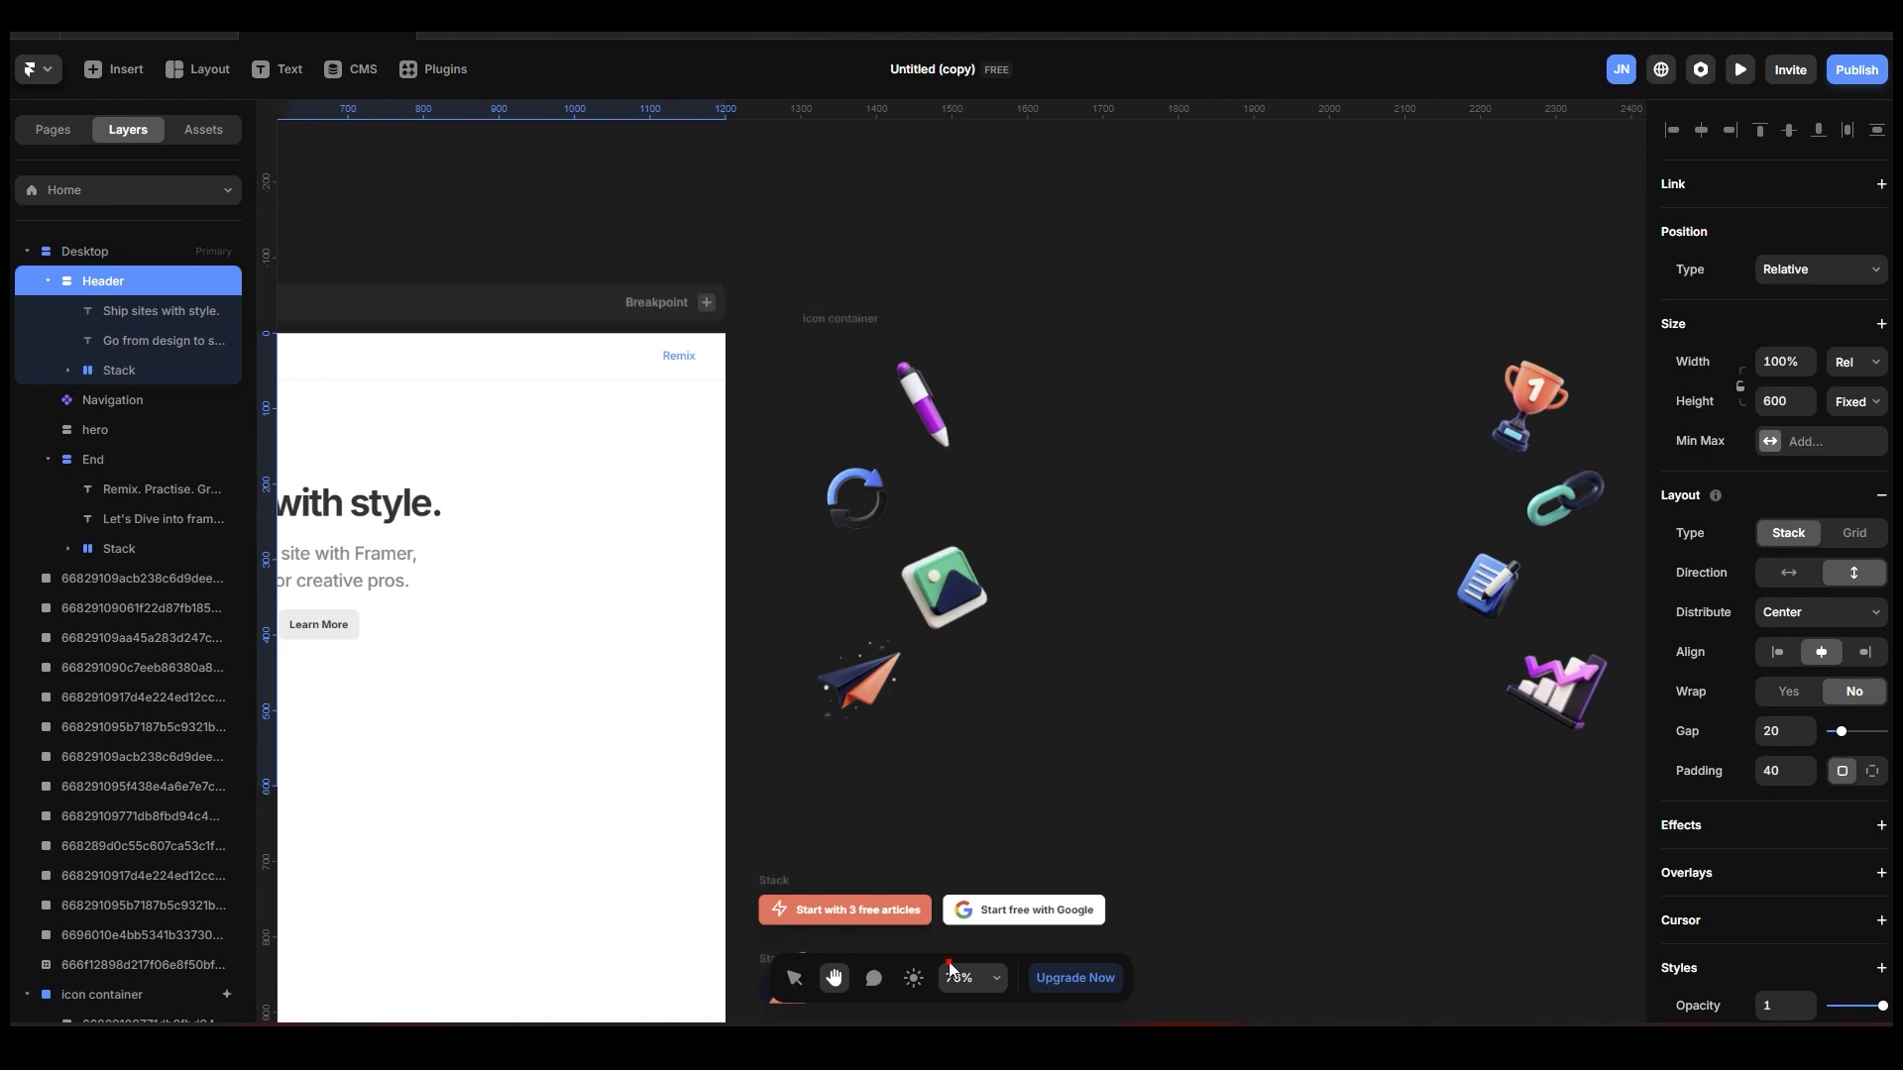
{"action": "left_click", "coordinate": [949, 966]}
{"action": "key", "text": "space"}
{"action": "scroll", "coordinate": [1312, 804], "scroll_direction": "down", "scroll_amount": 6}
{"action": "left_click", "coordinate": [790, 525]}
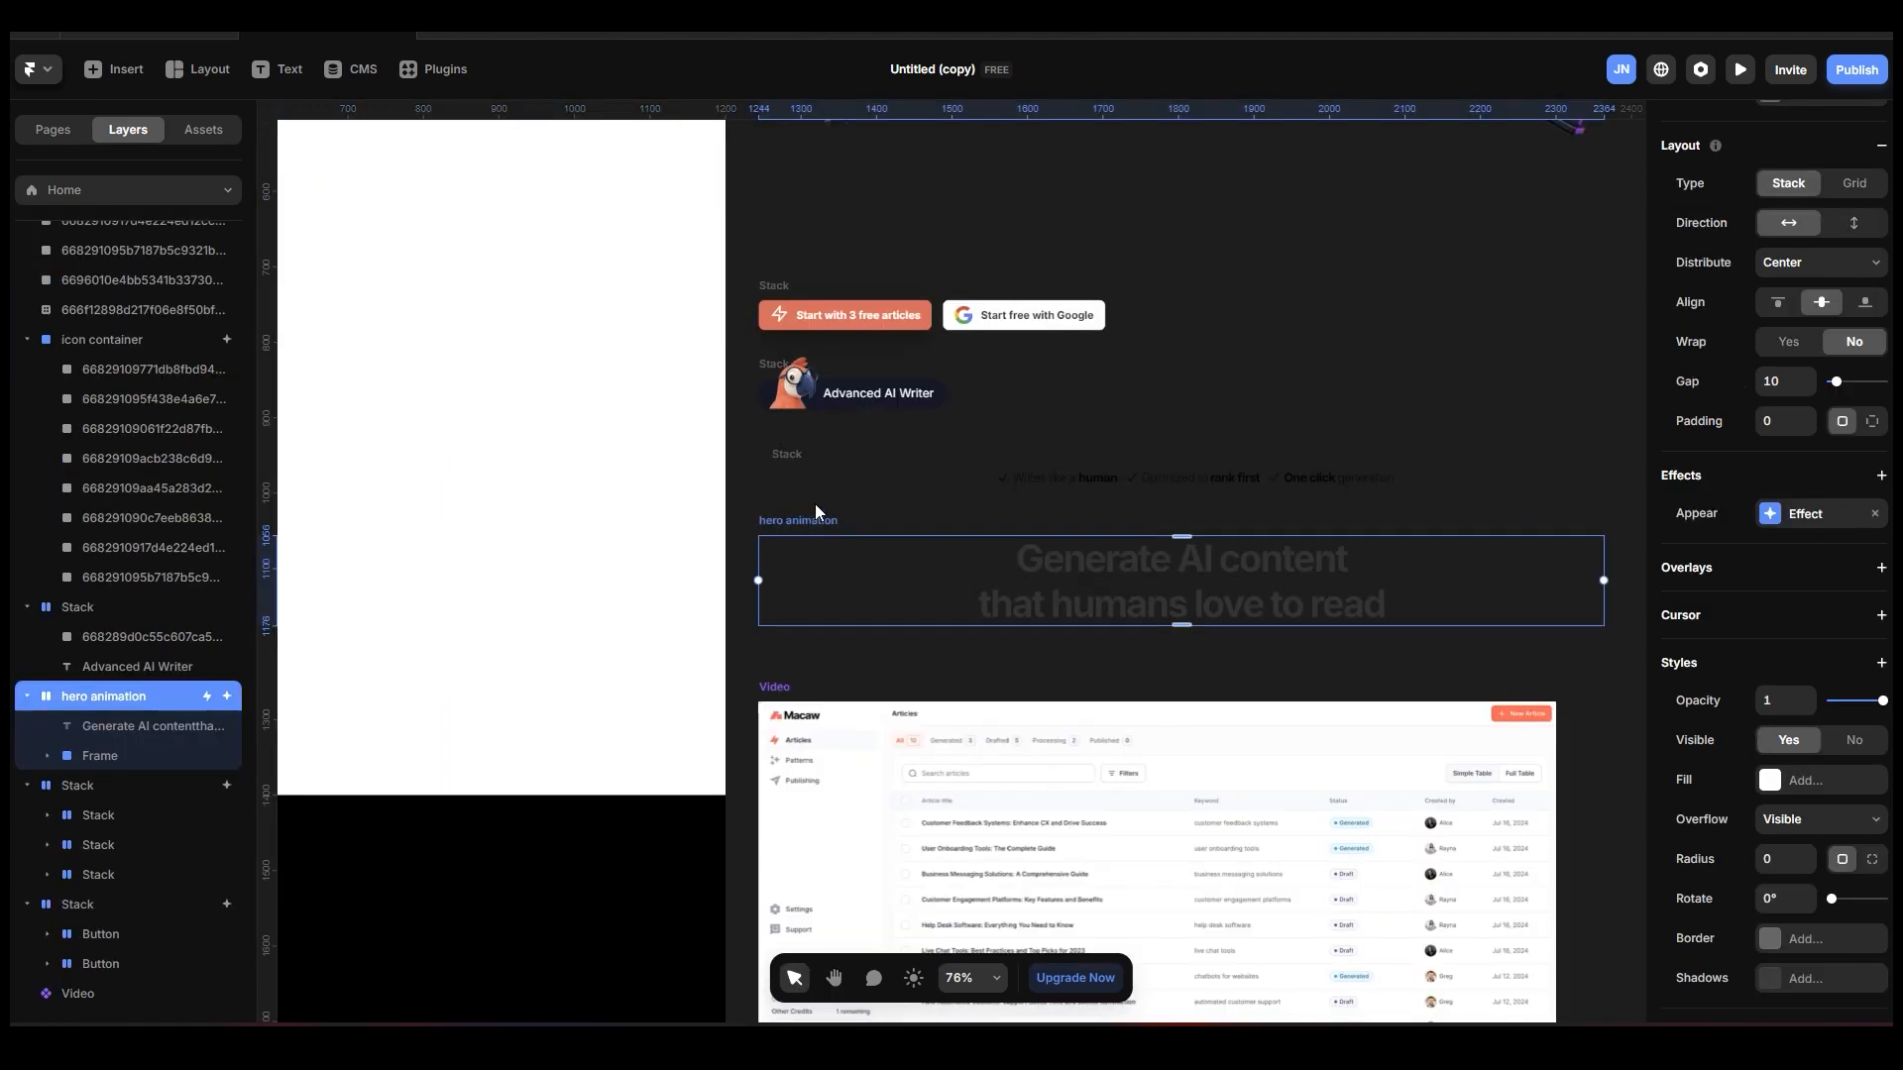
{"action": "key", "text": "space"}
{"action": "left_click_drag", "start_coordinate": [807, 489], "coordinate": [1506, 972]}
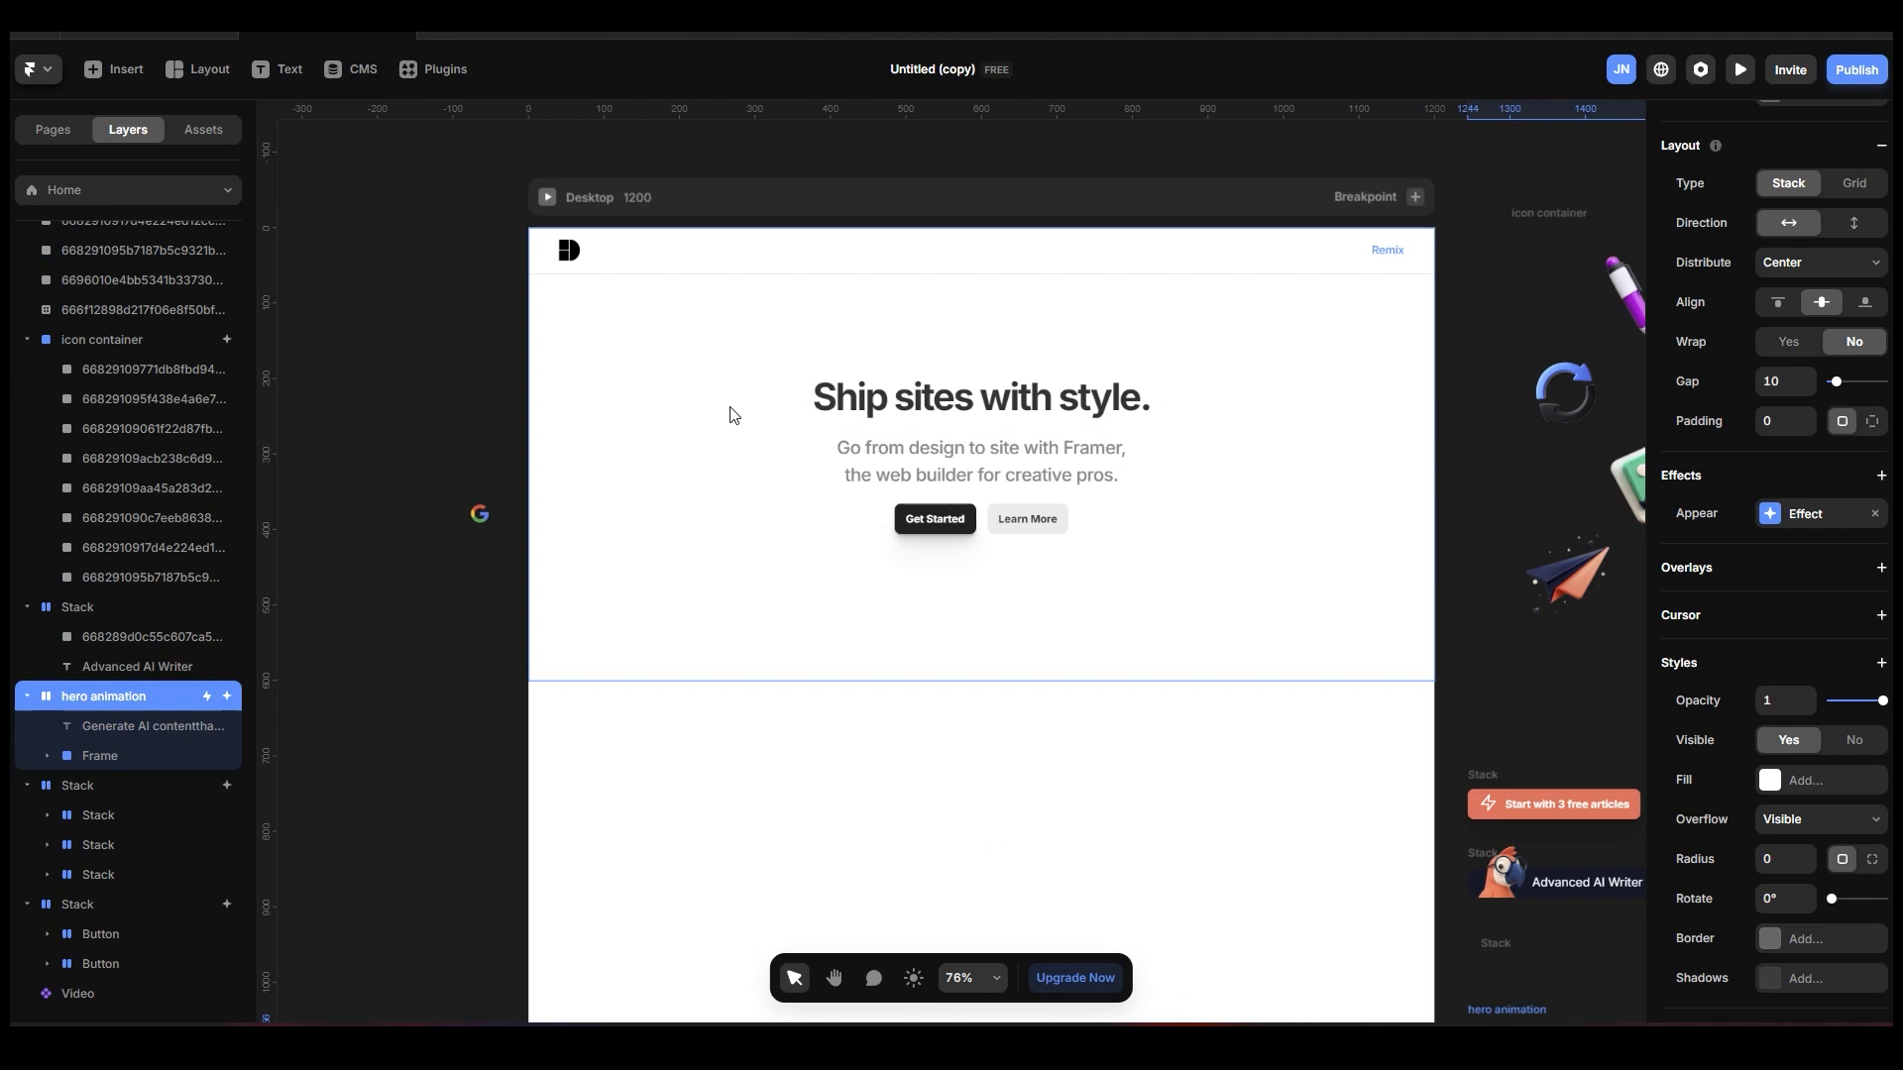
{"action": "left_click", "coordinate": [741, 454]}
{"action": "key", "text": "ctrl+v"}
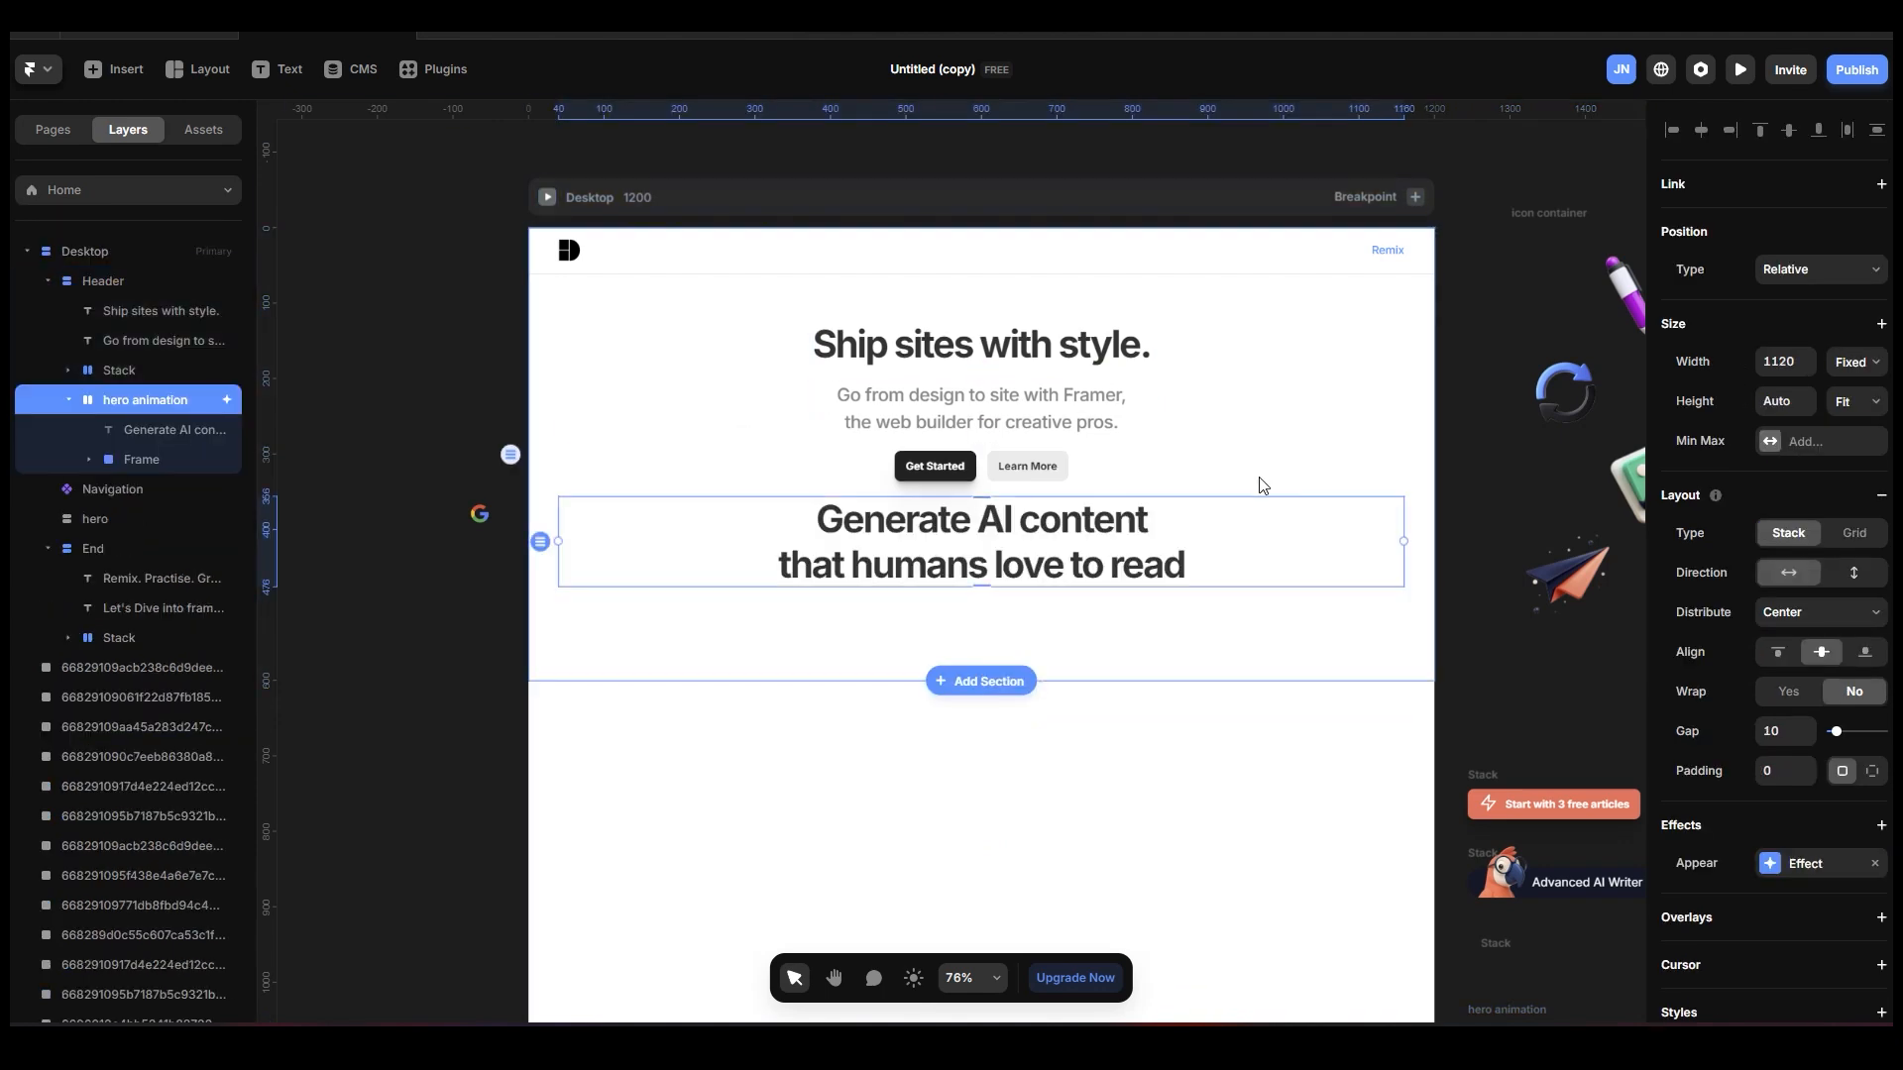
Copy the prepared checklist, "Advanced AI Writer" badge and two-button stacks into the Header section.
{"action": "key", "text": "space"}
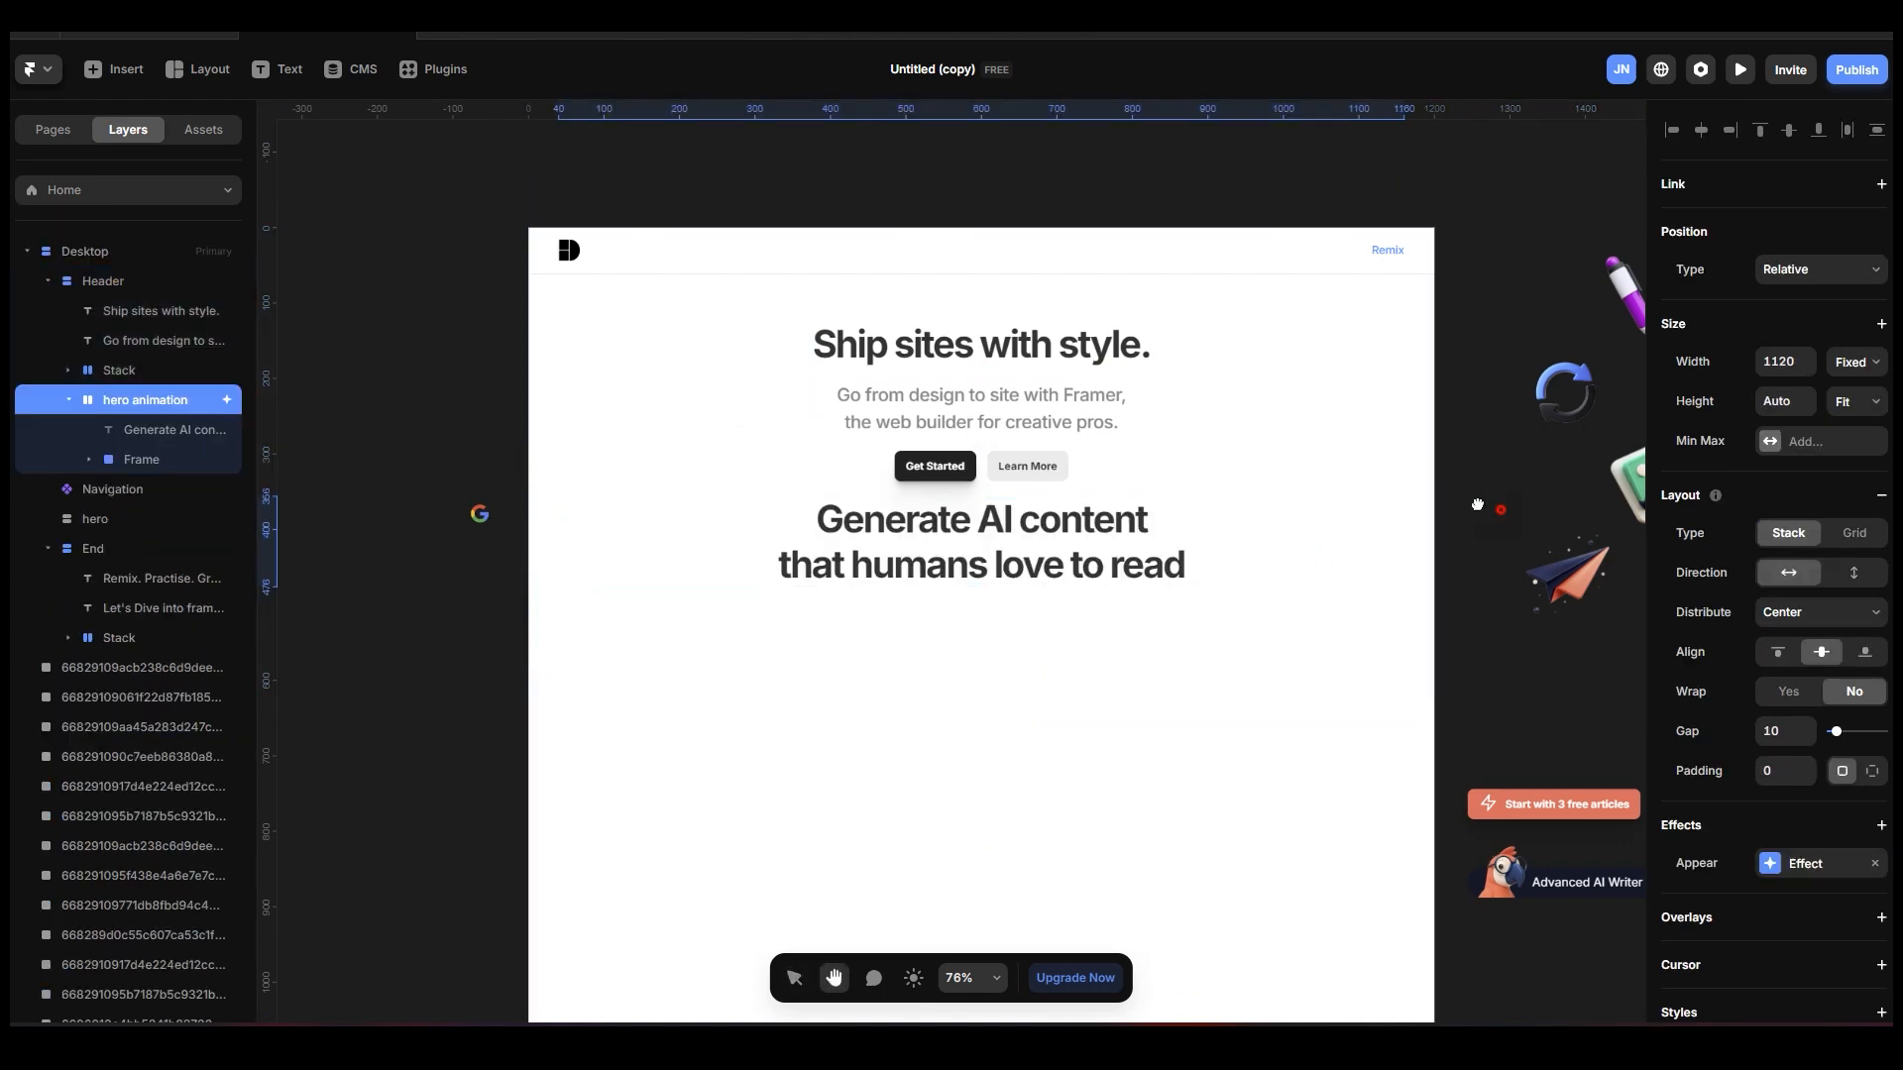
{"action": "left_click_drag", "start_coordinate": [1582, 536], "coordinate": [799, 297]}
{"action": "left_click_drag", "start_coordinate": [1202, 528], "coordinate": [1042, 343]}
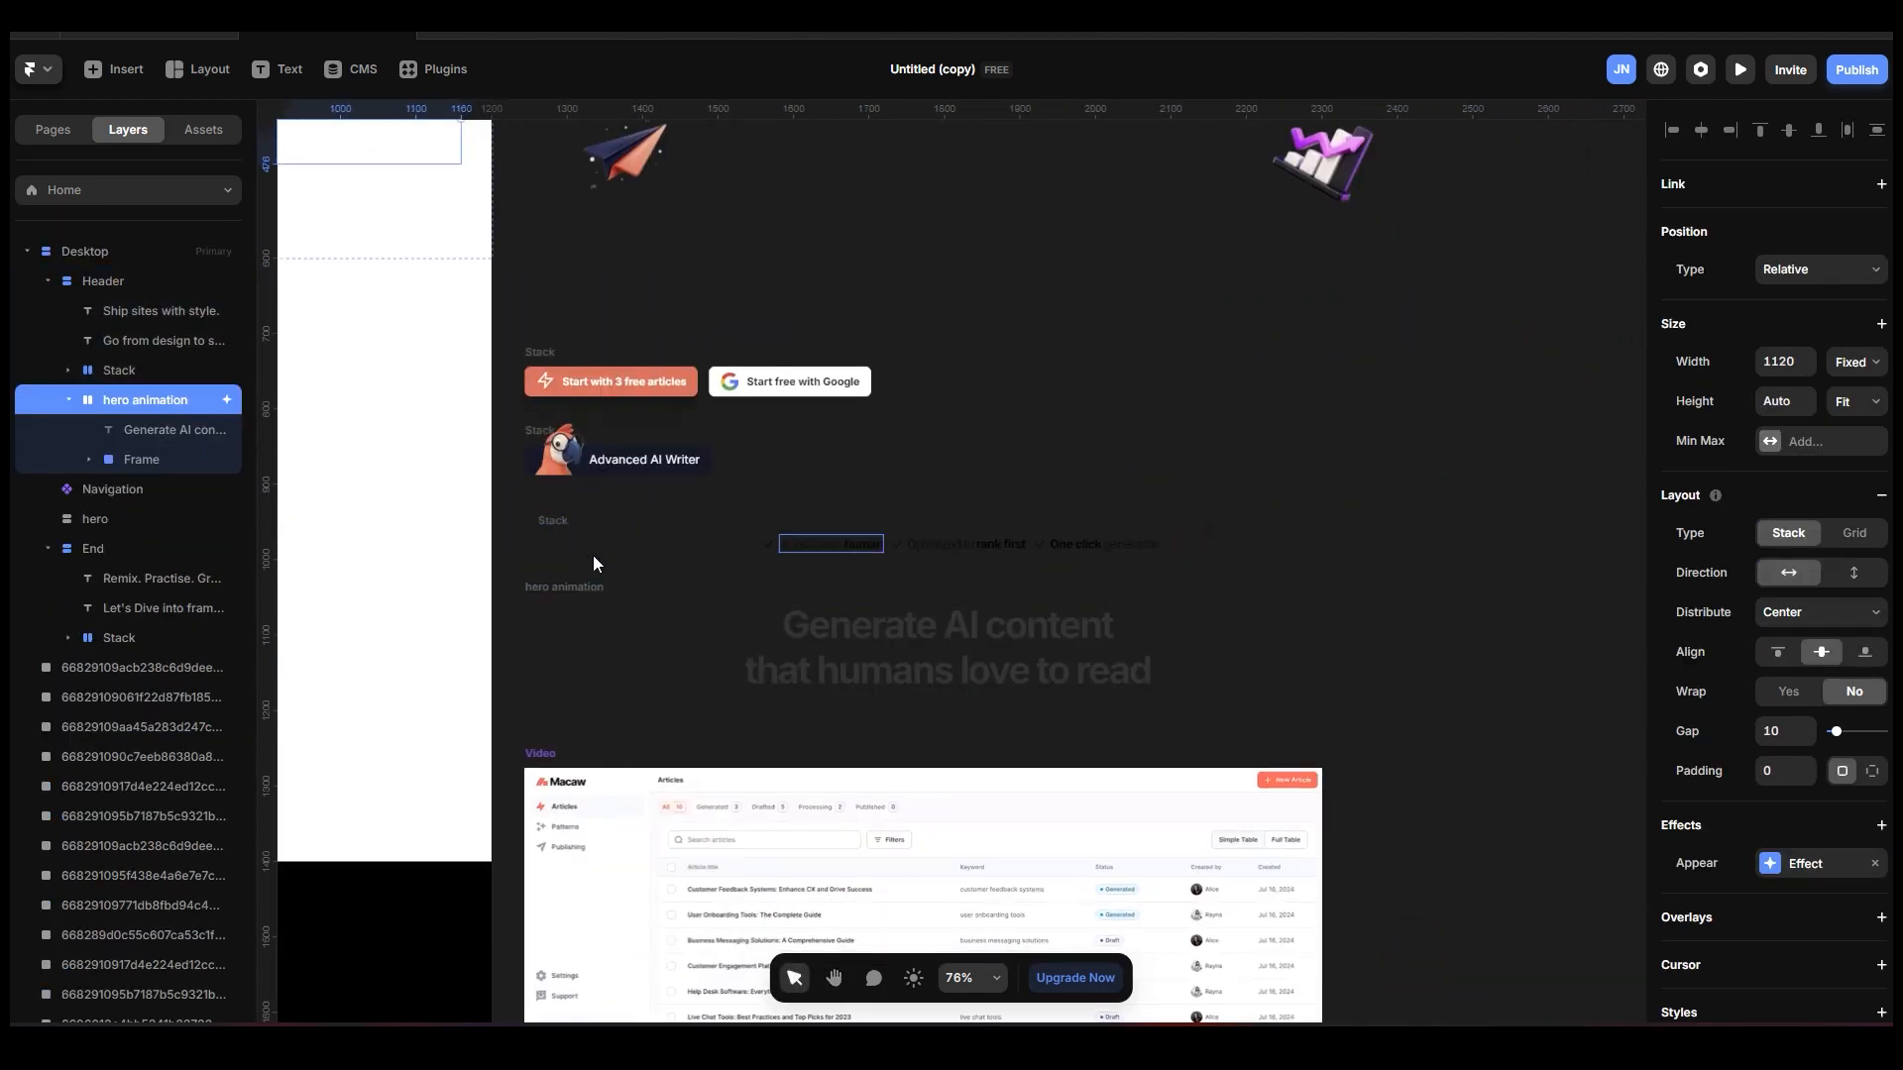
{"action": "left_click", "coordinate": [551, 520]}
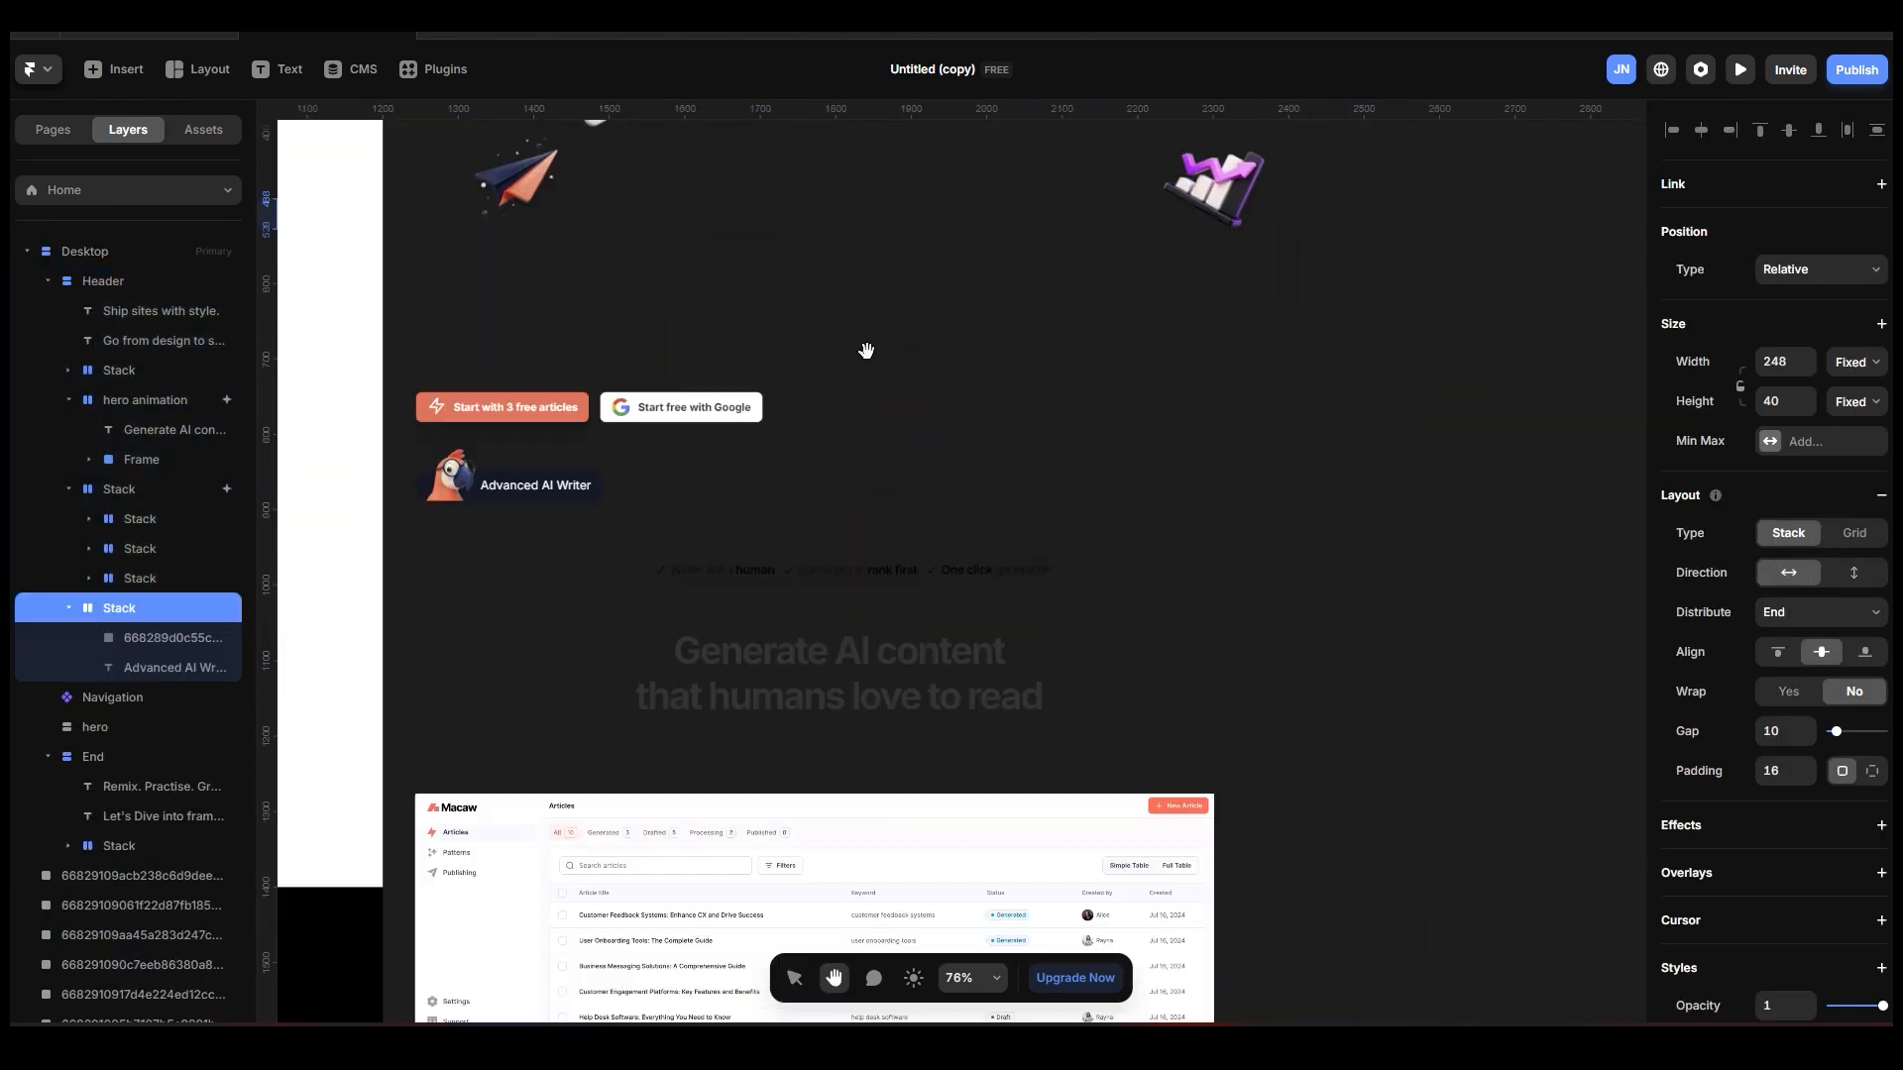
{"action": "left_click_drag", "start_coordinate": [872, 353], "coordinate": [1353, 621]}
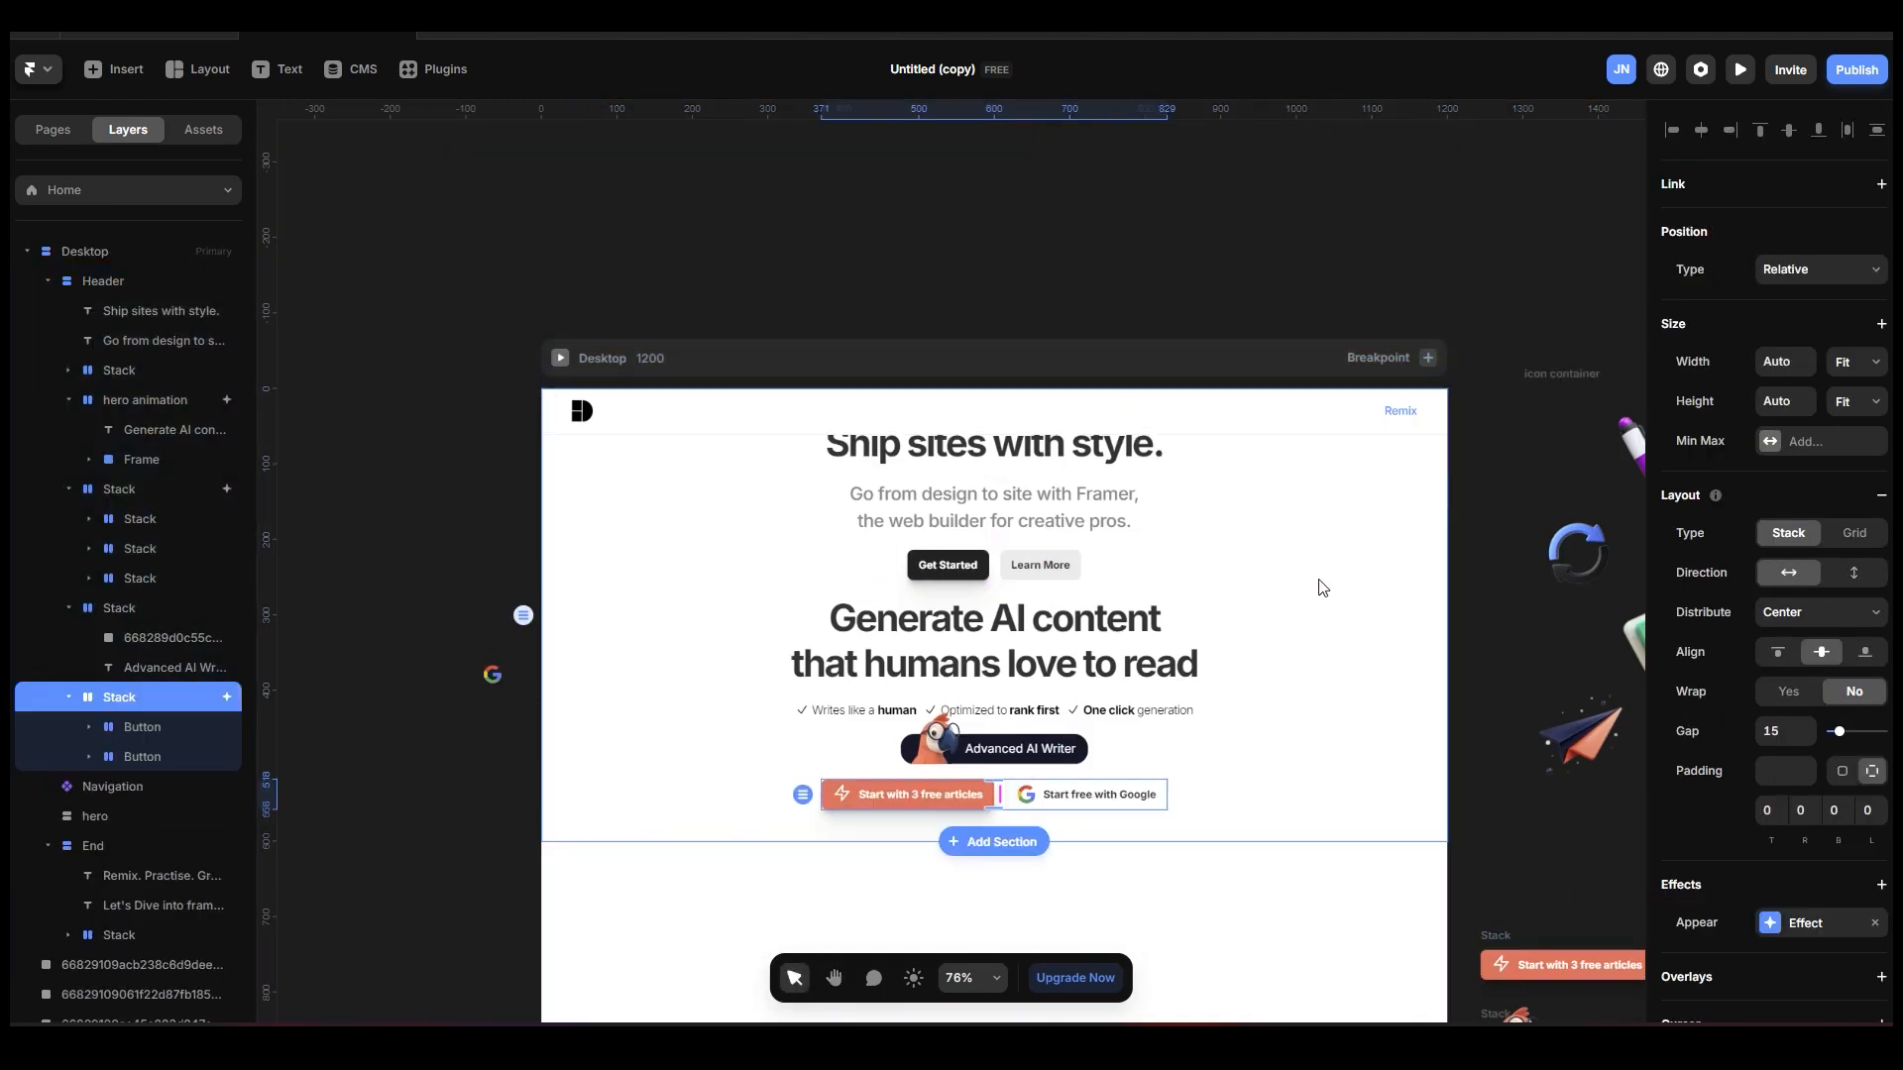
Delete the Header section's placeholder title, description and "Get Started"/"Learn More" button stack.
{"action": "left_click", "coordinate": [144, 285]}
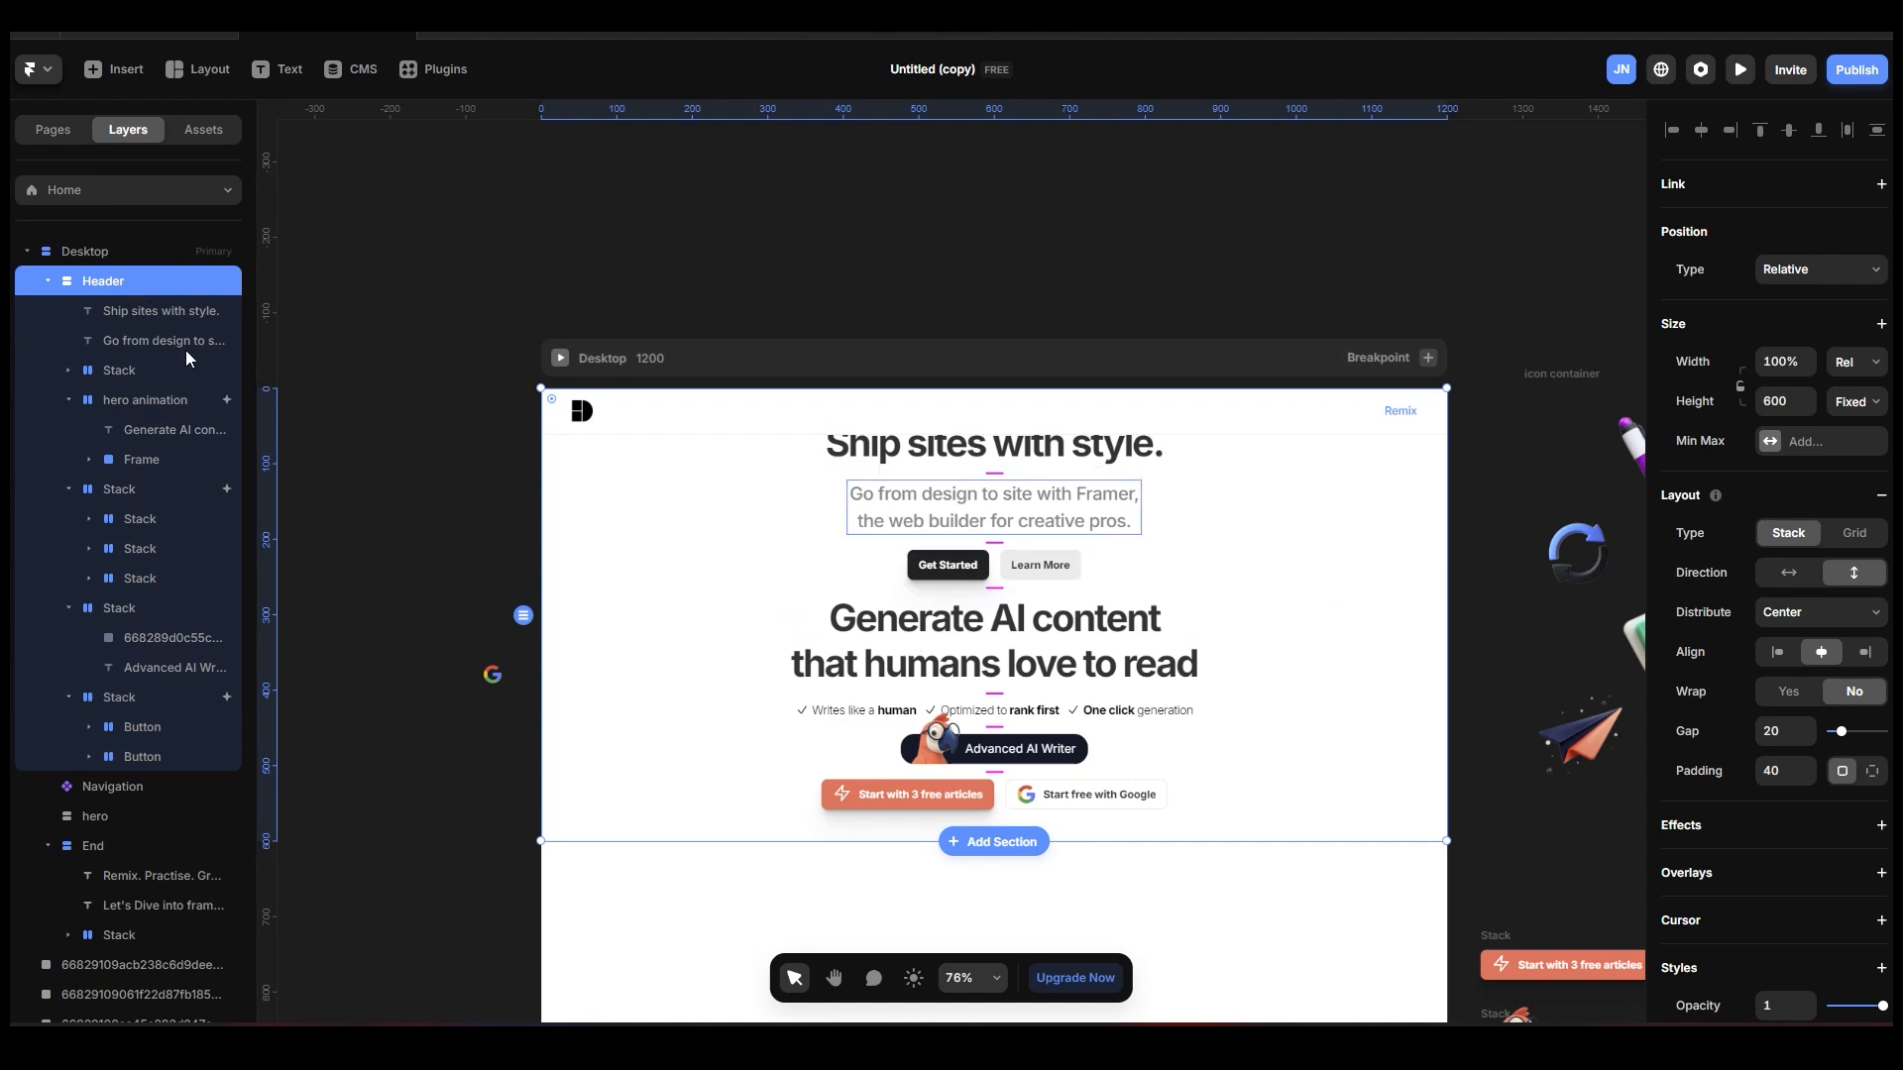
{"action": "left_click", "coordinate": [170, 312]}
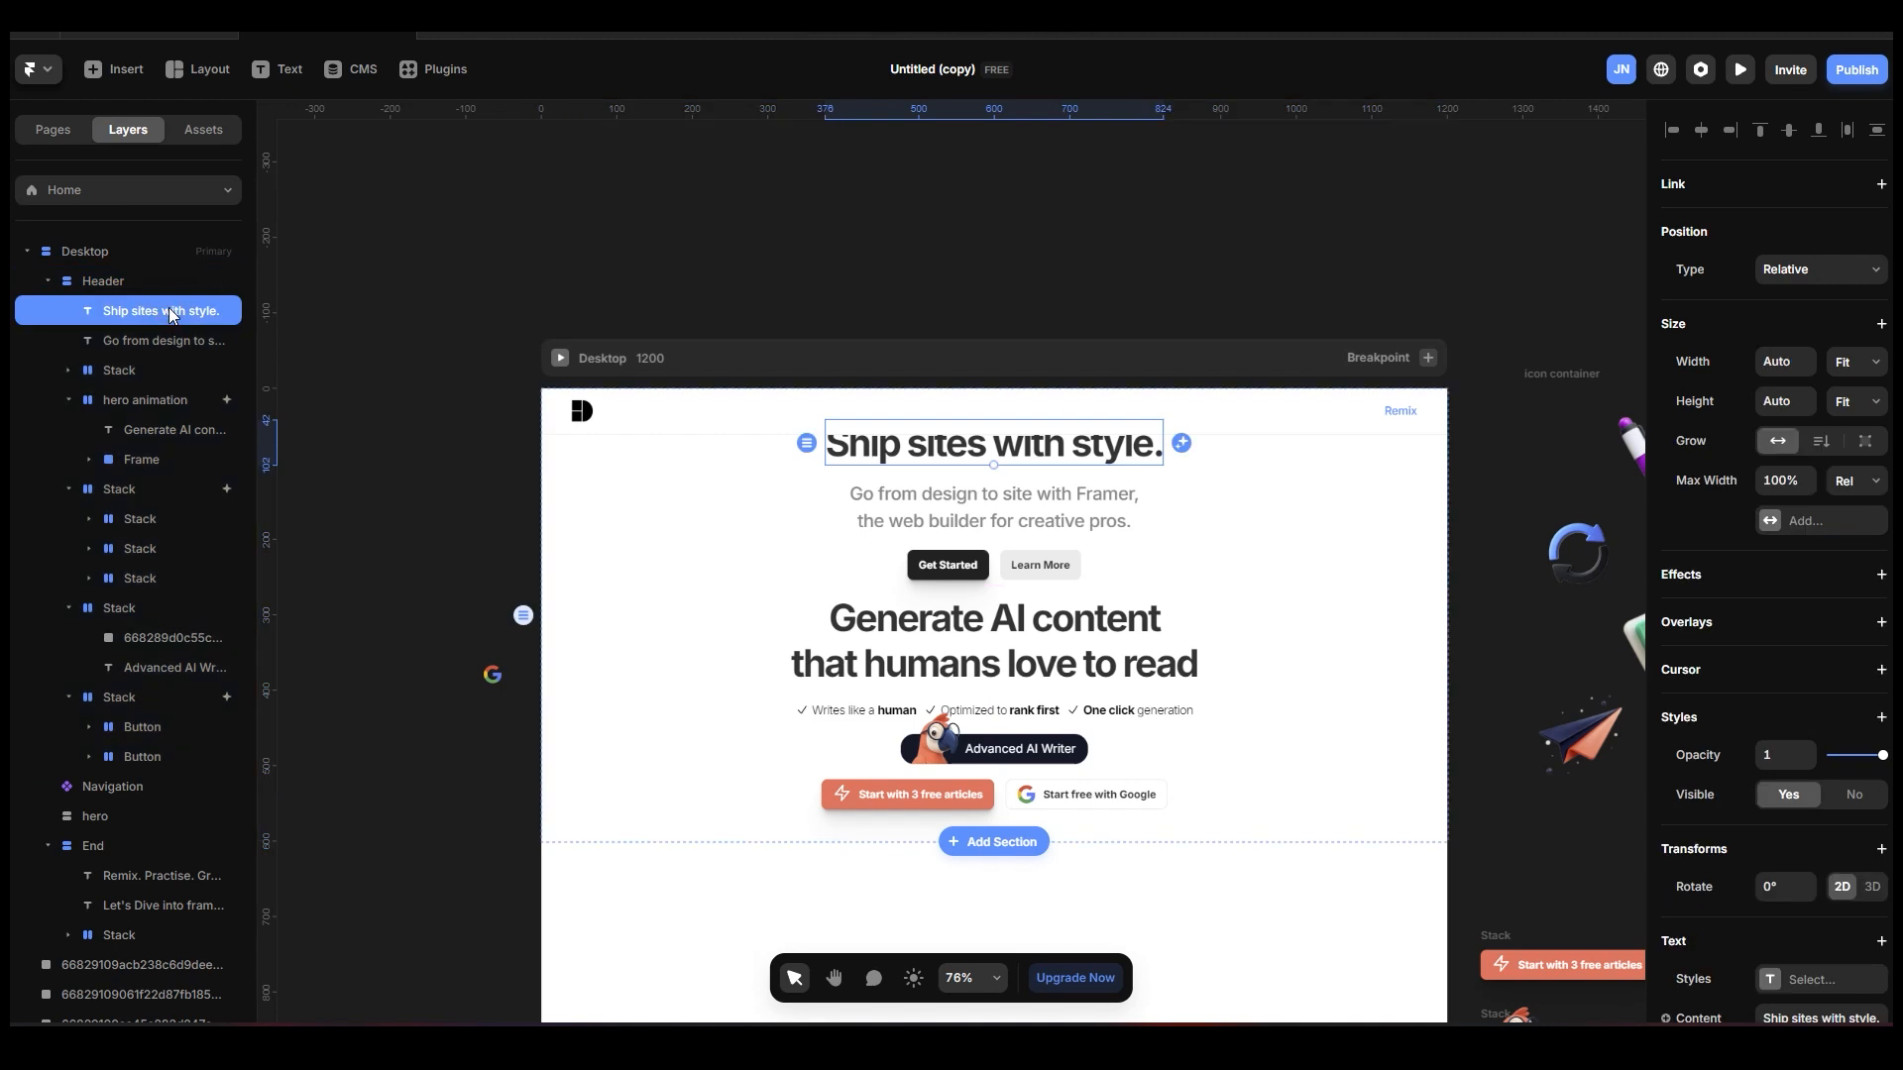
{"action": "key", "text": "Delete"}
{"action": "left_click", "coordinate": [169, 310]}
{"action": "key", "text": "Delete"}
{"action": "left_click", "coordinate": [169, 310]}
{"action": "key", "text": "Delete"}
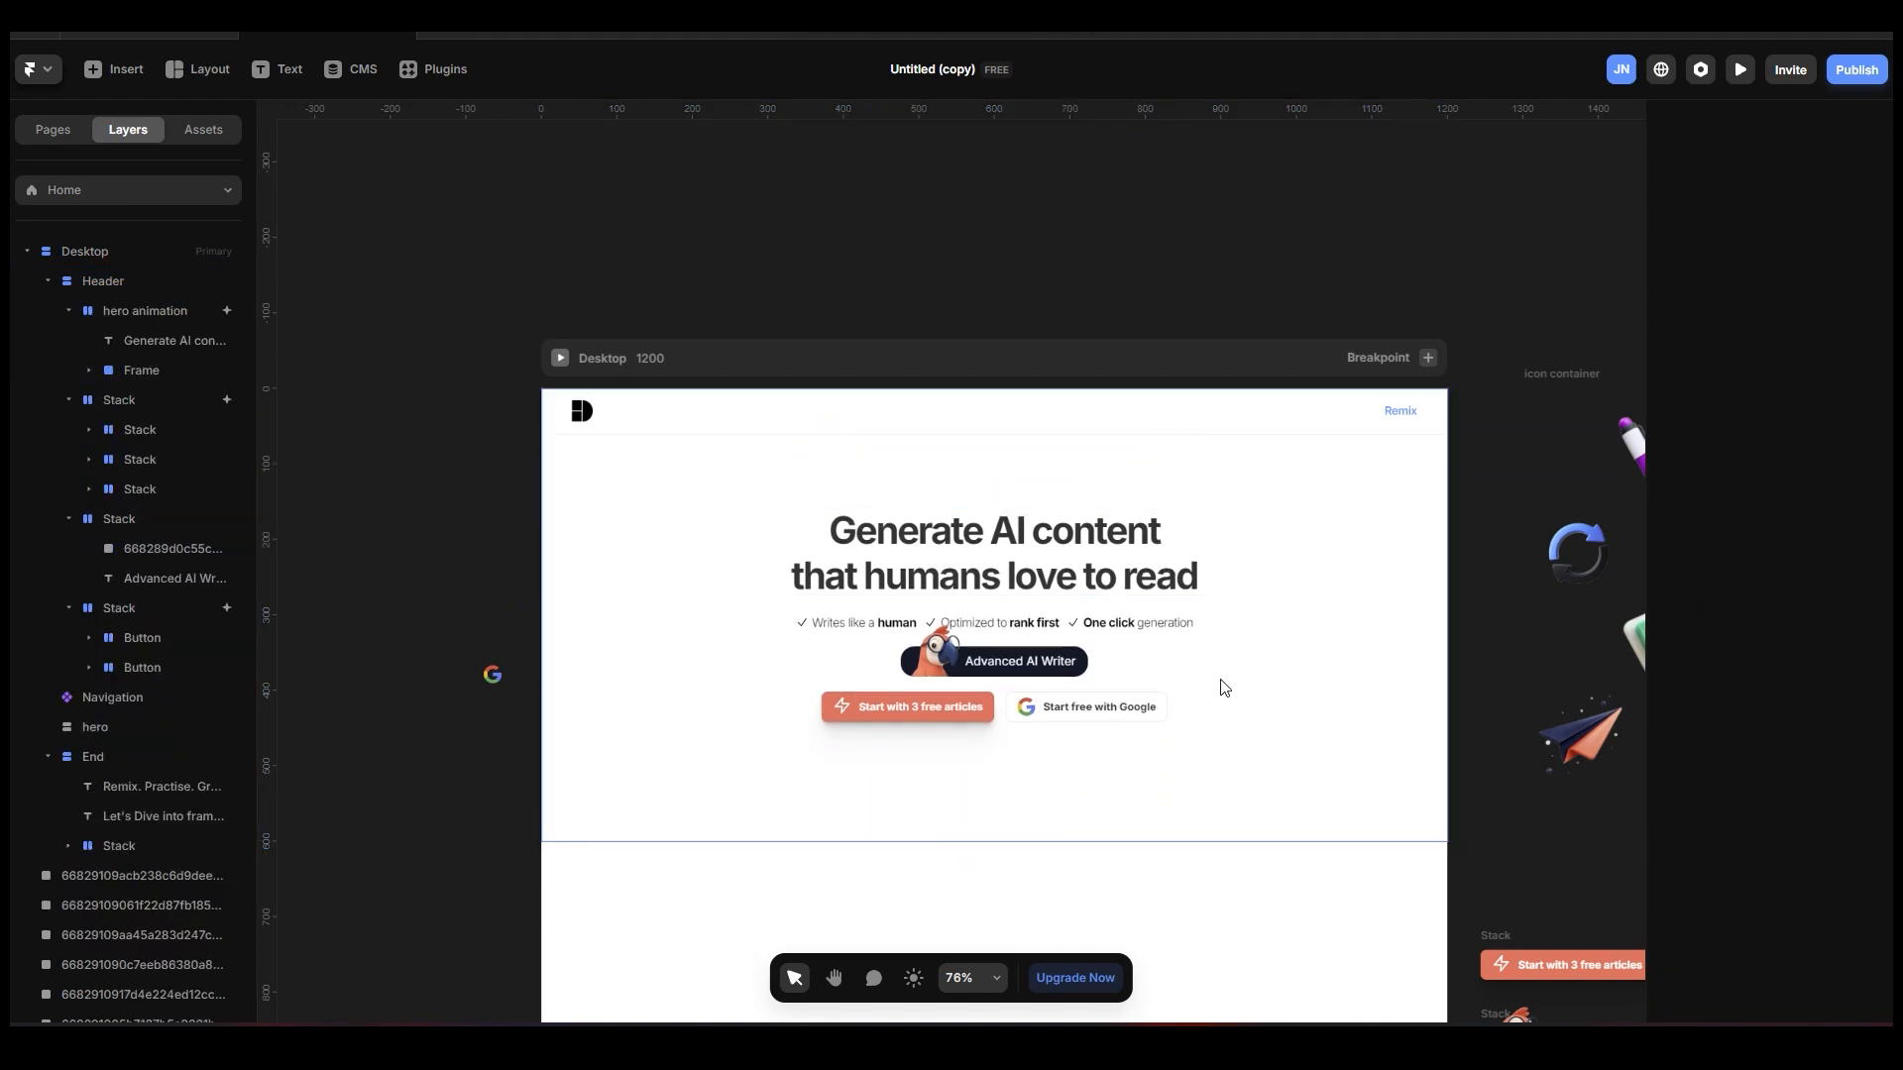
Move the "Advanced AI Writer" badge stack above the hero animation heading within the Header section.
{"action": "key", "text": "space"}
{"action": "left_click_drag", "start_coordinate": [1151, 285], "coordinate": [1106, 120]}
{"action": "left_click", "coordinate": [1245, 560]}
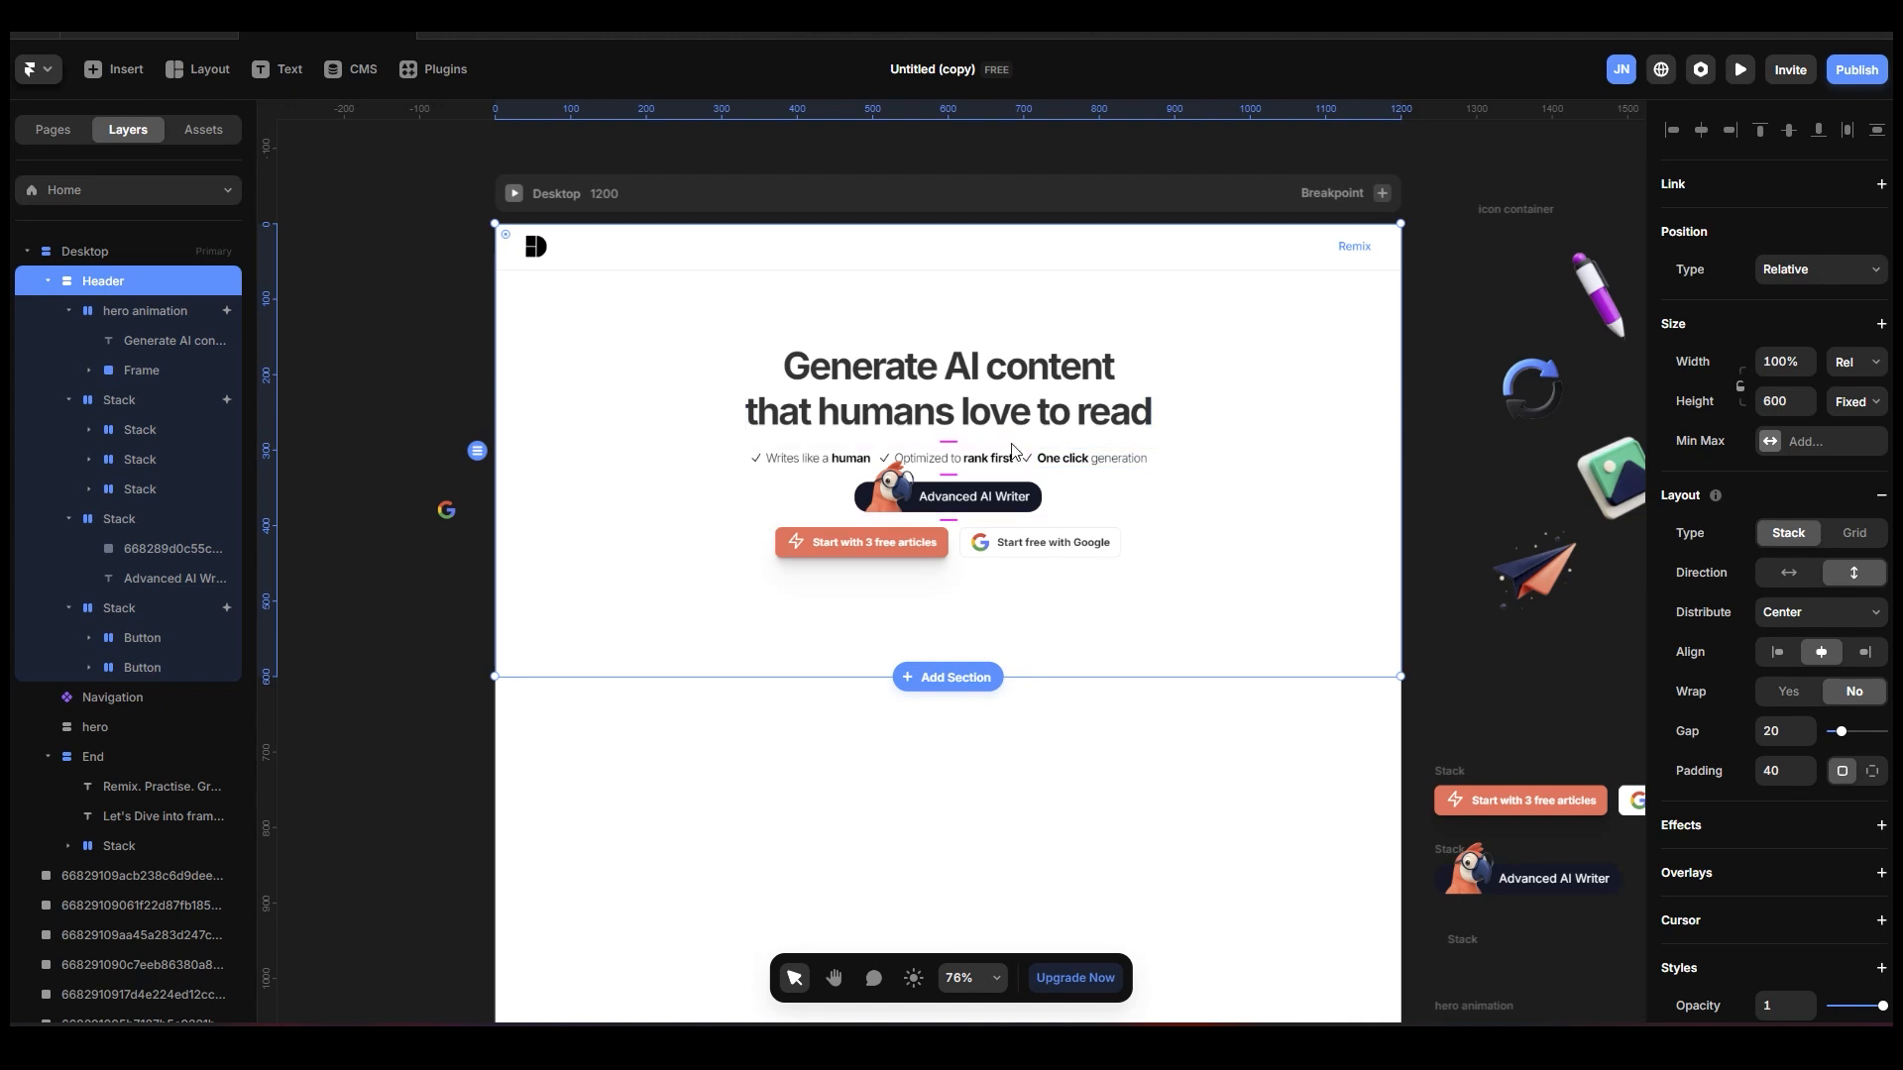
{"action": "left_click", "coordinate": [104, 404]}
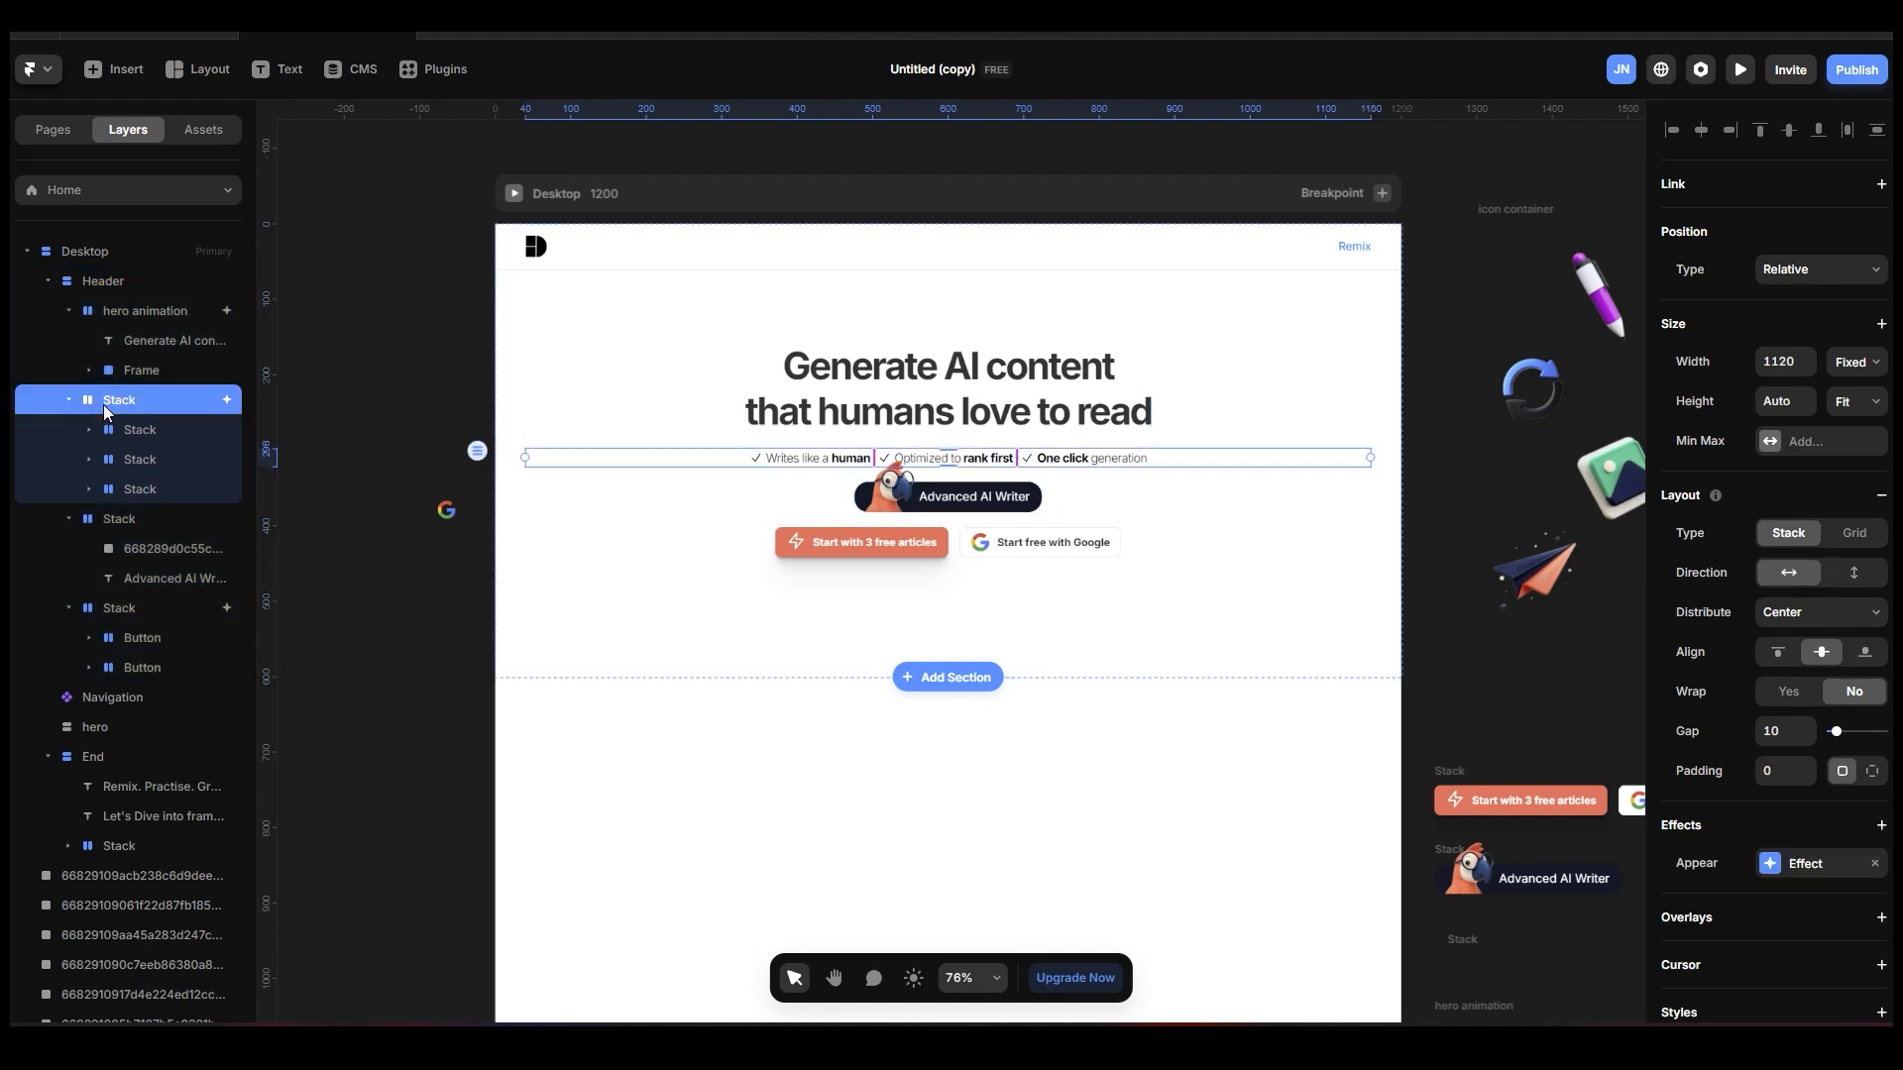
{"action": "left_click", "coordinate": [141, 522]}
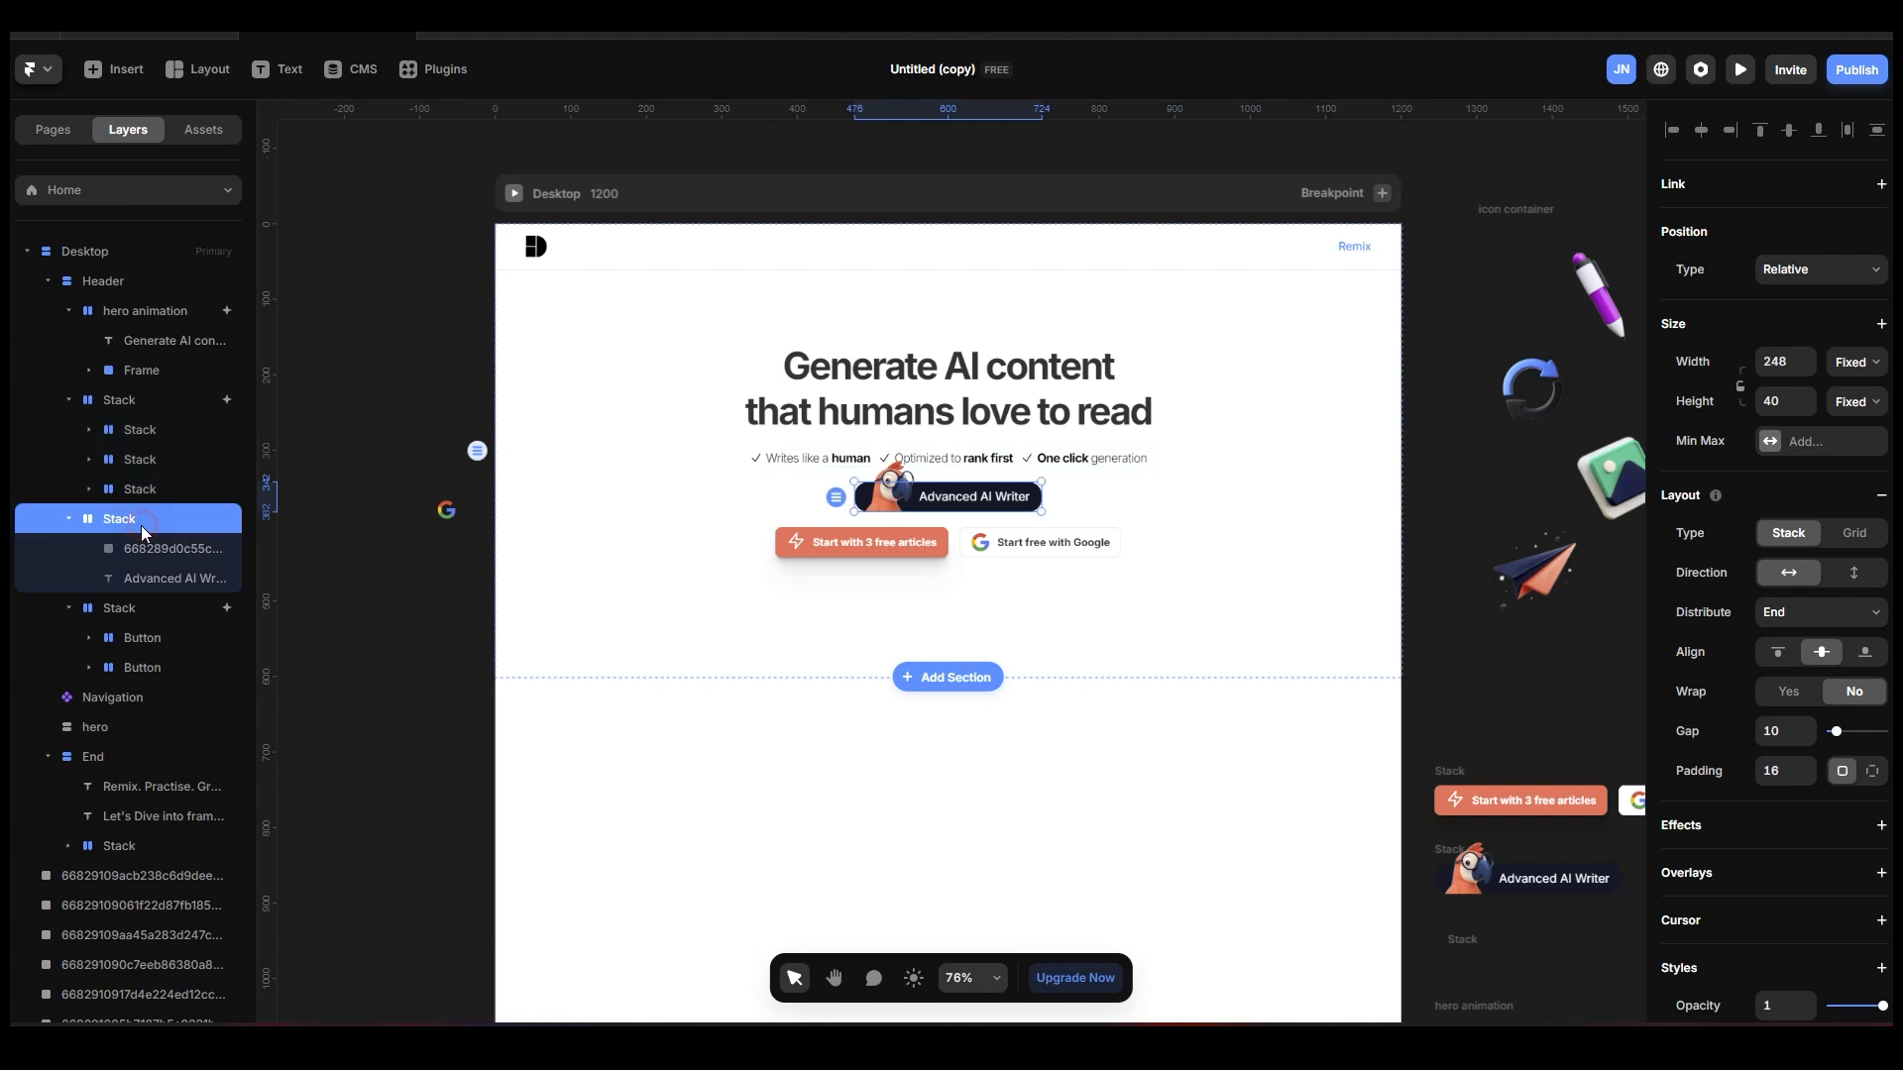
{"action": "key", "text": "Up"}
{"action": "key", "text": "Up"}
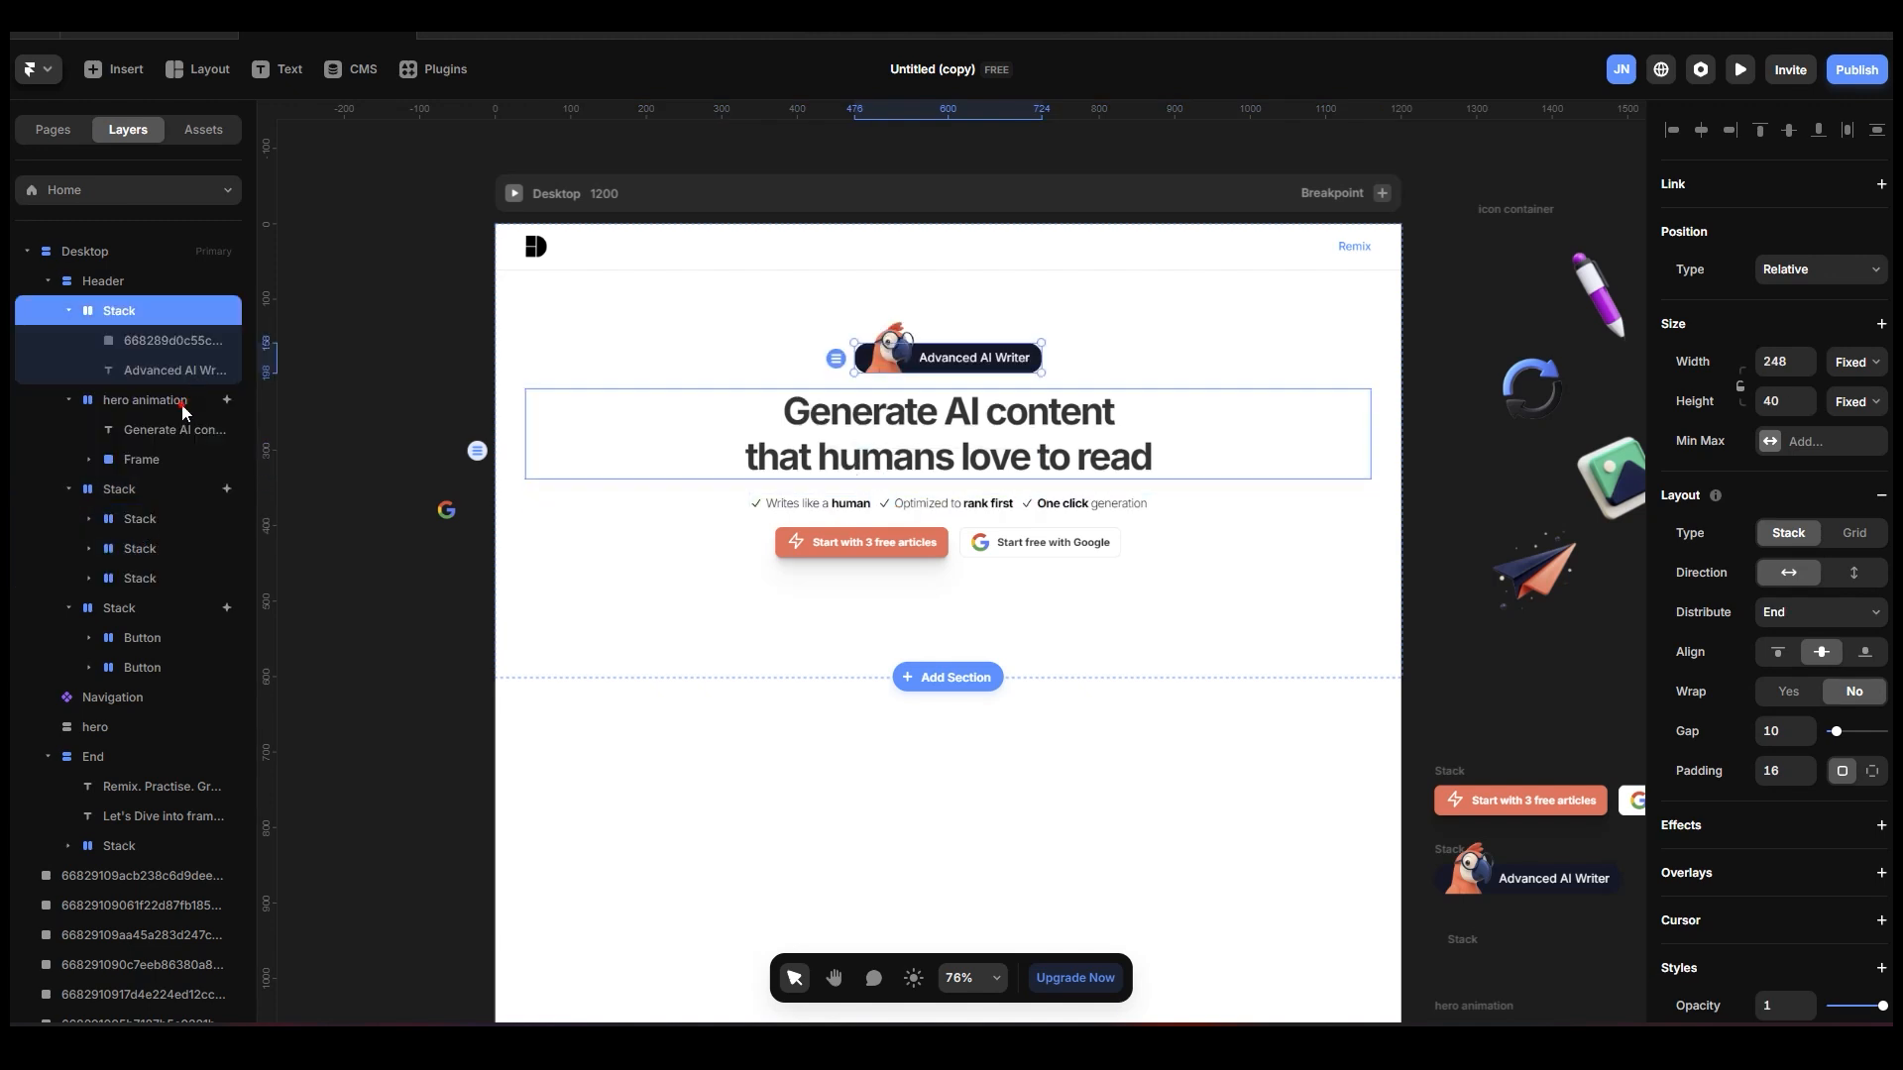
{"action": "left_click", "coordinate": [1185, 421]}
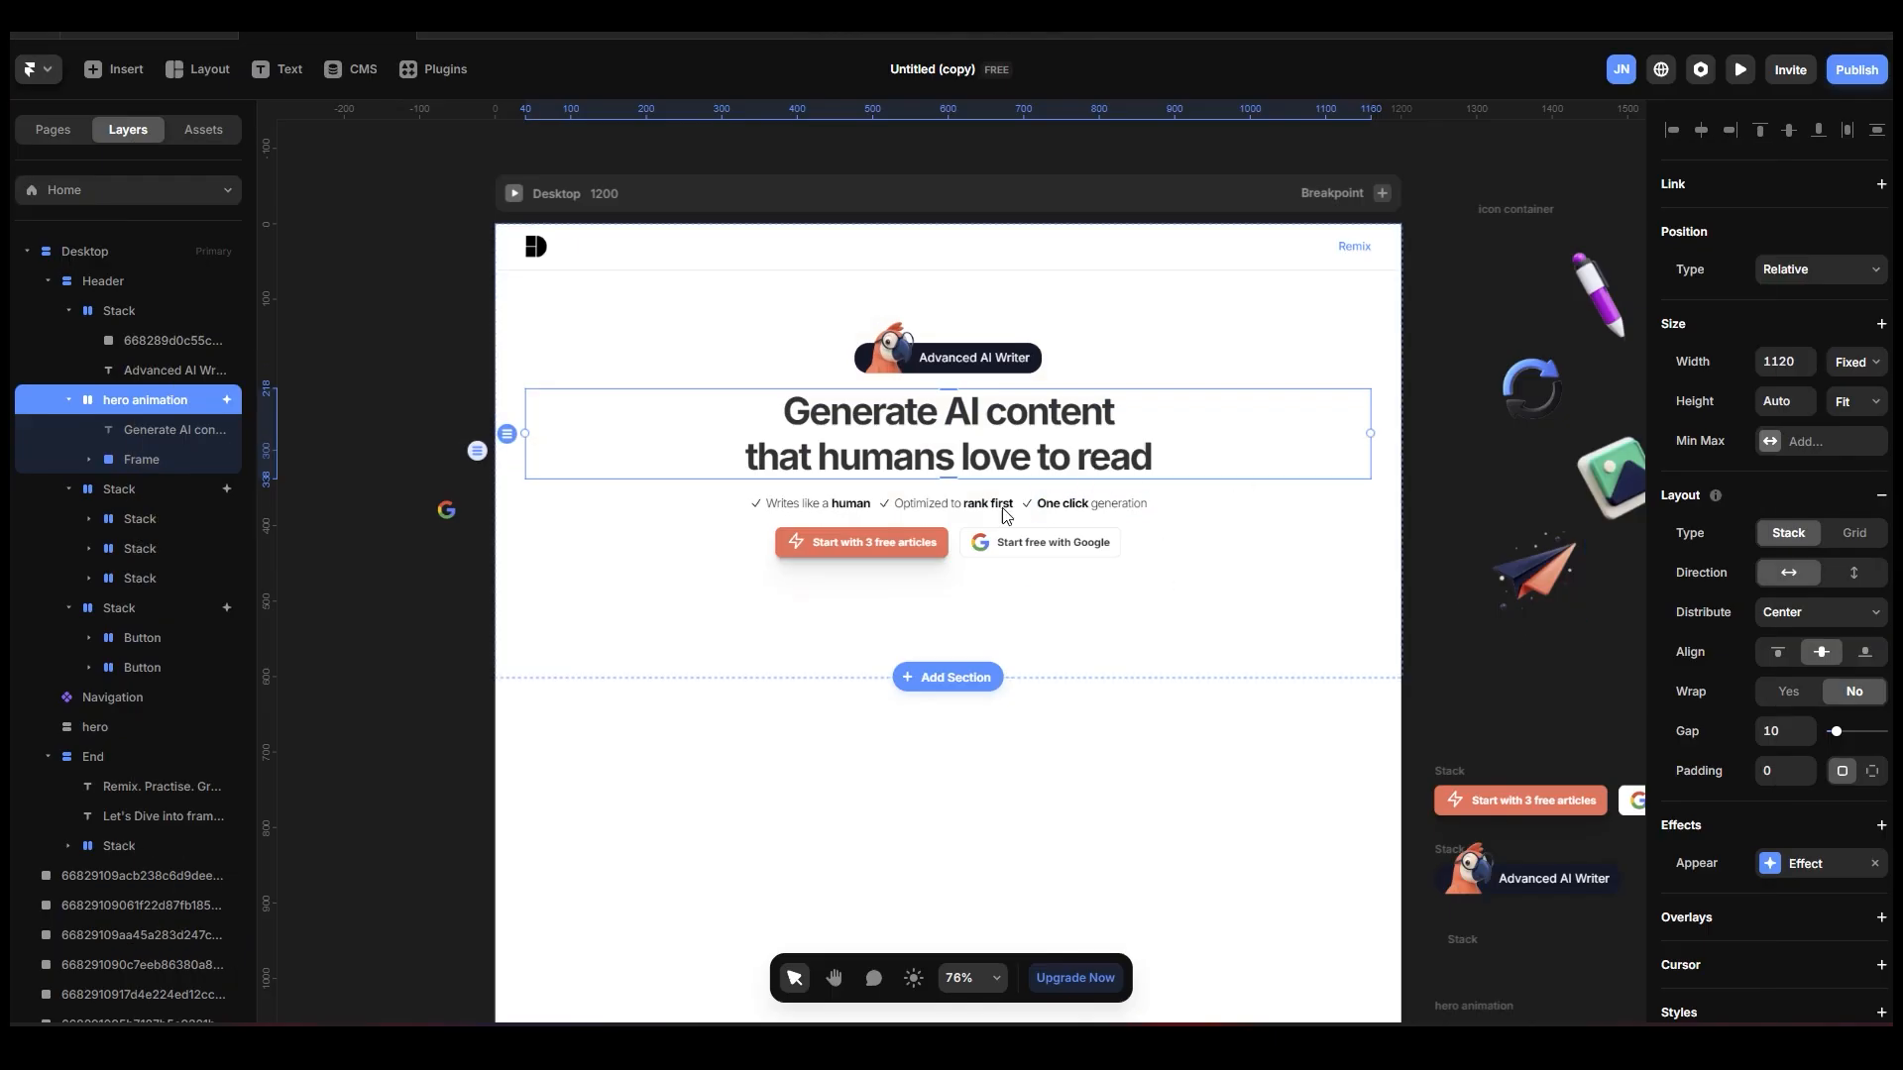
{"action": "scroll", "coordinate": [1184, 585], "scroll_direction": "up", "scroll_amount": 2}
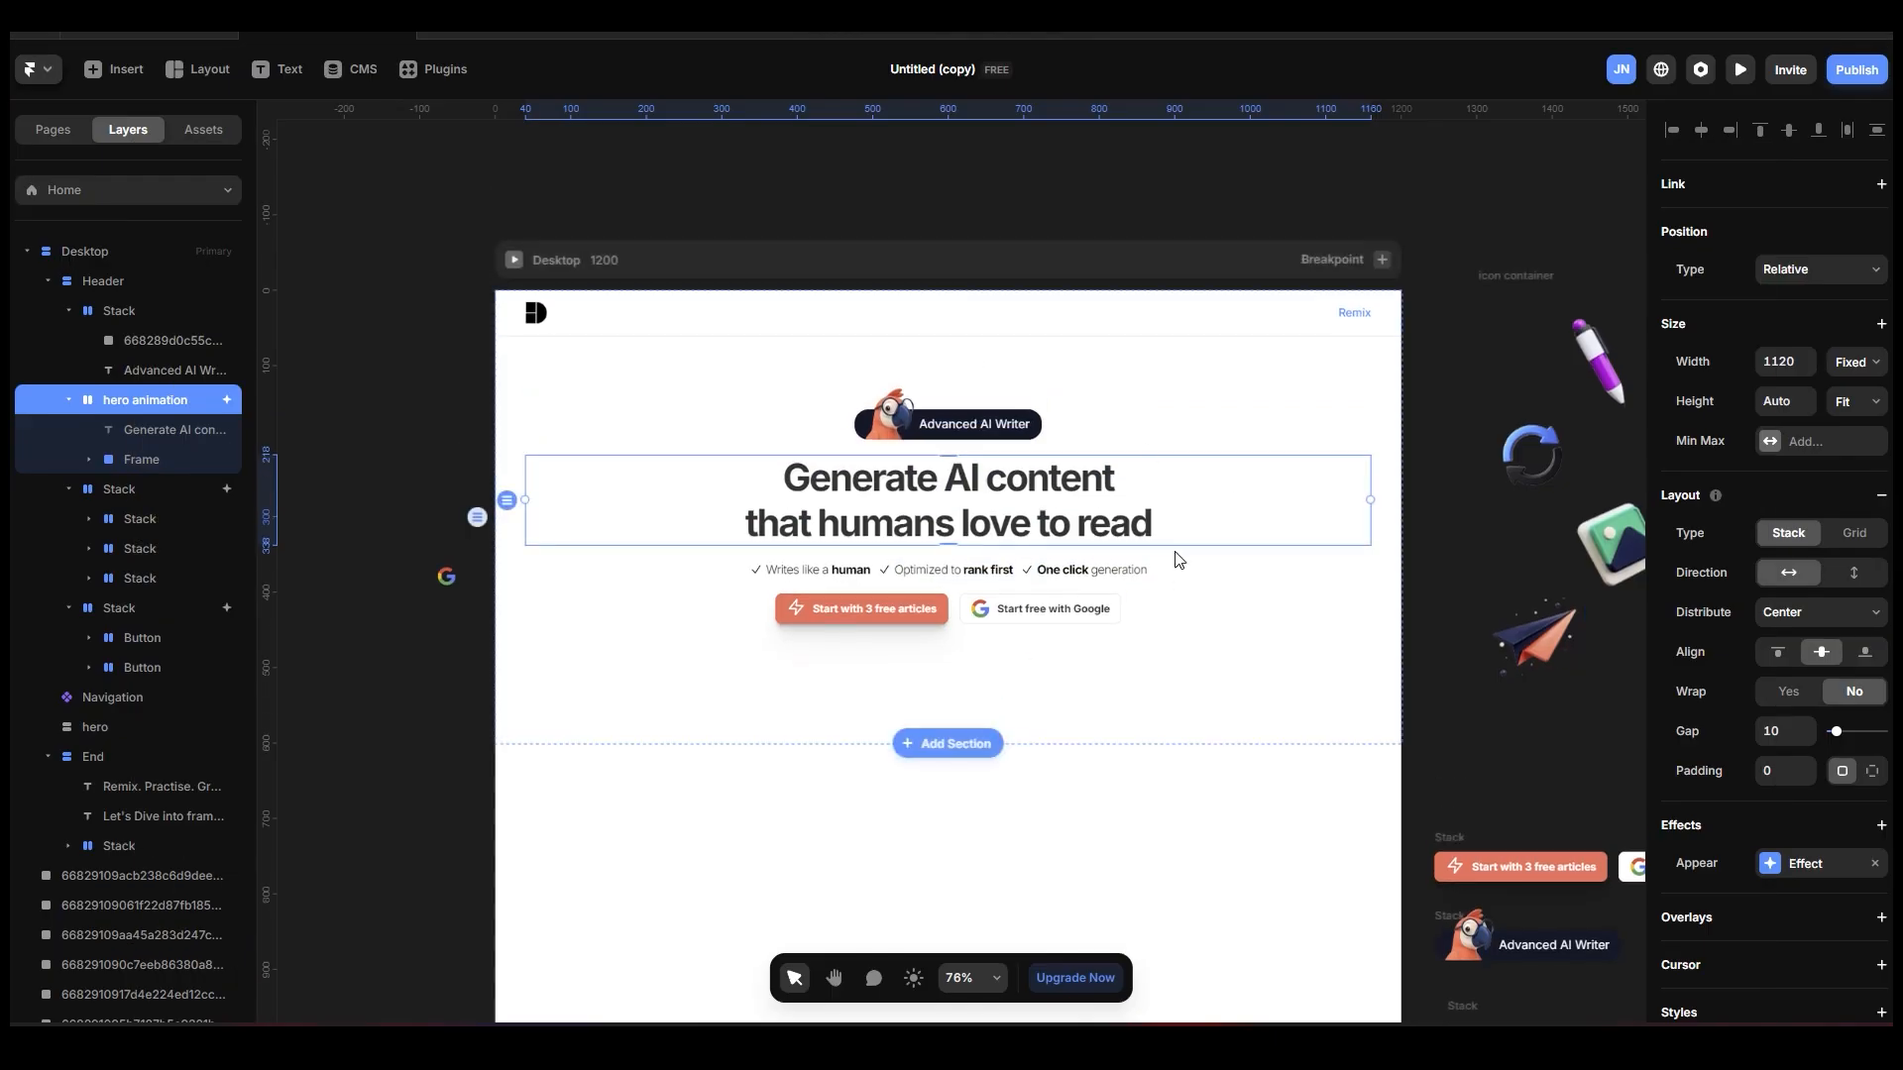
Wrap the Header section in a new stack on the Desktop page.
{"action": "left_click", "coordinate": [1278, 404]}
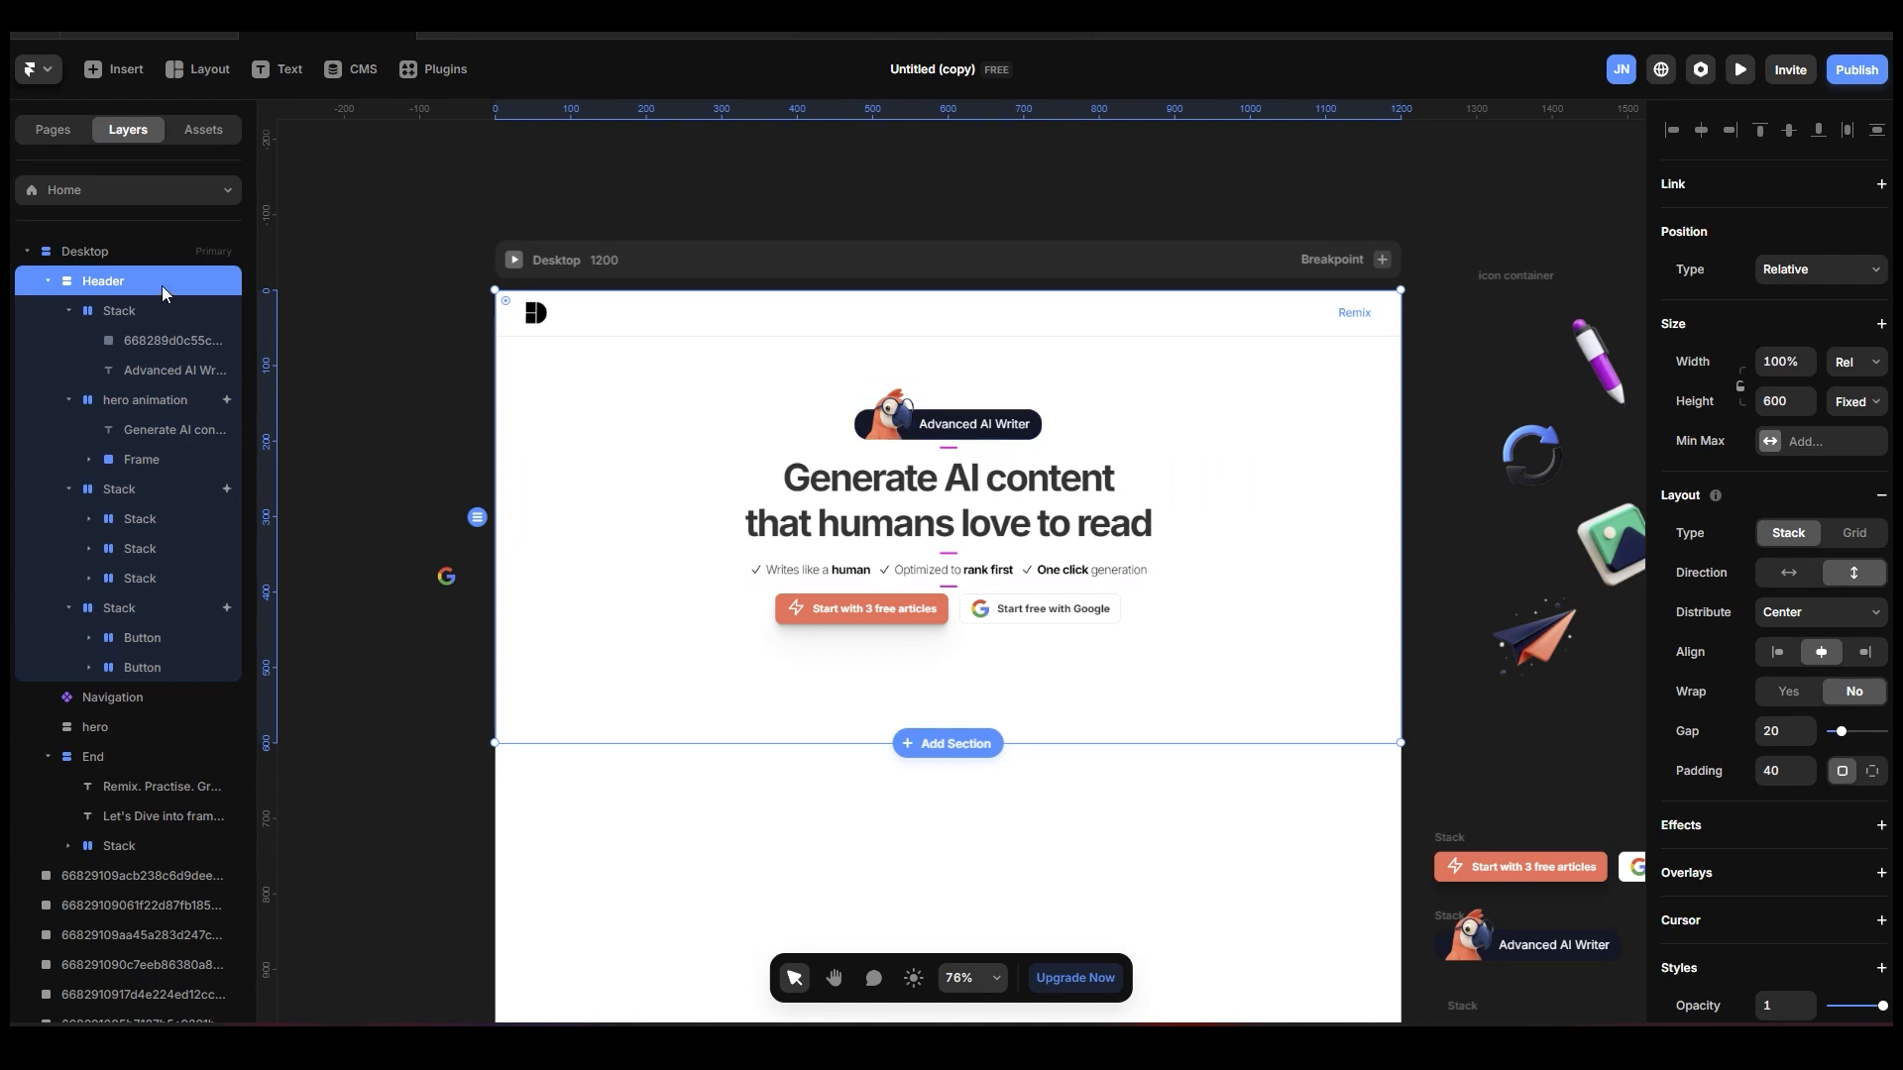
{"action": "left_click", "coordinate": [47, 280]}
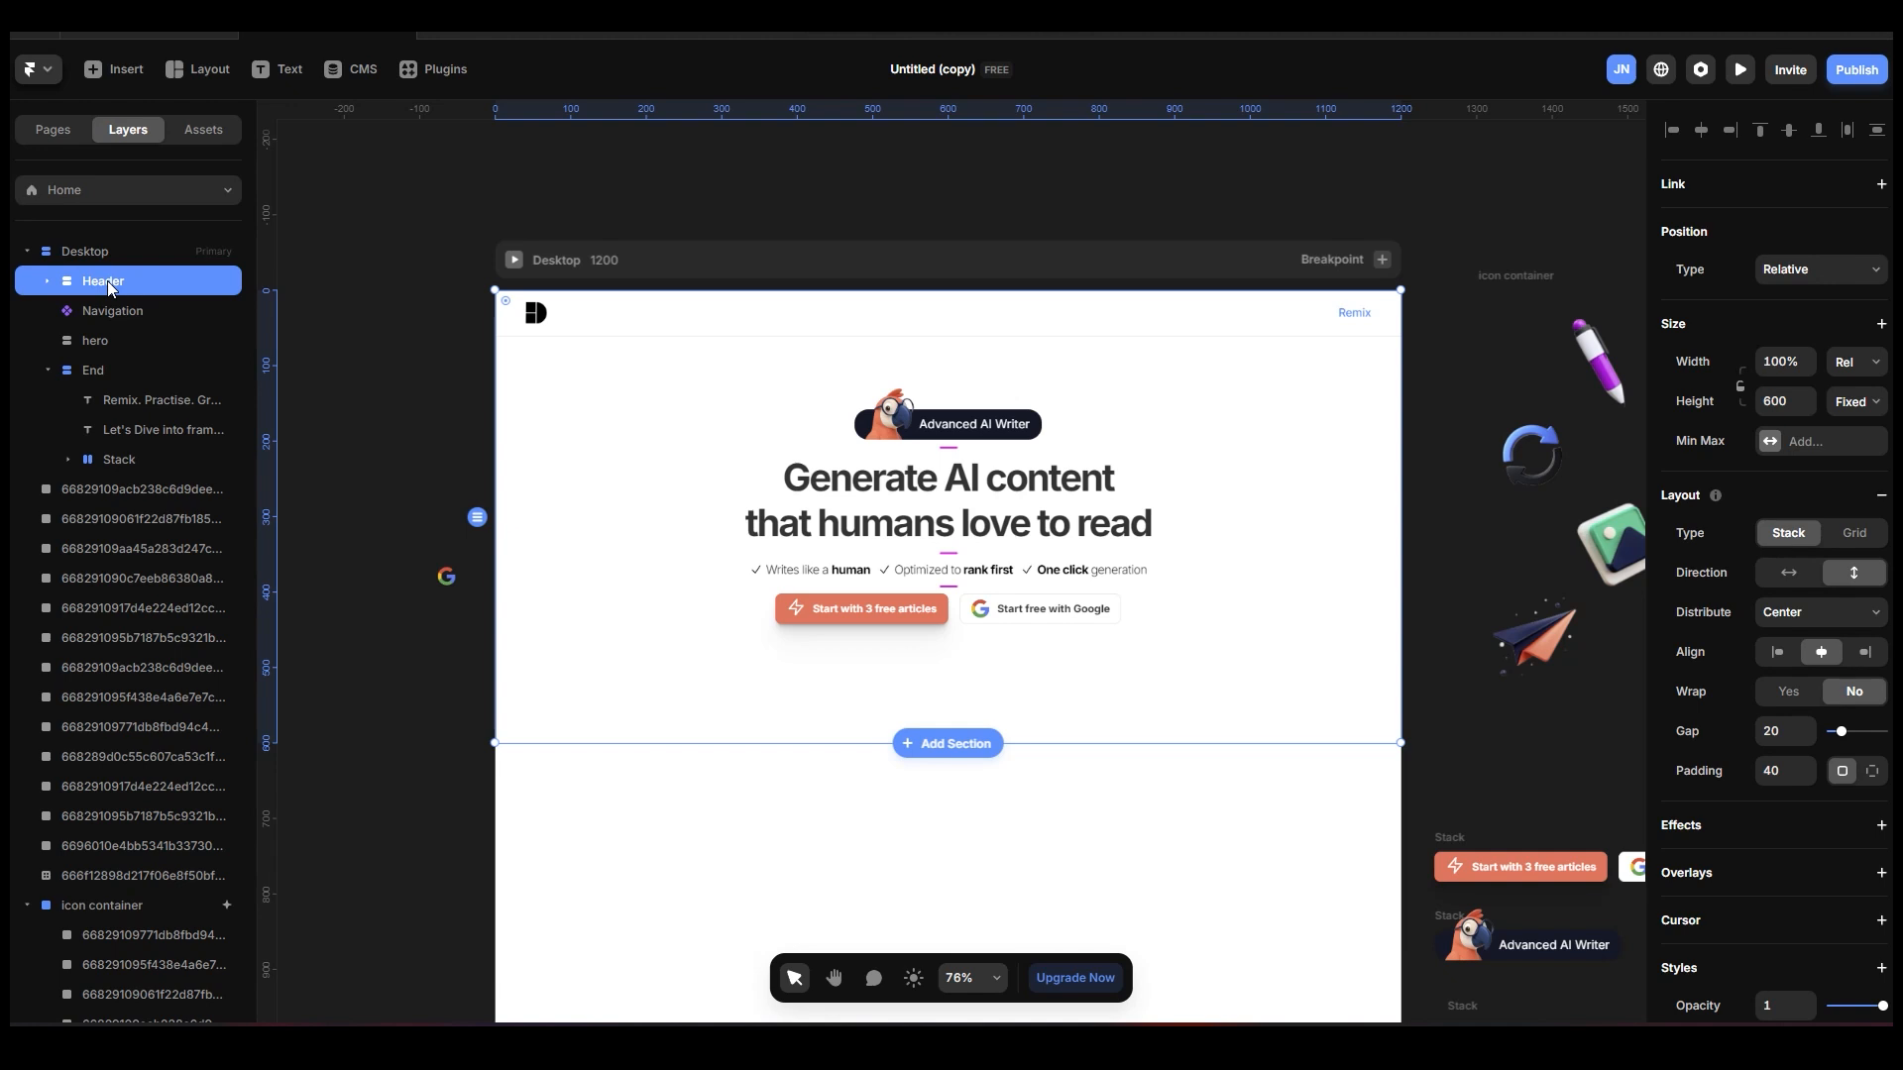
{"action": "key", "text": "shift+a"}
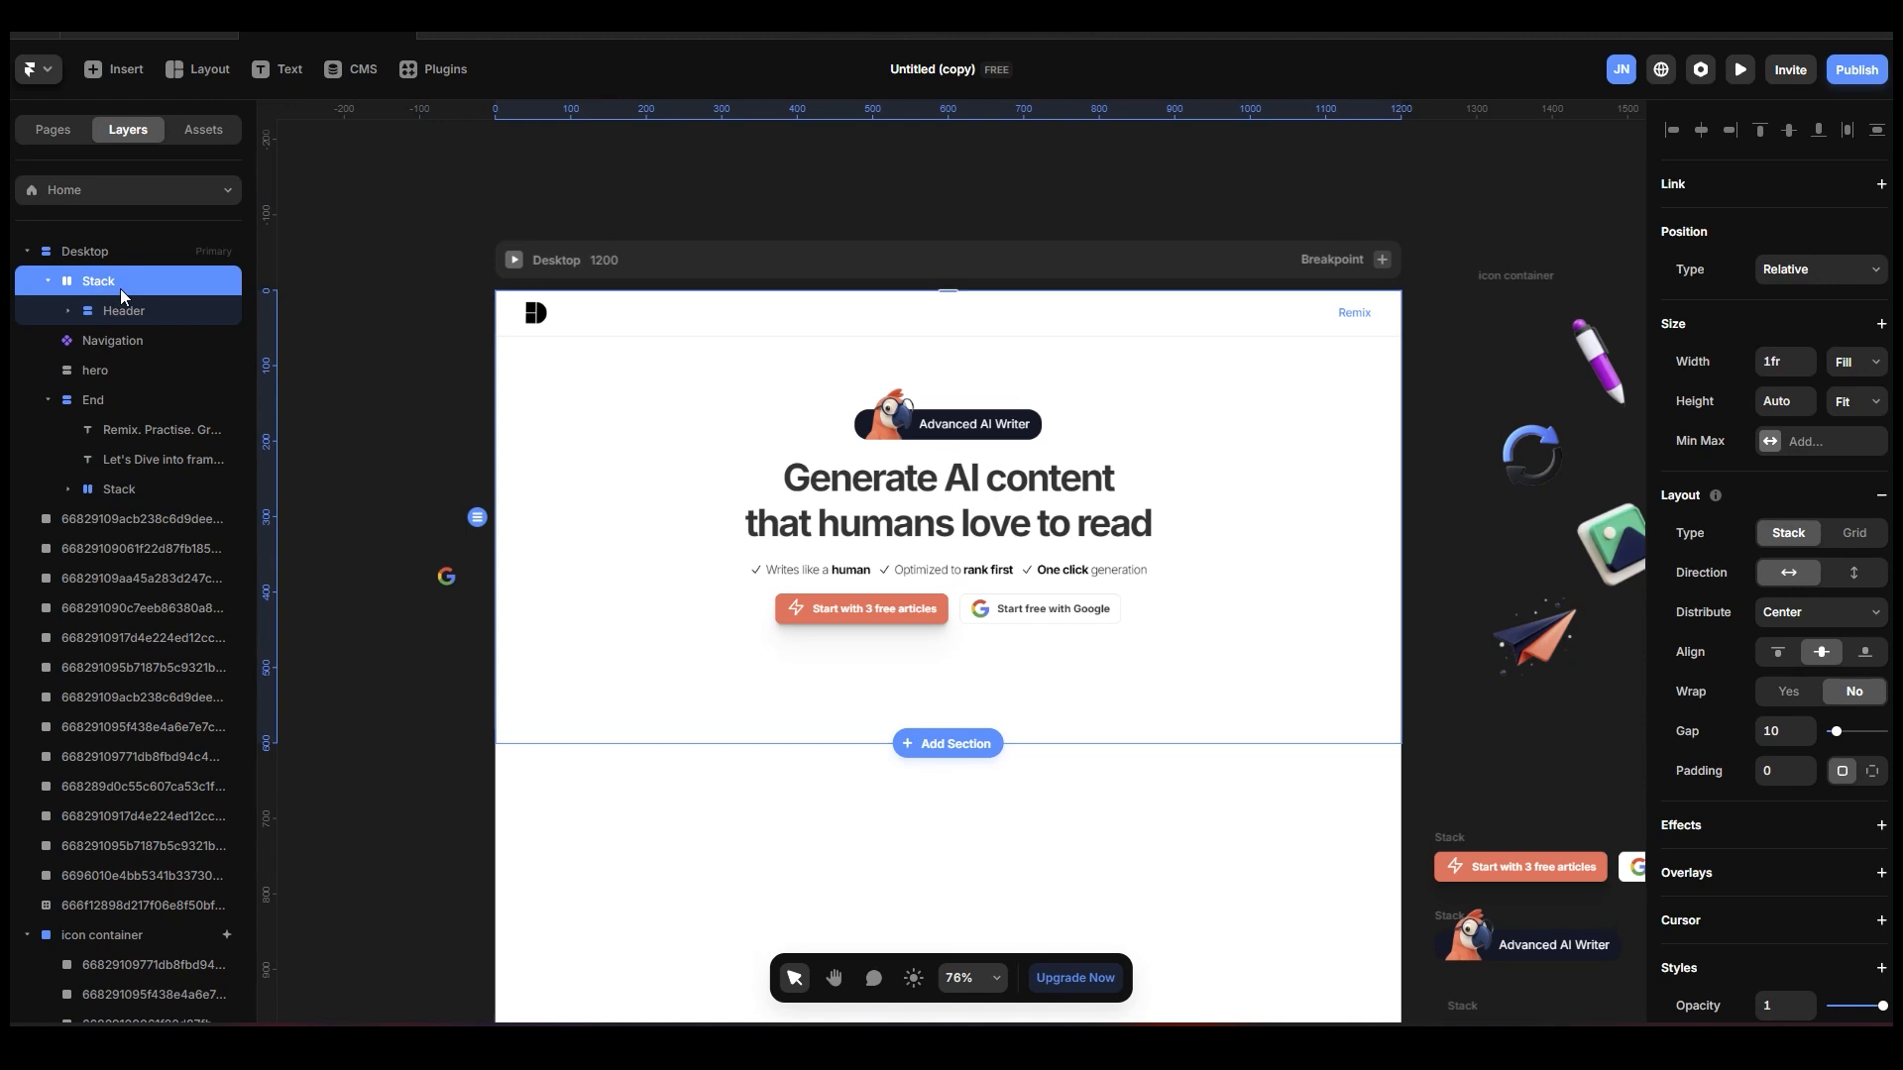
Rename the new stack around the Header section as "HERO".
{"action": "double_click", "coordinate": [134, 284]}
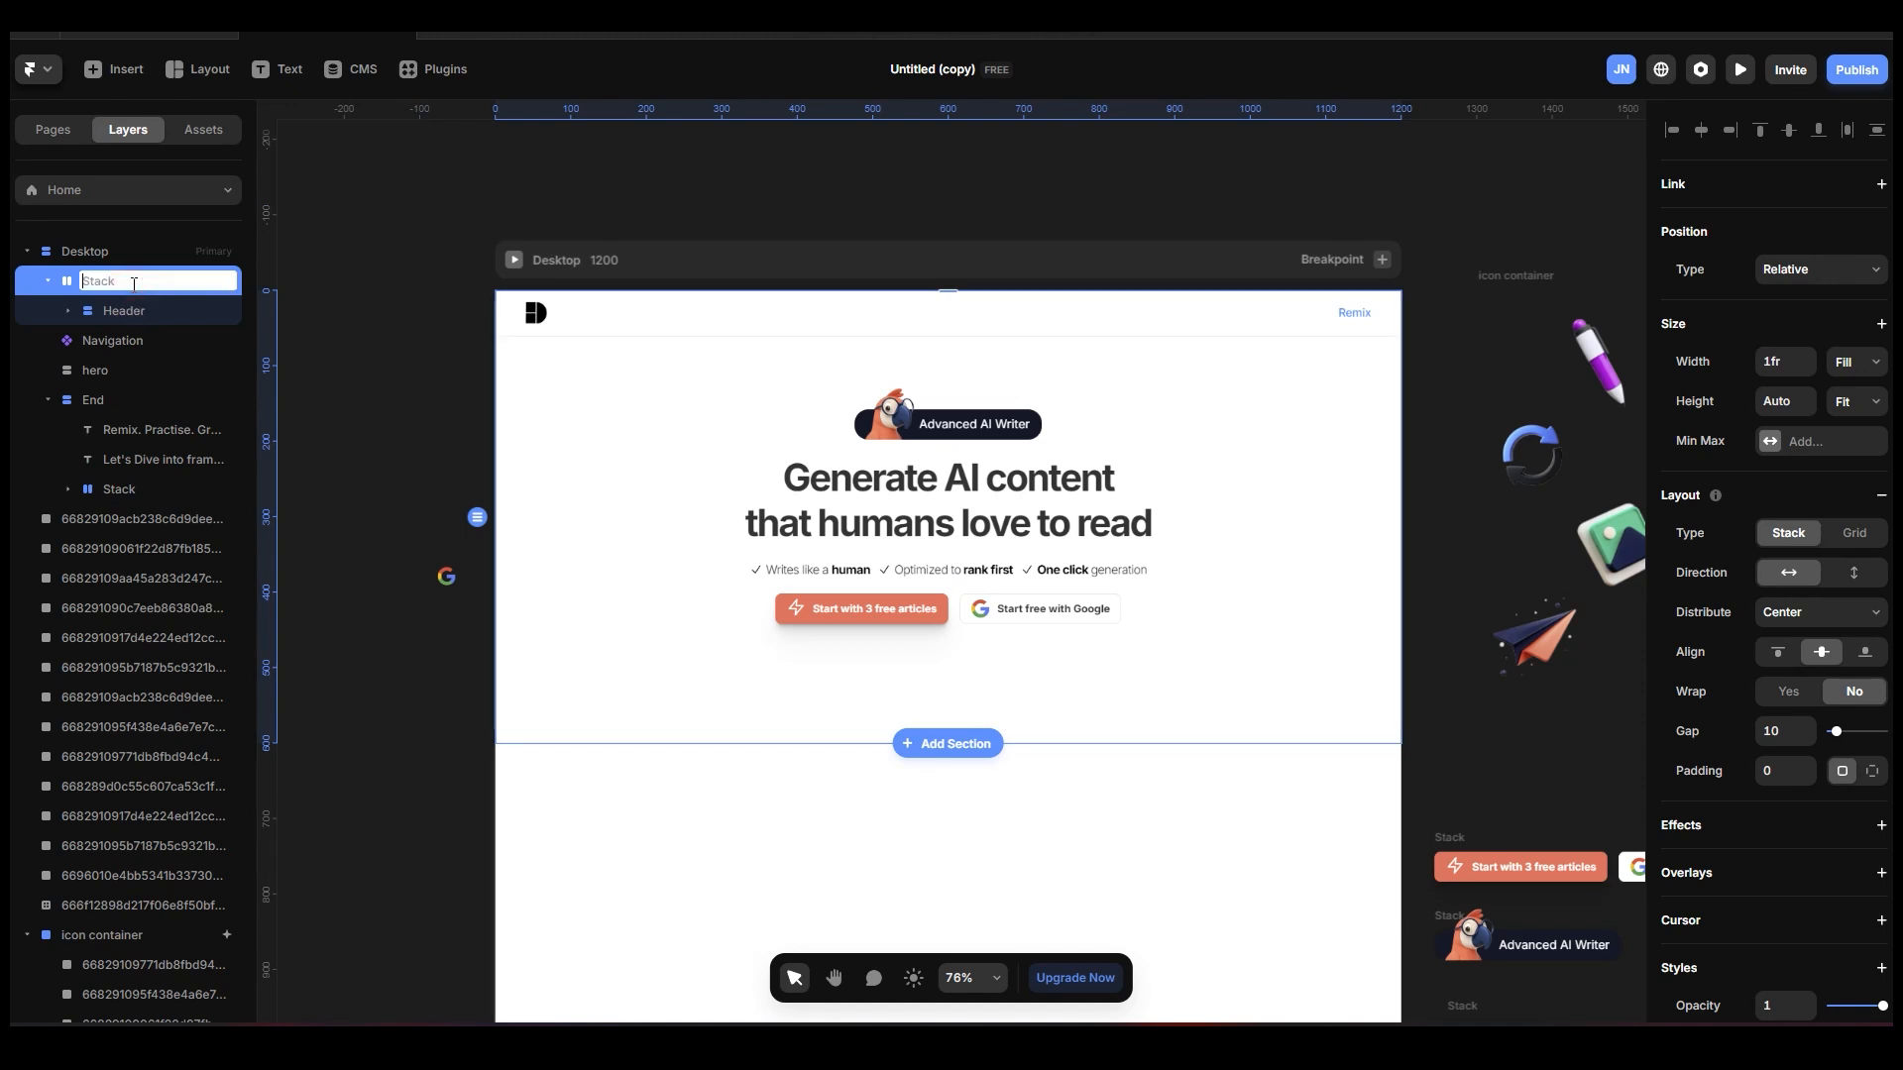
{"action": "type", "text": "h"}
{"action": "key", "text": "BackSpace"}
{"action": "key", "text": "BackSpace"}
{"action": "type", "text": "hE"}
{"action": "key", "text": "BackSpace"}
{"action": "key", "text": "BackSpace"}
{"action": "type", "text": "HERO"}
{"action": "left_click", "coordinate": [127, 307]}
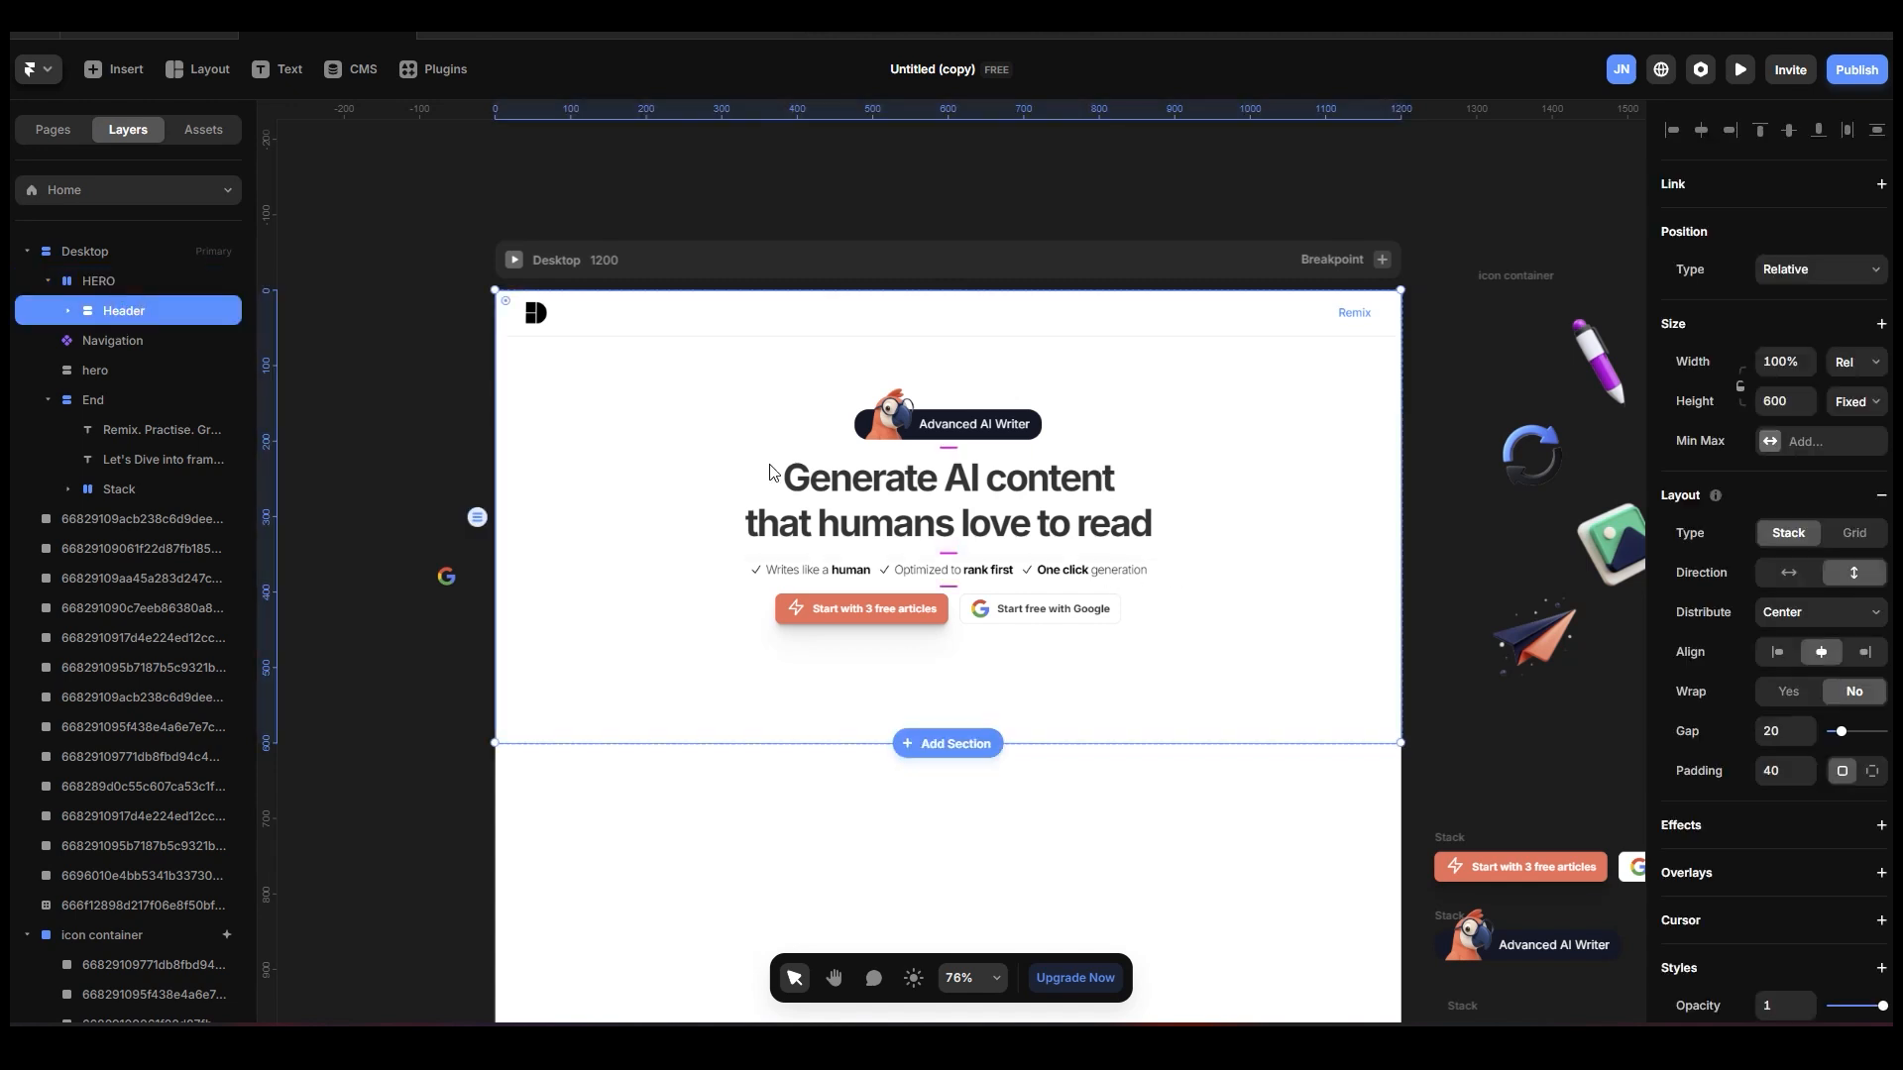
Set the HERO stack's layout direction to vertical.
{"action": "left_click", "coordinate": [171, 283]}
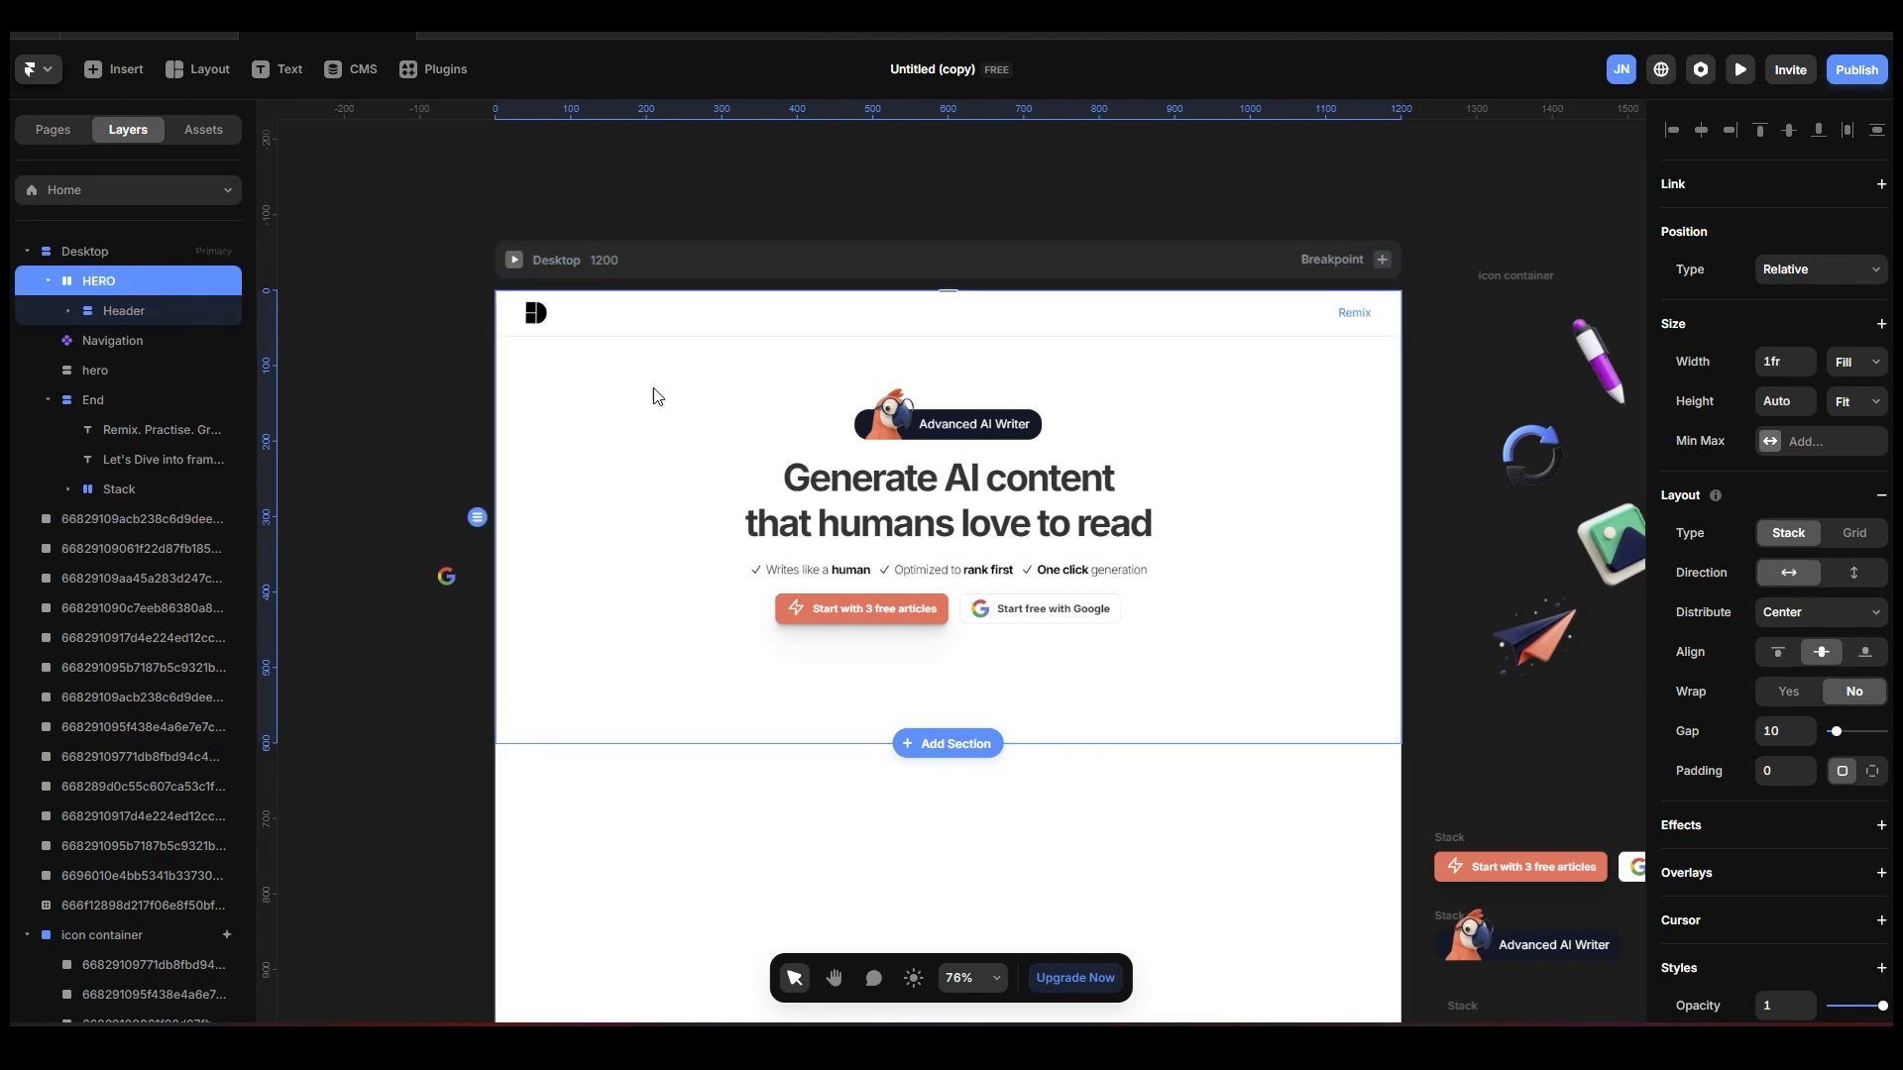
{"action": "left_click", "coordinate": [157, 312]}
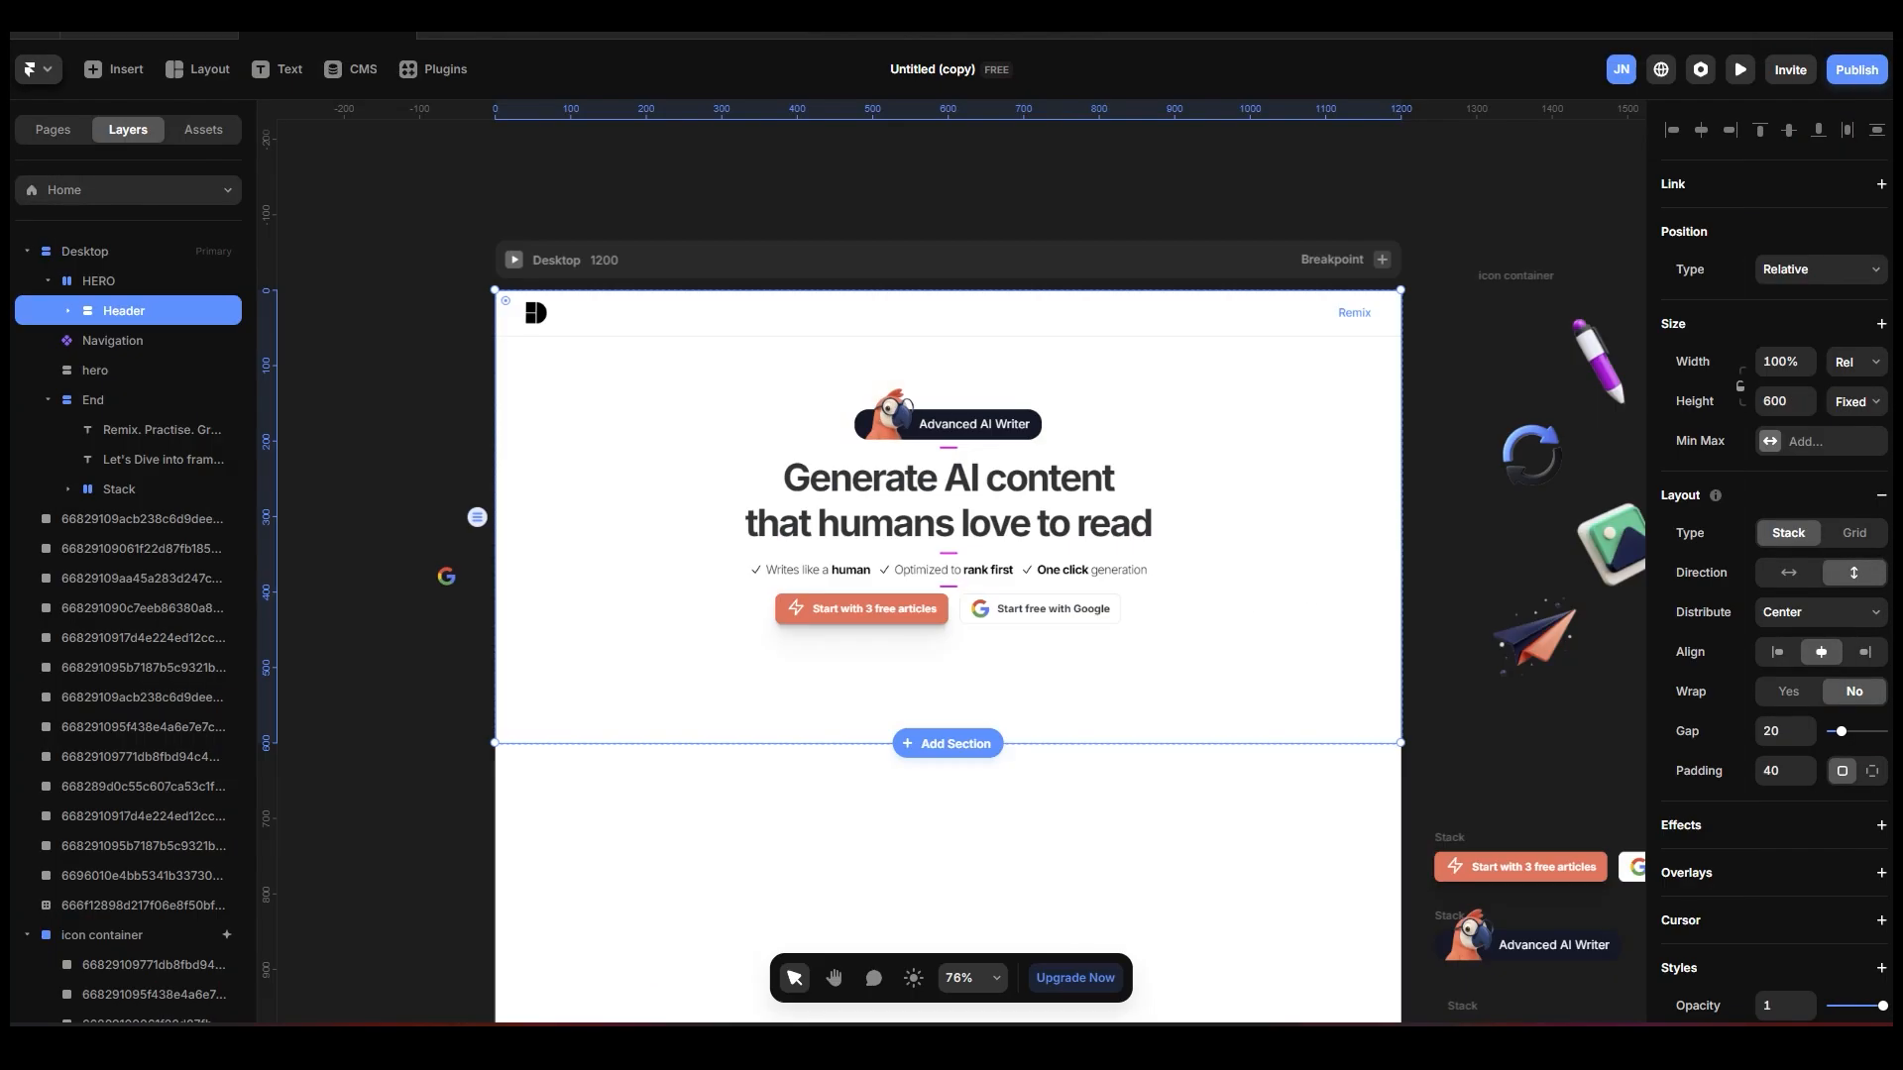
{"action": "left_click", "coordinate": [133, 282]}
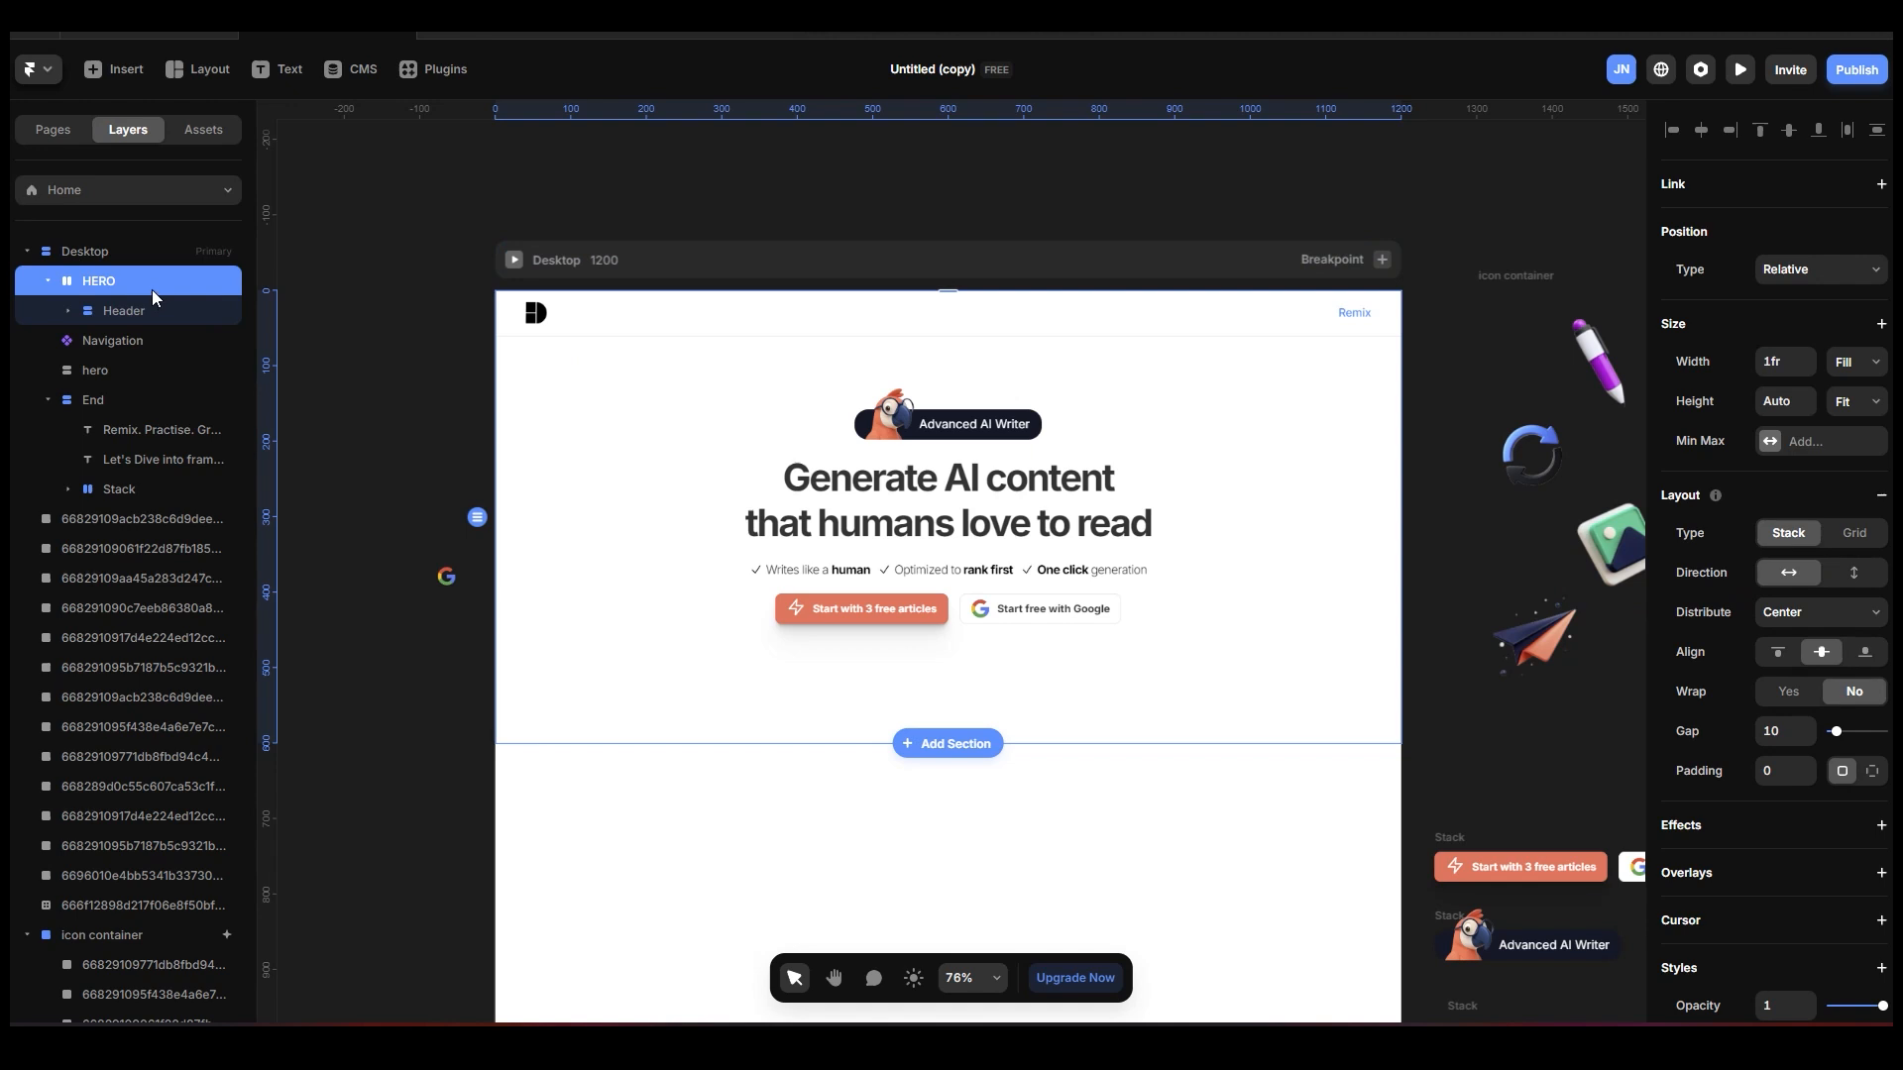
{"action": "left_click", "coordinate": [1854, 571]}
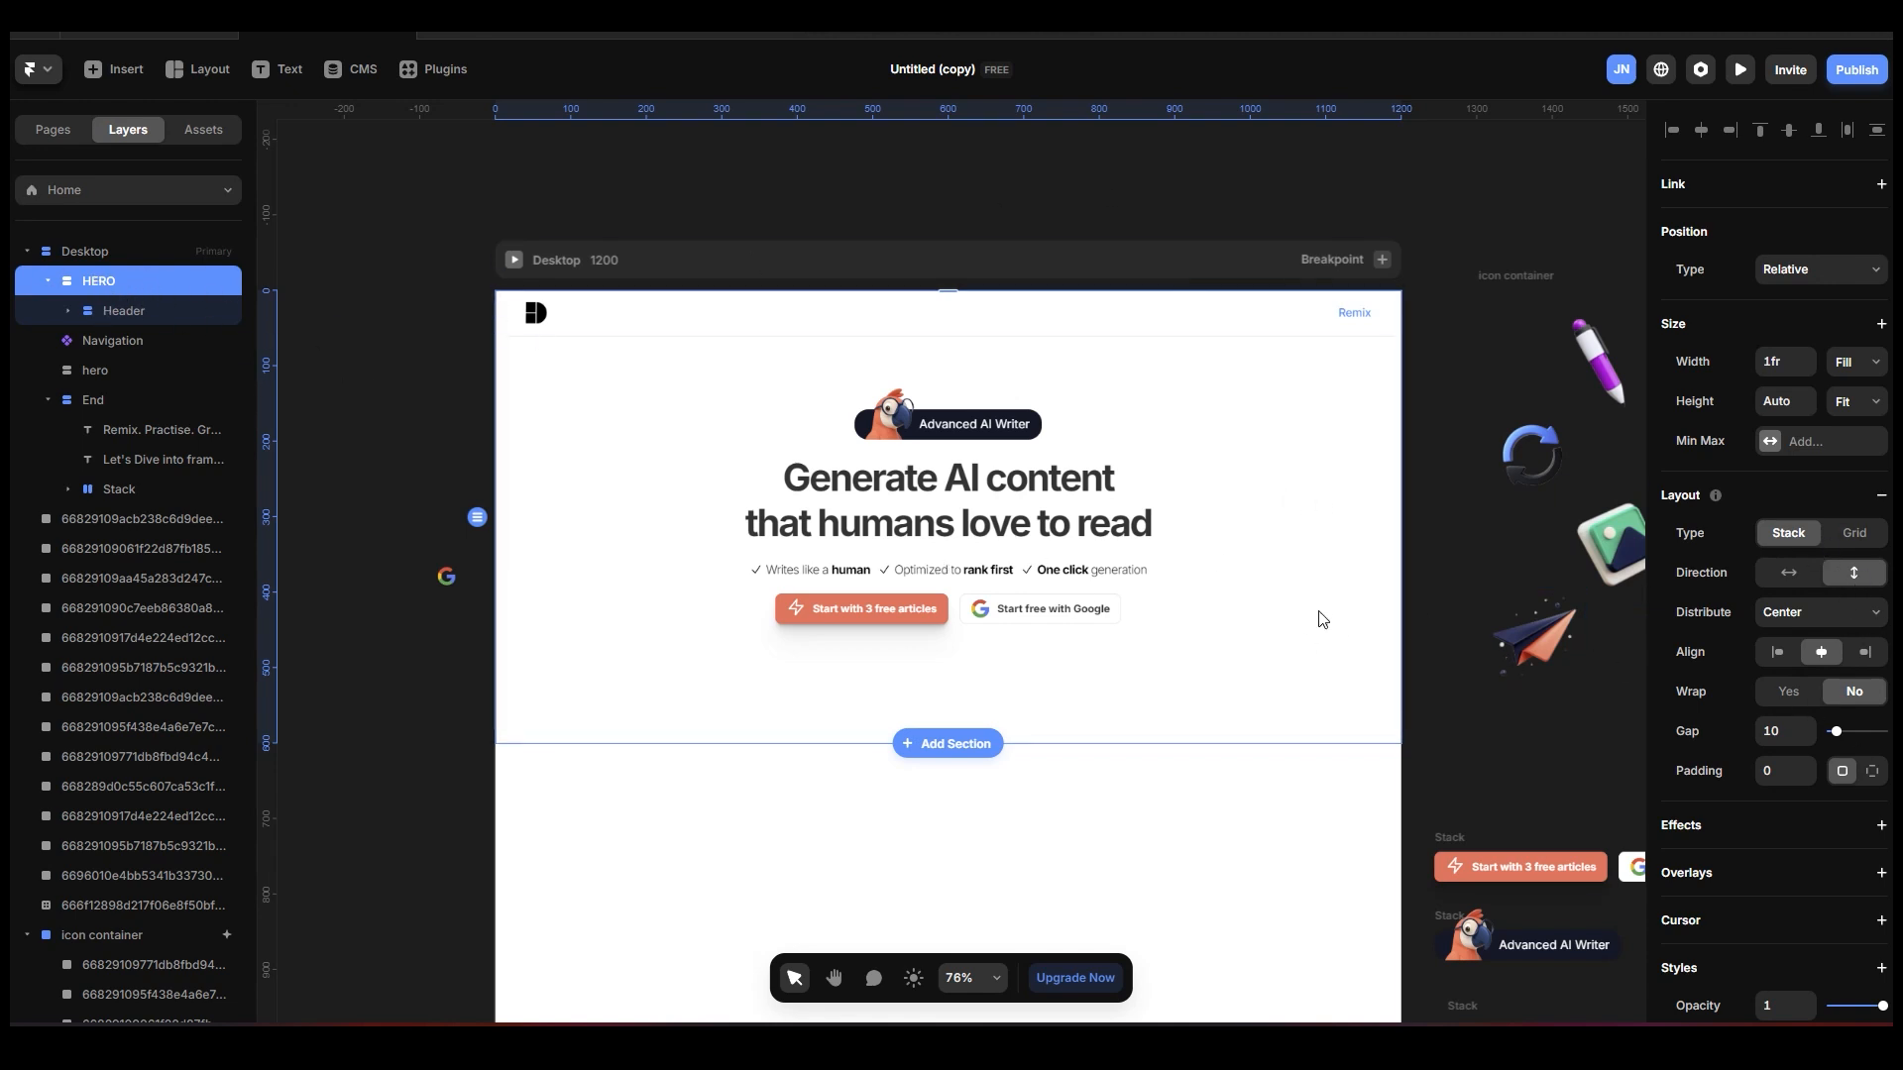
{"action": "left_click", "coordinate": [1245, 188]}
Examine the prepared icon container beside the Desktop page and the individual icon images inside it.
{"action": "key", "text": "space"}
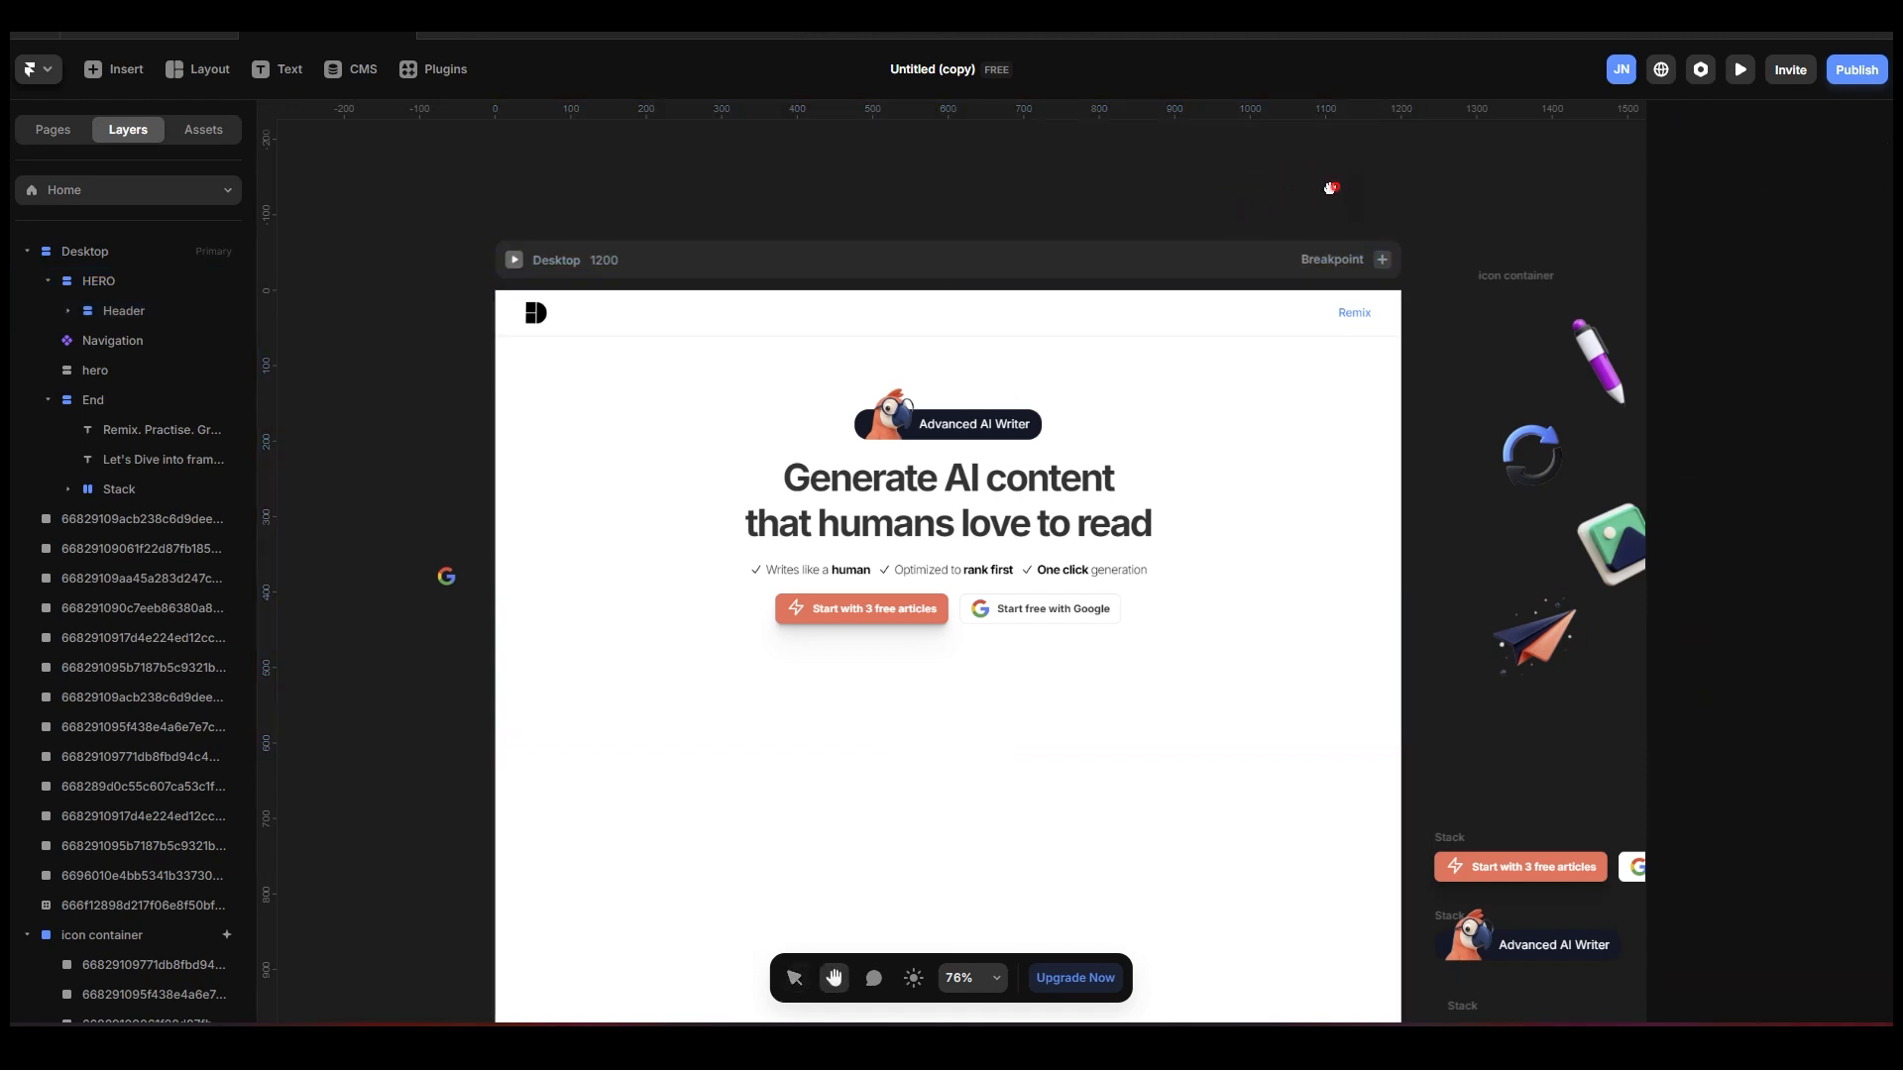
{"action": "left_click_drag", "start_coordinate": [1331, 186], "coordinate": [1478, 234]}
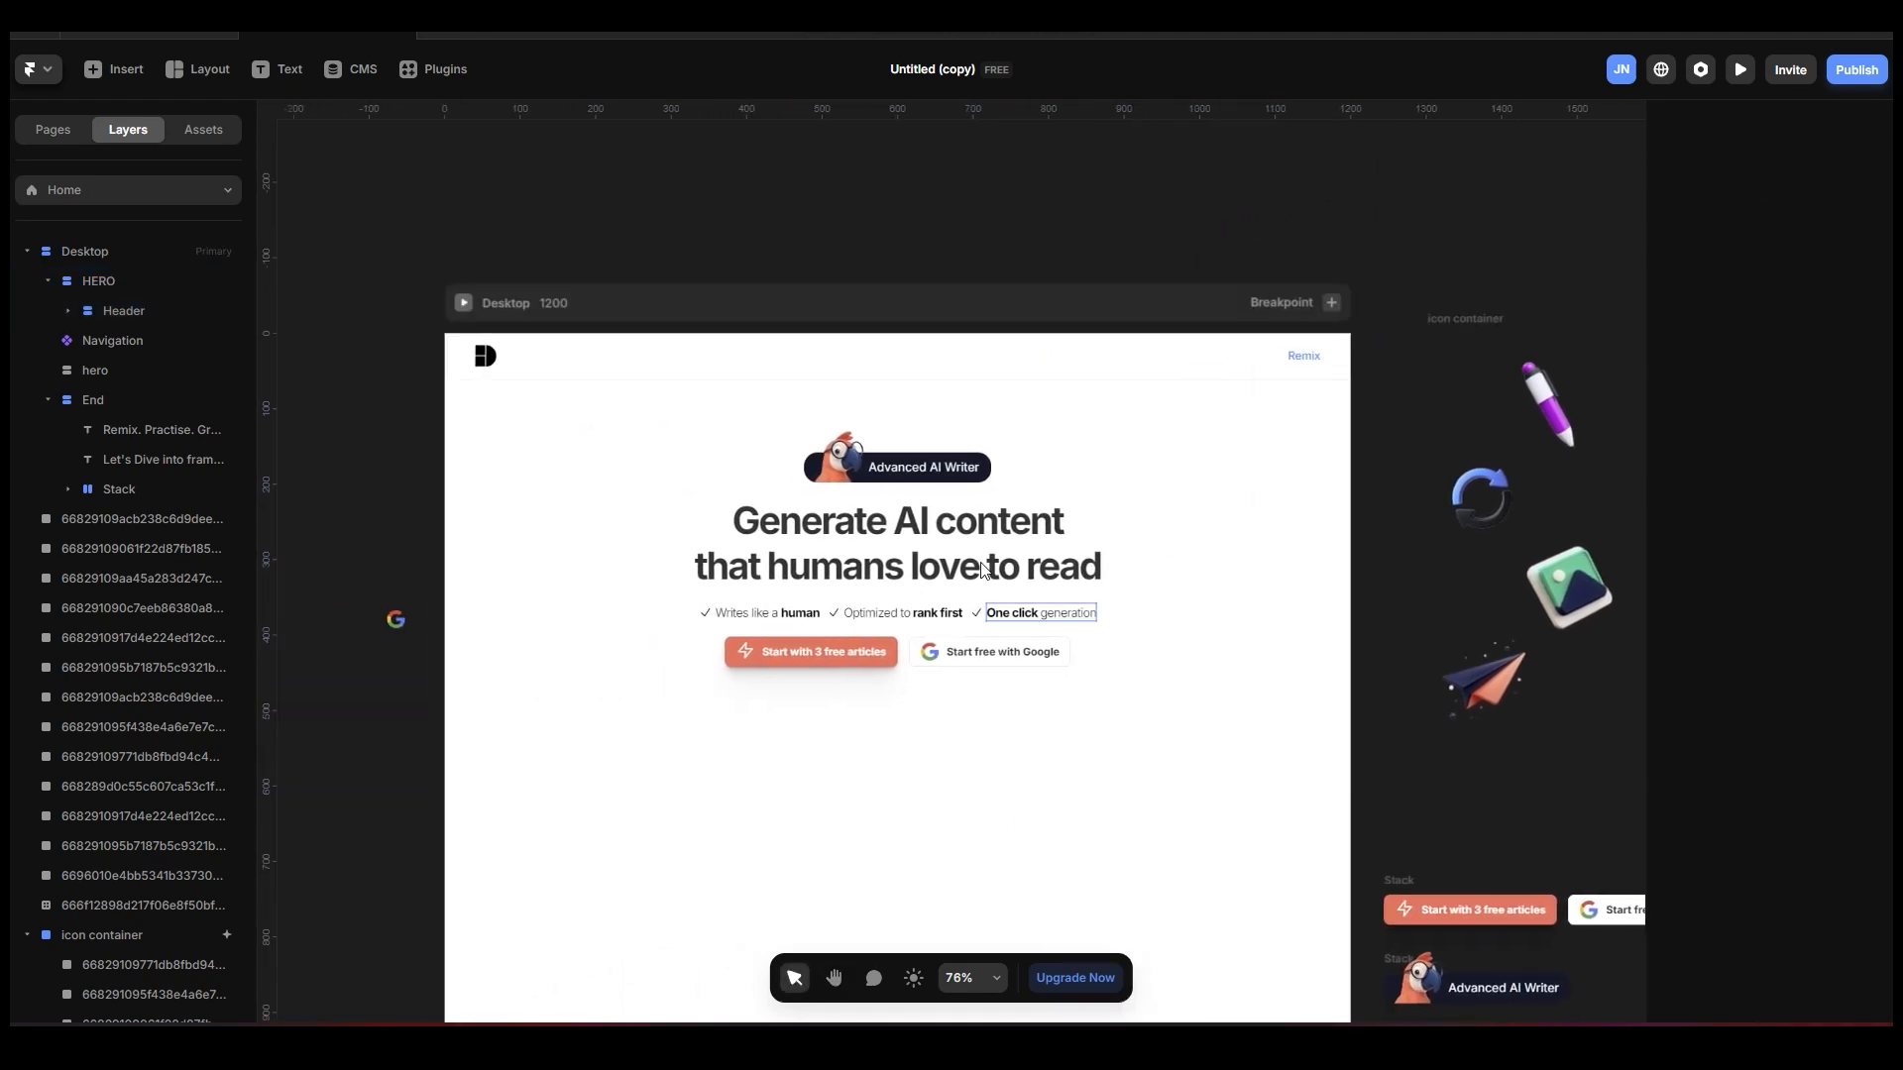
{"action": "key", "text": "space"}
{"action": "left_click_drag", "start_coordinate": [1448, 238], "coordinate": [799, 230]}
{"action": "left_click_drag", "start_coordinate": [1200, 226], "coordinate": [961, 221]}
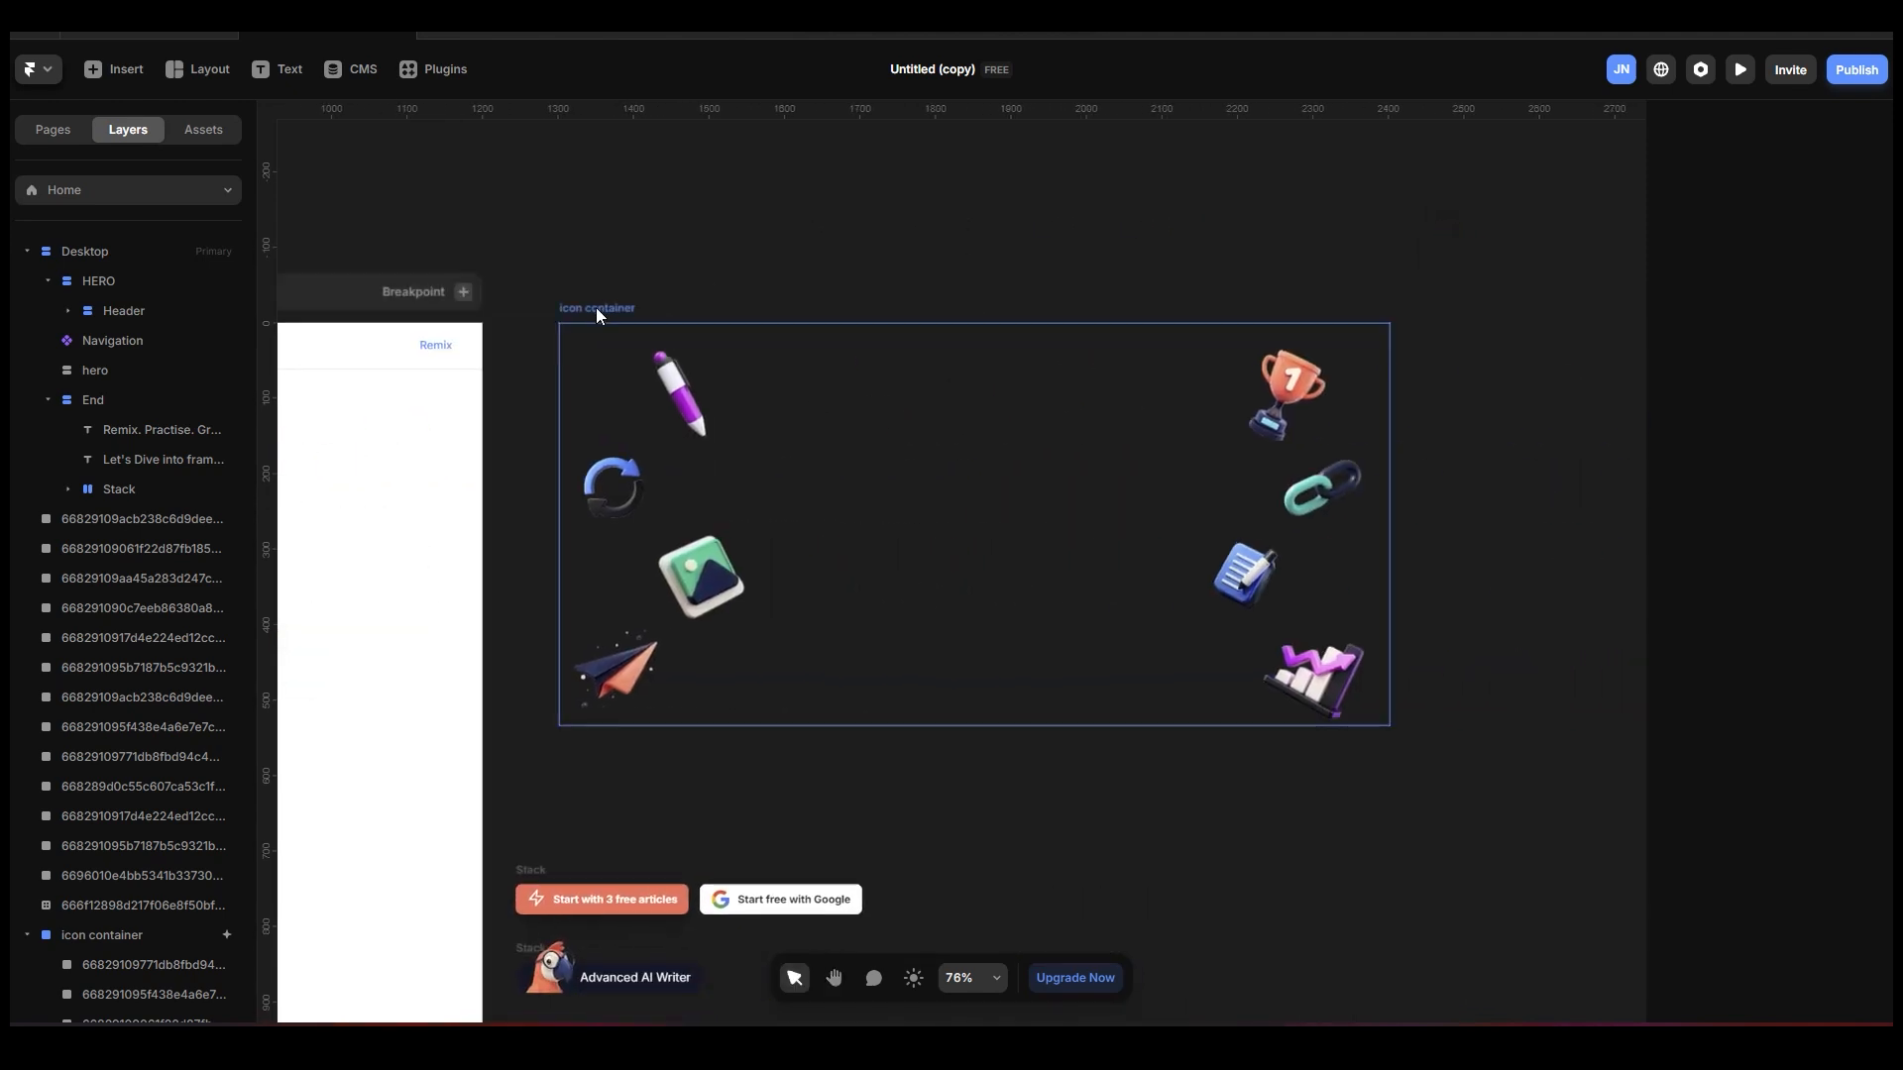
{"action": "left_click", "coordinate": [597, 307]}
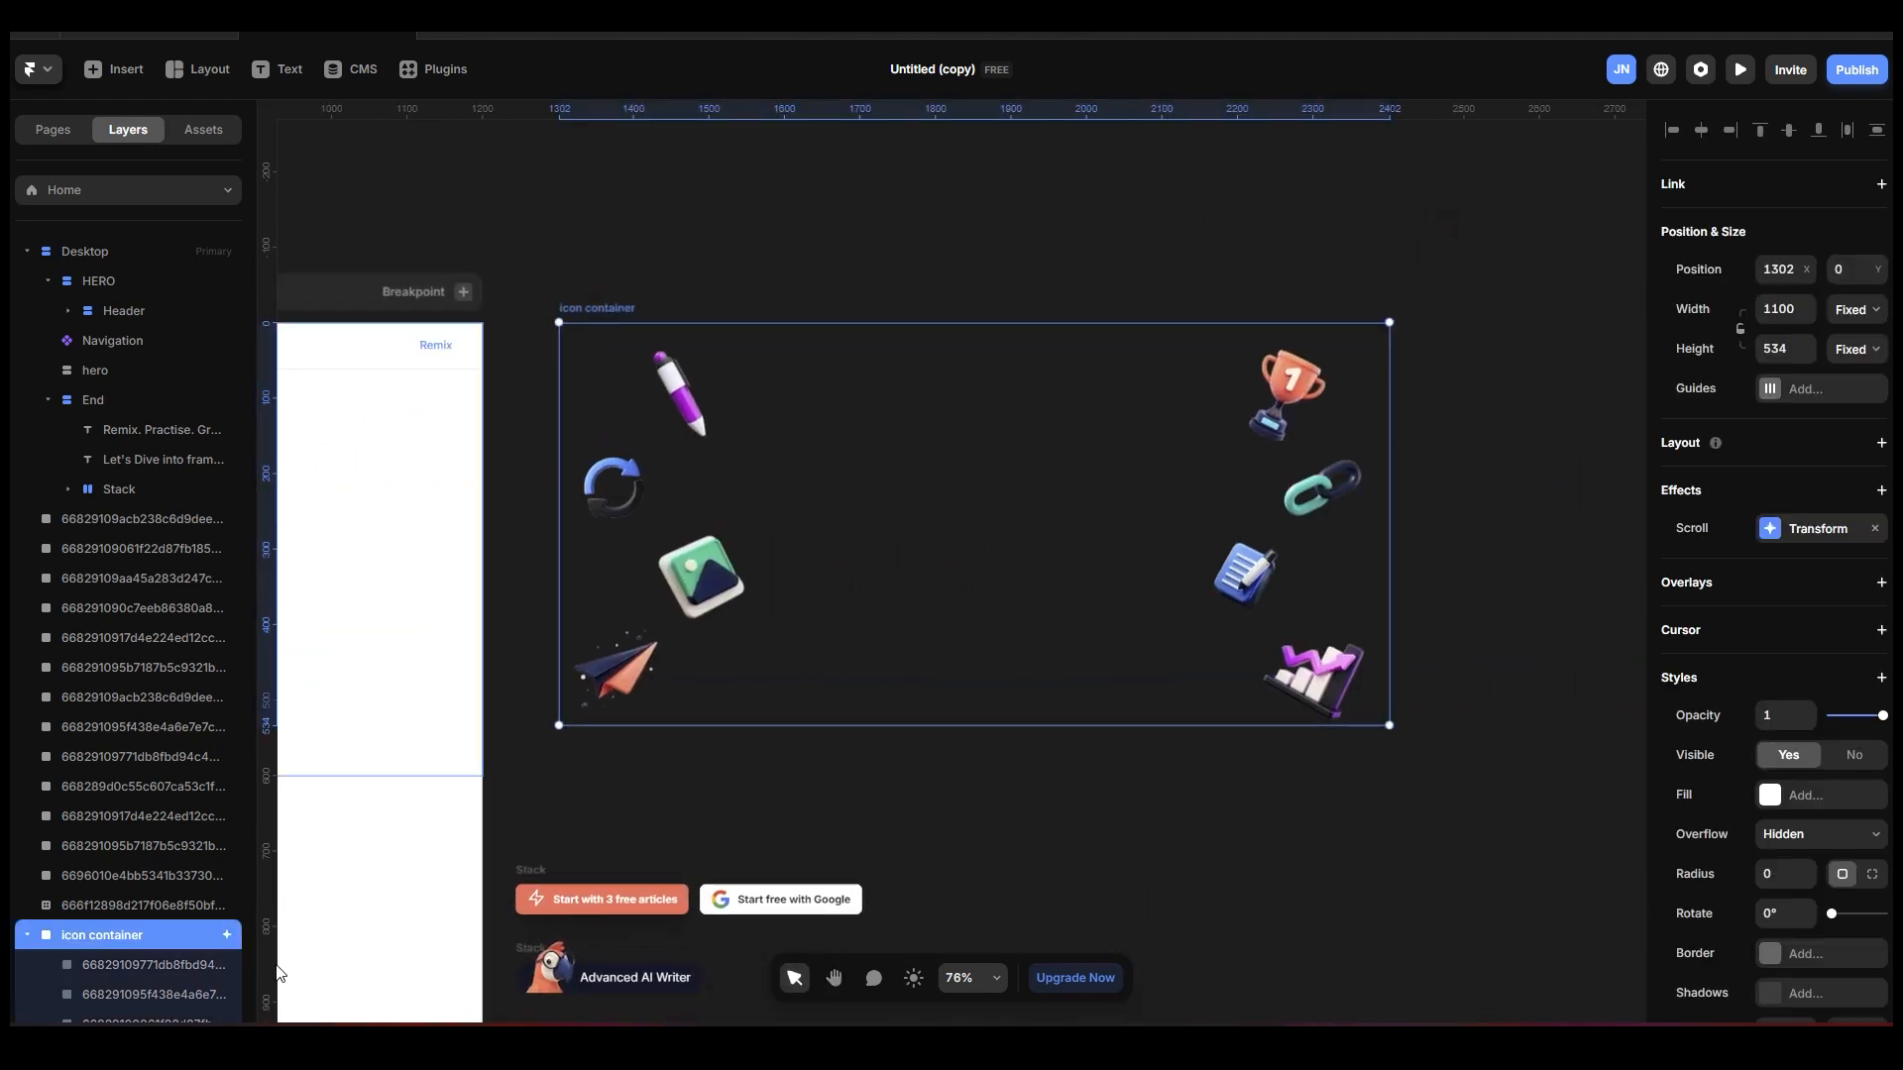
{"action": "scroll", "coordinate": [134, 900], "scroll_direction": "down", "scroll_amount": 4}
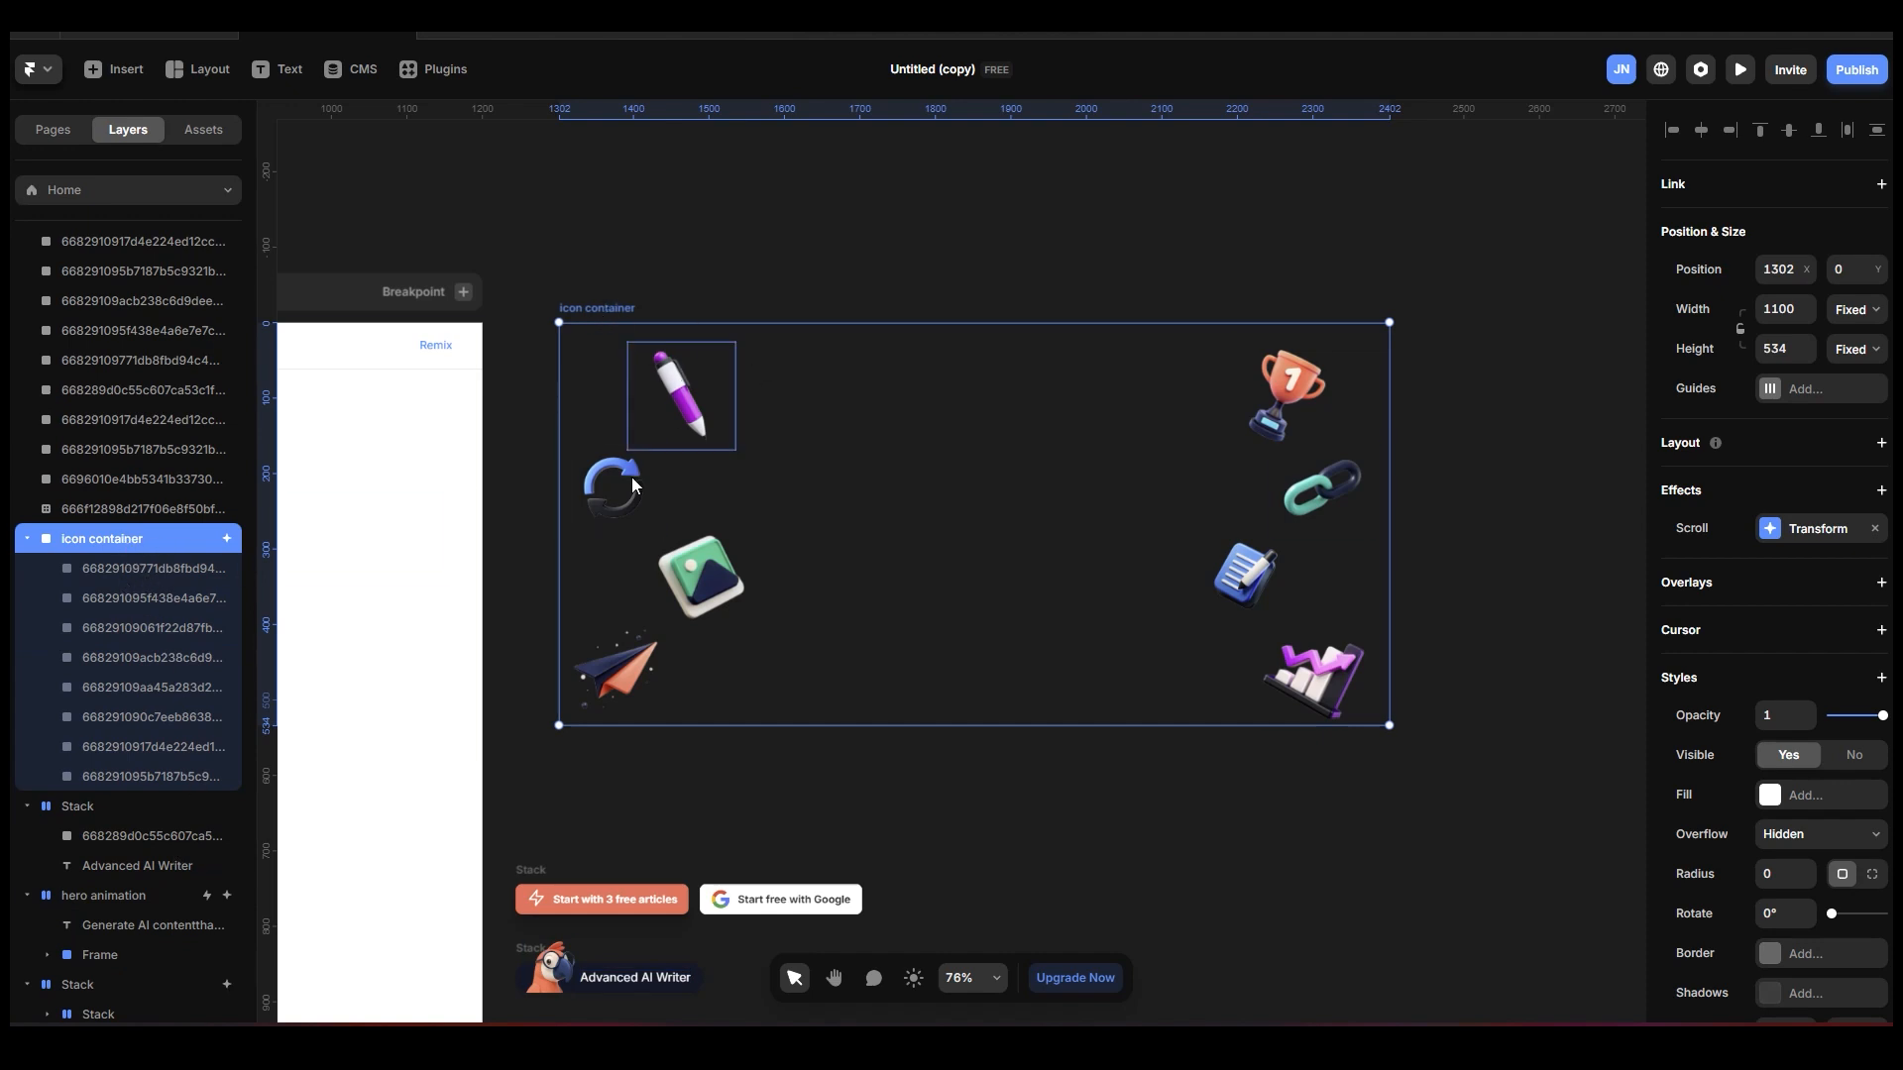
{"action": "left_click", "coordinate": [193, 570]}
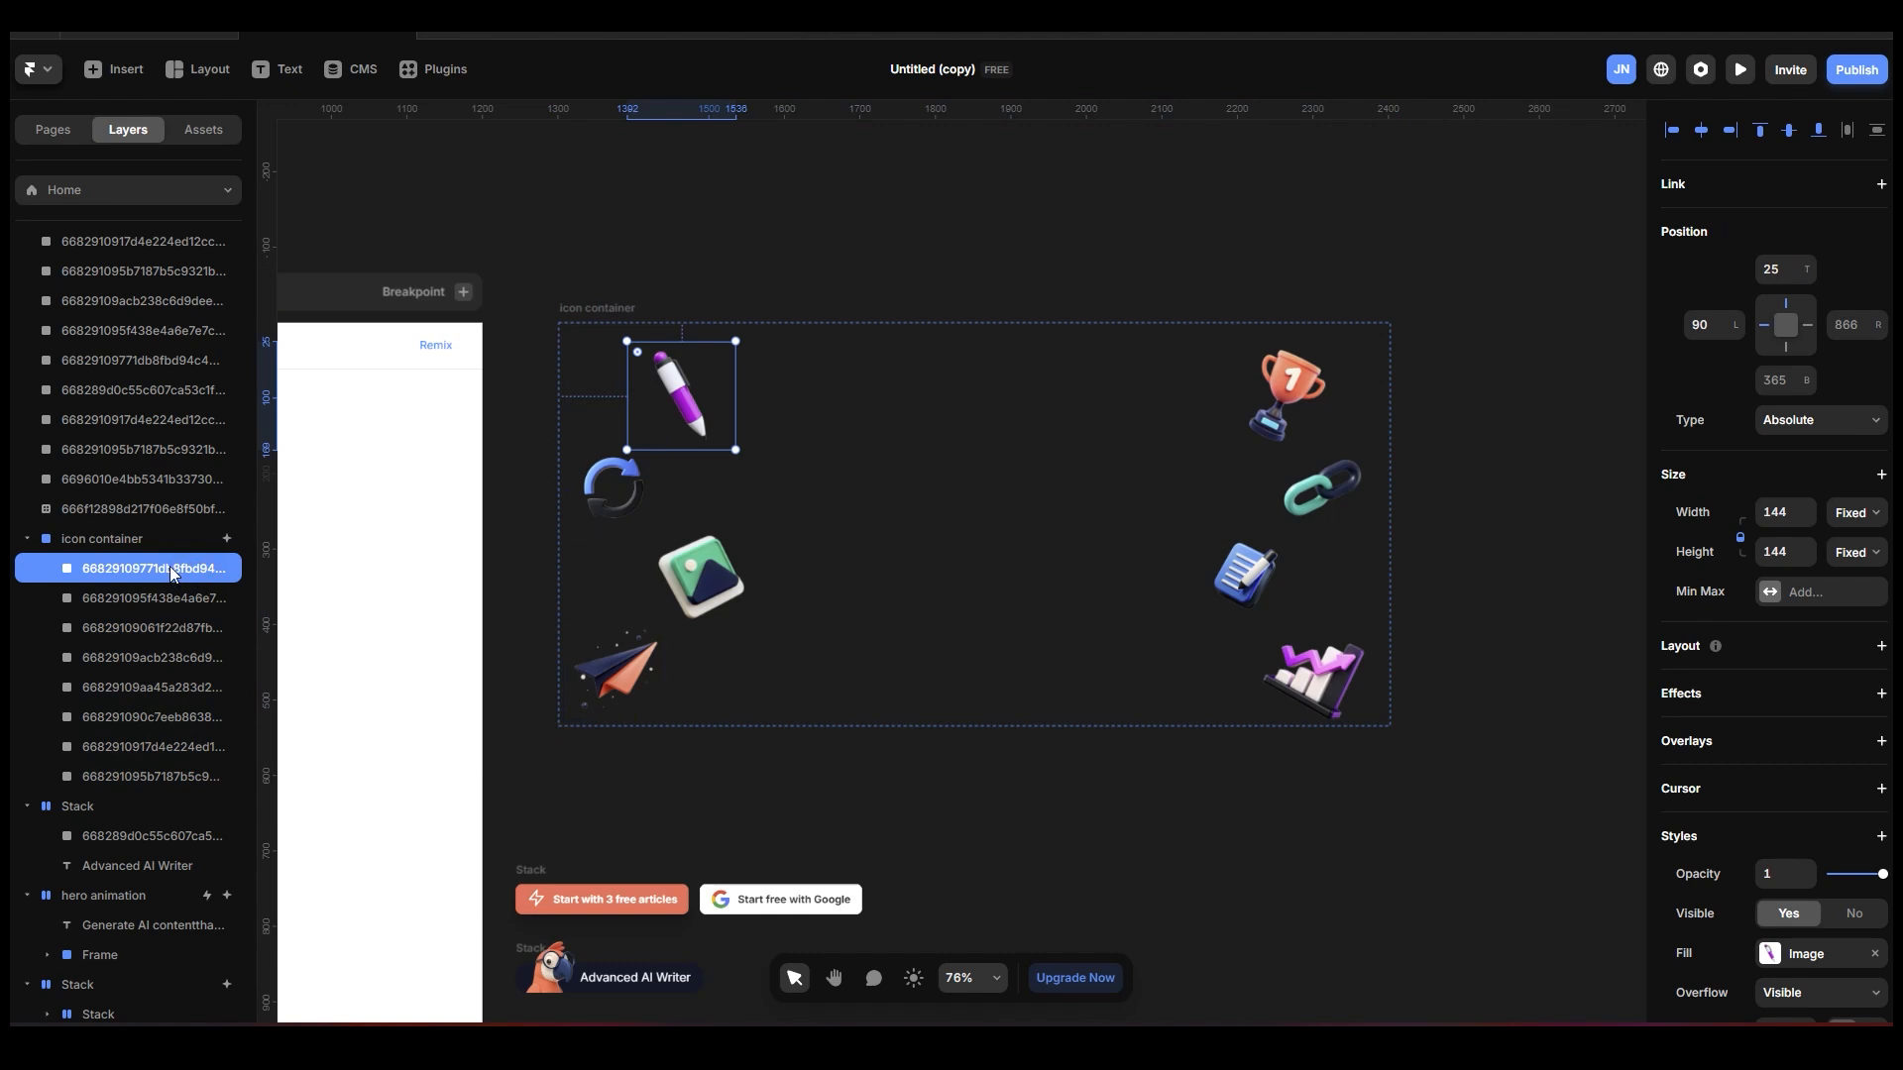
{"action": "left_click", "coordinate": [164, 599]}
{"action": "left_click", "coordinate": [151, 629]}
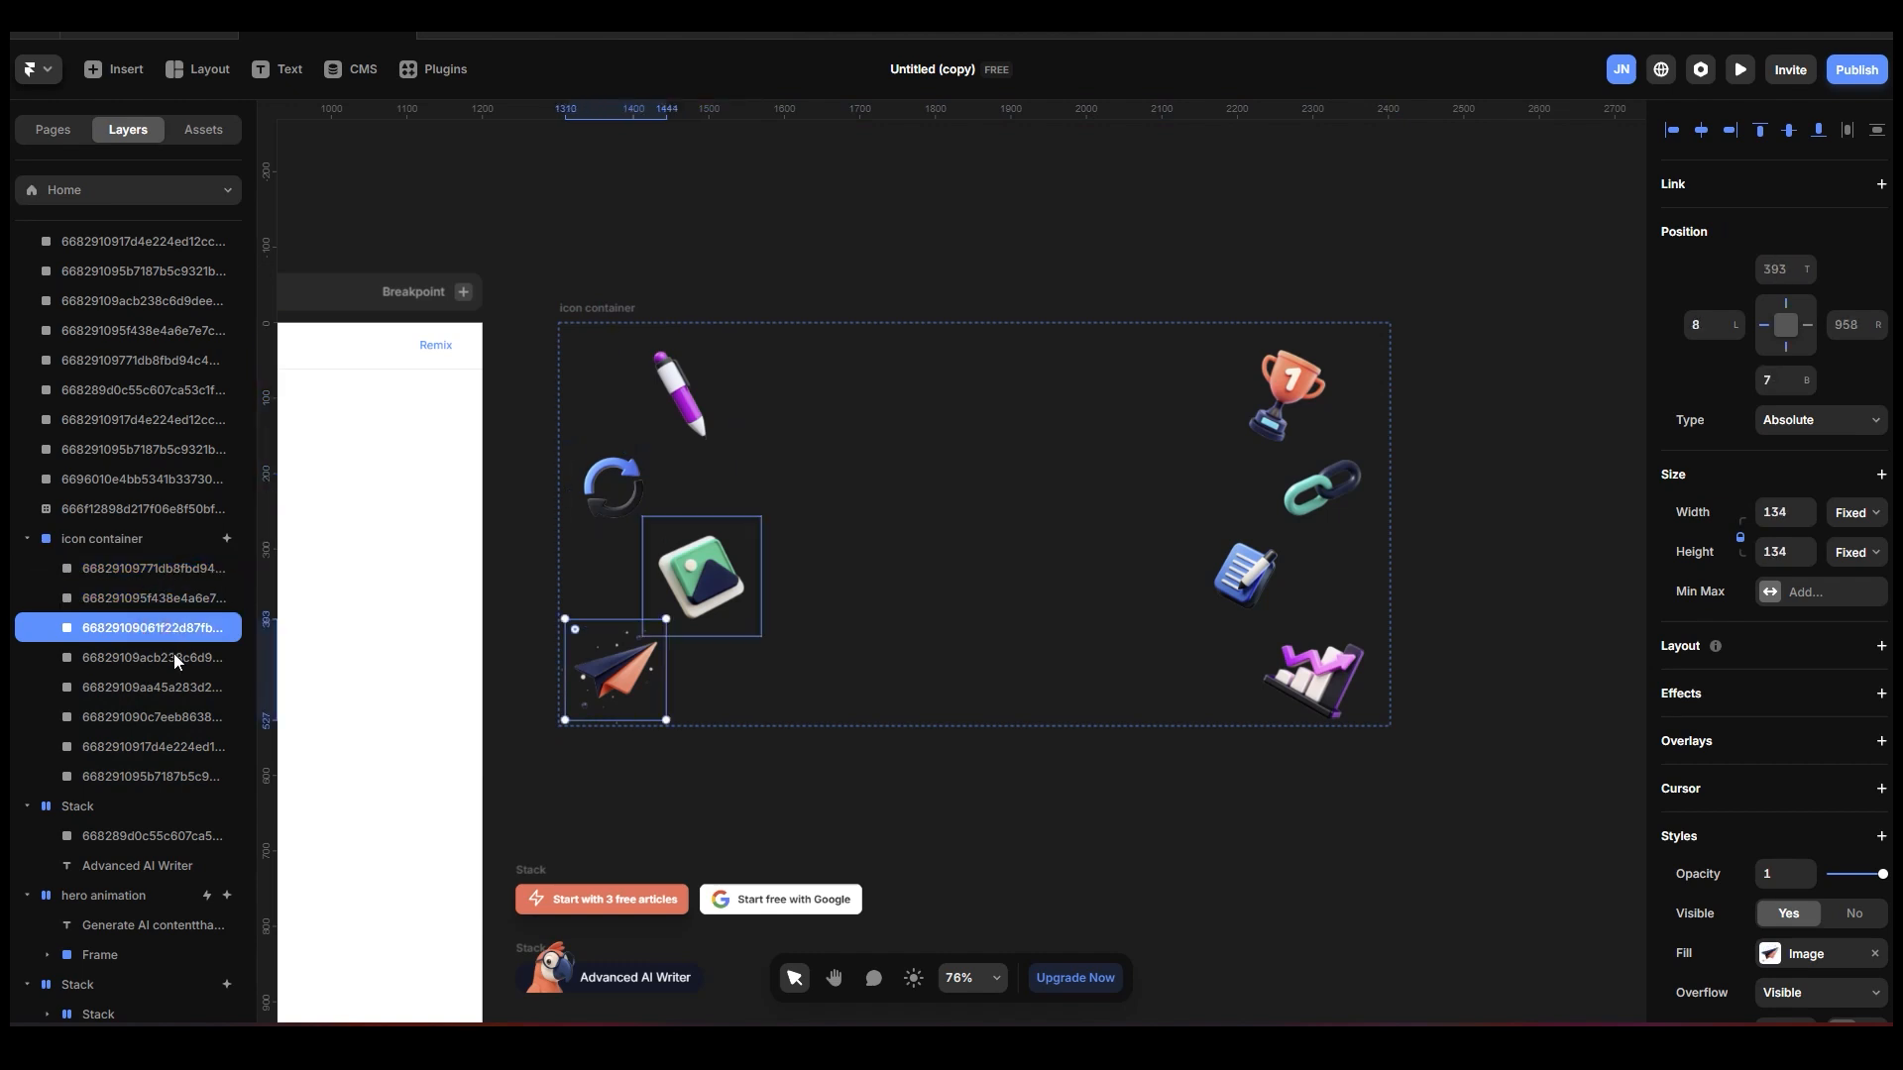
{"action": "left_click", "coordinate": [175, 657]}
{"action": "left_click", "coordinate": [181, 687]}
{"action": "left_click", "coordinate": [178, 716]}
{"action": "left_click", "coordinate": [182, 753]}
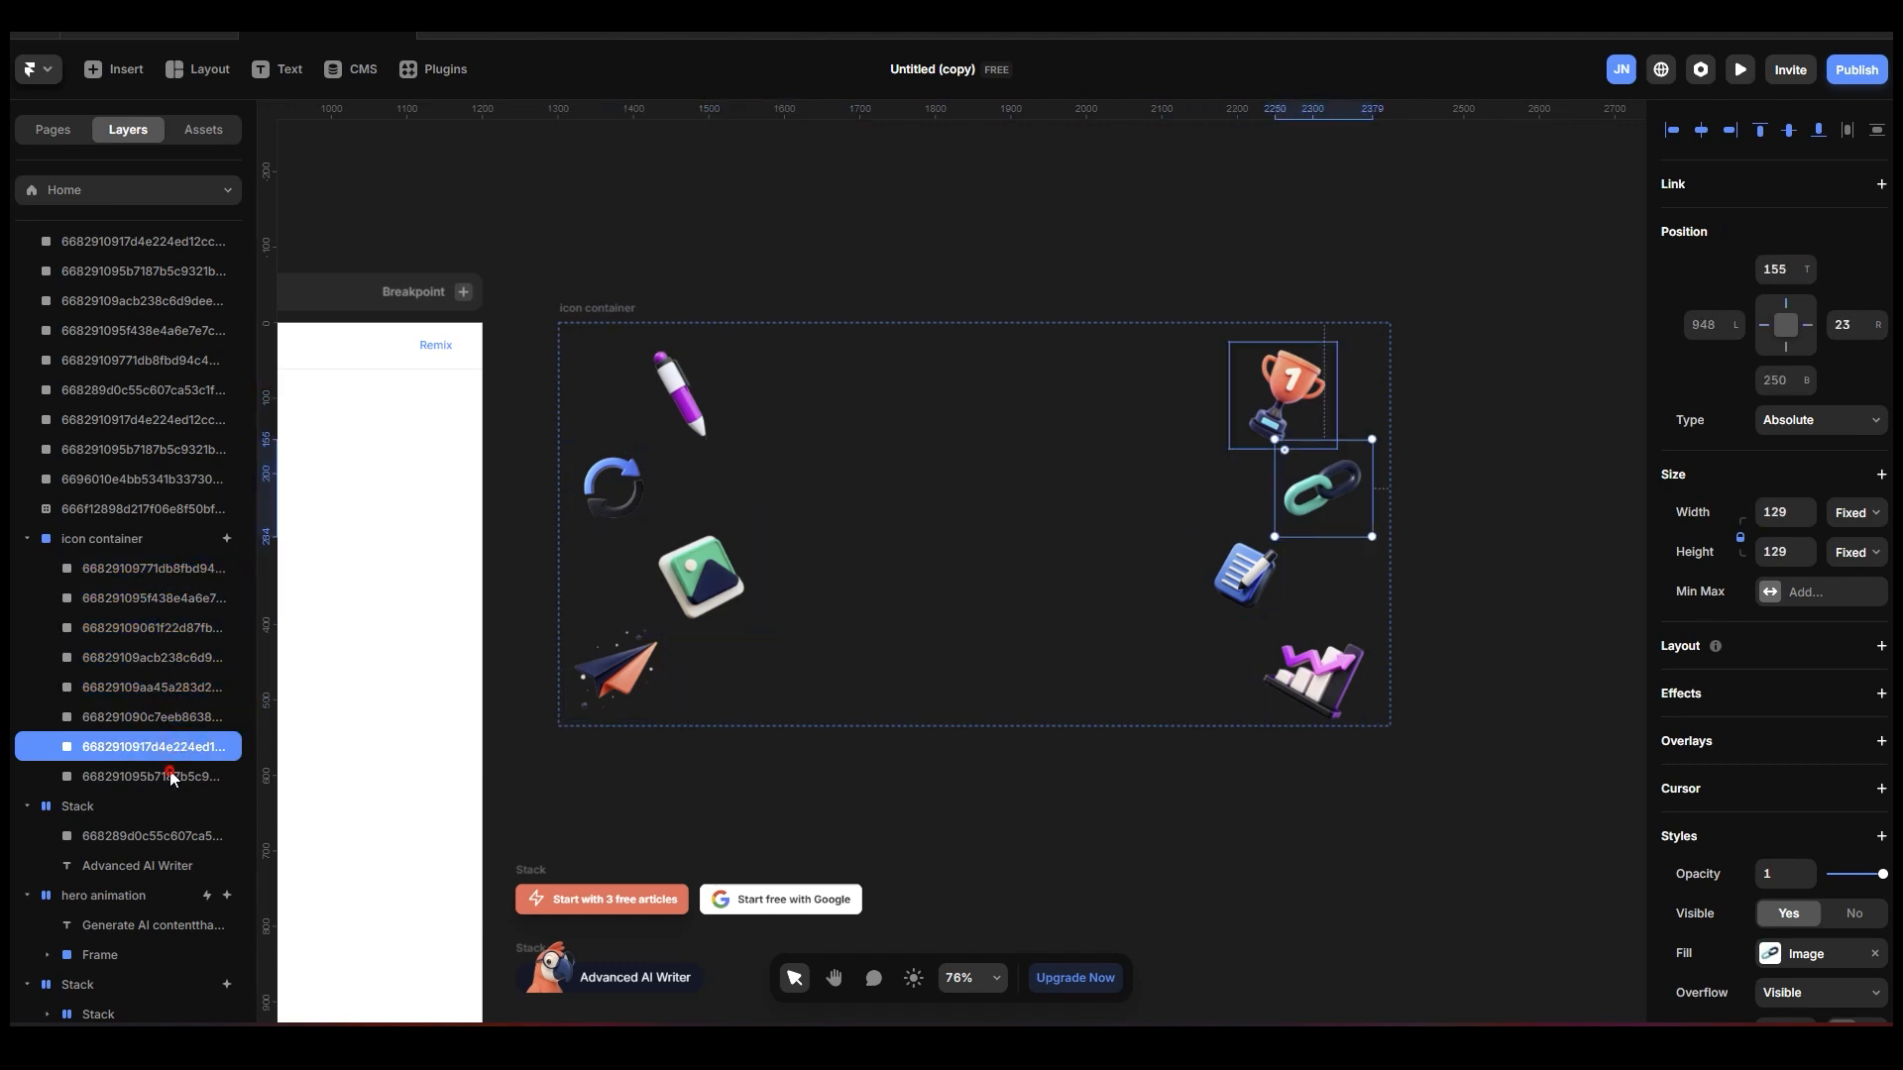
Remove the scroll transform effect from the prepared icon container.
{"action": "left_click", "coordinate": [146, 541]}
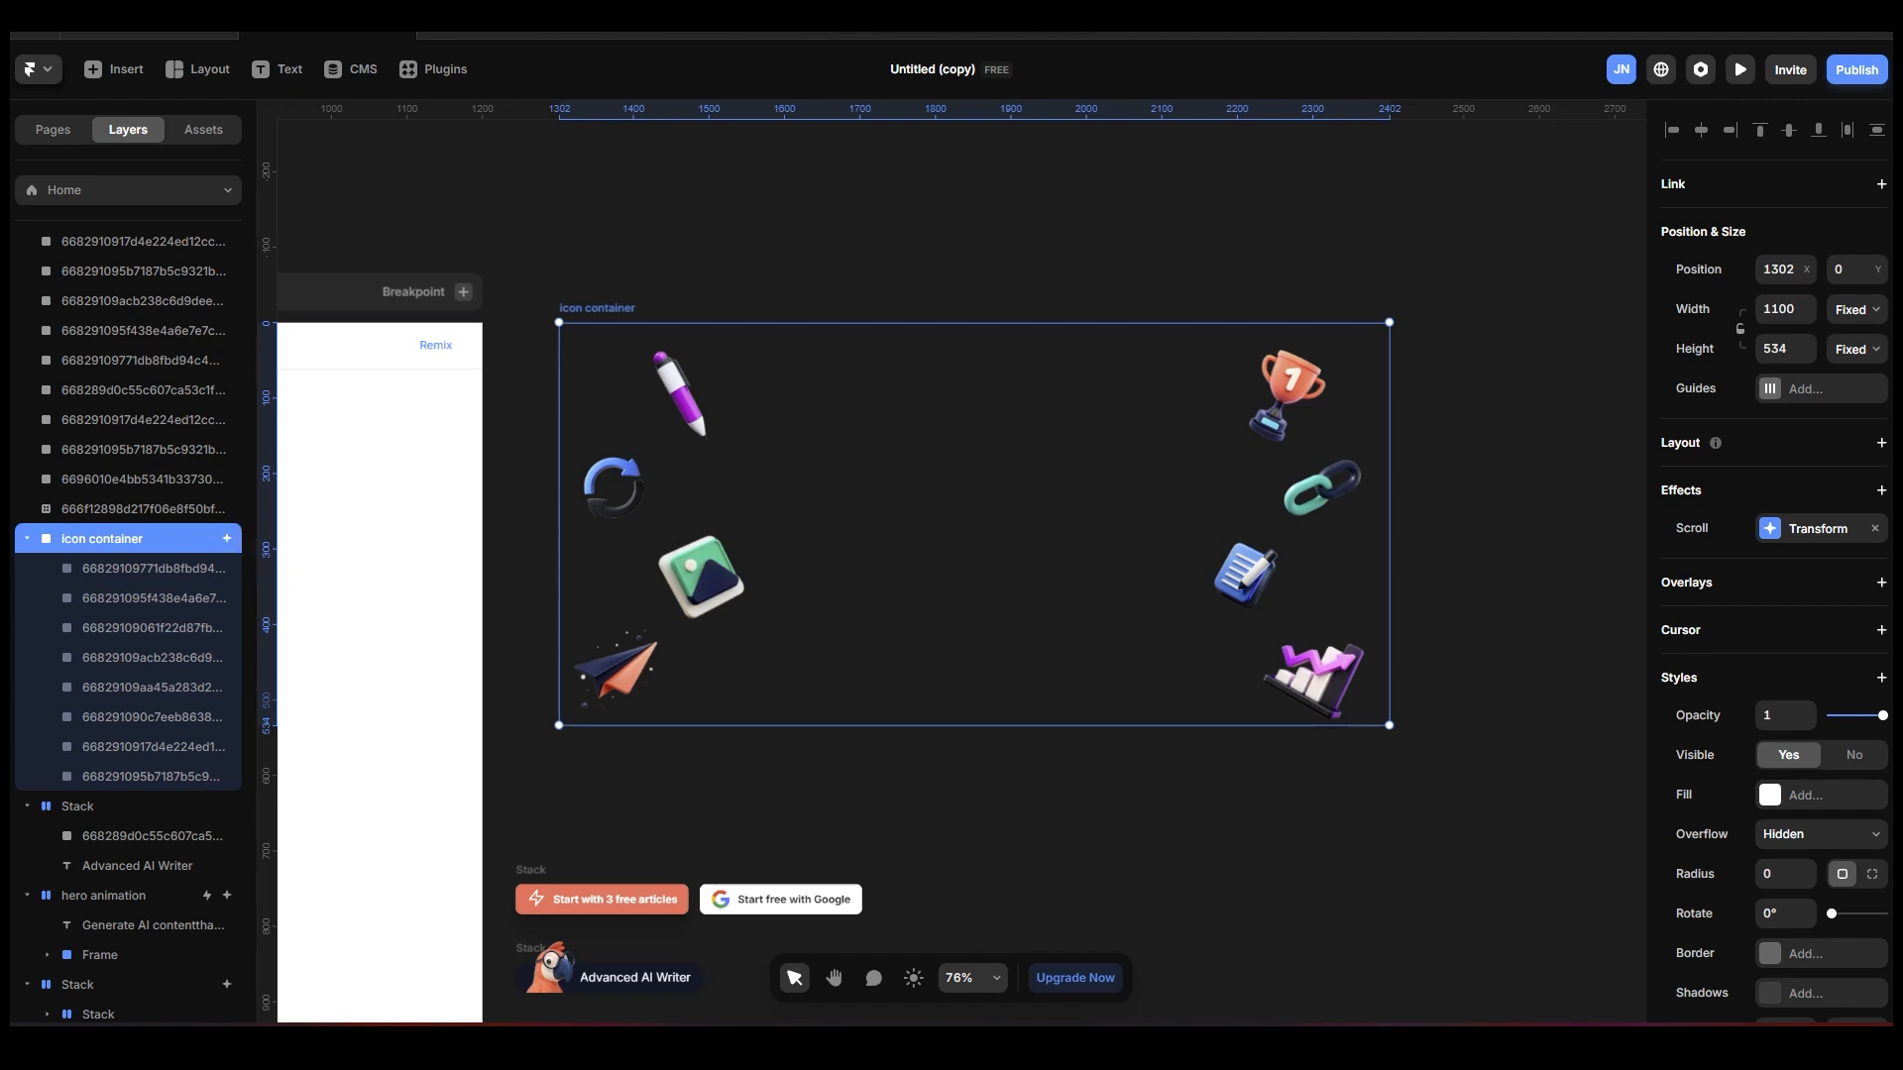
{"action": "left_click", "coordinate": [1876, 529]}
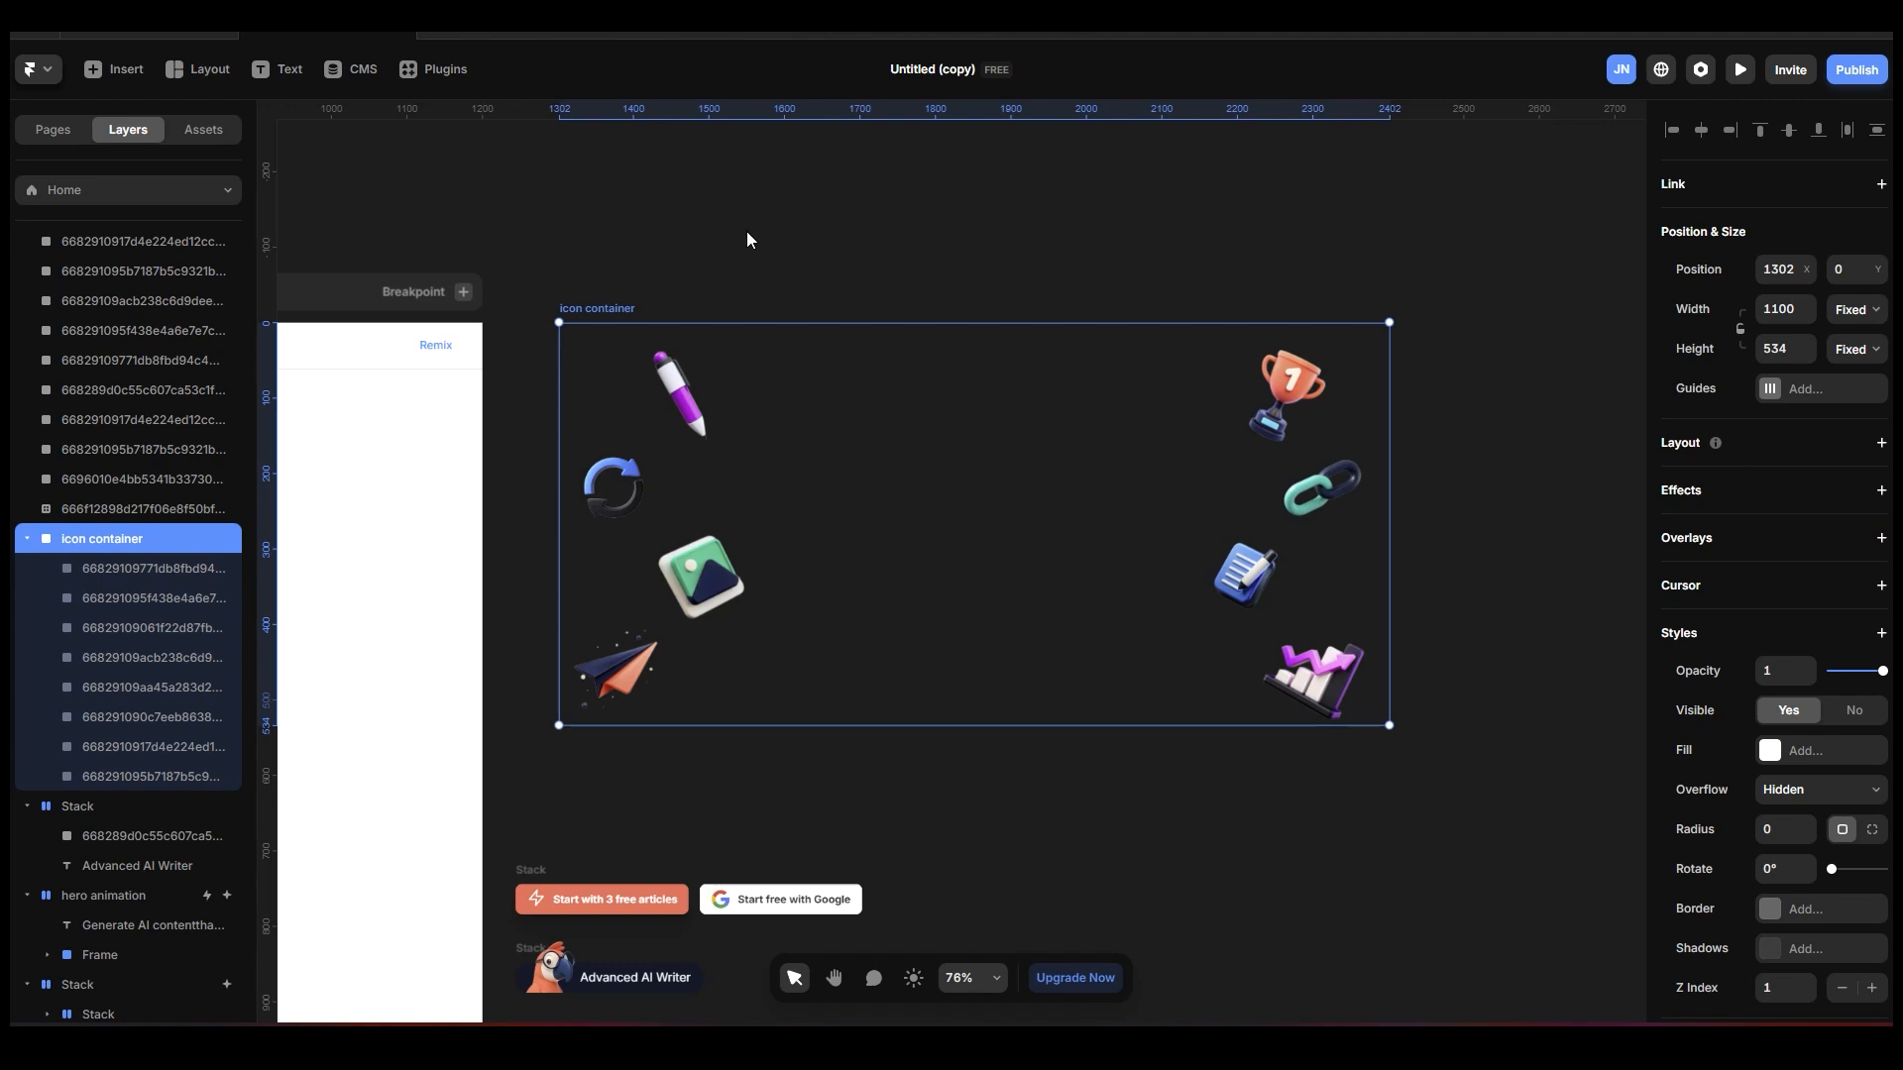
Shift the green picture icon inward within the icon container, to a left offset of about 133.
{"action": "scroll", "coordinate": [957, 535], "scroll_direction": "up", "scroll_amount": 3}
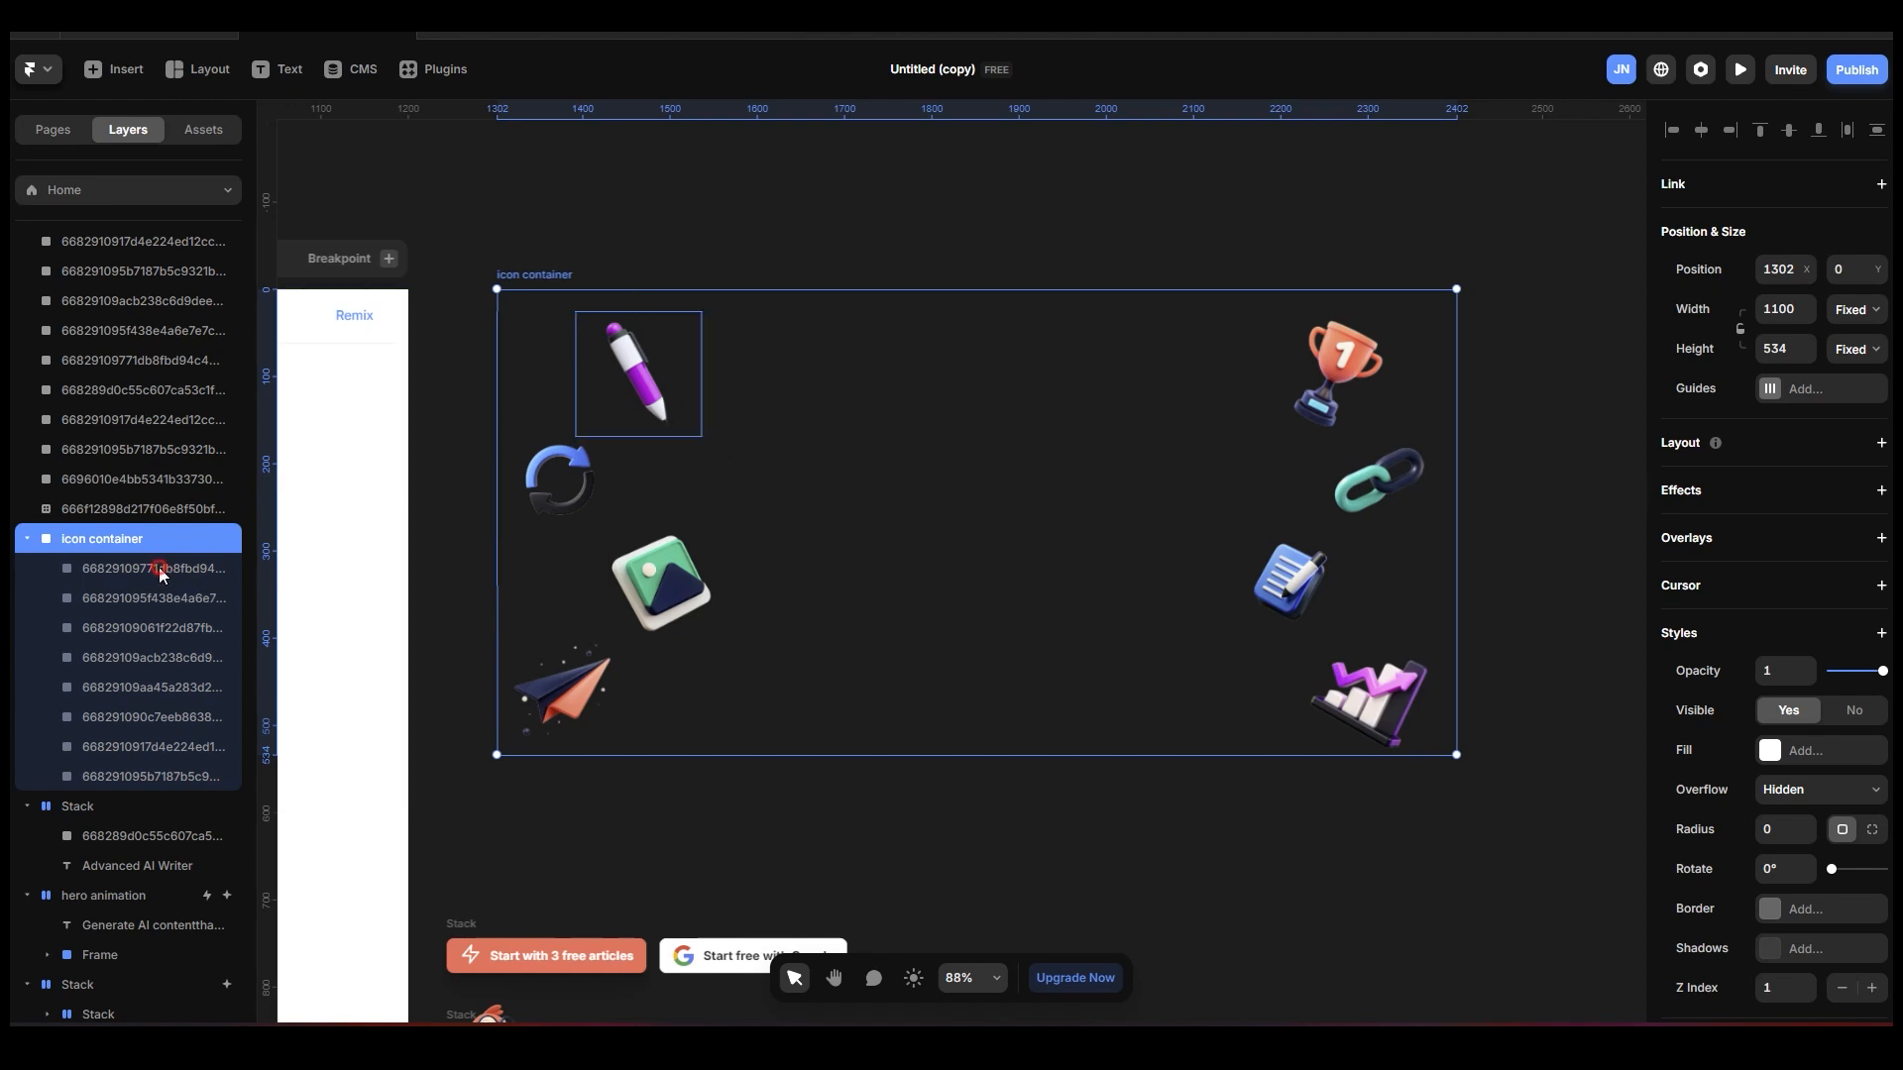
{"action": "left_click", "coordinate": [159, 598]}
{"action": "left_click", "coordinate": [167, 626]}
{"action": "left_click", "coordinate": [174, 658]}
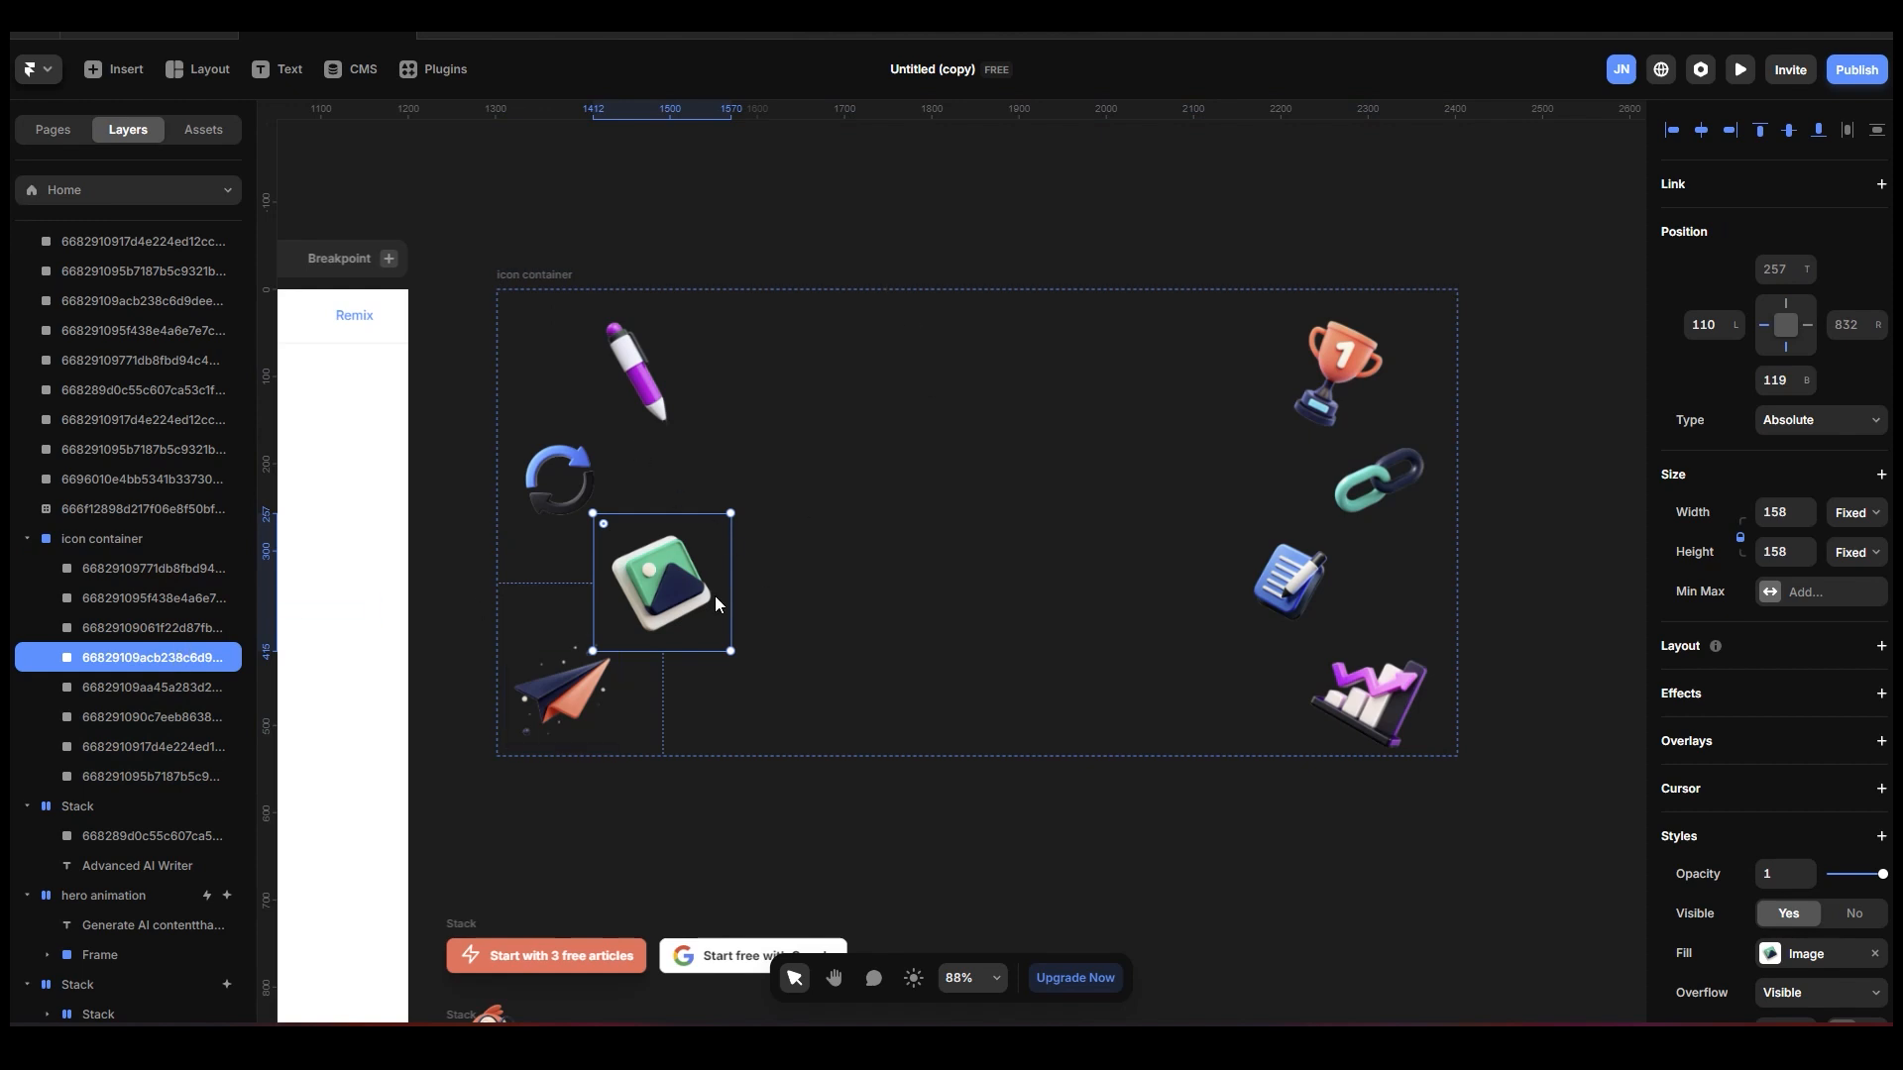
{"action": "mouse_move", "coordinate": [657, 592]}
{"action": "left_mouse_down"}
{"action": "mouse_move", "coordinate": [705, 589]}
{"action": "mouse_move", "coordinate": [650, 587]}
{"action": "mouse_move", "coordinate": [676, 587]}
{"action": "left_mouse_up"}
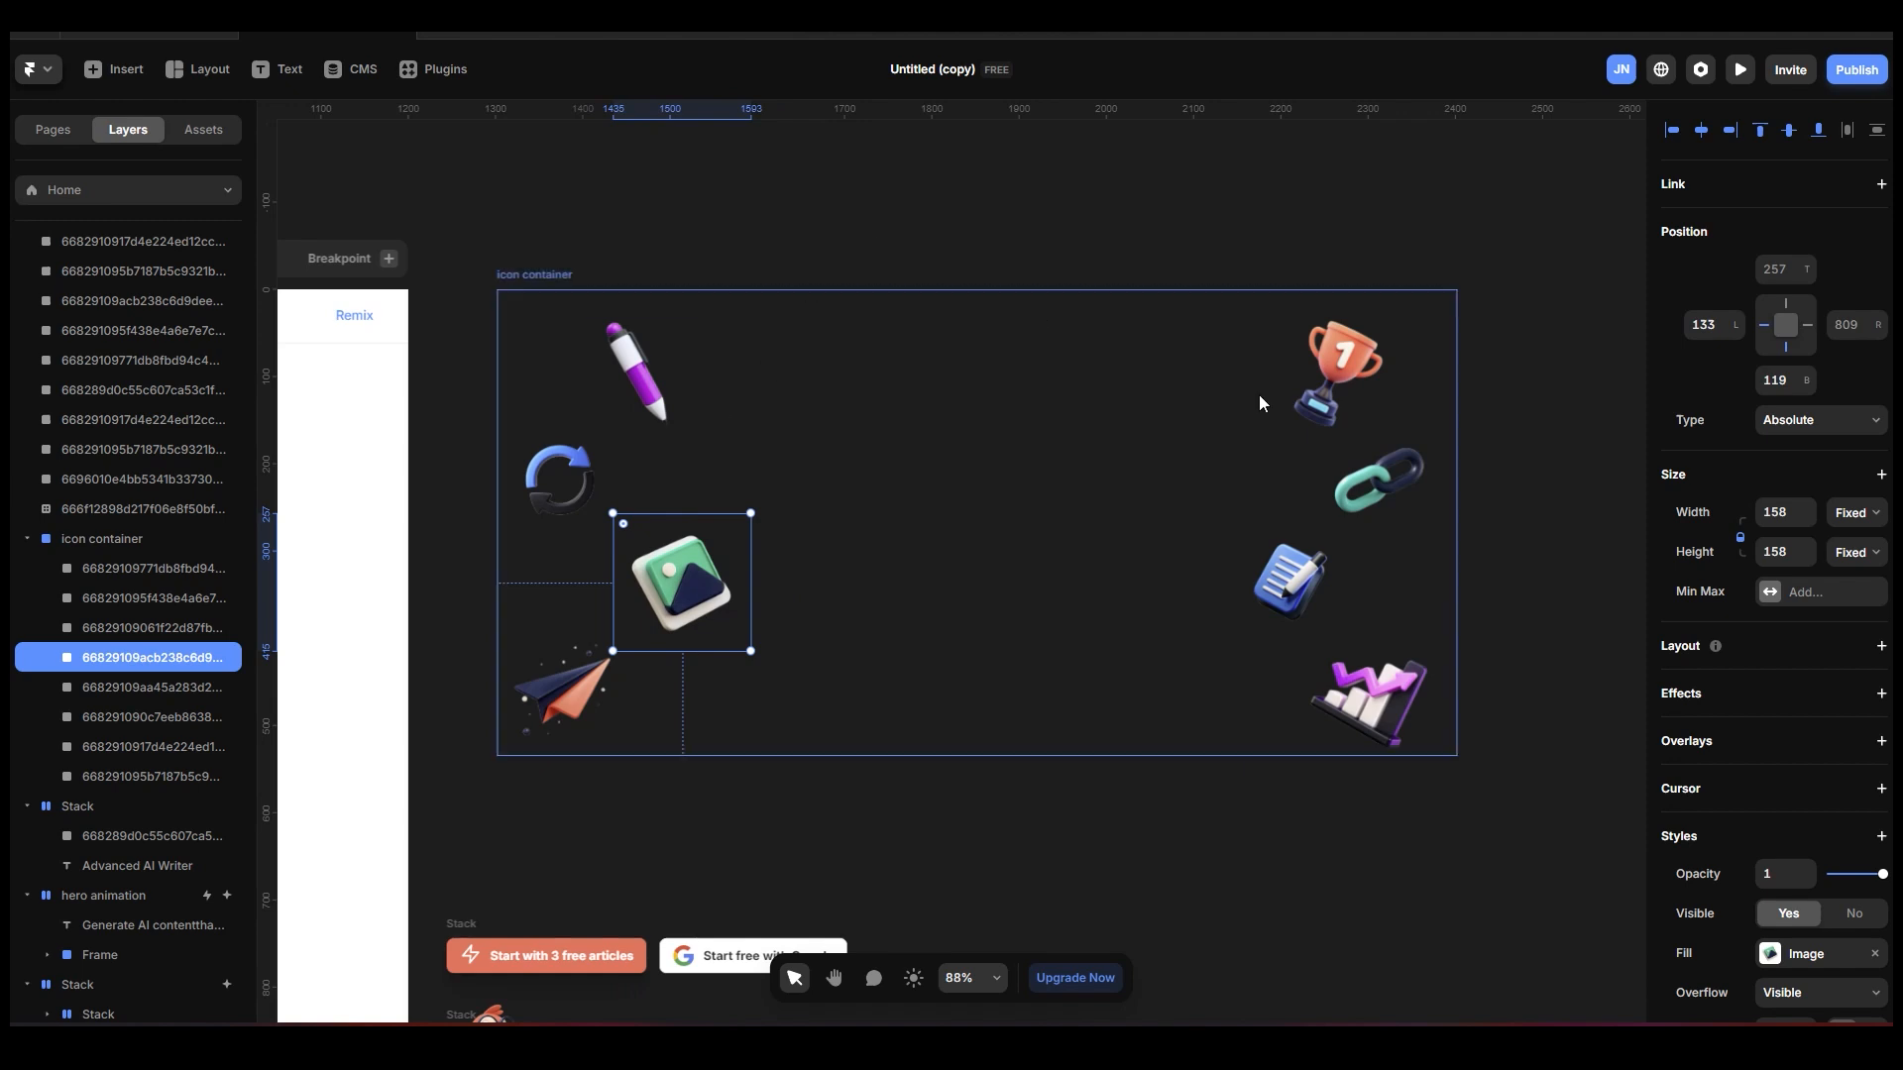
Copy the prepared icon container into the HERO stack, below the Header section.
{"action": "scroll", "coordinate": [985, 210], "scroll_direction": "left", "scroll_amount": 5}
{"action": "left_click", "coordinate": [865, 300]}
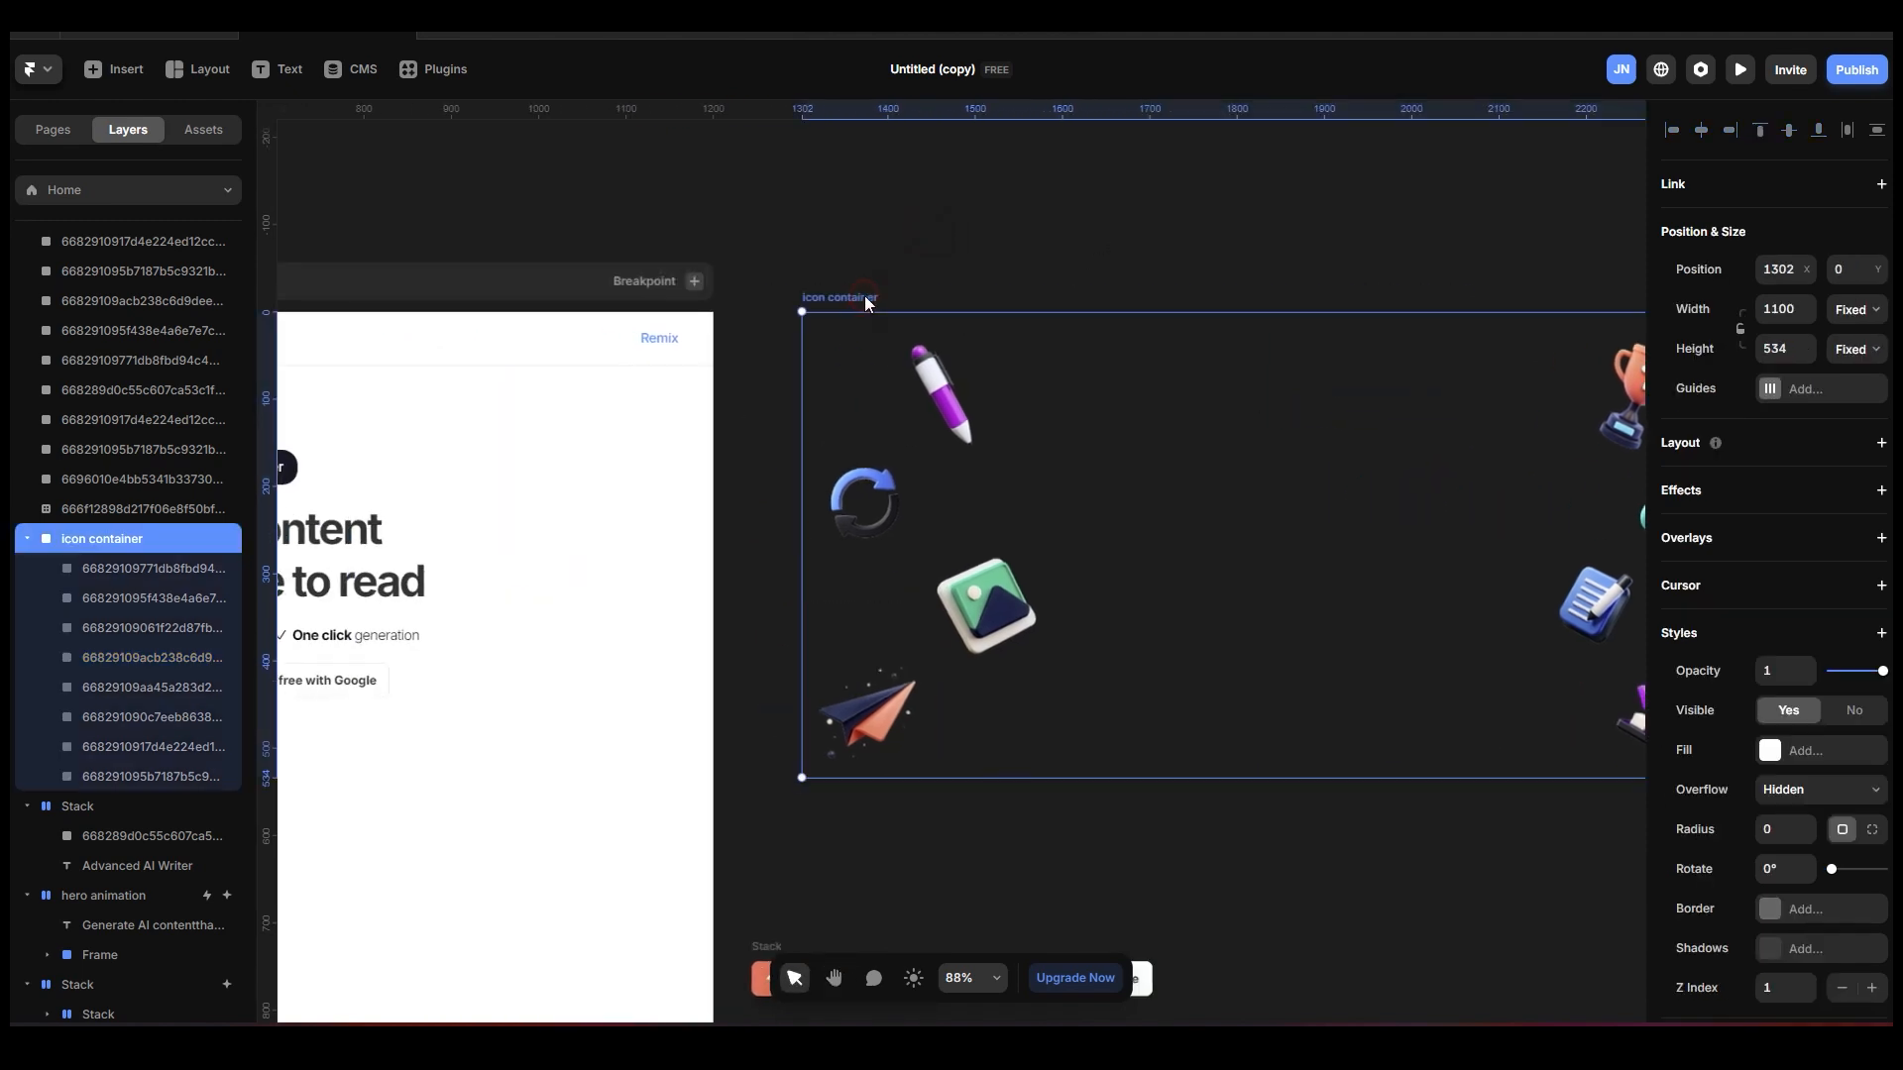
{"action": "scroll", "coordinate": [870, 221], "scroll_direction": "left", "scroll_amount": 10}
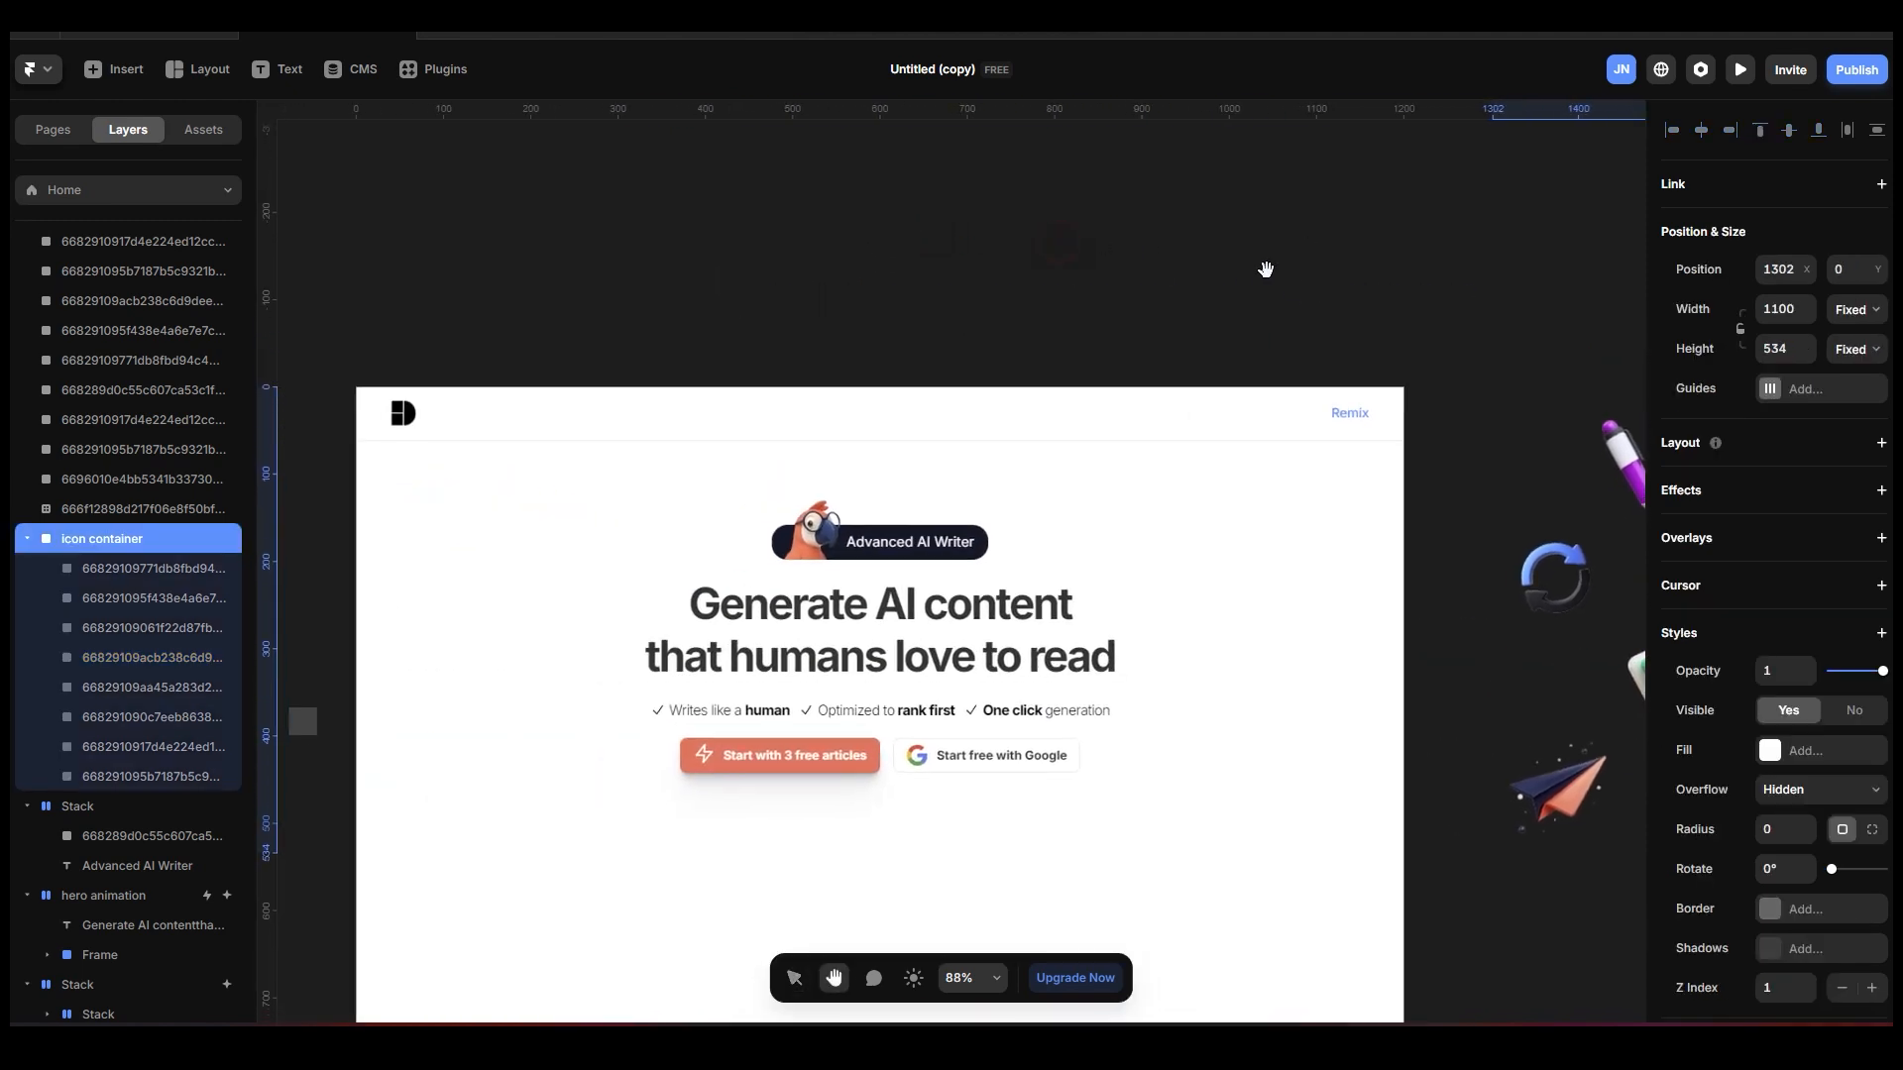
{"action": "scroll", "coordinate": [148, 297], "scroll_direction": "up", "scroll_amount": 5}
{"action": "left_click", "coordinate": [127, 285]}
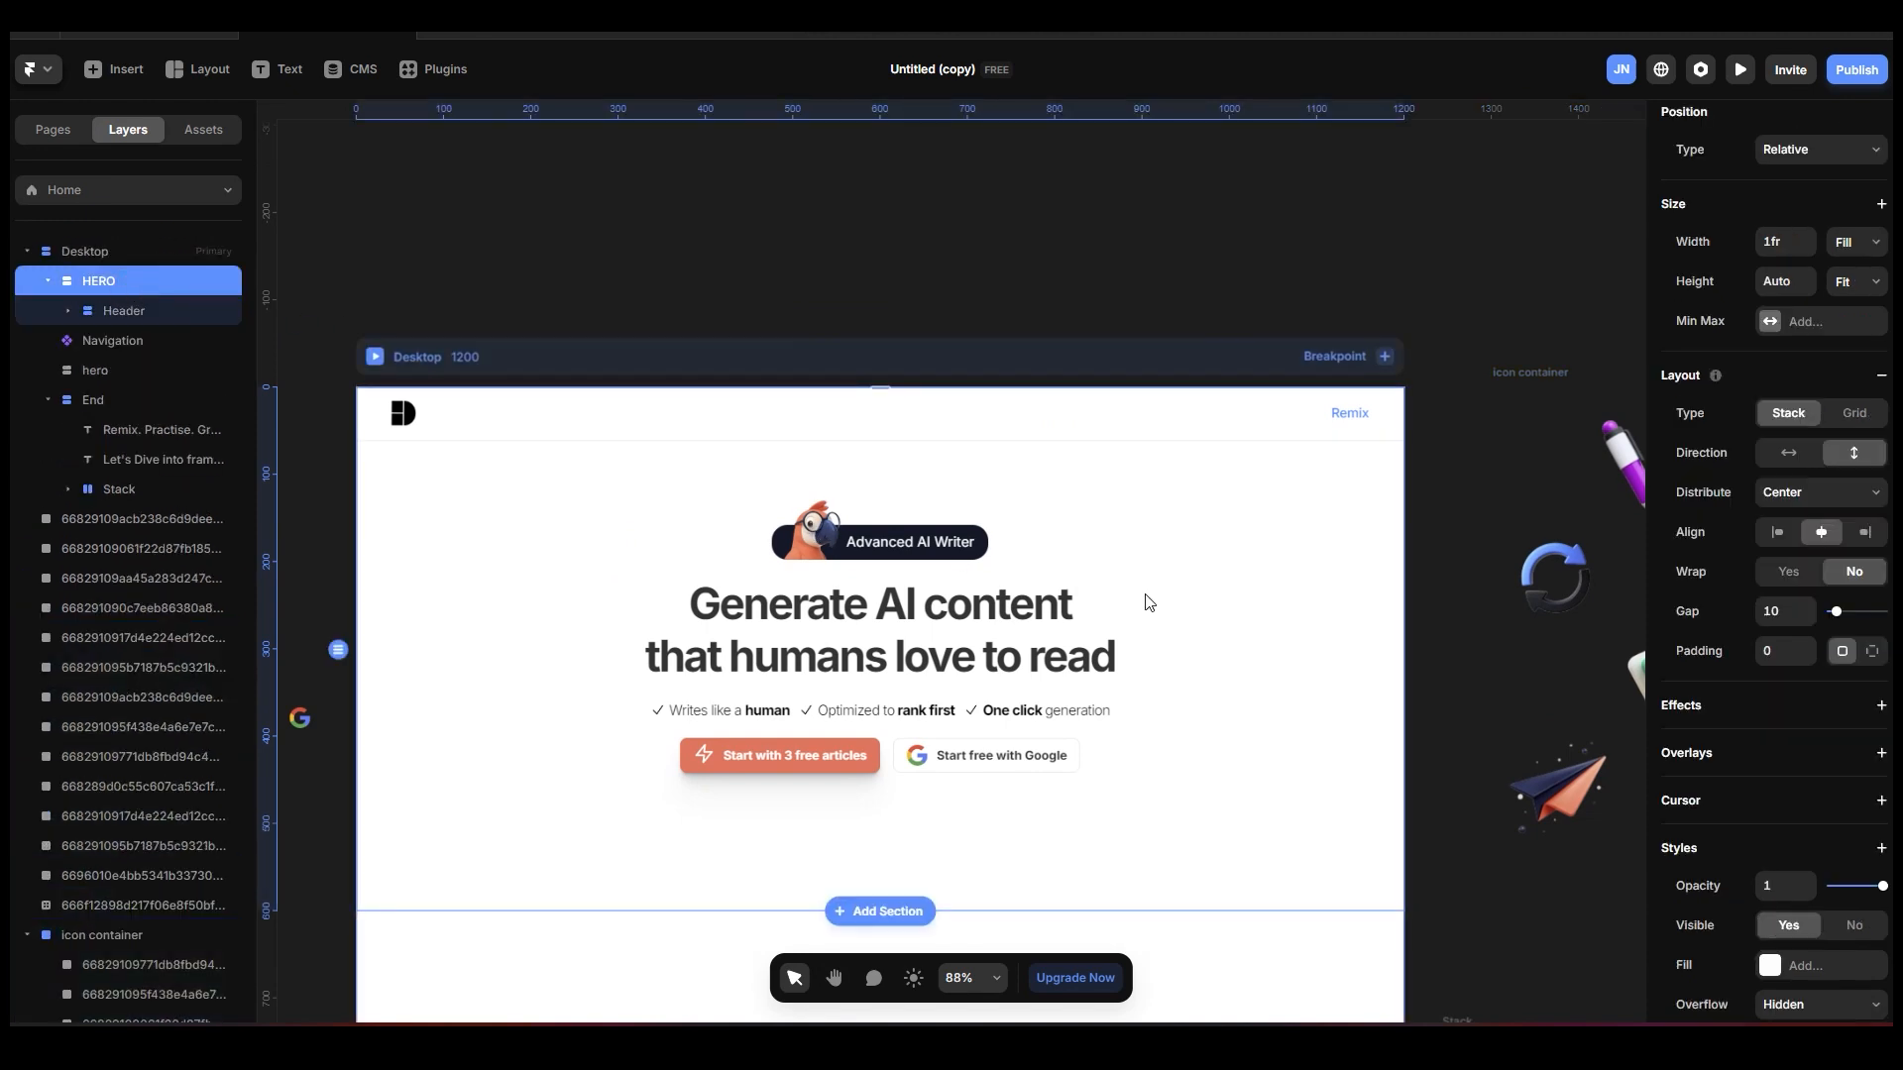
{"action": "key", "text": "ctrl+v"}
{"action": "scroll", "coordinate": [1147, 575], "scroll_direction": "down", "scroll_amount": 3}
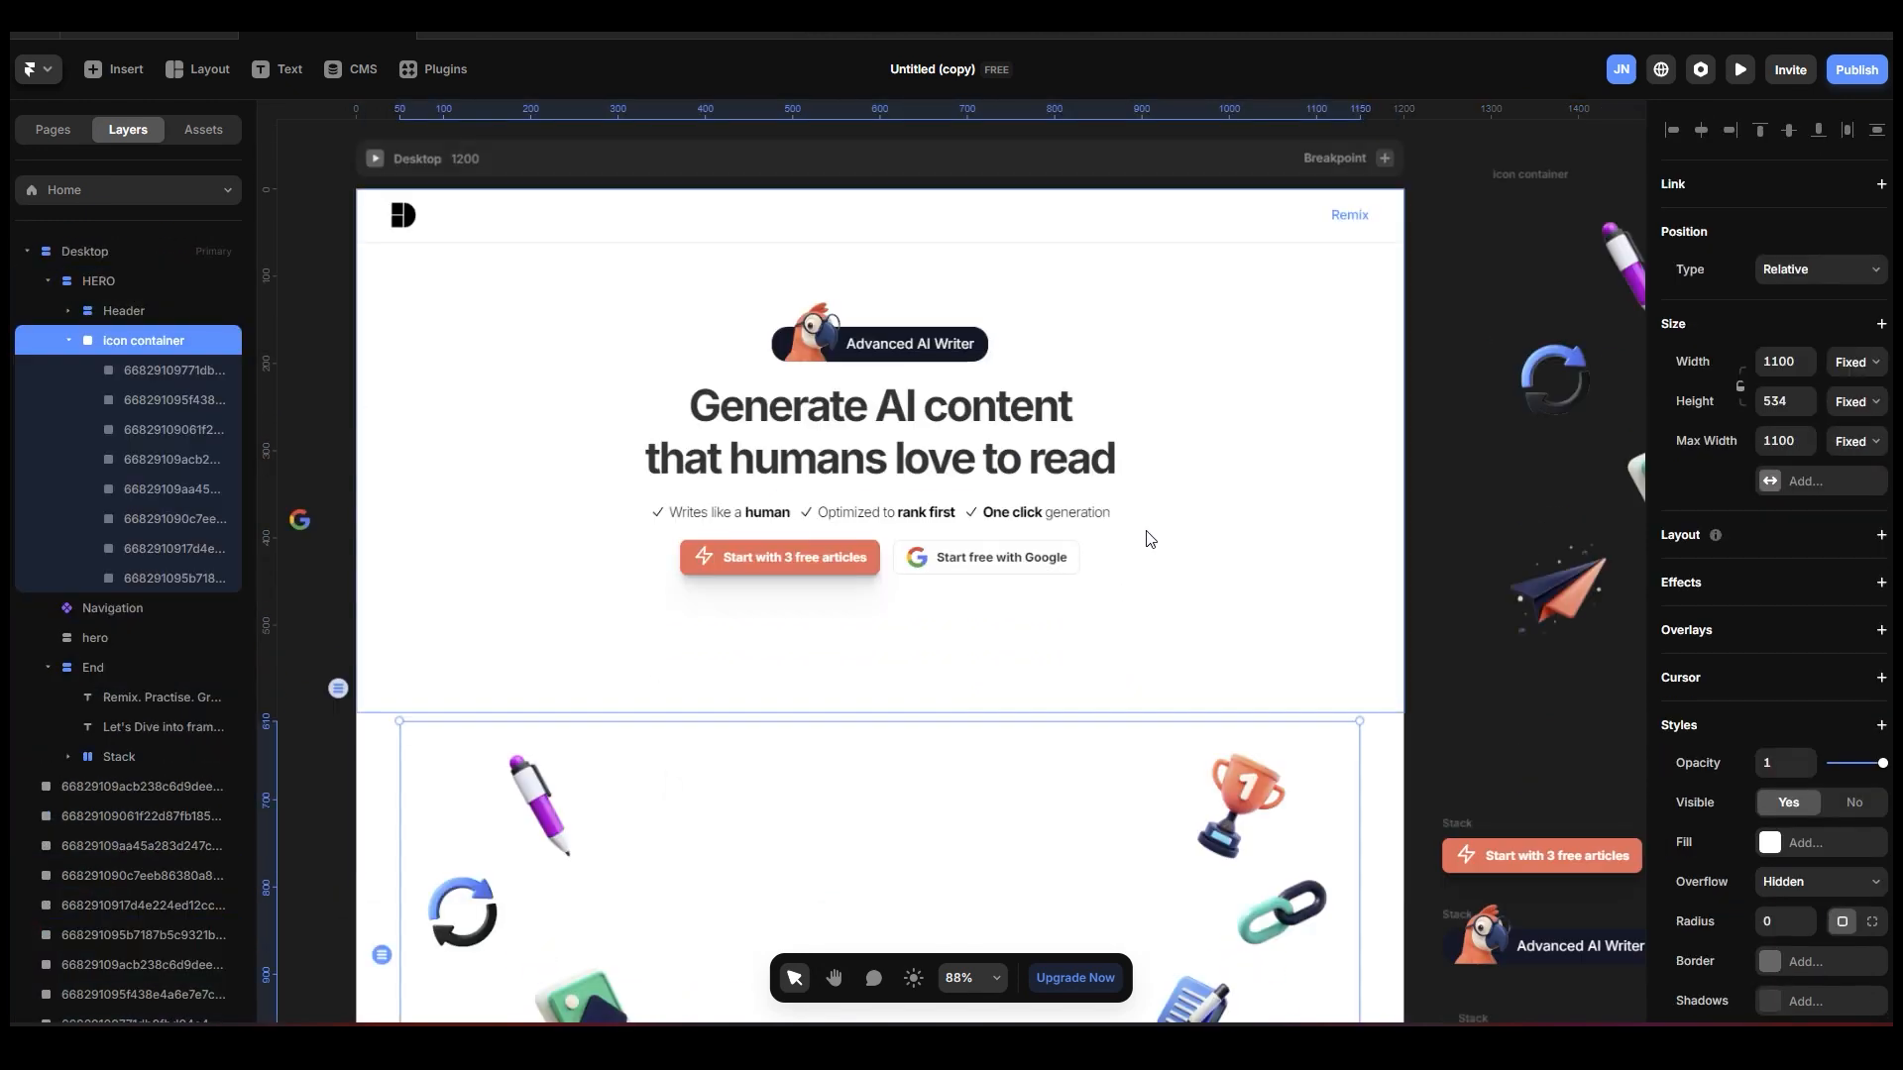
{"action": "scroll", "coordinate": [1150, 539], "scroll_direction": "down", "scroll_amount": 2}
{"action": "scroll", "coordinate": [1150, 541], "scroll_direction": "down", "scroll_amount": 5}
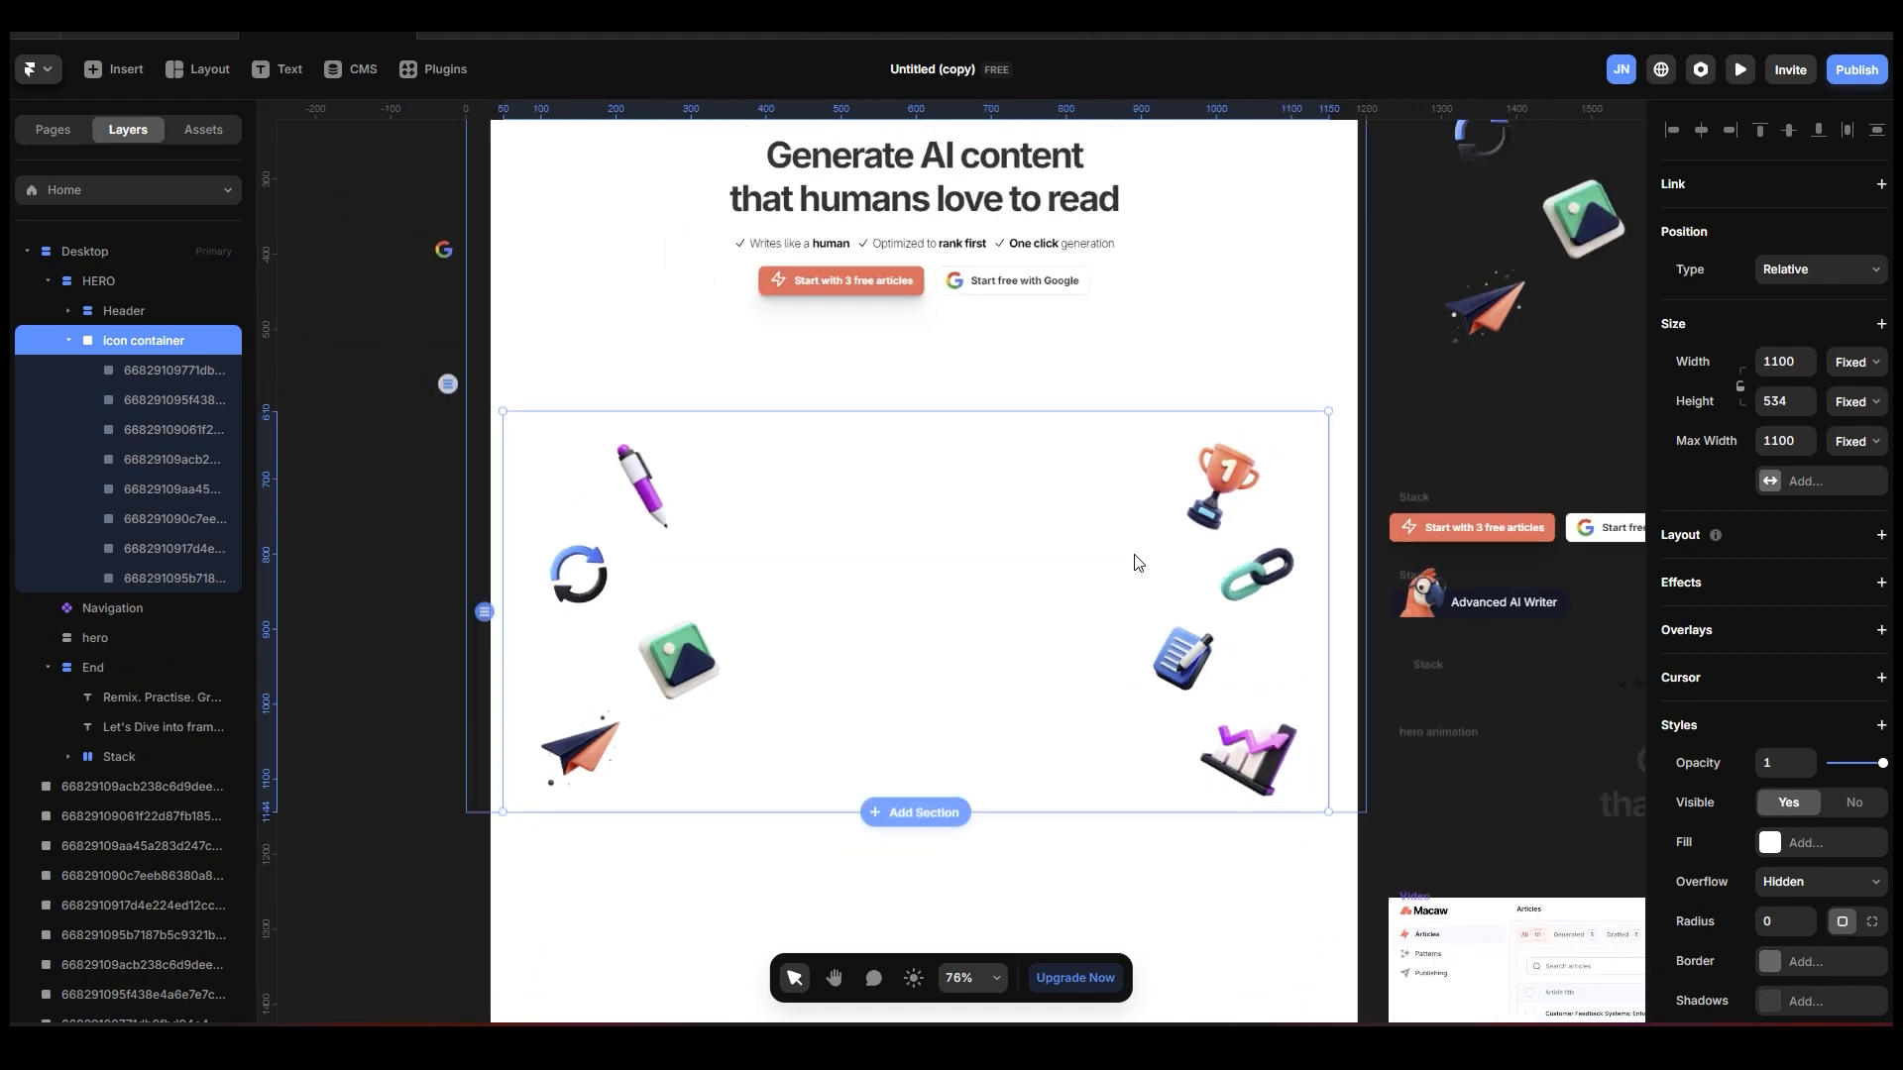
{"action": "scroll", "coordinate": [1150, 487], "scroll_direction": "up", "scroll_amount": 2}
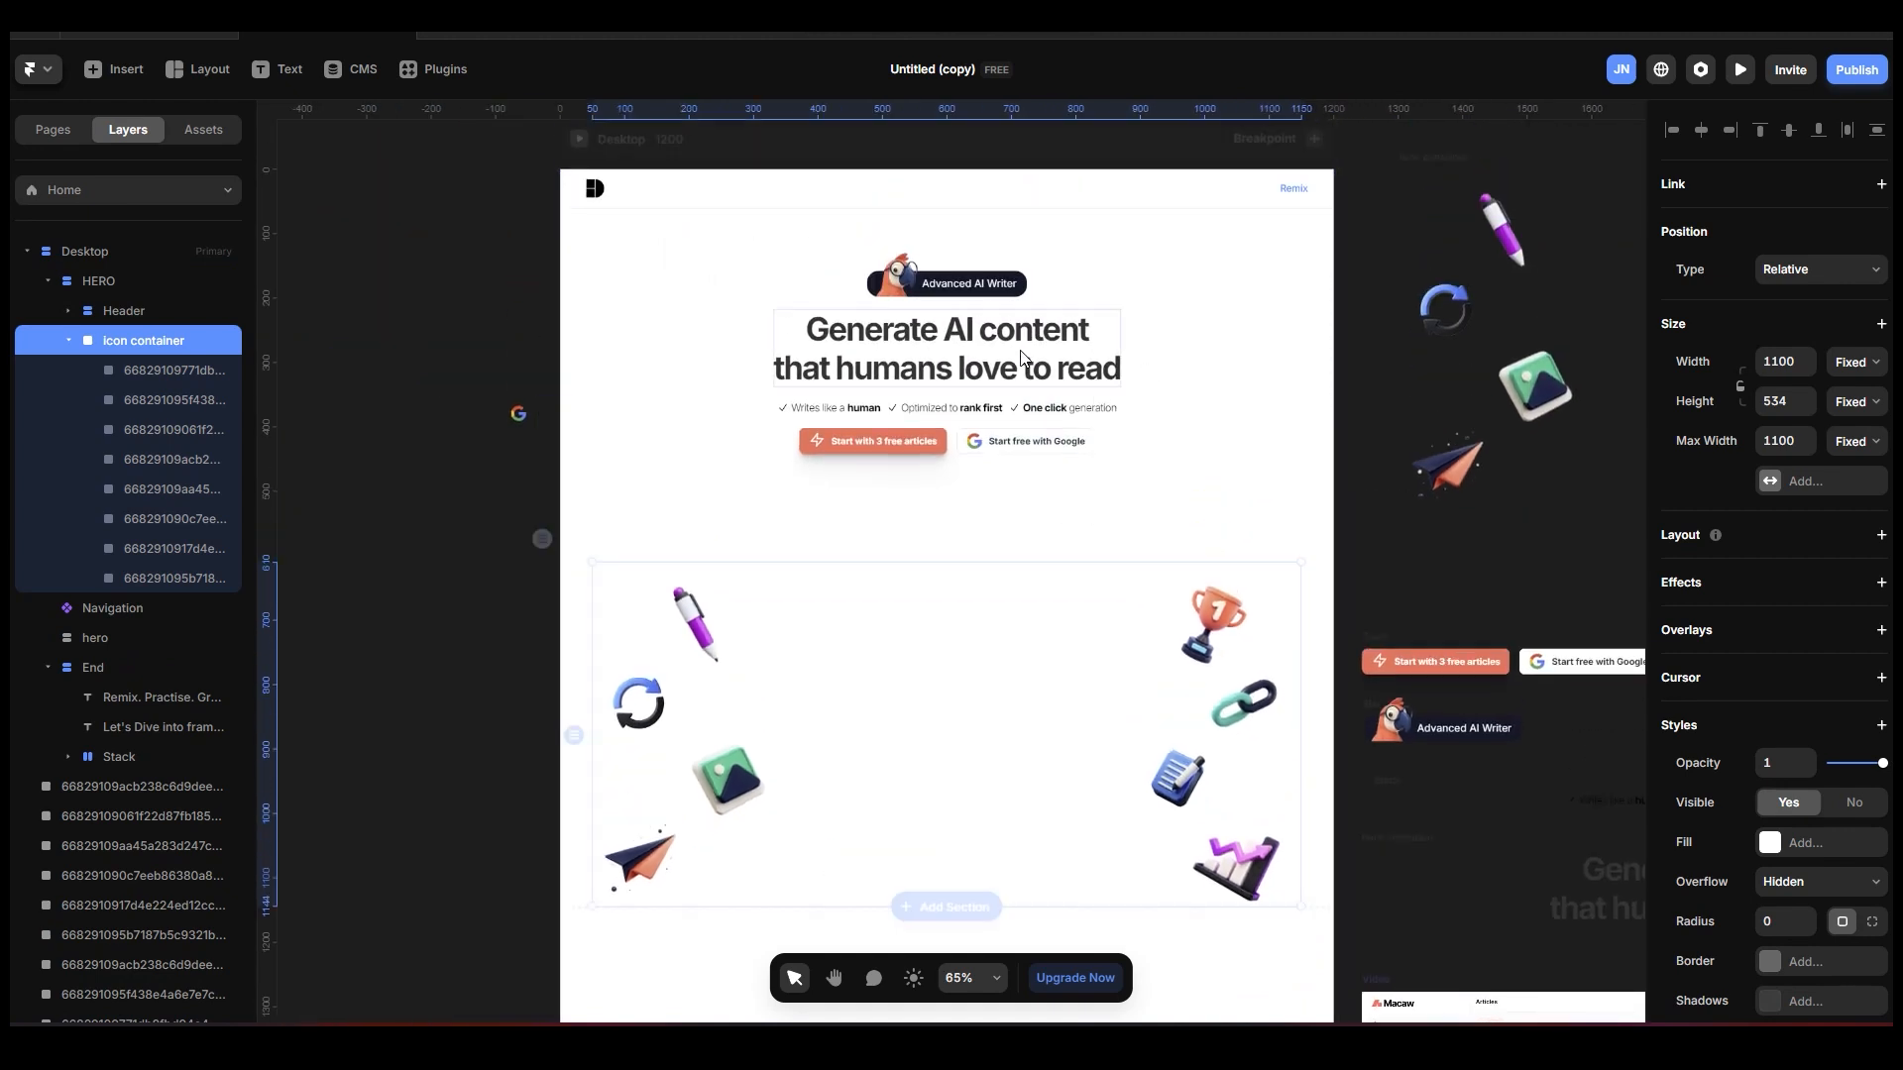
{"action": "left_click", "coordinate": [1148, 501]}
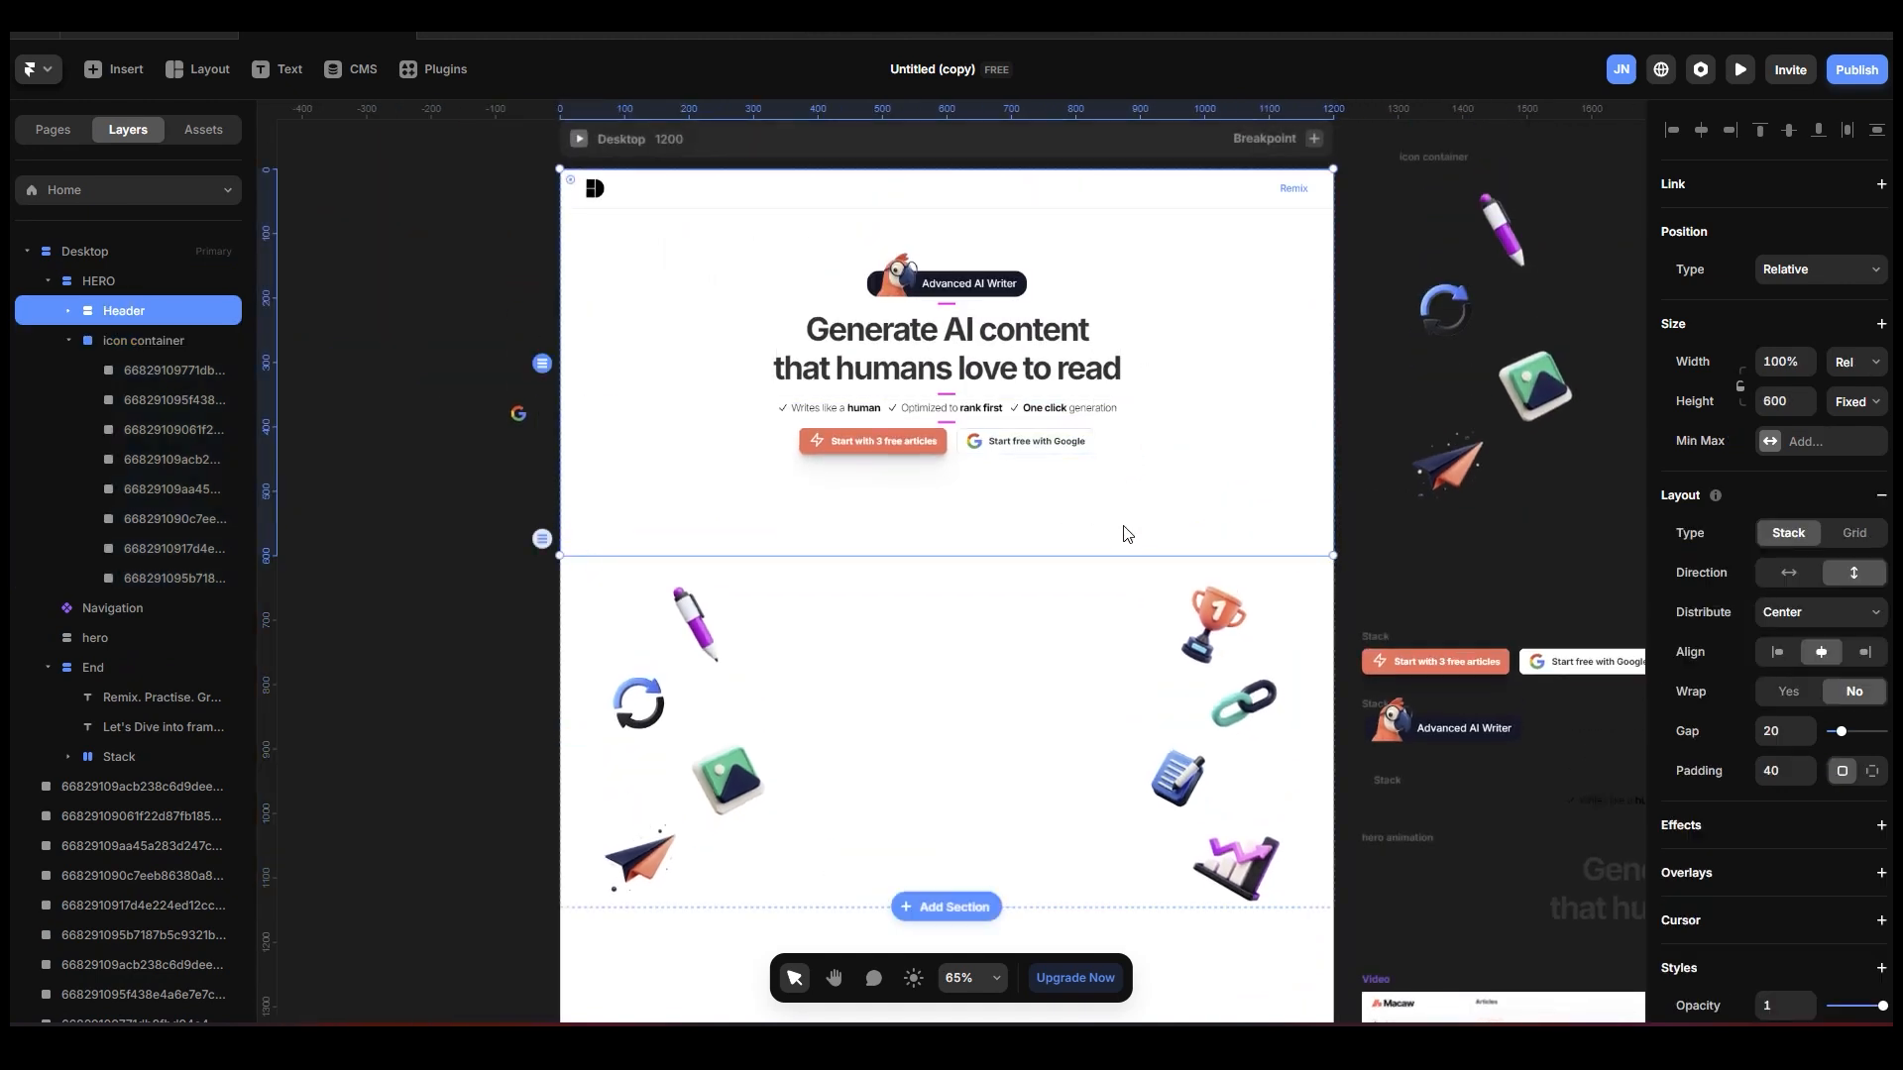
Switch the icon container inside the HERO stack to Absolute positioning so it overlays the Header section.
{"action": "left_click", "coordinate": [114, 285]}
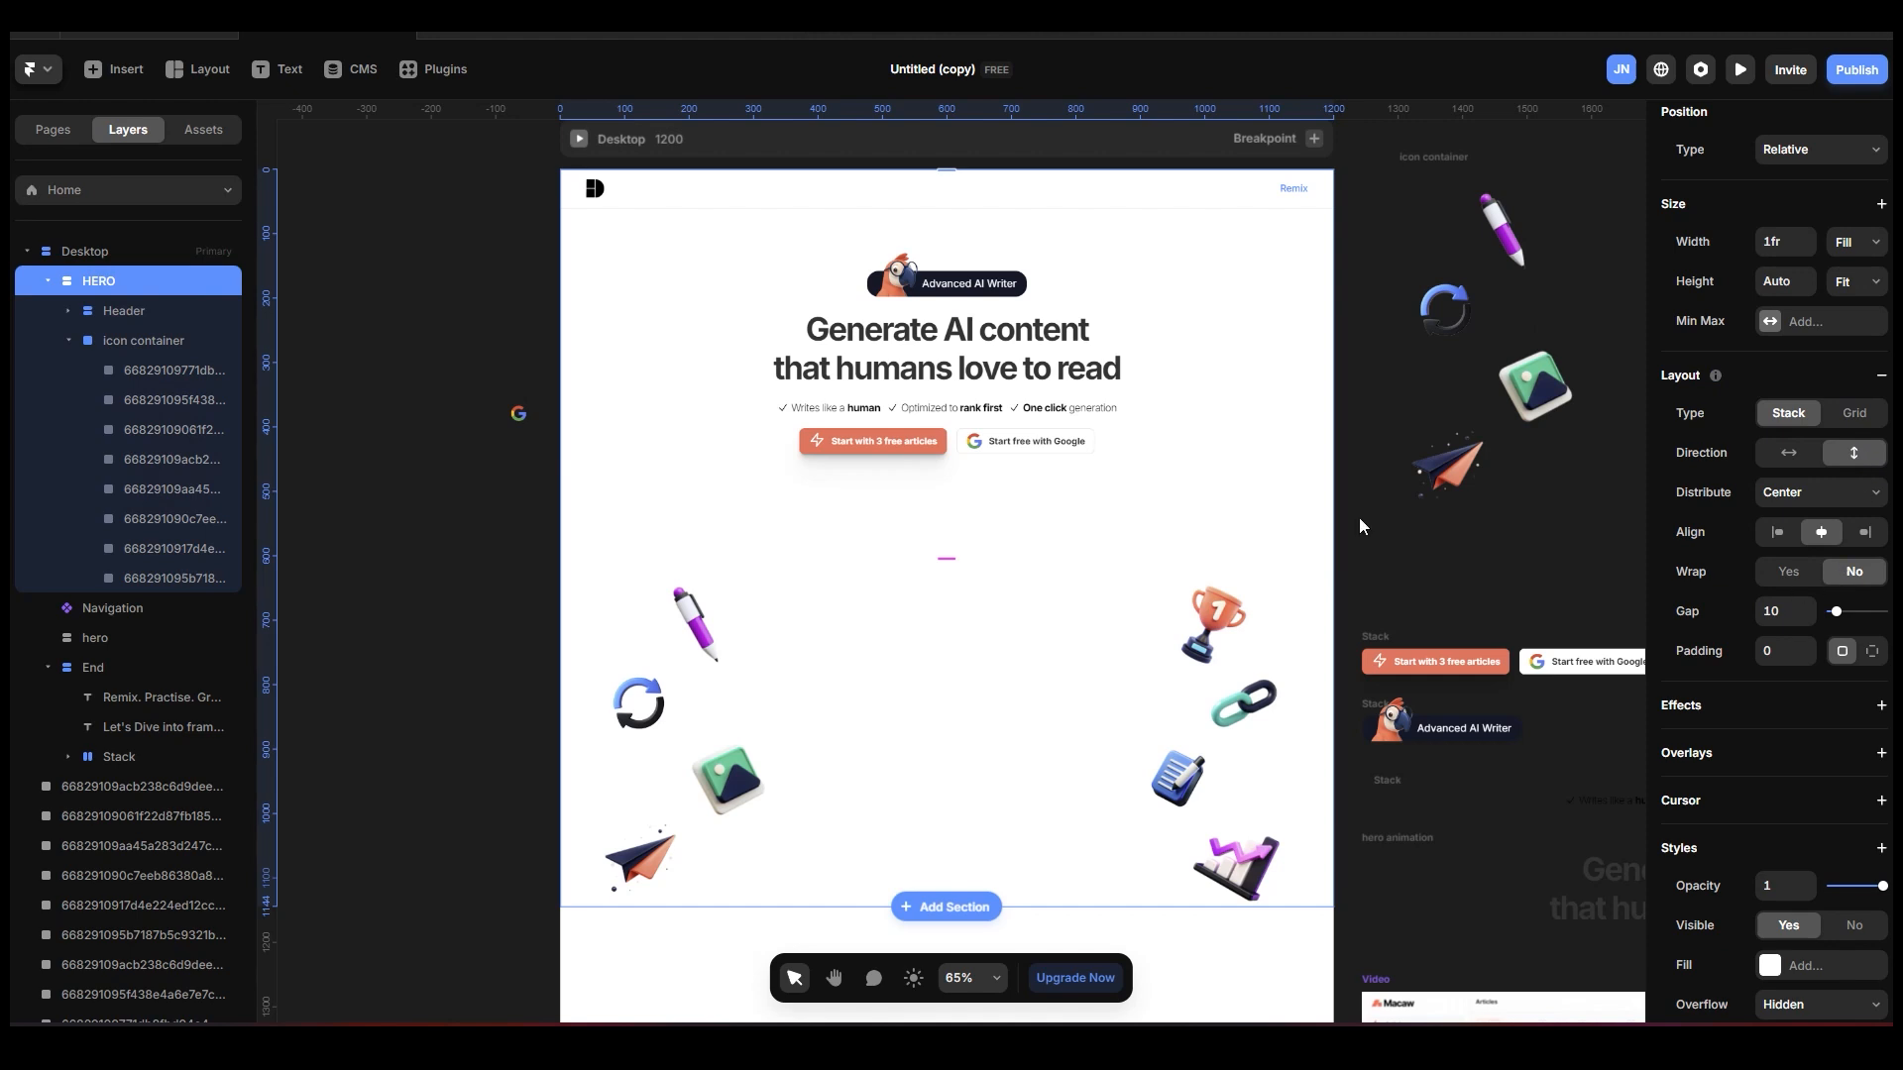
{"action": "left_click", "coordinate": [157, 345]}
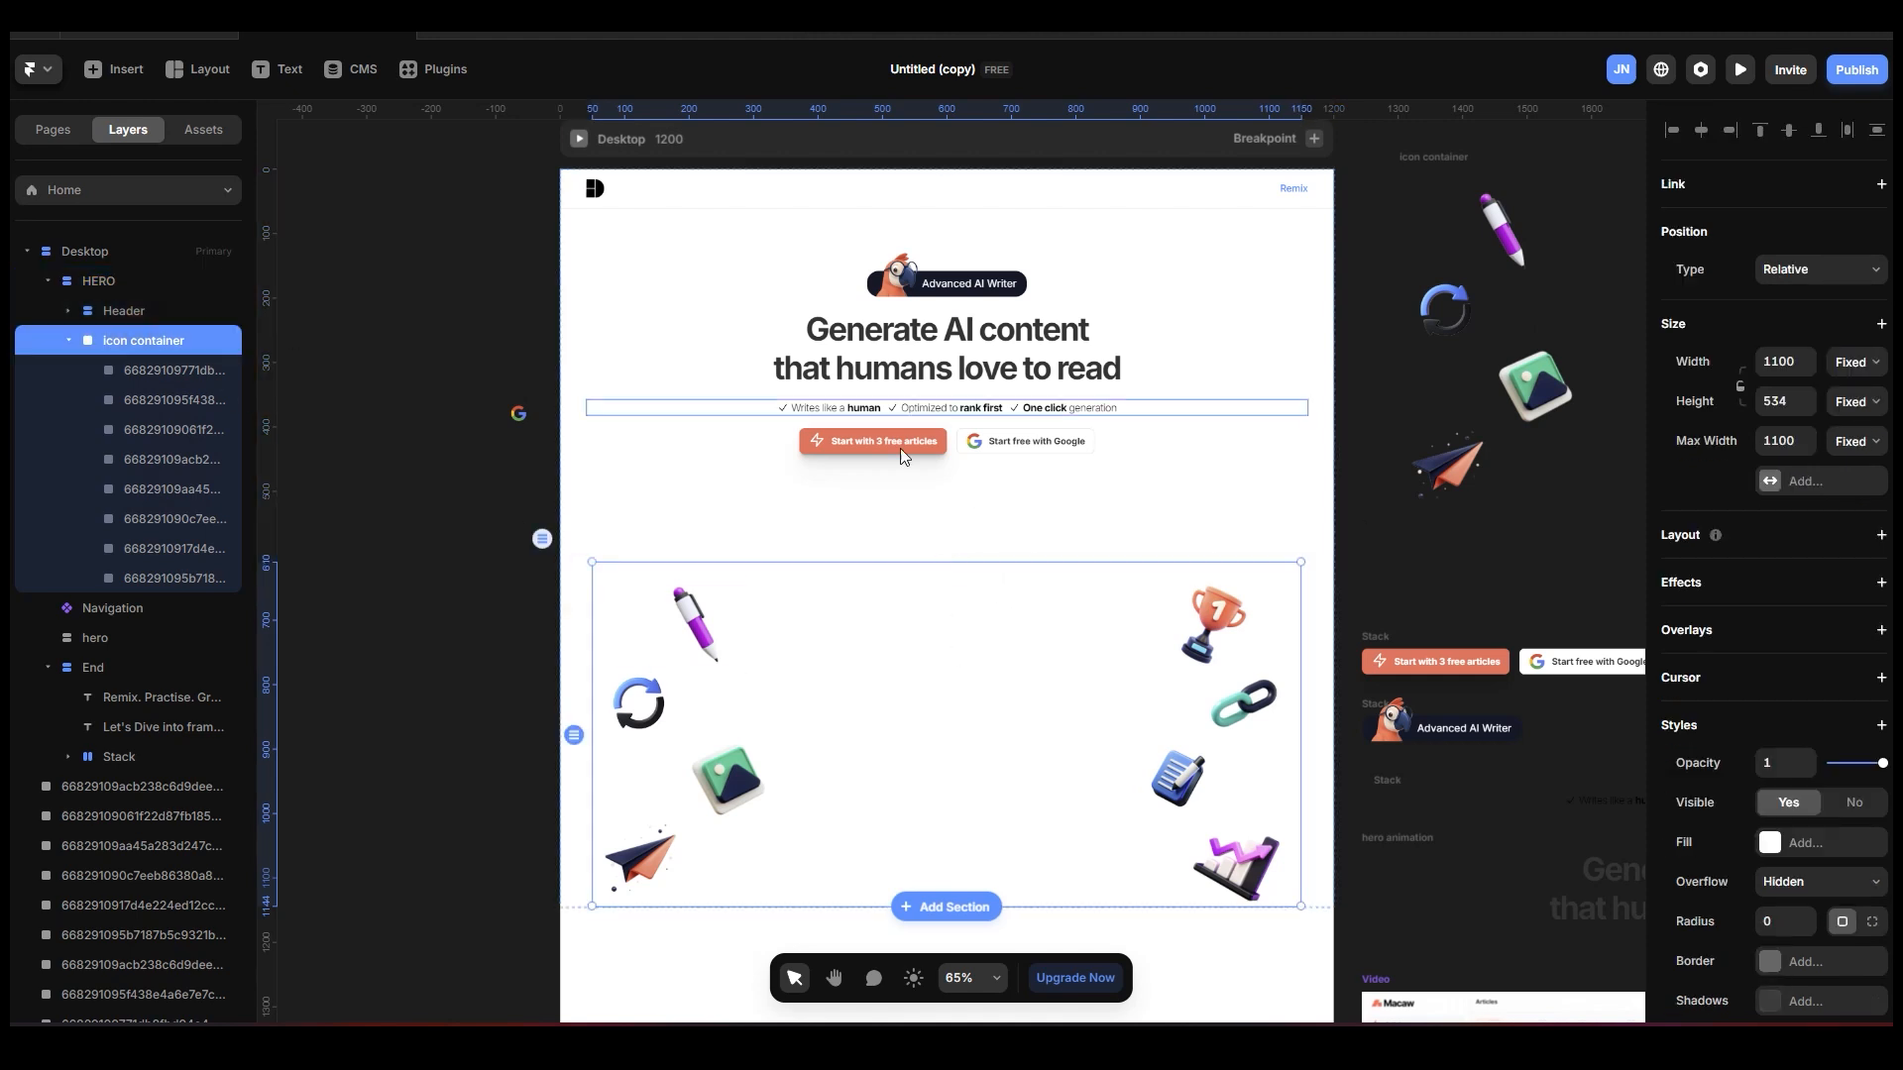
{"action": "scroll", "coordinate": [1242, 523], "scroll_direction": "up", "scroll_amount": 2}
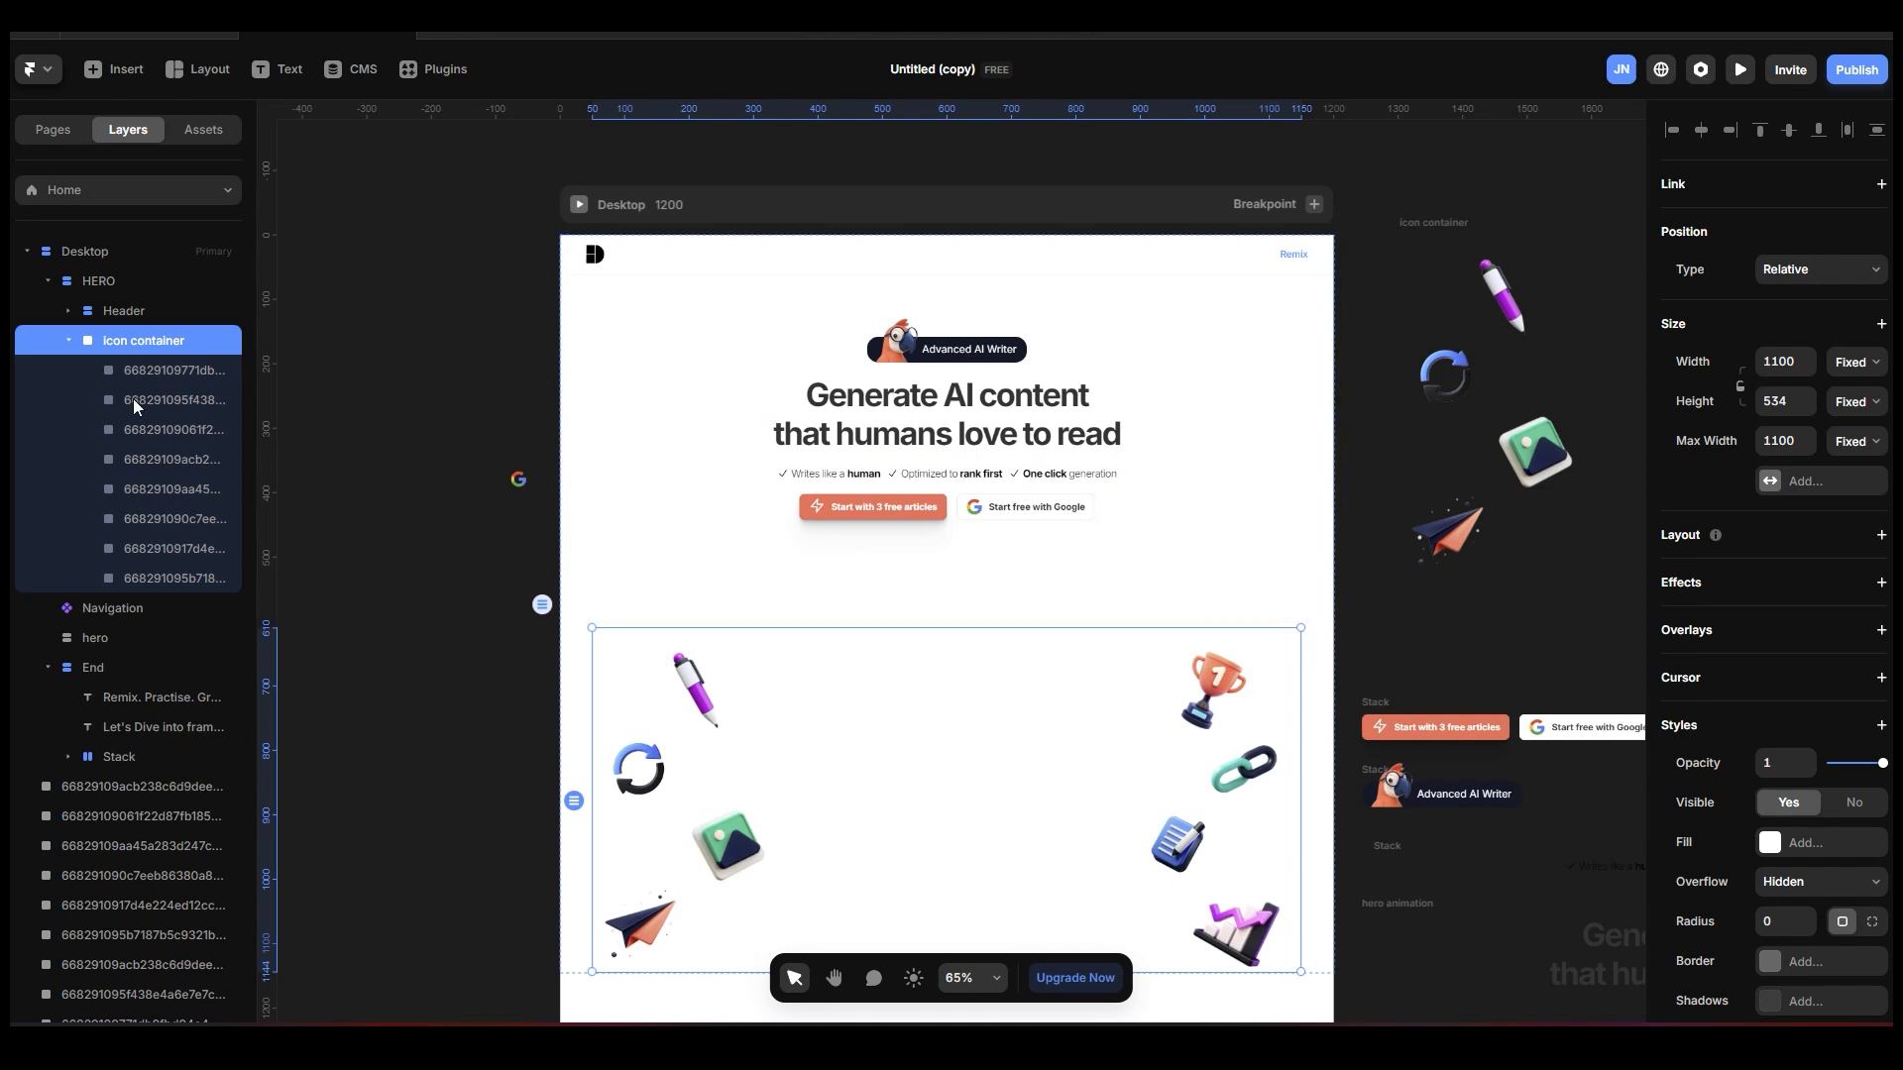
{"action": "left_click", "coordinate": [1842, 281]}
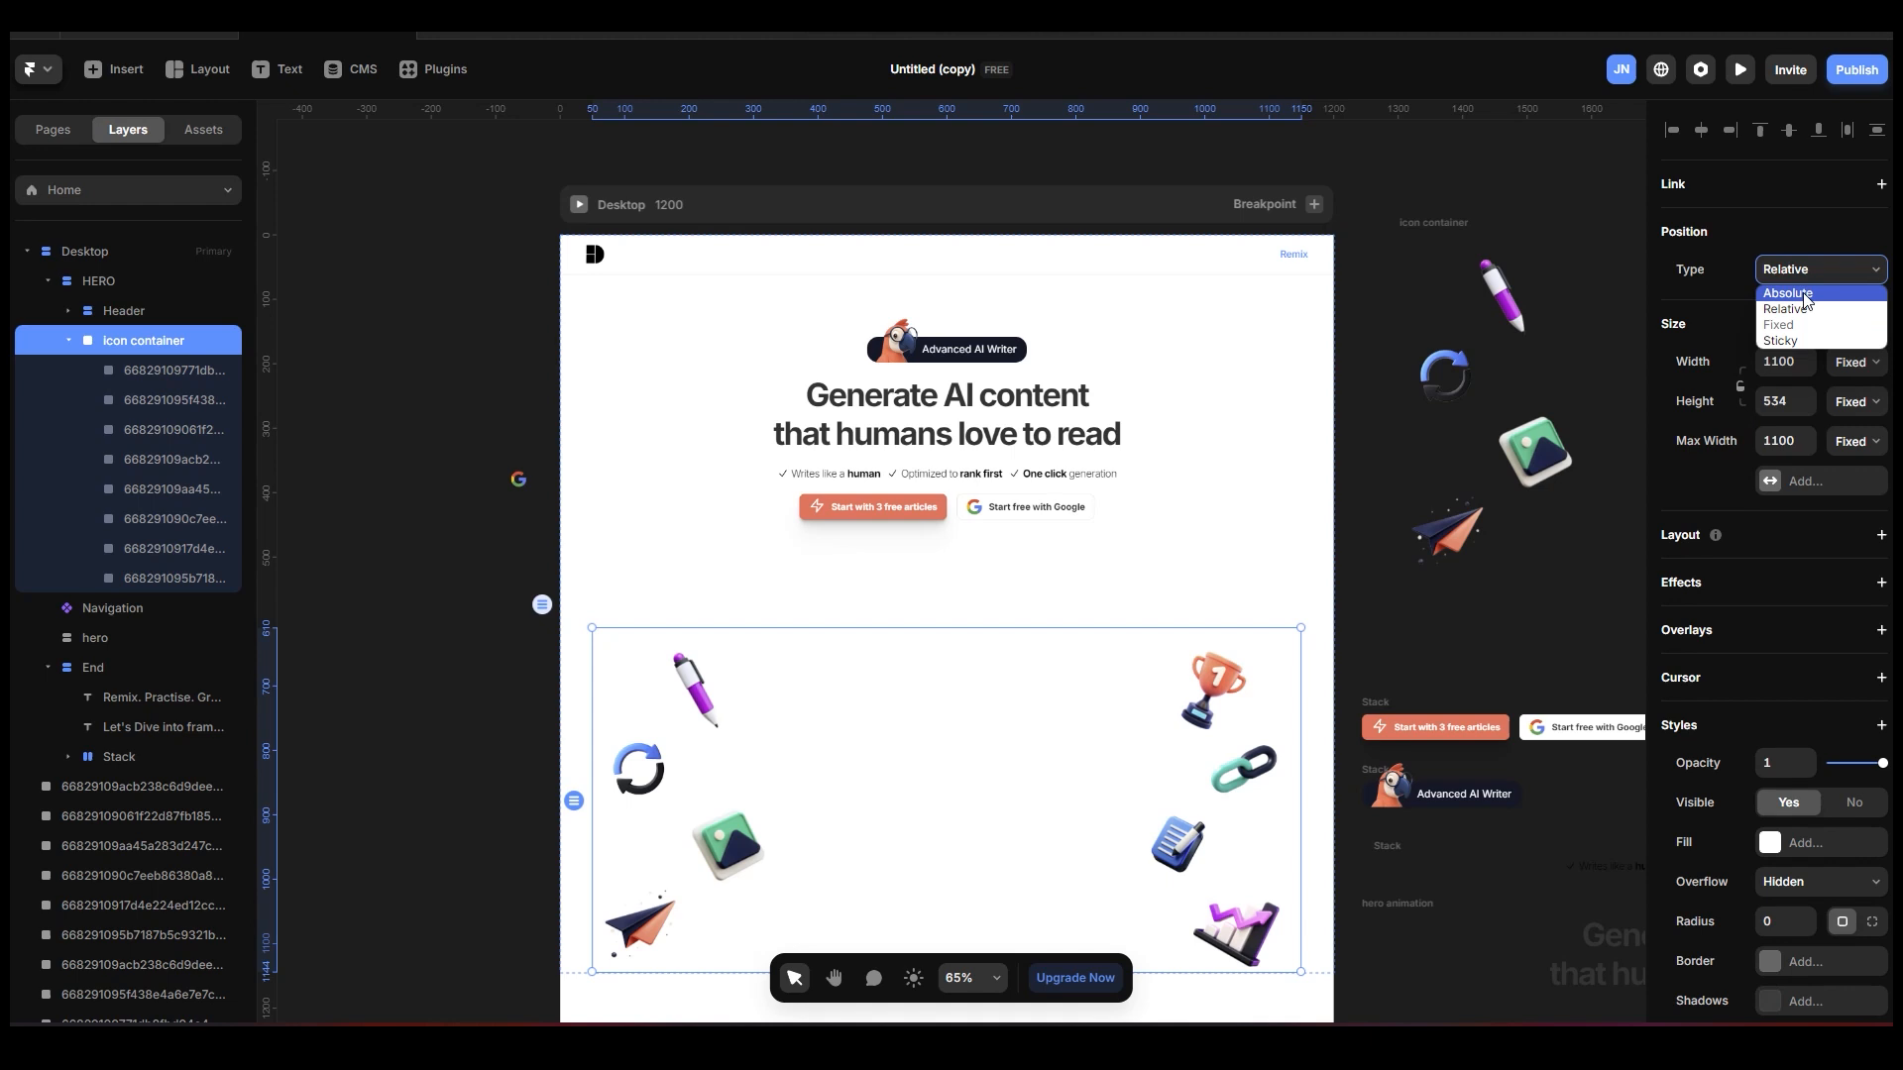
{"action": "left_click", "coordinate": [1804, 294]}
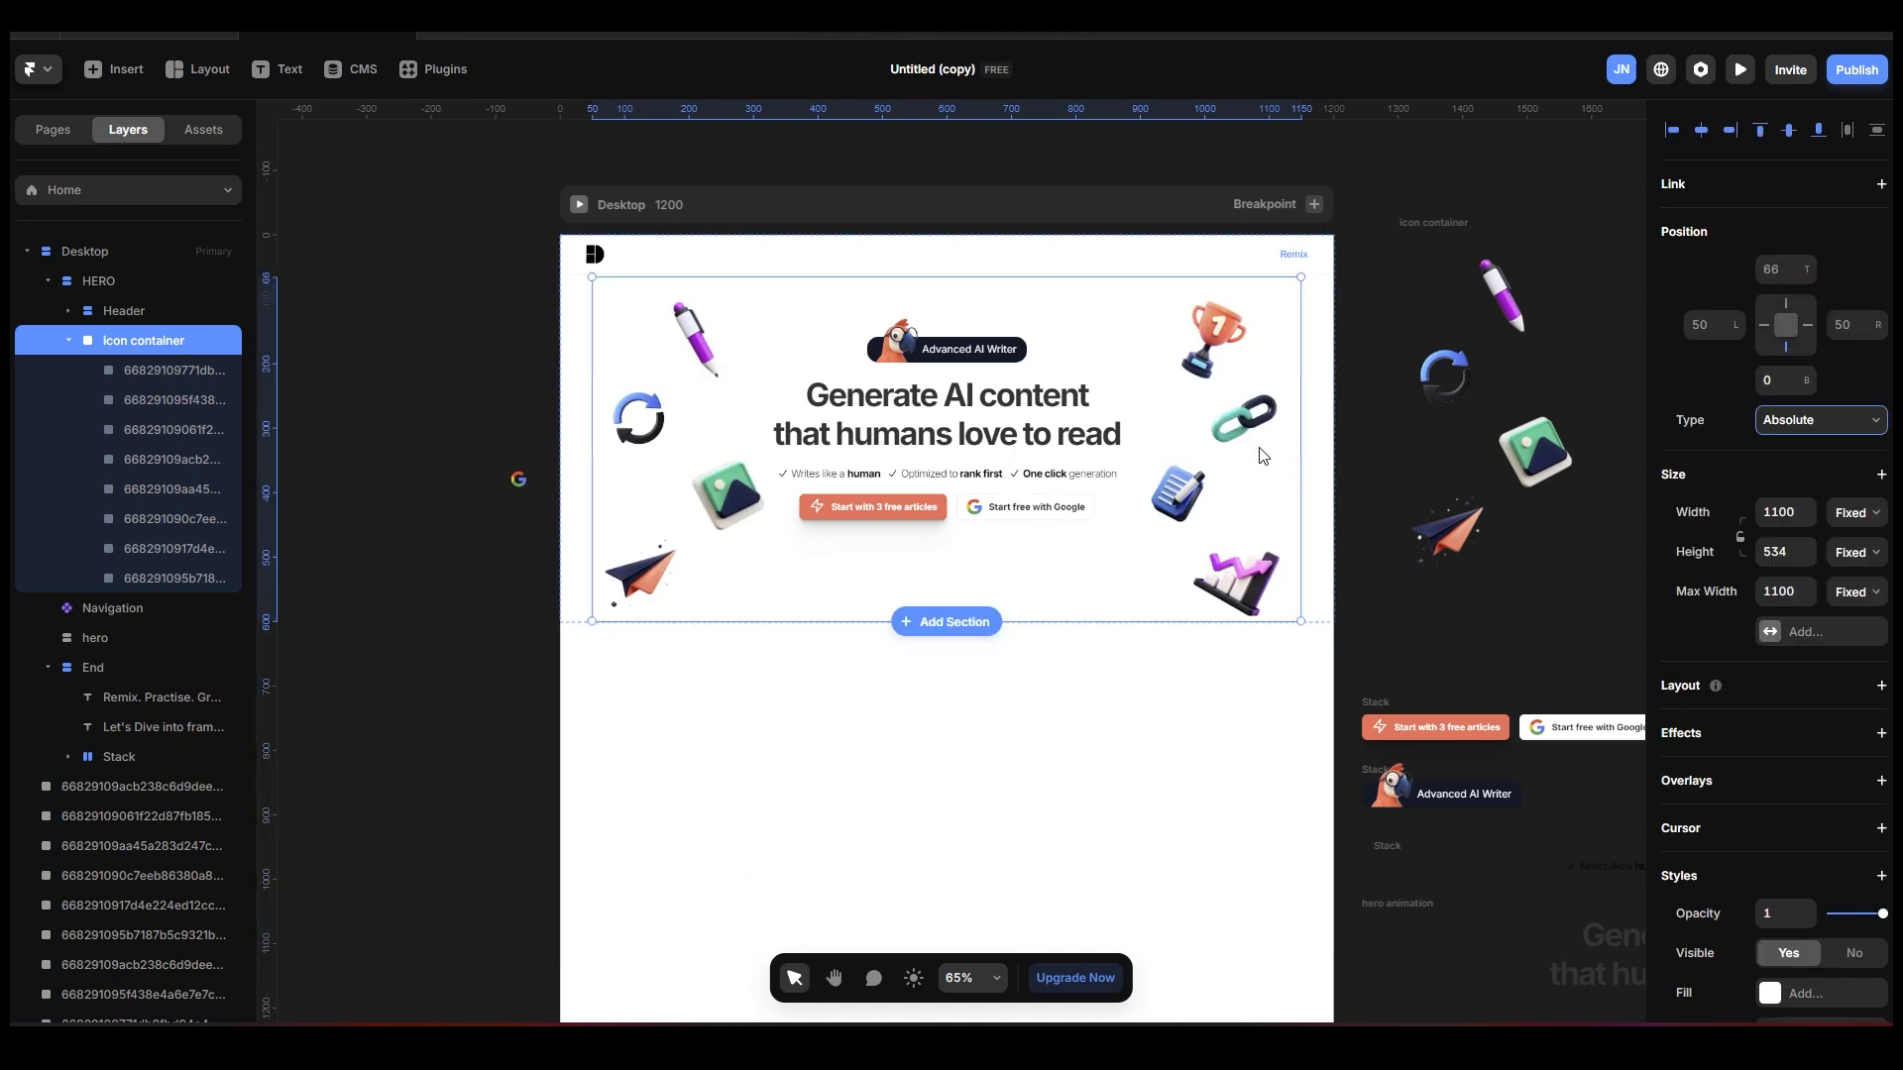
{"action": "left_click", "coordinate": [147, 256]}
{"action": "left_click", "coordinate": [143, 278]}
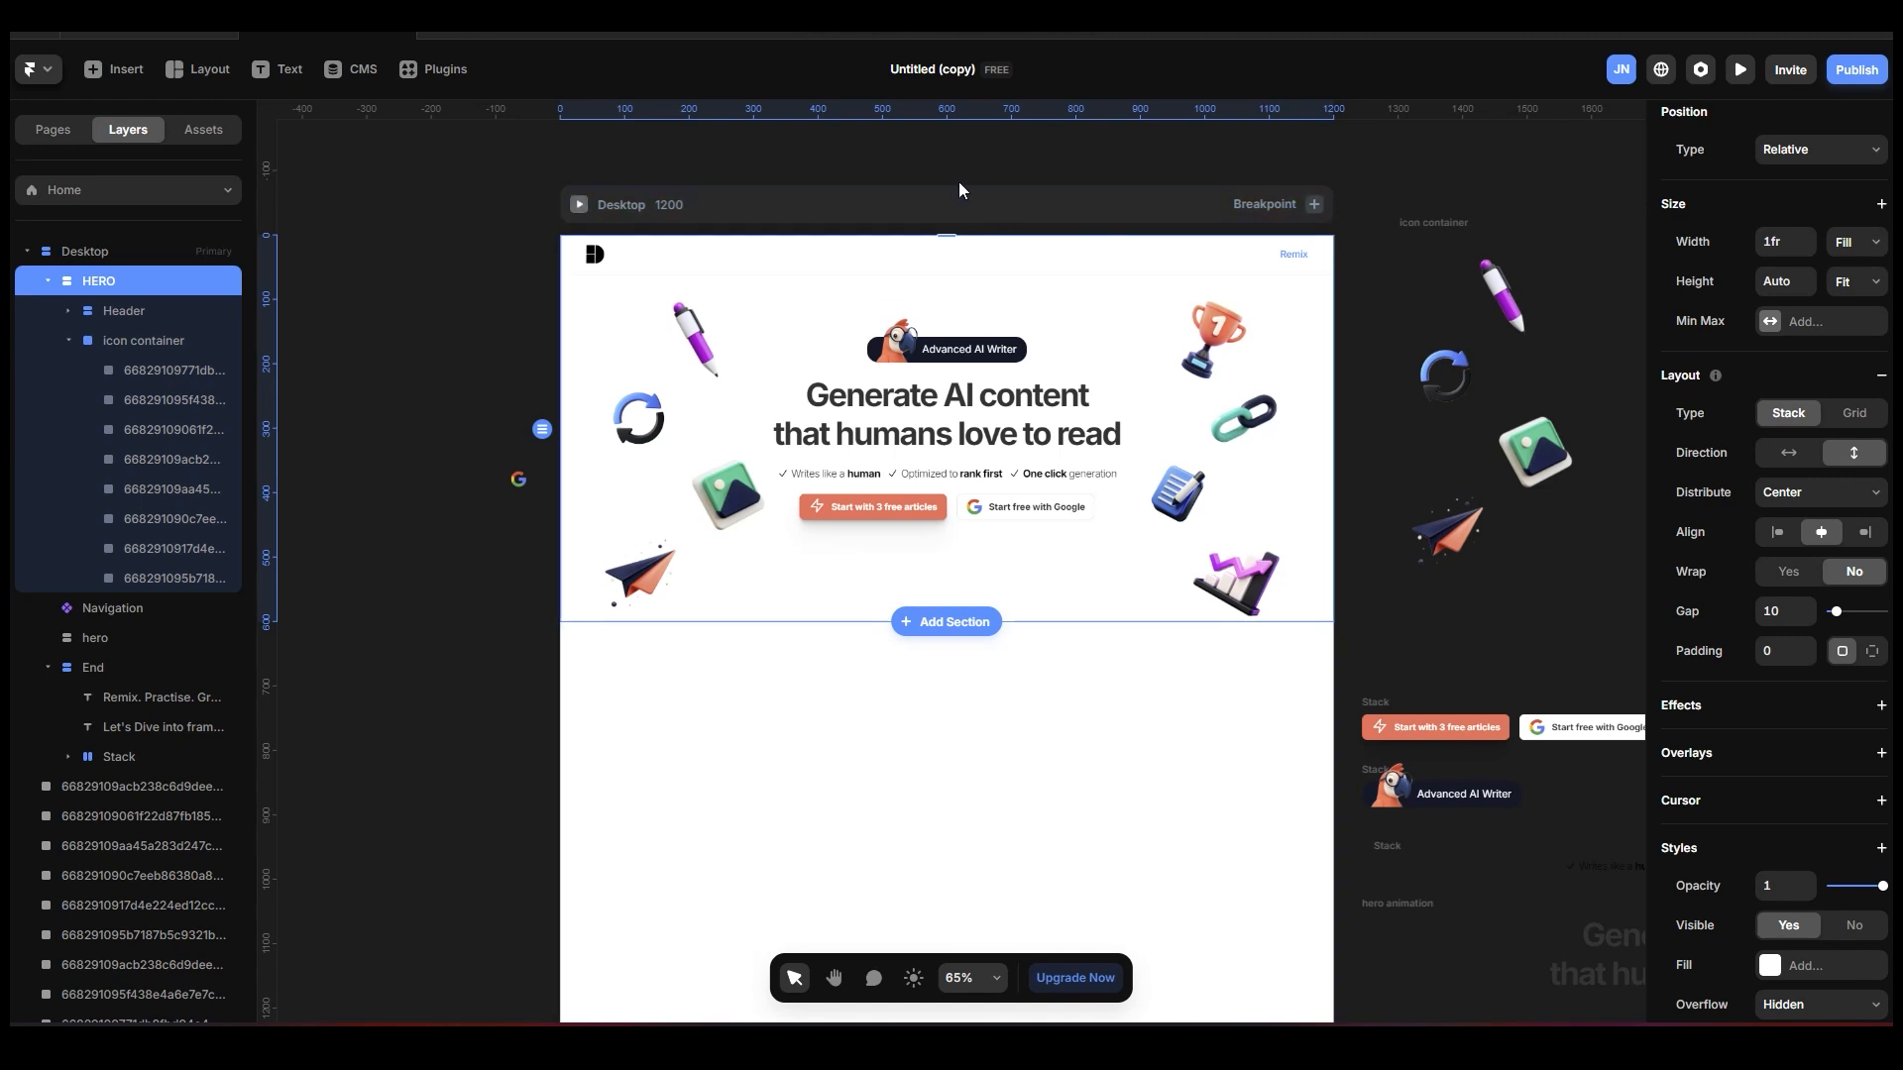
{"action": "left_click", "coordinate": [1489, 169]}
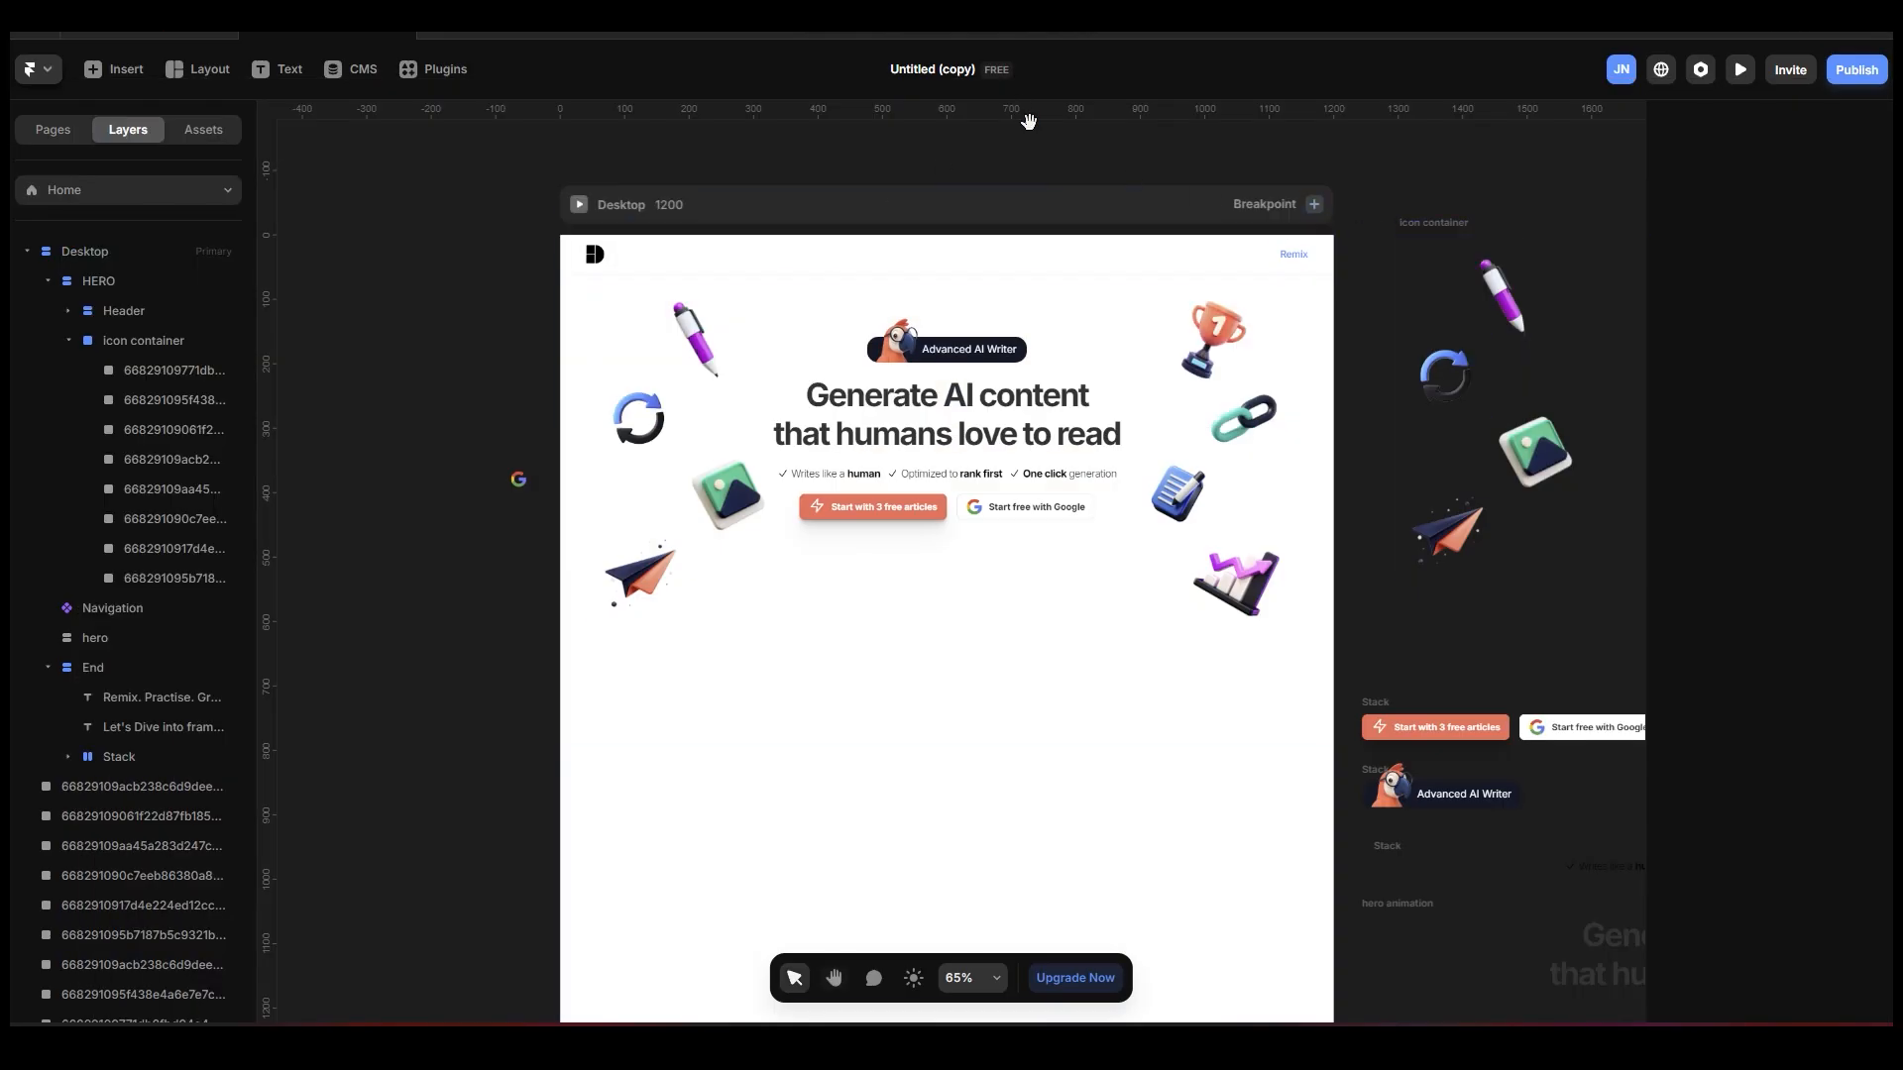
{"action": "left_click_drag", "start_coordinate": [1029, 121], "coordinate": [994, 140]}
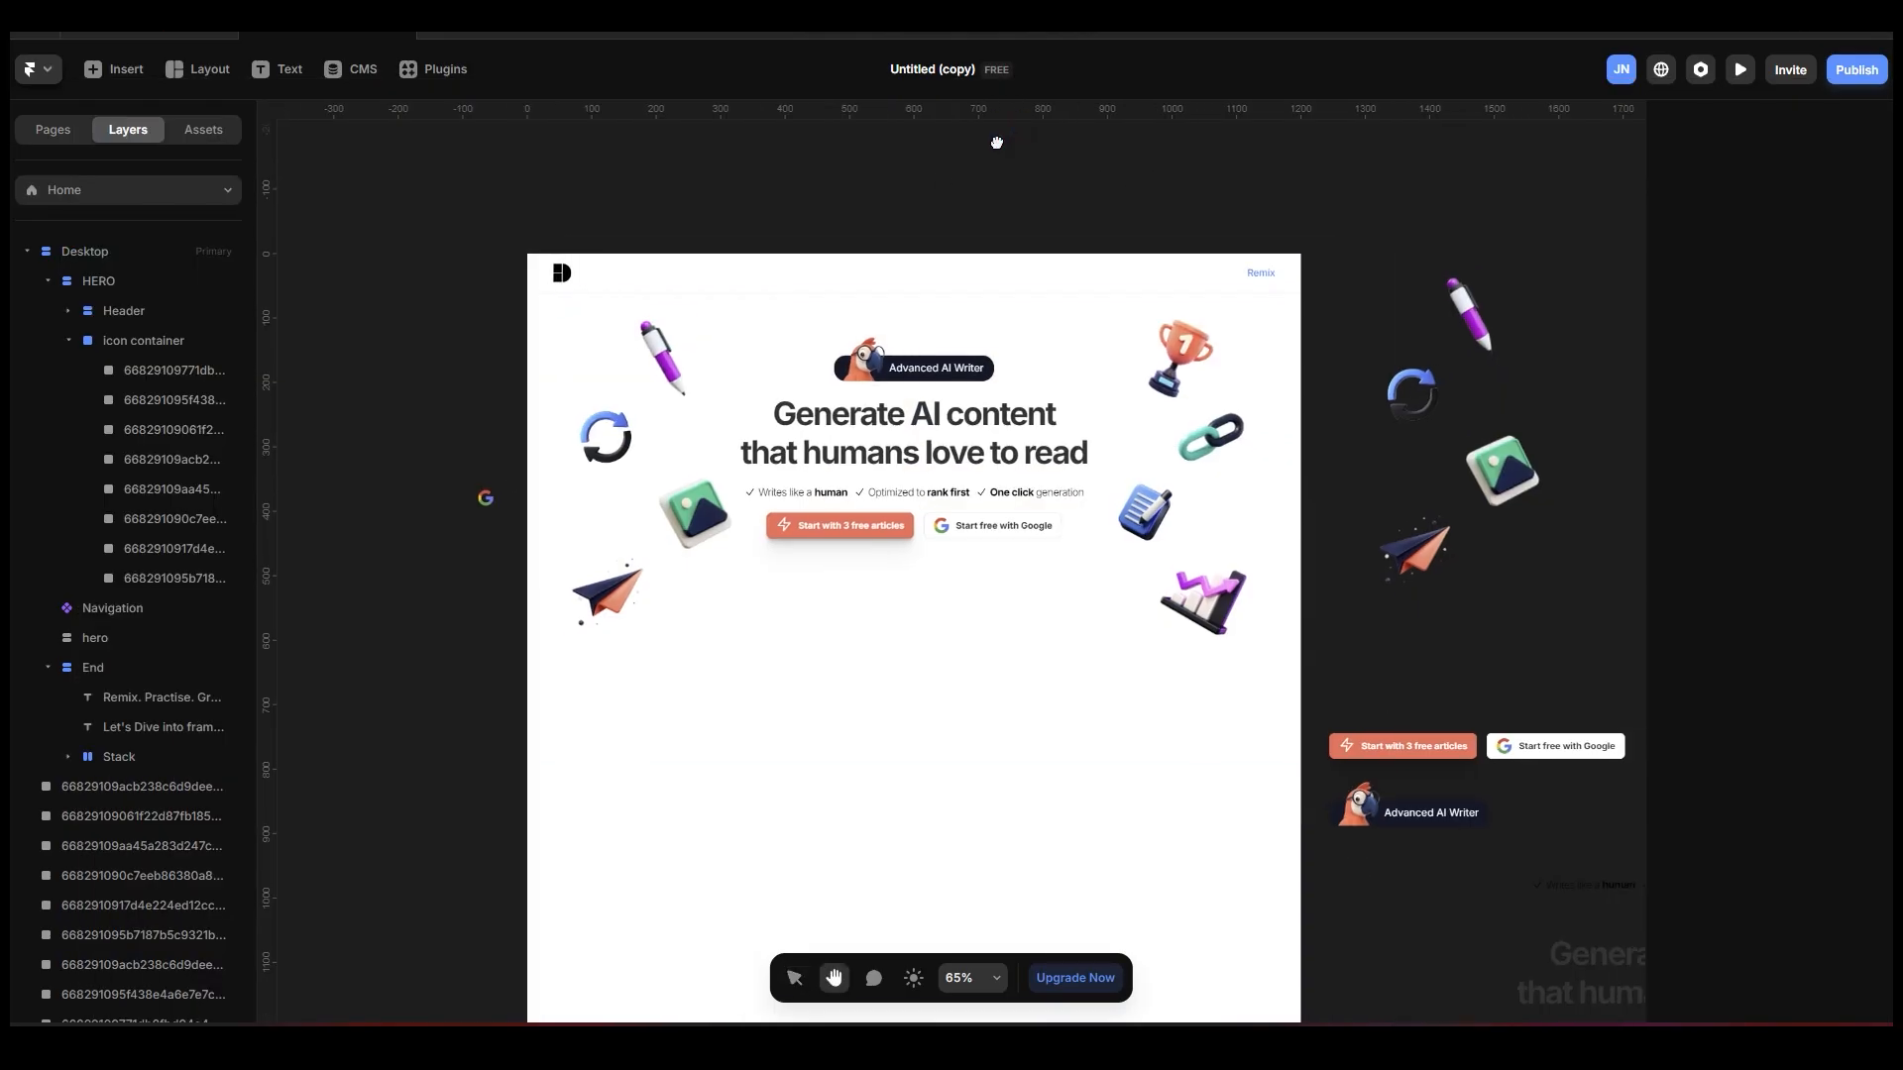
Duplicate the Header section within the HERO stack and collapse the copy's layers.
{"action": "left_click", "coordinate": [535, 604]}
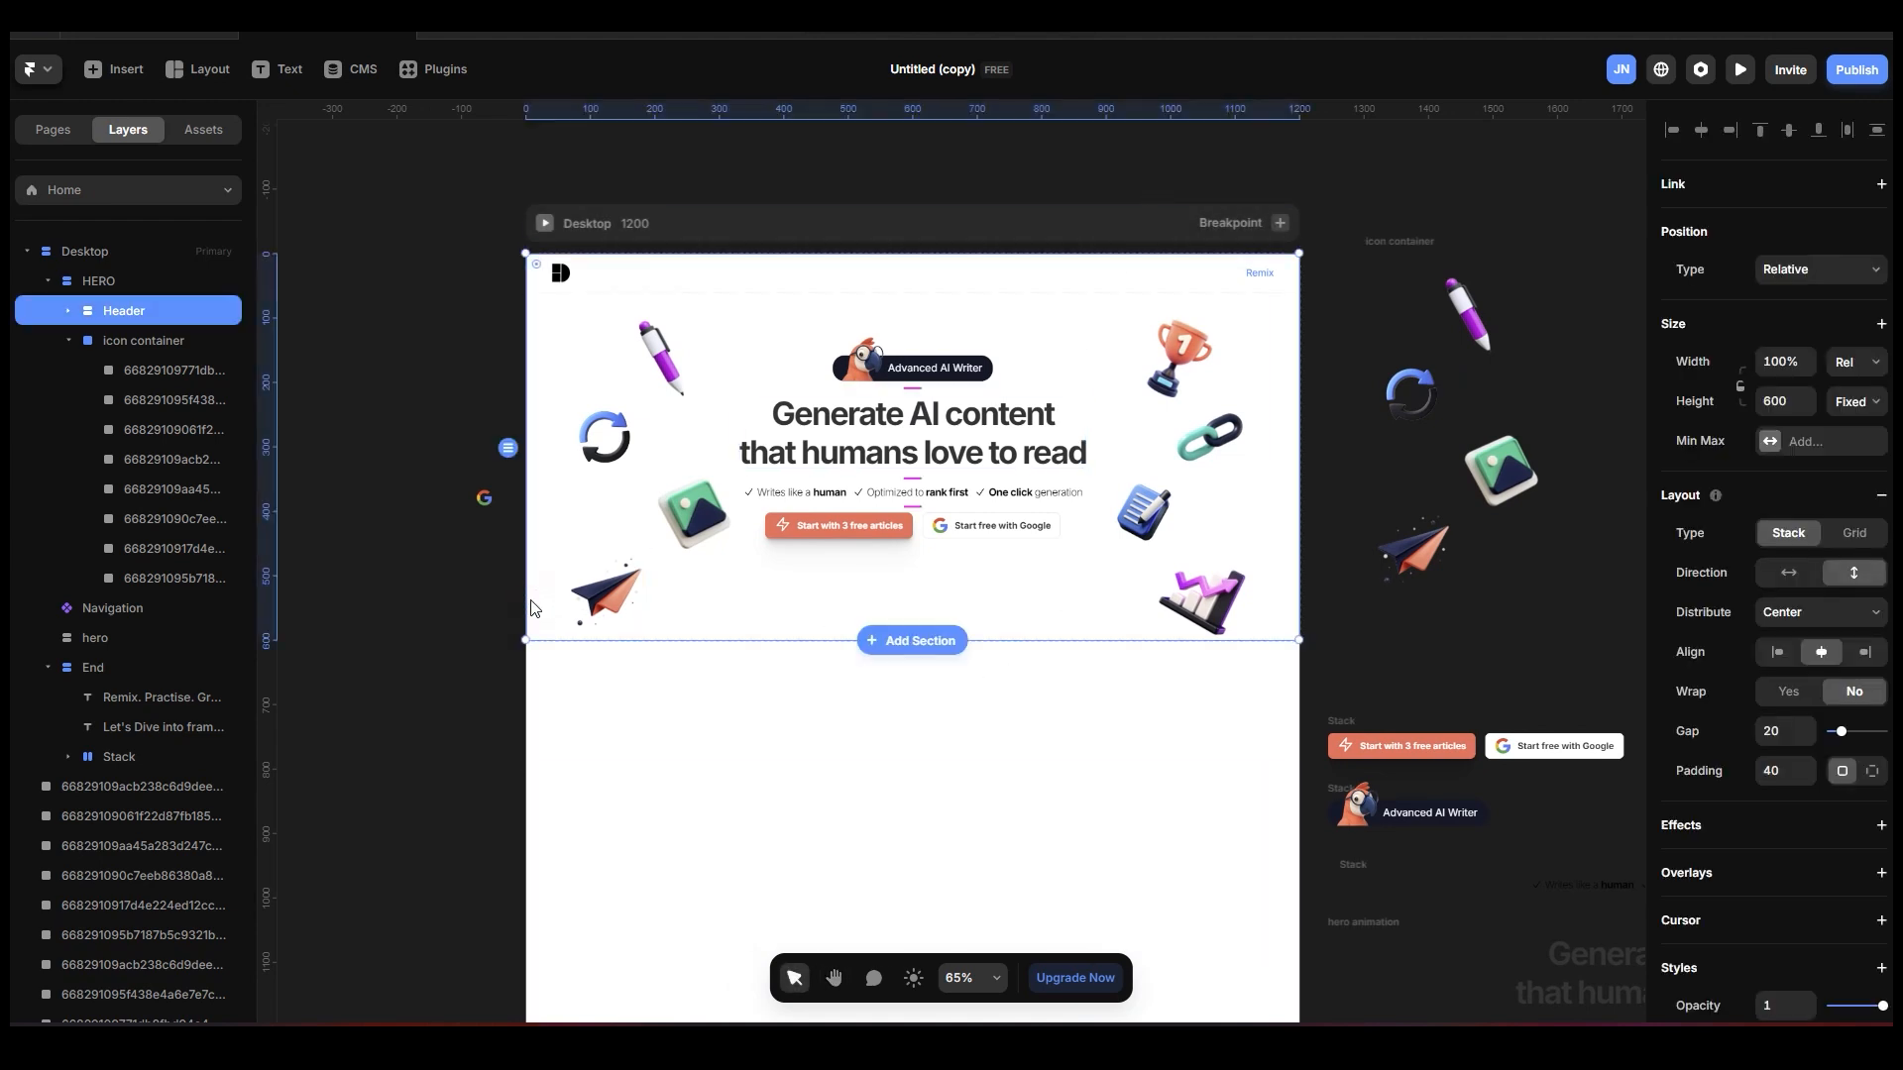
{"action": "left_click", "coordinate": [69, 341]}
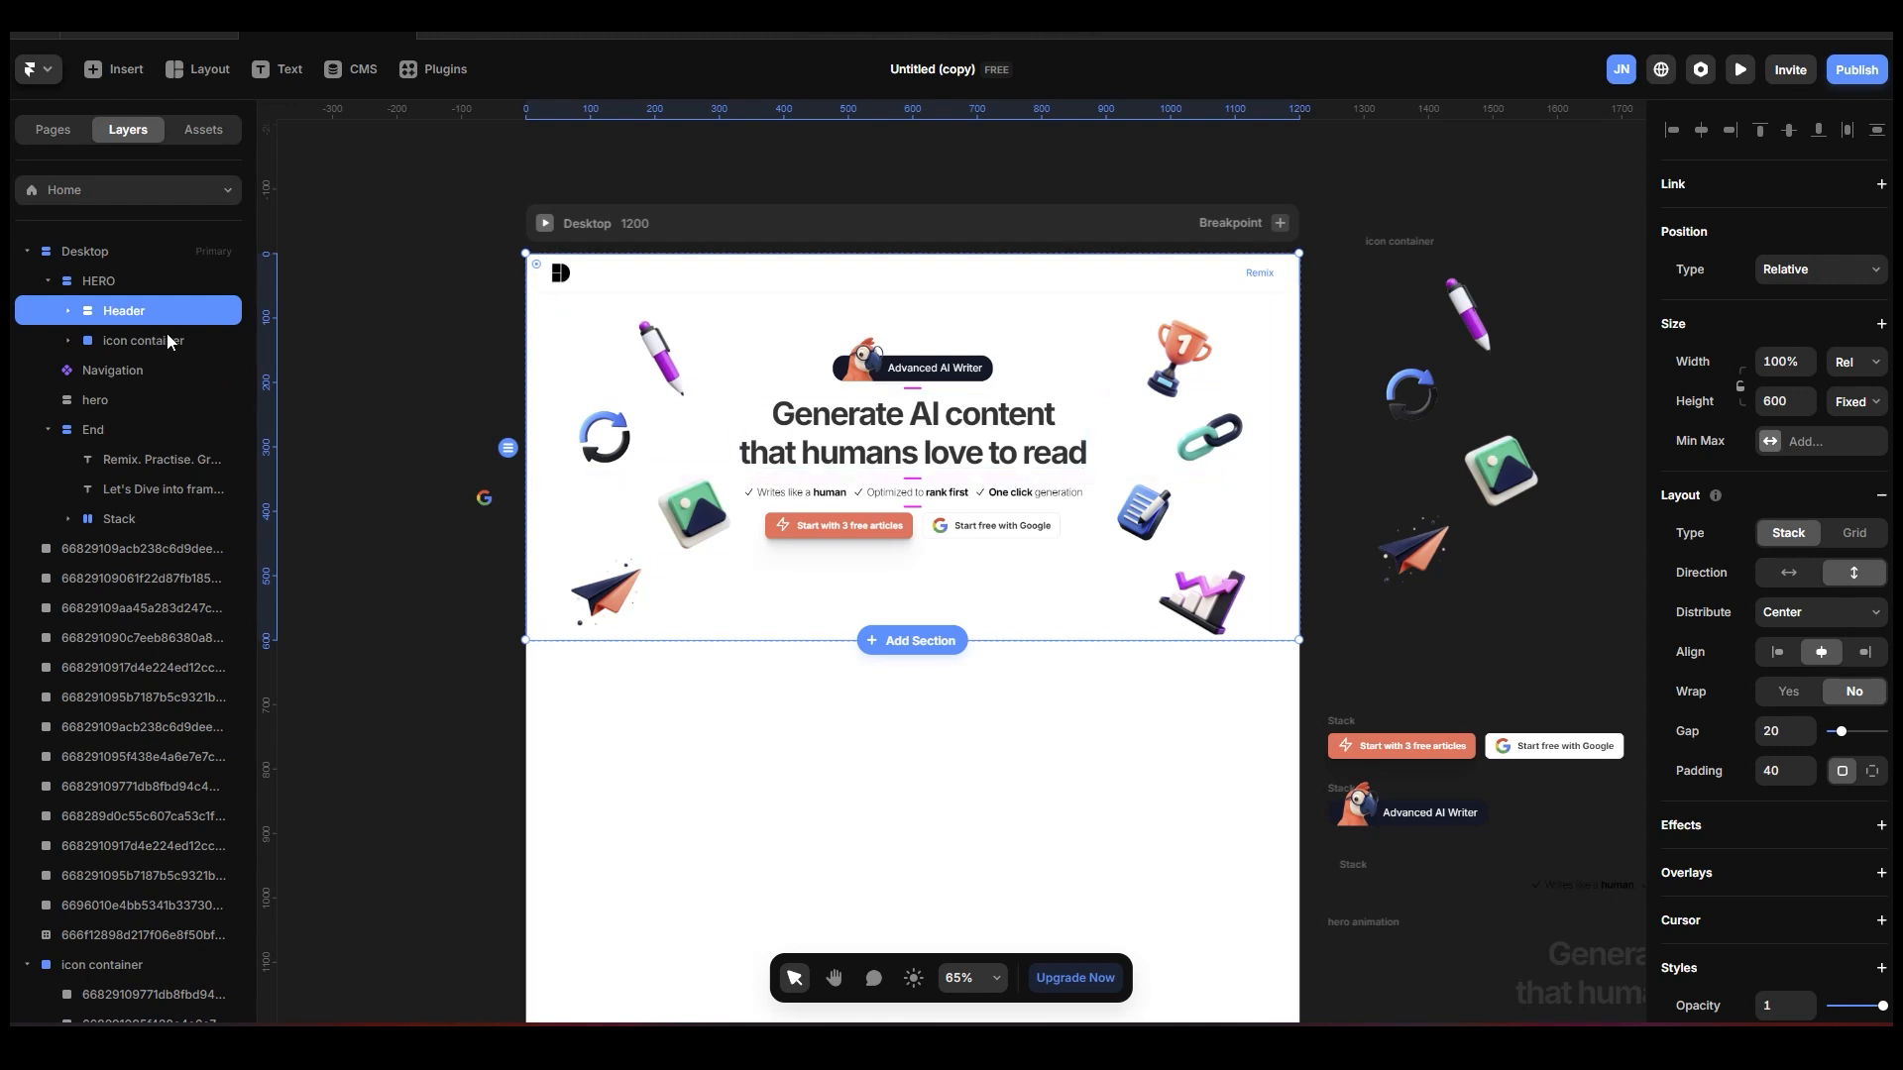
{"action": "key", "text": "ctrl+d"}
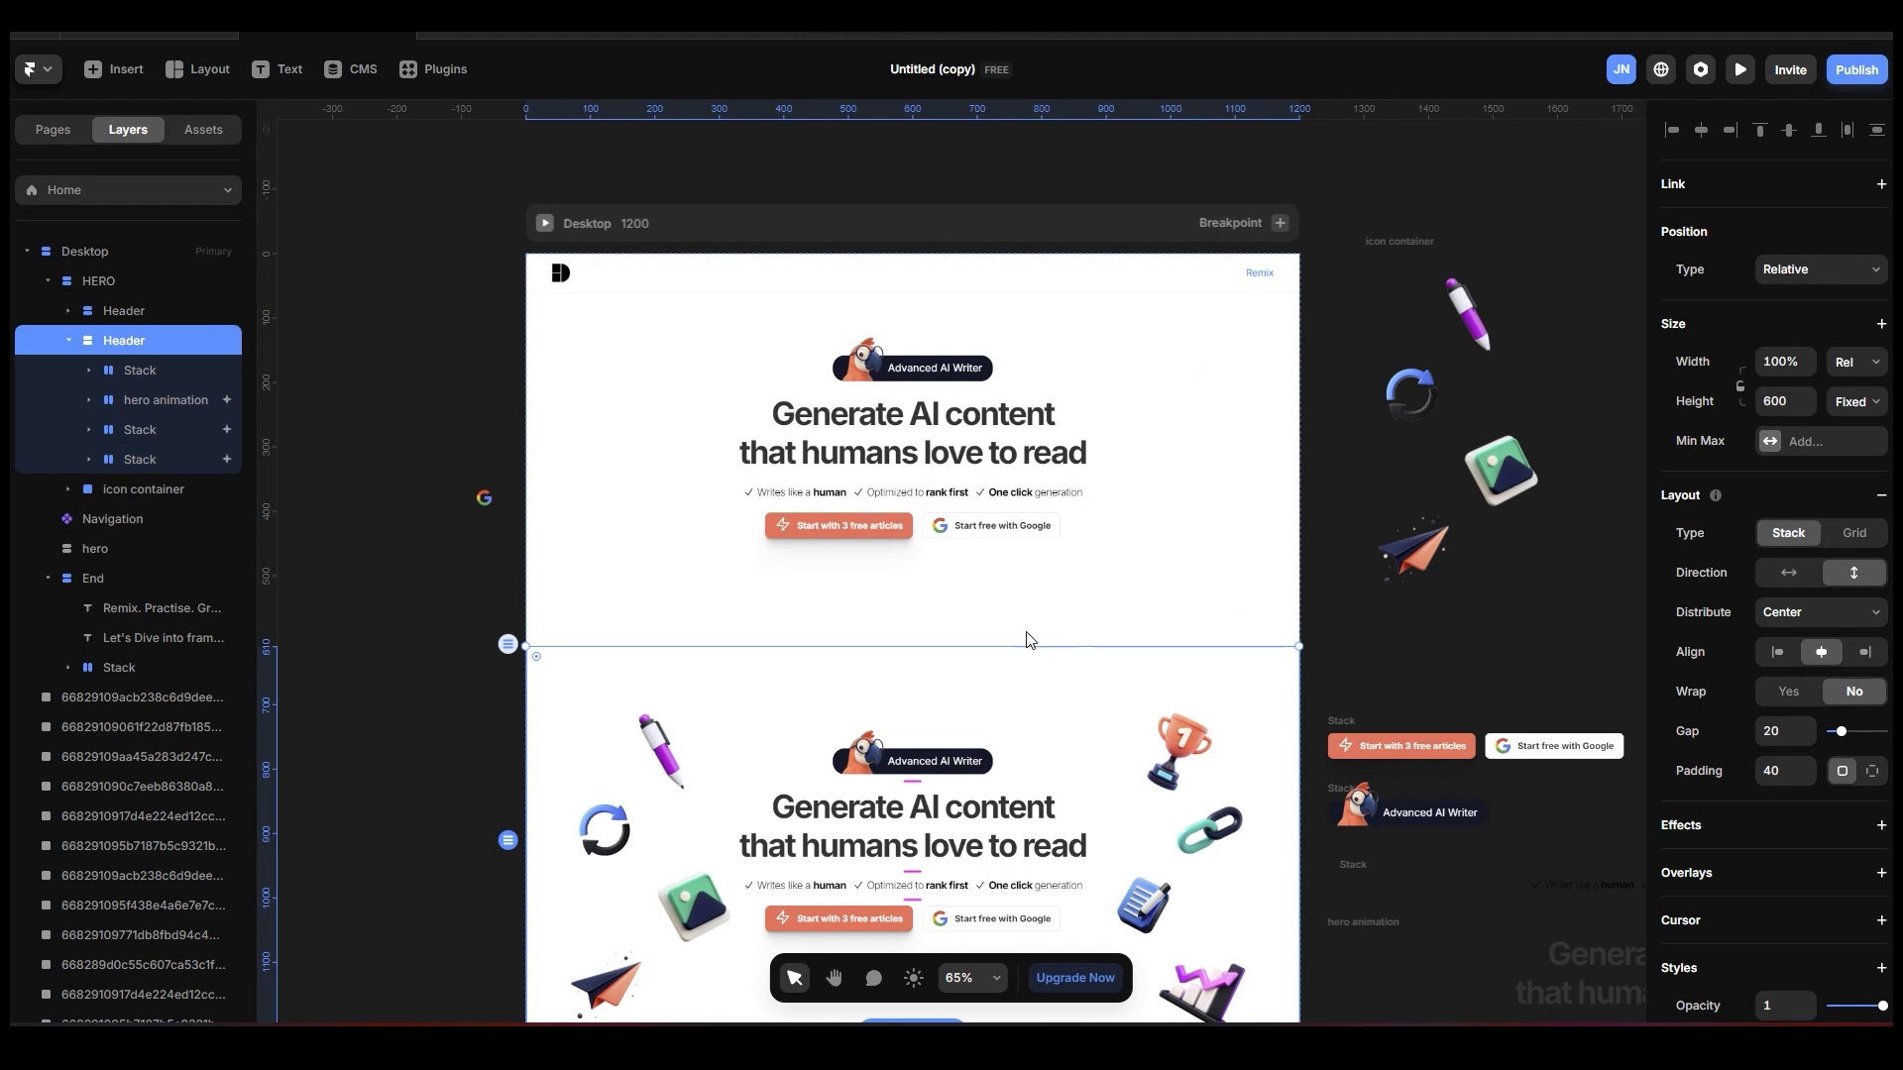
{"action": "left_click", "coordinate": [68, 340]}
{"action": "left_click", "coordinate": [124, 310]}
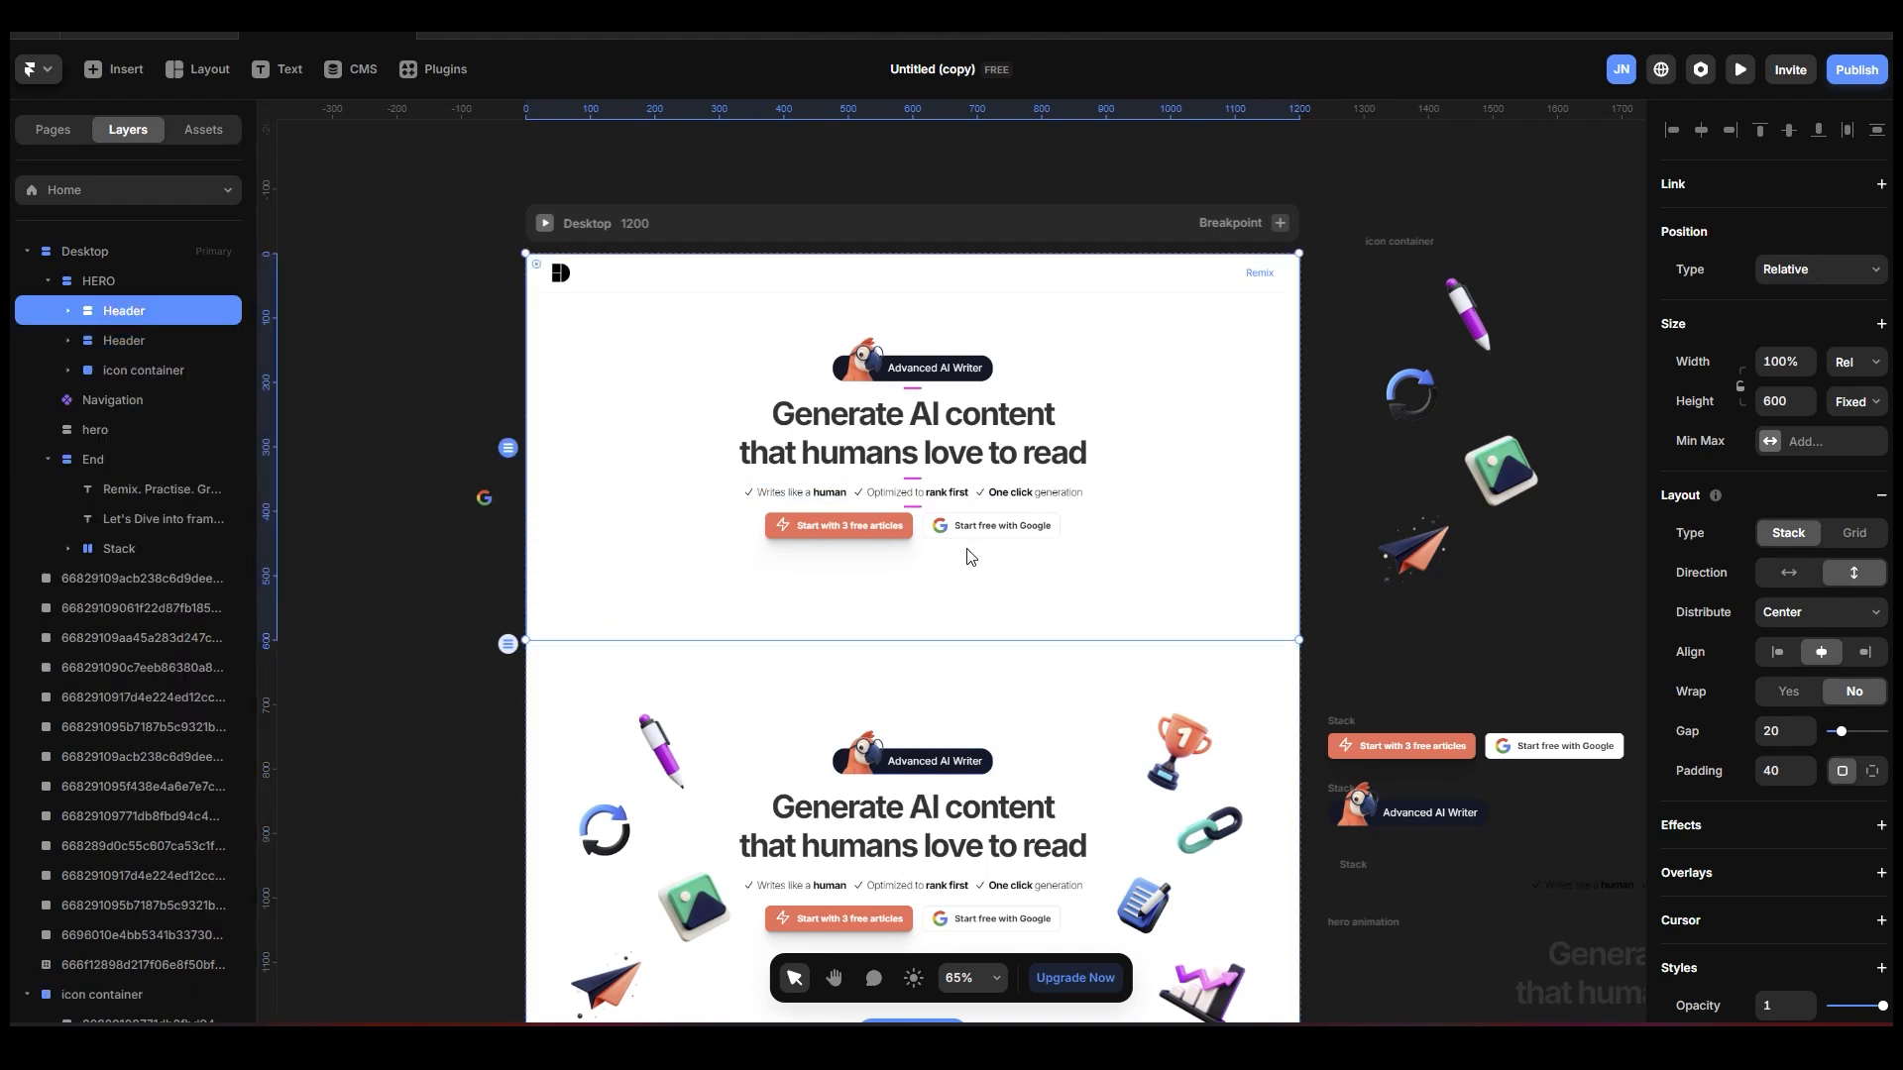
{"action": "scroll", "coordinate": [969, 556], "scroll_direction": "down", "scroll_amount": 2}
{"action": "left_click", "coordinate": [206, 340]}
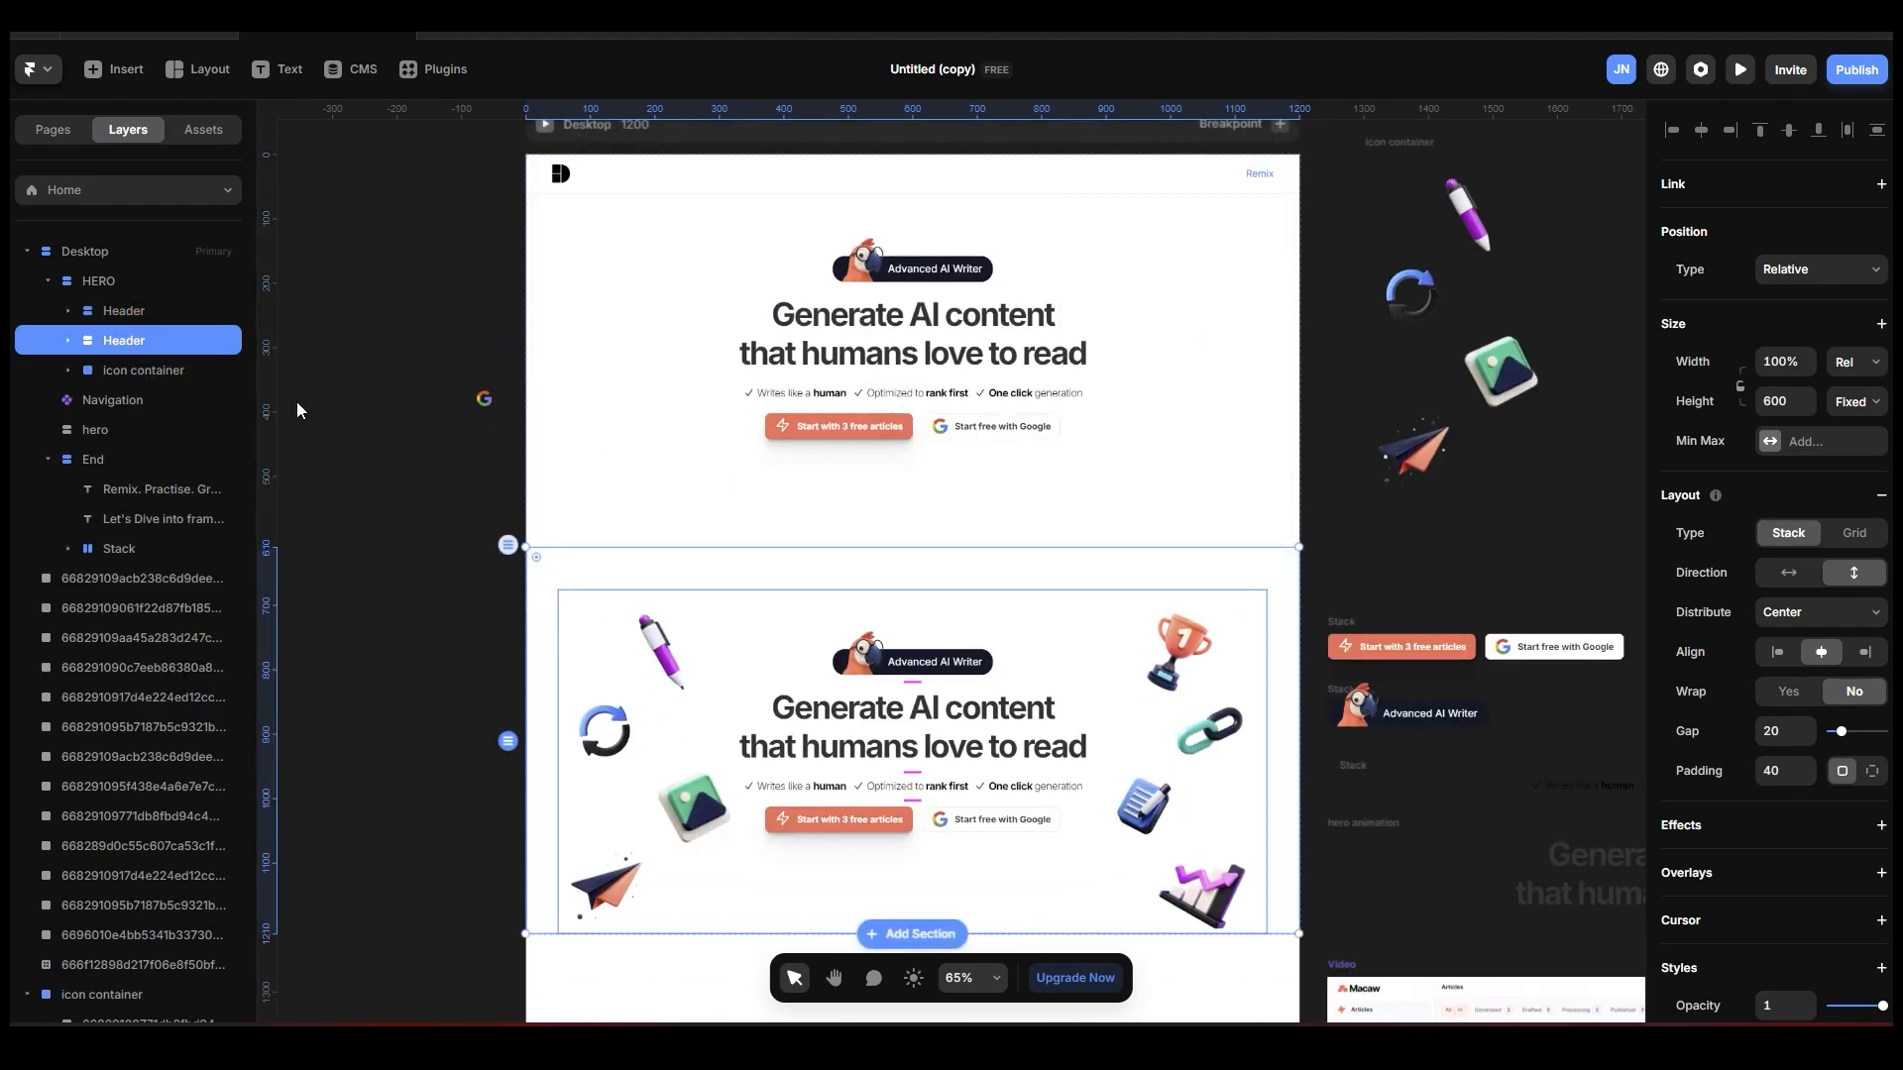
{"action": "scroll", "coordinate": [921, 585], "scroll_direction": "down", "scroll_amount": 3}
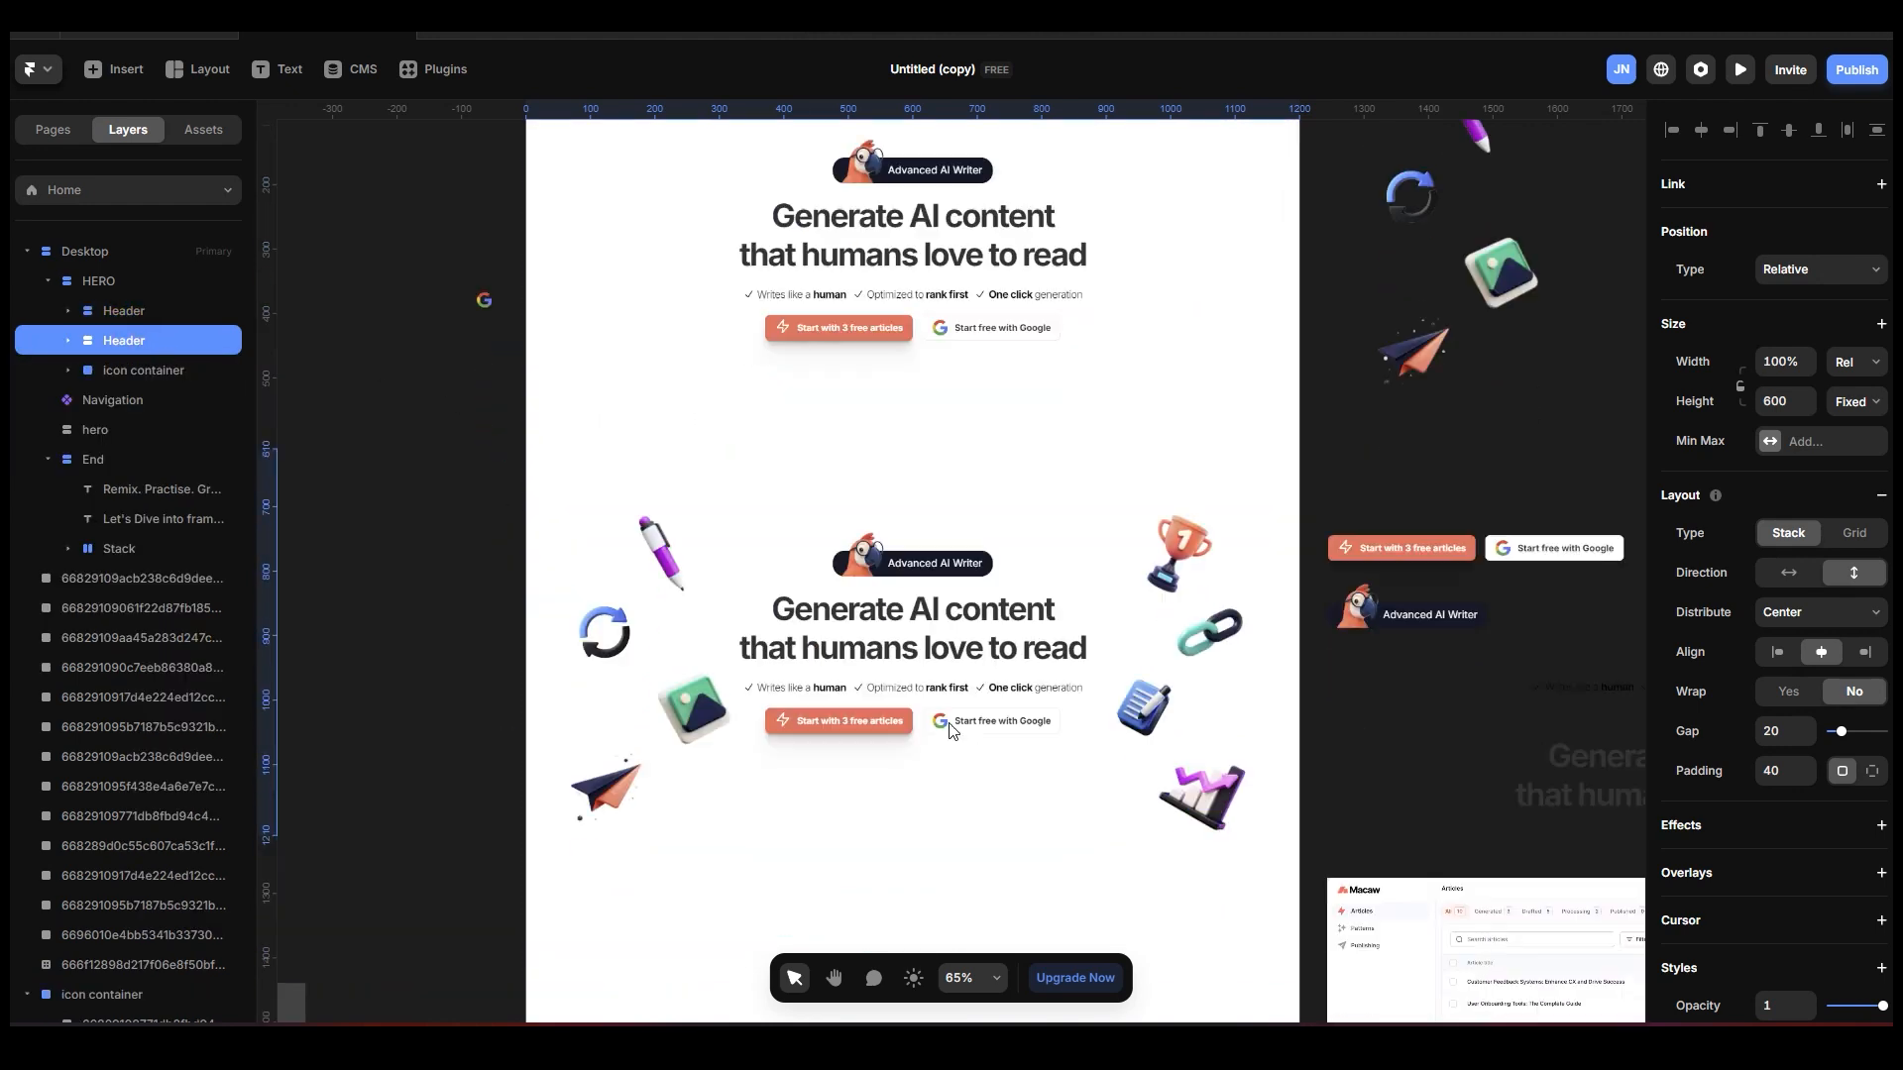
Set the icon container's top offset to 80 and shorten it to a height of about 530, over the first Header section.
{"action": "left_click", "coordinate": [922, 584]}
{"action": "scroll", "coordinate": [922, 585], "scroll_direction": "up", "scroll_amount": 3}
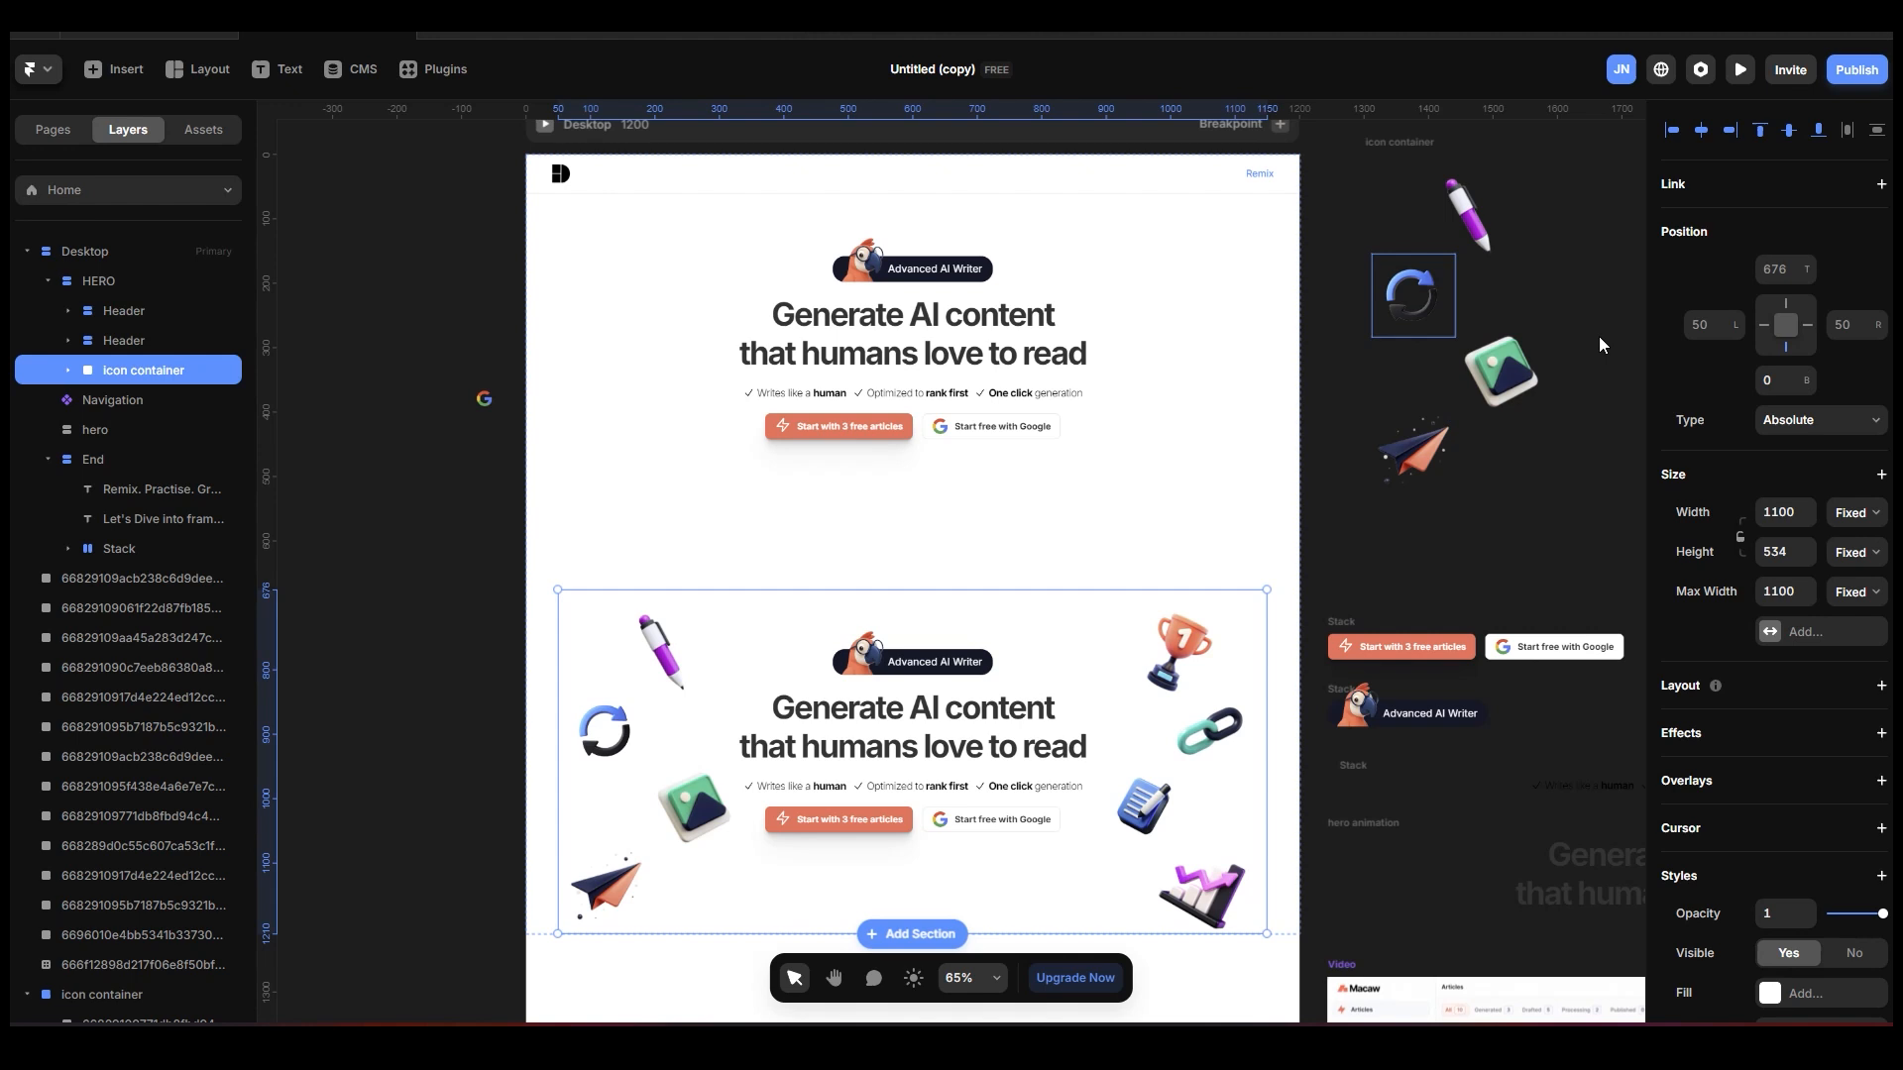
{"action": "left_click", "coordinate": [1790, 263]}
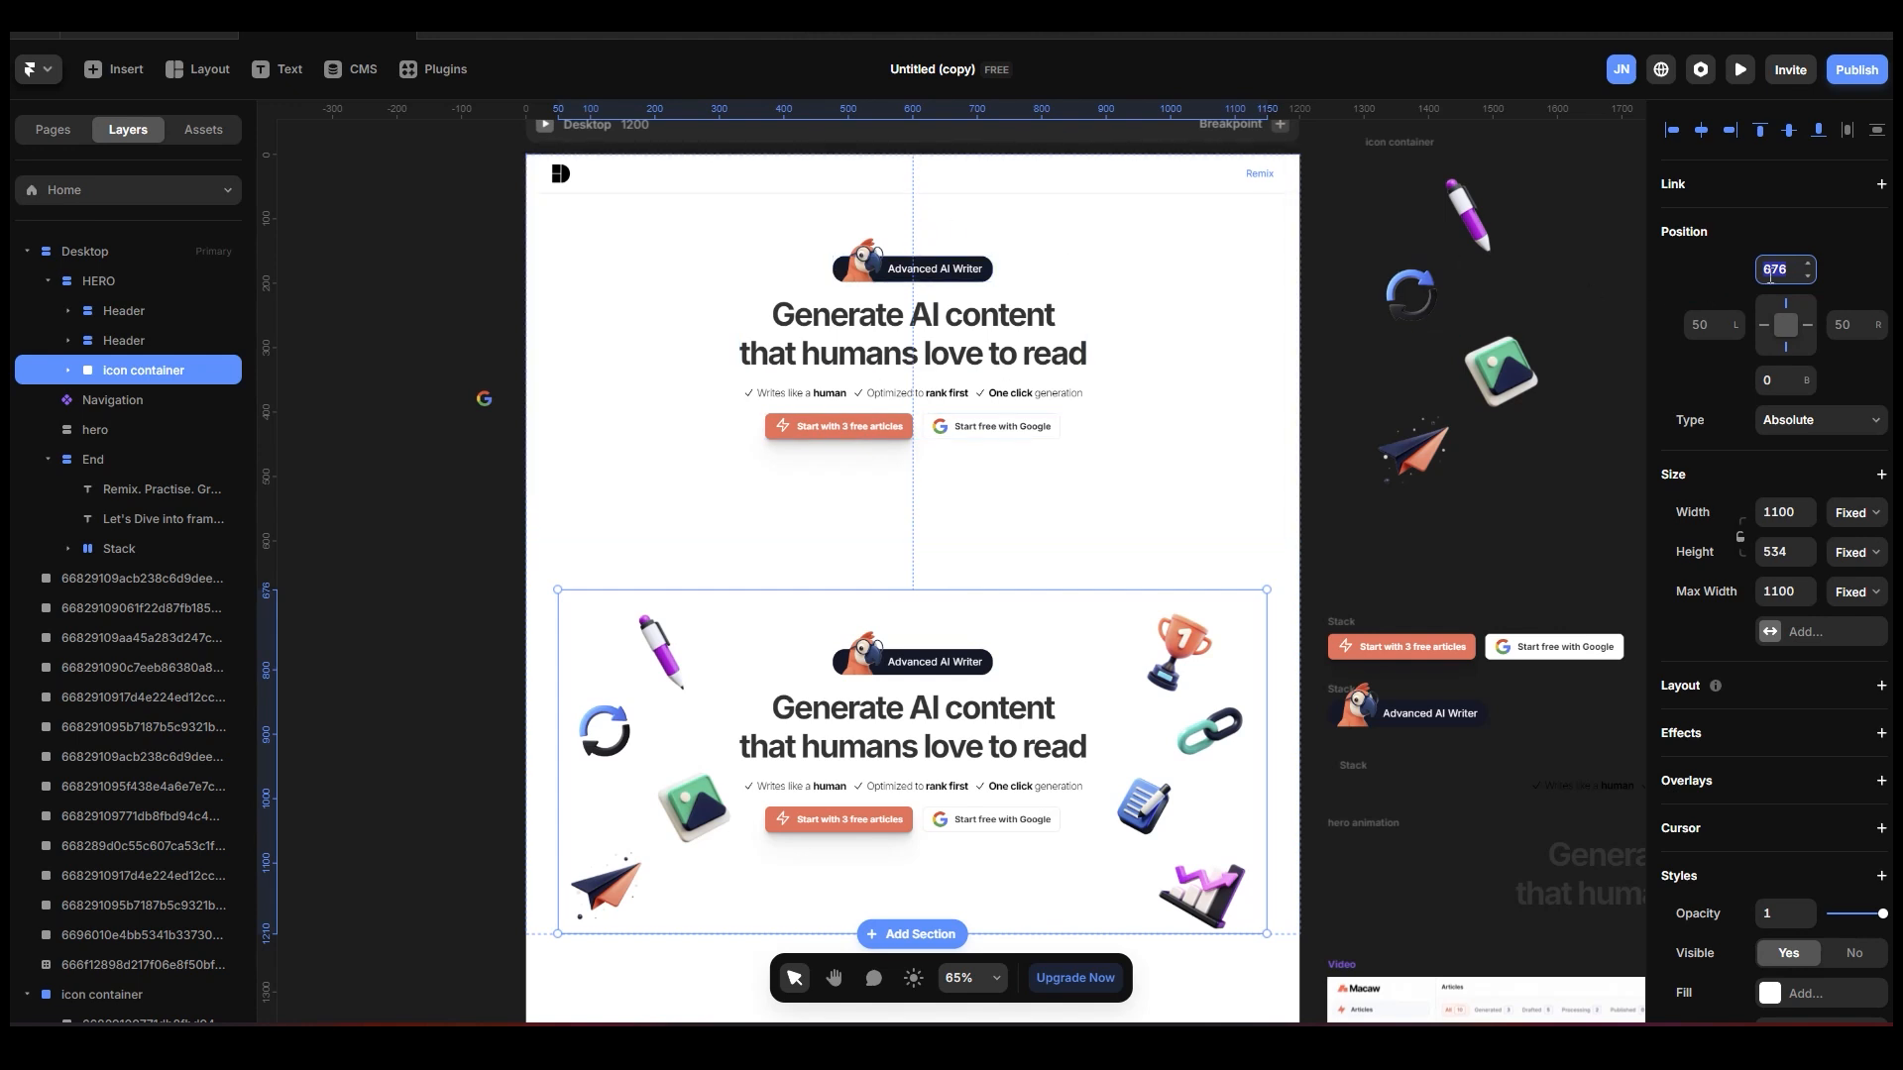
{"action": "type", "text": "0"}
{"action": "key", "text": "Return"}
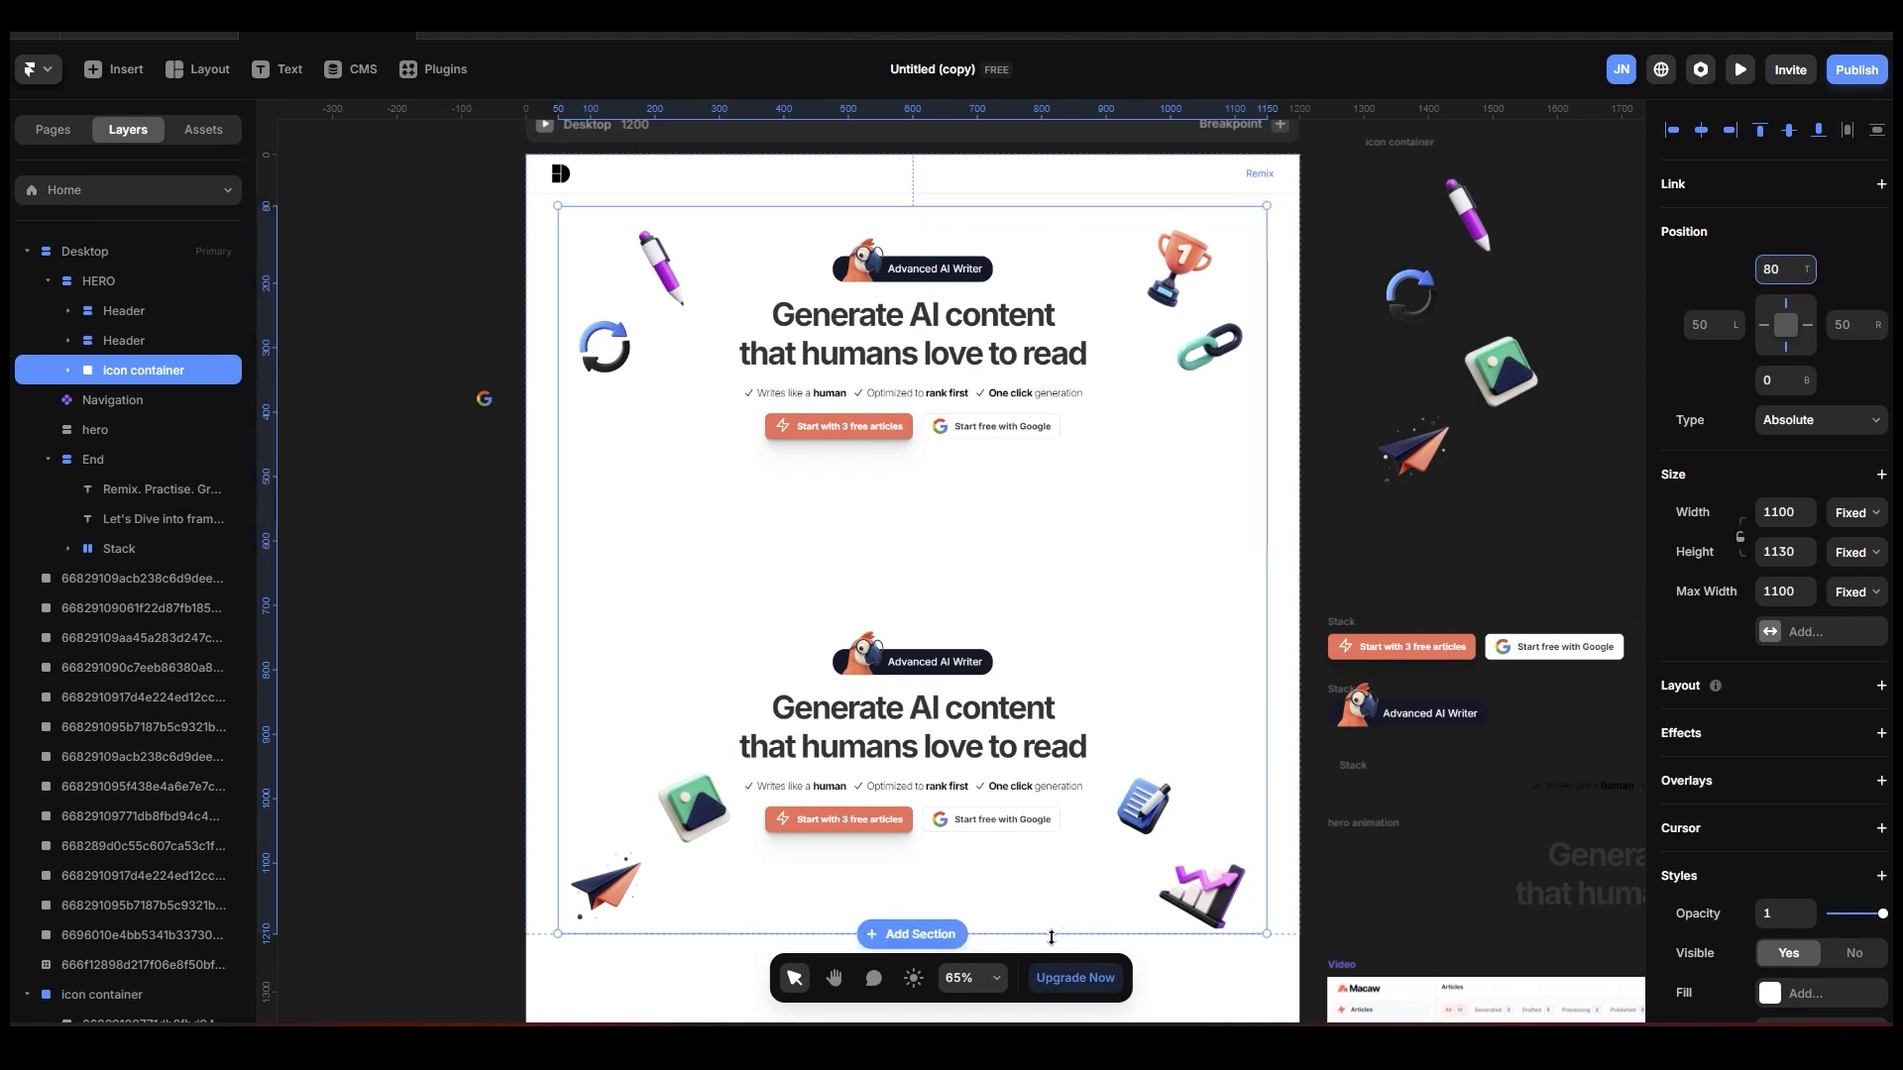
{"action": "left_click_drag", "start_coordinate": [1052, 937], "coordinate": [1031, 550]}
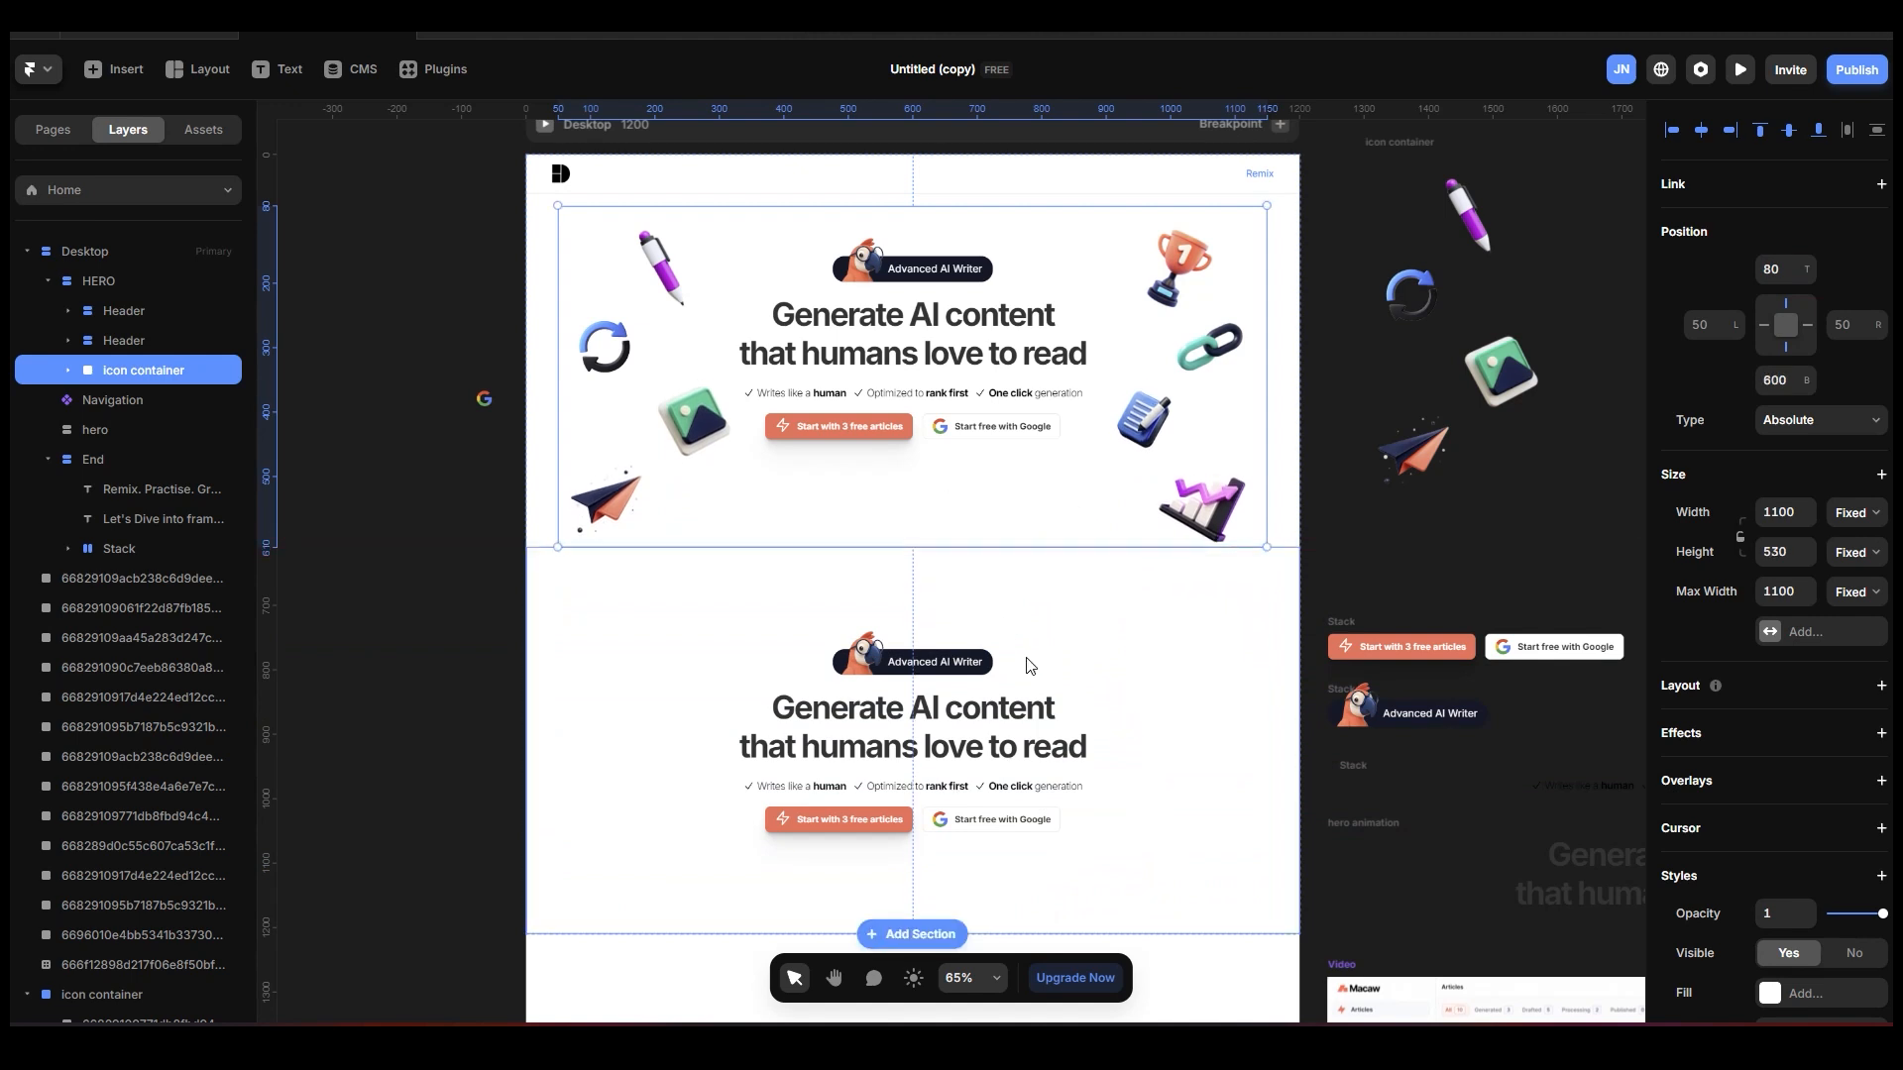
Rename the duplicated Header section as "Video section".
{"action": "left_click", "coordinate": [172, 340]}
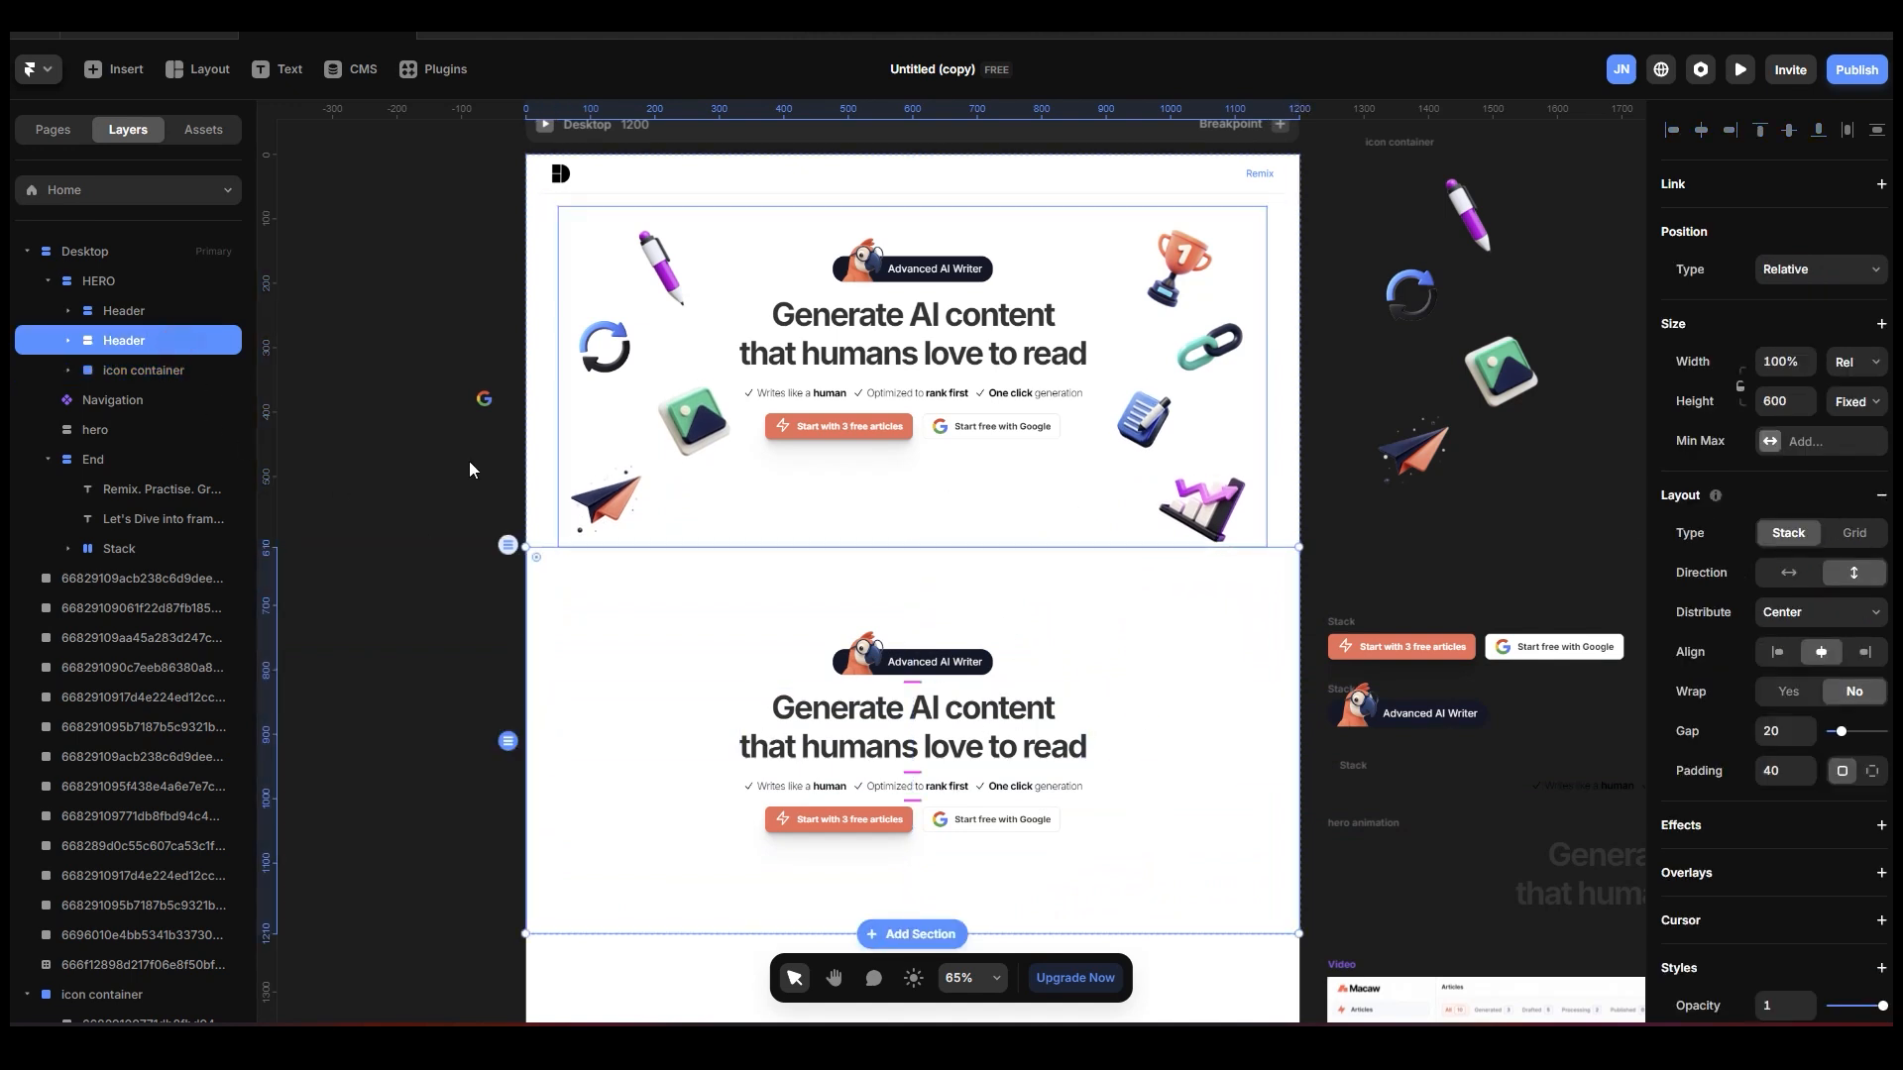
{"action": "double_click", "coordinate": [150, 341]}
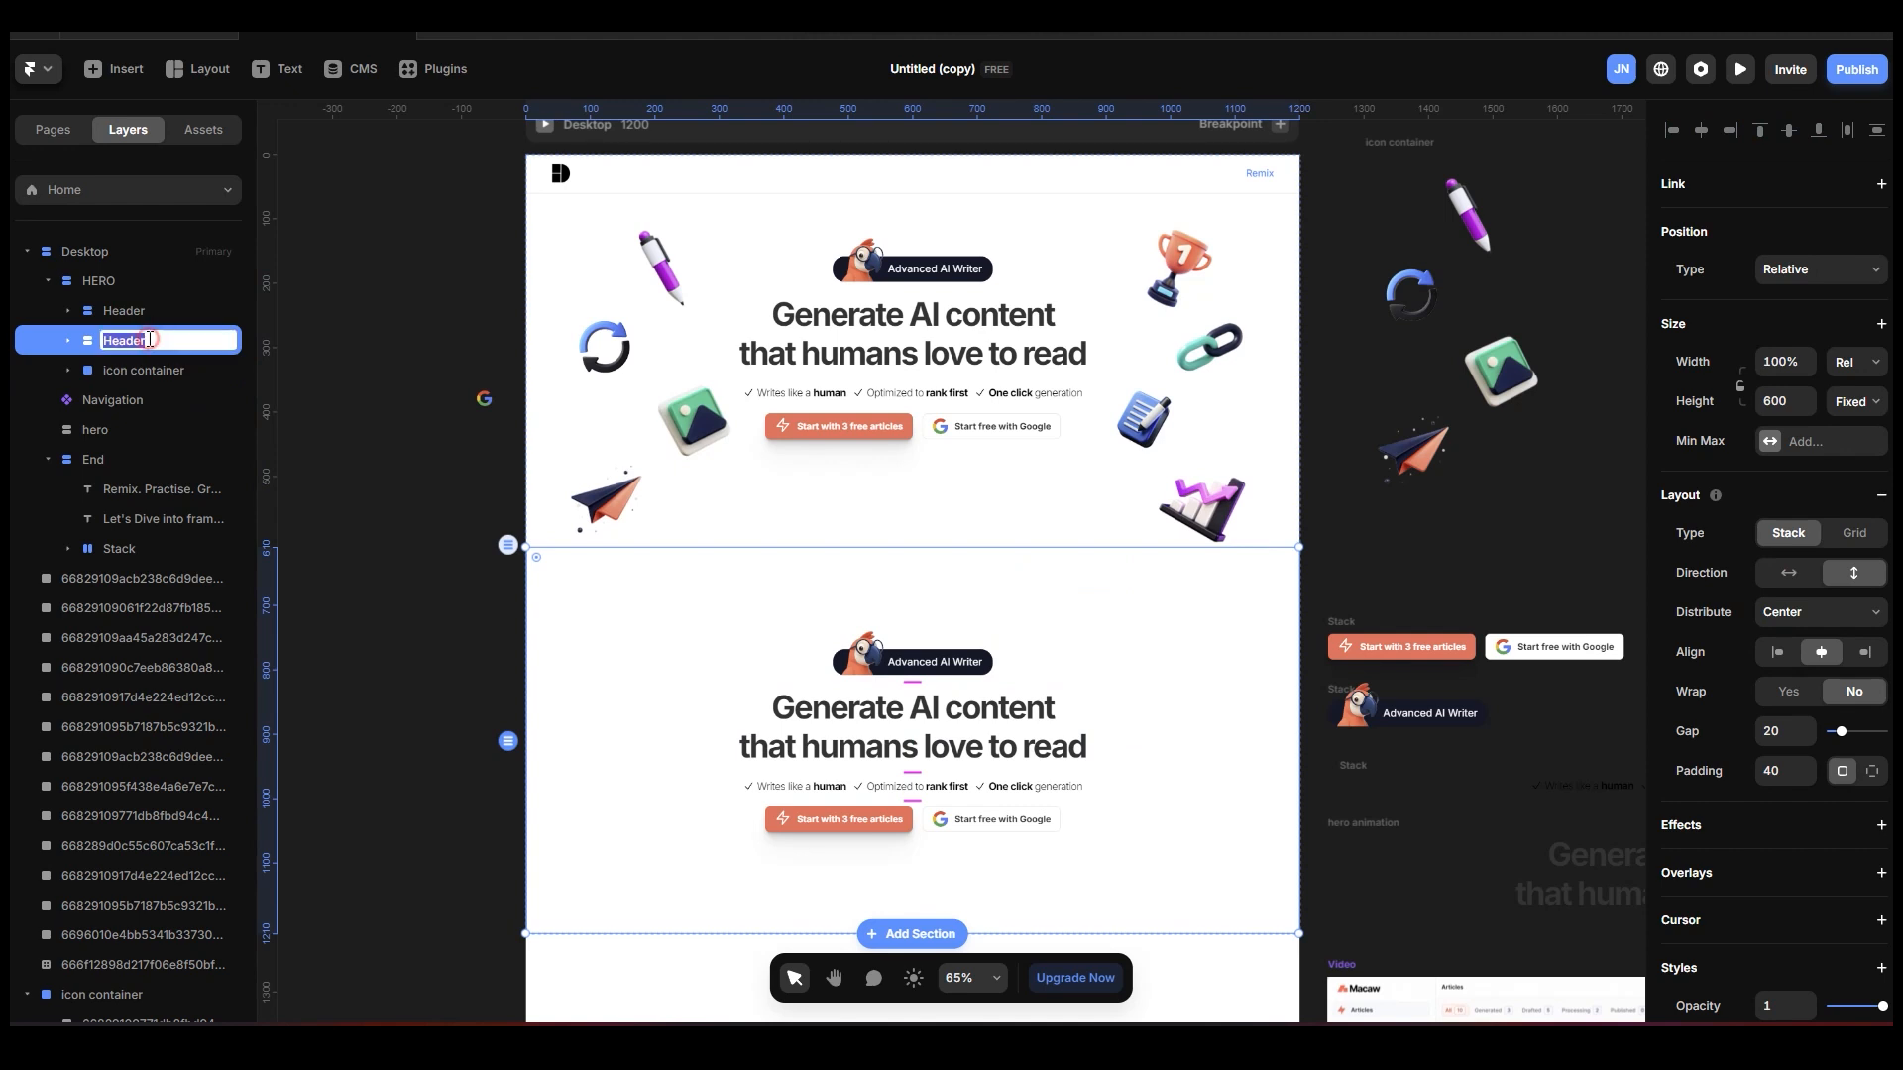
{"action": "type", "text": "Video section"}
{"action": "key", "text": "Return"}
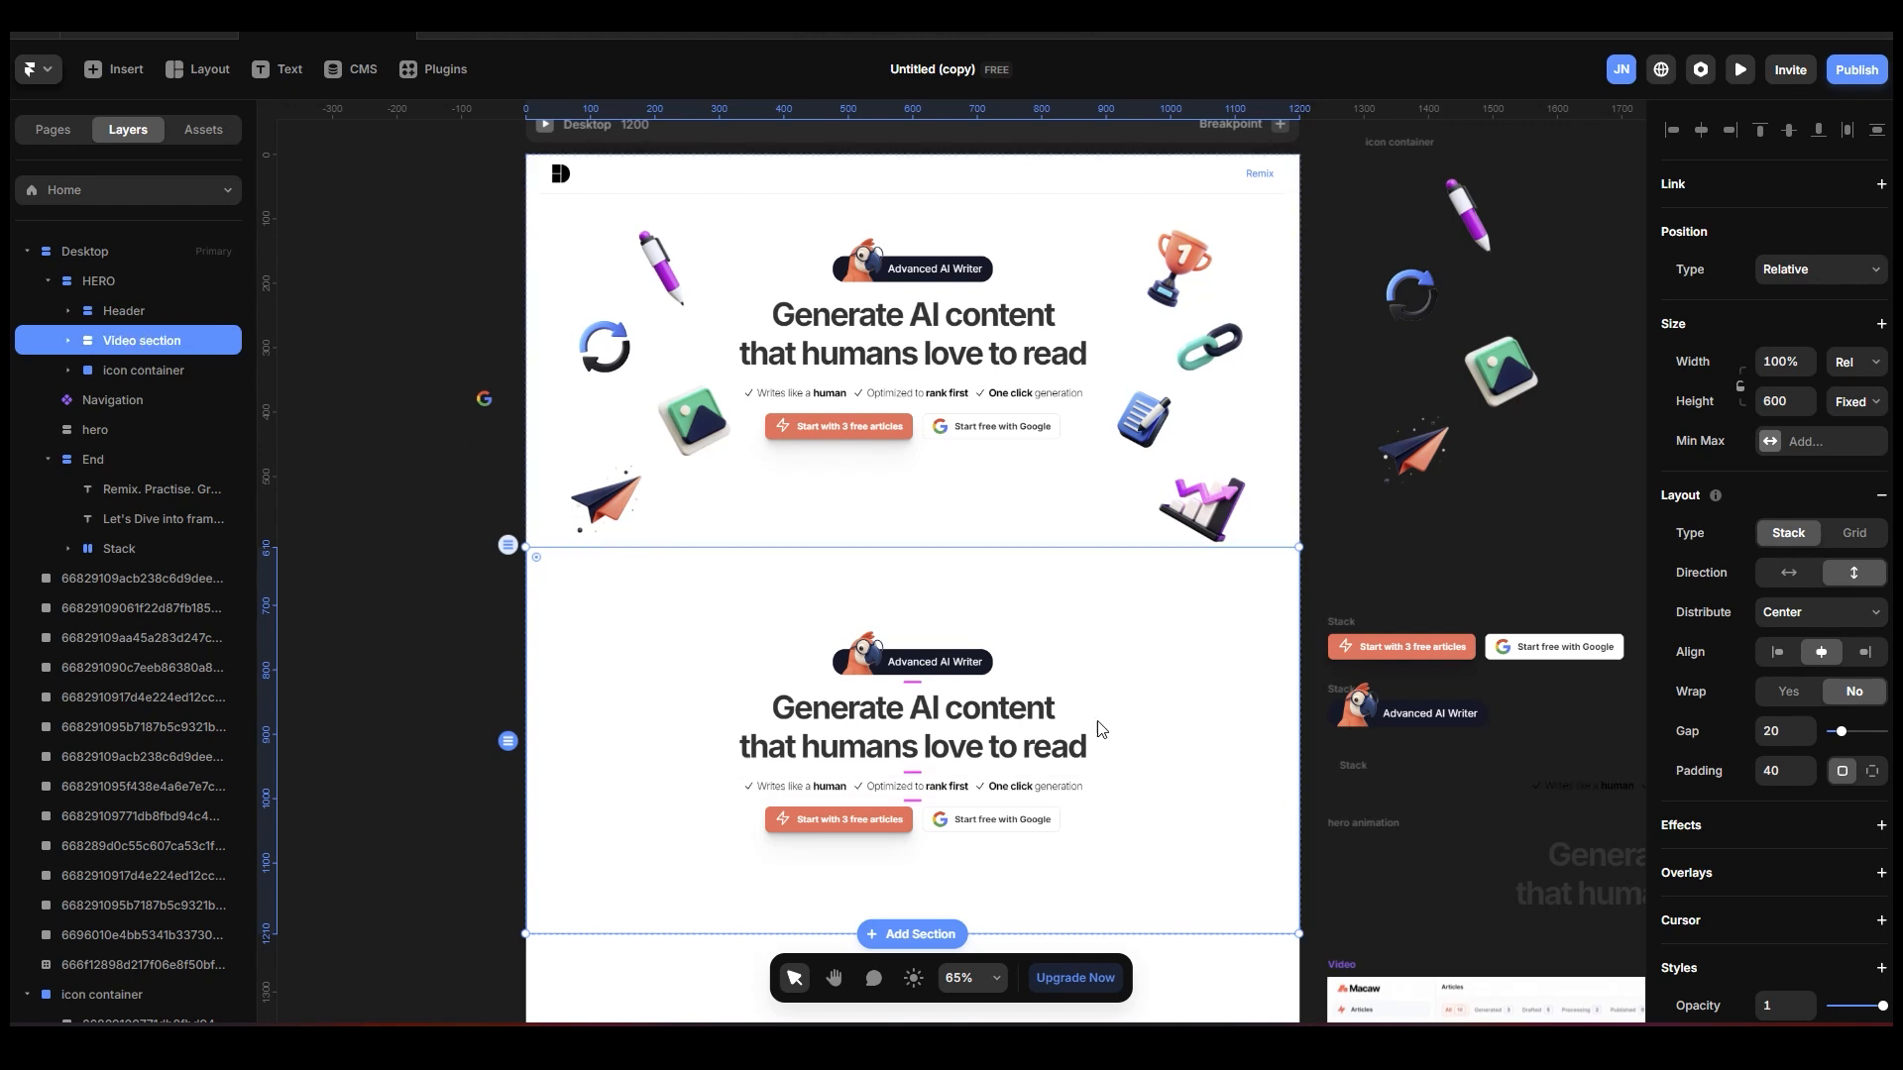
Delete the badge, hero animation, checklist and button stacks from the Video section.
{"action": "left_click", "coordinate": [69, 341]}
{"action": "left_click", "coordinate": [171, 373]}
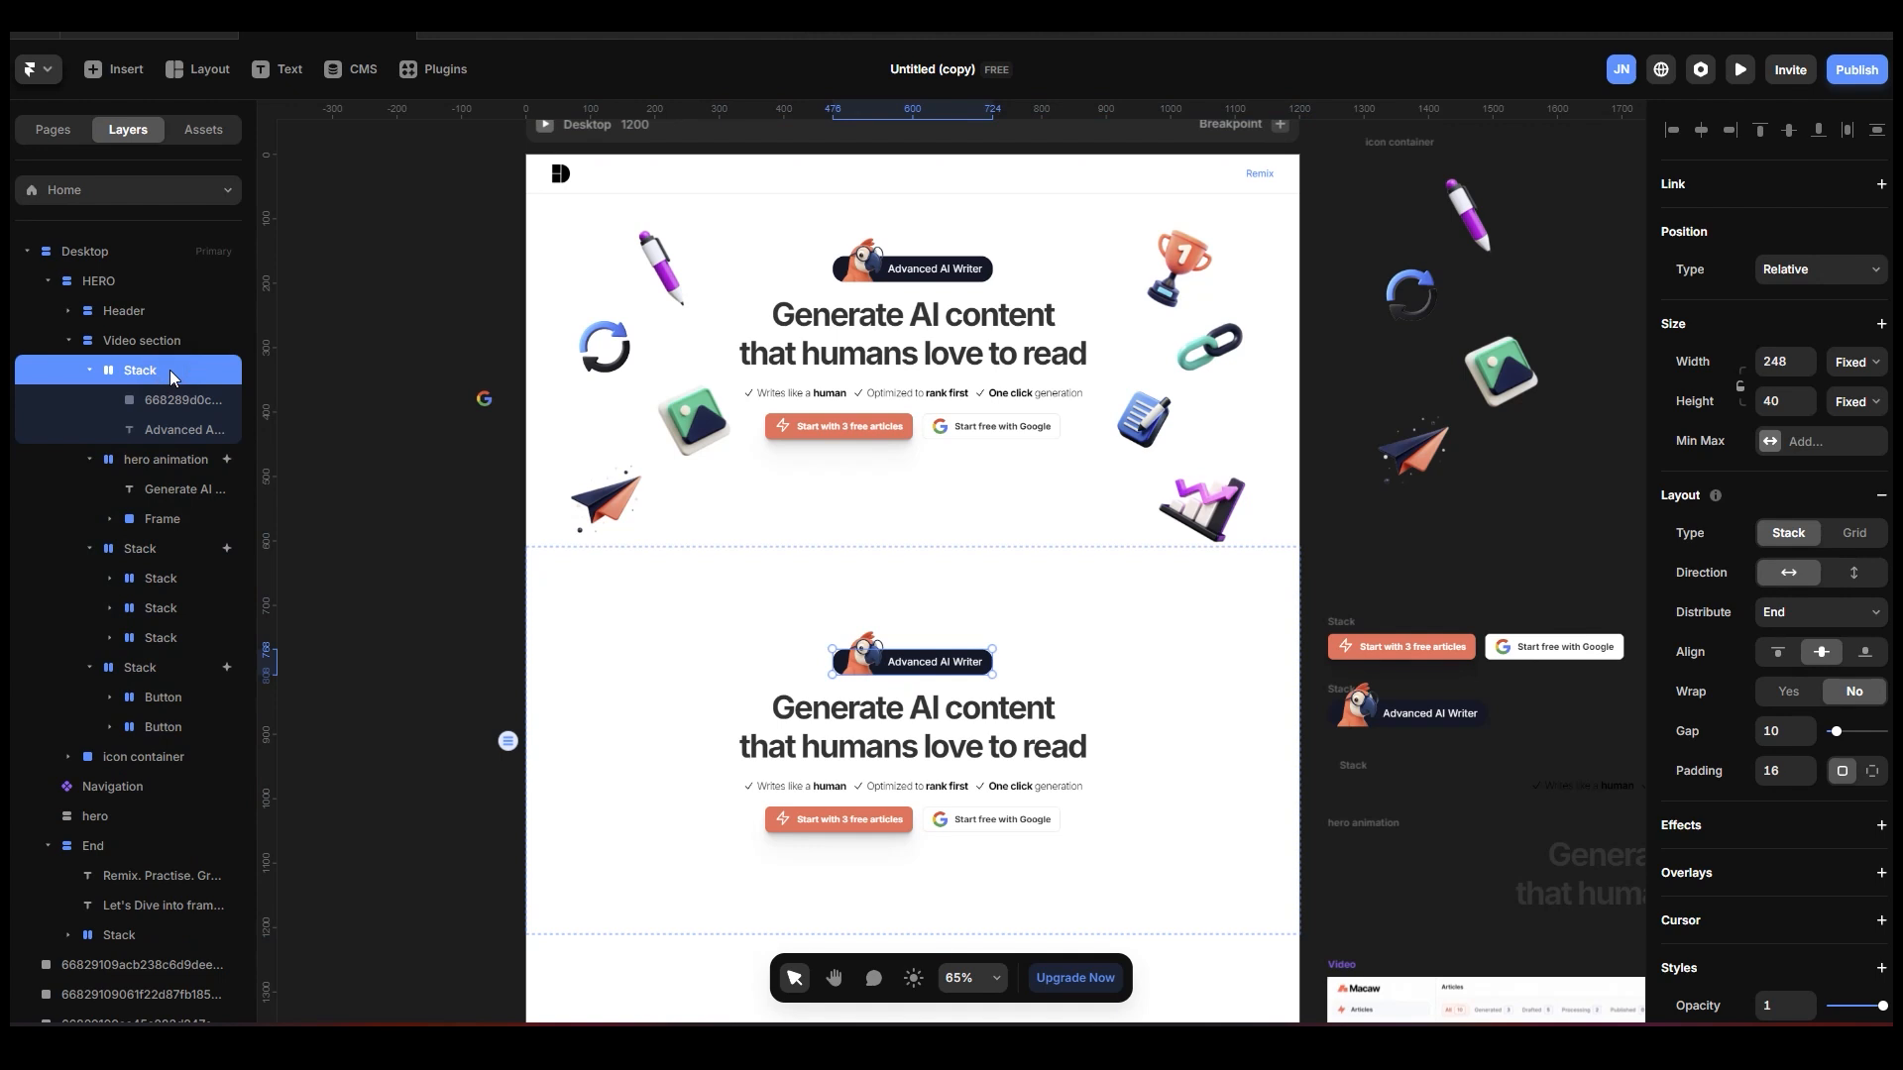
{"action": "left_click", "coordinate": [90, 370]}
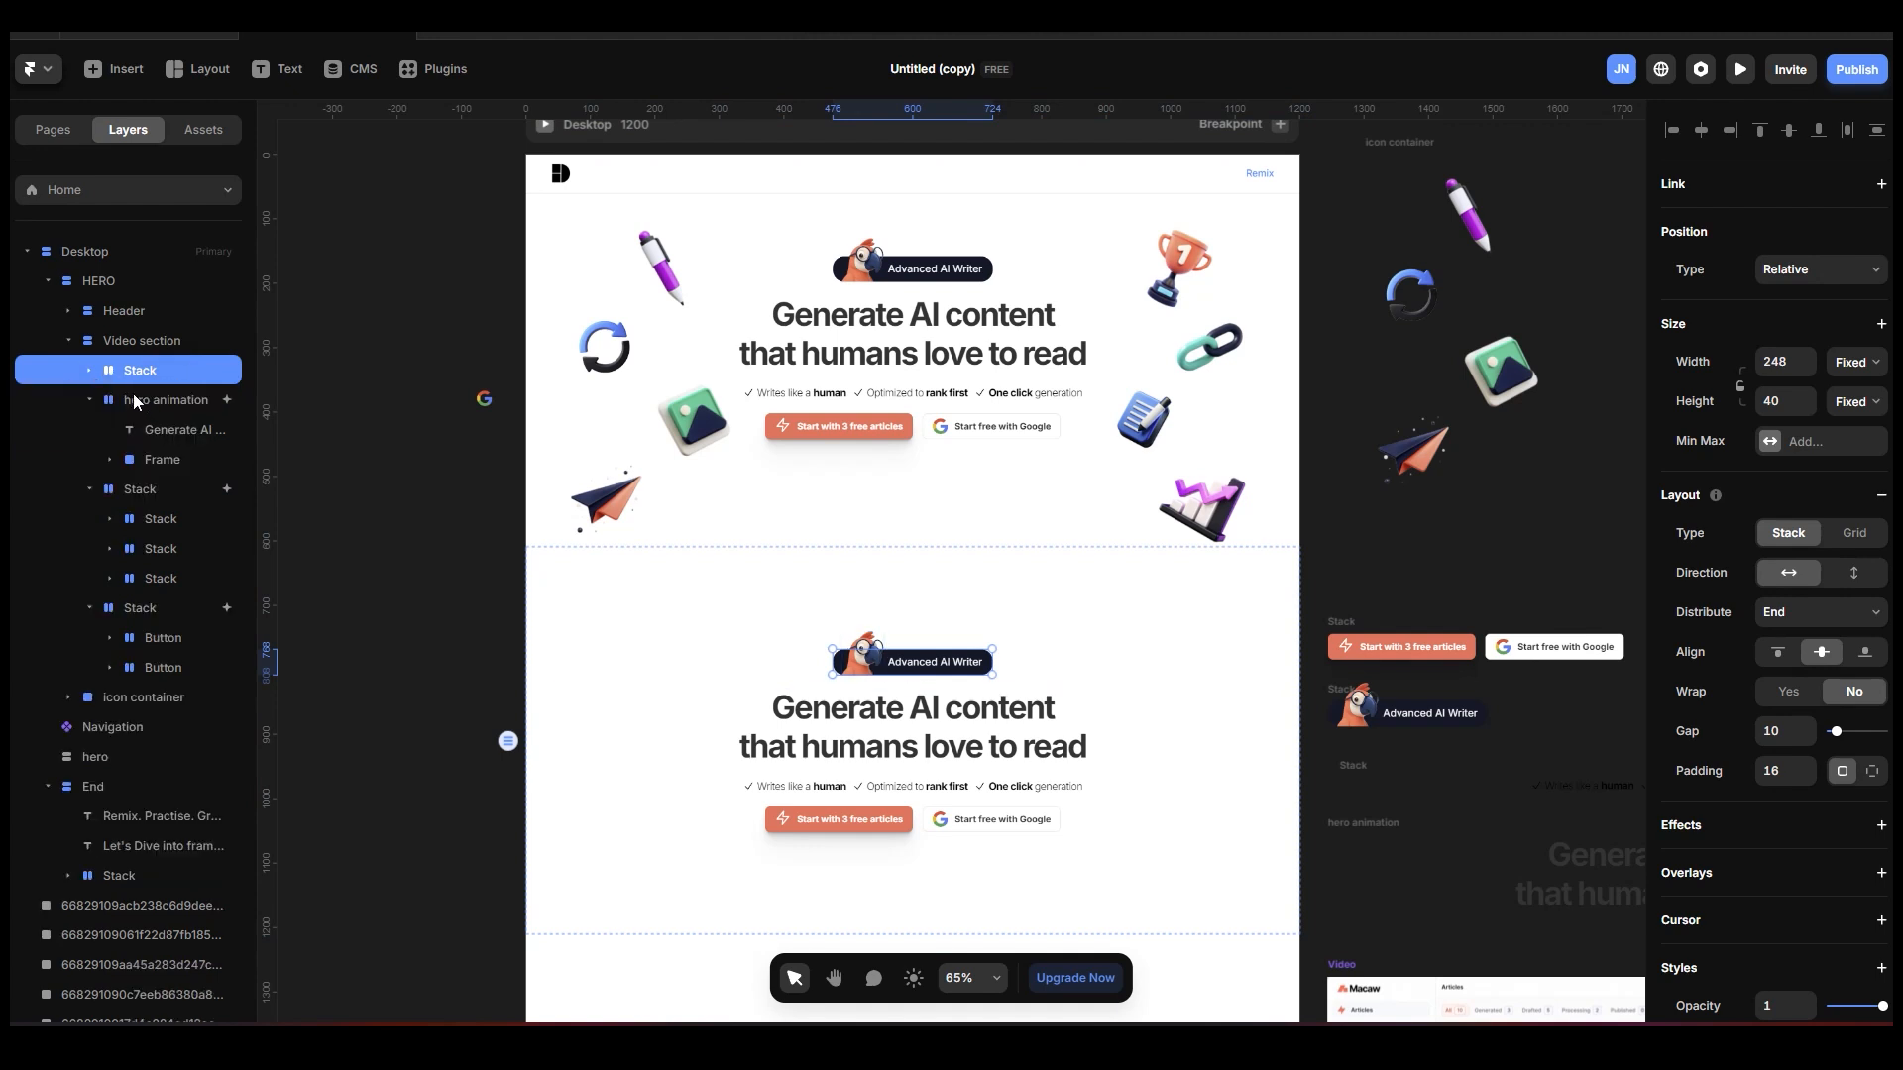
{"action": "left_click", "coordinate": [133, 399], "text": "shift"}
{"action": "left_click", "coordinate": [133, 489], "text": "shift"}
{"action": "left_click", "coordinate": [131, 608], "text": "shift"}
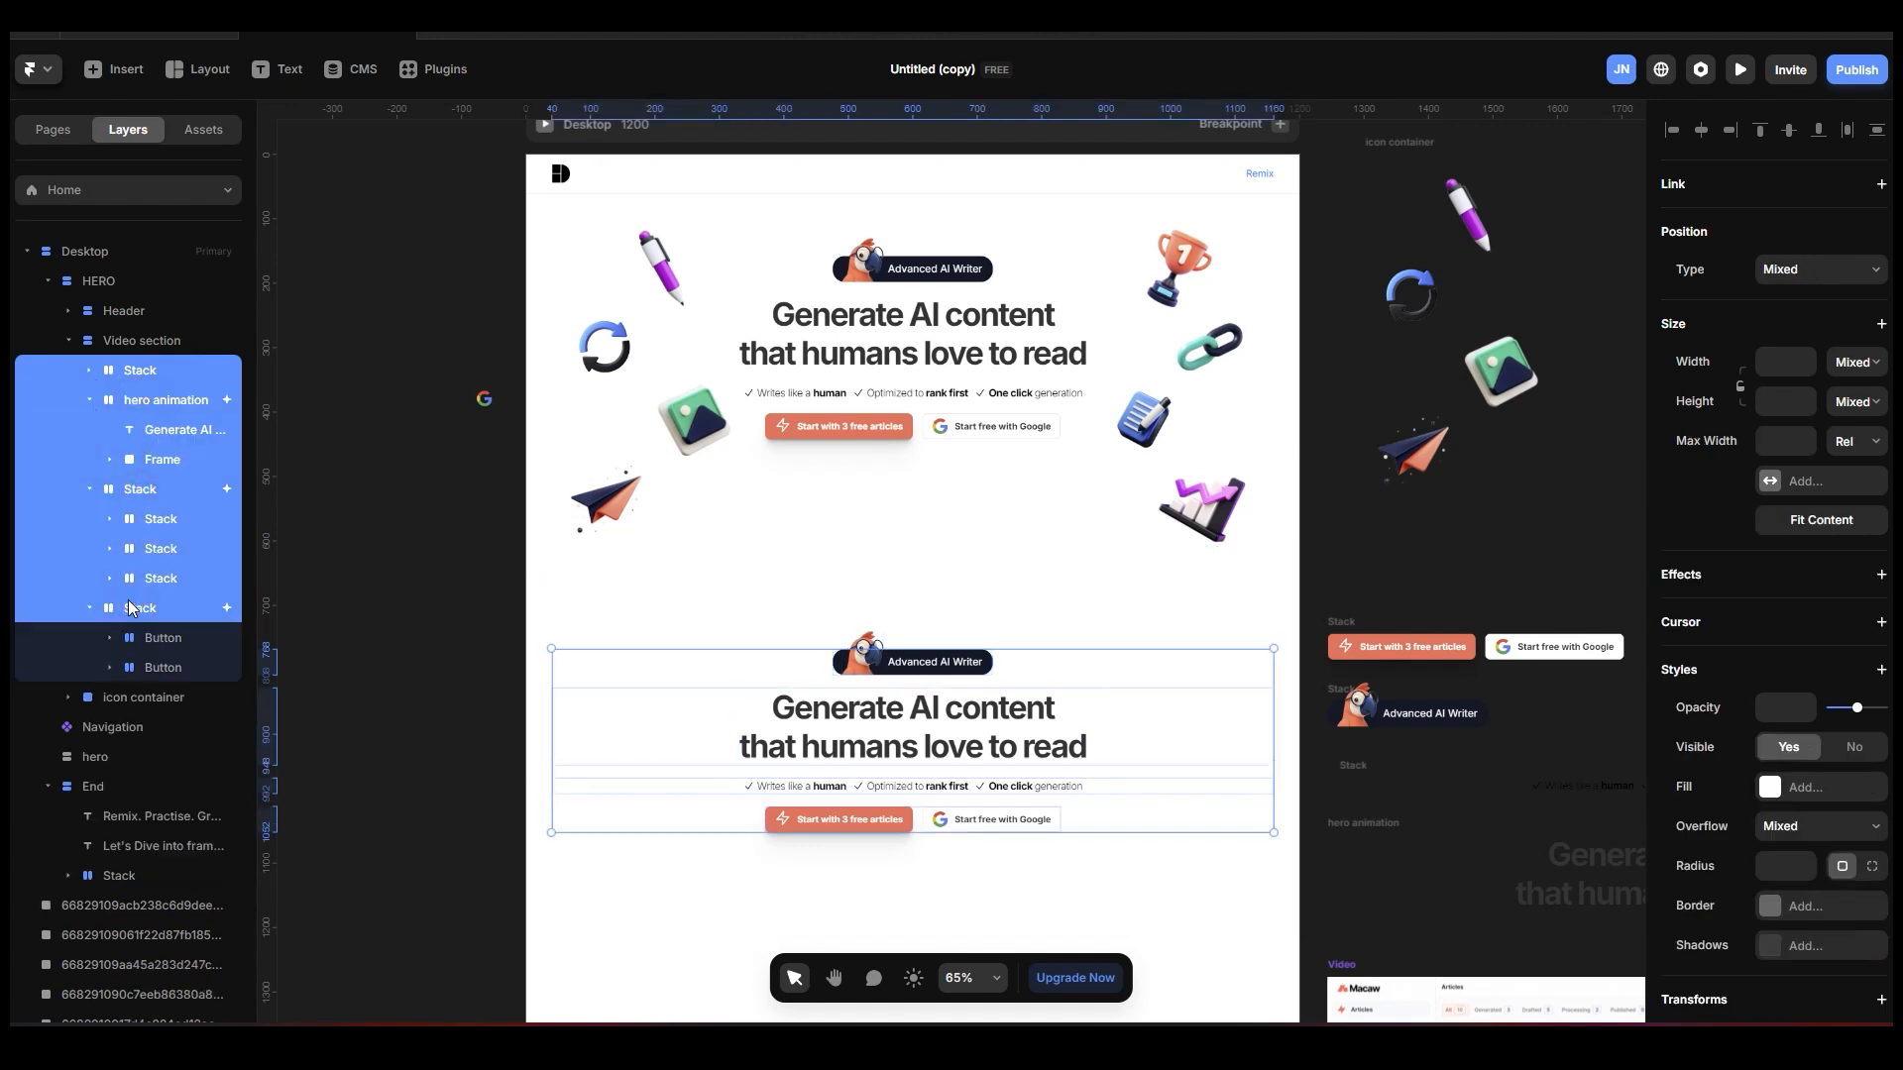
{"action": "key", "text": "Delete"}
Draw a frame about 975 by 503 inside the Video section and apply a stack layout to it.
{"action": "left_click", "coordinate": [138, 341]}
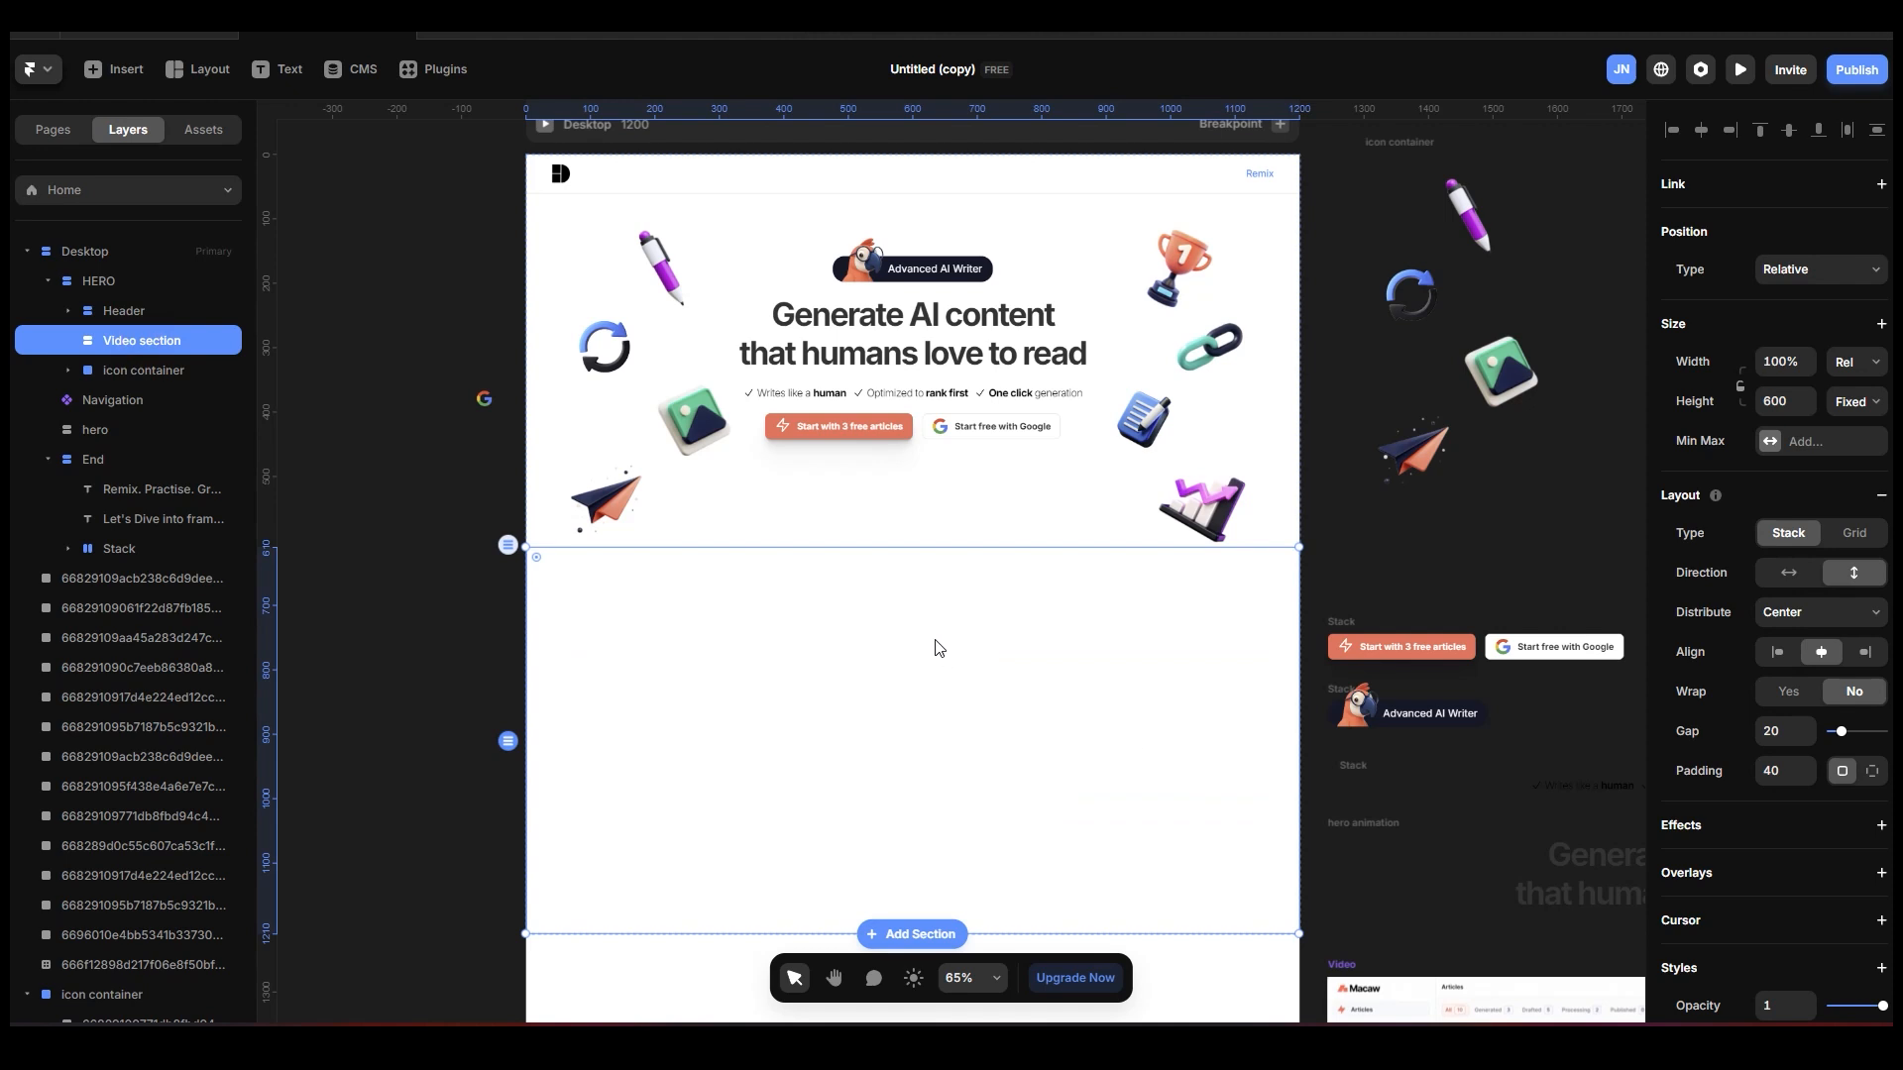
{"action": "scroll", "coordinate": [941, 644], "scroll_direction": "down", "scroll_amount": 2}
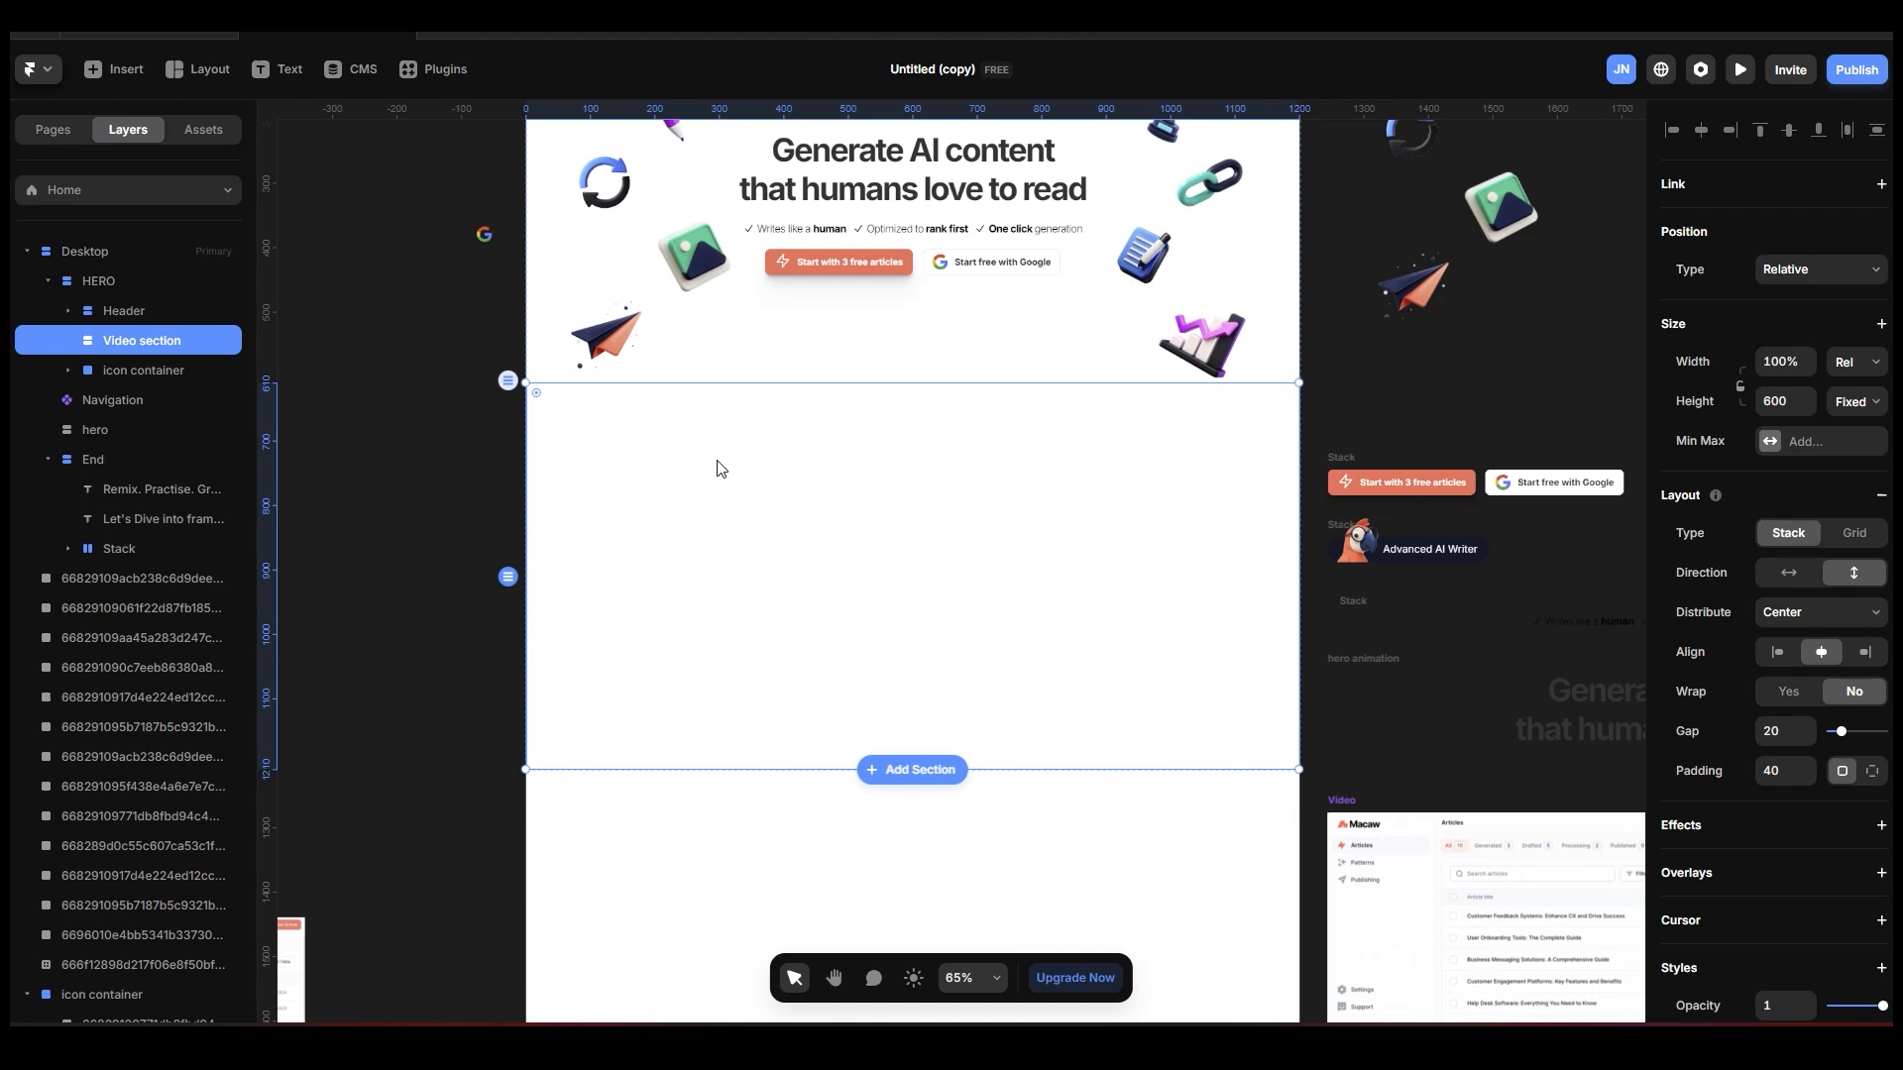
{"action": "key", "text": "f"}
{"action": "left_click_drag", "start_coordinate": [616, 417], "coordinate": [1245, 741]}
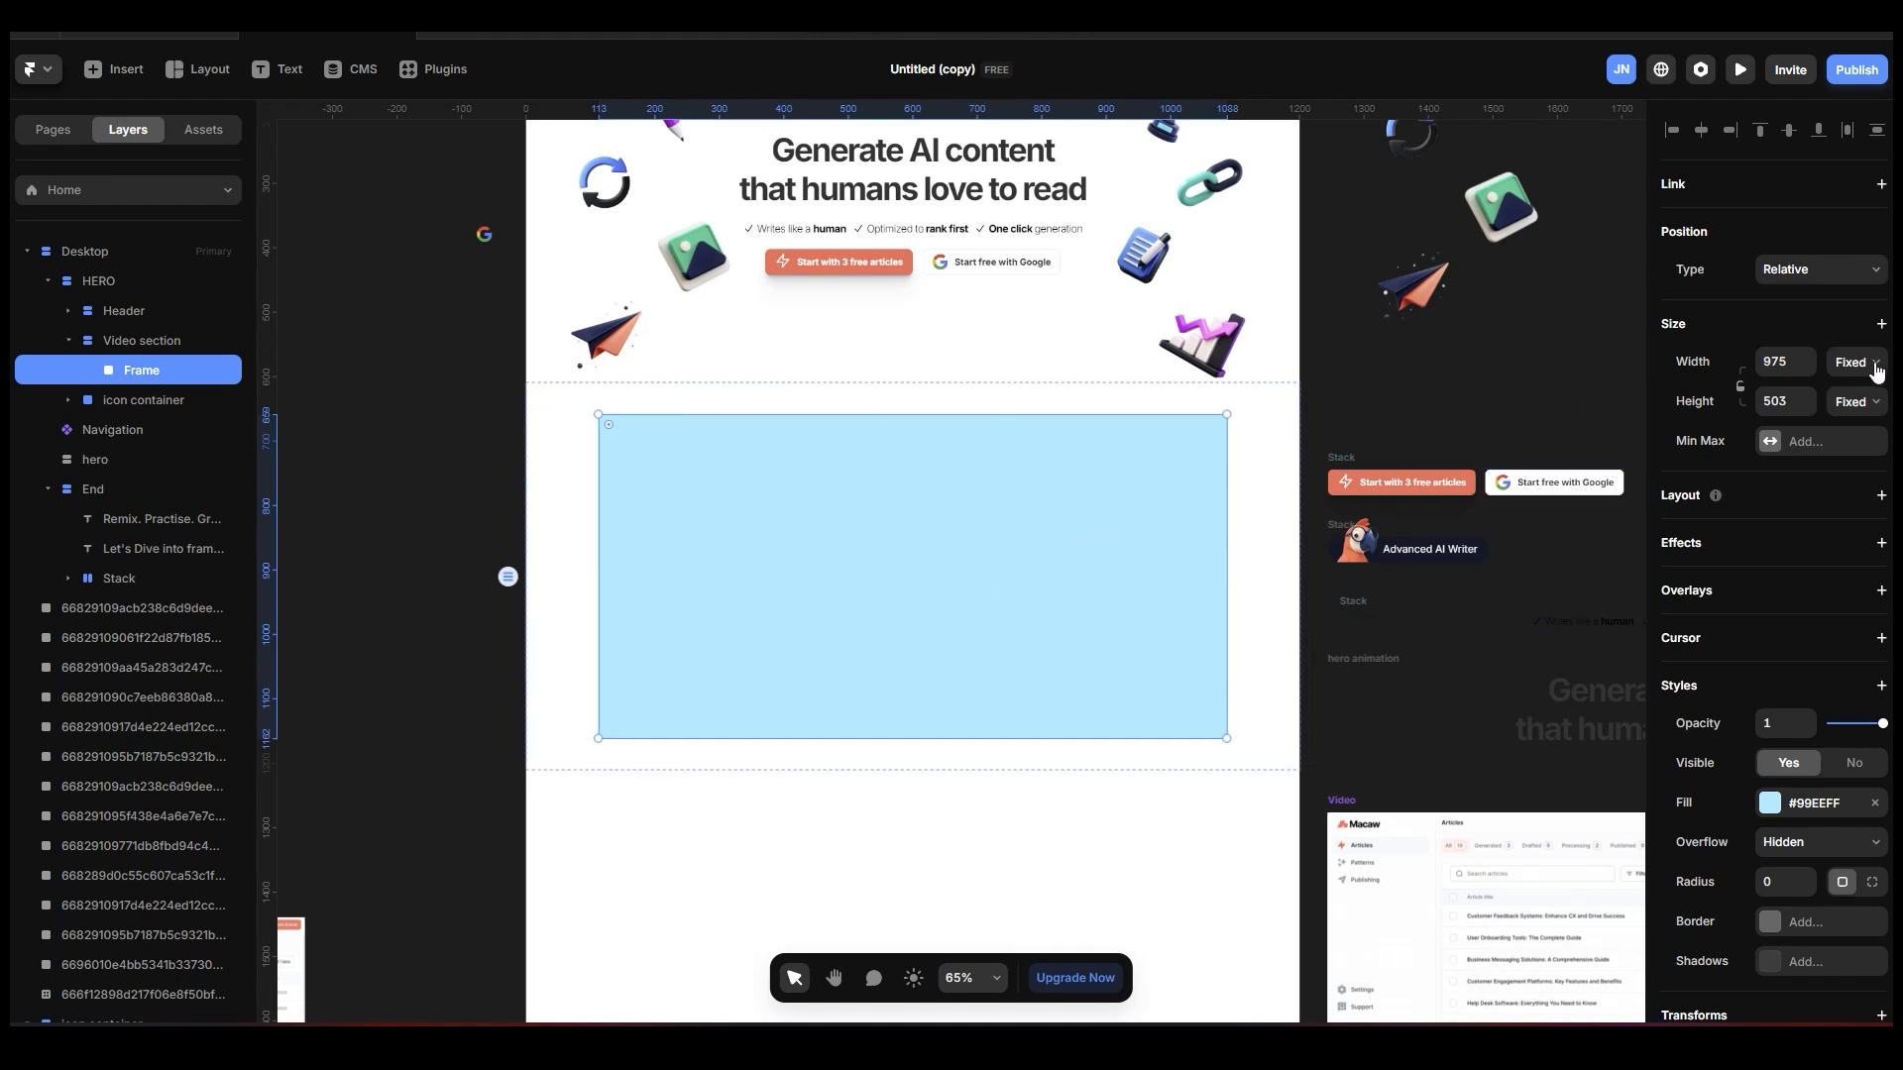
{"action": "left_click", "coordinate": [1882, 496]}
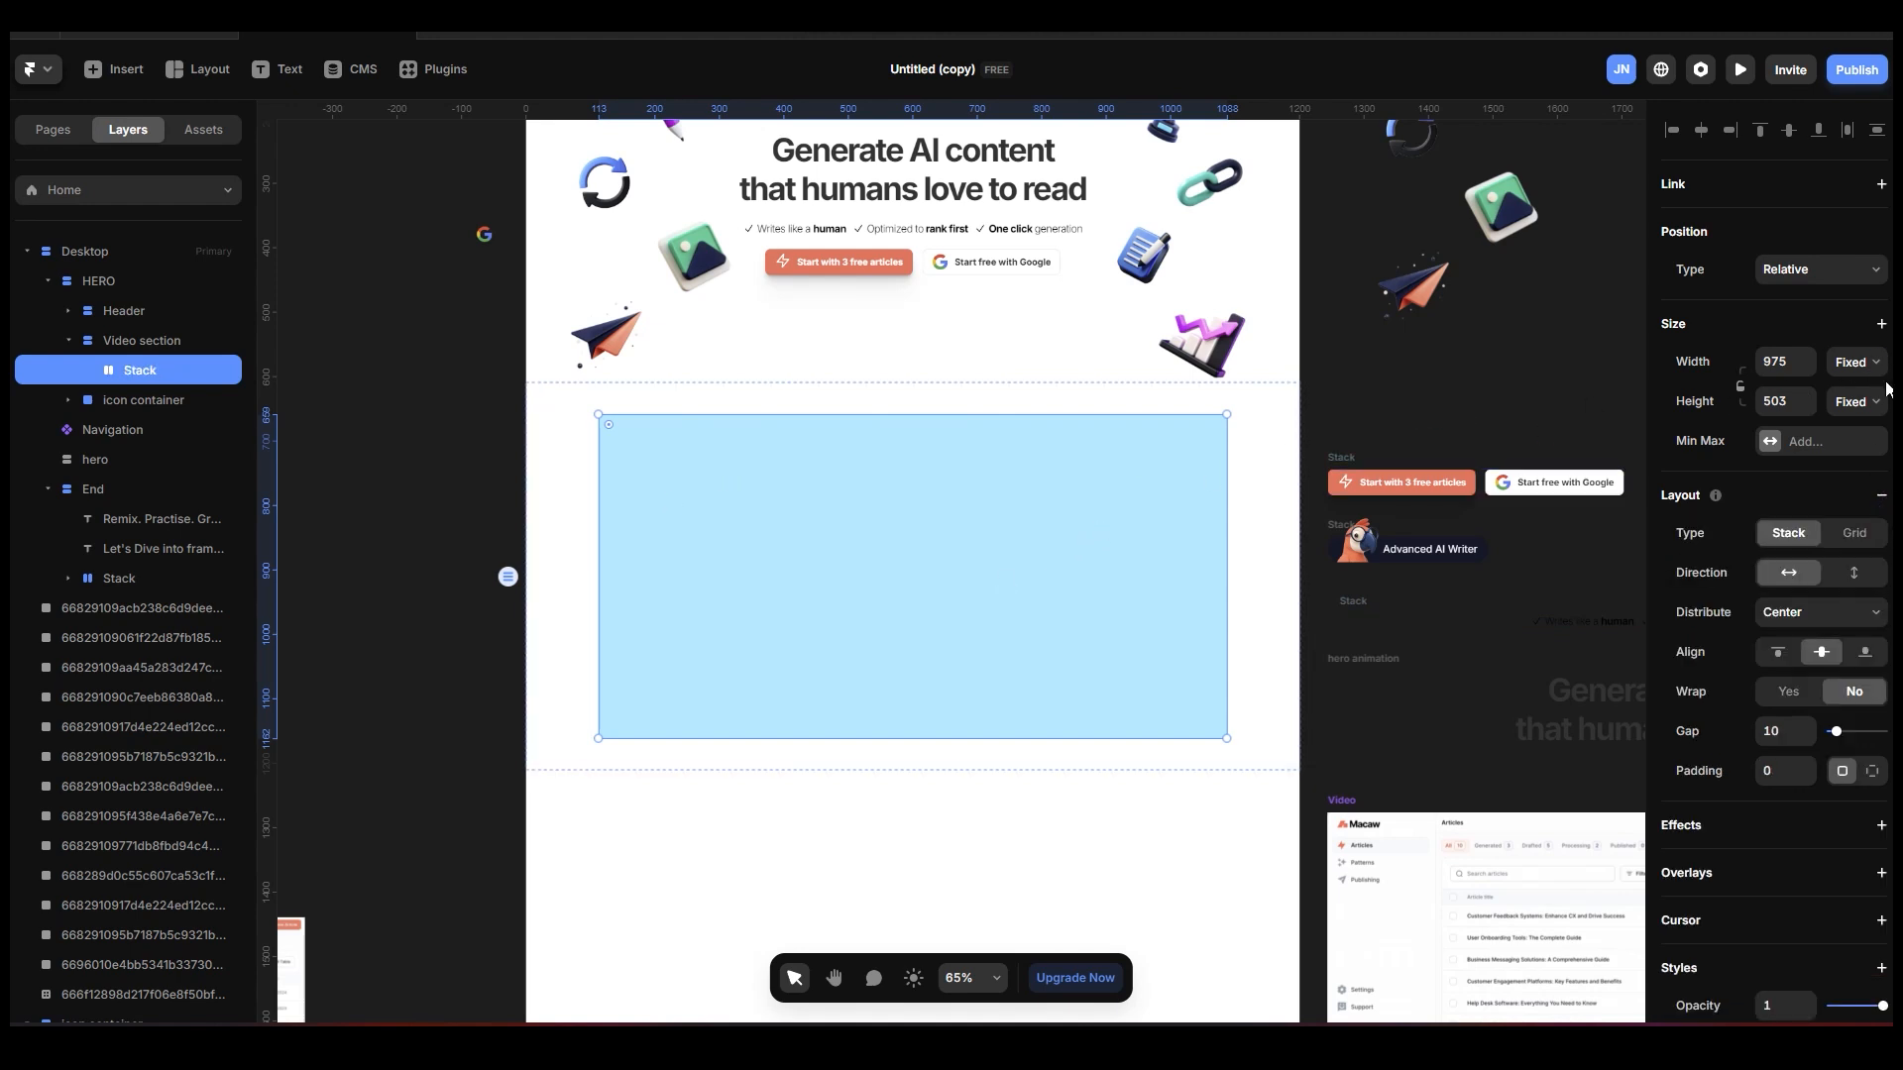
Set the new stack's width to Fill and leave its height type as Fixed.
{"action": "left_click", "coordinate": [1856, 363]}
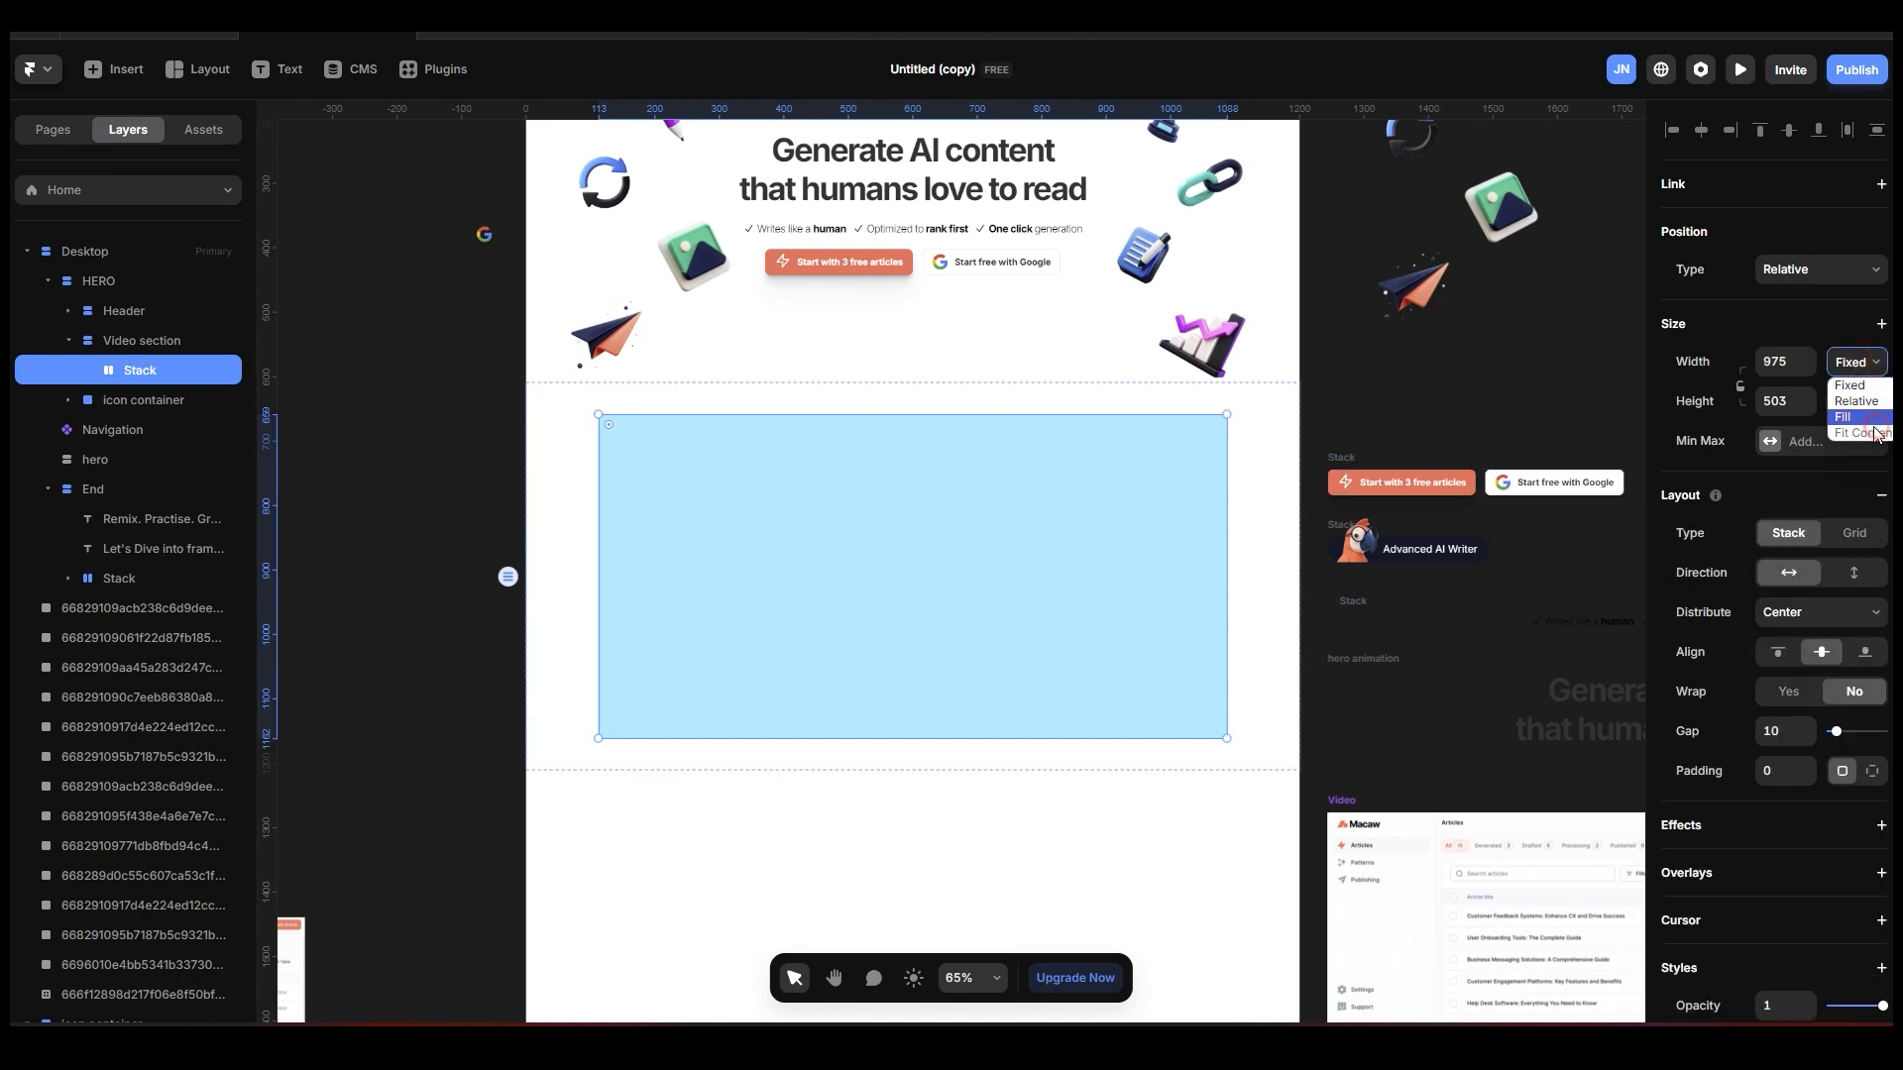
{"action": "left_click", "coordinate": [1874, 424]}
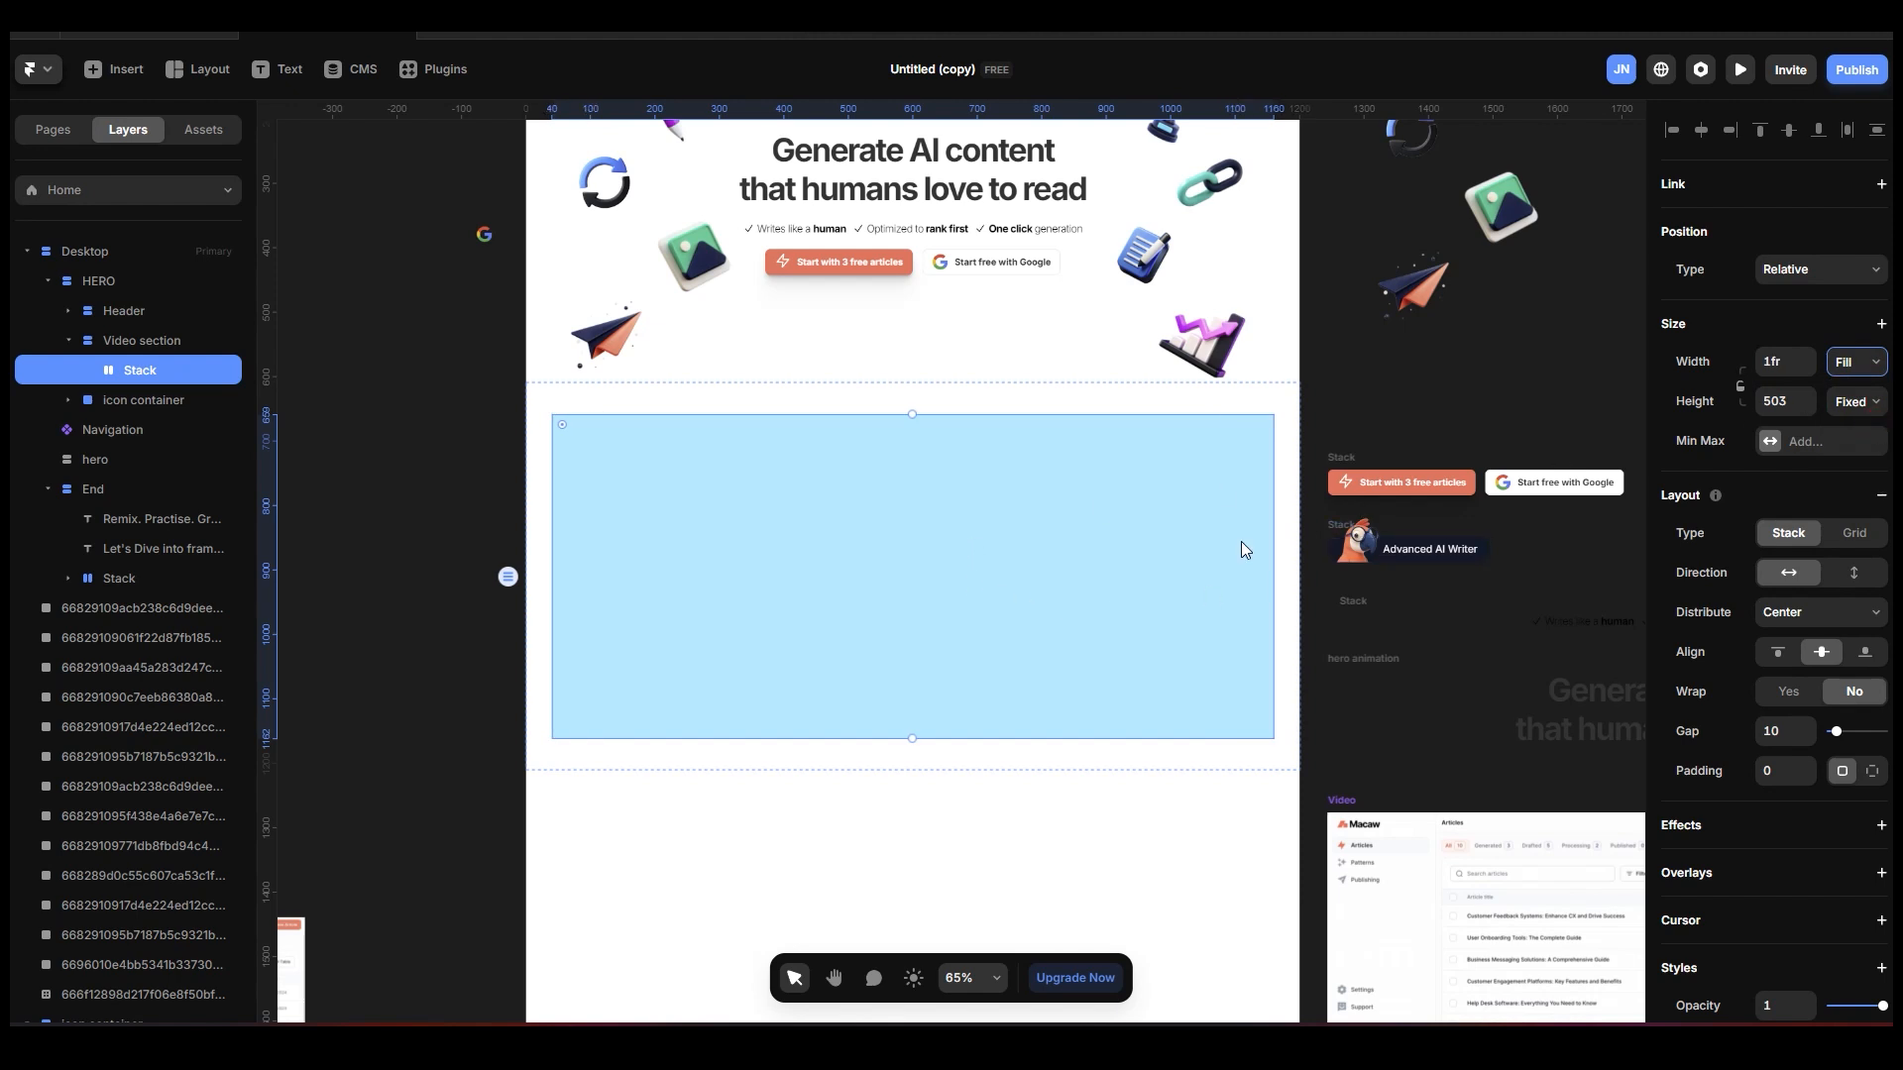
{"action": "left_click", "coordinate": [1856, 401]}
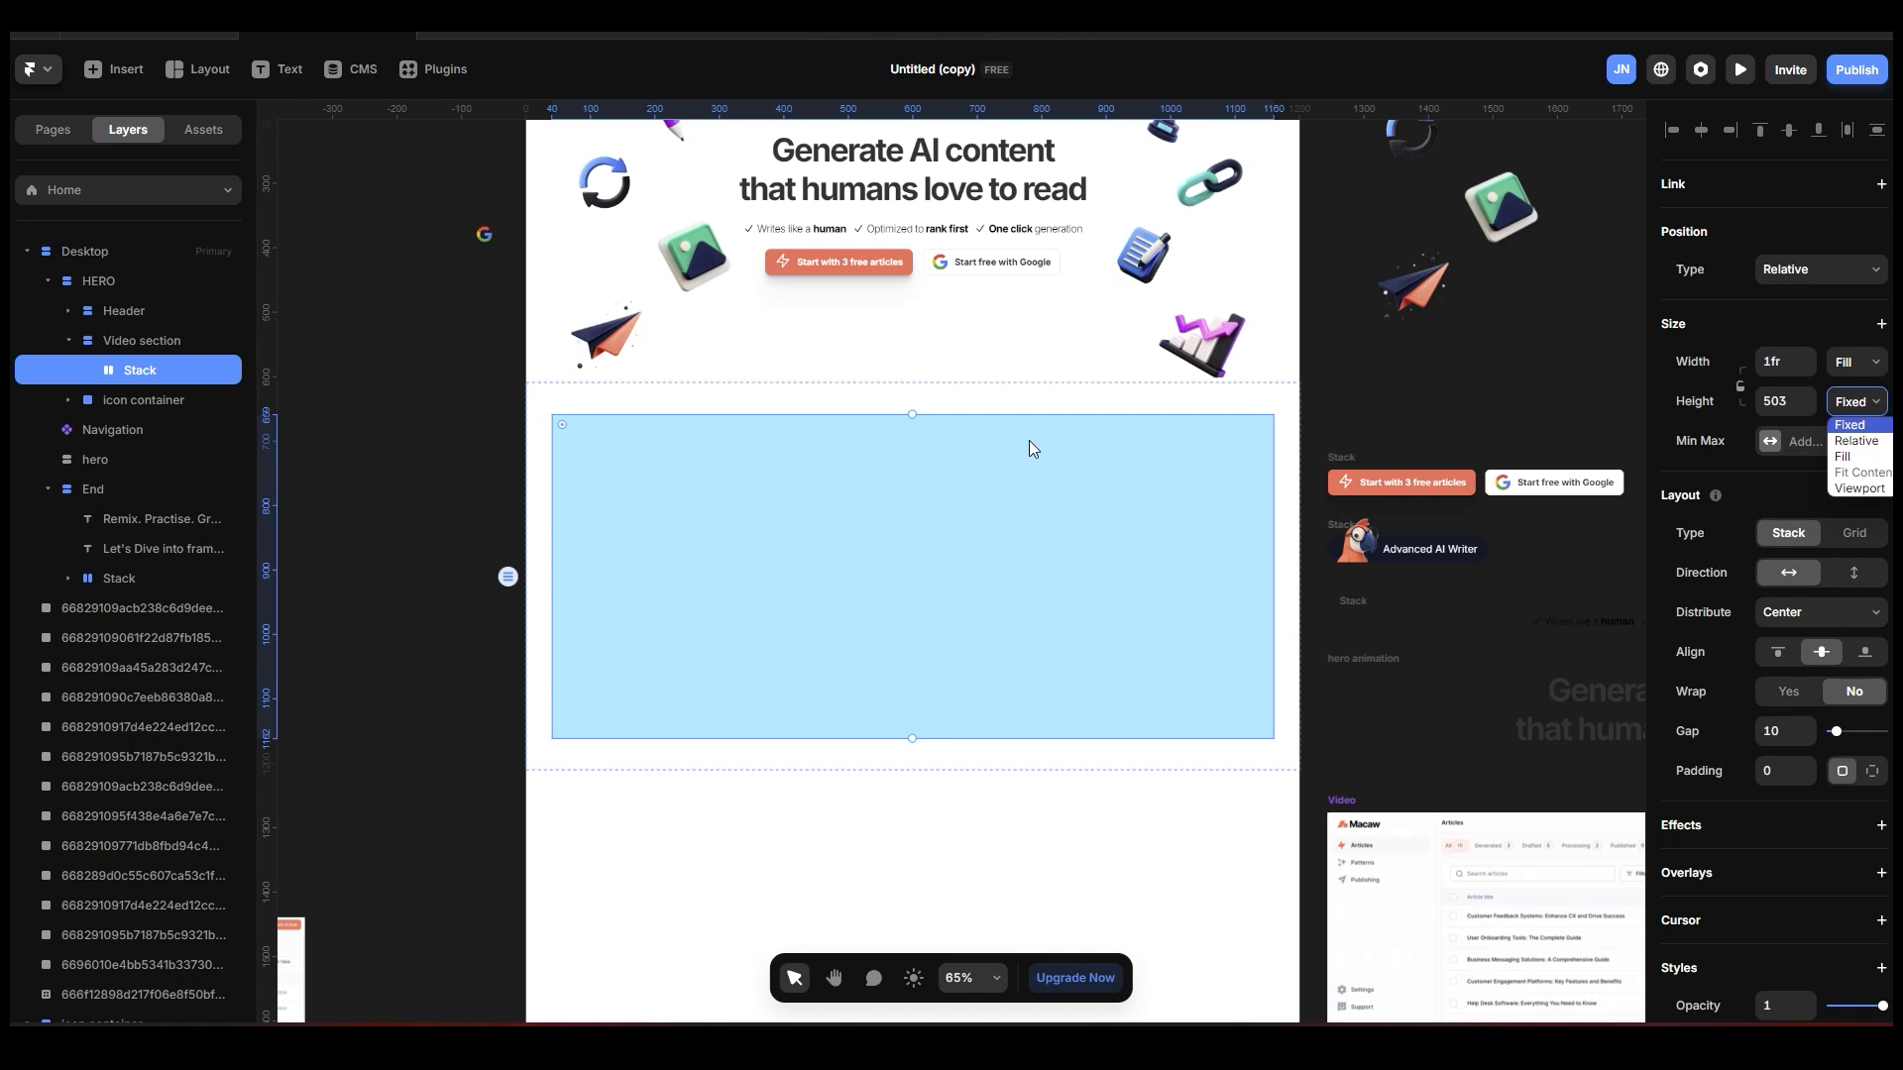
{"action": "left_click", "coordinate": [417, 423]}
{"action": "left_click", "coordinate": [993, 565]}
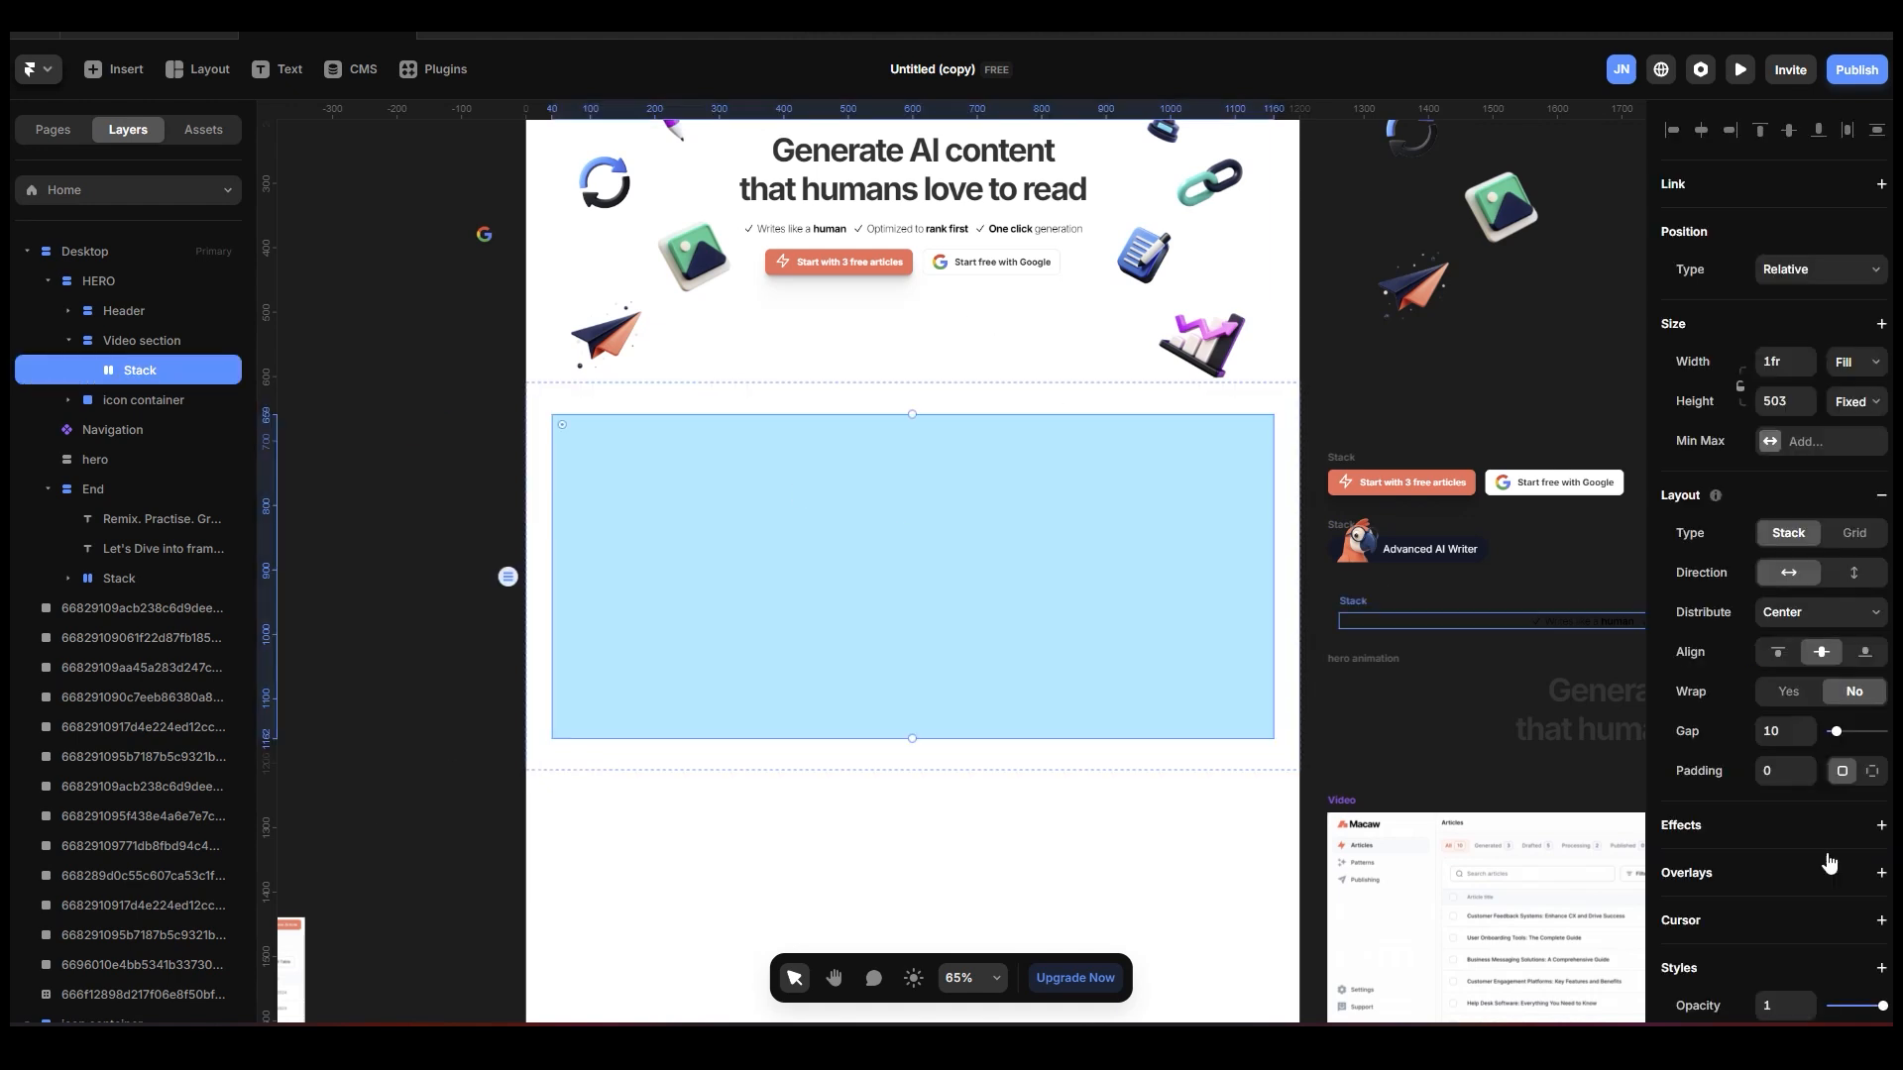
Remove the light blue fill from the stack in the Video section and reselect that stack.
{"action": "scroll", "coordinate": [1883, 823], "scroll_direction": "down", "scroll_amount": 4}
{"action": "left_click", "coordinate": [1877, 690]}
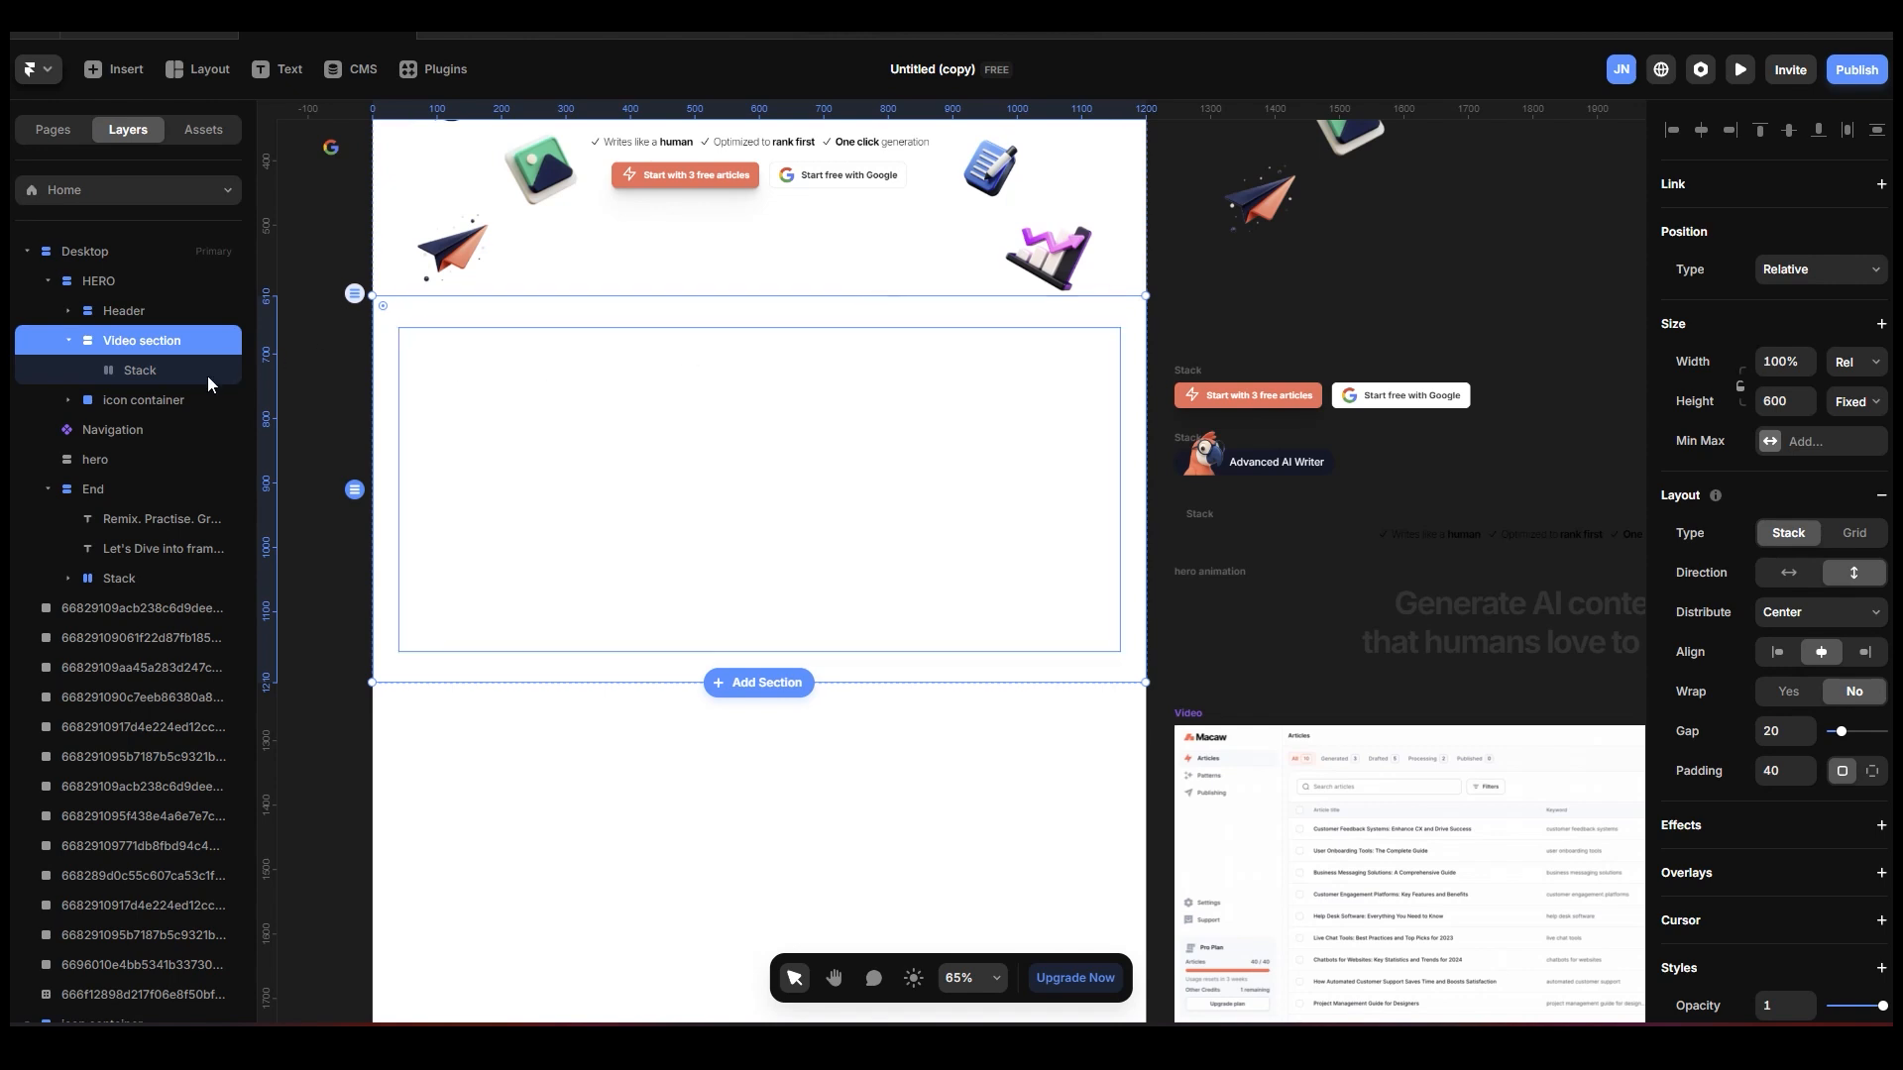
{"action": "left_click", "coordinate": [155, 373]}
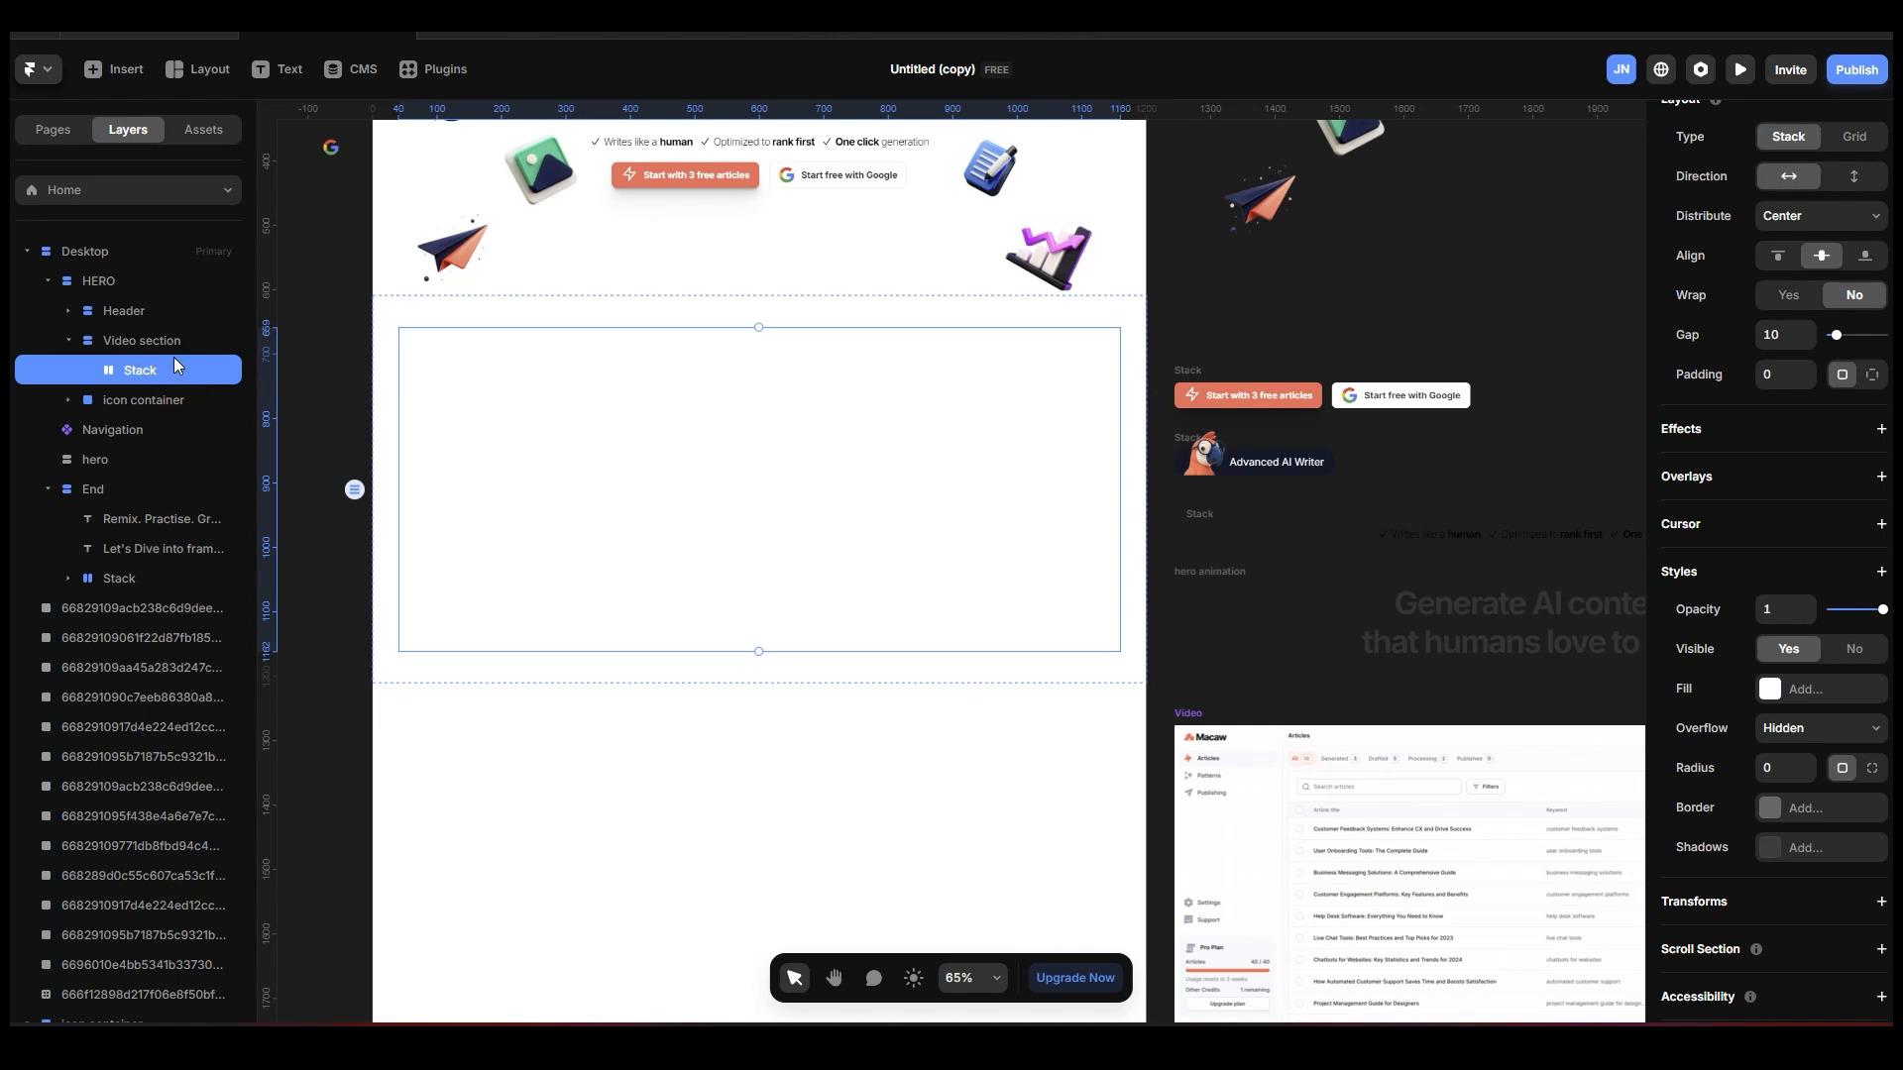
{"action": "scroll", "coordinate": [1883, 392], "scroll_direction": "up", "scroll_amount": 5}
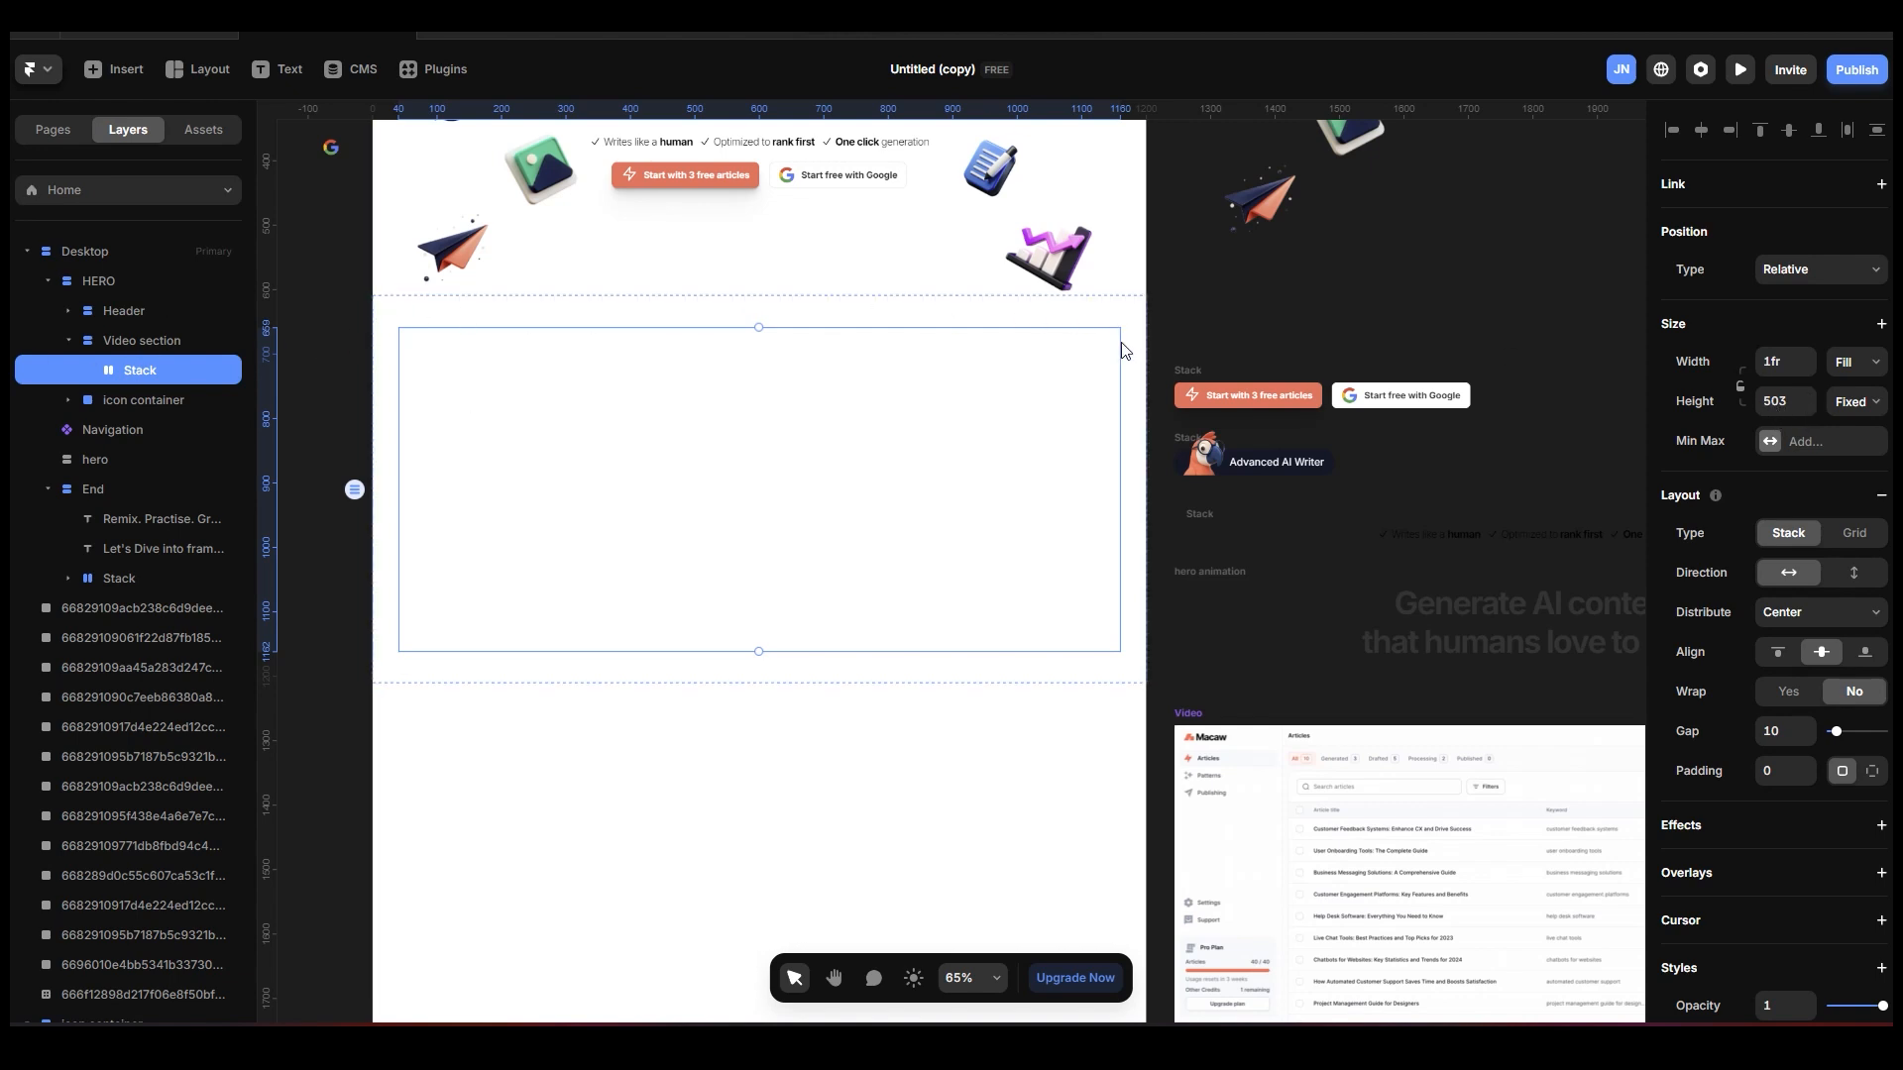
{"action": "left_click", "coordinate": [202, 342]}
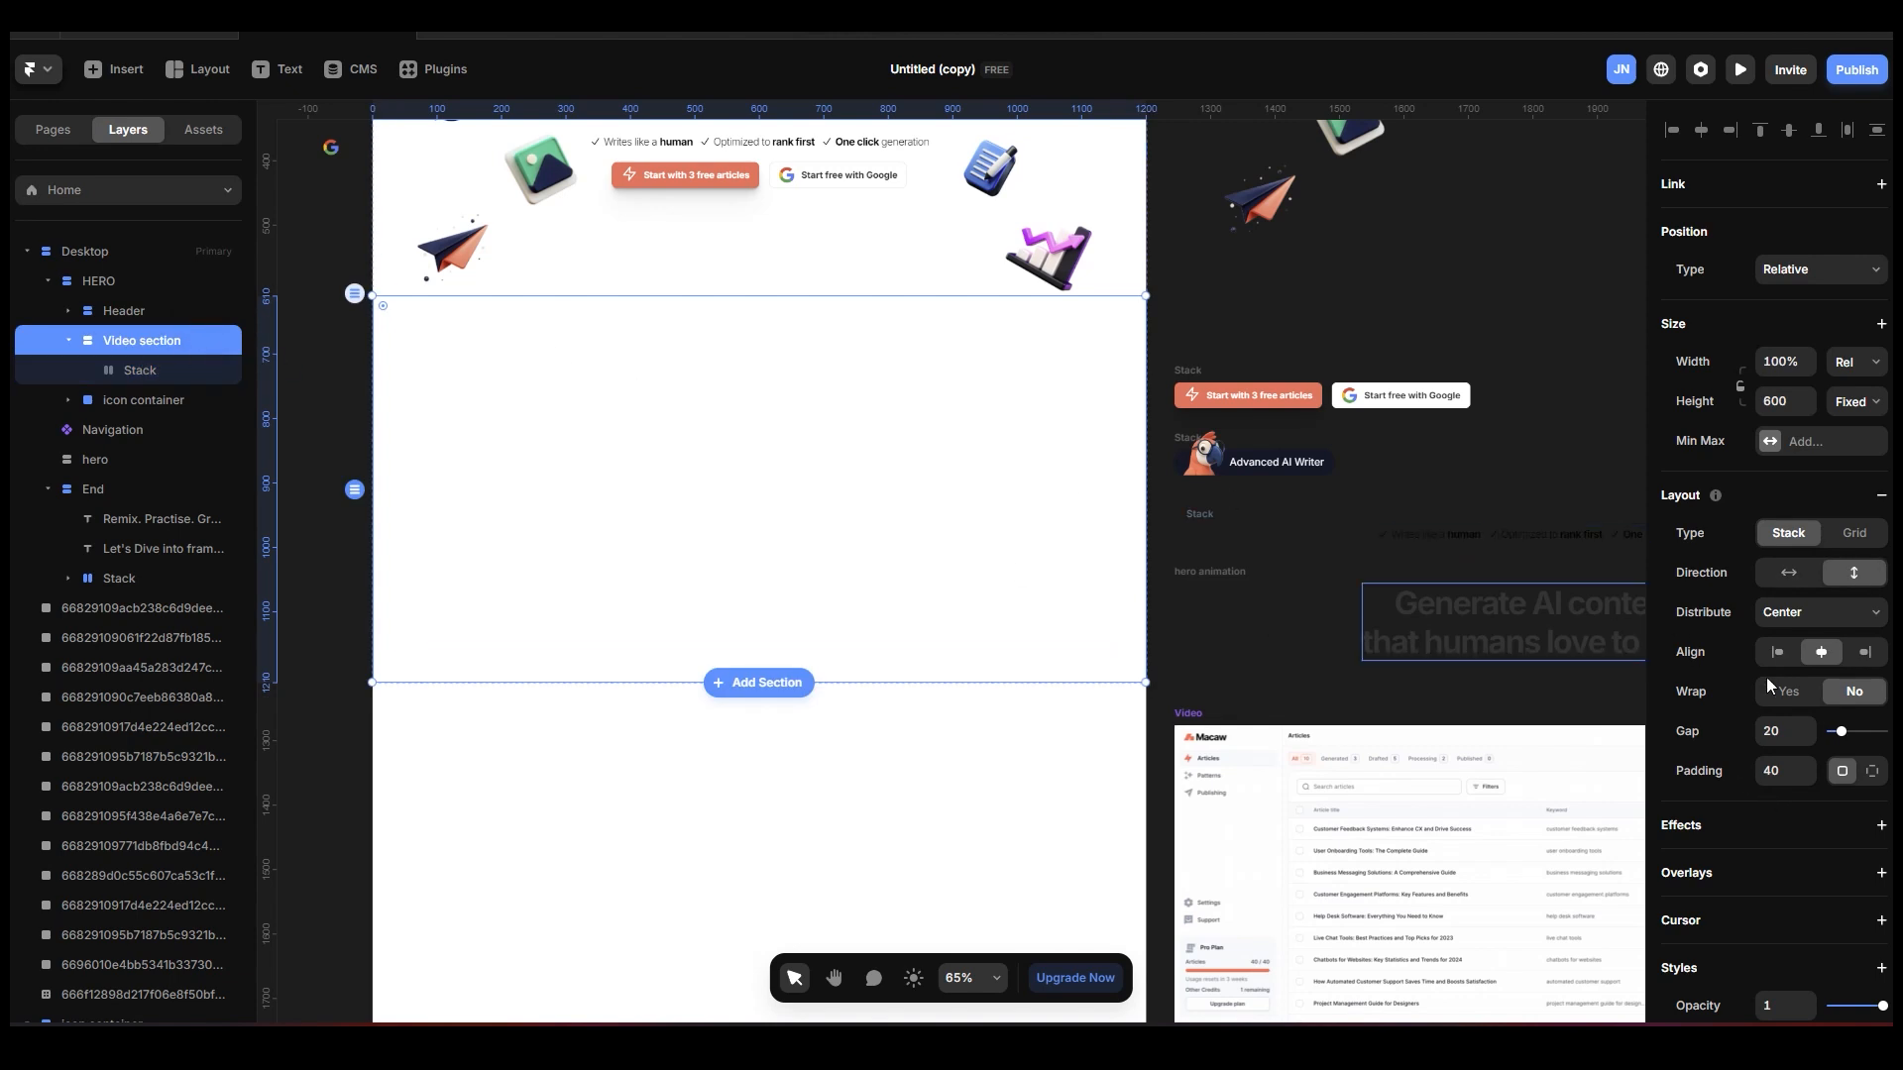
{"action": "left_click", "coordinate": [1784, 772]}
{"action": "left_click", "coordinate": [304, 347]}
{"action": "left_click", "coordinate": [159, 347]}
Rename the stack inside the Video section as "video container".
{"action": "left_click", "coordinate": [162, 367]}
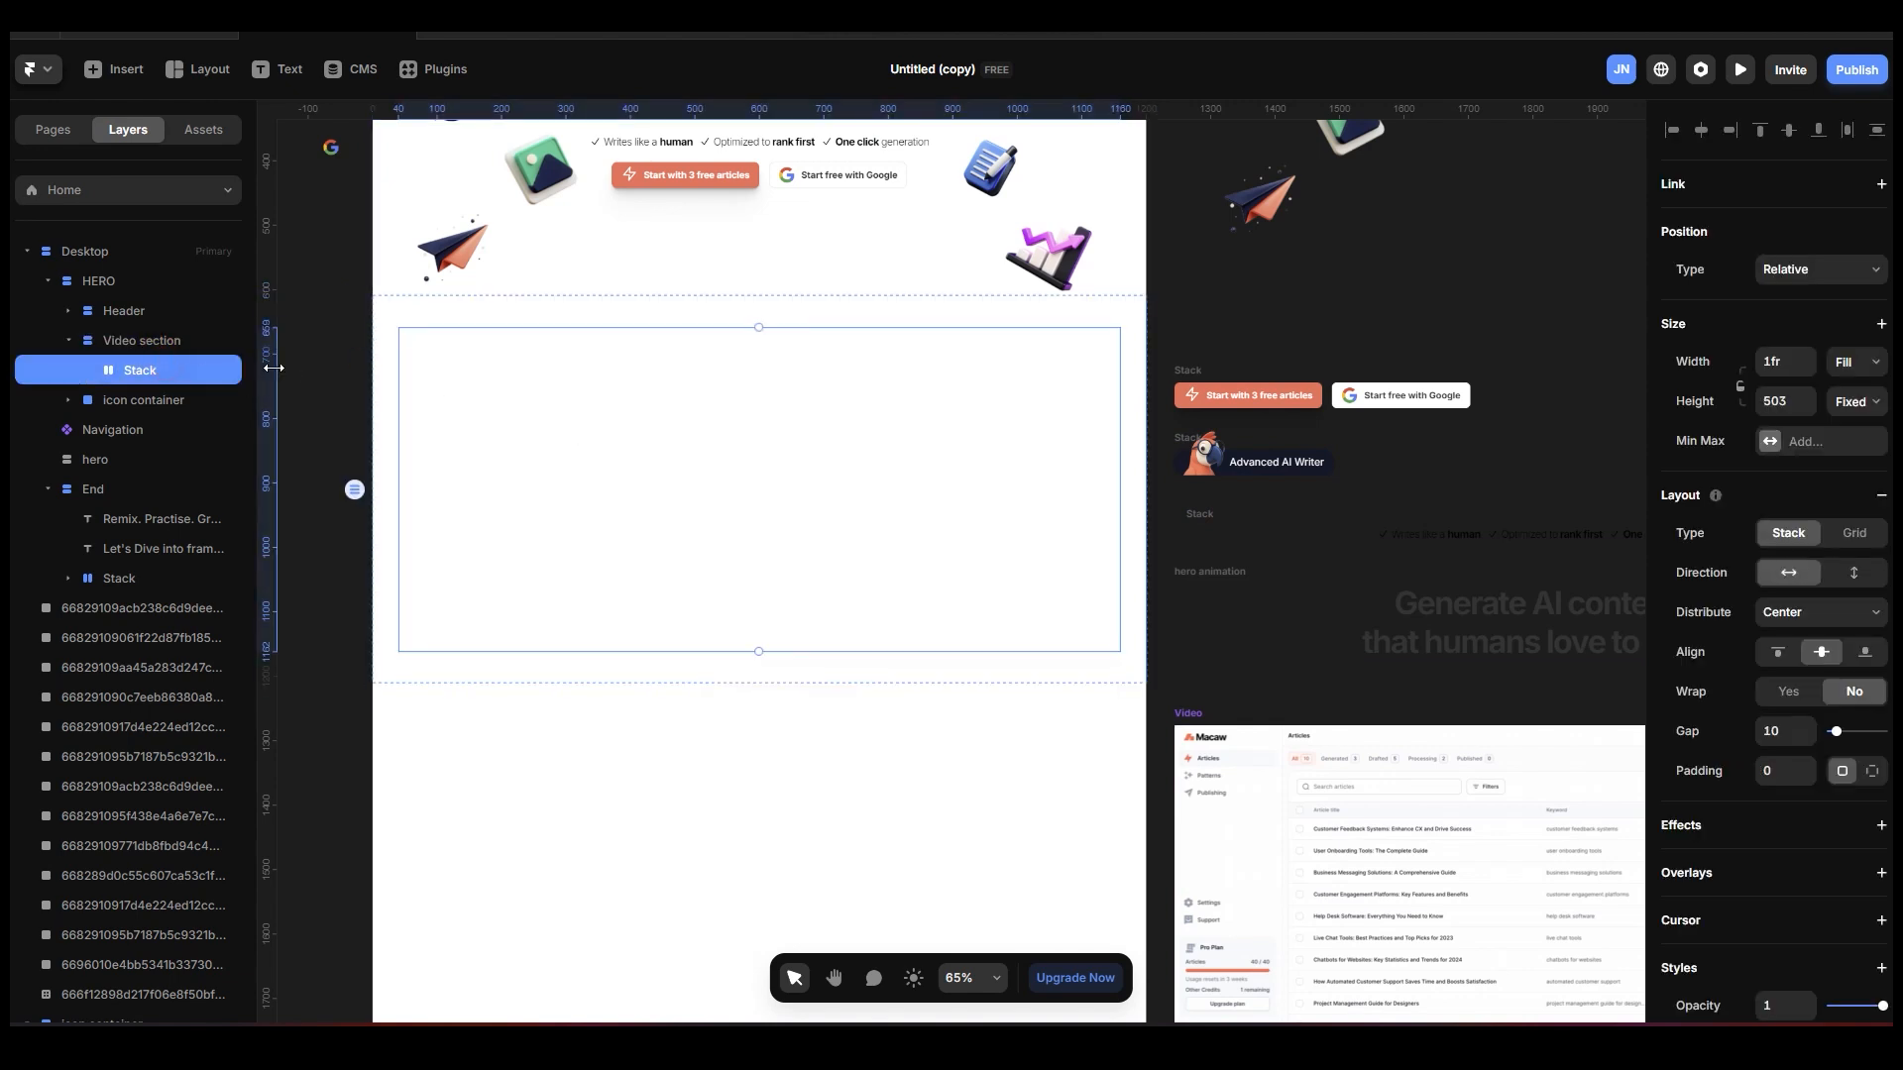
{"action": "double_click", "coordinate": [158, 371]}
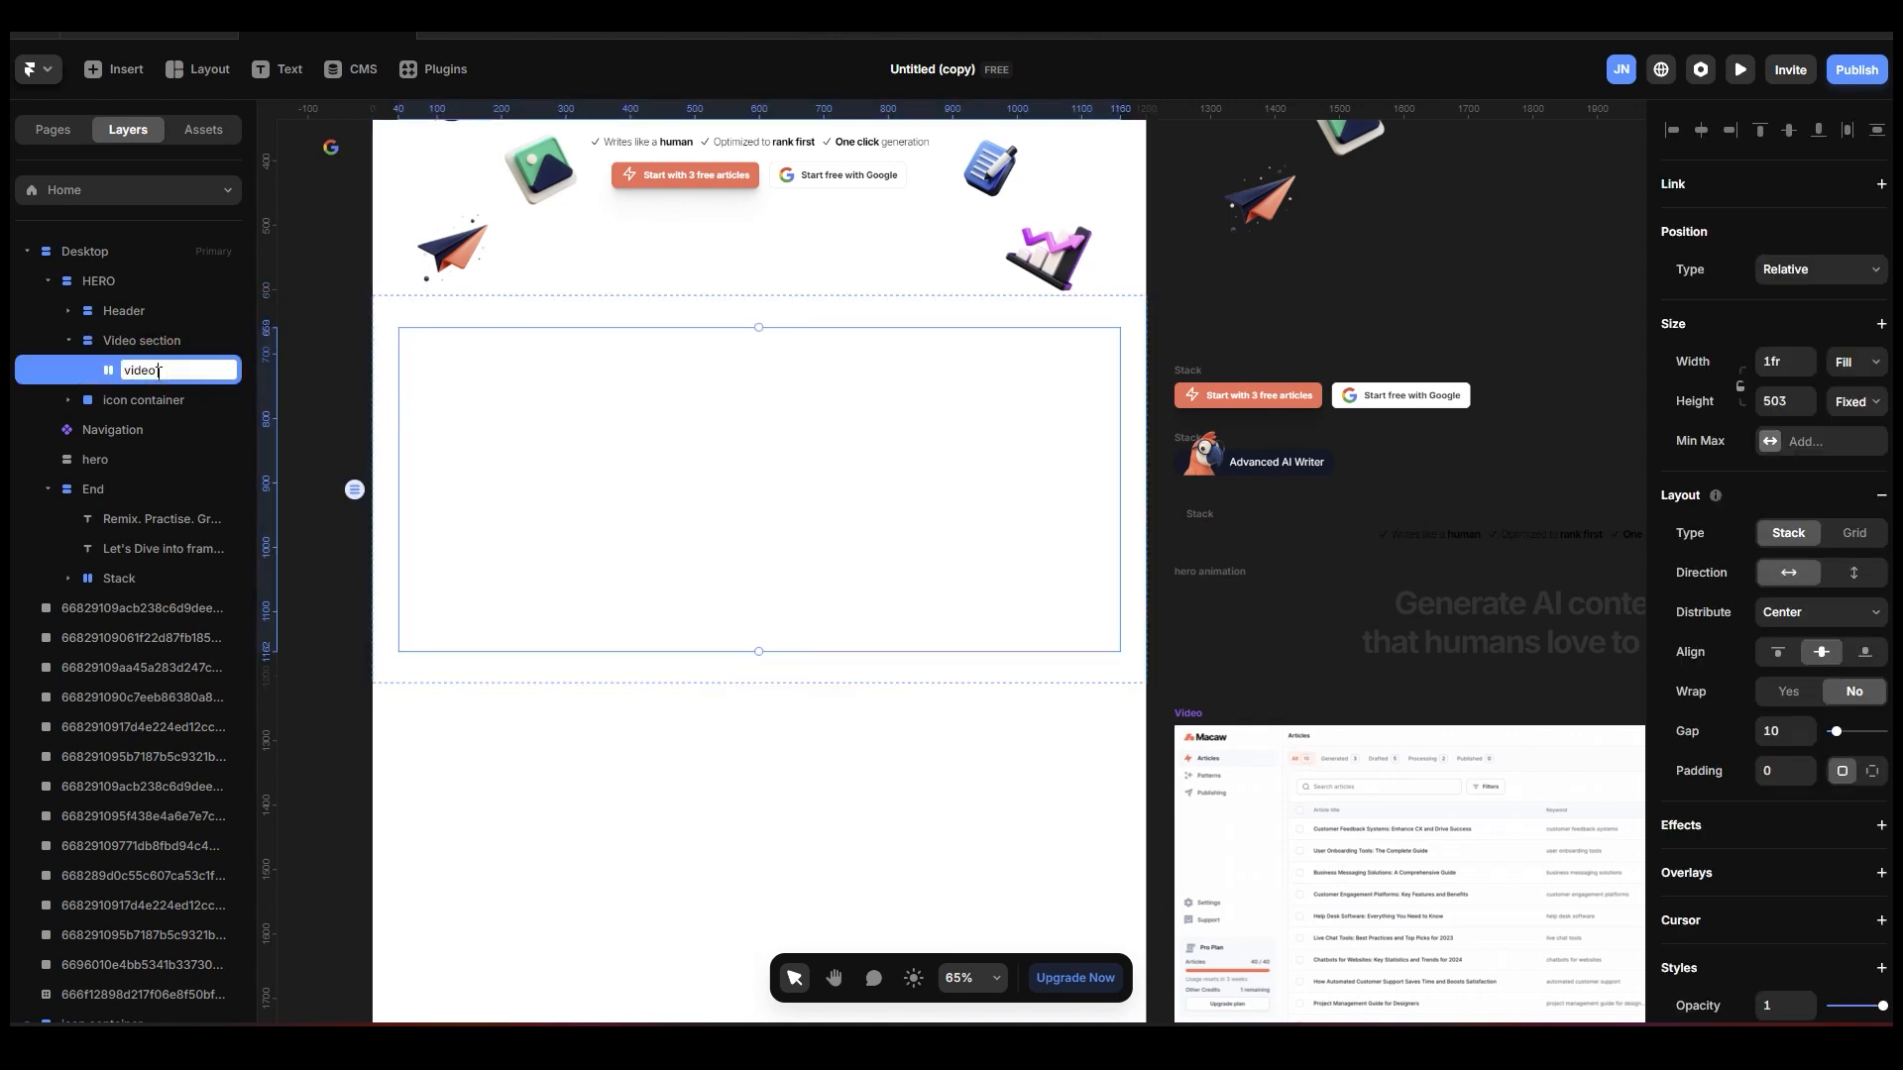
{"action": "key", "text": "Escape"}
Insert a Video component into the video container and upload hero-video.mp4 as its source.
{"action": "left_click", "coordinate": [119, 72]}
{"action": "left_click_drag", "start_coordinate": [65, 249], "coordinate": [783, 475]}
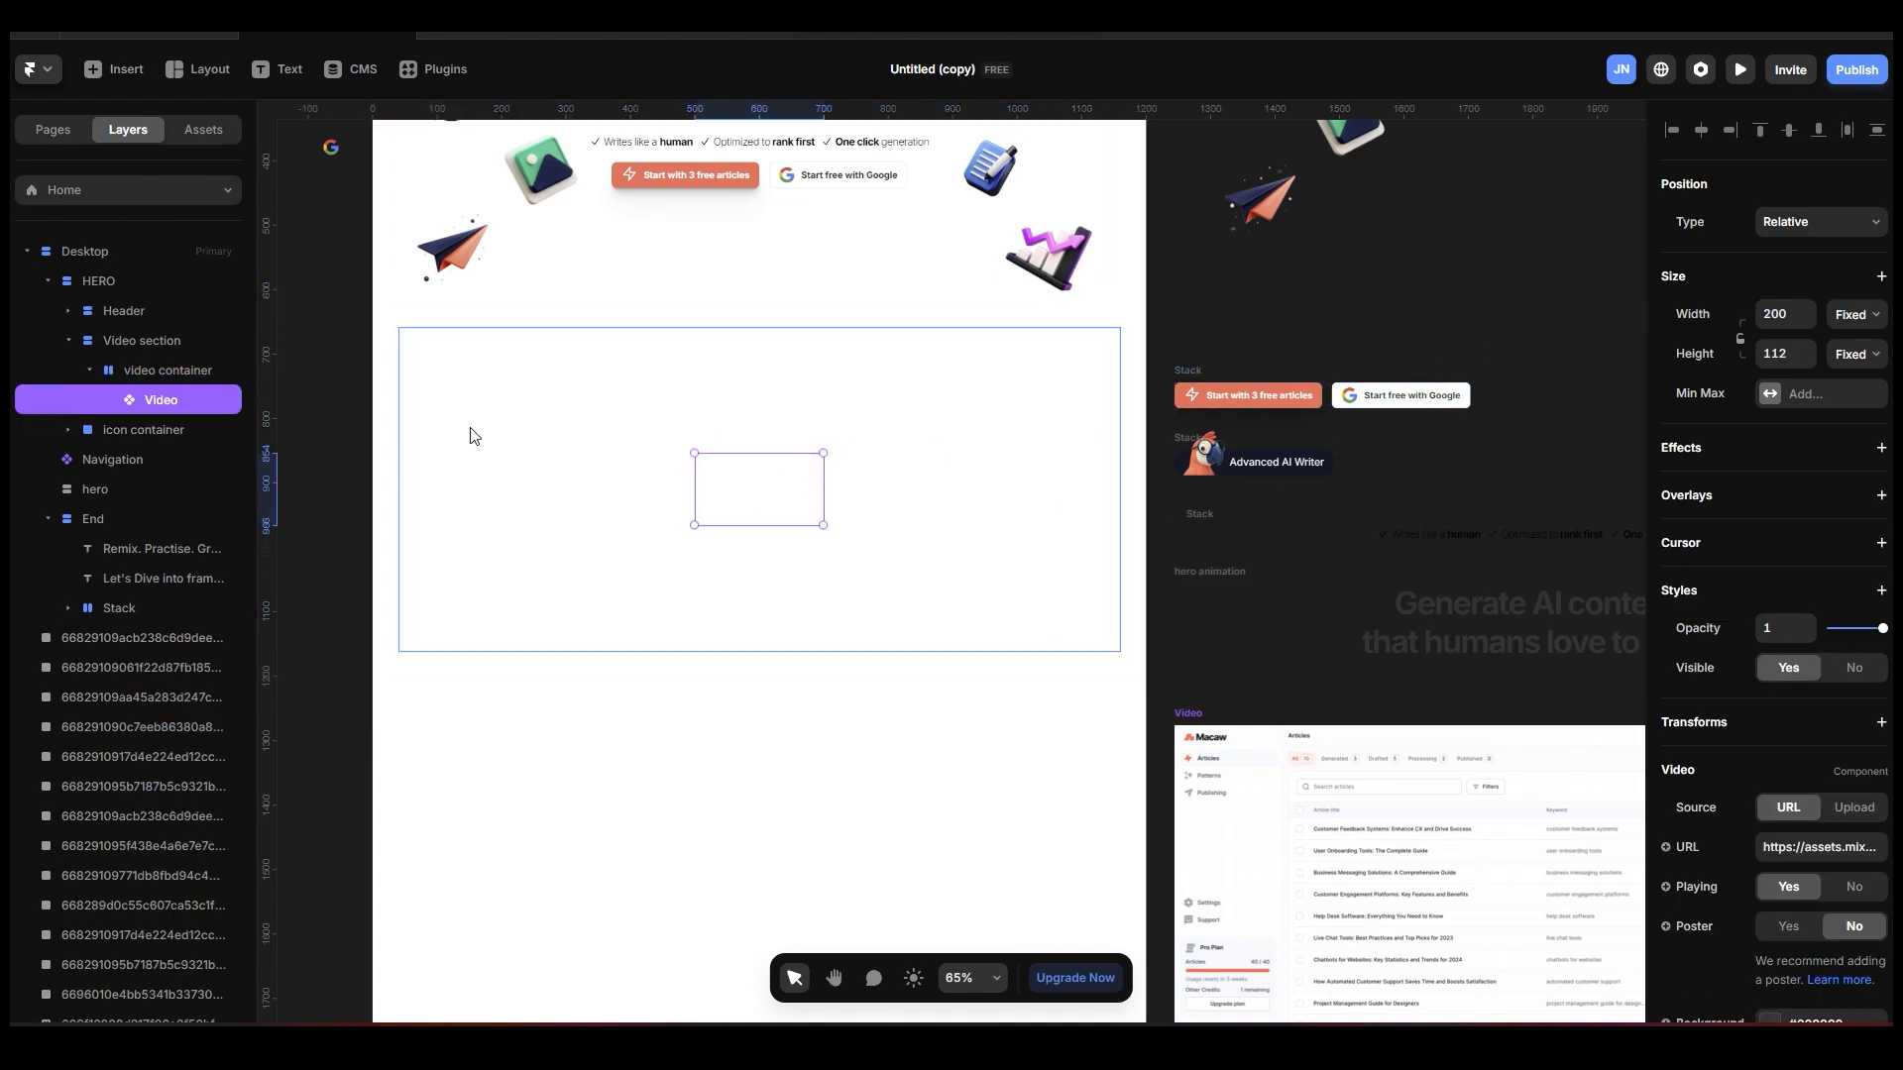
{"action": "scroll", "coordinate": [1834, 832], "scroll_direction": "down", "scroll_amount": 2}
{"action": "scroll", "coordinate": [1834, 832], "scroll_direction": "down", "scroll_amount": 1}
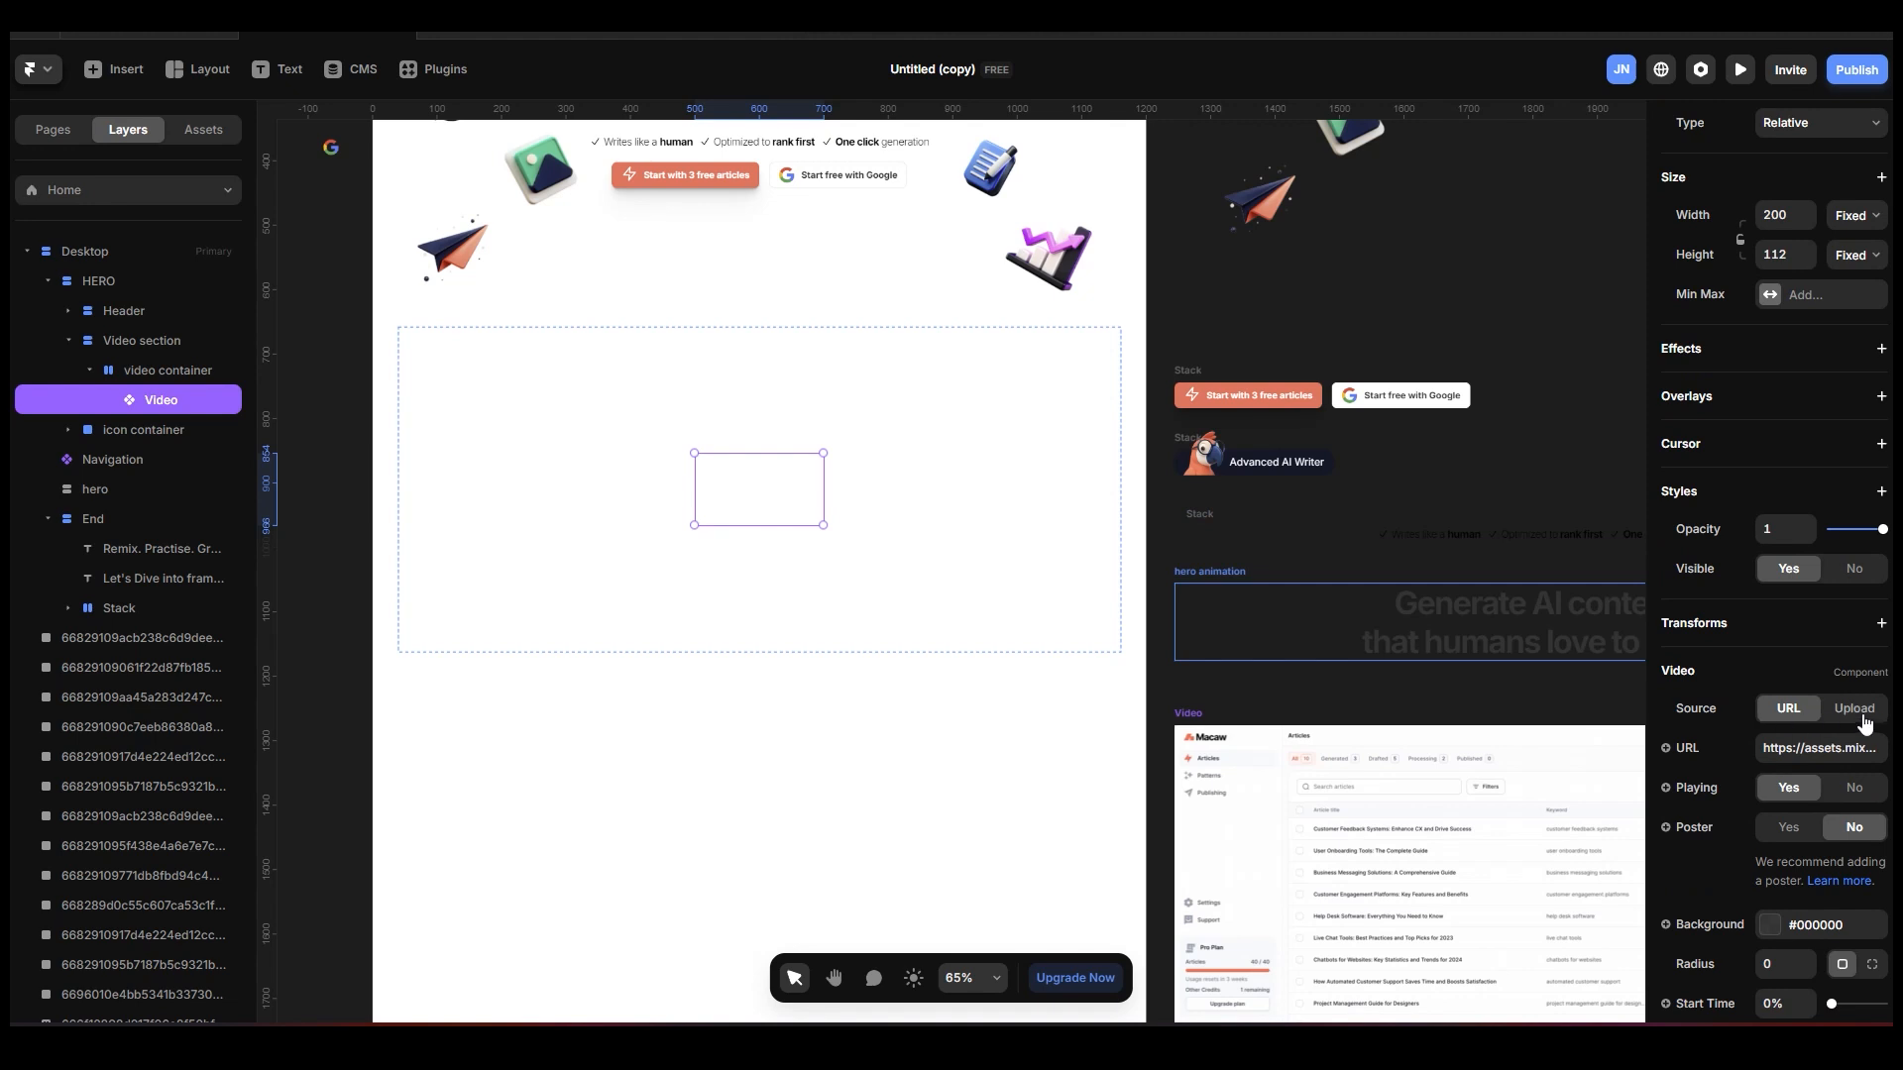
{"action": "left_click", "coordinate": [1854, 707]}
{"action": "left_click", "coordinate": [1811, 754]}
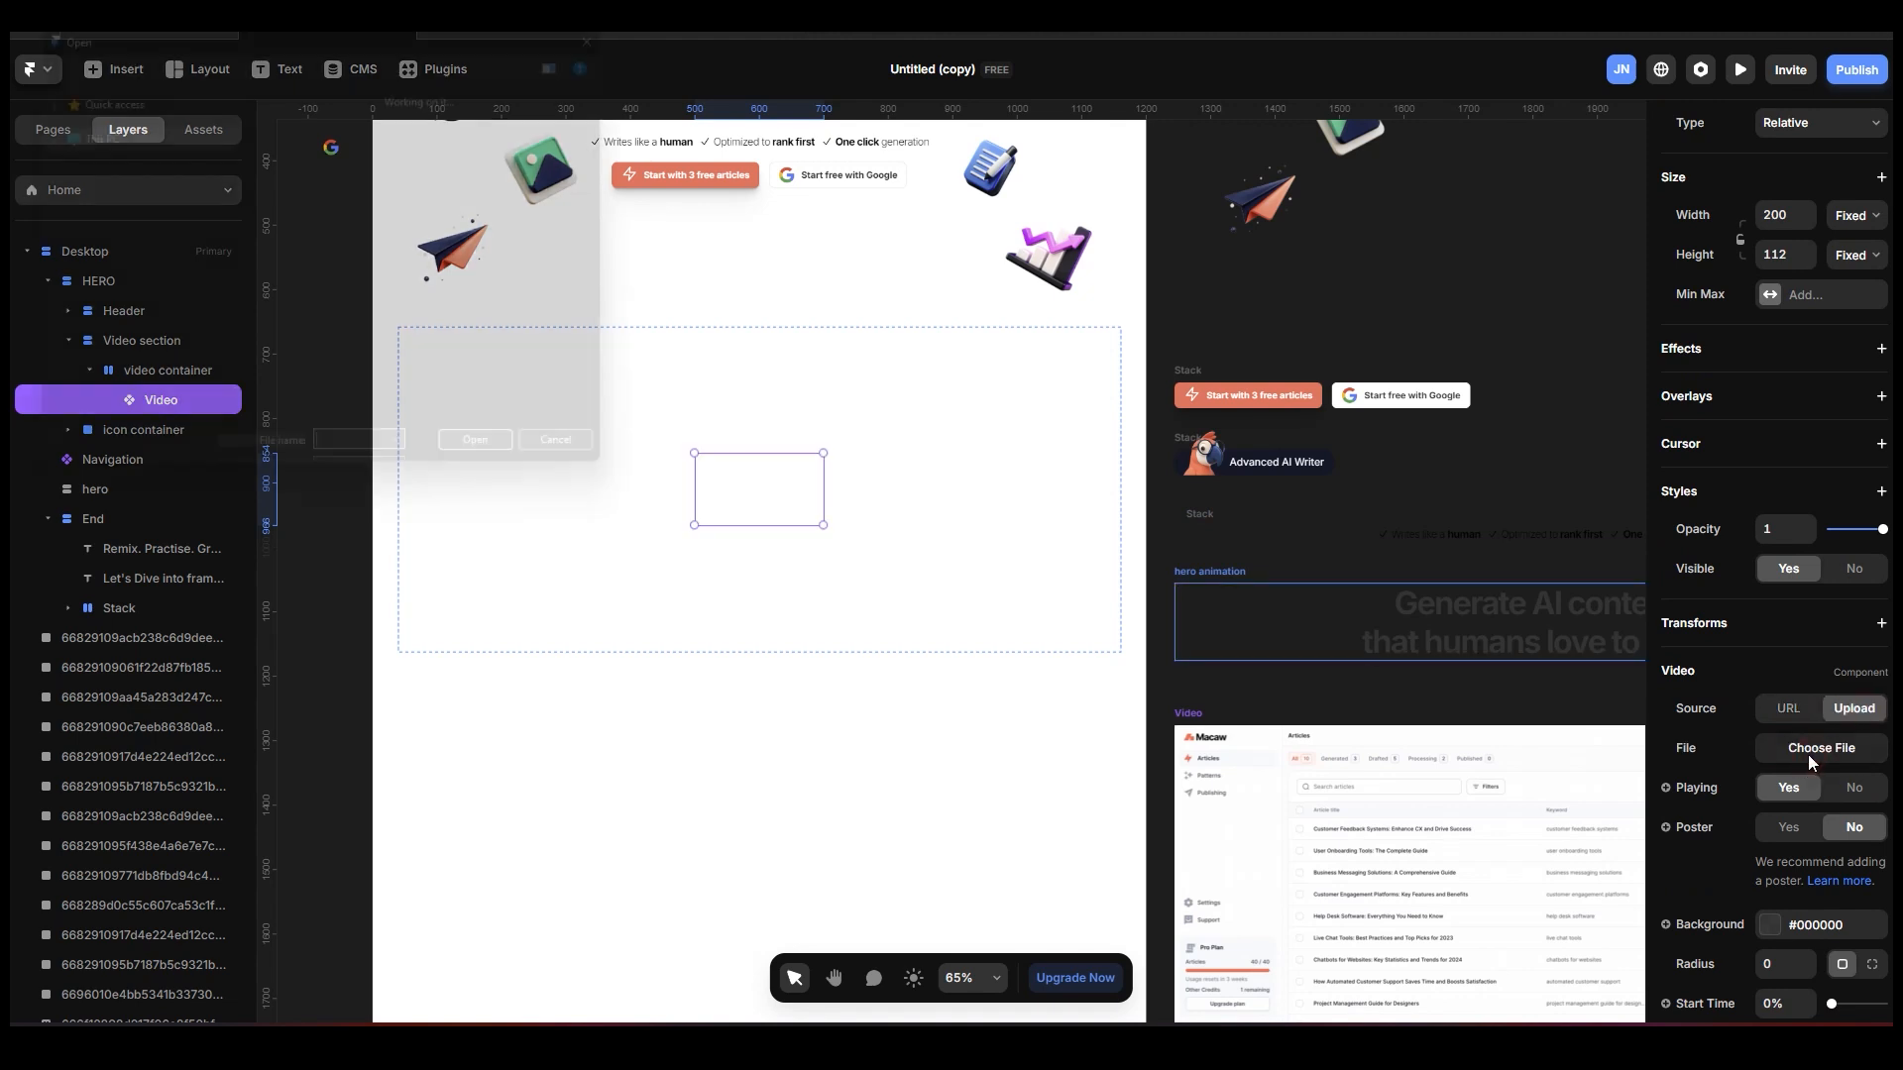
{"action": "left_click", "coordinate": [337, 174]}
{"action": "left_click", "coordinate": [561, 445]}
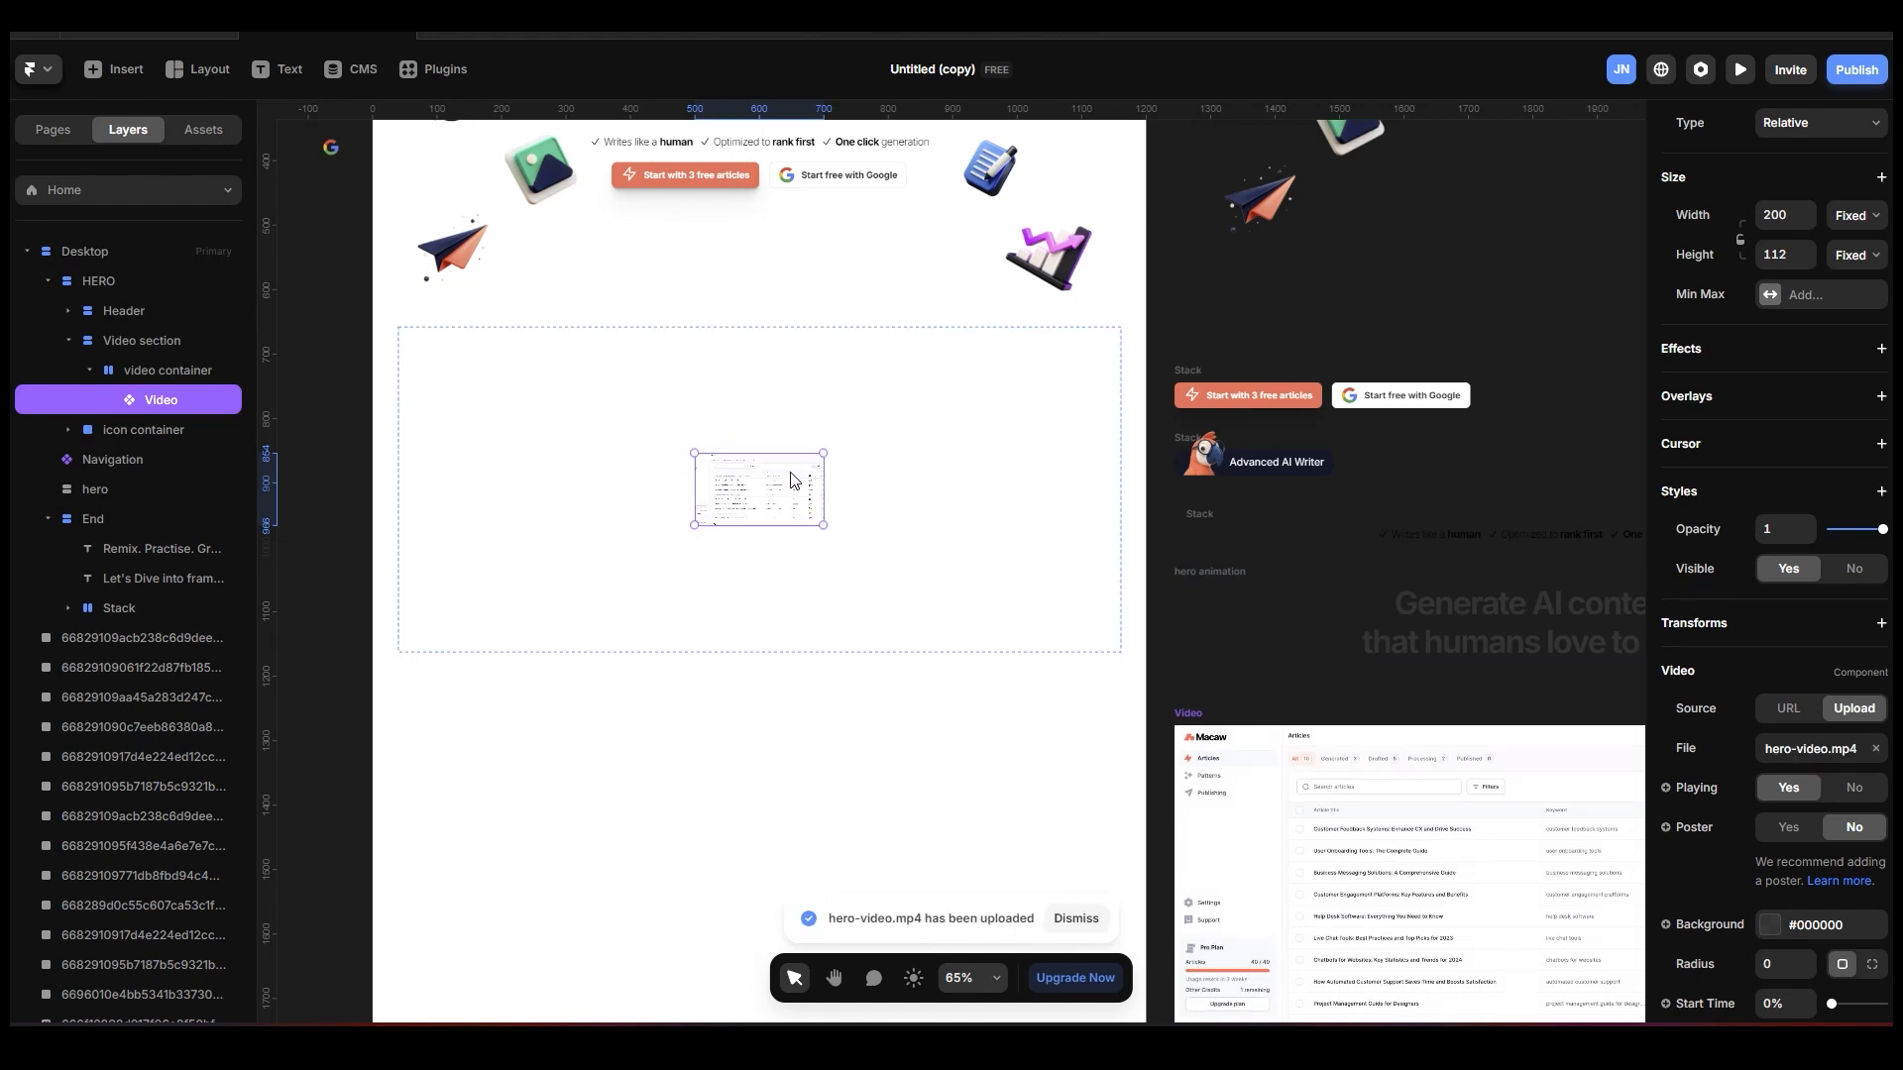
Resize the video to about 655 by 323 so that its full frame shows without cropped sides.
{"action": "scroll", "coordinate": [745, 523], "scroll_direction": "up", "scroll_amount": 2}
{"action": "scroll", "coordinate": [746, 524], "scroll_direction": "up", "scroll_amount": 5}
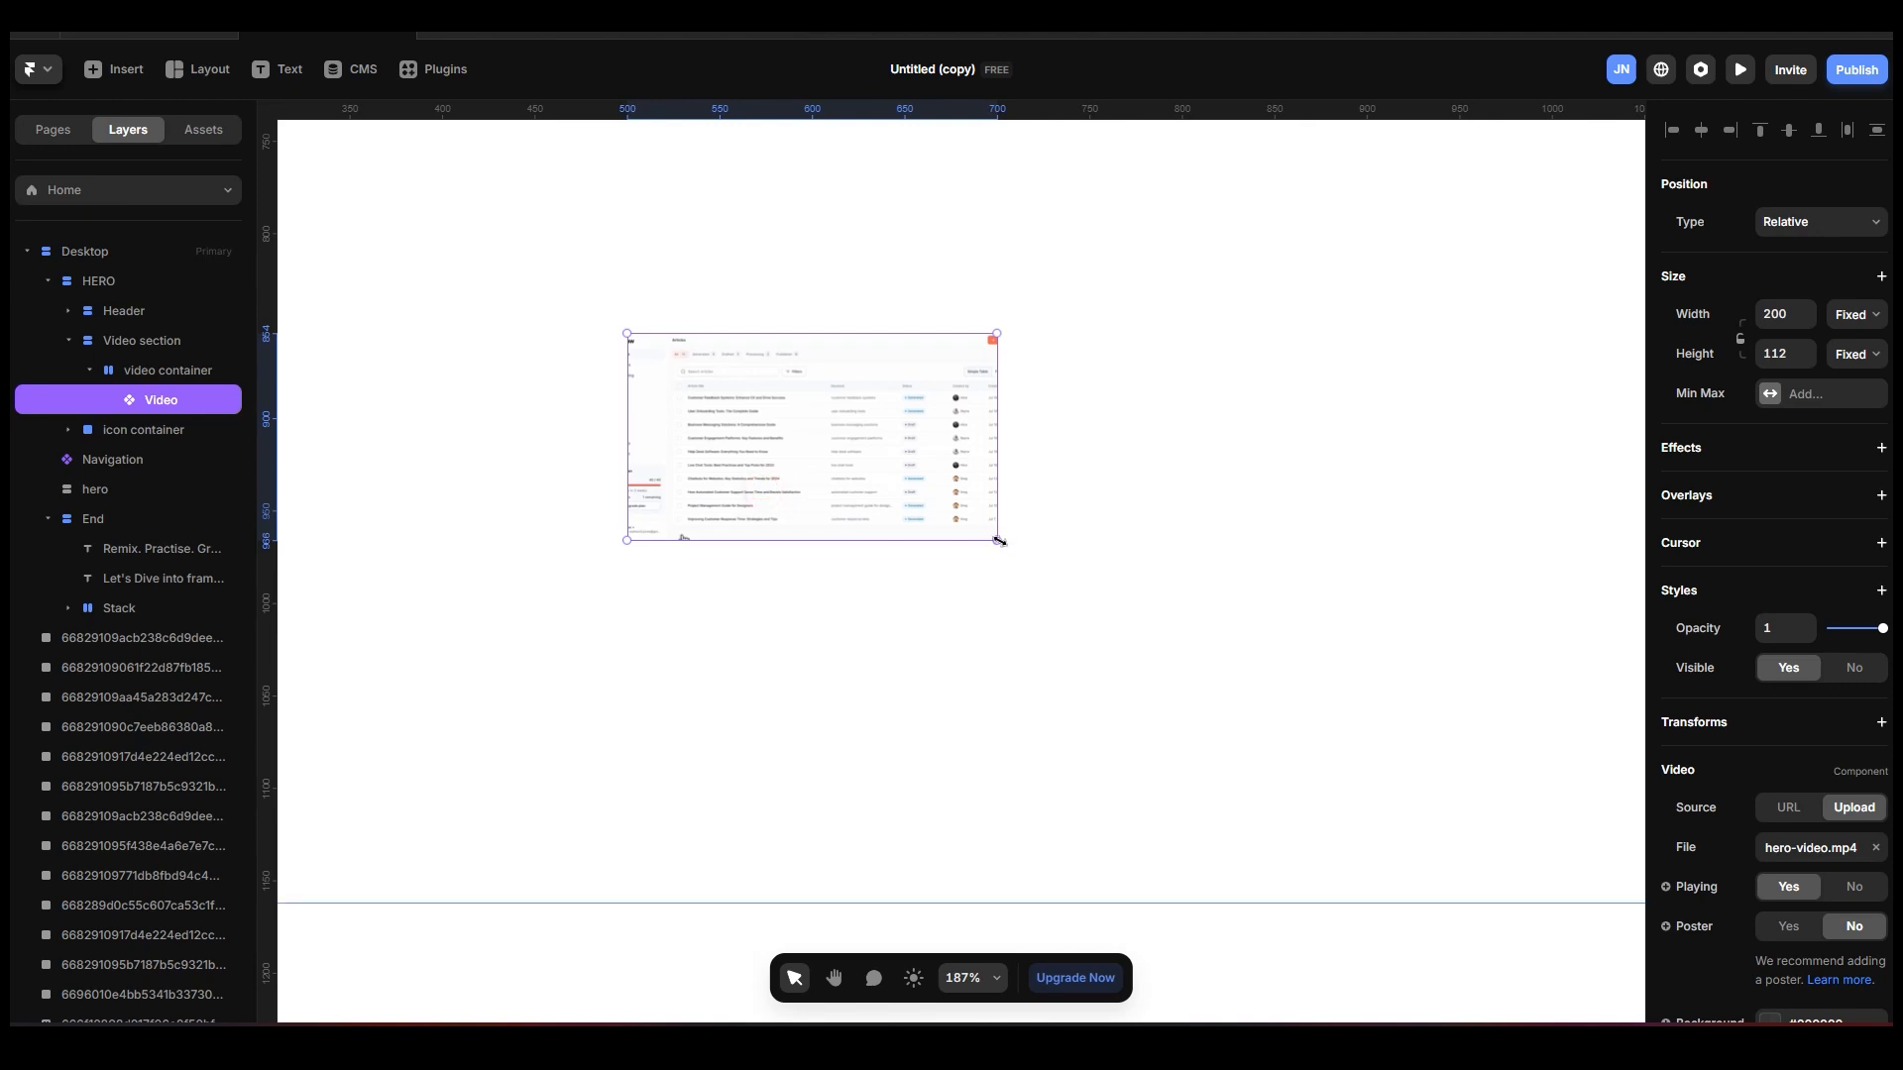
{"action": "left_click_drag", "start_coordinate": [996, 540], "coordinate": [1420, 778]}
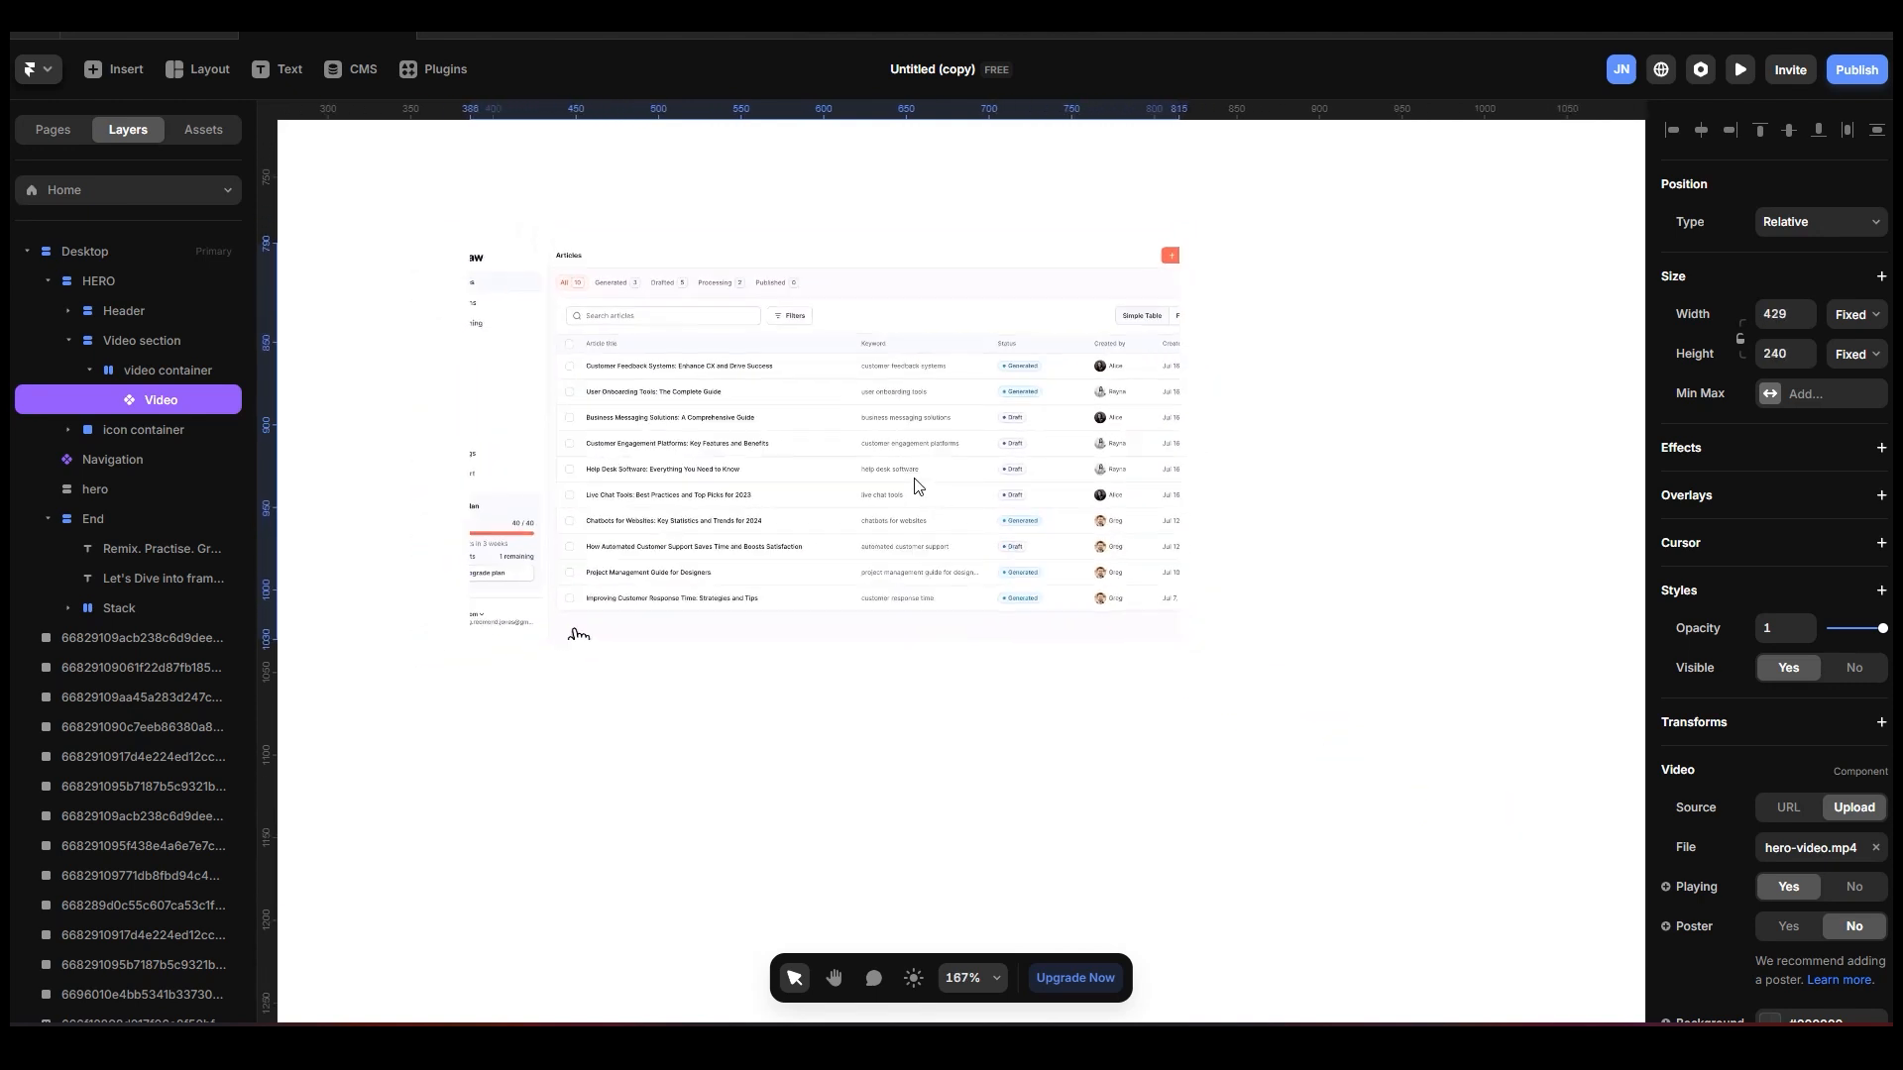
{"action": "scroll", "coordinate": [919, 488], "scroll_direction": "down", "scroll_amount": 4}
{"action": "left_click_drag", "start_coordinate": [1081, 578], "coordinate": [1157, 622]}
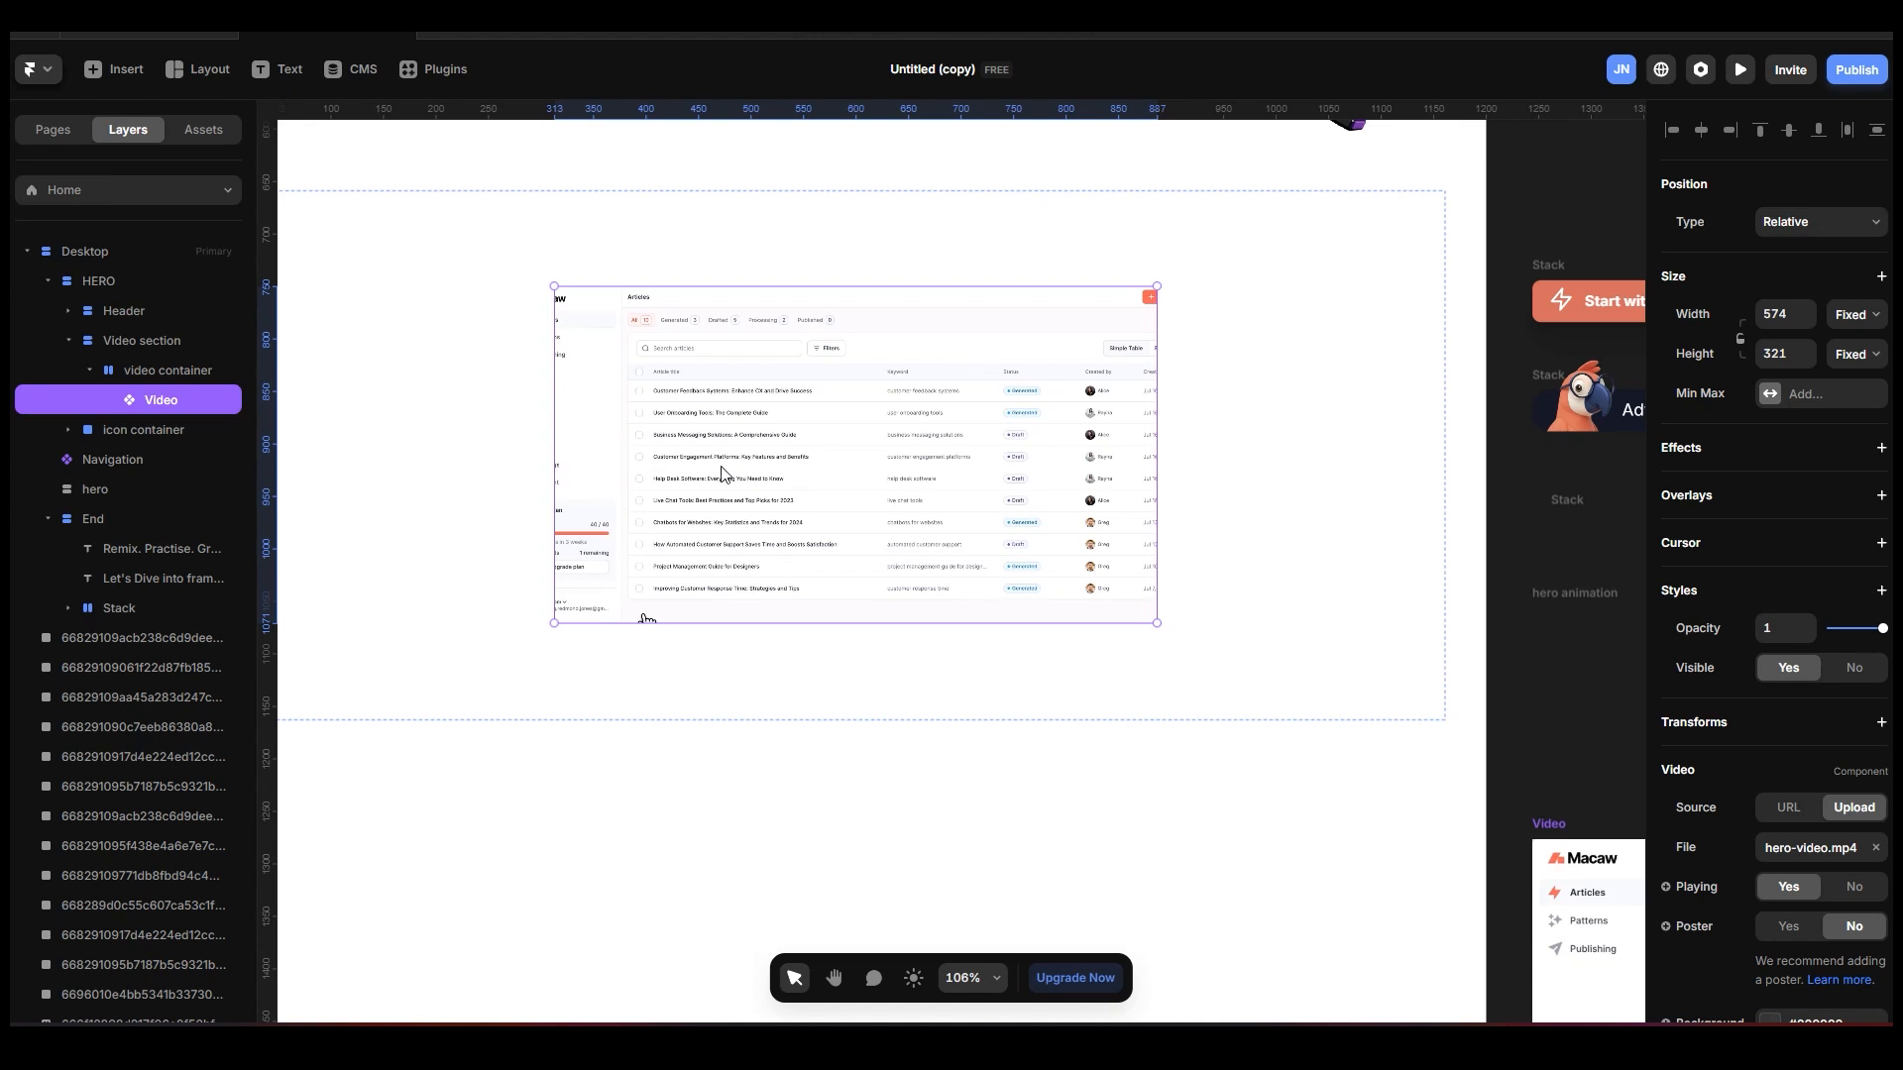
{"action": "left_click_drag", "start_coordinate": [554, 454], "coordinate": [469, 456]}
{"action": "left_click_drag", "start_coordinate": [723, 285], "coordinate": [722, 285]}
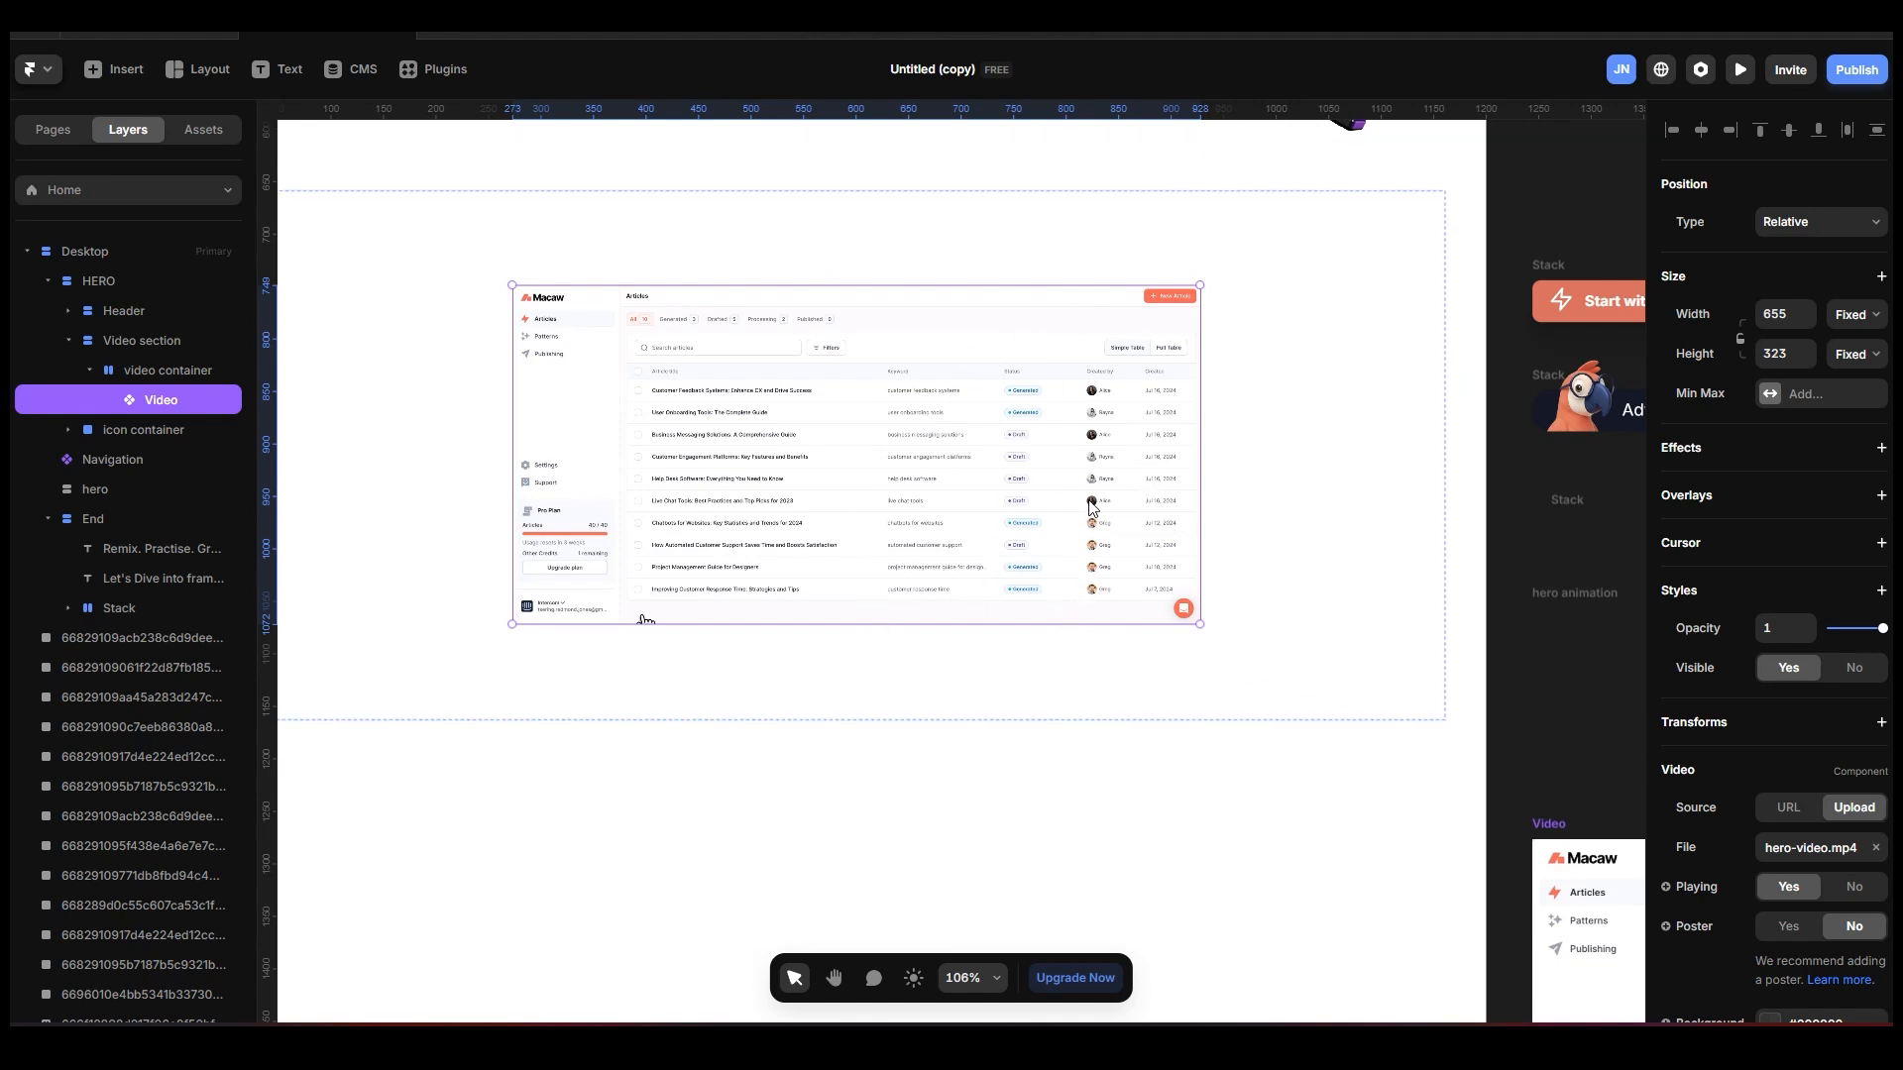
Lock the video's aspect ratio and enlarge it to about 783 by 386.
{"action": "left_click", "coordinate": [1742, 342]}
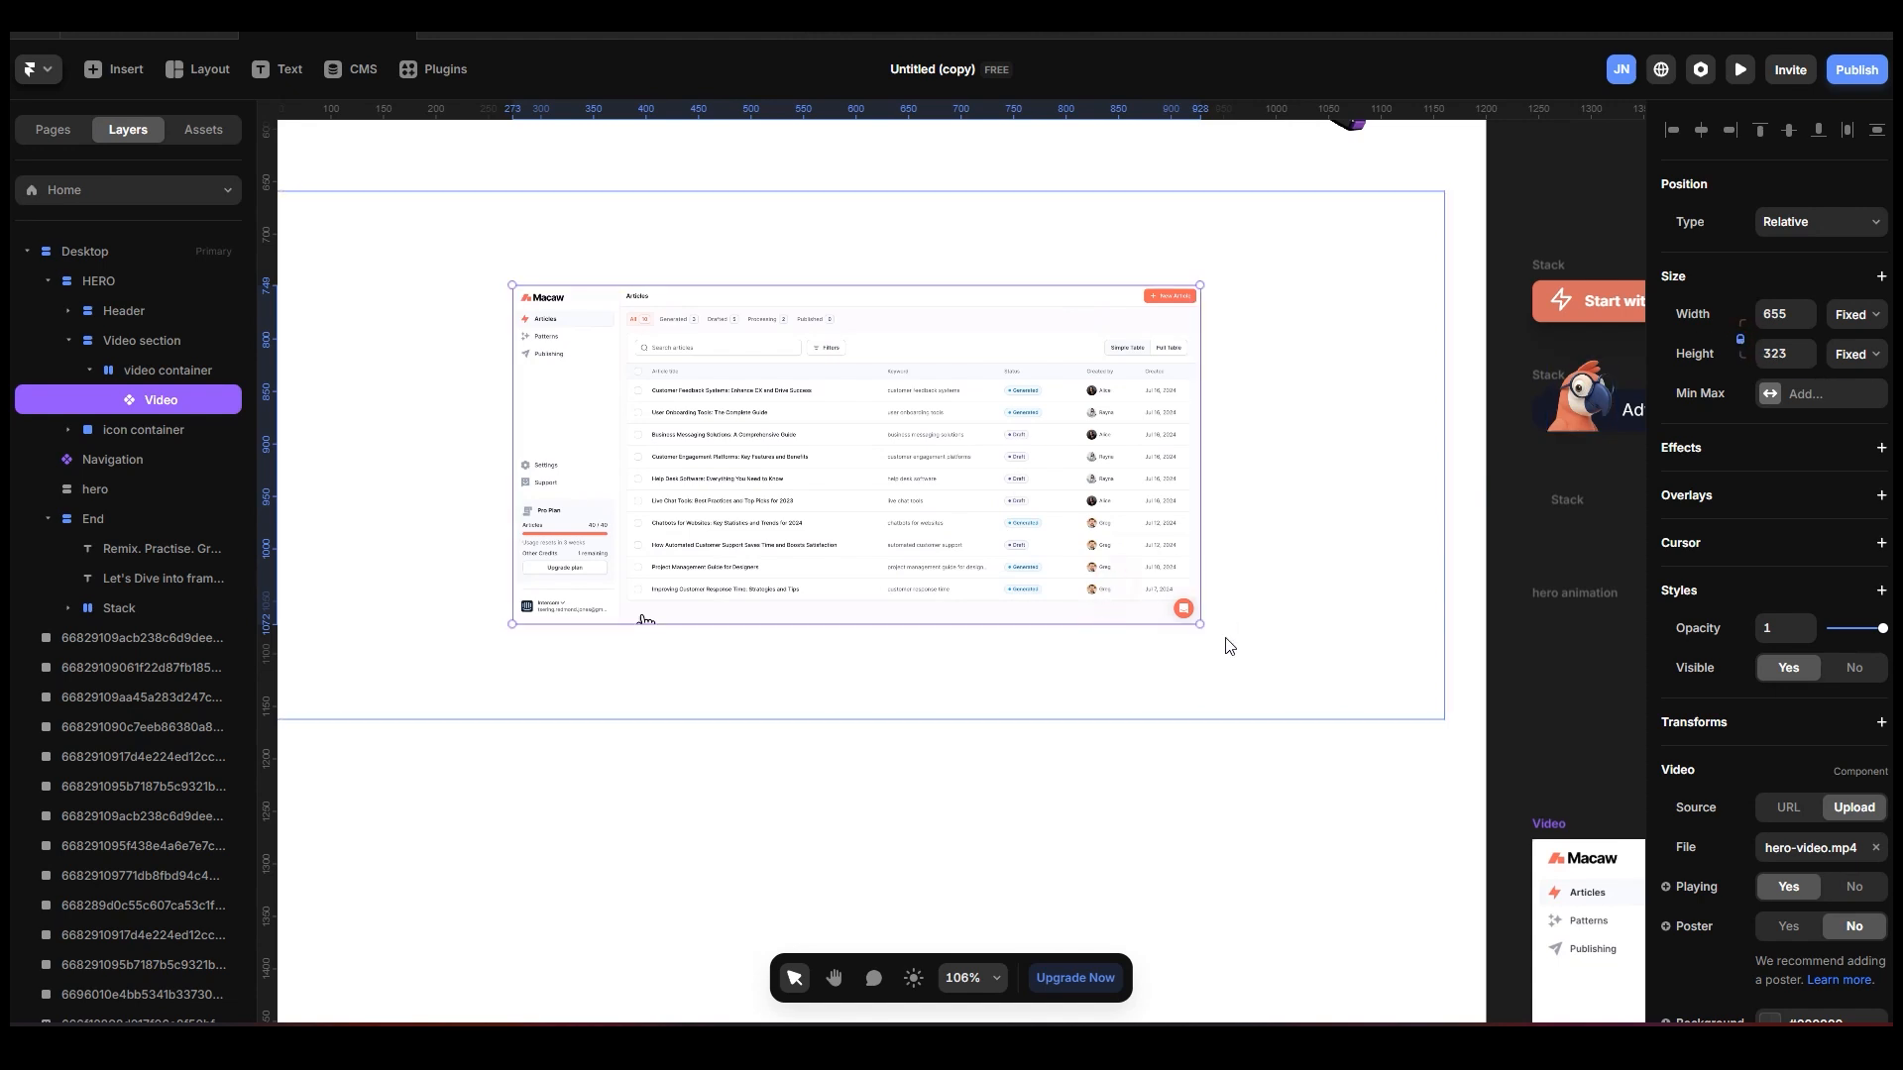
{"action": "left_click_drag", "start_coordinate": [1200, 622], "coordinate": [1291, 670]}
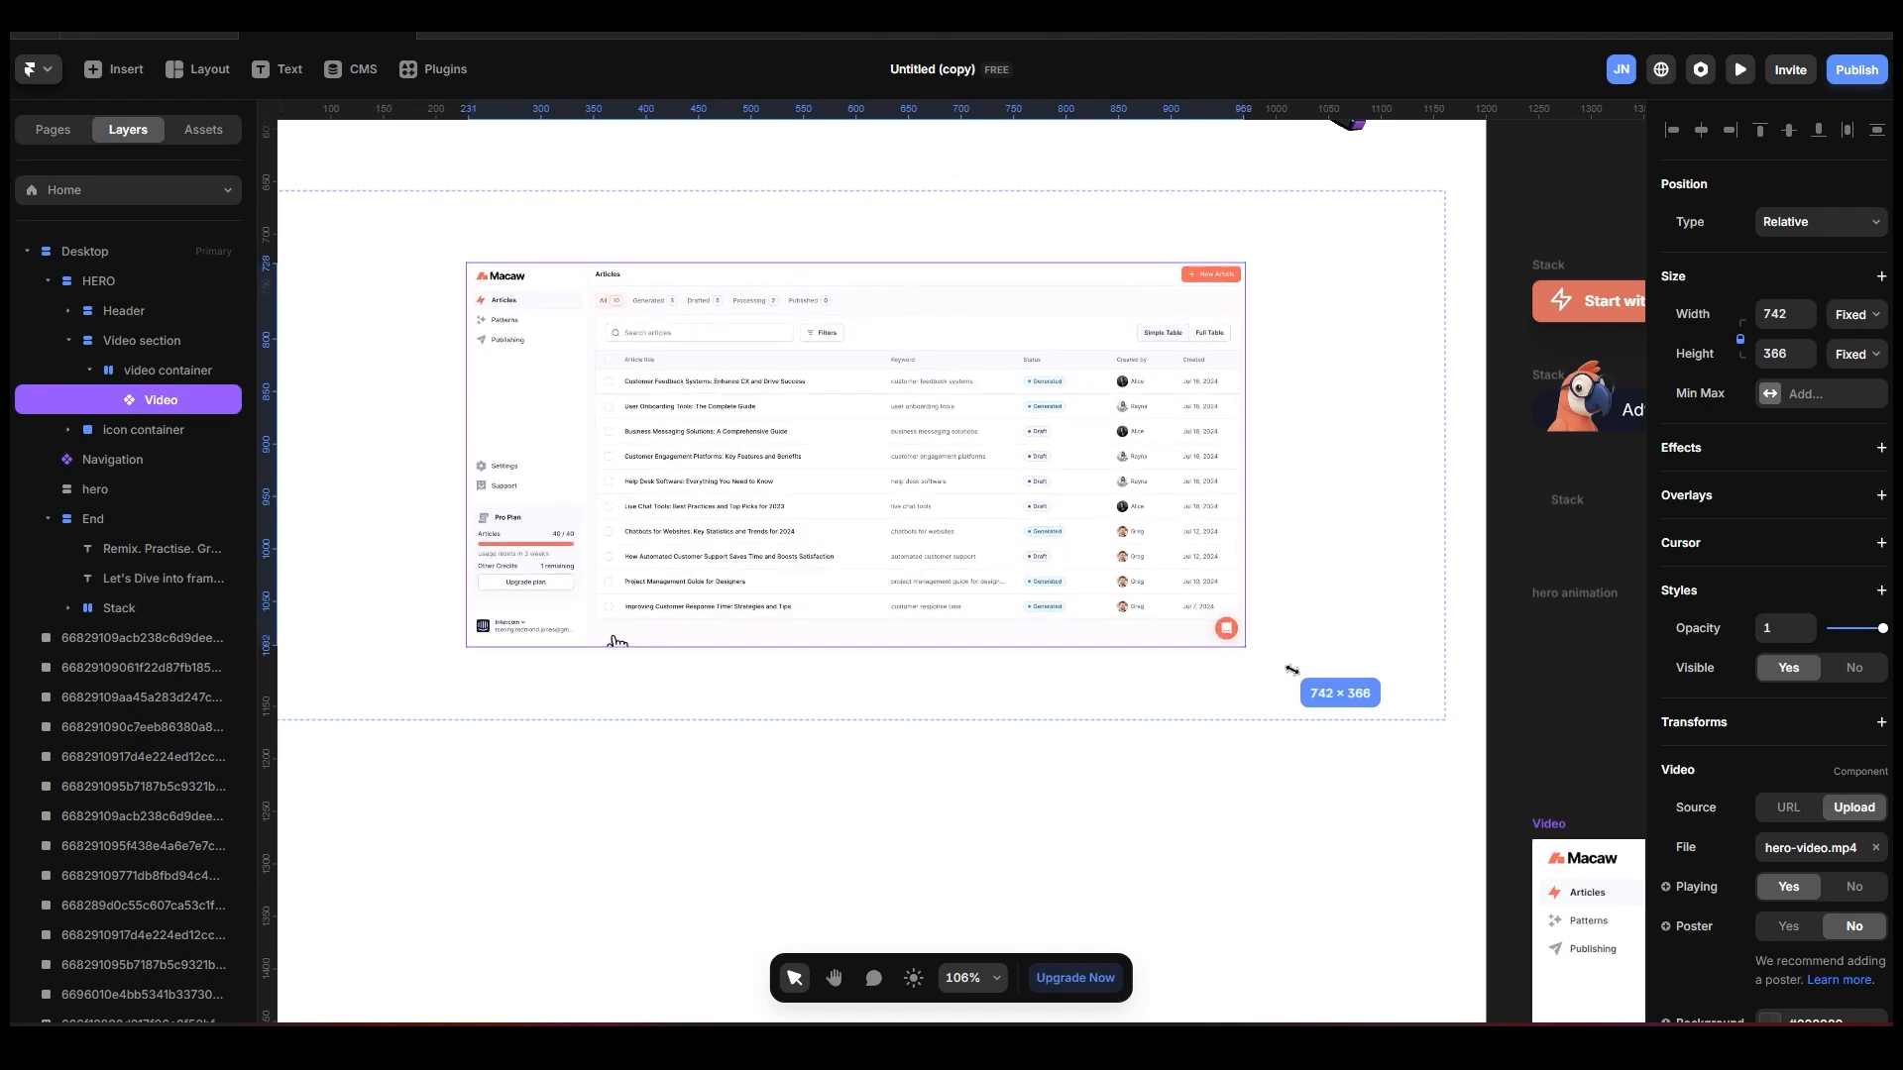
{"action": "left_click_drag", "start_coordinate": [1292, 670], "coordinate": [1343, 694]}
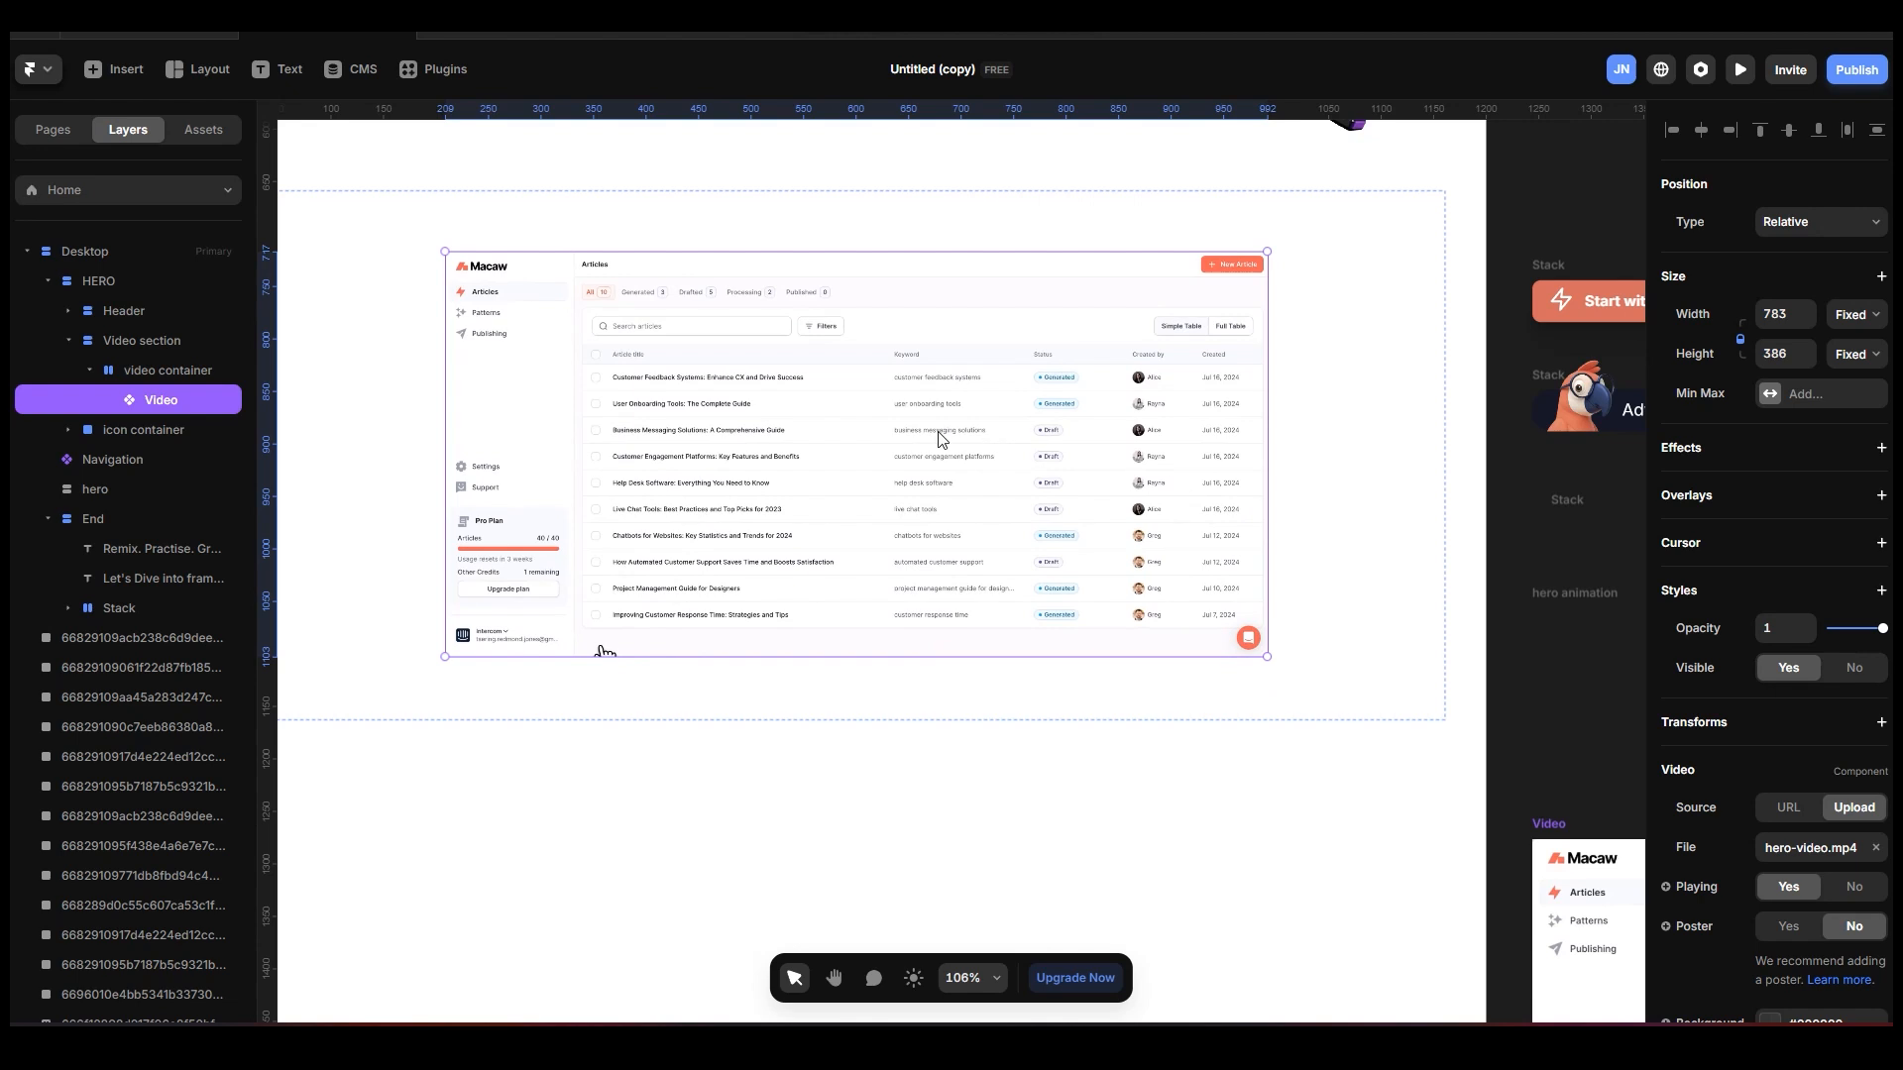
Set the video's width to Fill and the video container's height to Fit.
{"action": "scroll", "coordinate": [941, 440], "scroll_direction": "down", "scroll_amount": 5}
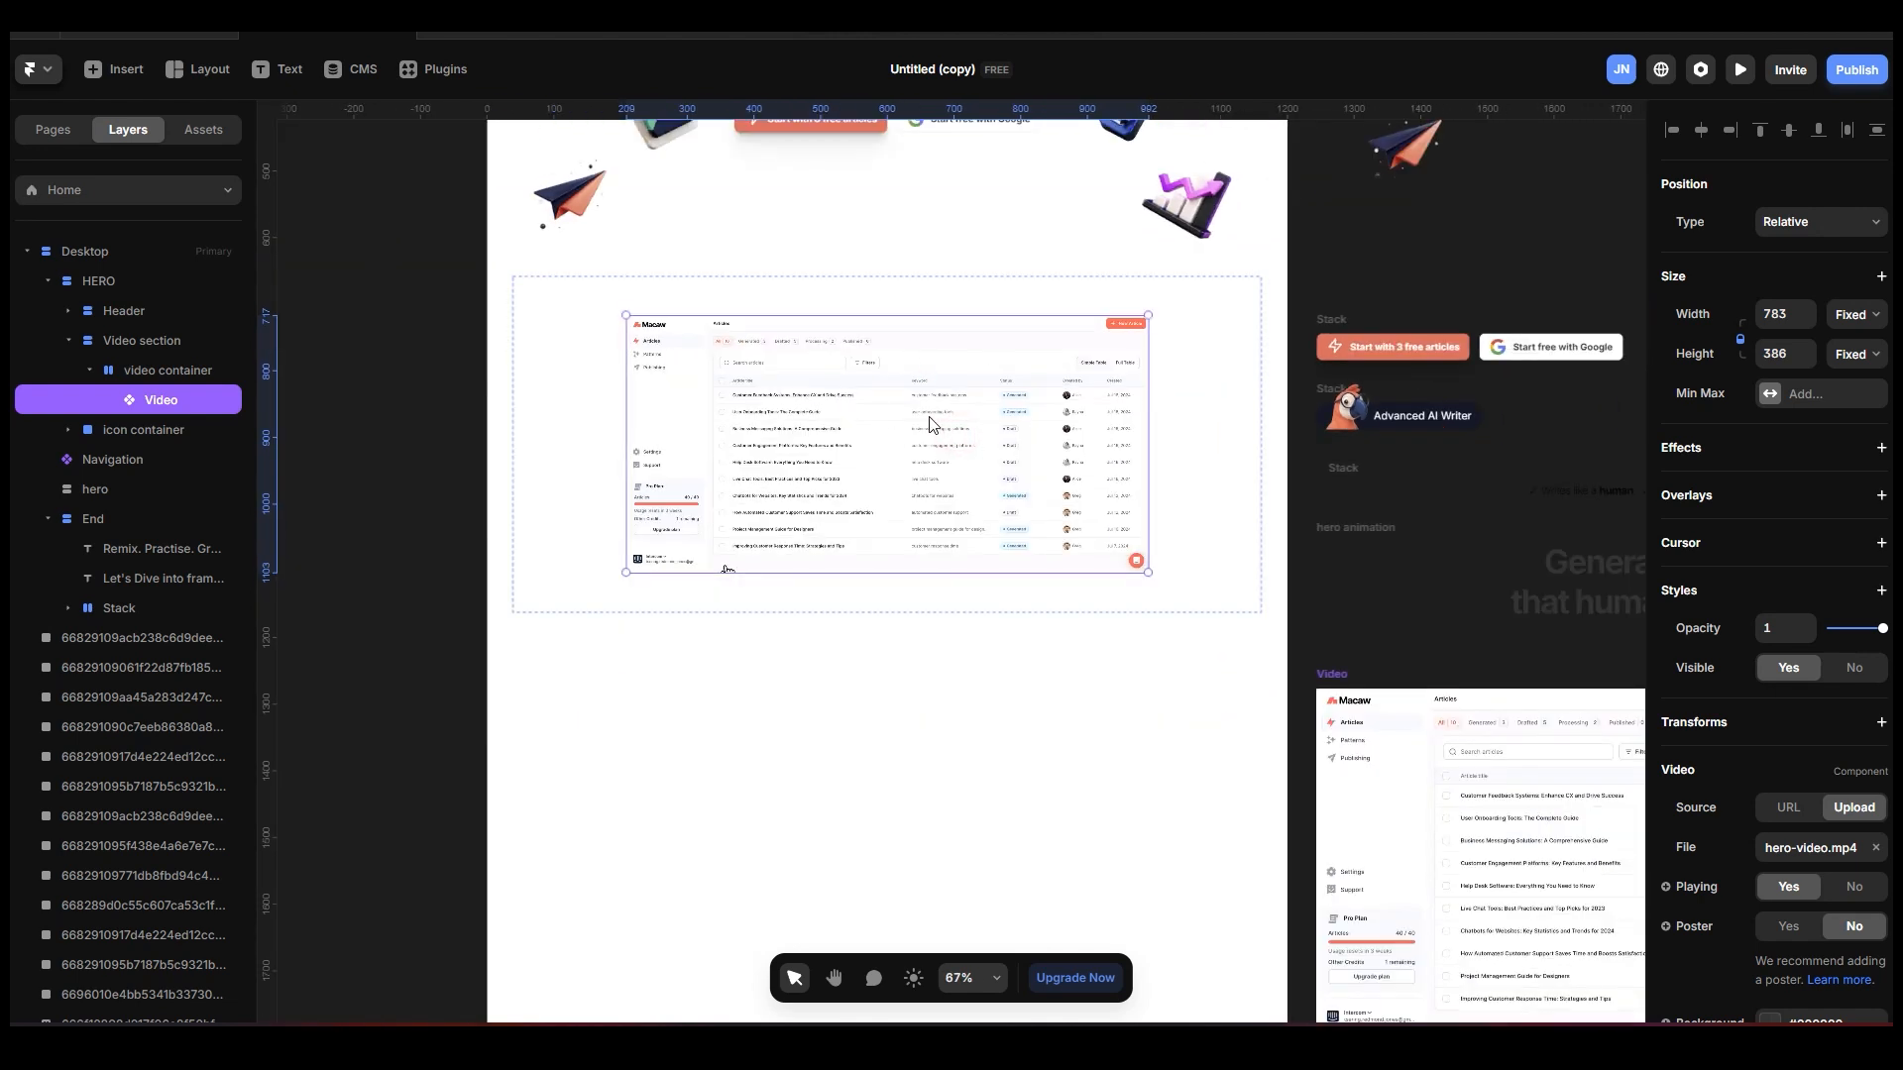
{"action": "scroll", "coordinate": [932, 431], "scroll_direction": "up", "scroll_amount": 3}
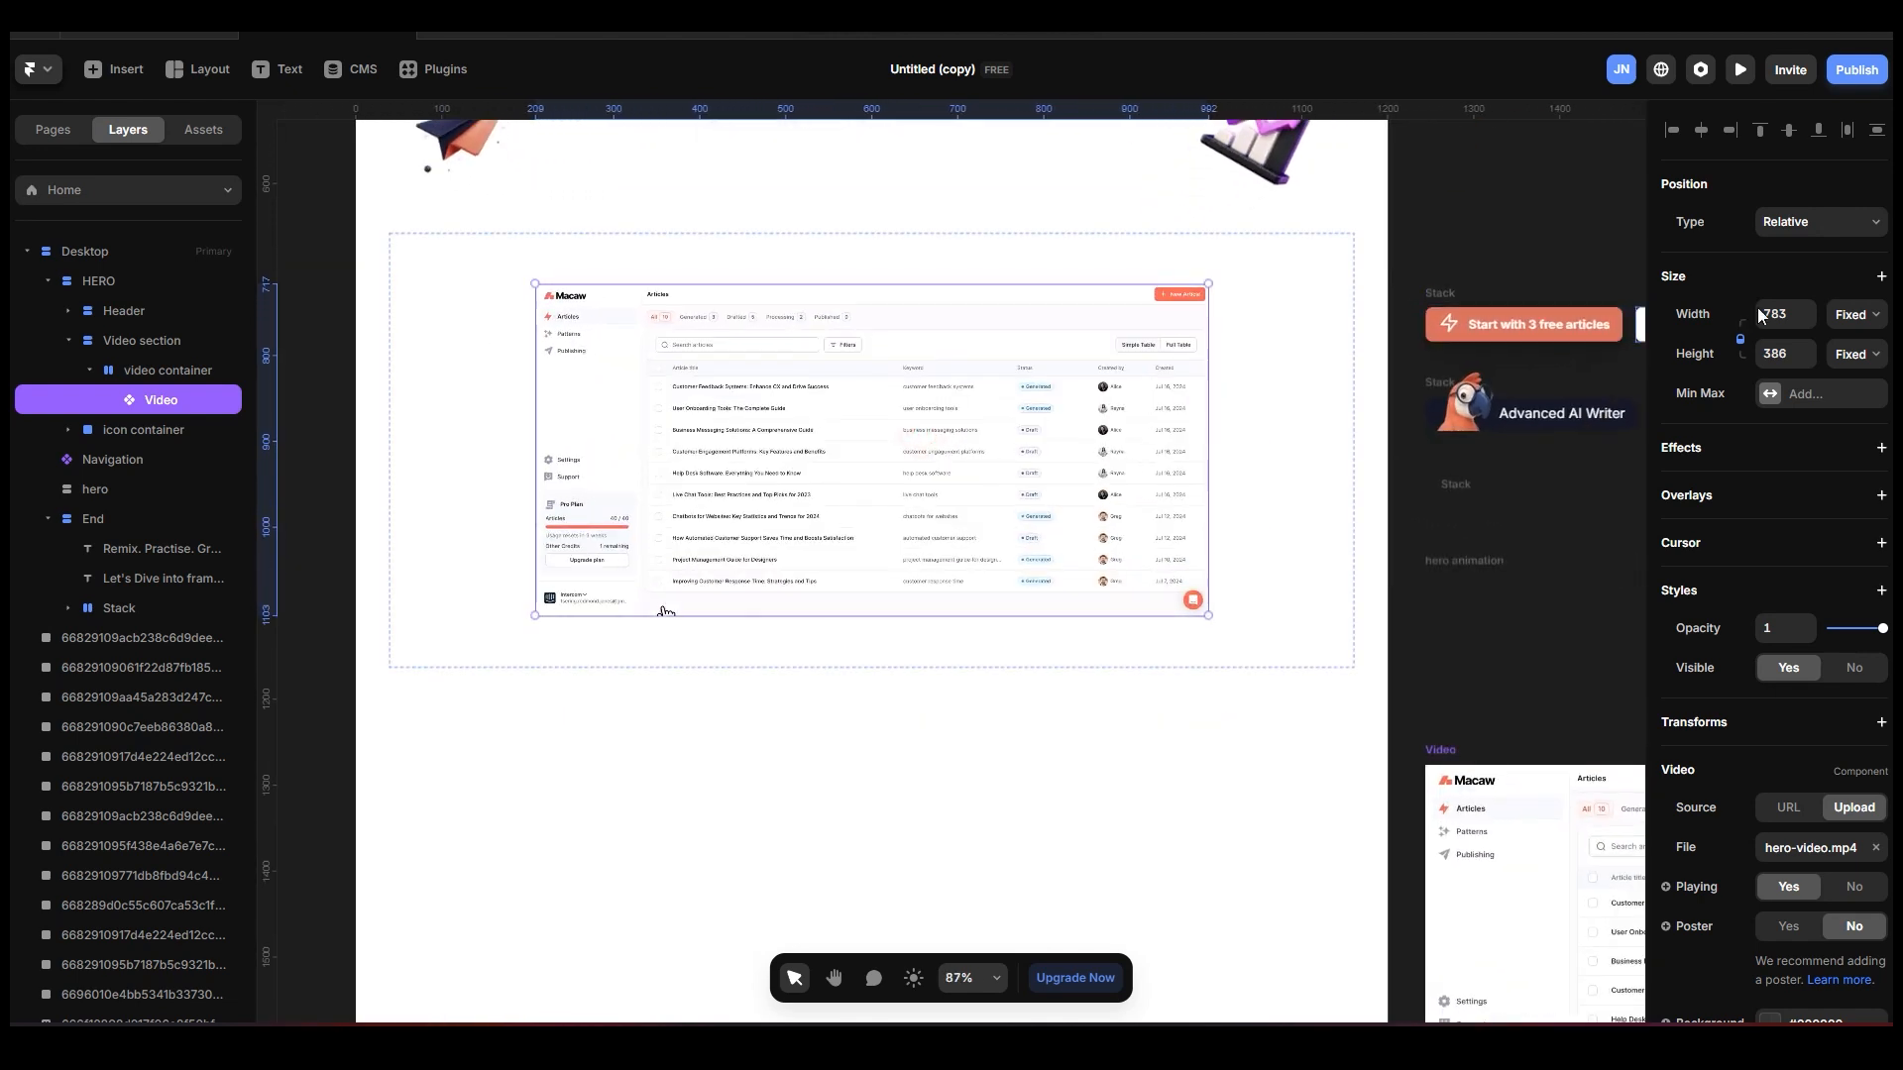
{"action": "left_click", "coordinate": [1857, 315]}
{"action": "left_click", "coordinate": [1870, 370]}
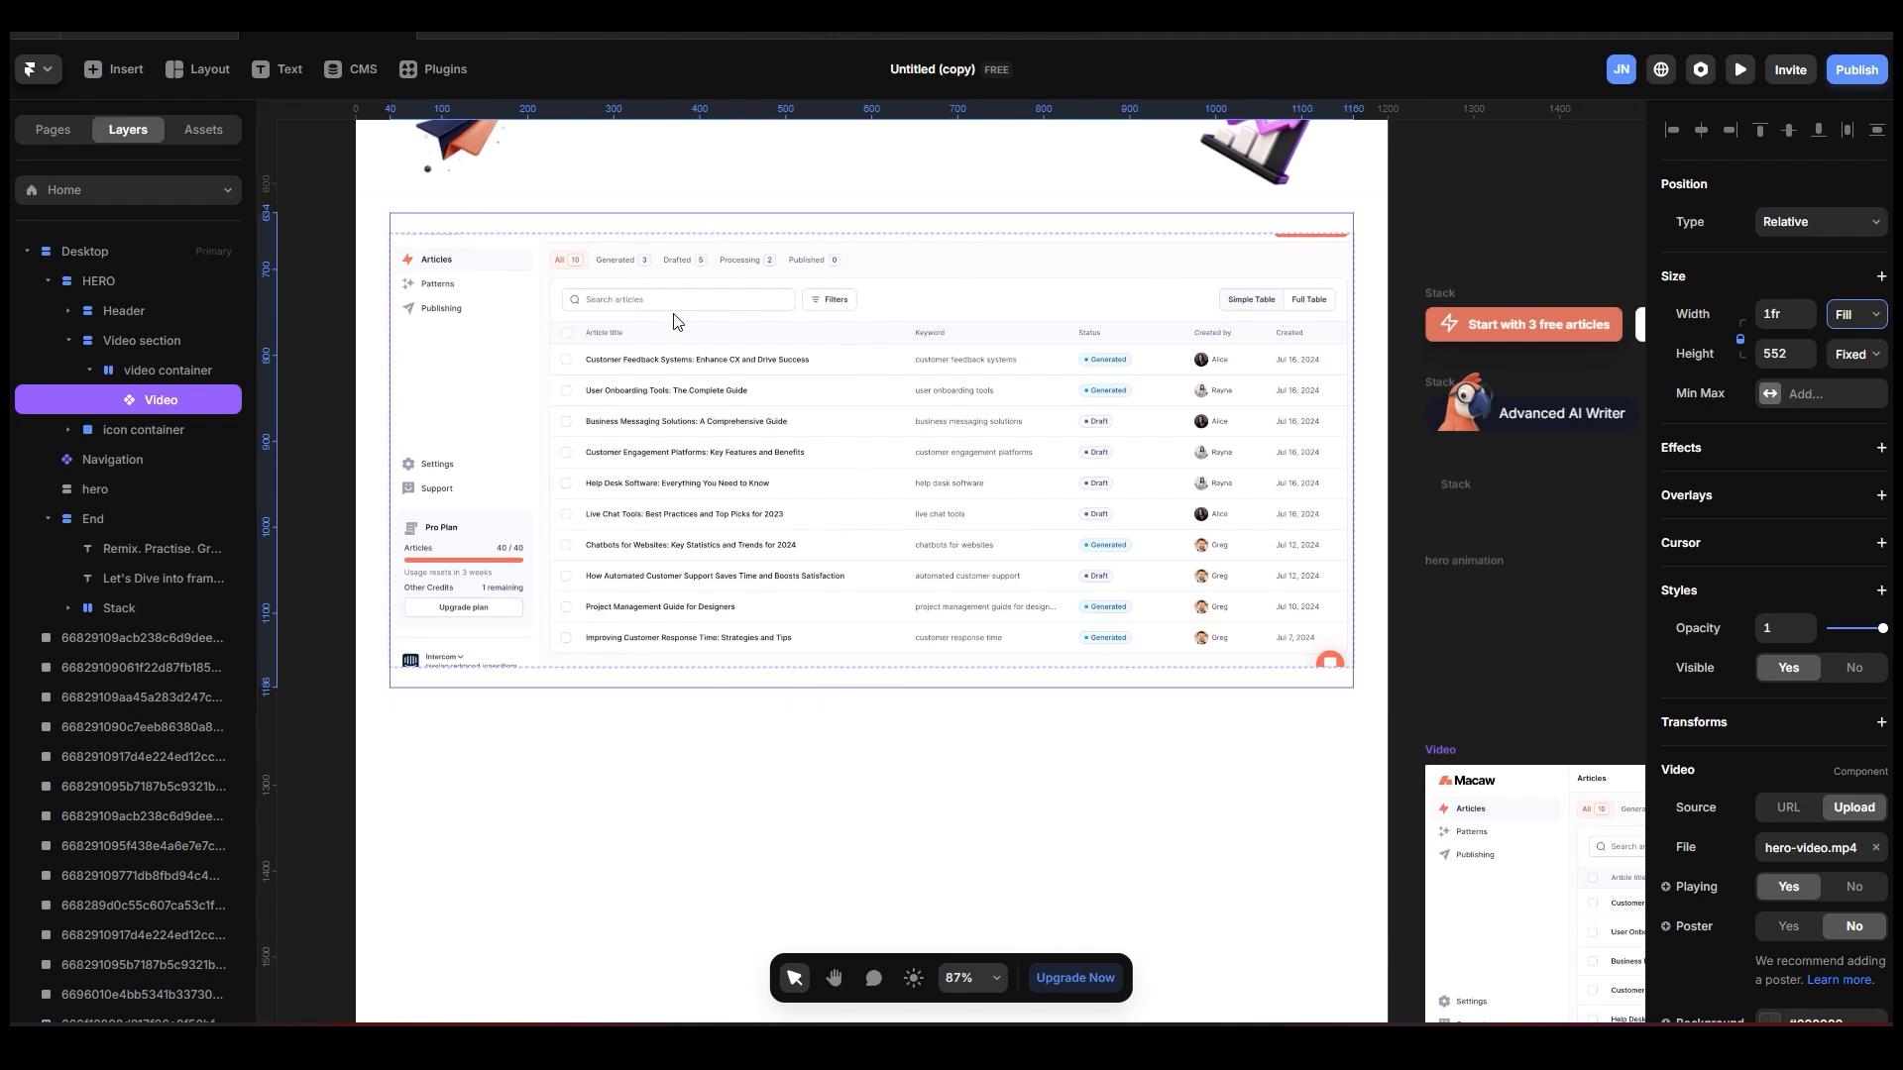
{"action": "left_click", "coordinate": [184, 373]}
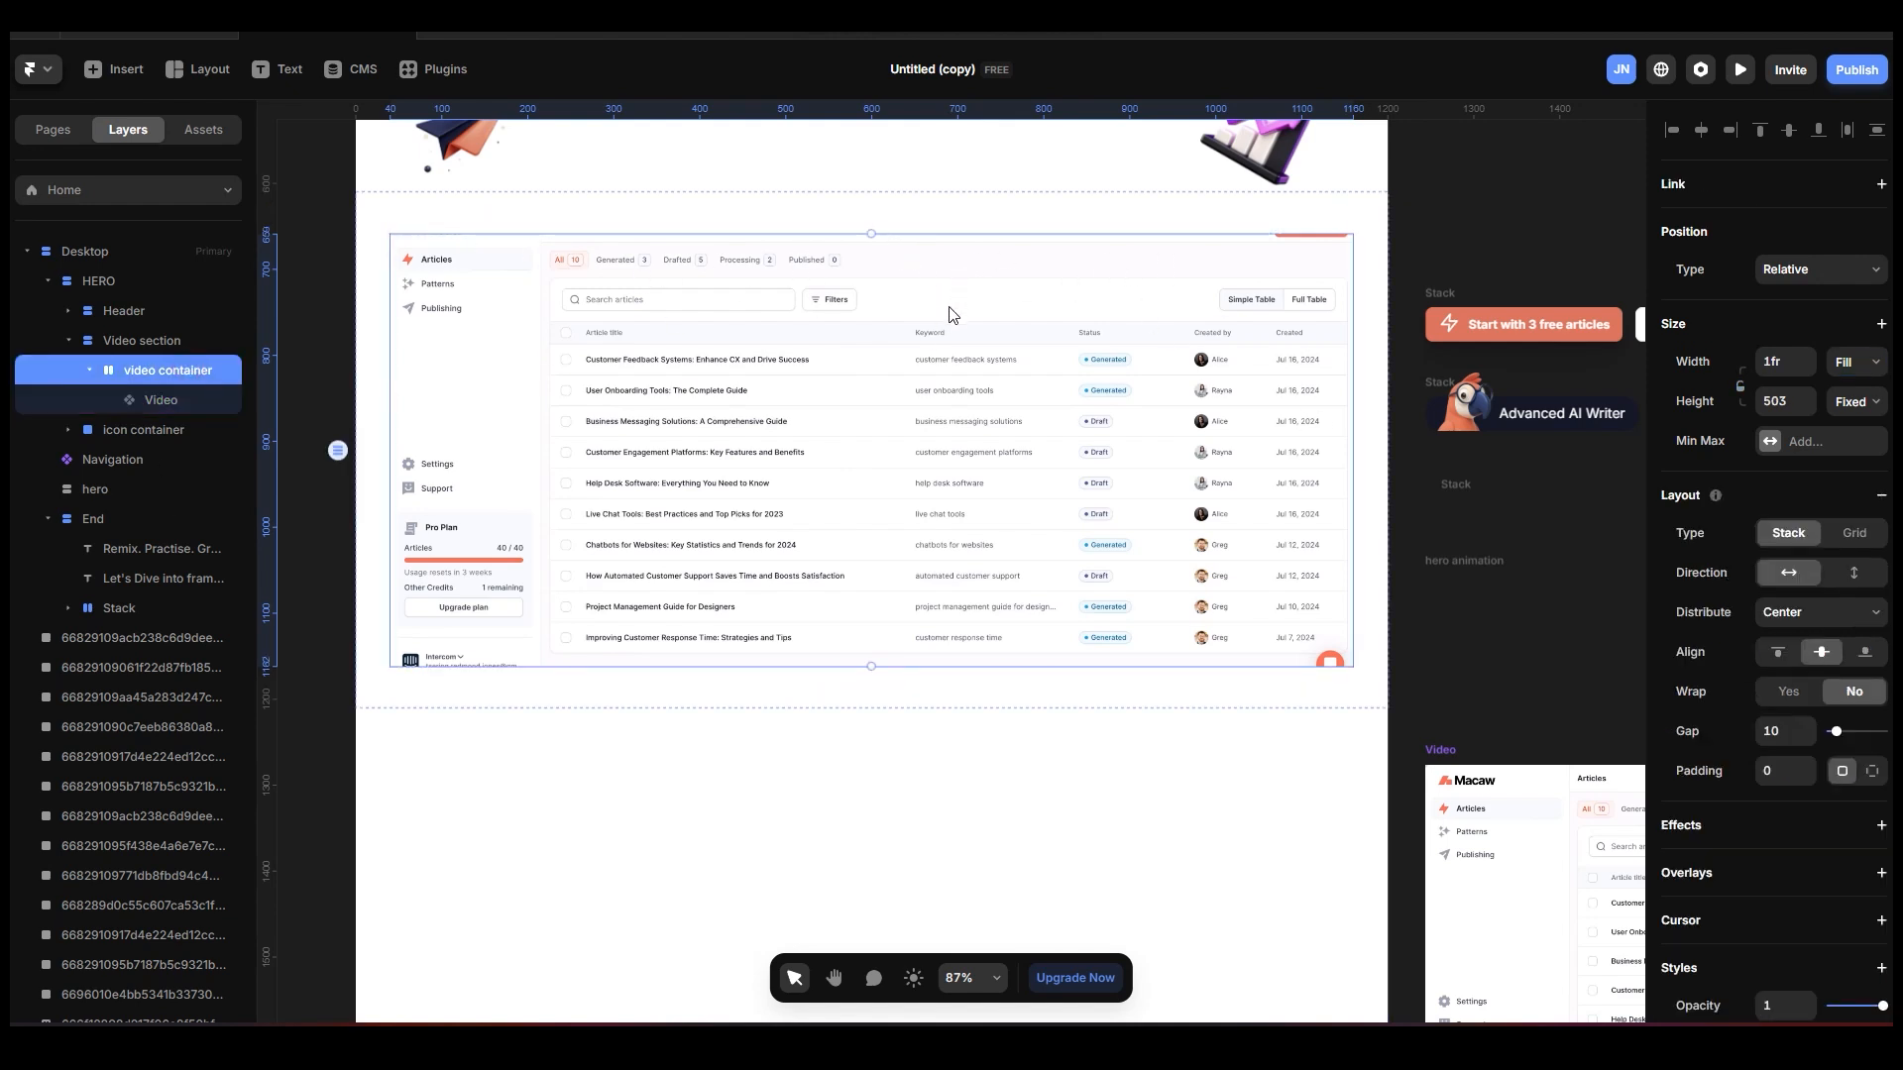
{"action": "left_click", "coordinate": [1858, 402]}
{"action": "left_click", "coordinate": [1863, 470]}
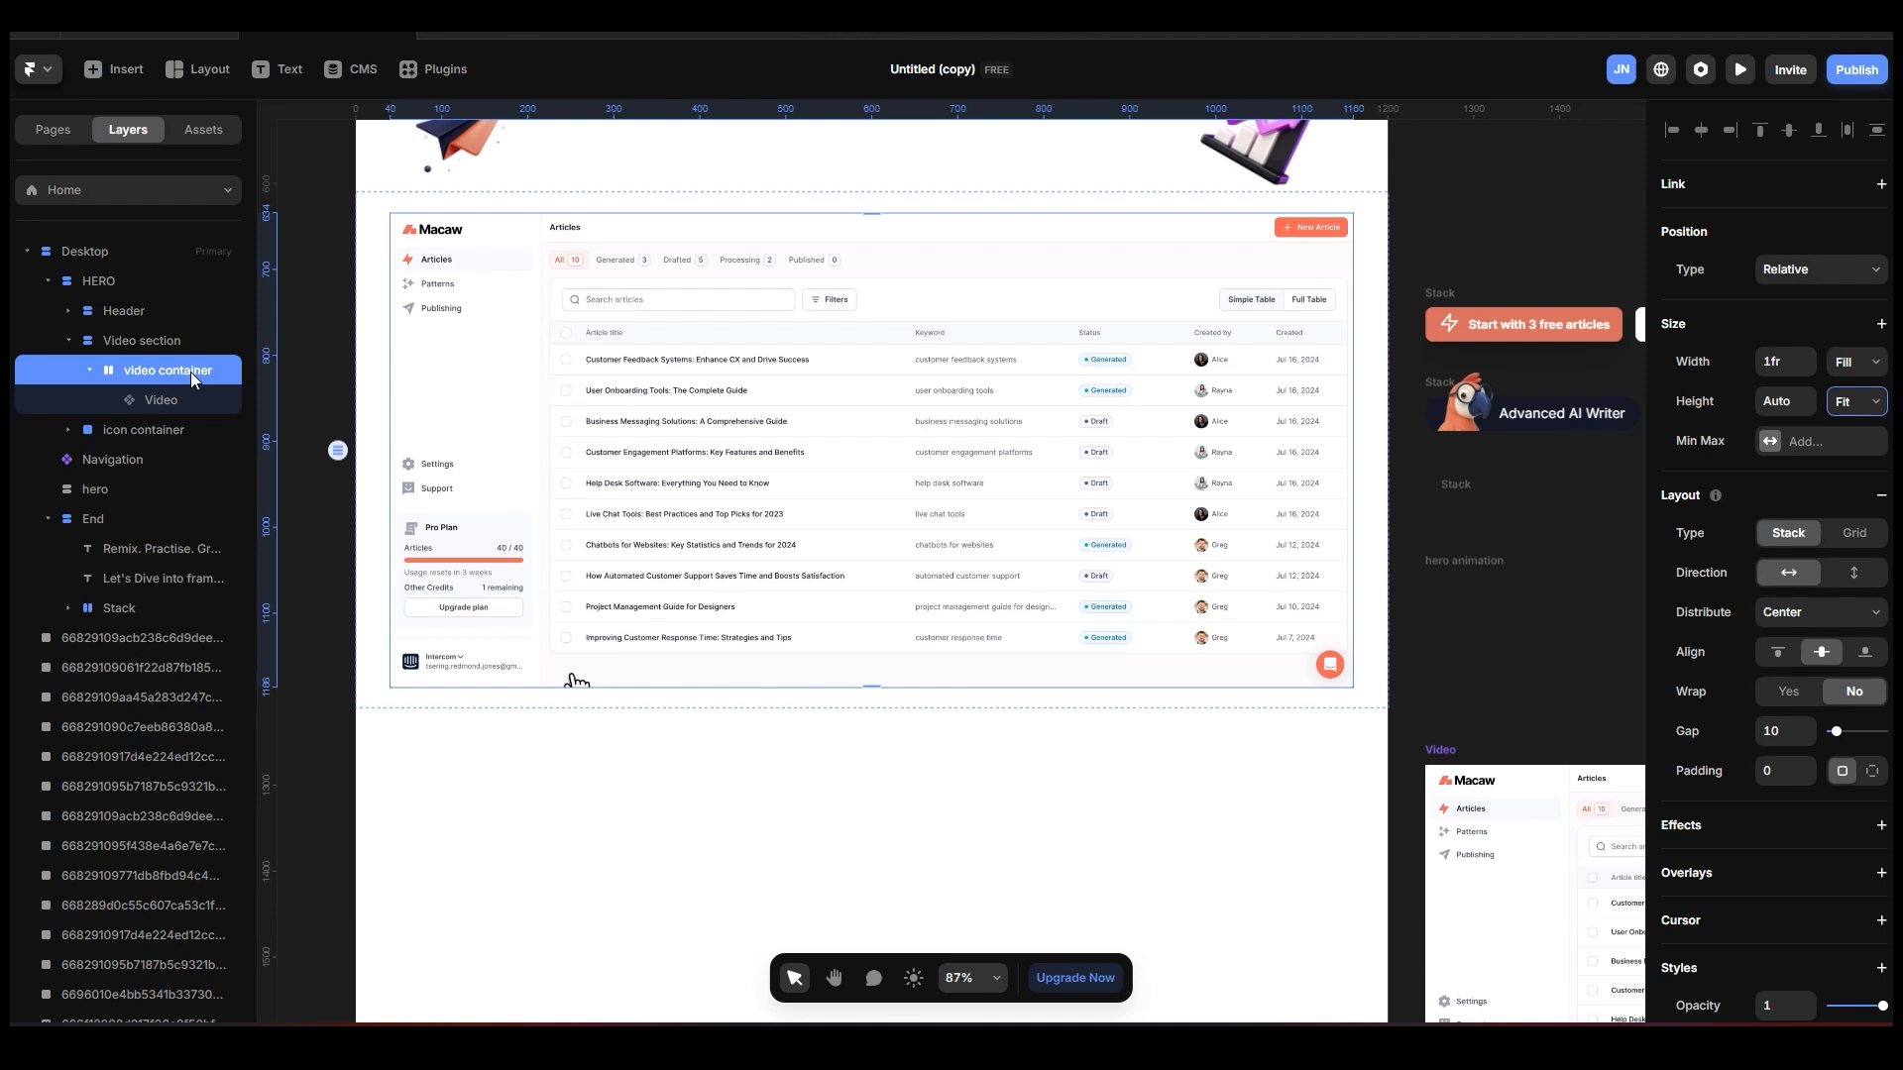
Wrap the video container in a new stack.
{"action": "key", "text": "ctrl+Return"}
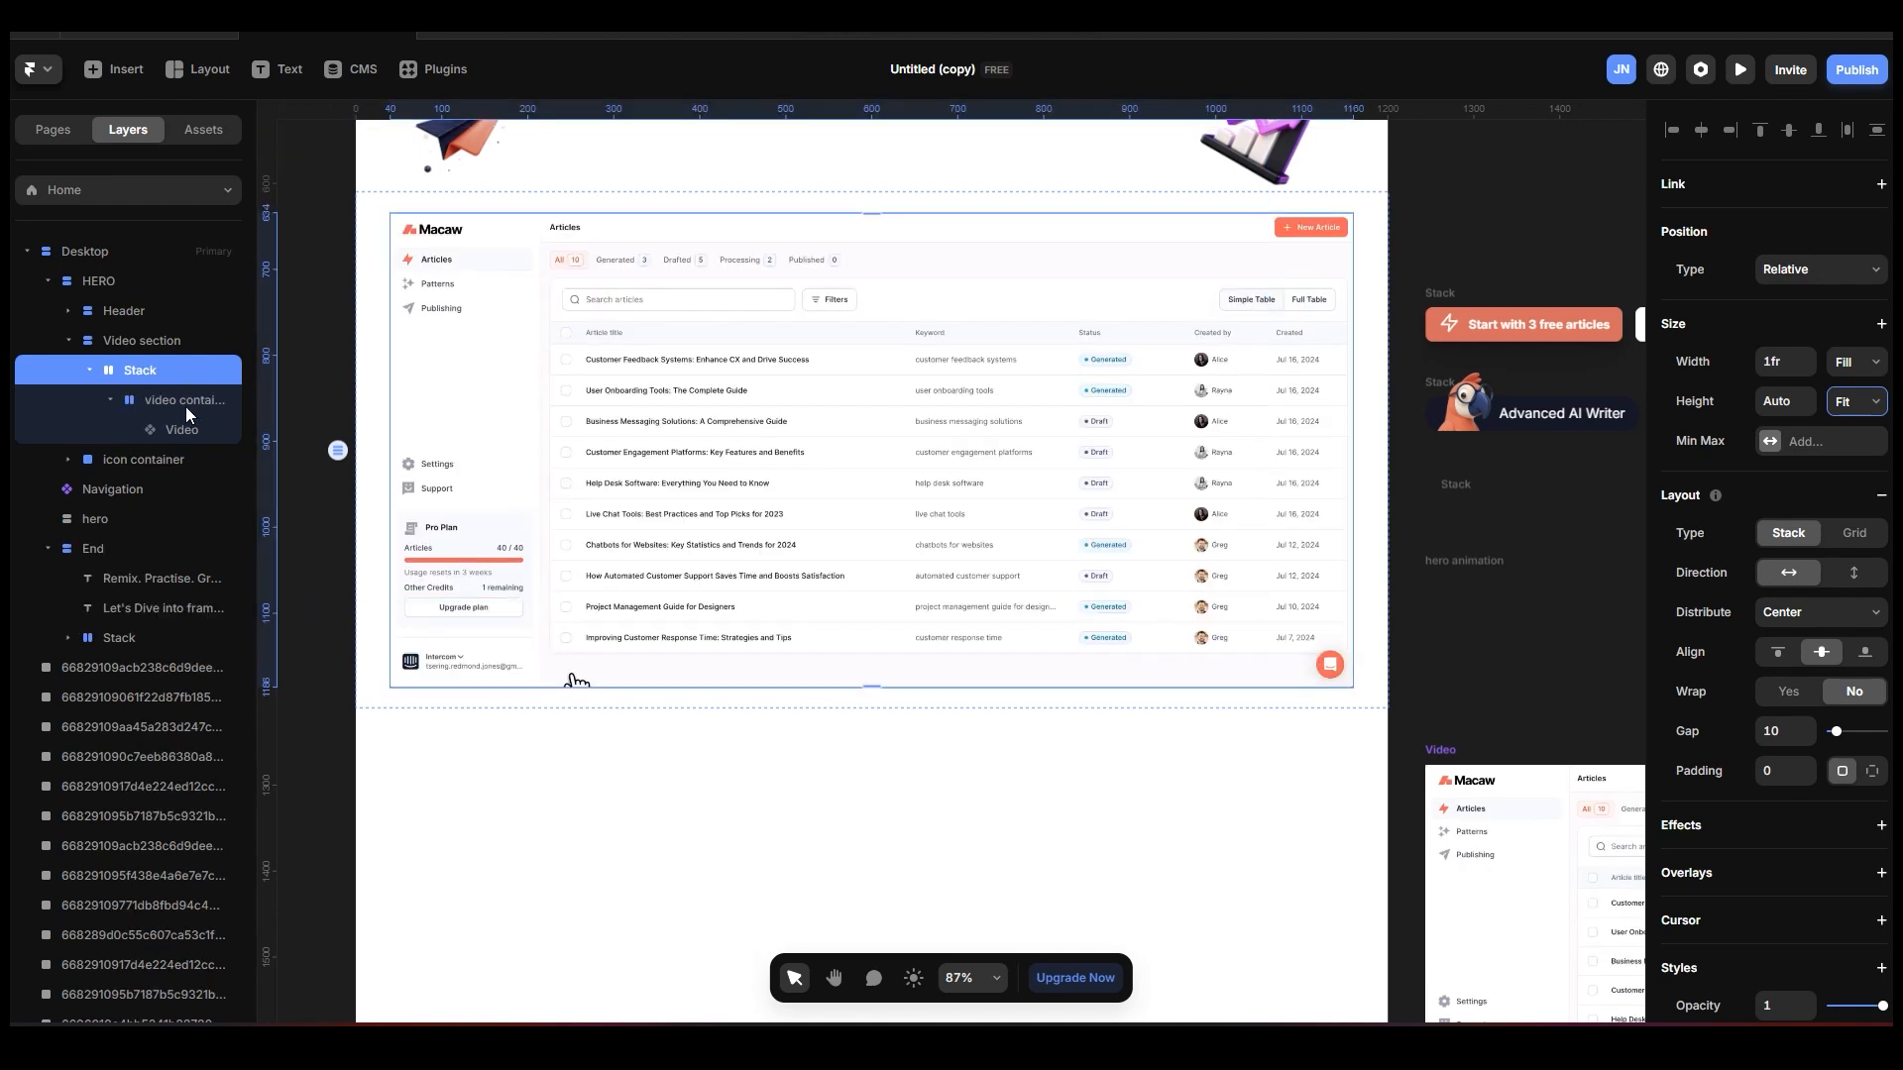
{"action": "left_click", "coordinate": [186, 406]}
{"action": "left_click_drag", "start_coordinate": [252, 412], "coordinate": [298, 413]}
Rename the new outer stack as "video container top".
{"action": "left_click", "coordinate": [146, 368]}
{"action": "double_click", "coordinate": [147, 368]}
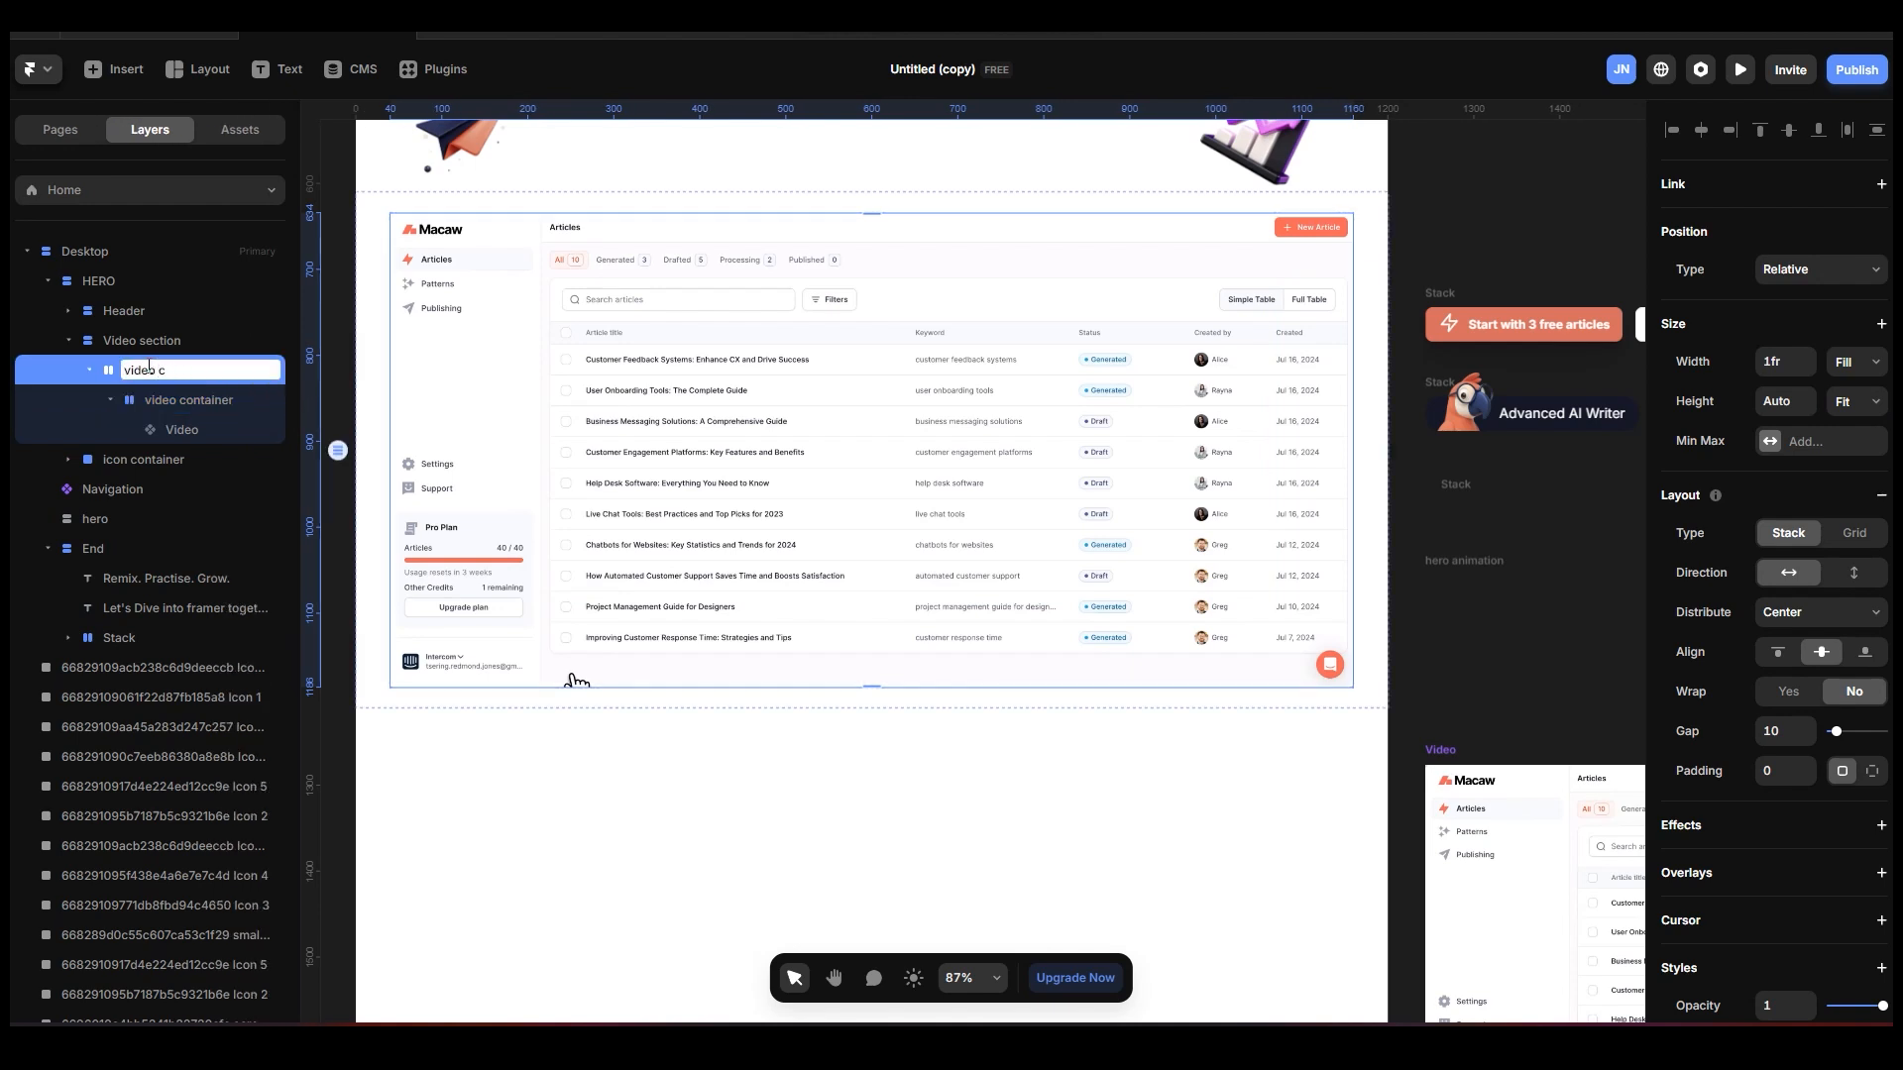
{"action": "type", "text": "video container"}
{"action": "key", "text": "Return"}
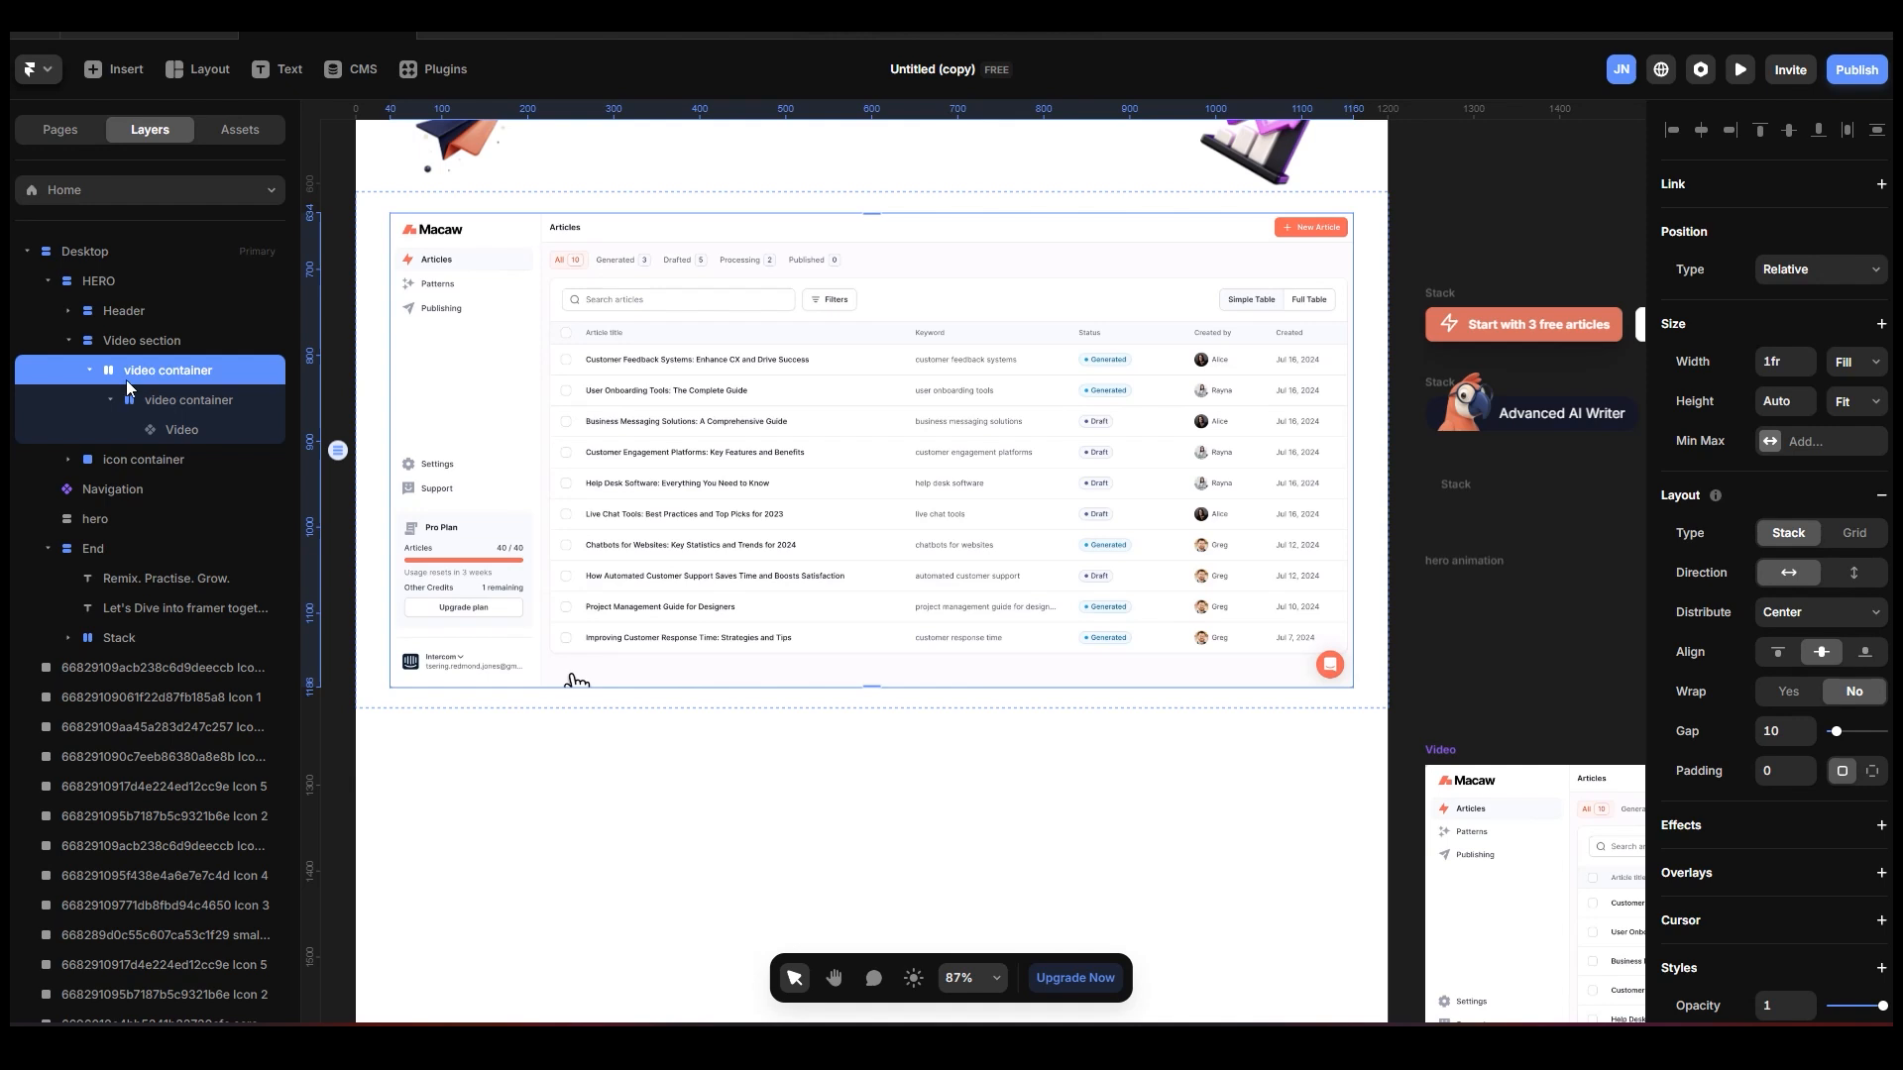
{"action": "double_click", "coordinate": [239, 370]}
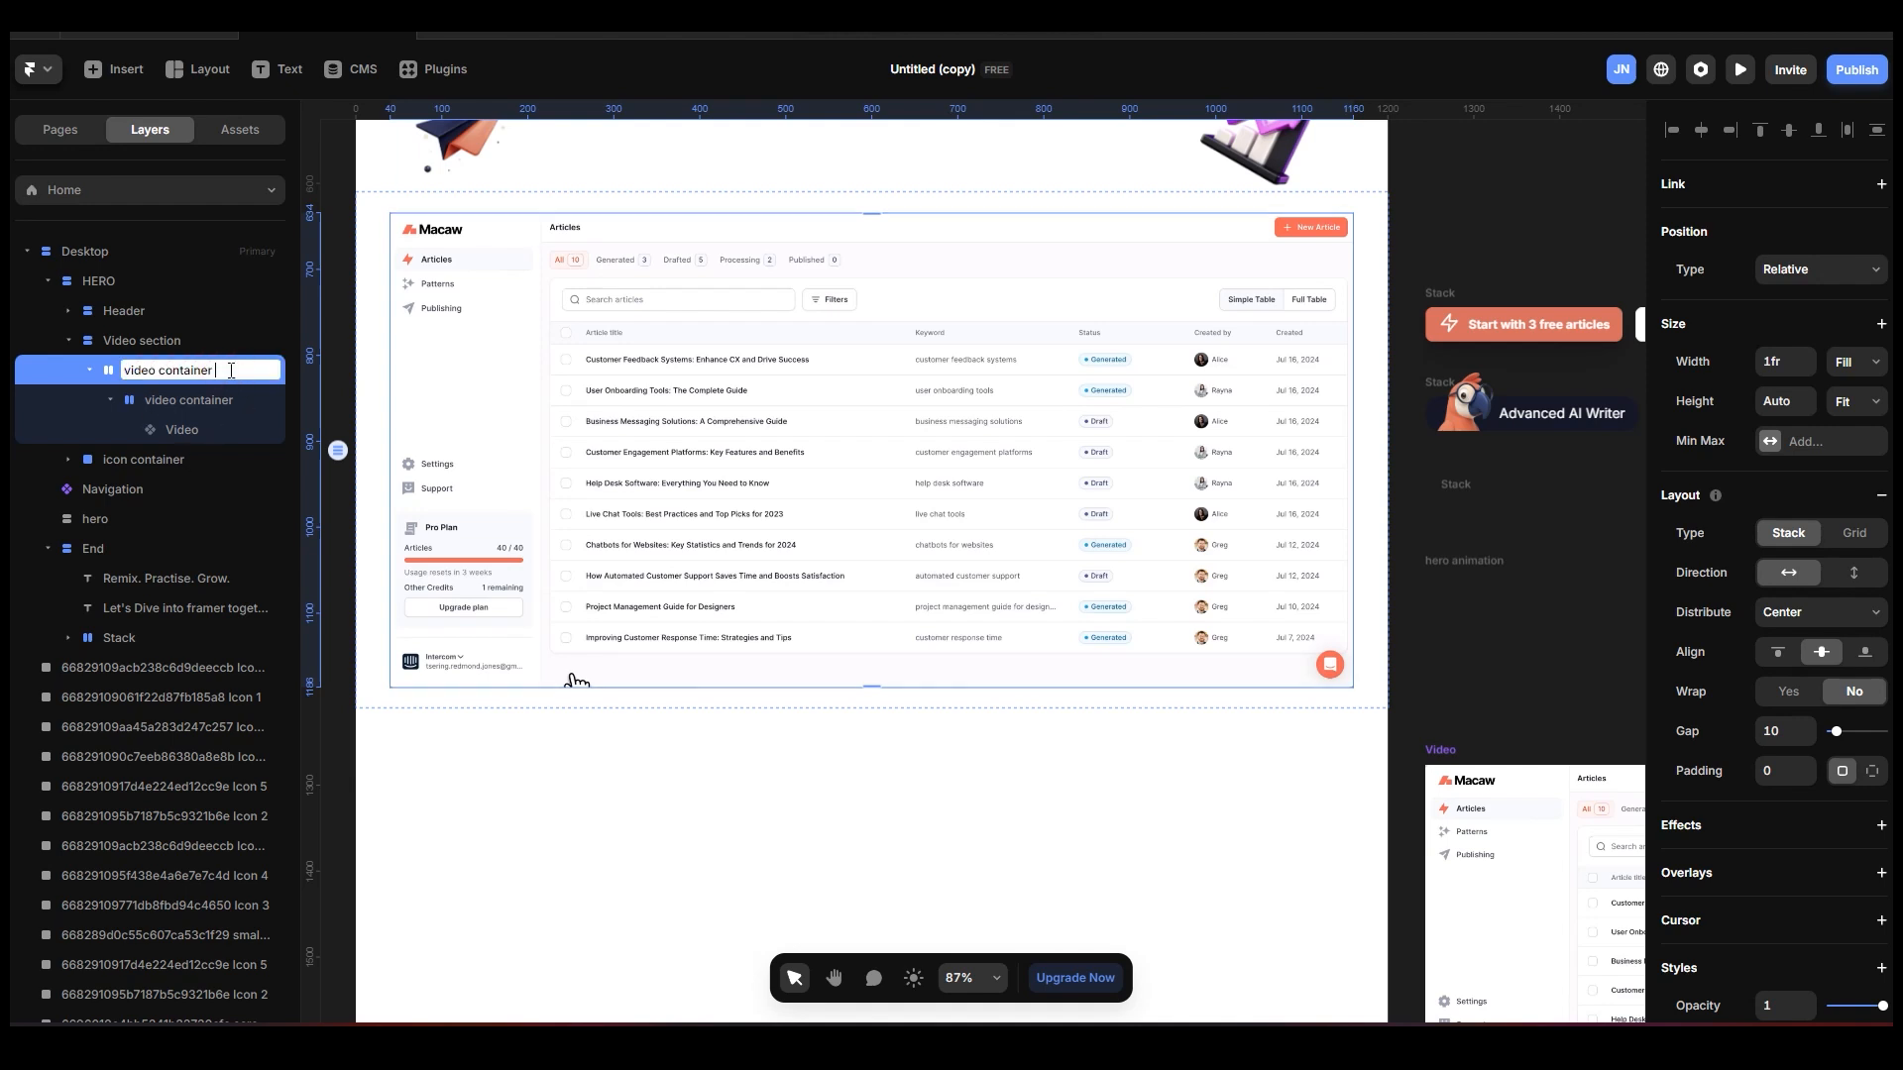
{"action": "type", "text": "top"}
{"action": "key", "text": "Return"}
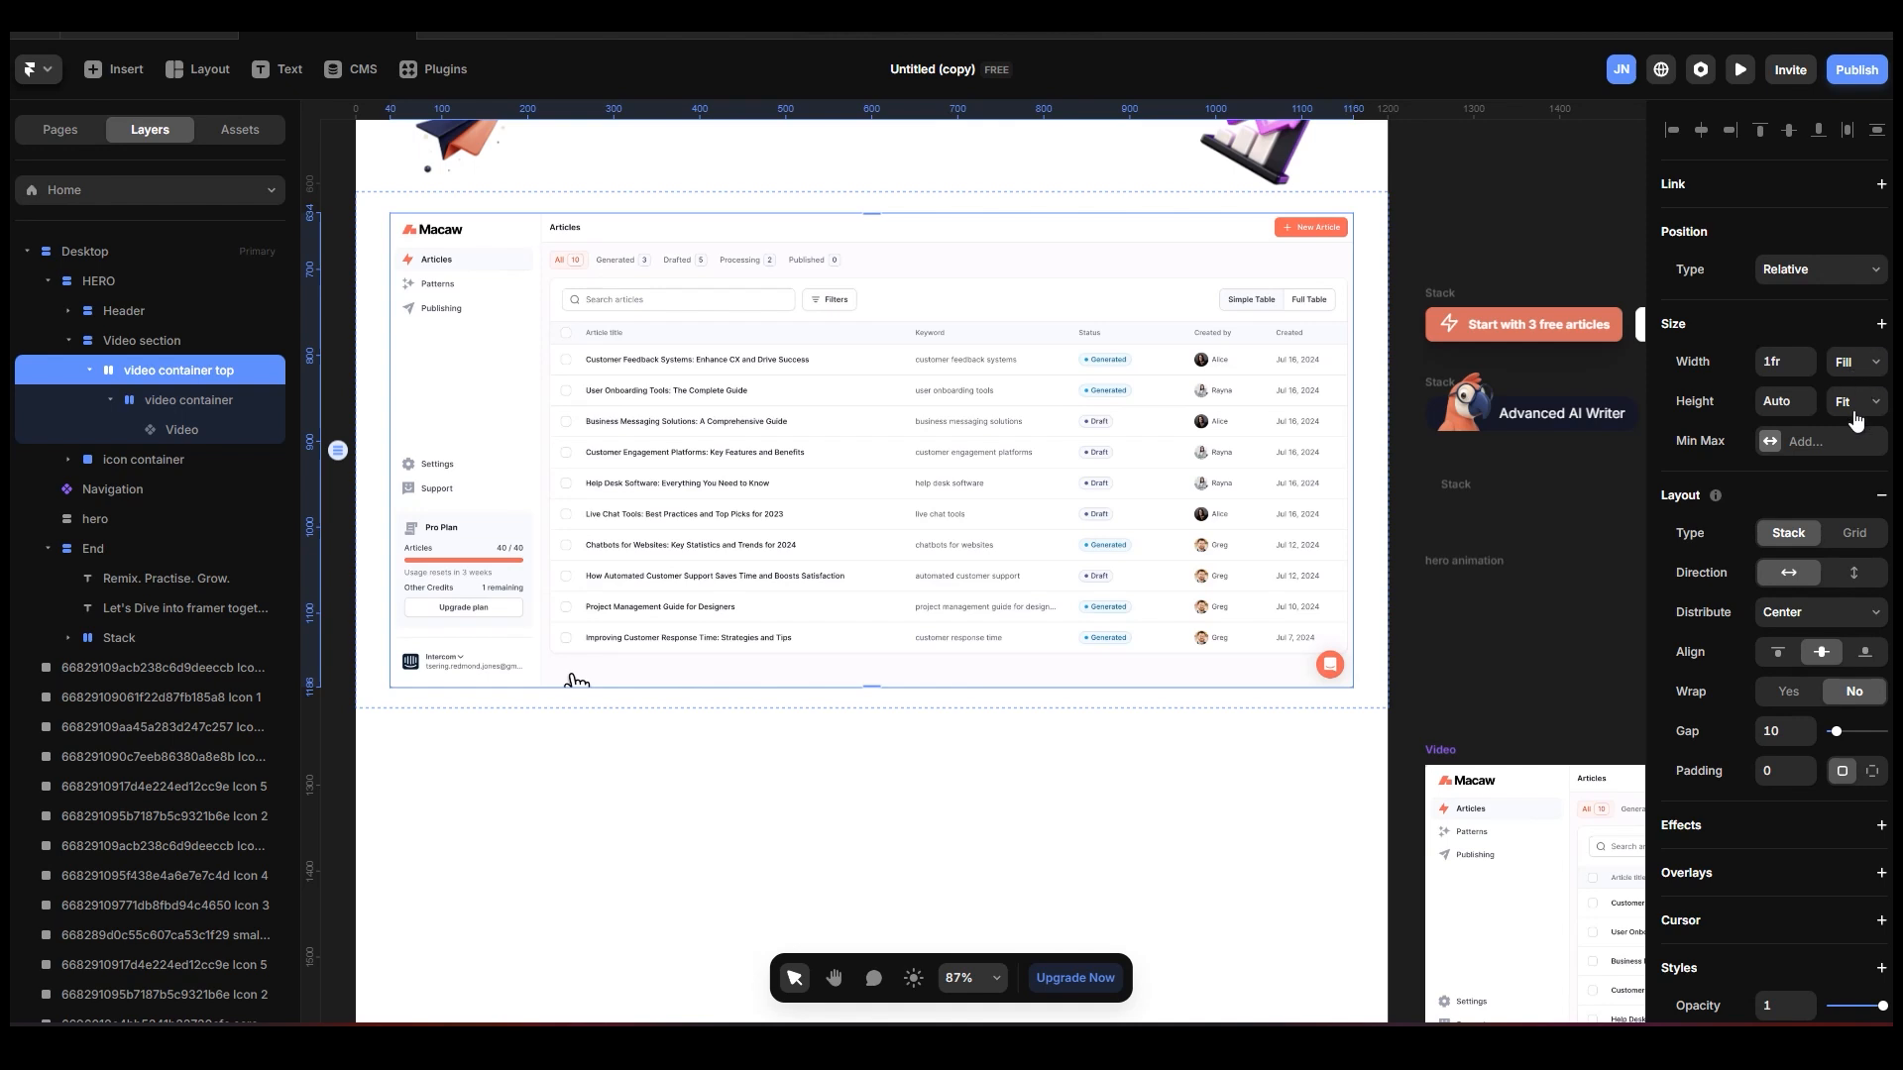
Set the padding of the video container top stack to 24.
{"action": "left_click", "coordinate": [1785, 774]}
{"action": "type", "text": "24"}
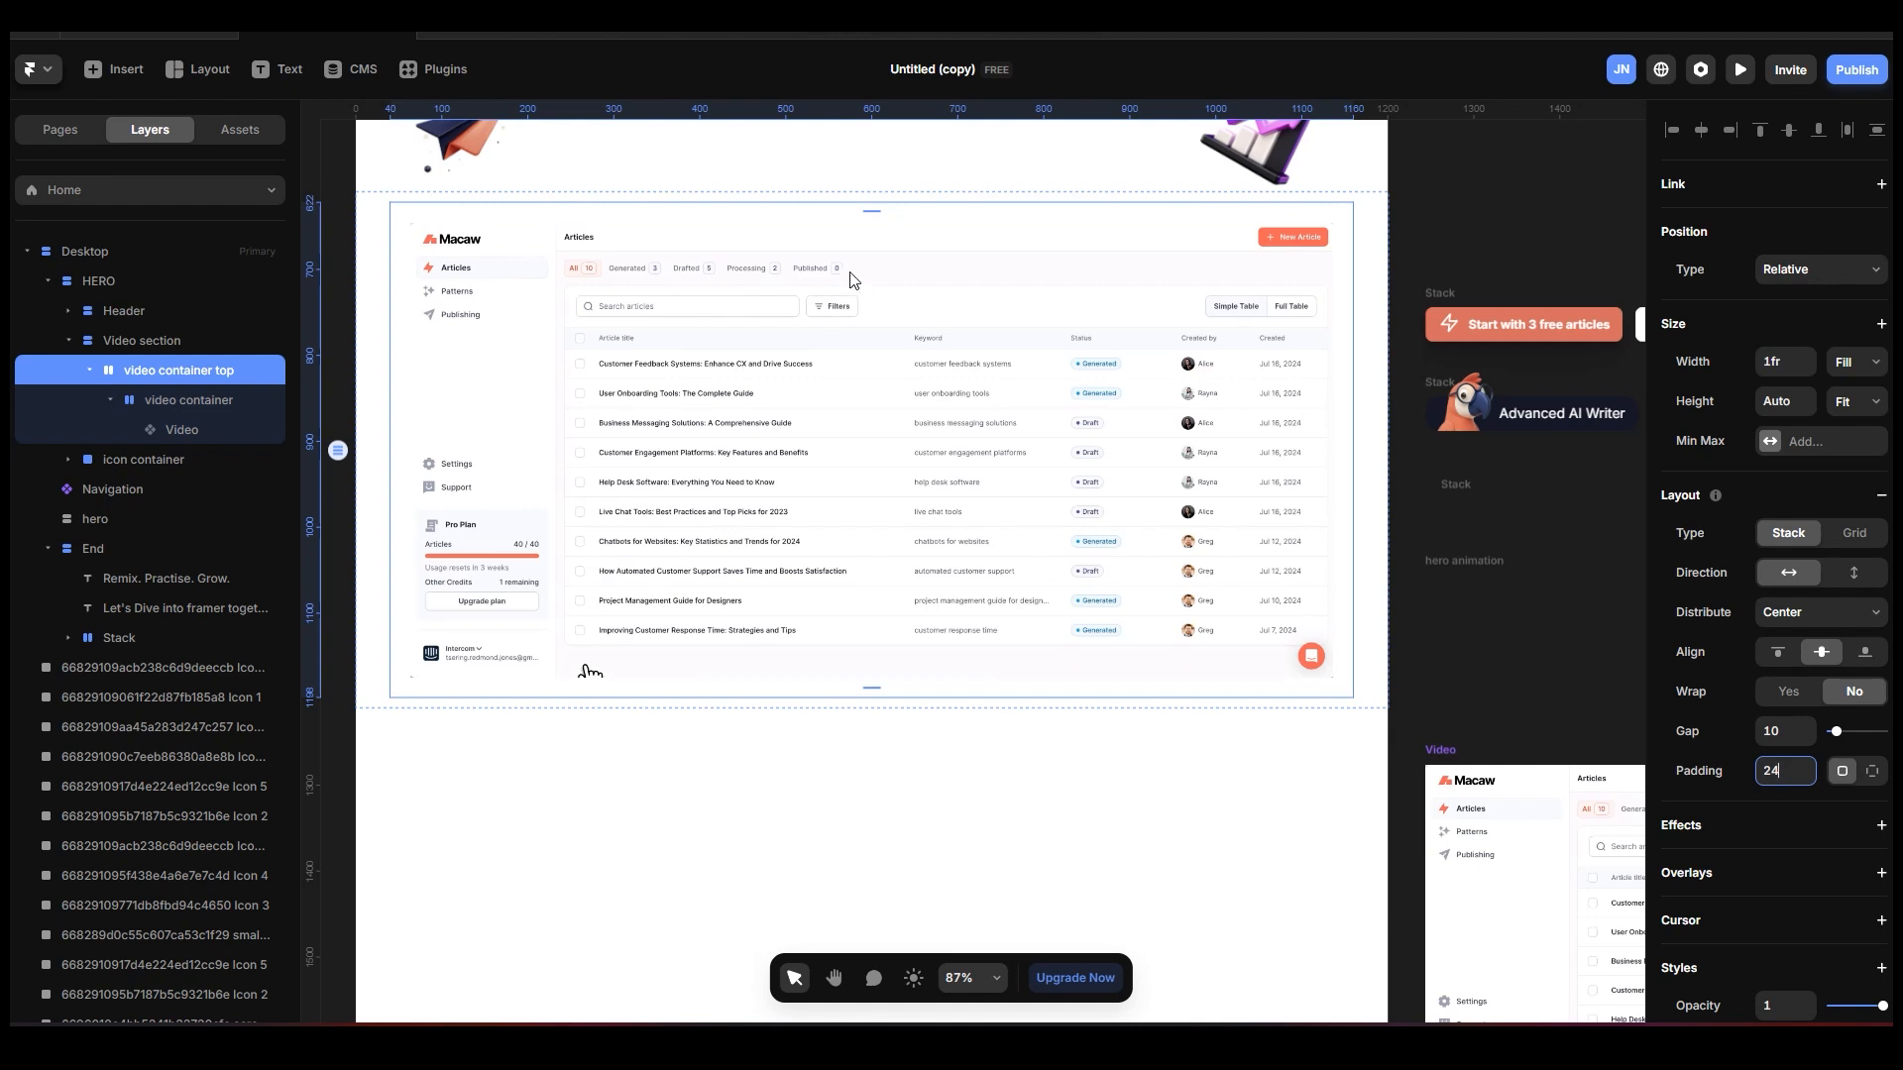
{"action": "left_click", "coordinate": [168, 393]}
{"action": "left_click", "coordinate": [195, 371]}
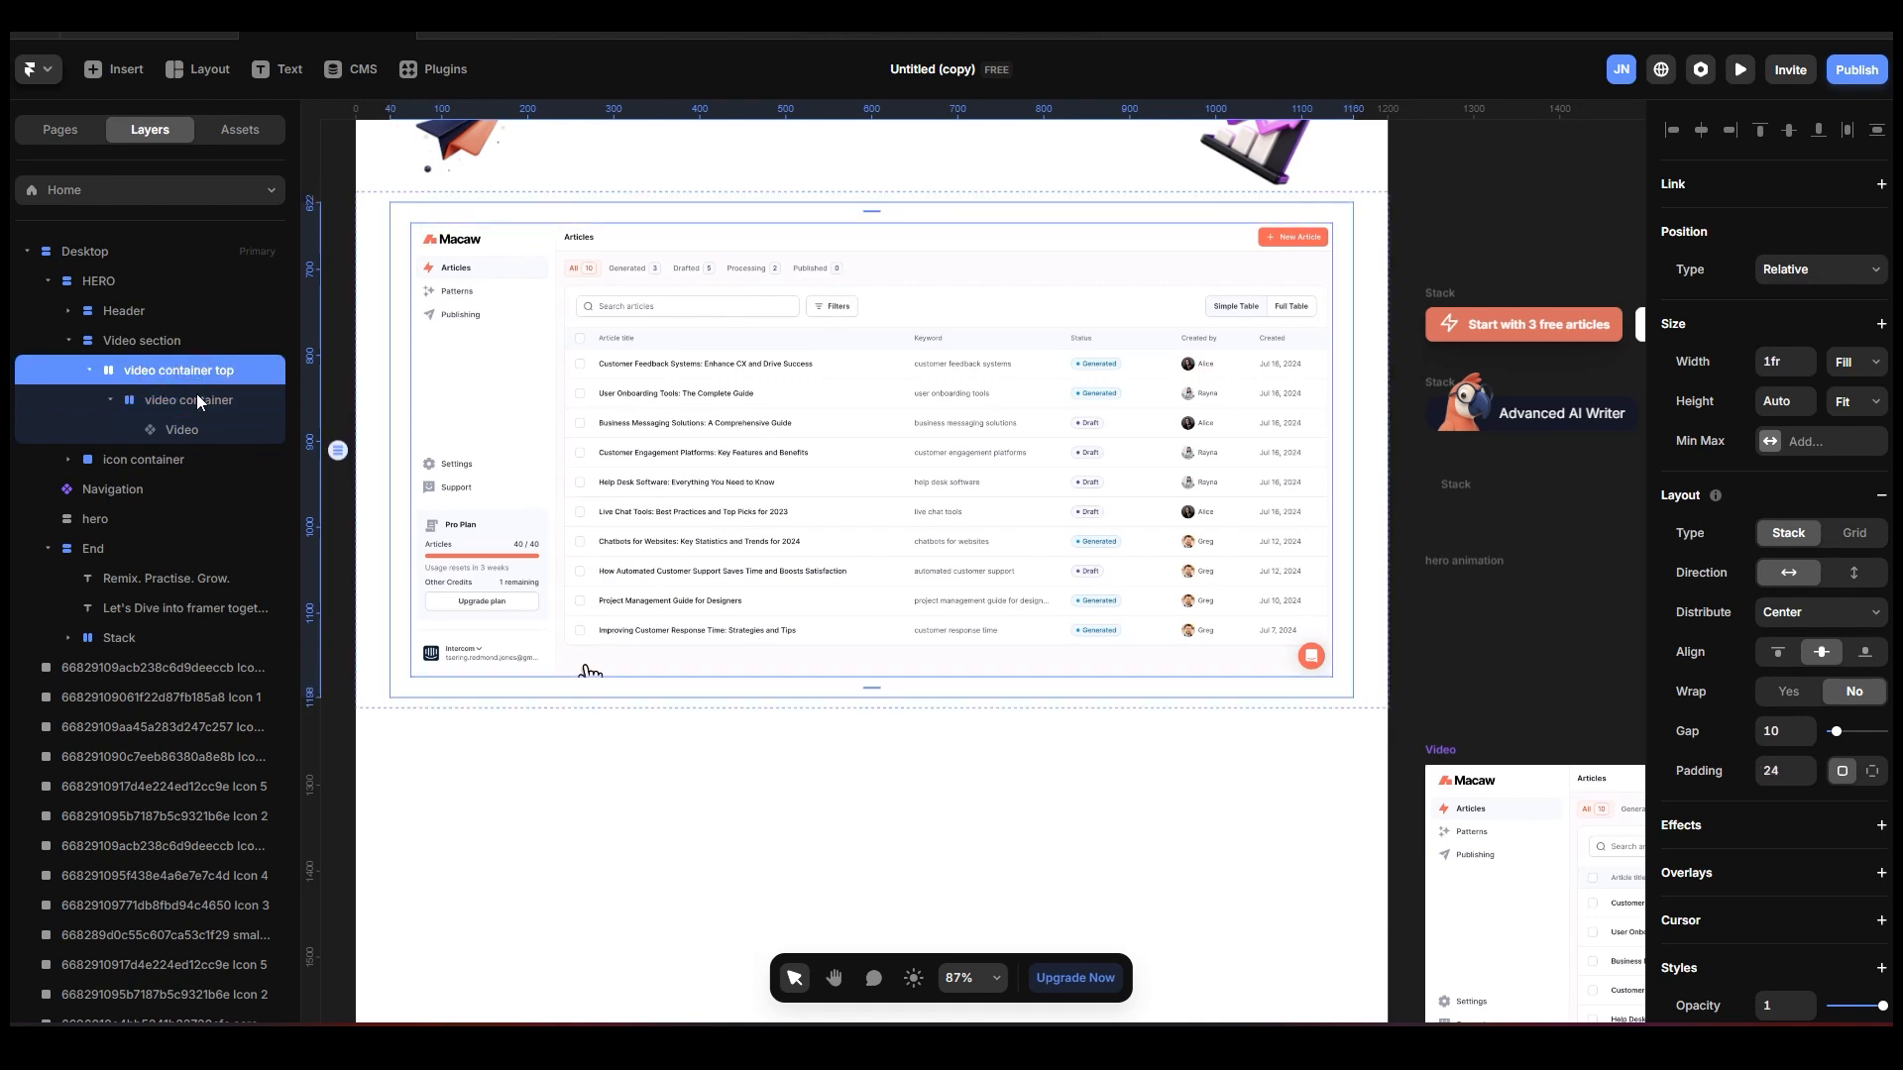
{"action": "left_click", "coordinate": [196, 395]}
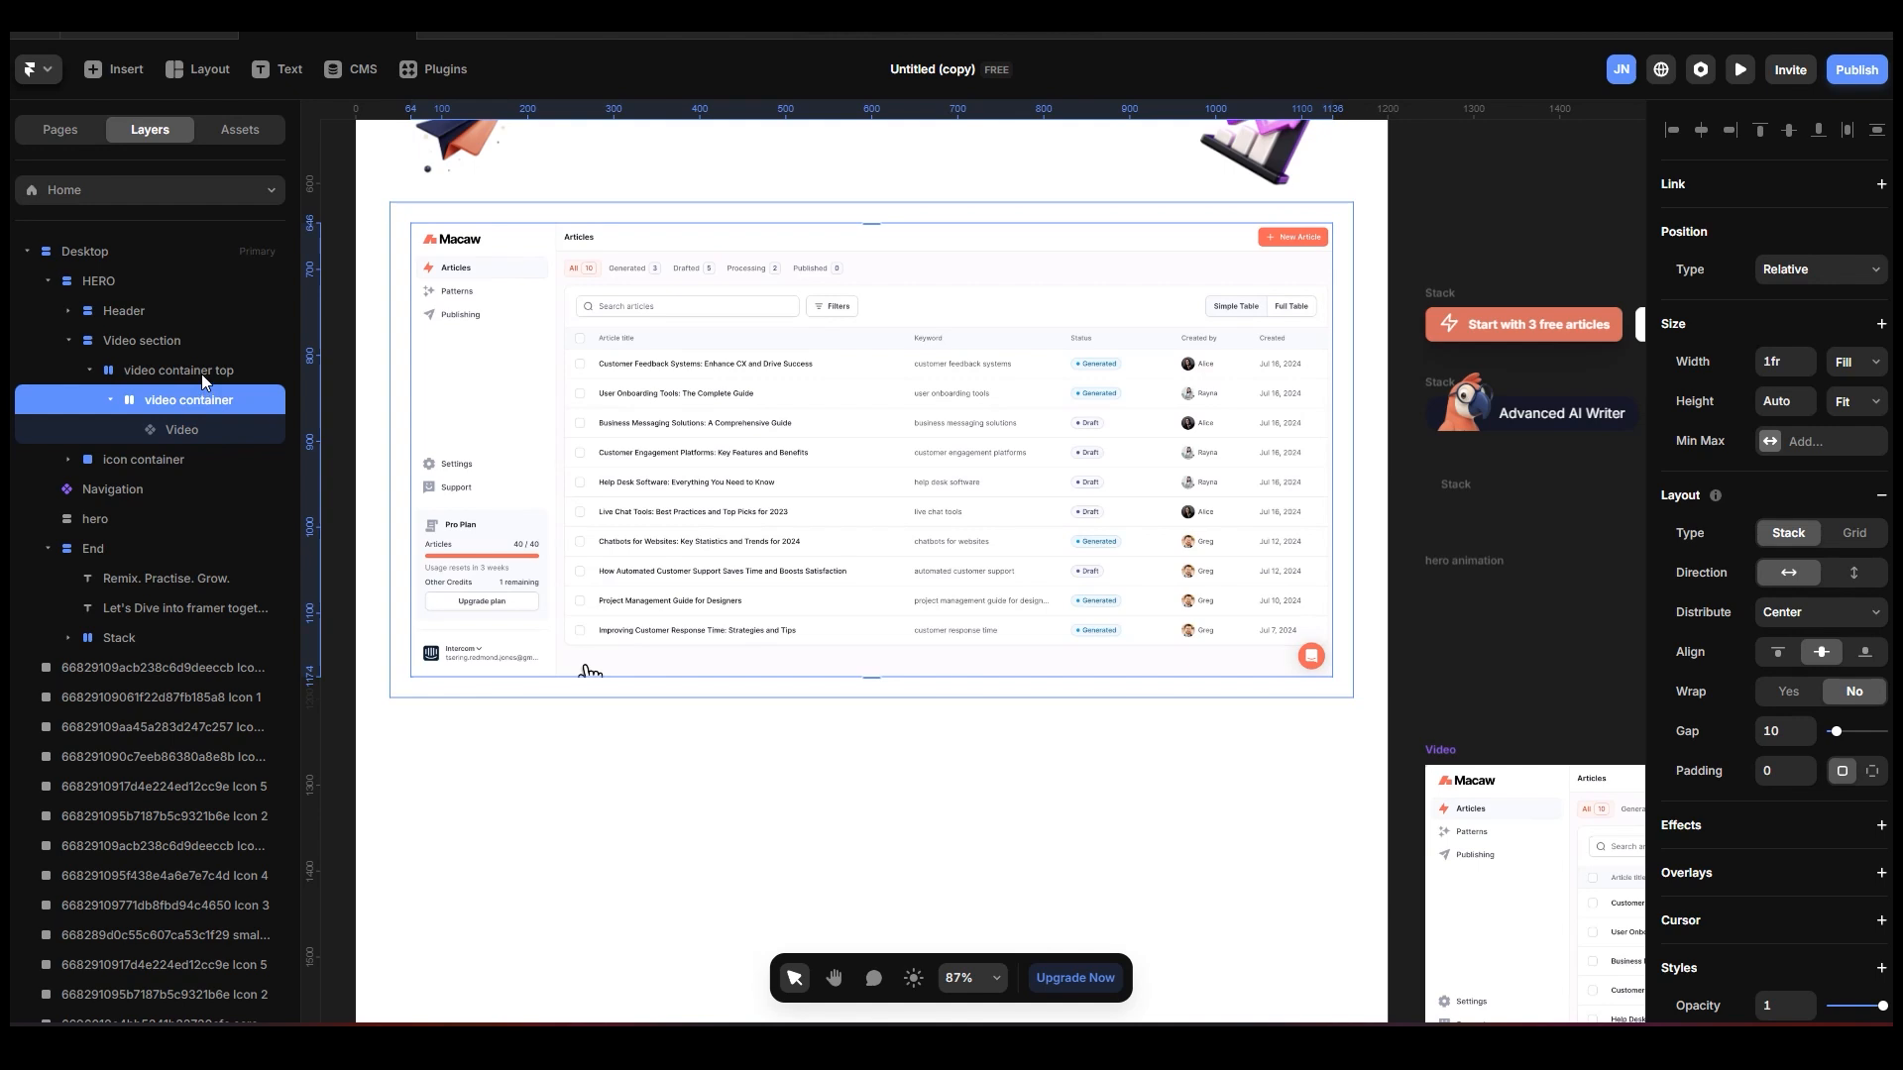
Add a solid border of width 1 to the video container top stack, using the grey colour style.
{"action": "left_click", "coordinate": [196, 371]}
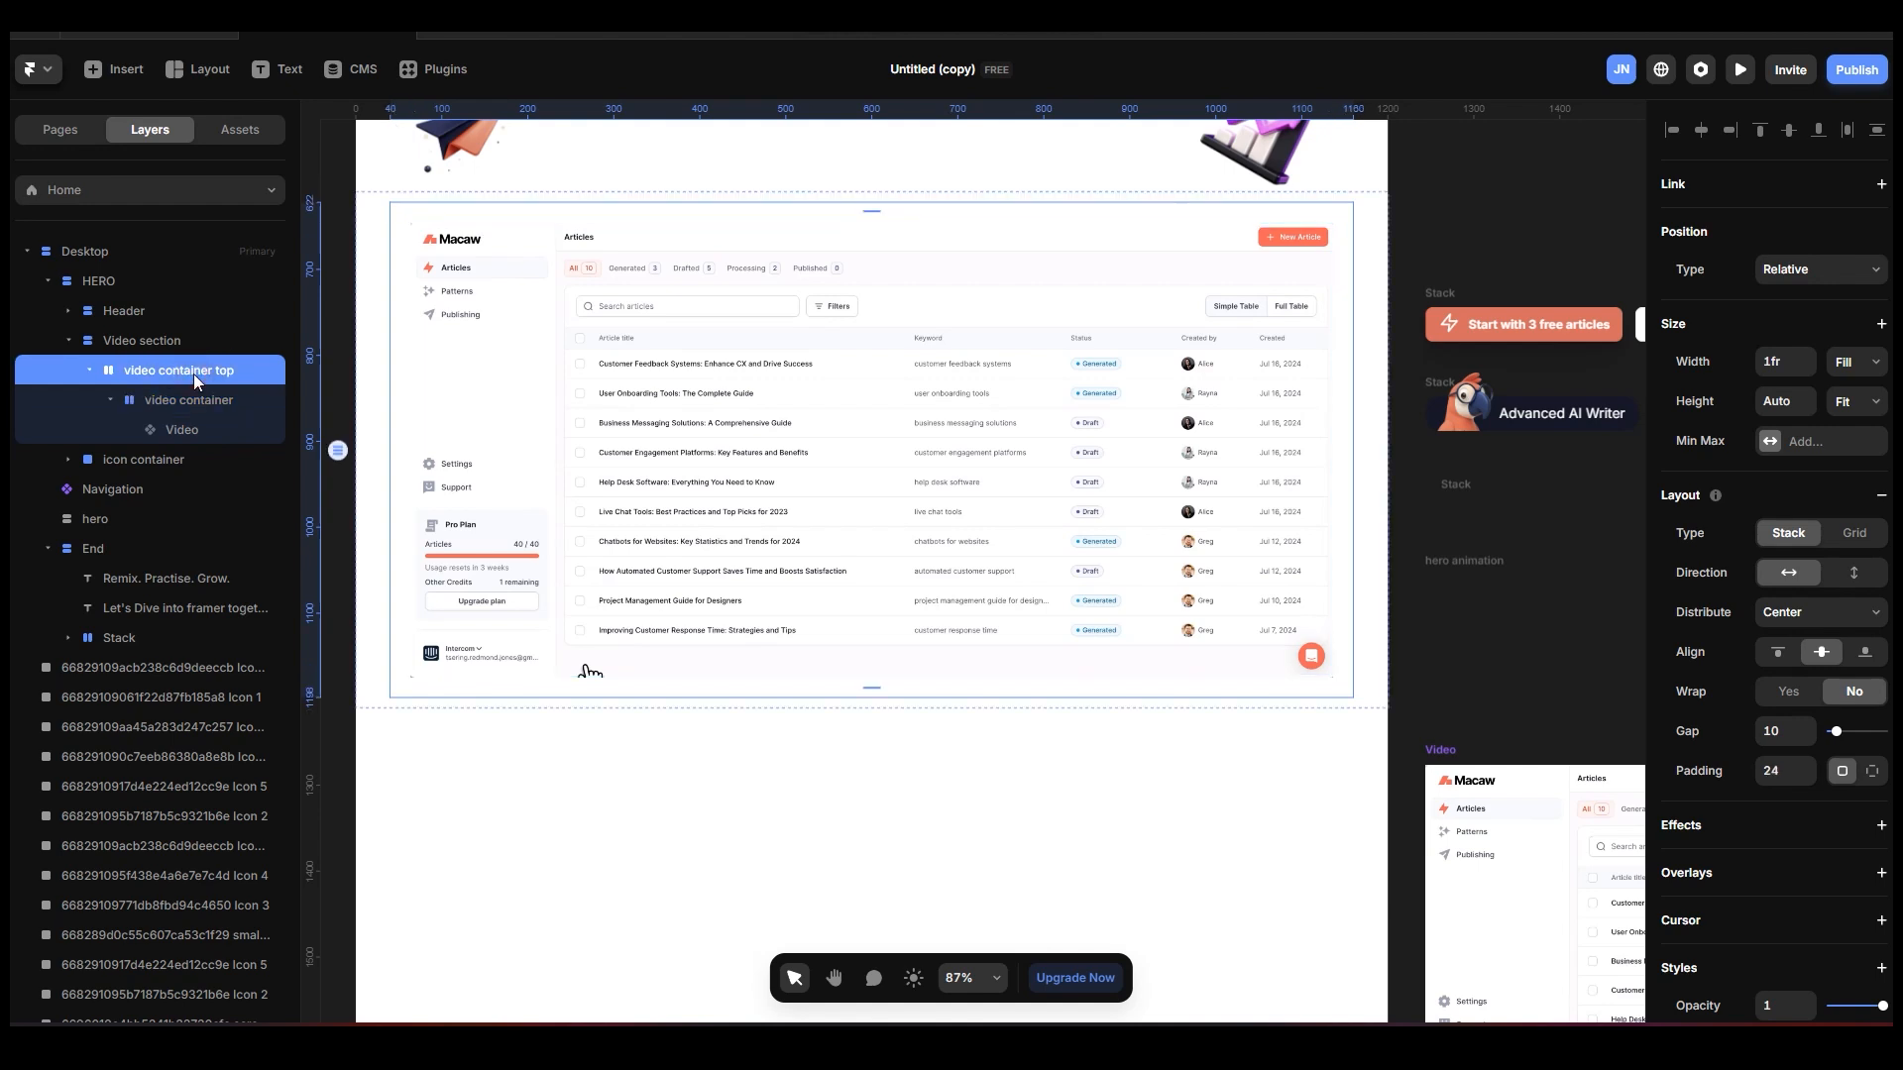
{"action": "scroll", "coordinate": [1801, 793], "scroll_direction": "down", "scroll_amount": 5}
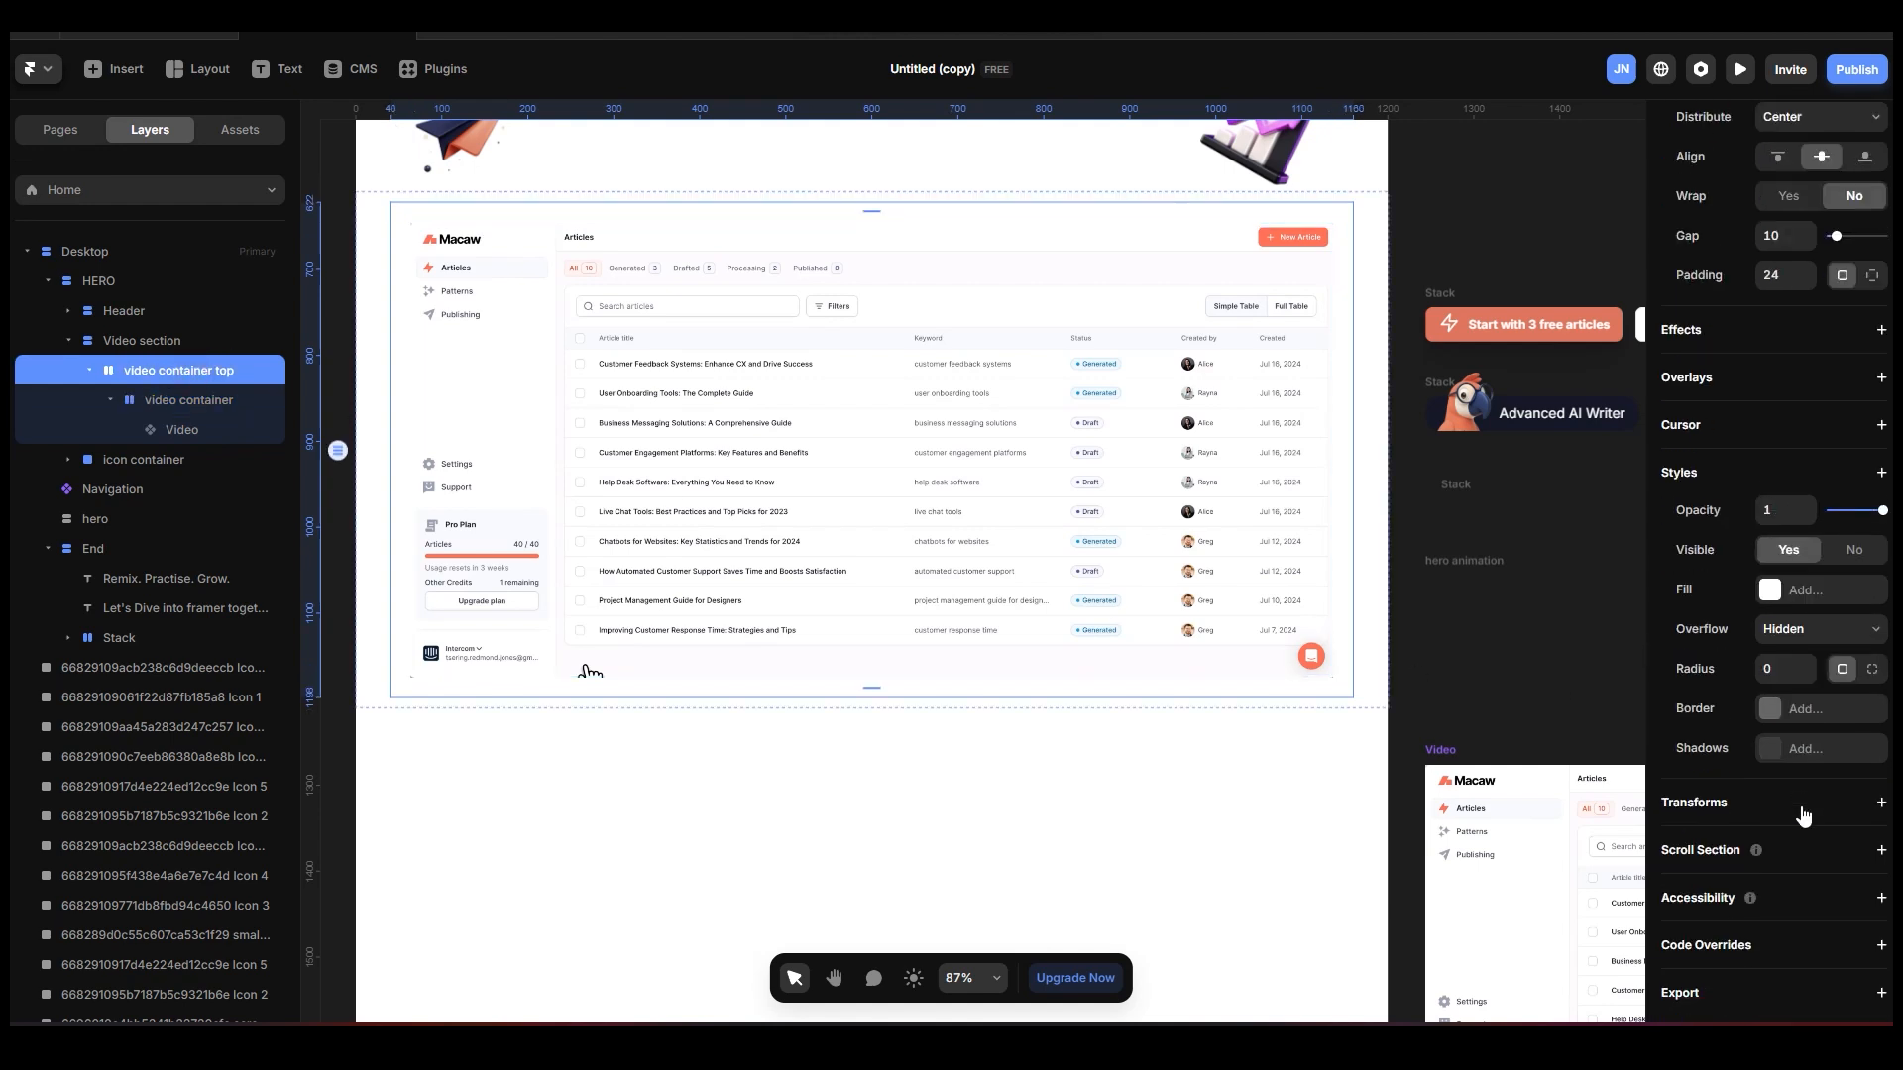
{"action": "left_click", "coordinate": [1815, 718]}
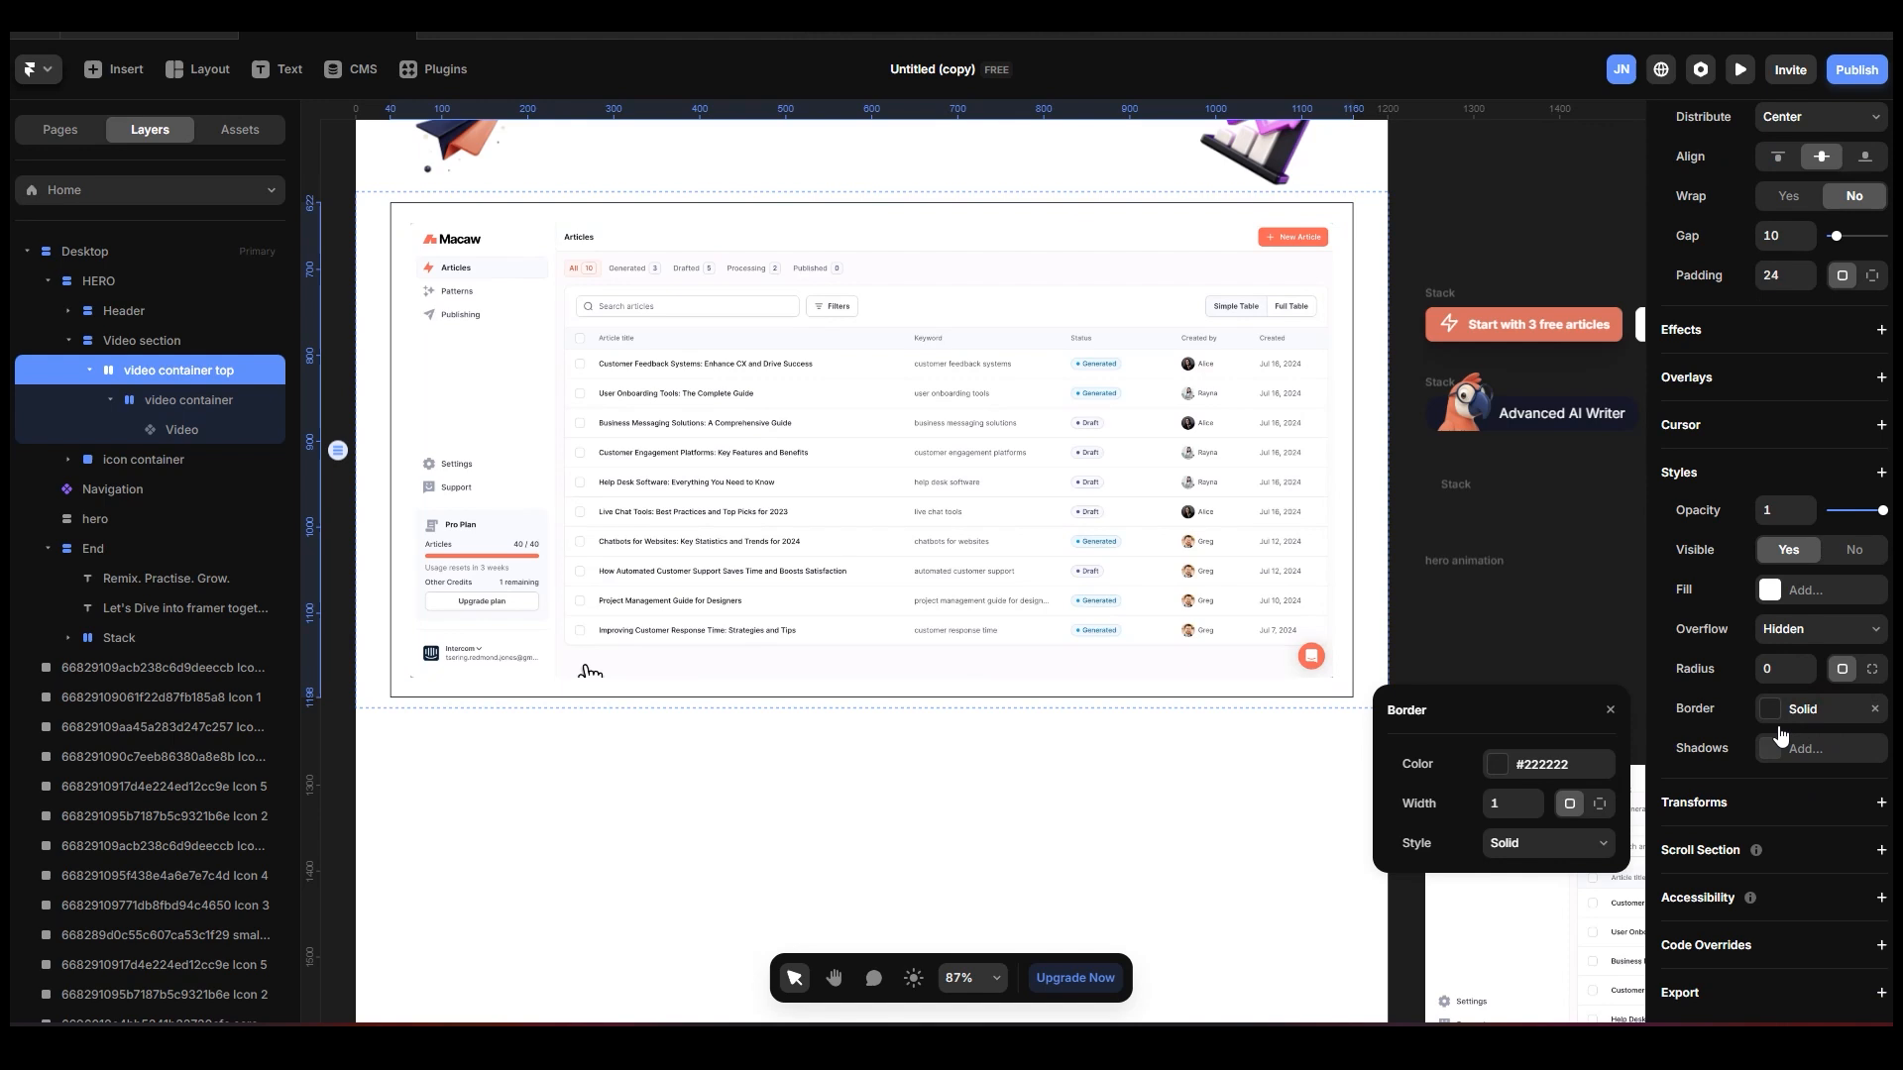
{"action": "left_click", "coordinate": [1535, 766]}
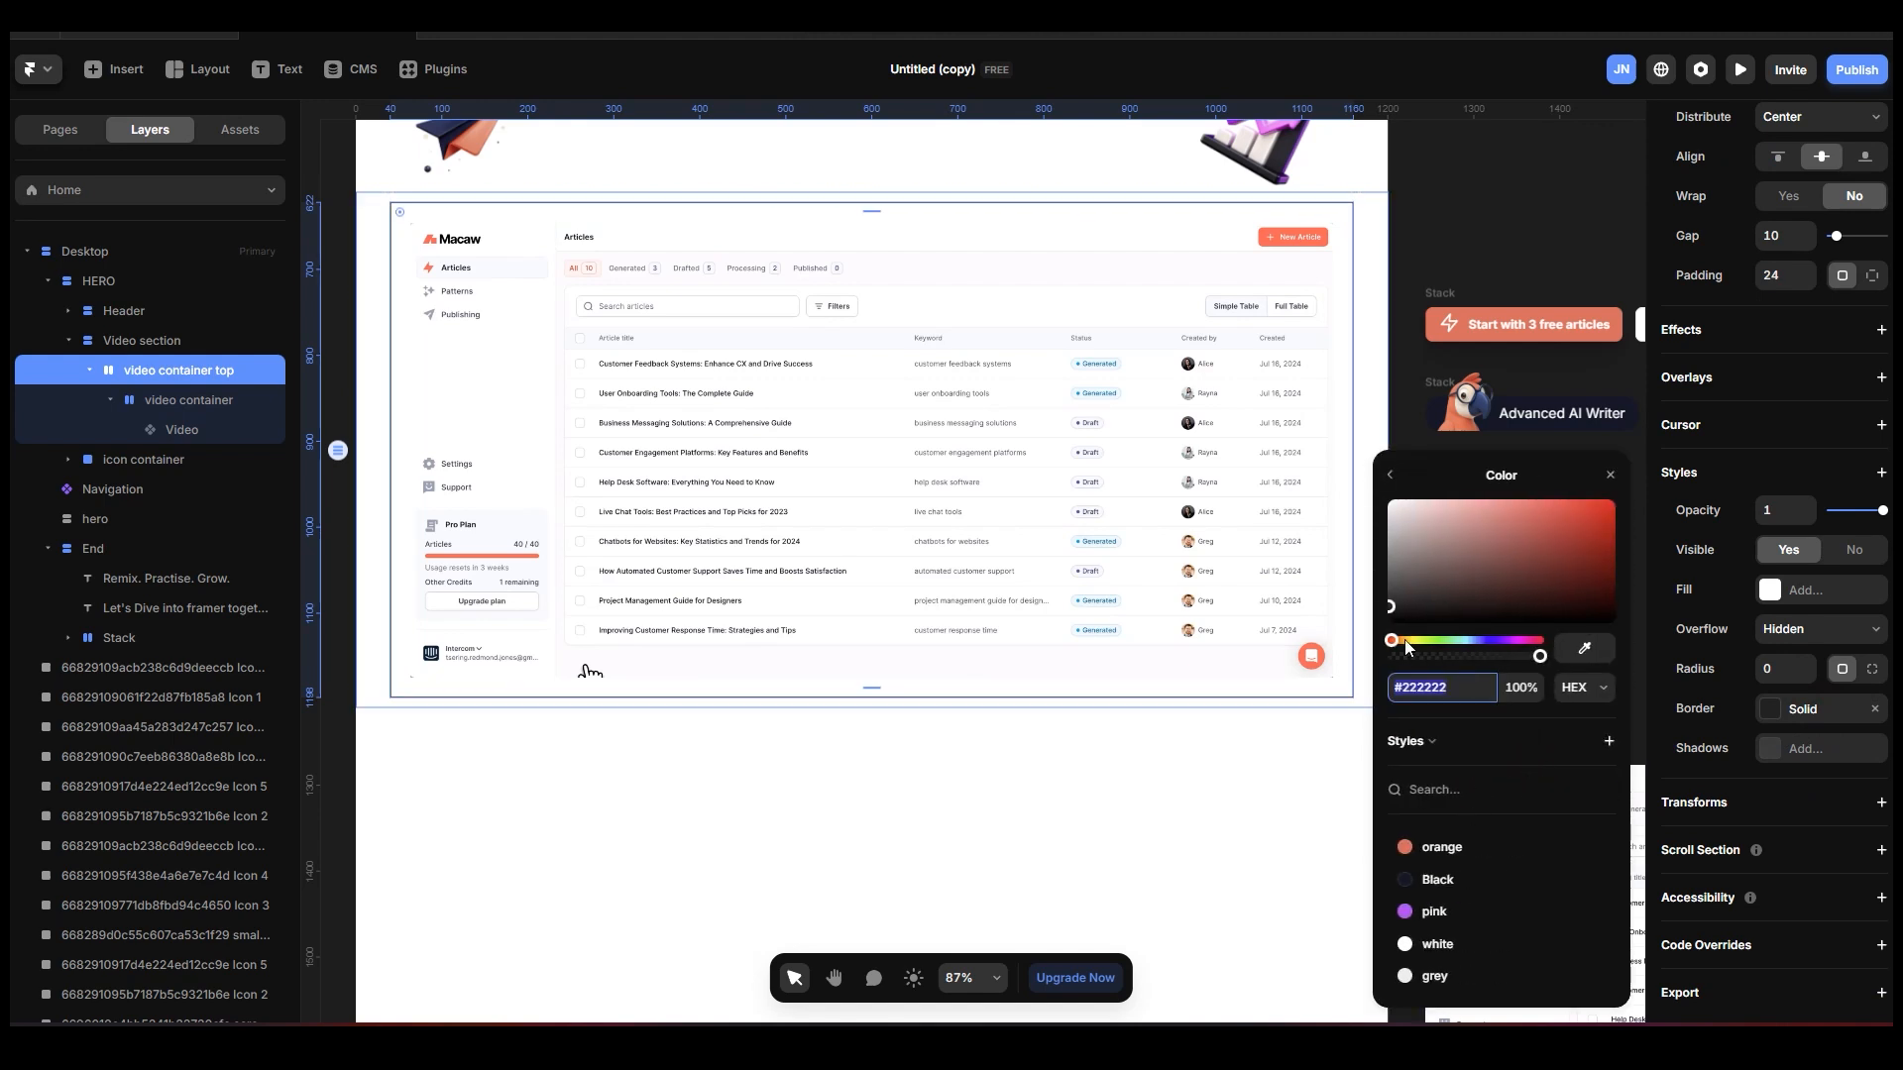
{"action": "left_click", "coordinate": [1442, 879]}
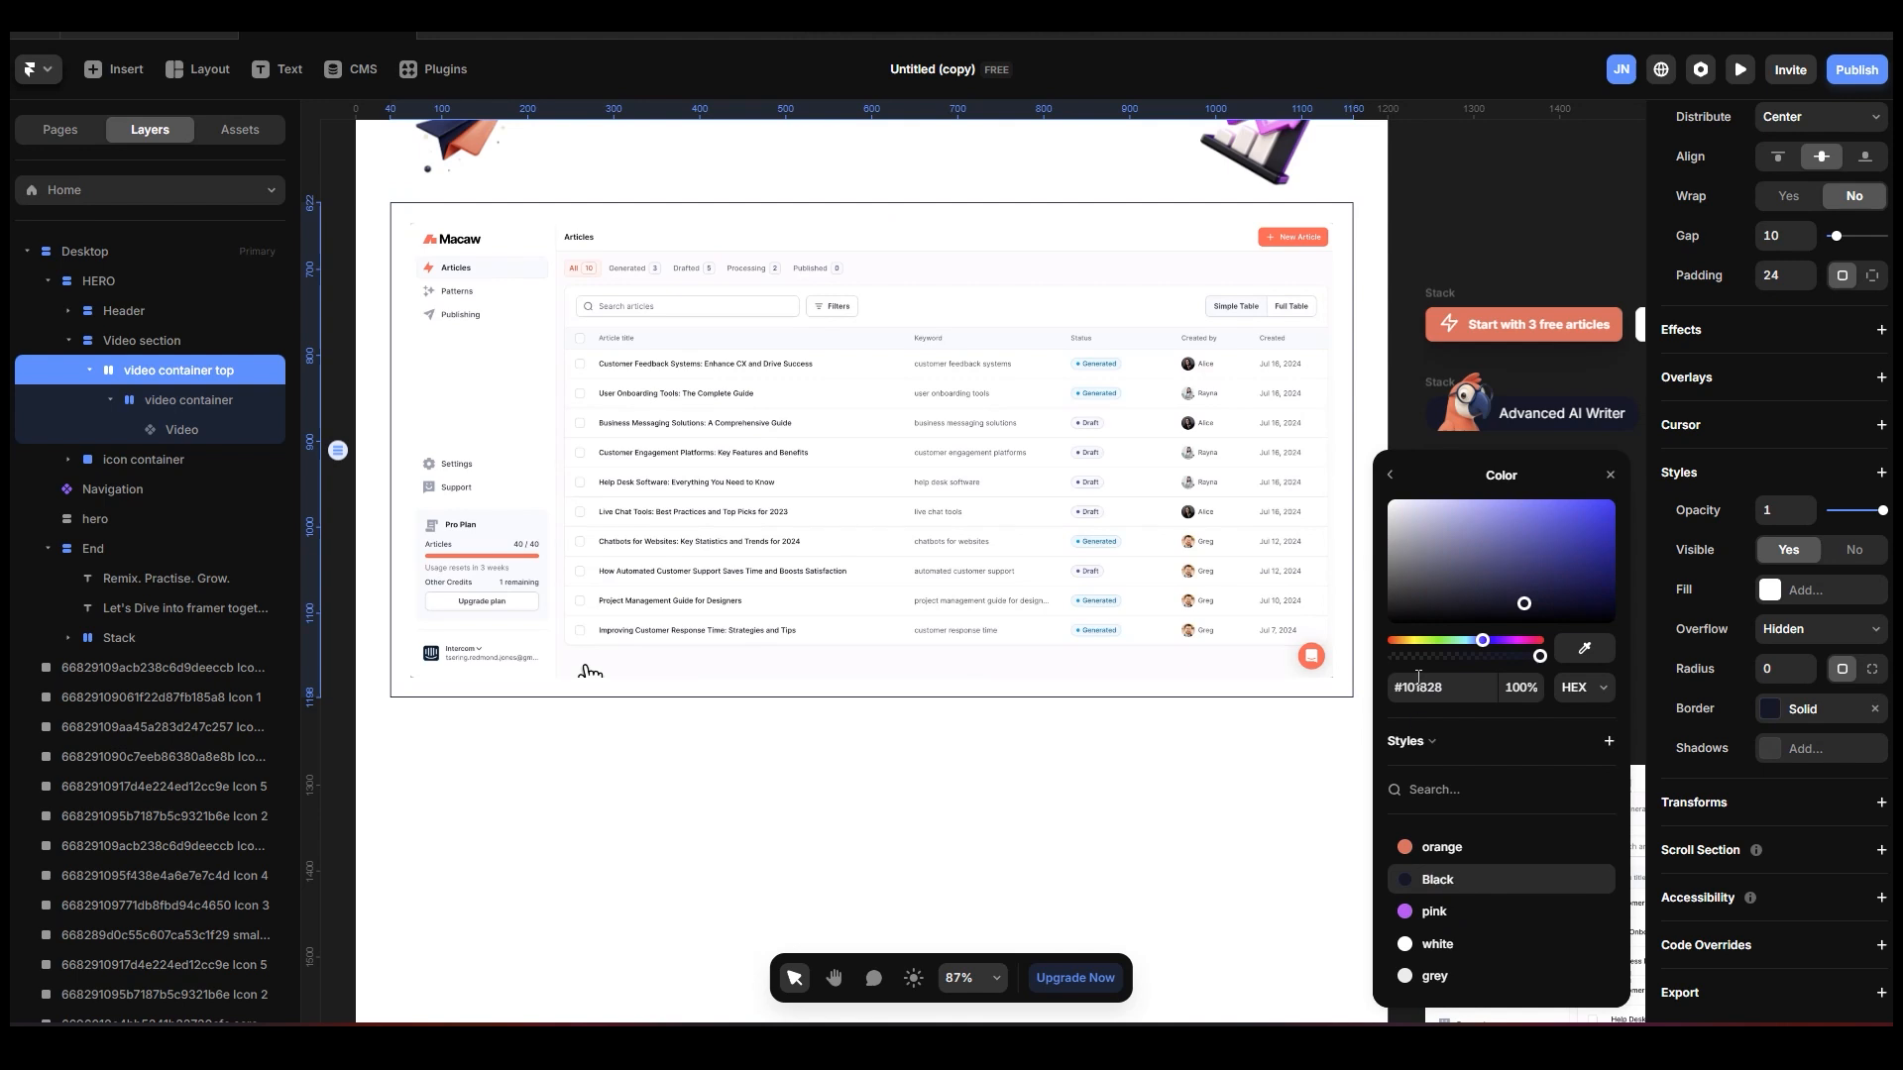
{"action": "left_click", "coordinate": [1447, 977]}
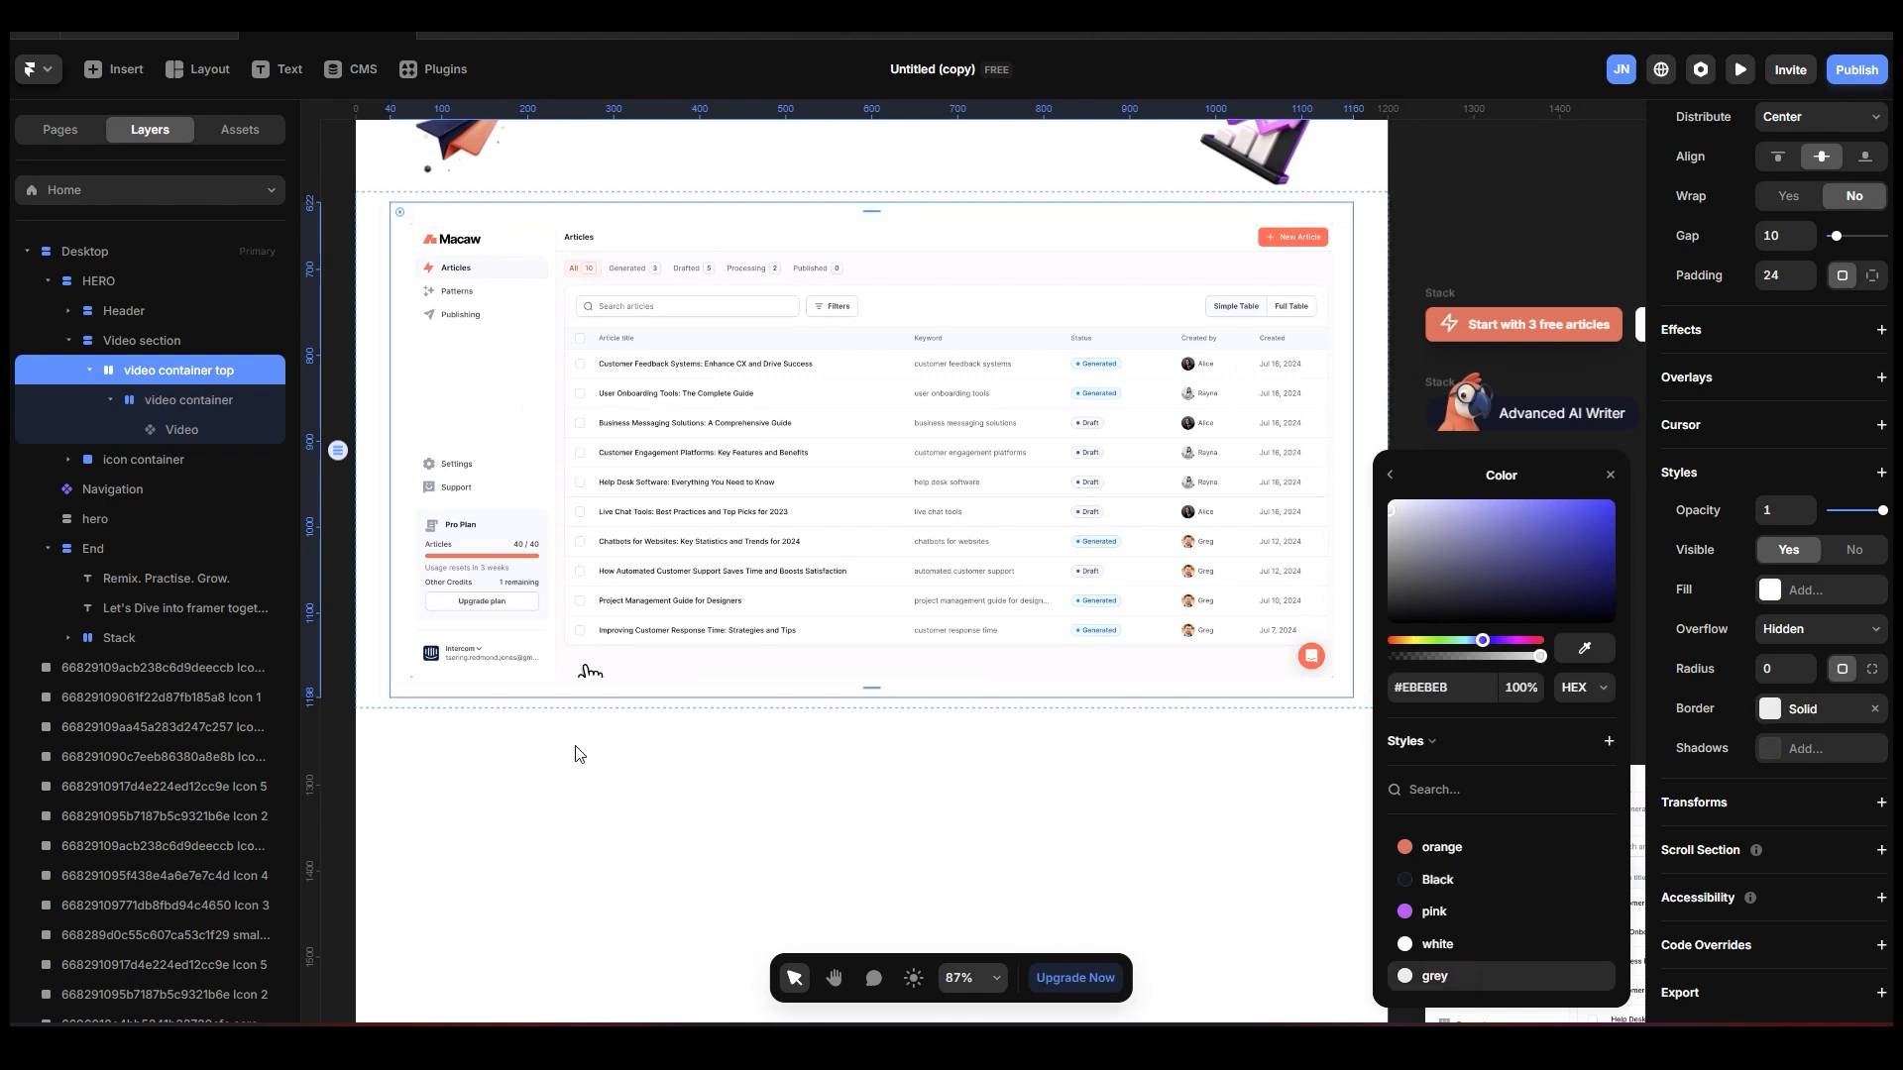
{"action": "left_click", "coordinate": [663, 813]}
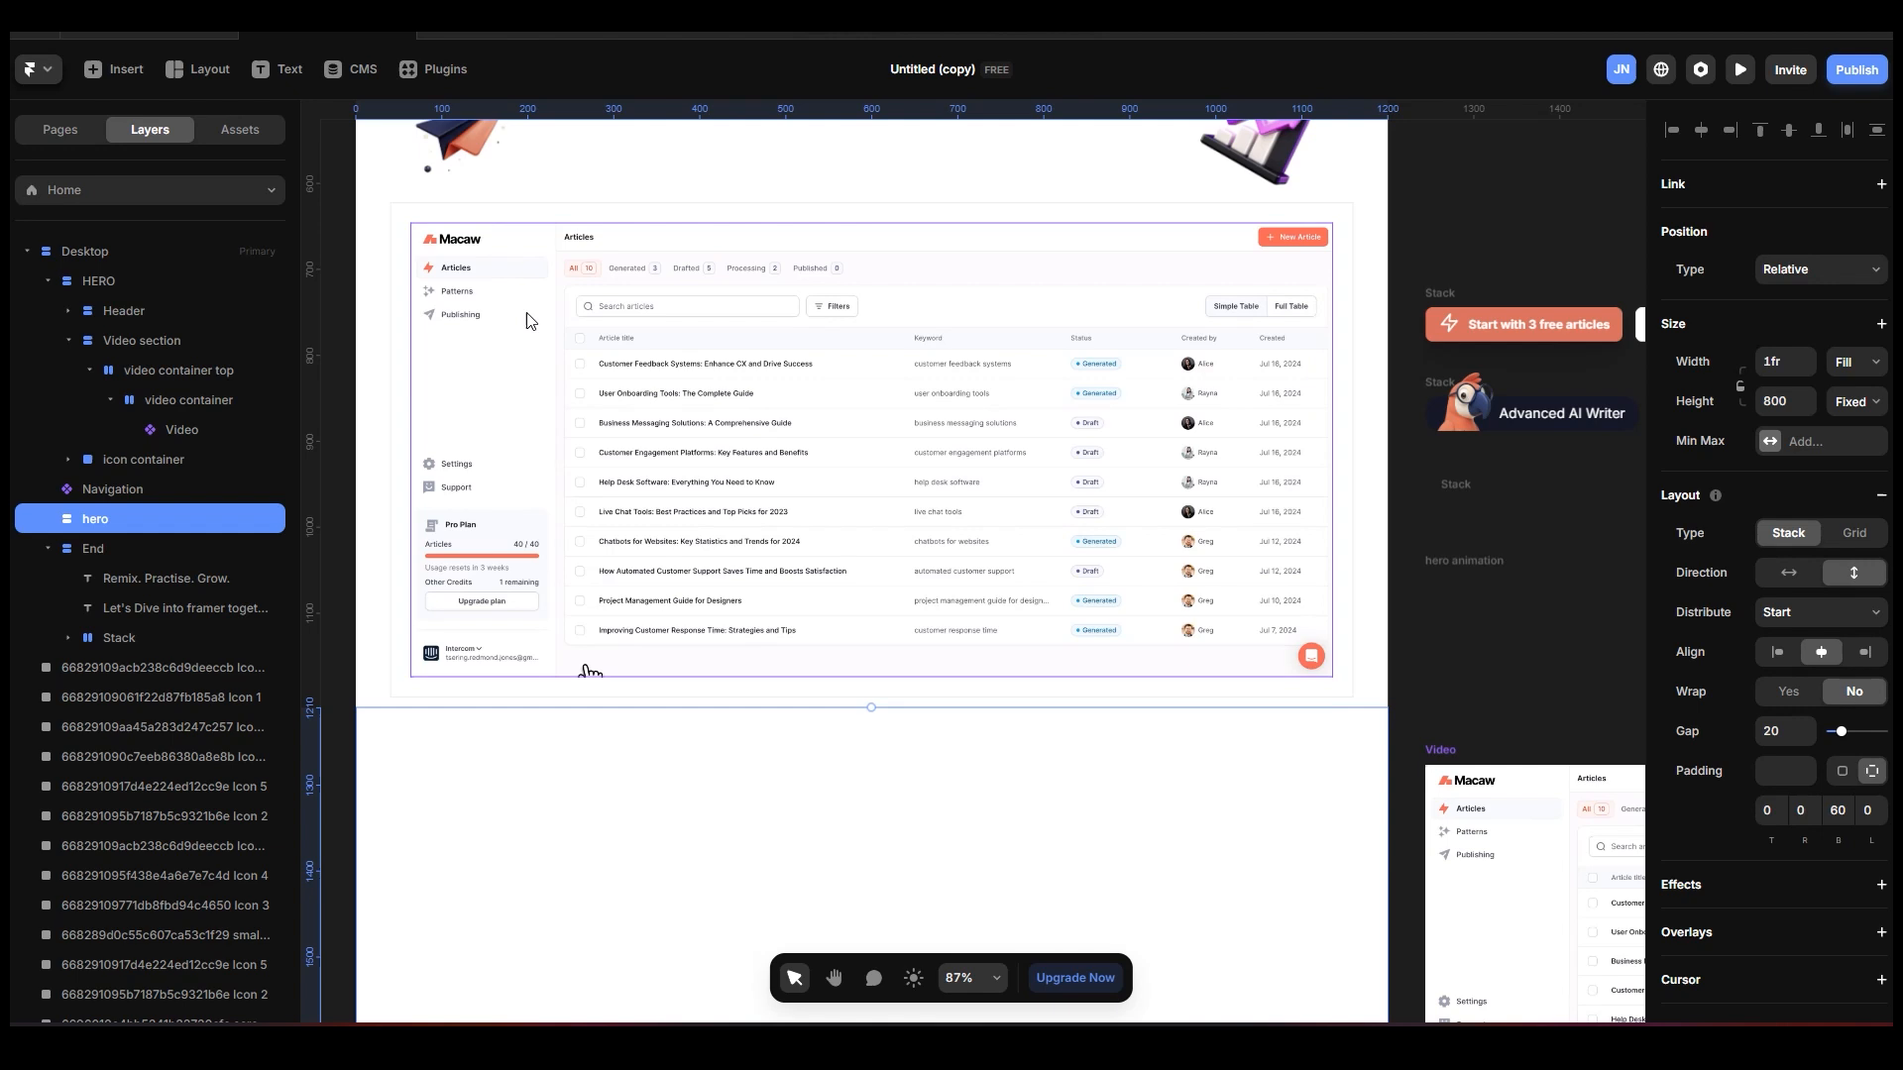
Set the corner radius of the video container top stack to 12.
{"action": "left_click", "coordinate": [163, 370]}
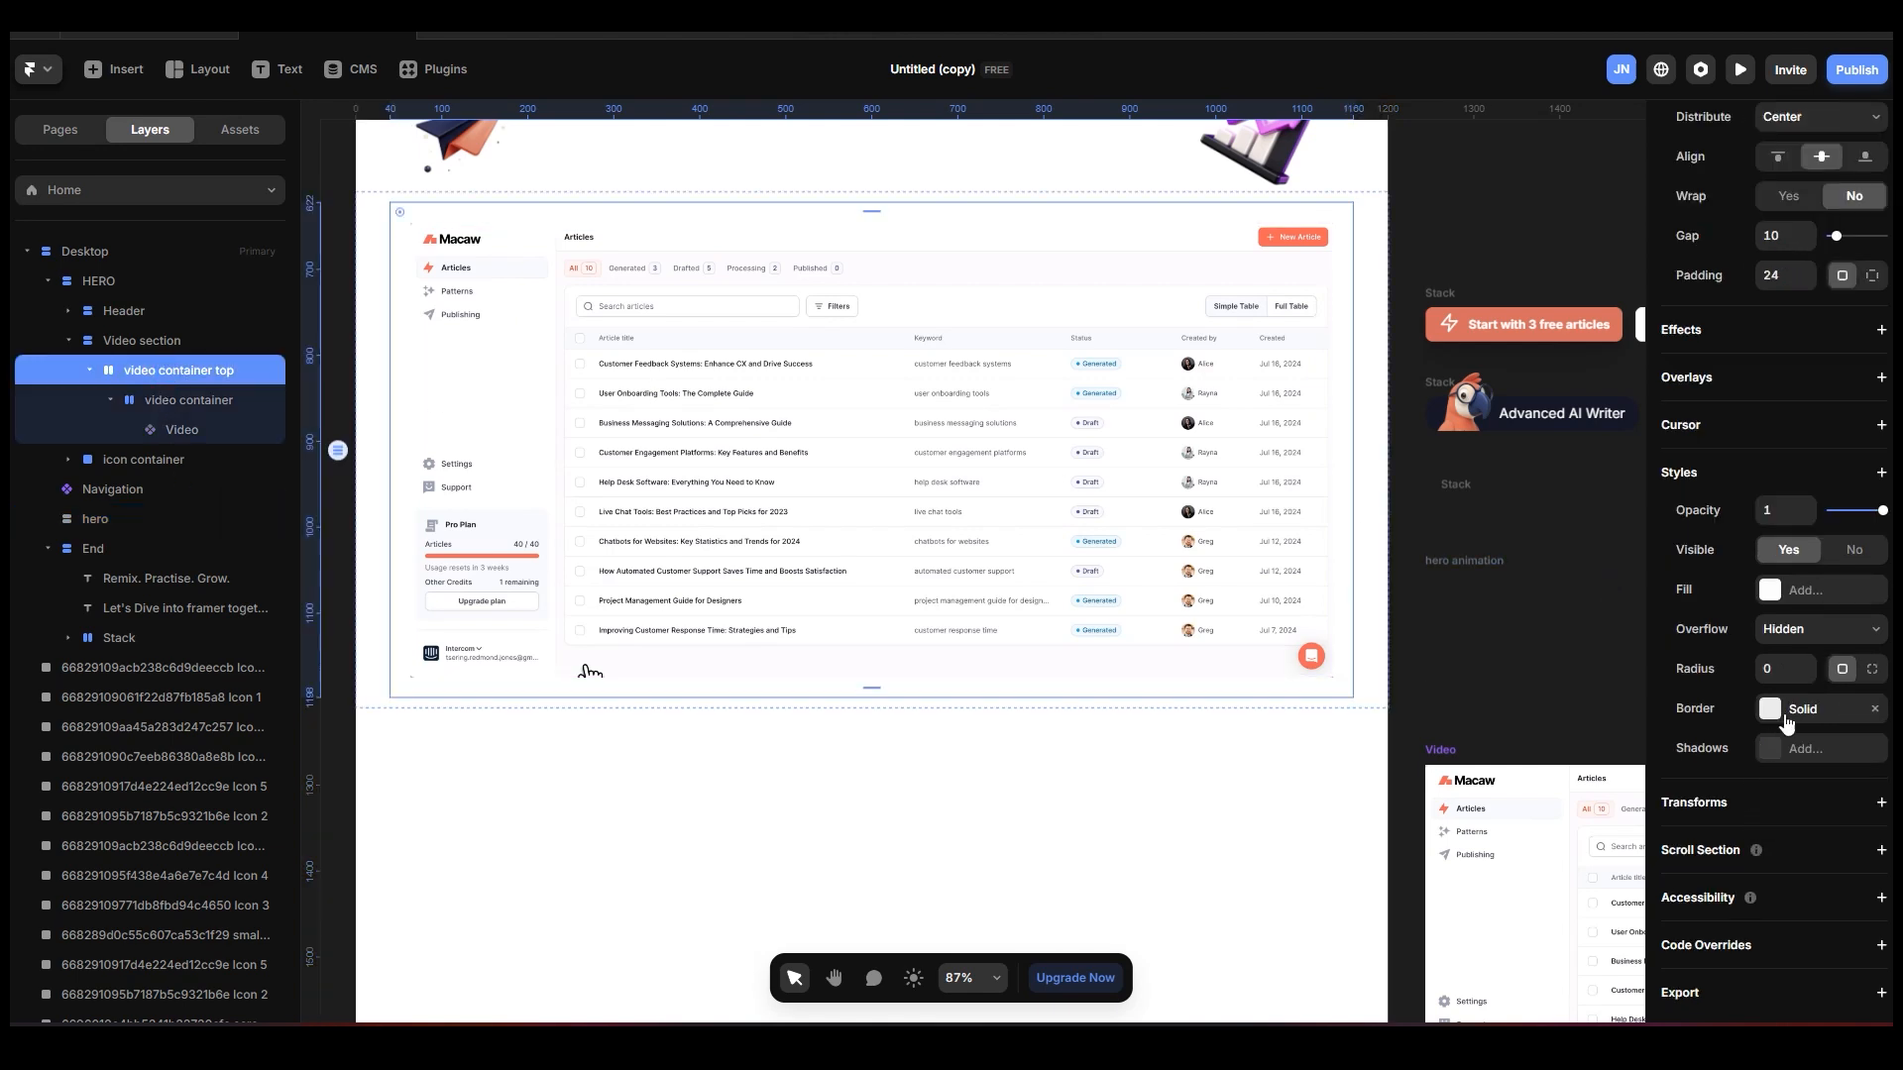
{"action": "left_click", "coordinate": [1784, 666]}
Add a solid border of width 1 to the inner video container stack, using the grey colour style.
{"action": "left_click", "coordinate": [198, 400]}
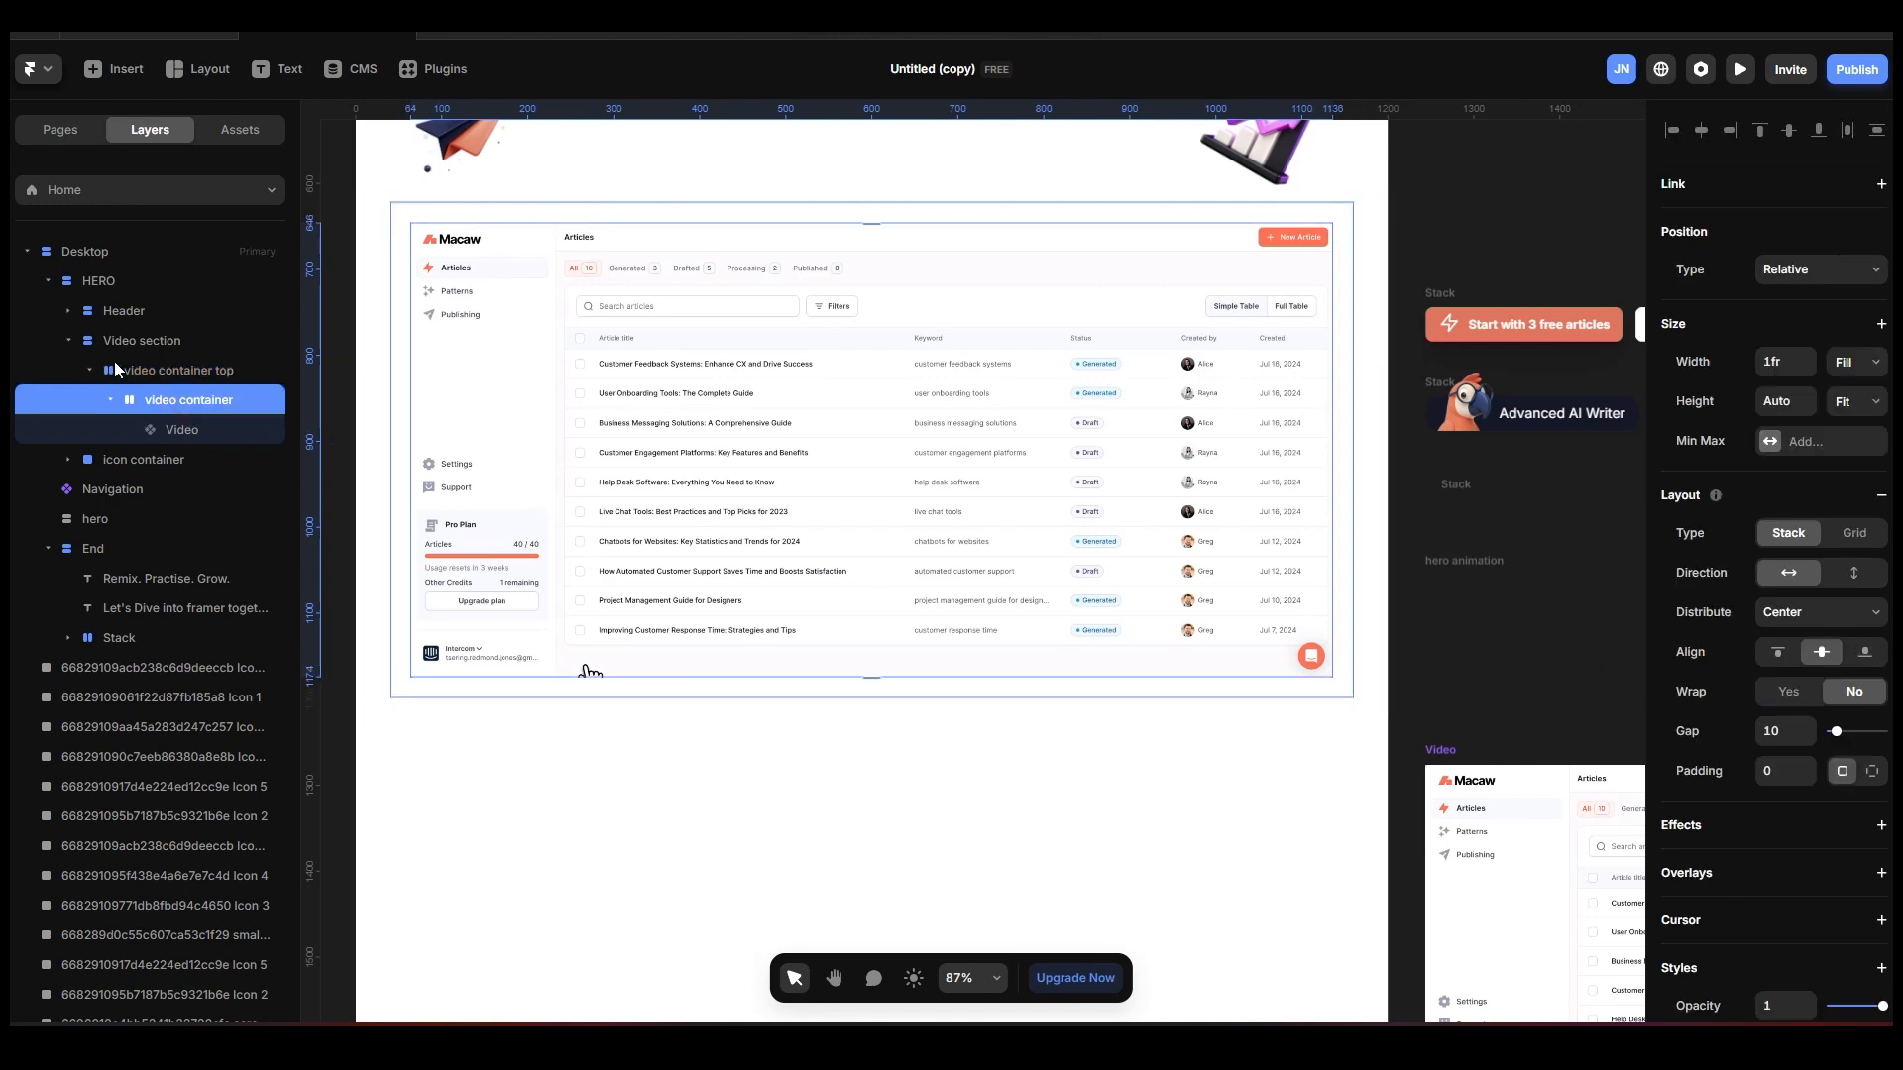
{"action": "scroll", "coordinate": [1774, 758], "scroll_direction": "down", "scroll_amount": 3}
{"action": "scroll", "coordinate": [1781, 759], "scroll_direction": "down", "scroll_amount": 2}
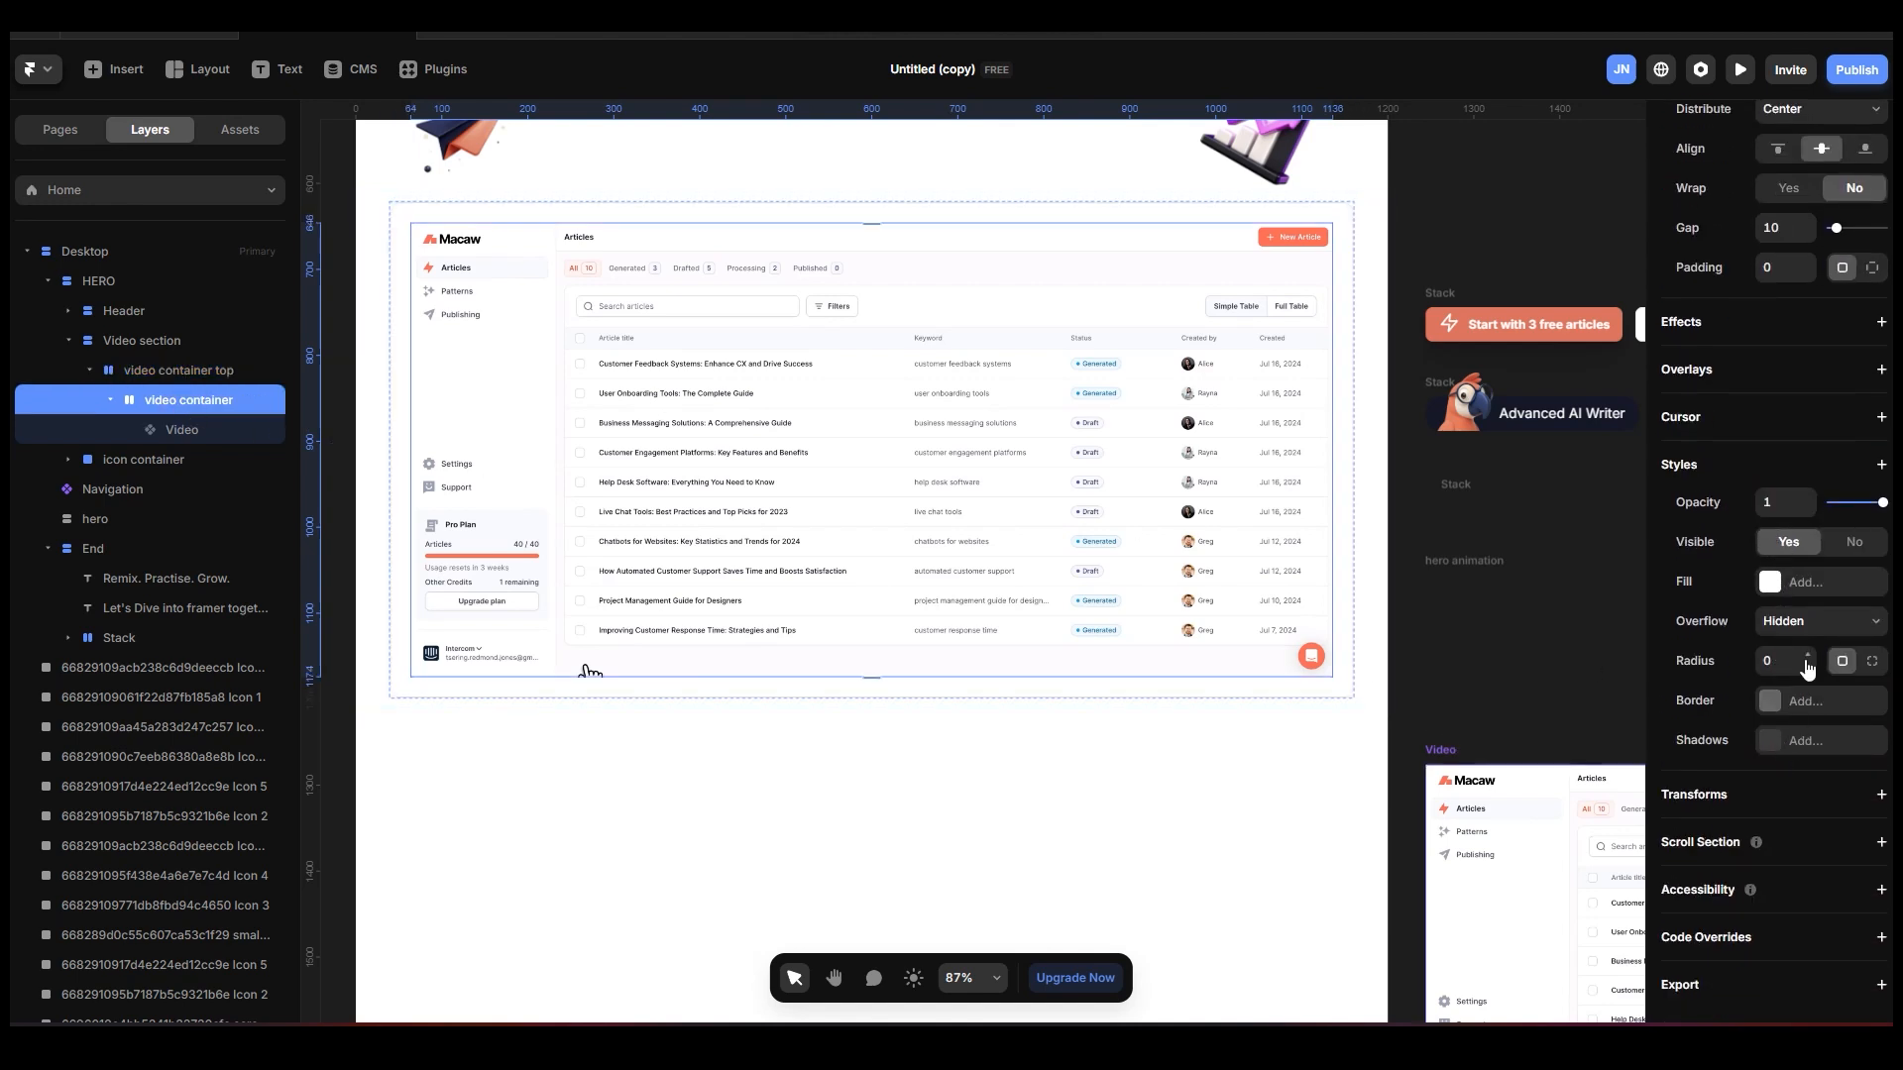
{"action": "left_click", "coordinate": [1796, 704]}
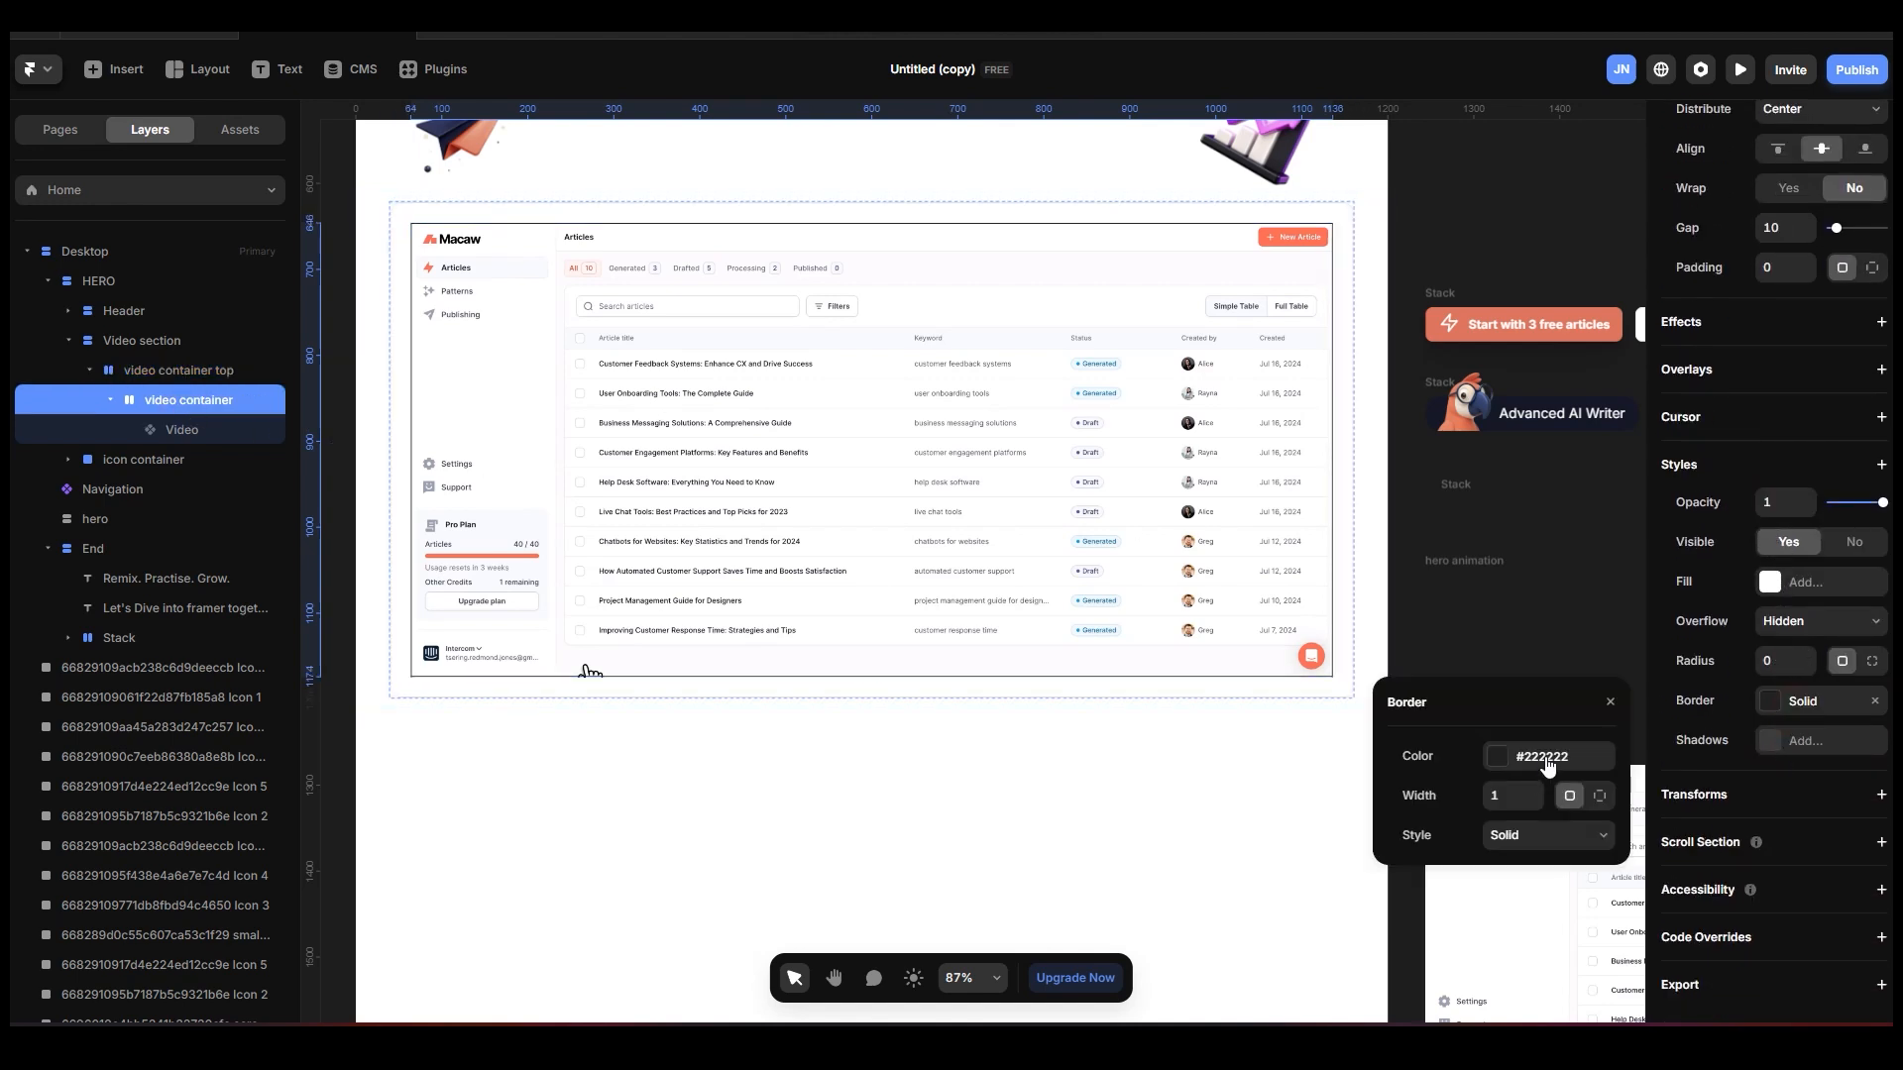
{"action": "left_click", "coordinate": [1546, 757]}
{"action": "left_click", "coordinate": [1465, 981]}
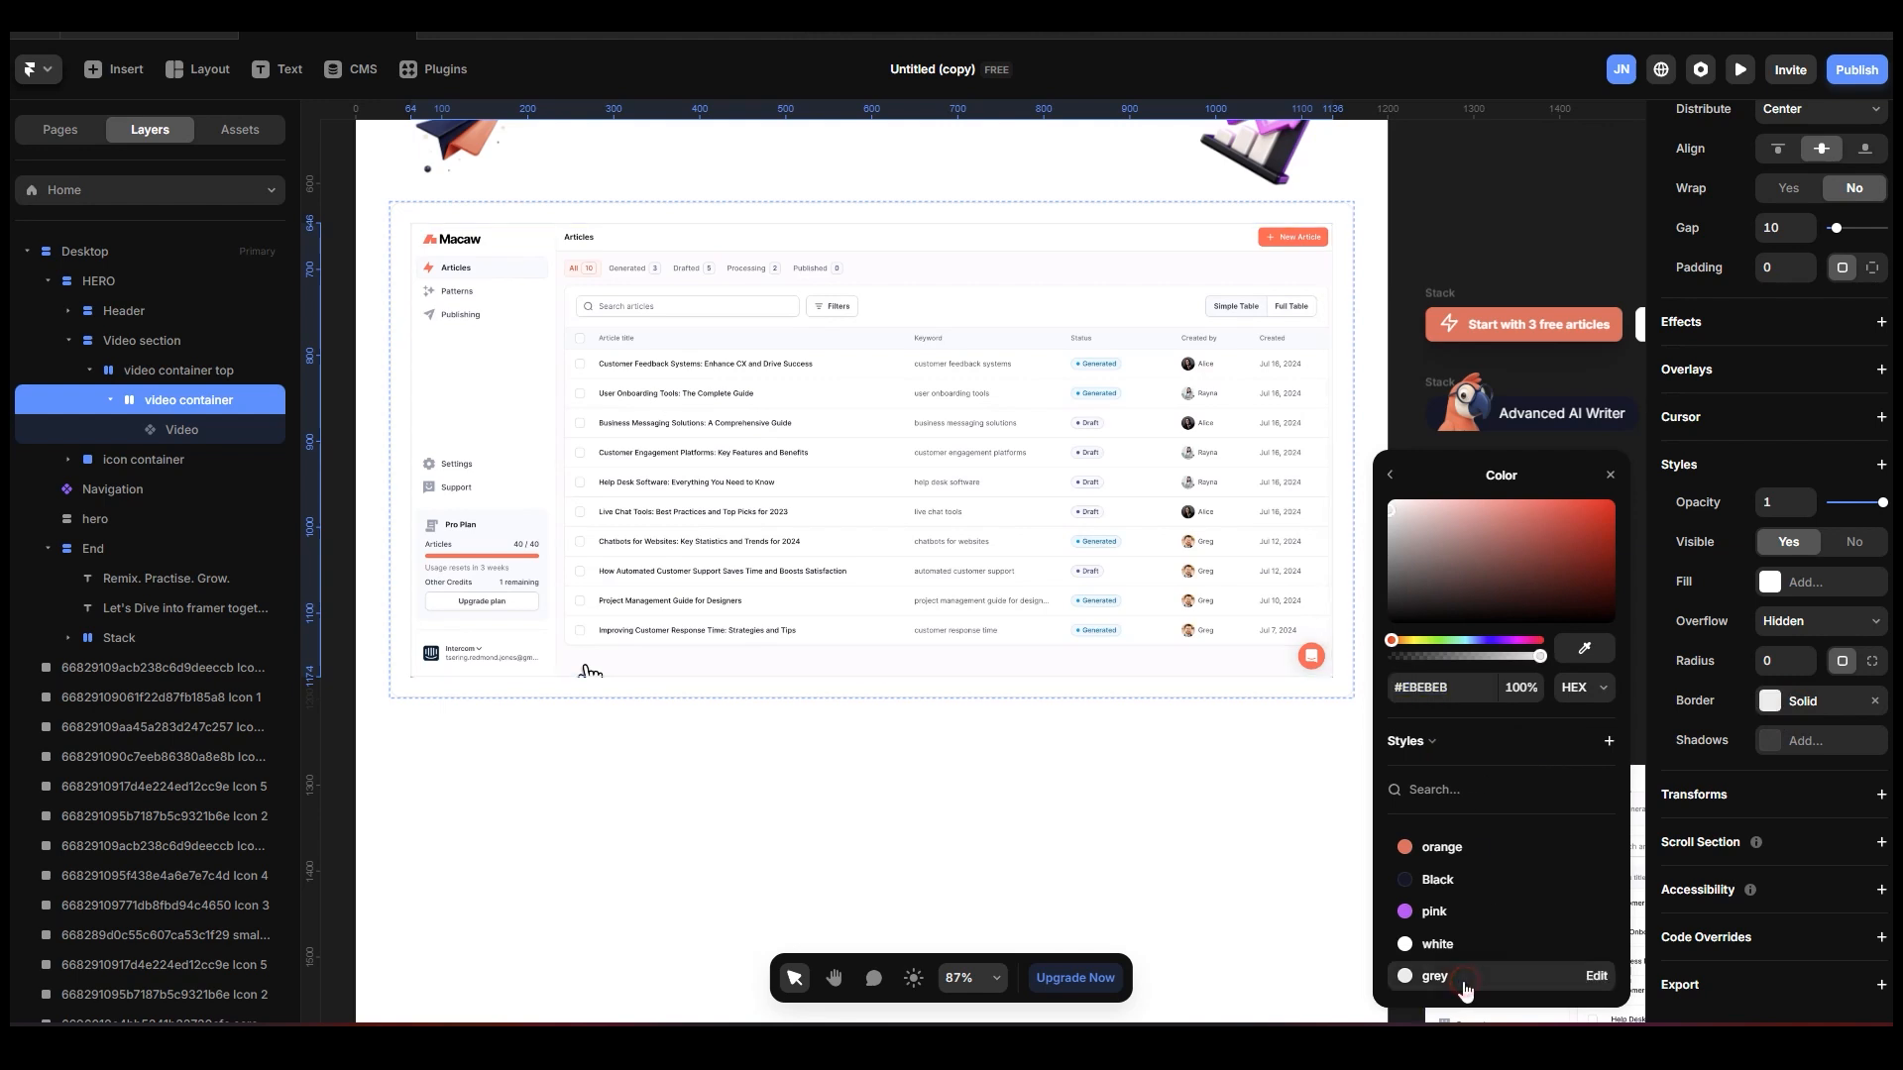
Round the corners of the inner video container stack with a radius of 12.
{"action": "left_click", "coordinate": [1777, 658]}
{"action": "type", "text": "12"}
{"action": "key", "text": "Return"}
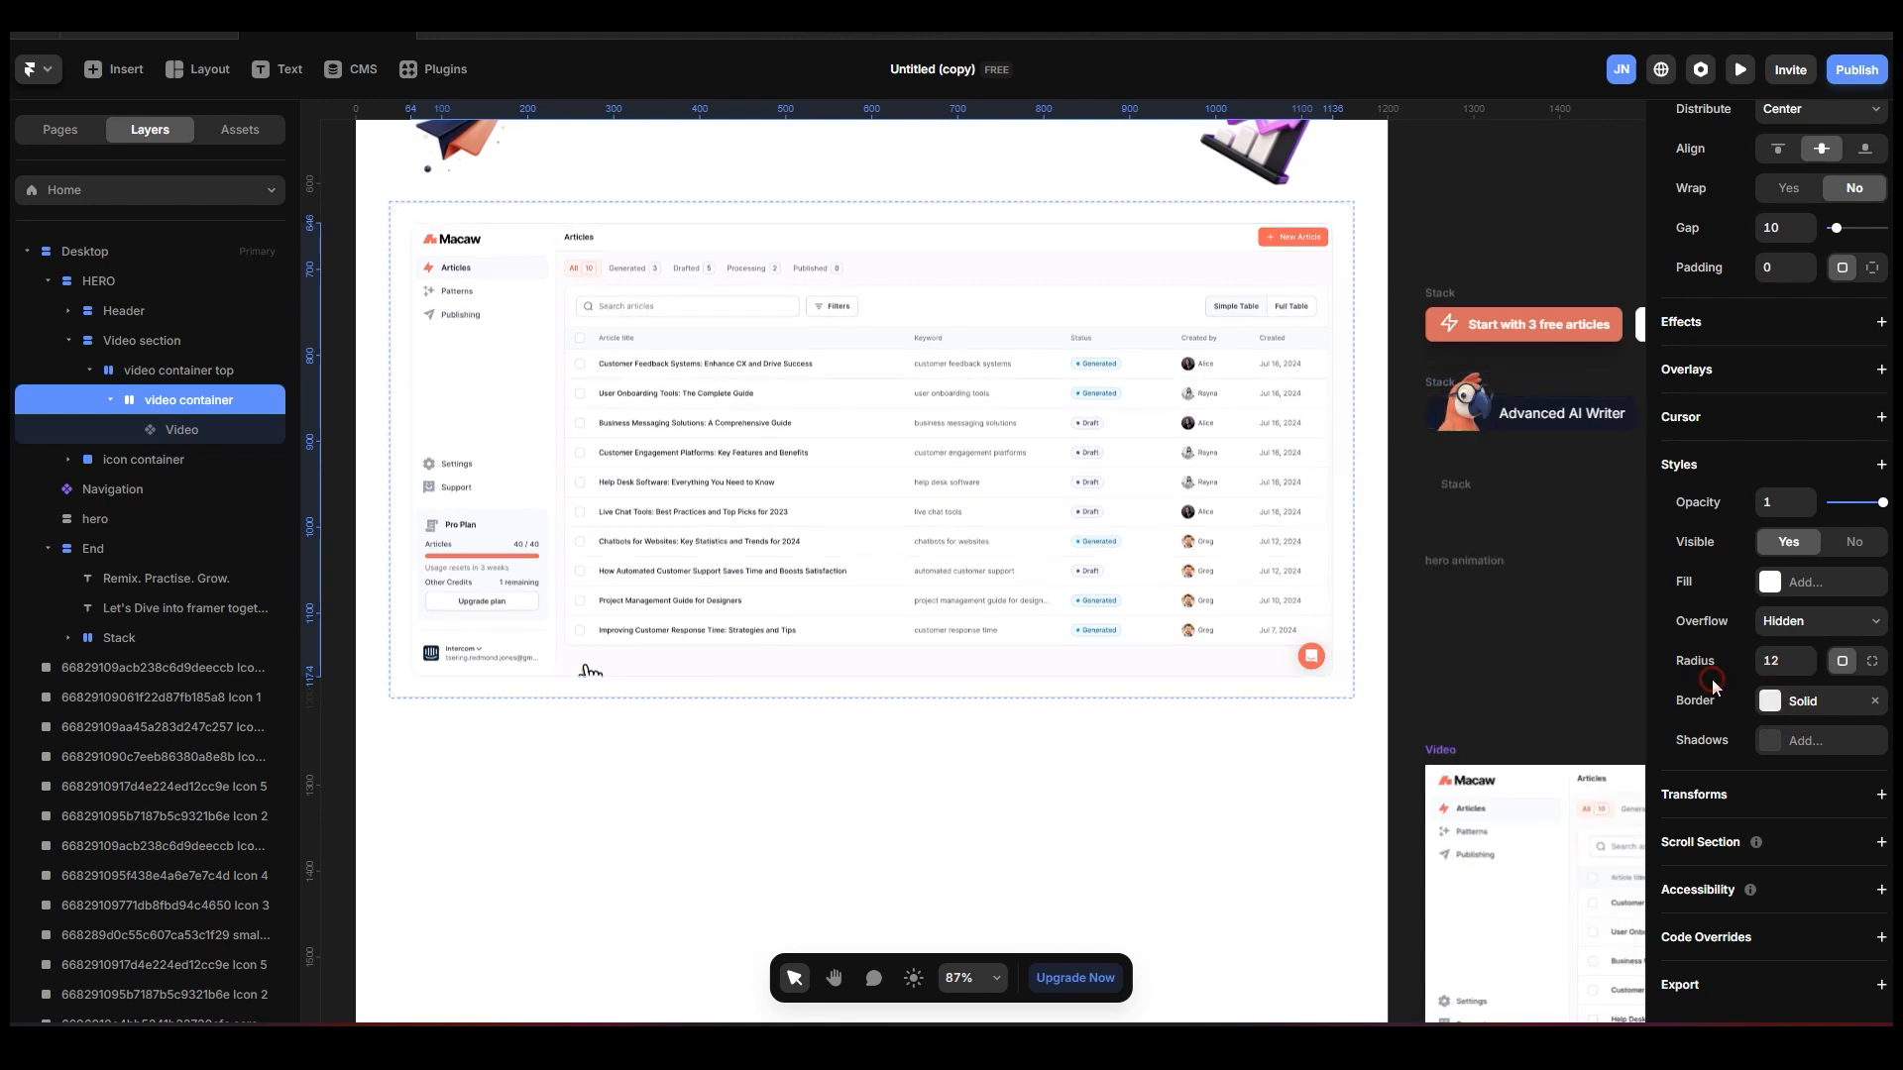
{"action": "left_click", "coordinate": [1420, 247]}
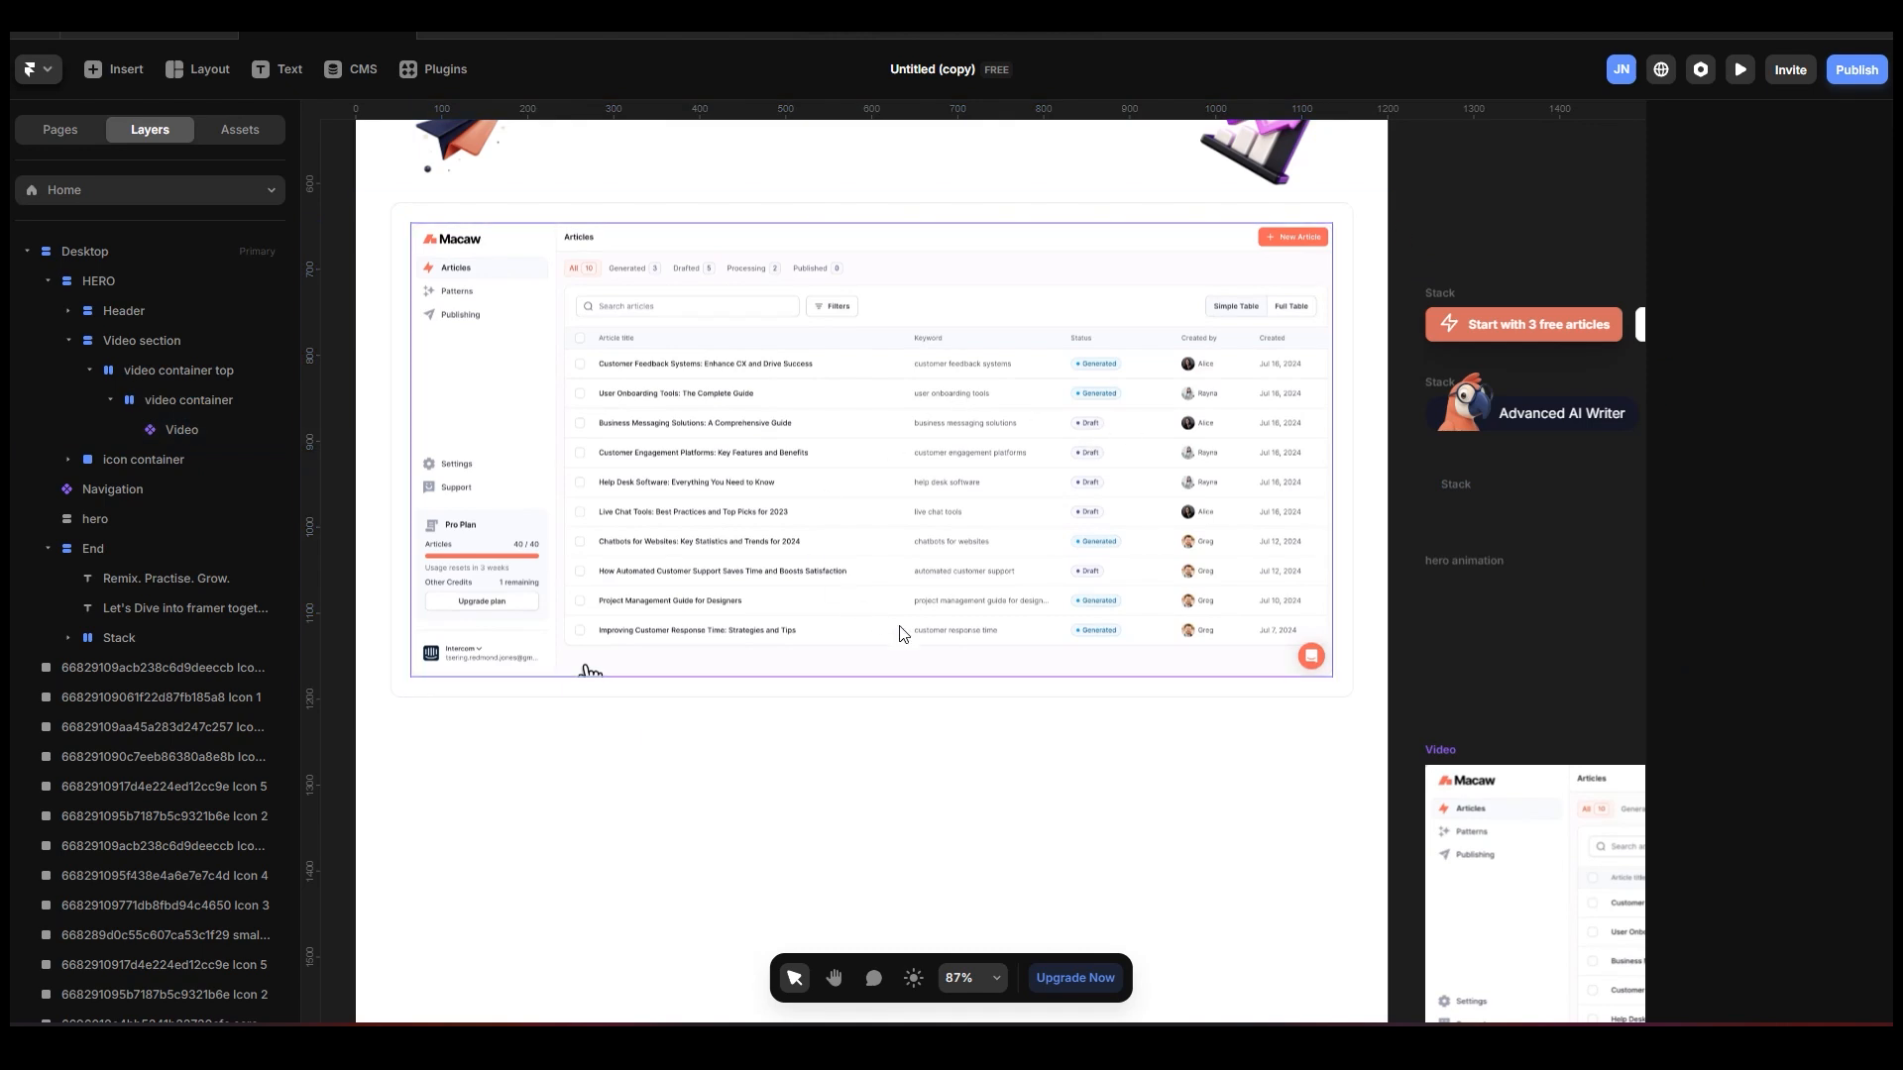
Reduce the padding of the video container top stack to 12.
{"action": "scroll", "coordinate": [912, 629], "scroll_direction": "up", "scroll_amount": 2}
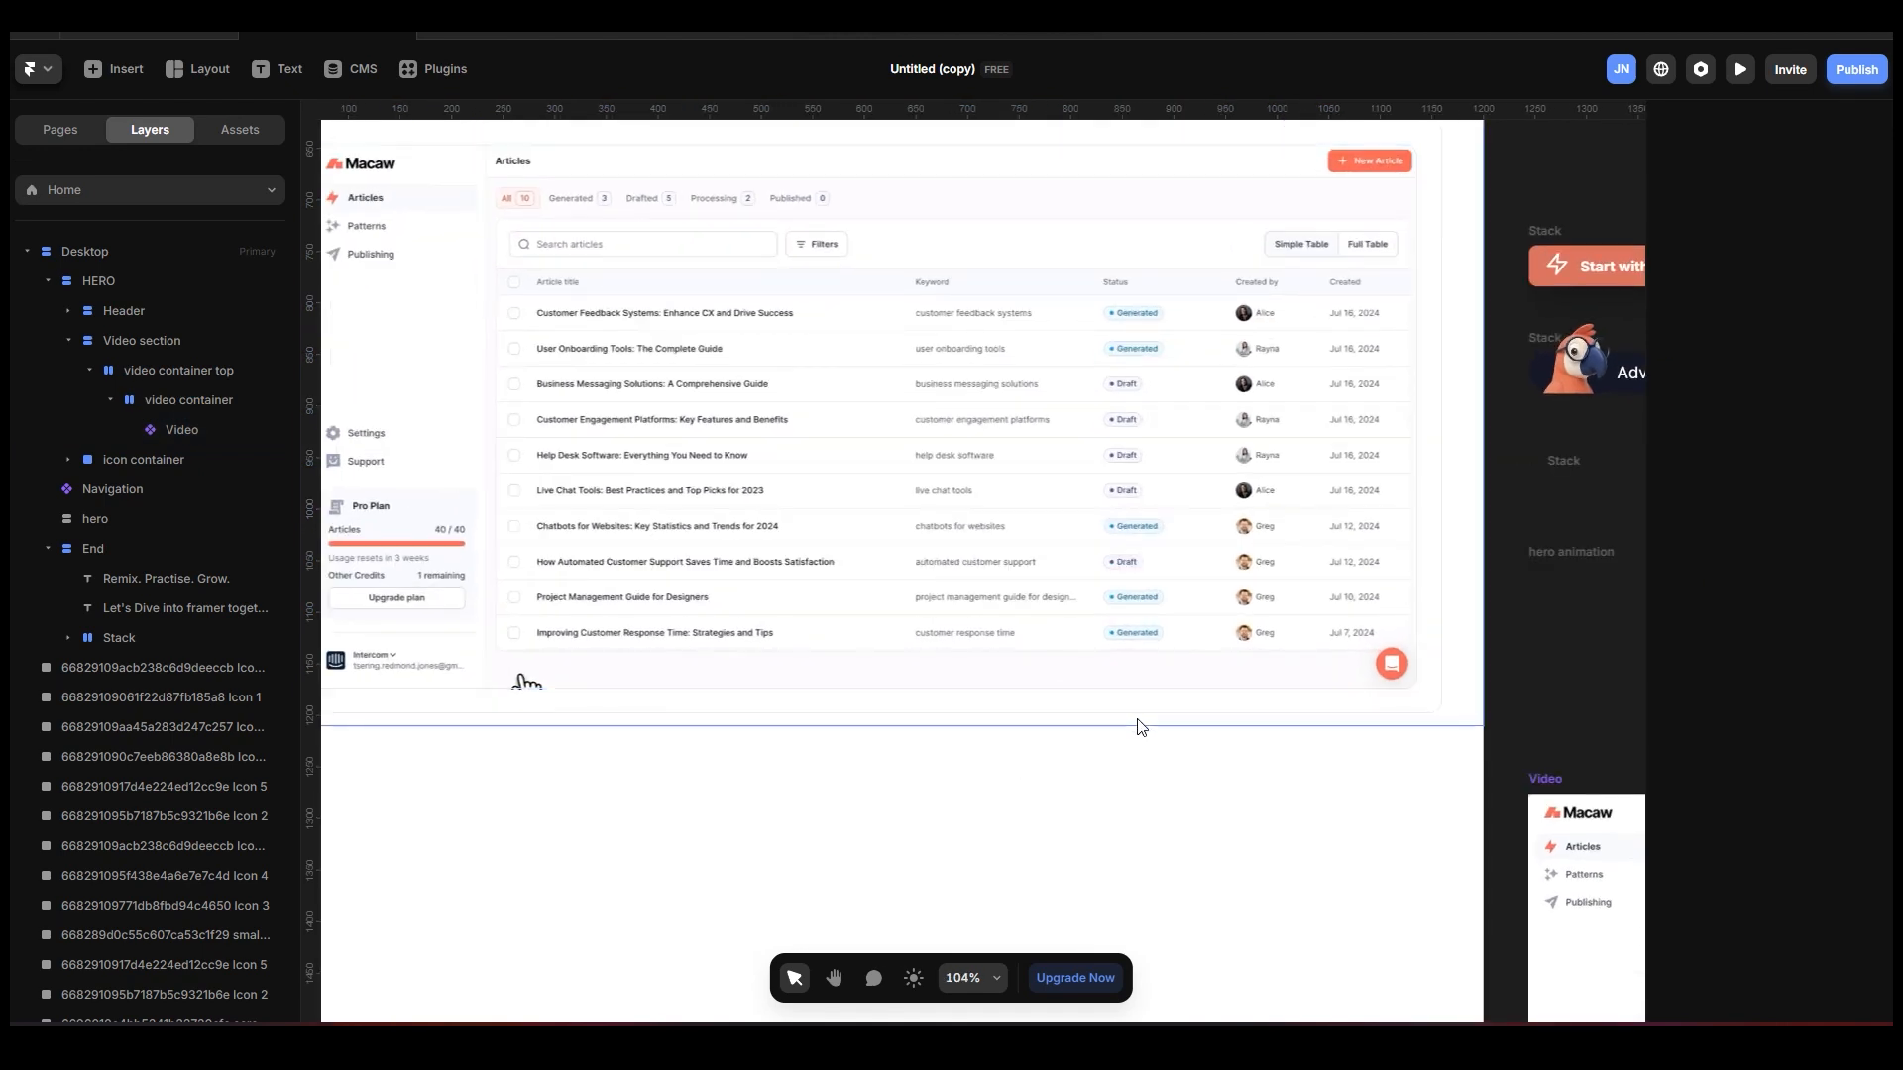
{"action": "left_click", "coordinate": [1311, 710]}
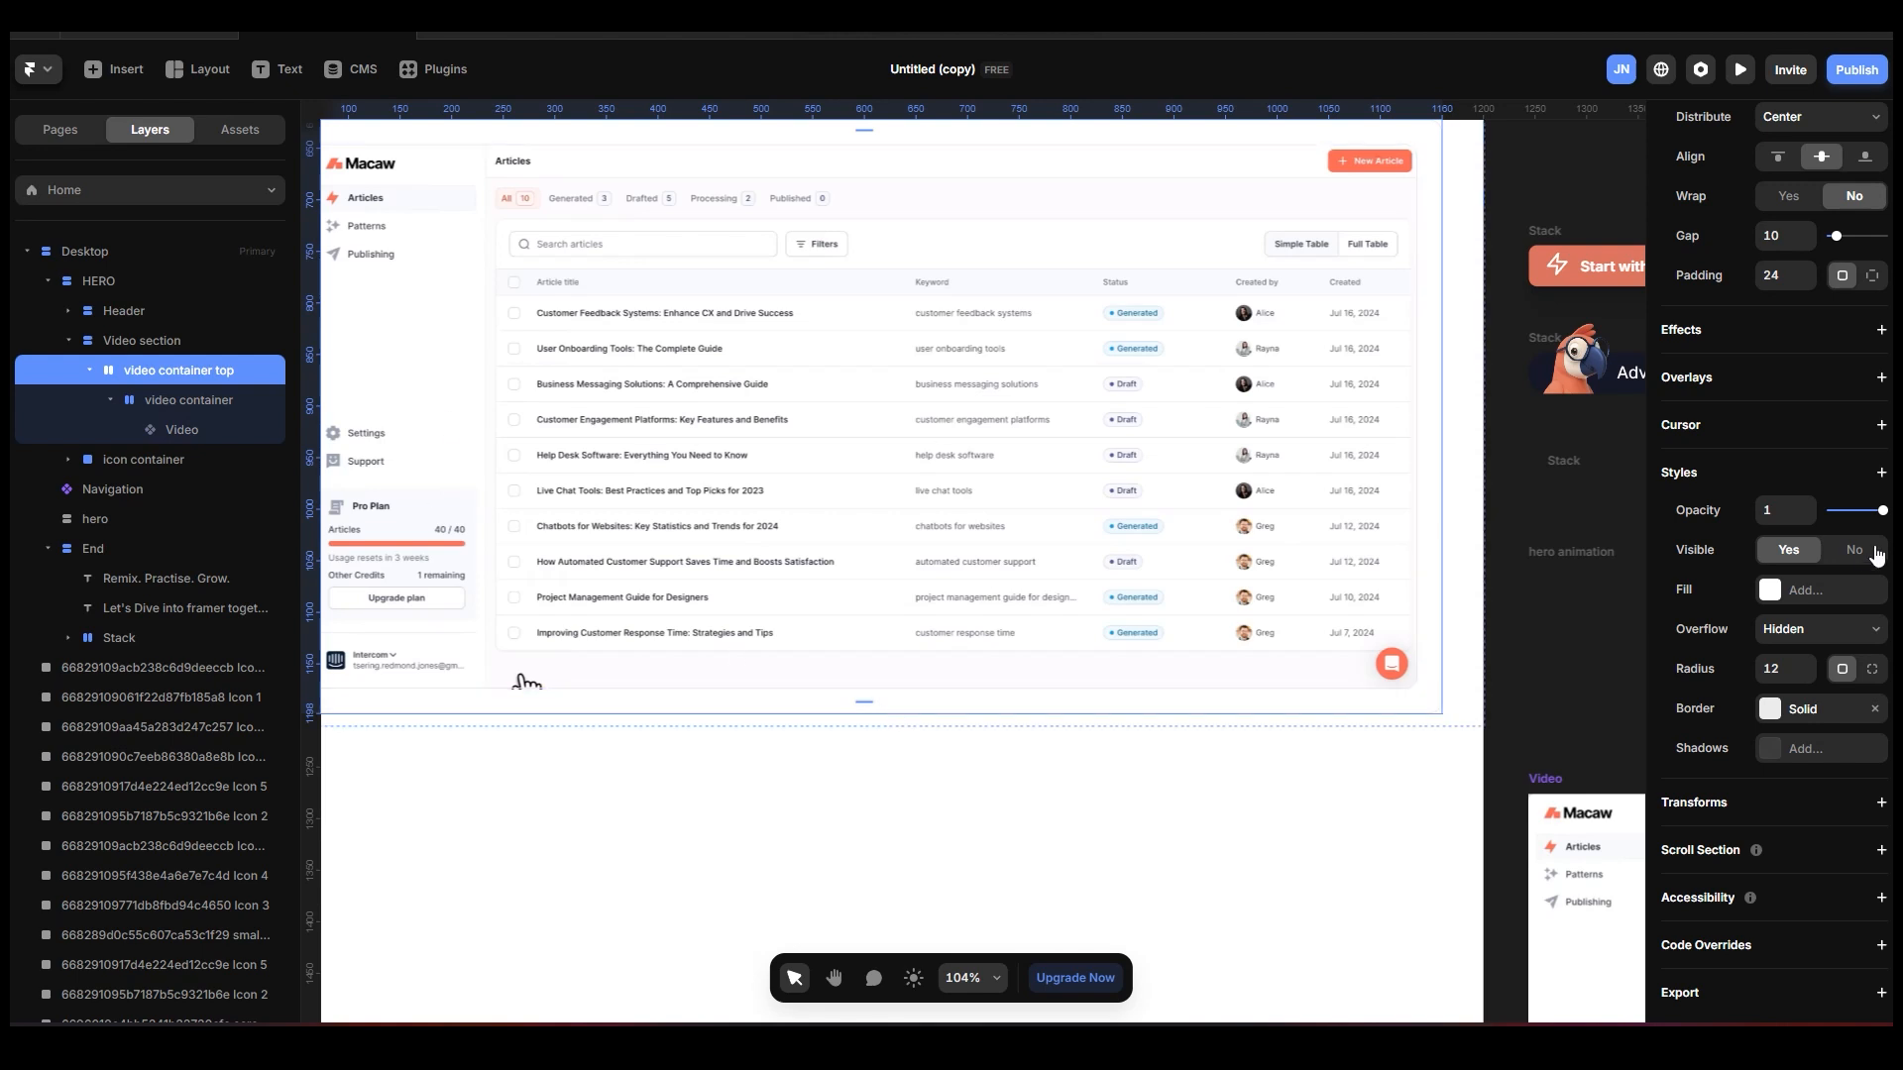
{"action": "scroll", "coordinate": [1751, 339], "scroll_direction": "up", "scroll_amount": 2}
{"action": "left_click", "coordinate": [1791, 377]}
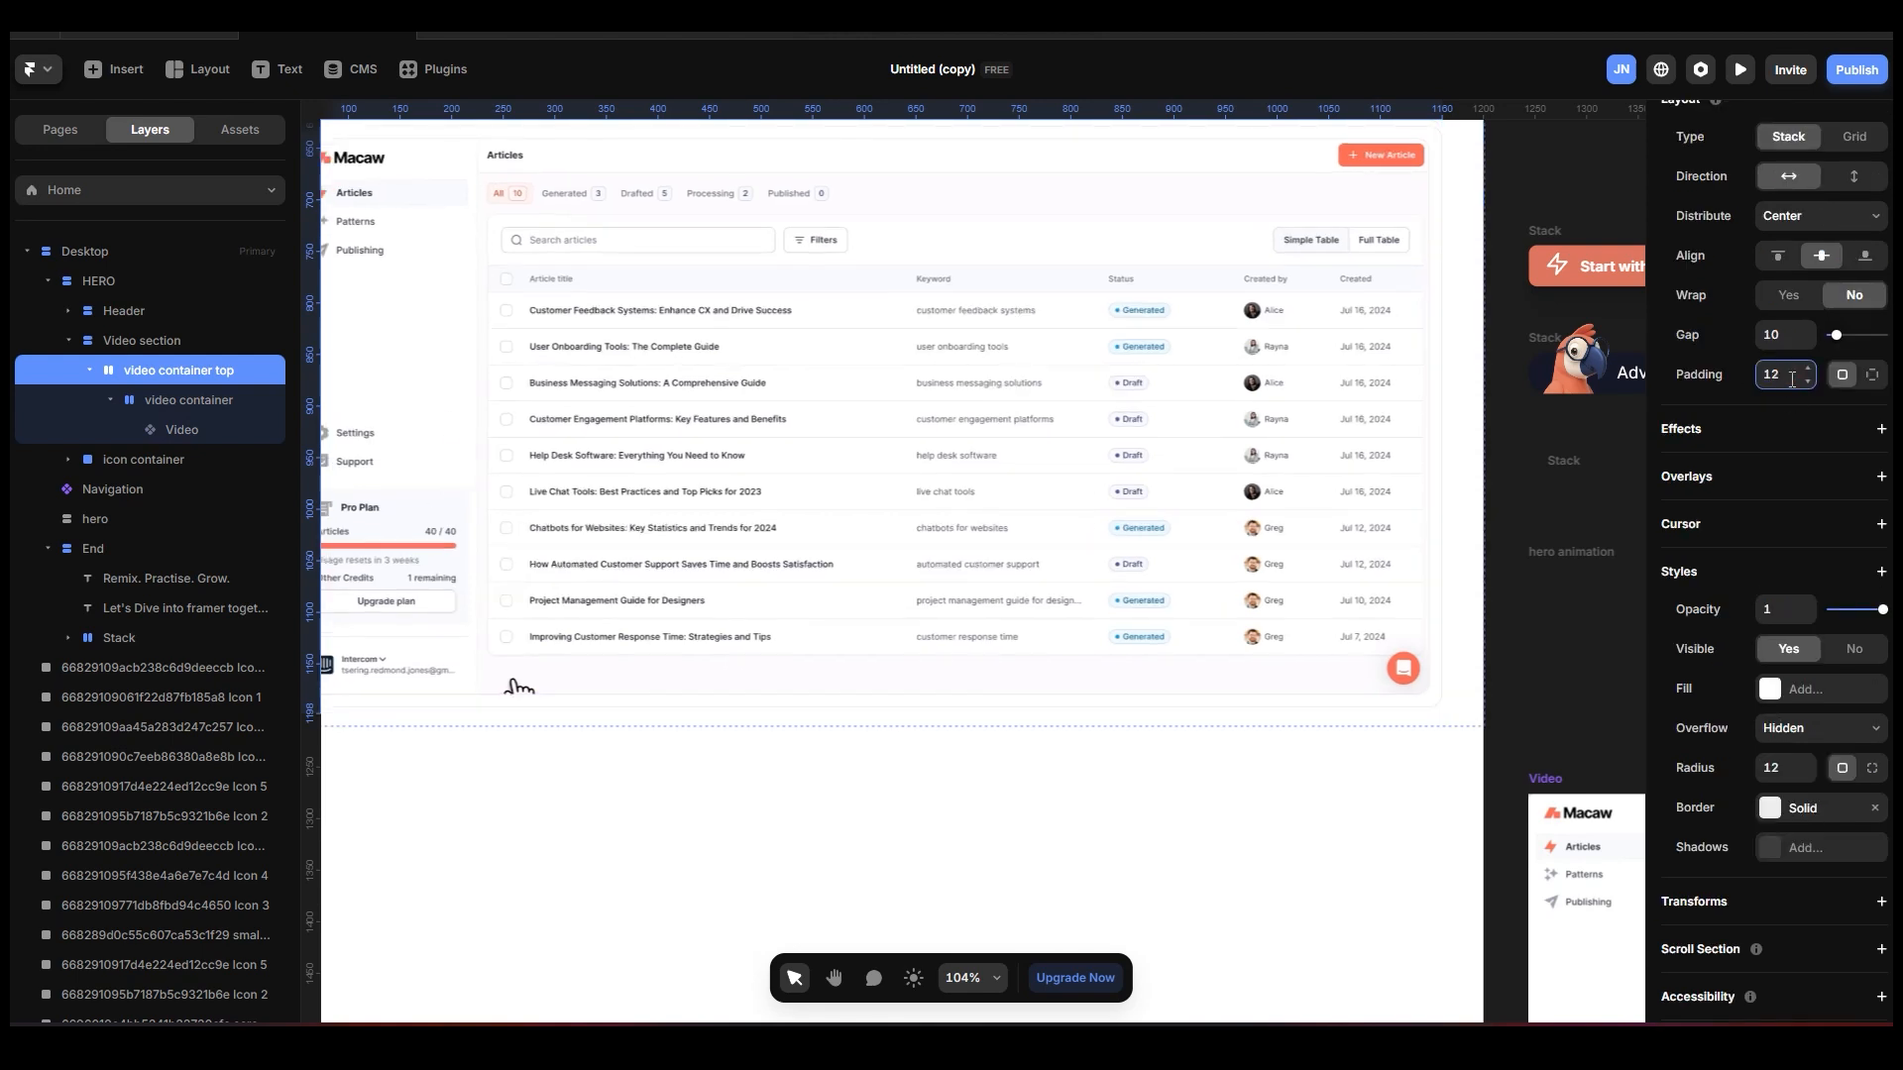
{"action": "scroll", "coordinate": [966, 455], "scroll_direction": "down", "scroll_amount": 5}
{"action": "scroll", "coordinate": [966, 456], "scroll_direction": "up", "scroll_amount": 6}
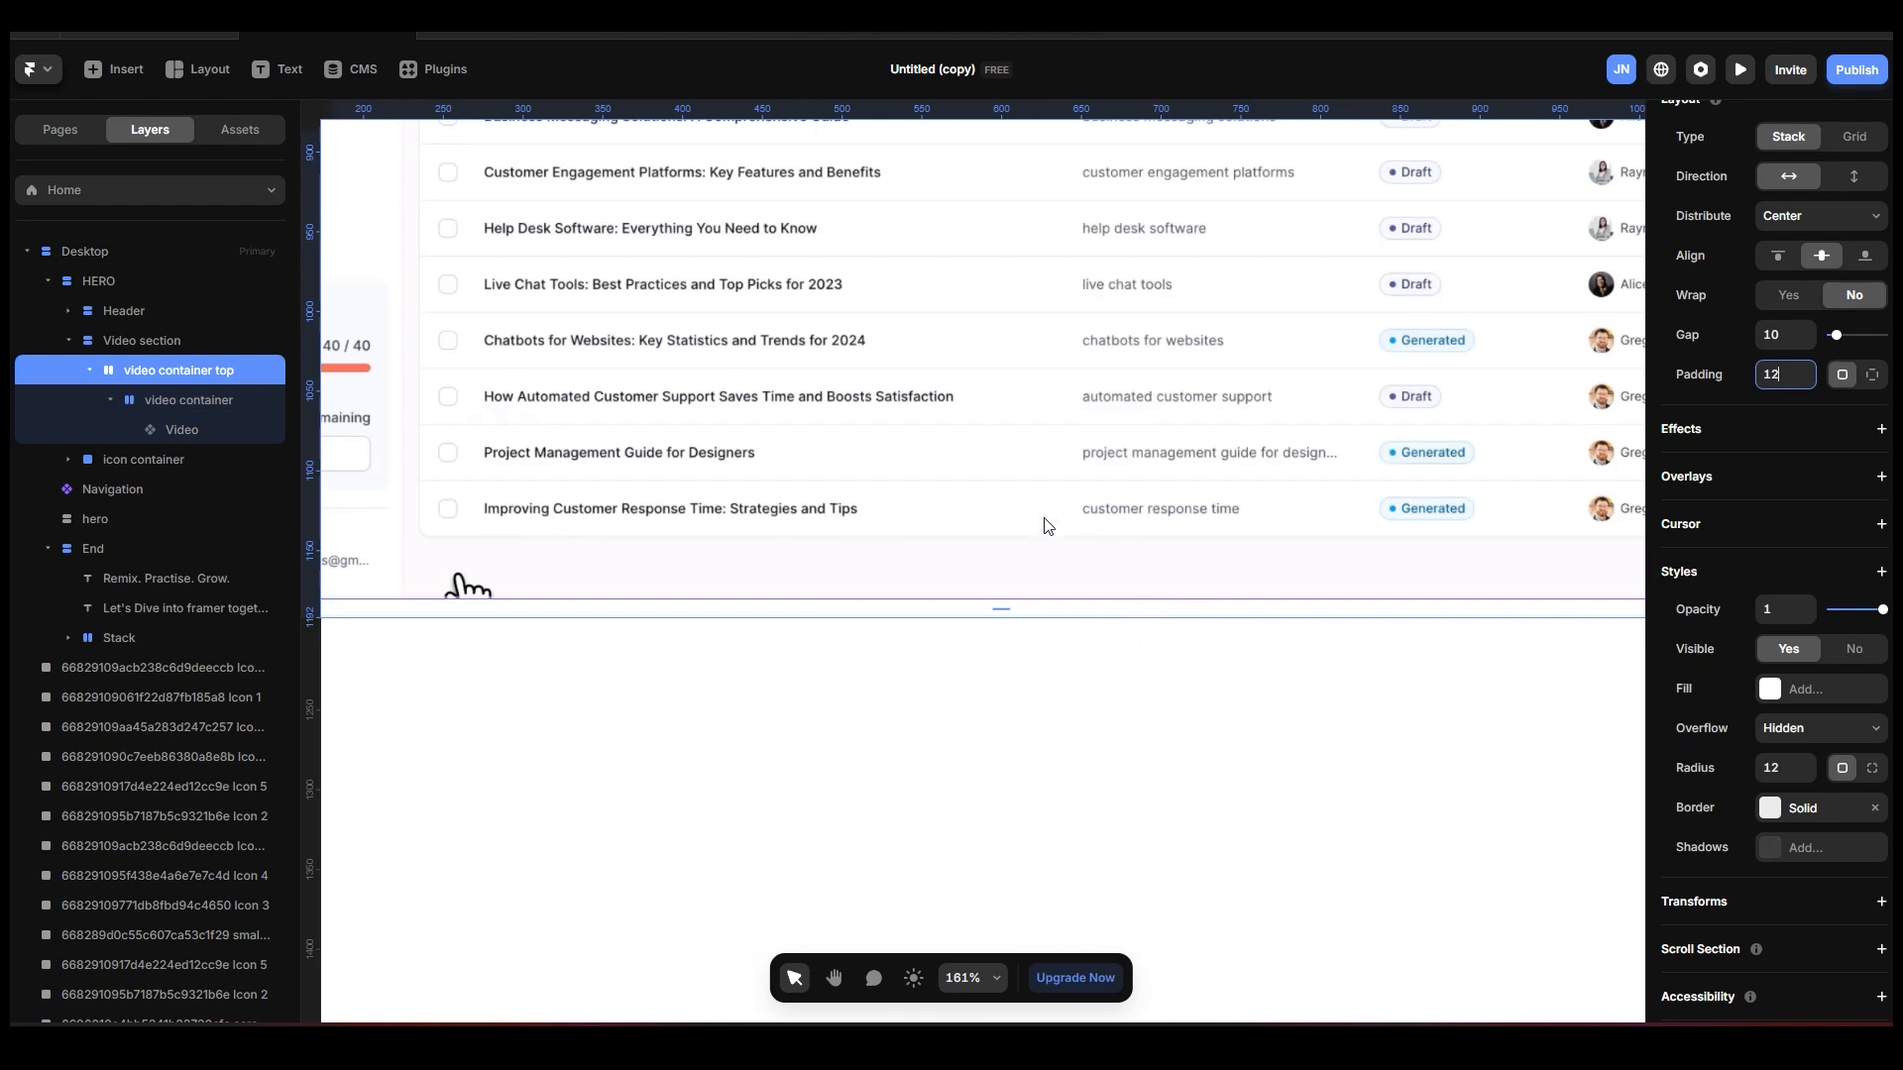
{"action": "scroll", "coordinate": [1049, 525], "scroll_direction": "down", "scroll_amount": 3}
{"action": "scroll", "coordinate": [1183, 548], "scroll_direction": "down", "scroll_amount": 2}
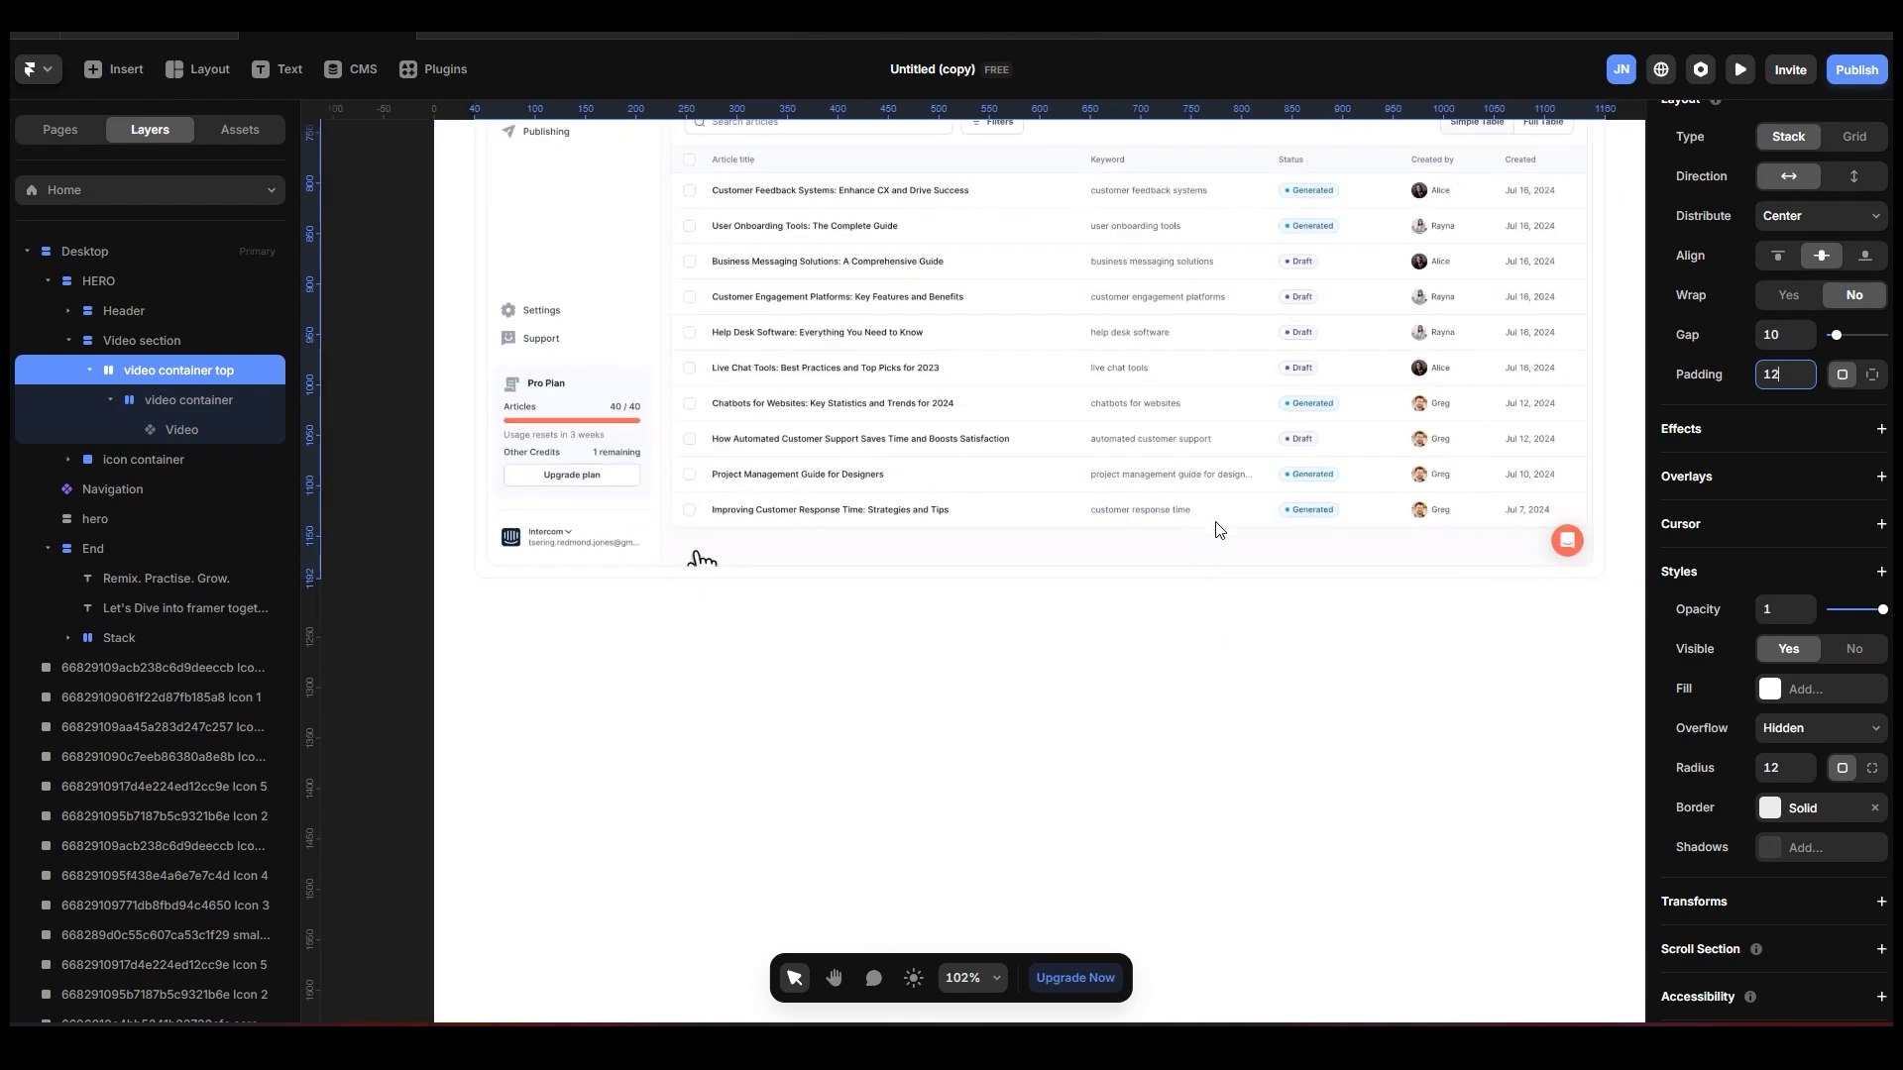
{"action": "scroll", "coordinate": [1156, 480], "scroll_direction": "up", "scroll_amount": 3}
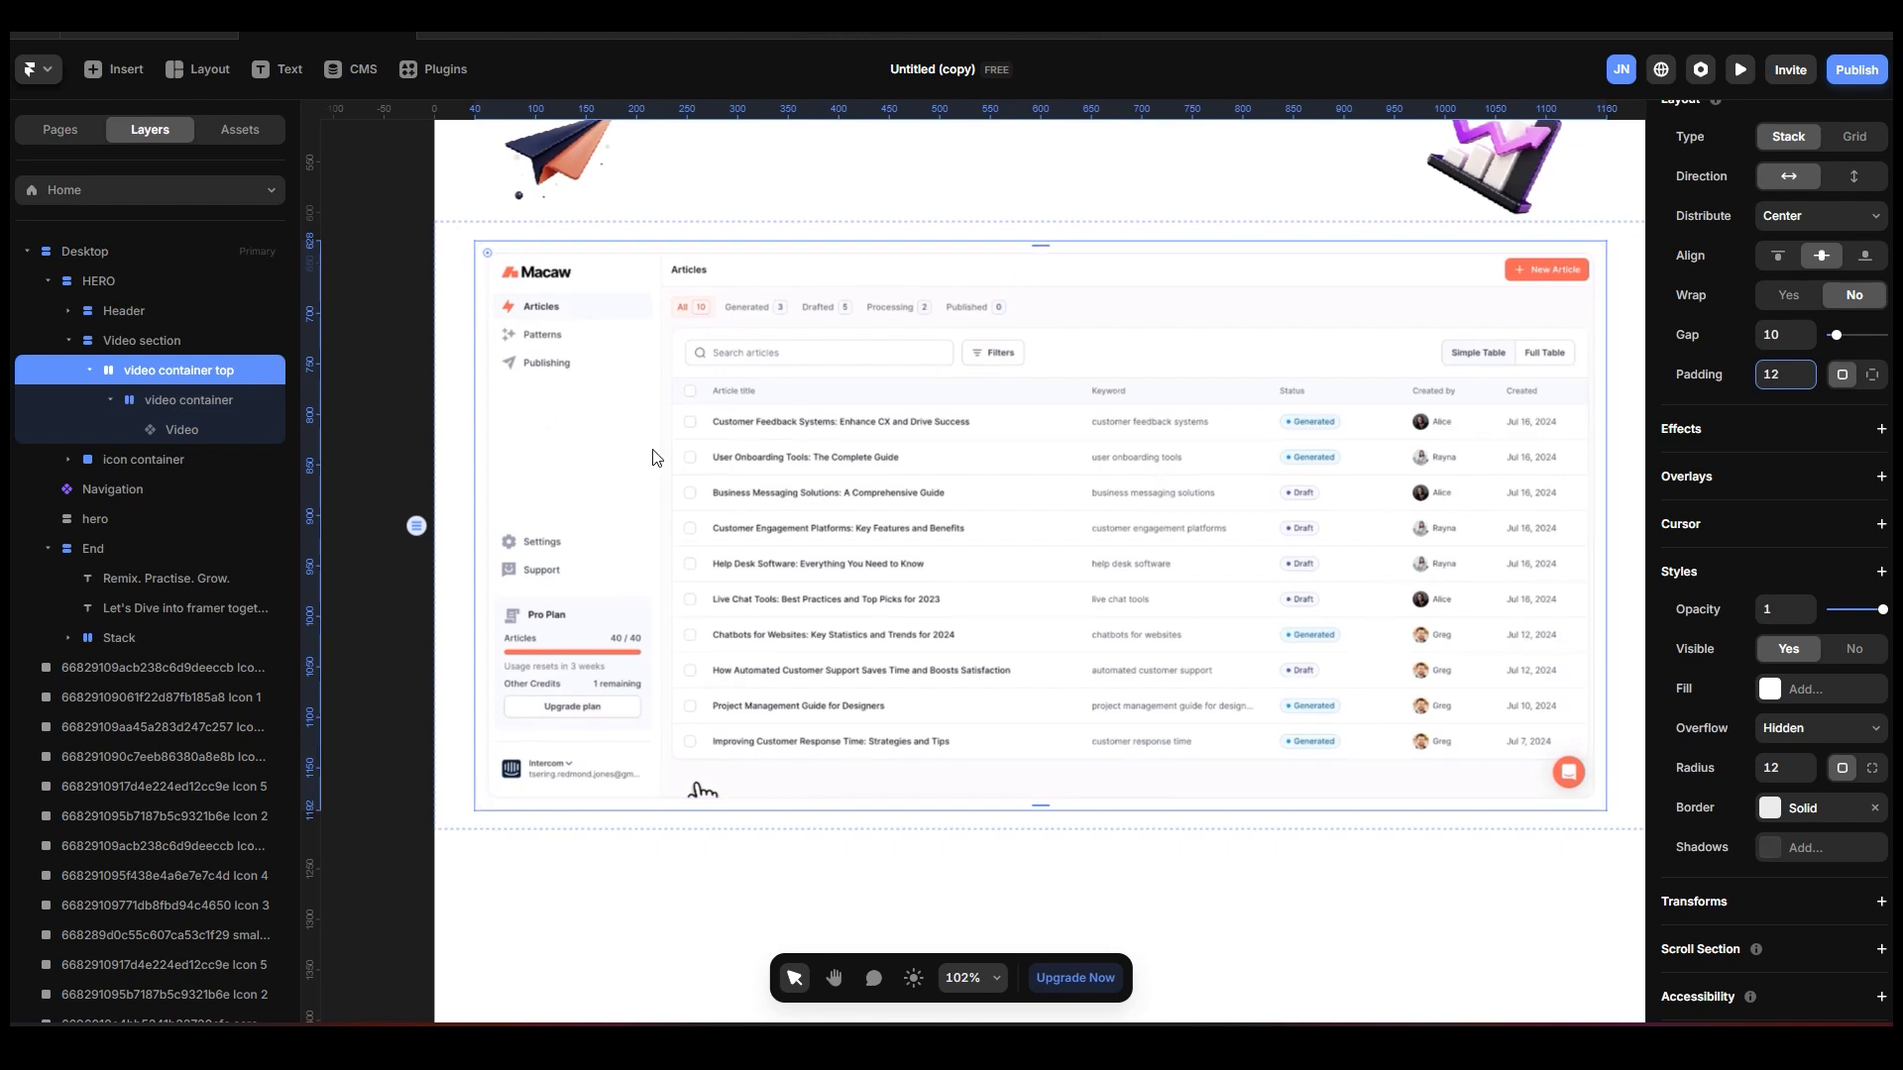
Fill the video container top stack with the grey colour #EBEBEB at 25% opacity.
{"action": "left_click", "coordinate": [1781, 698]}
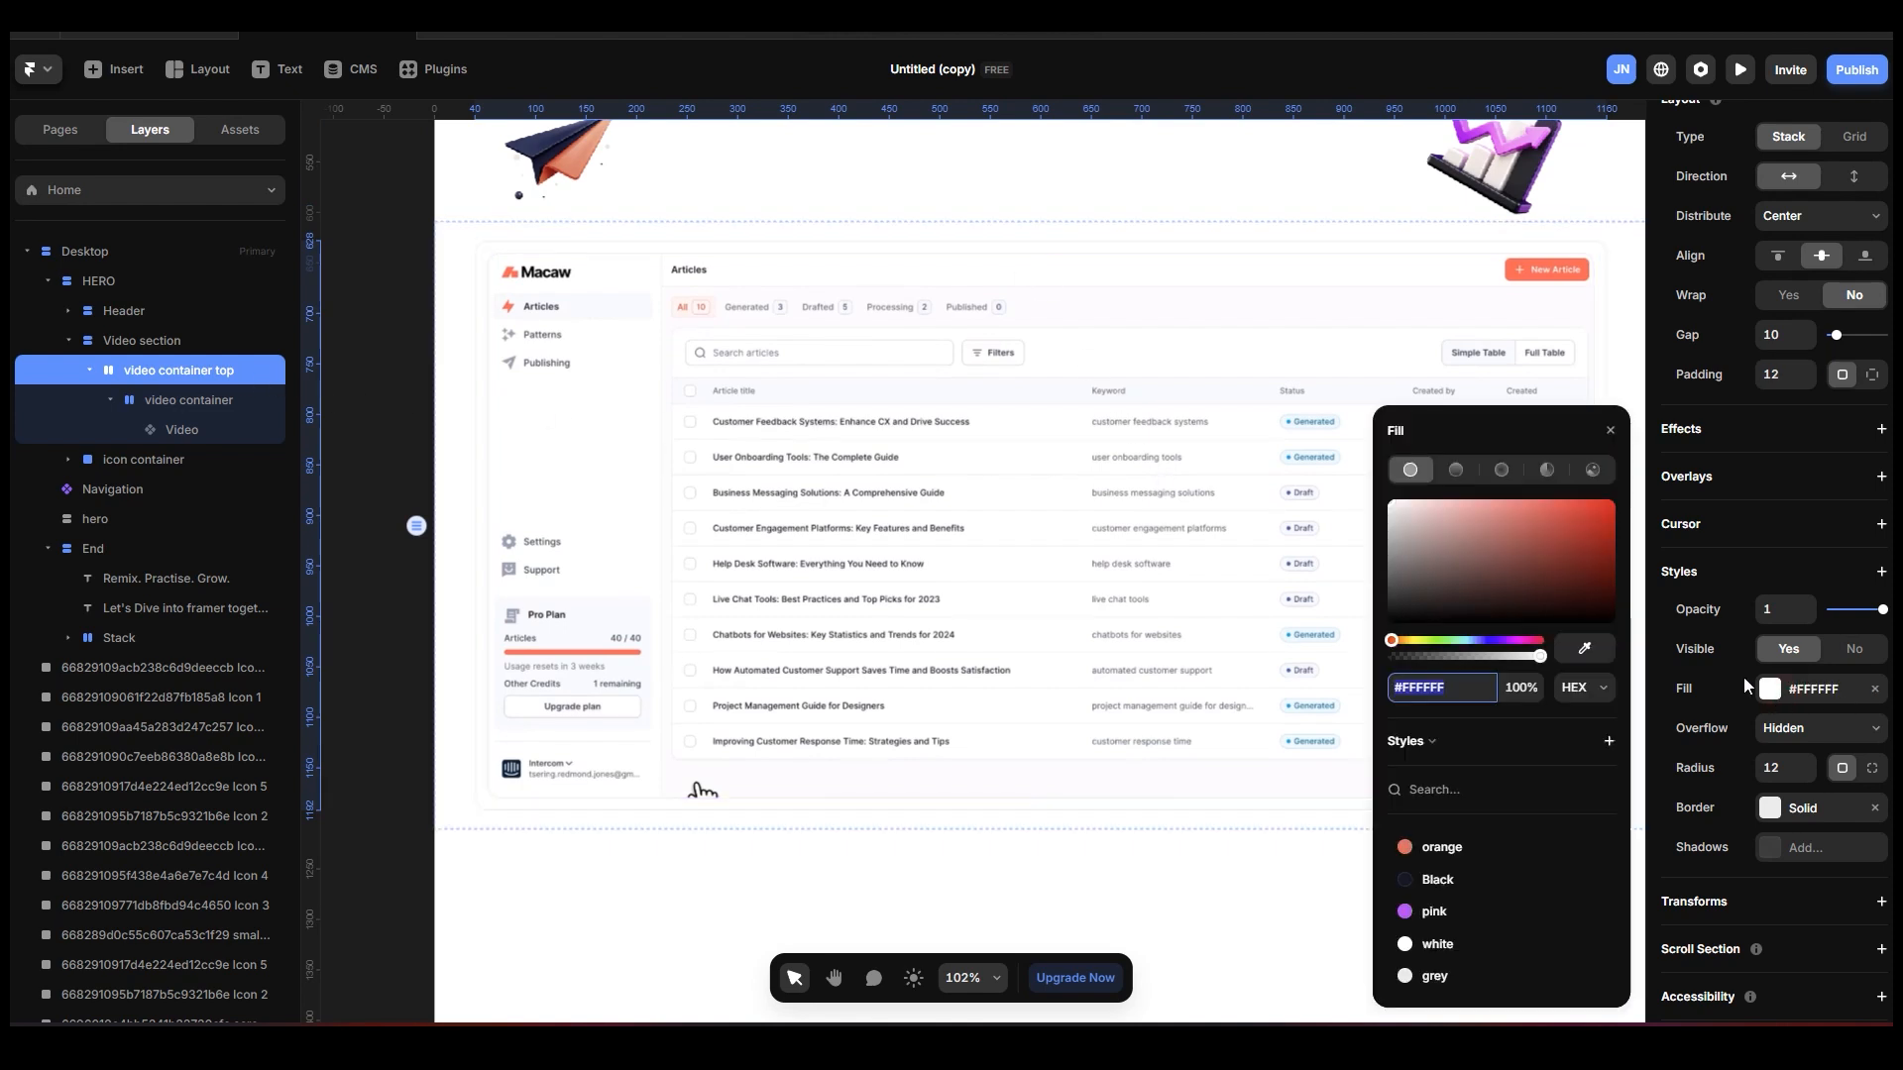
{"action": "left_click_drag", "start_coordinate": [1584, 543], "coordinate": [1604, 513]}
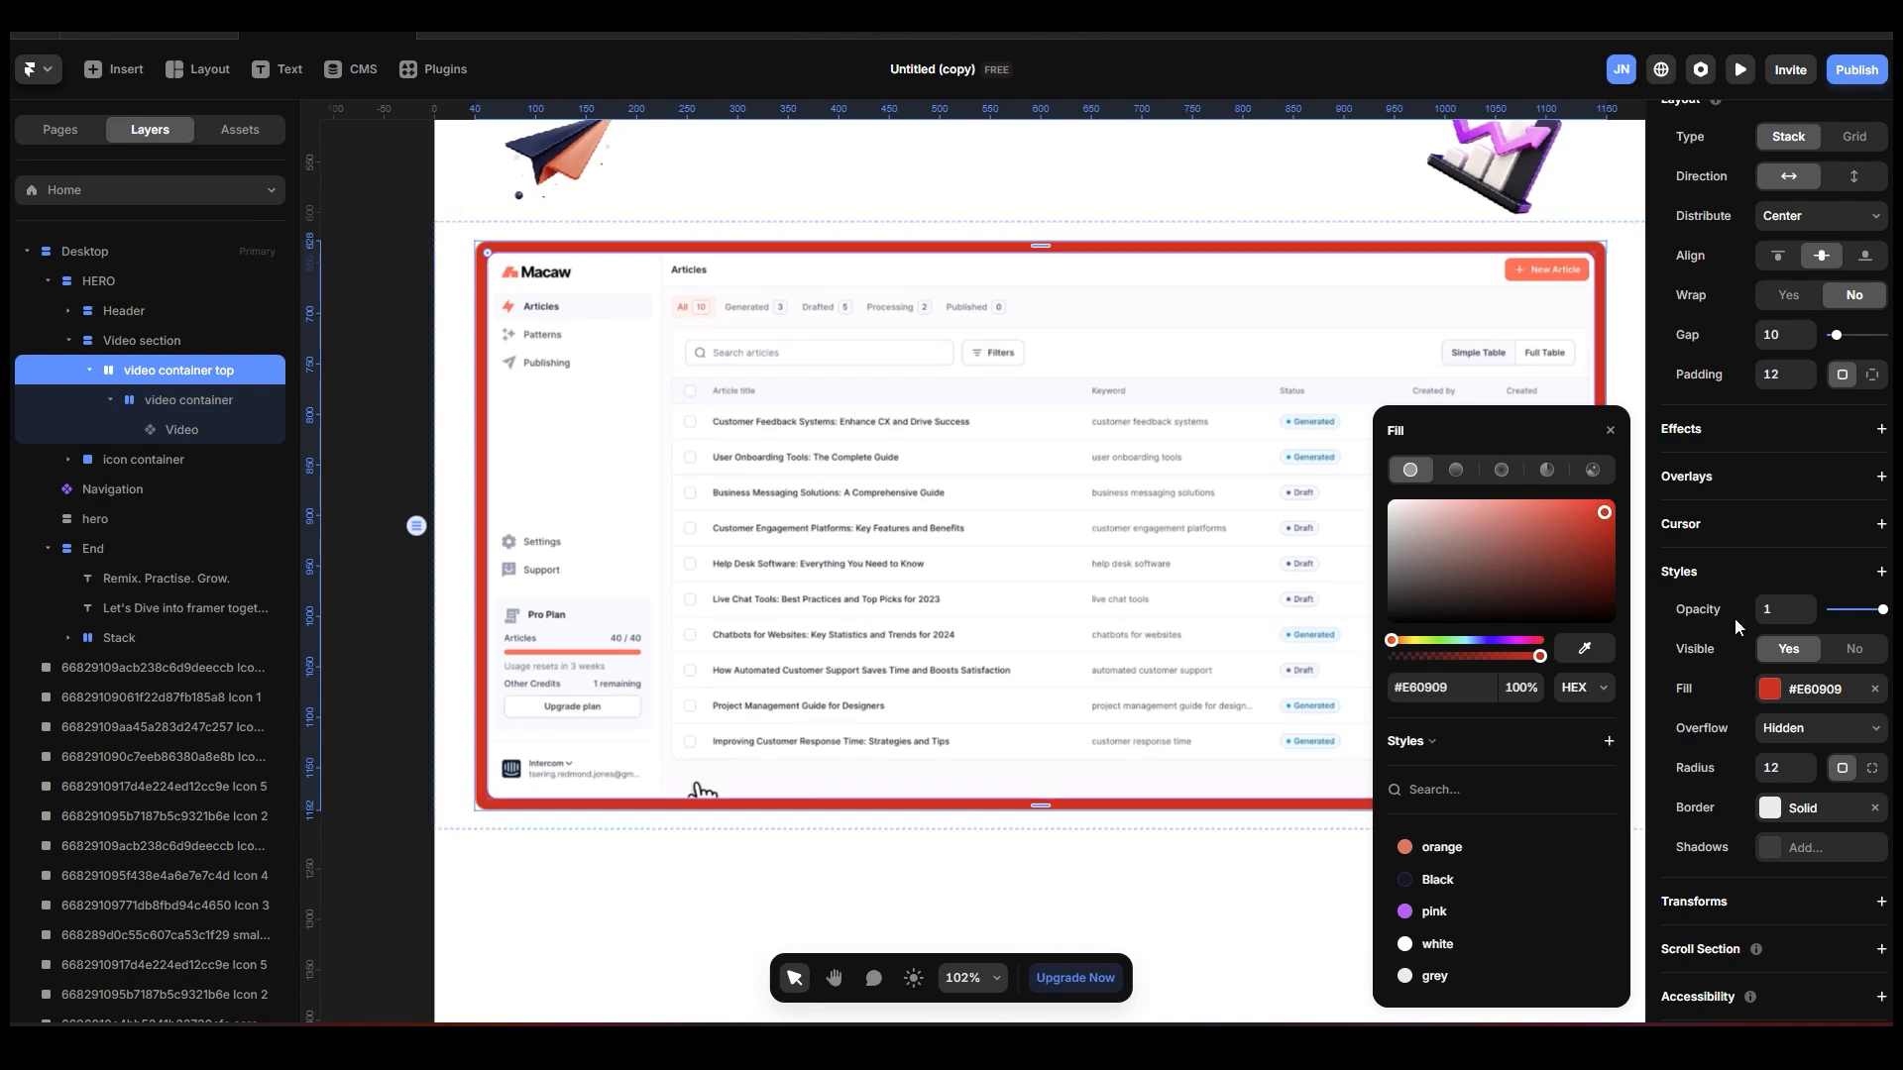
{"action": "left_click", "coordinate": [1451, 979]}
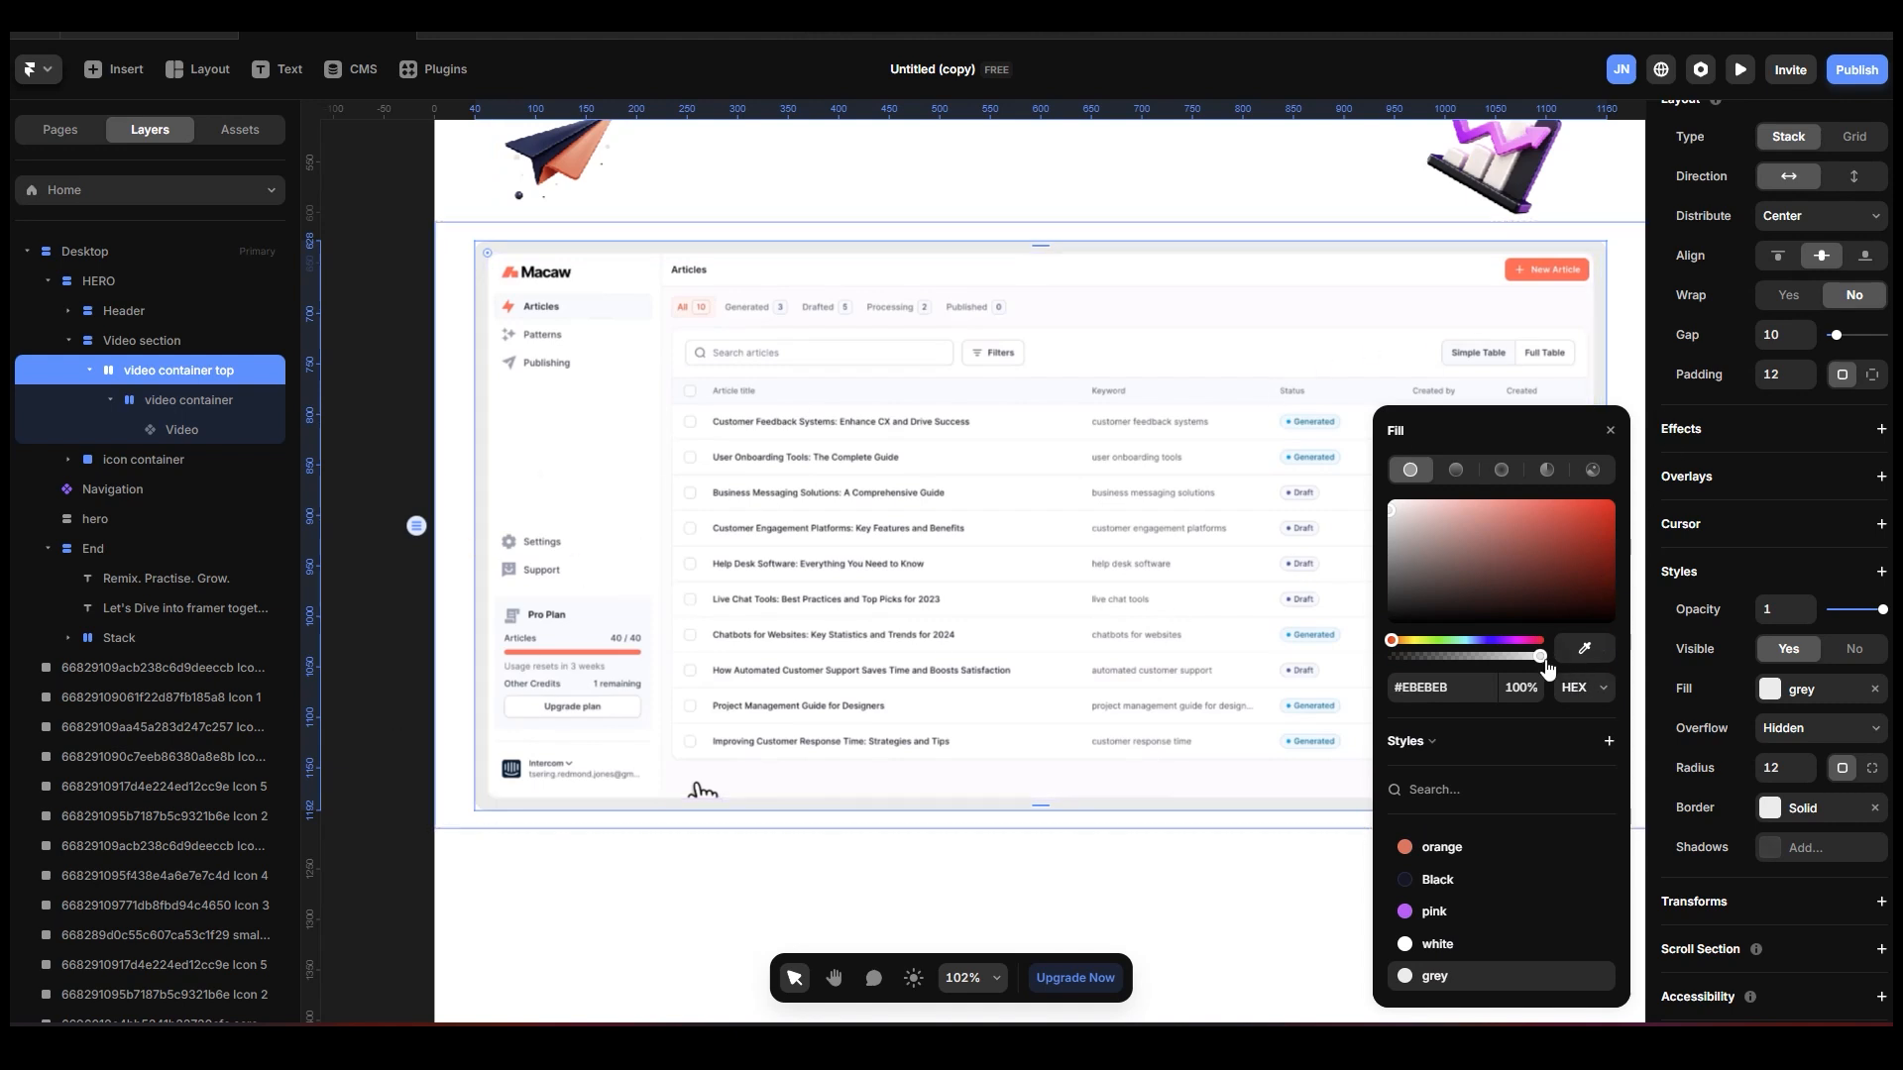
{"action": "left_click_drag", "start_coordinate": [1540, 664], "coordinate": [1425, 673]}
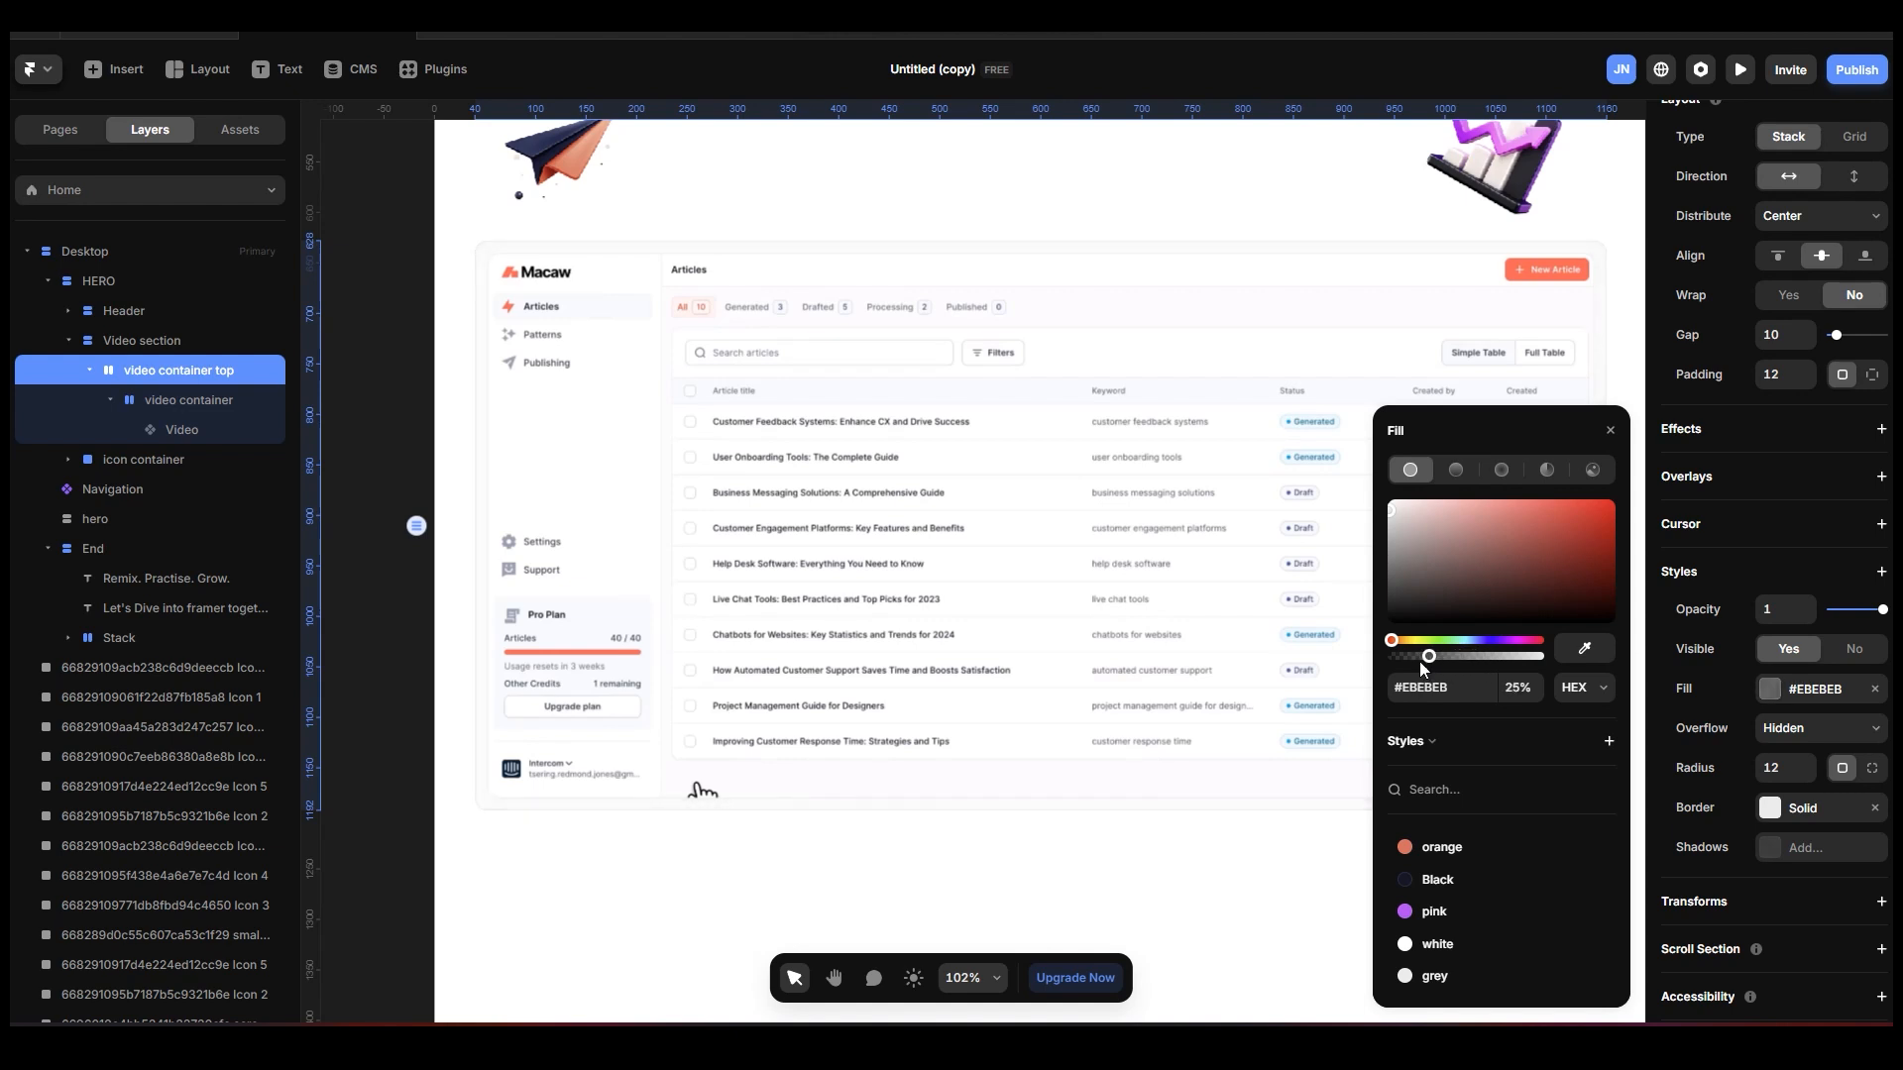
{"action": "left_click", "coordinate": [410, 419]}
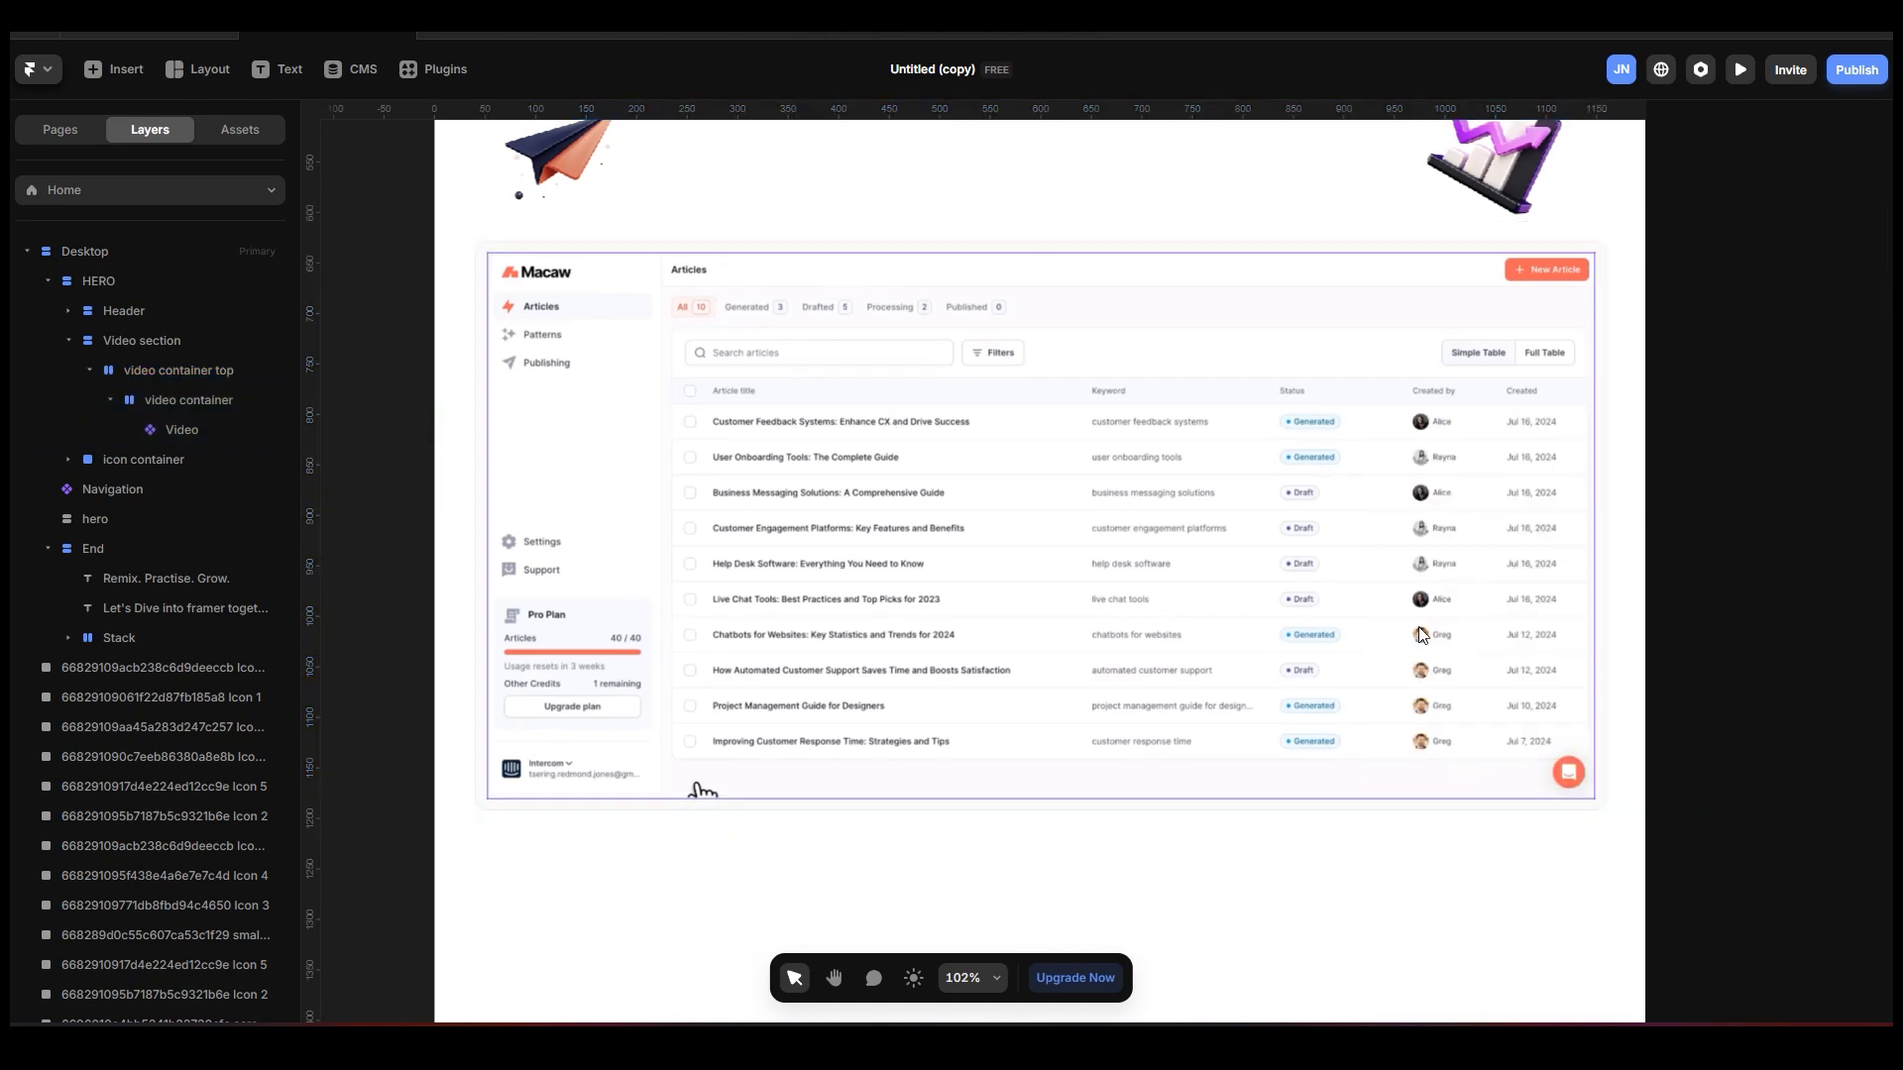
Preview the Desktop page, check the hero's headline, icons and framed video, and return to the canvas.
{"action": "scroll", "coordinate": [1423, 634], "scroll_direction": "up", "scroll_amount": 10}
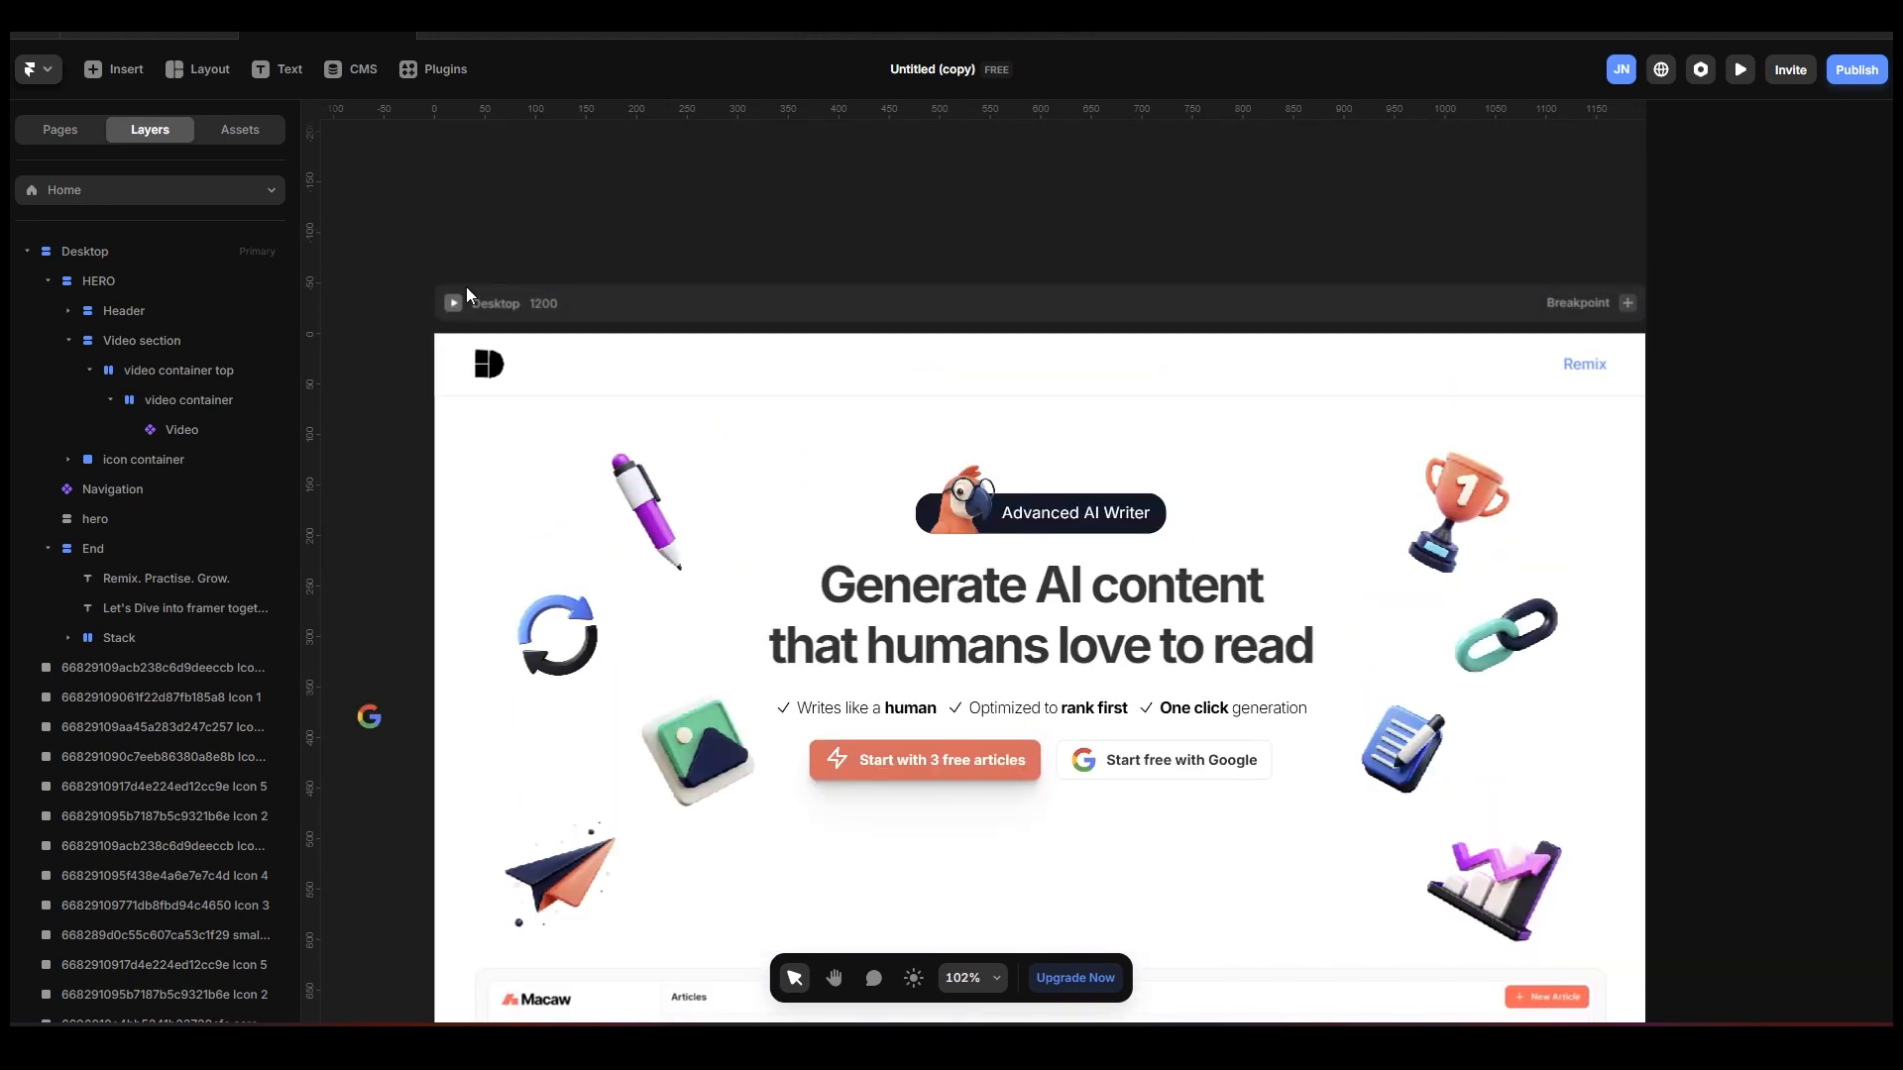
{"action": "left_click", "coordinate": [452, 302]}
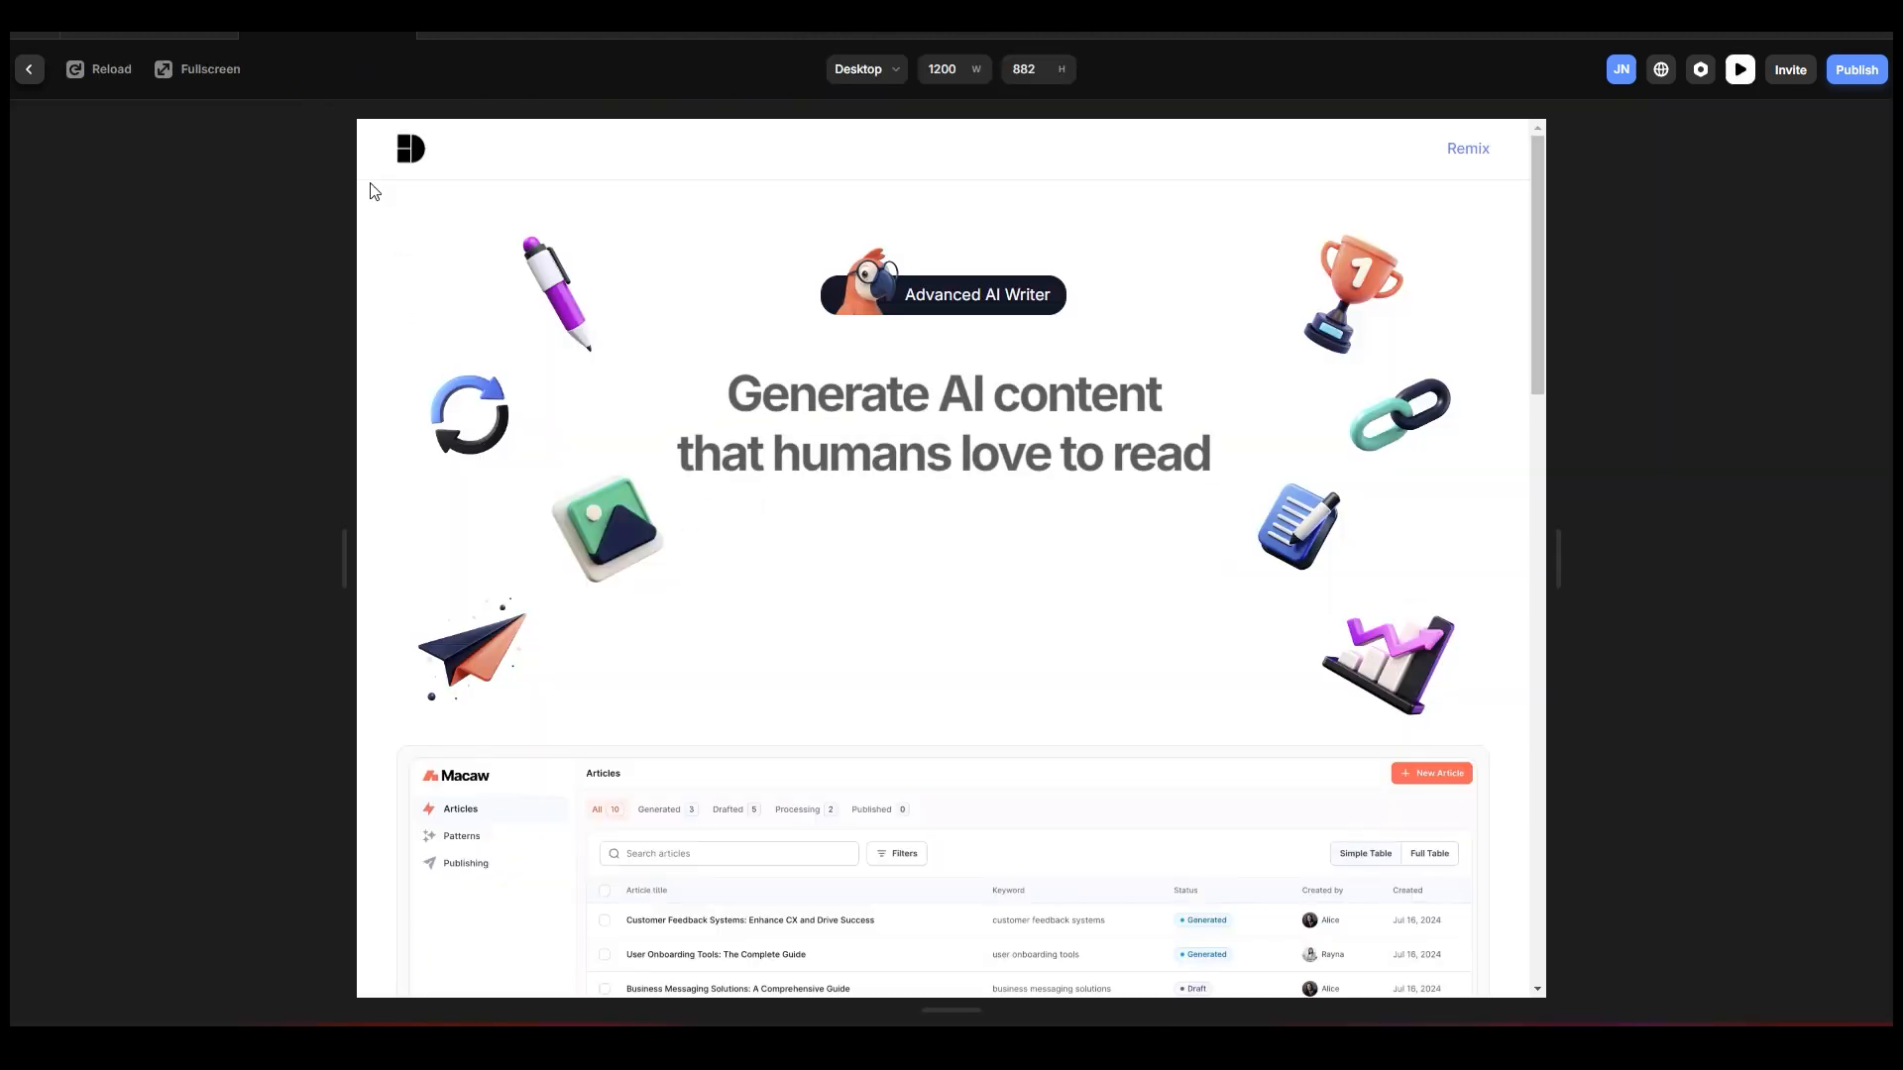
{"action": "scroll", "coordinate": [1304, 566], "scroll_direction": "down", "scroll_amount": 1}
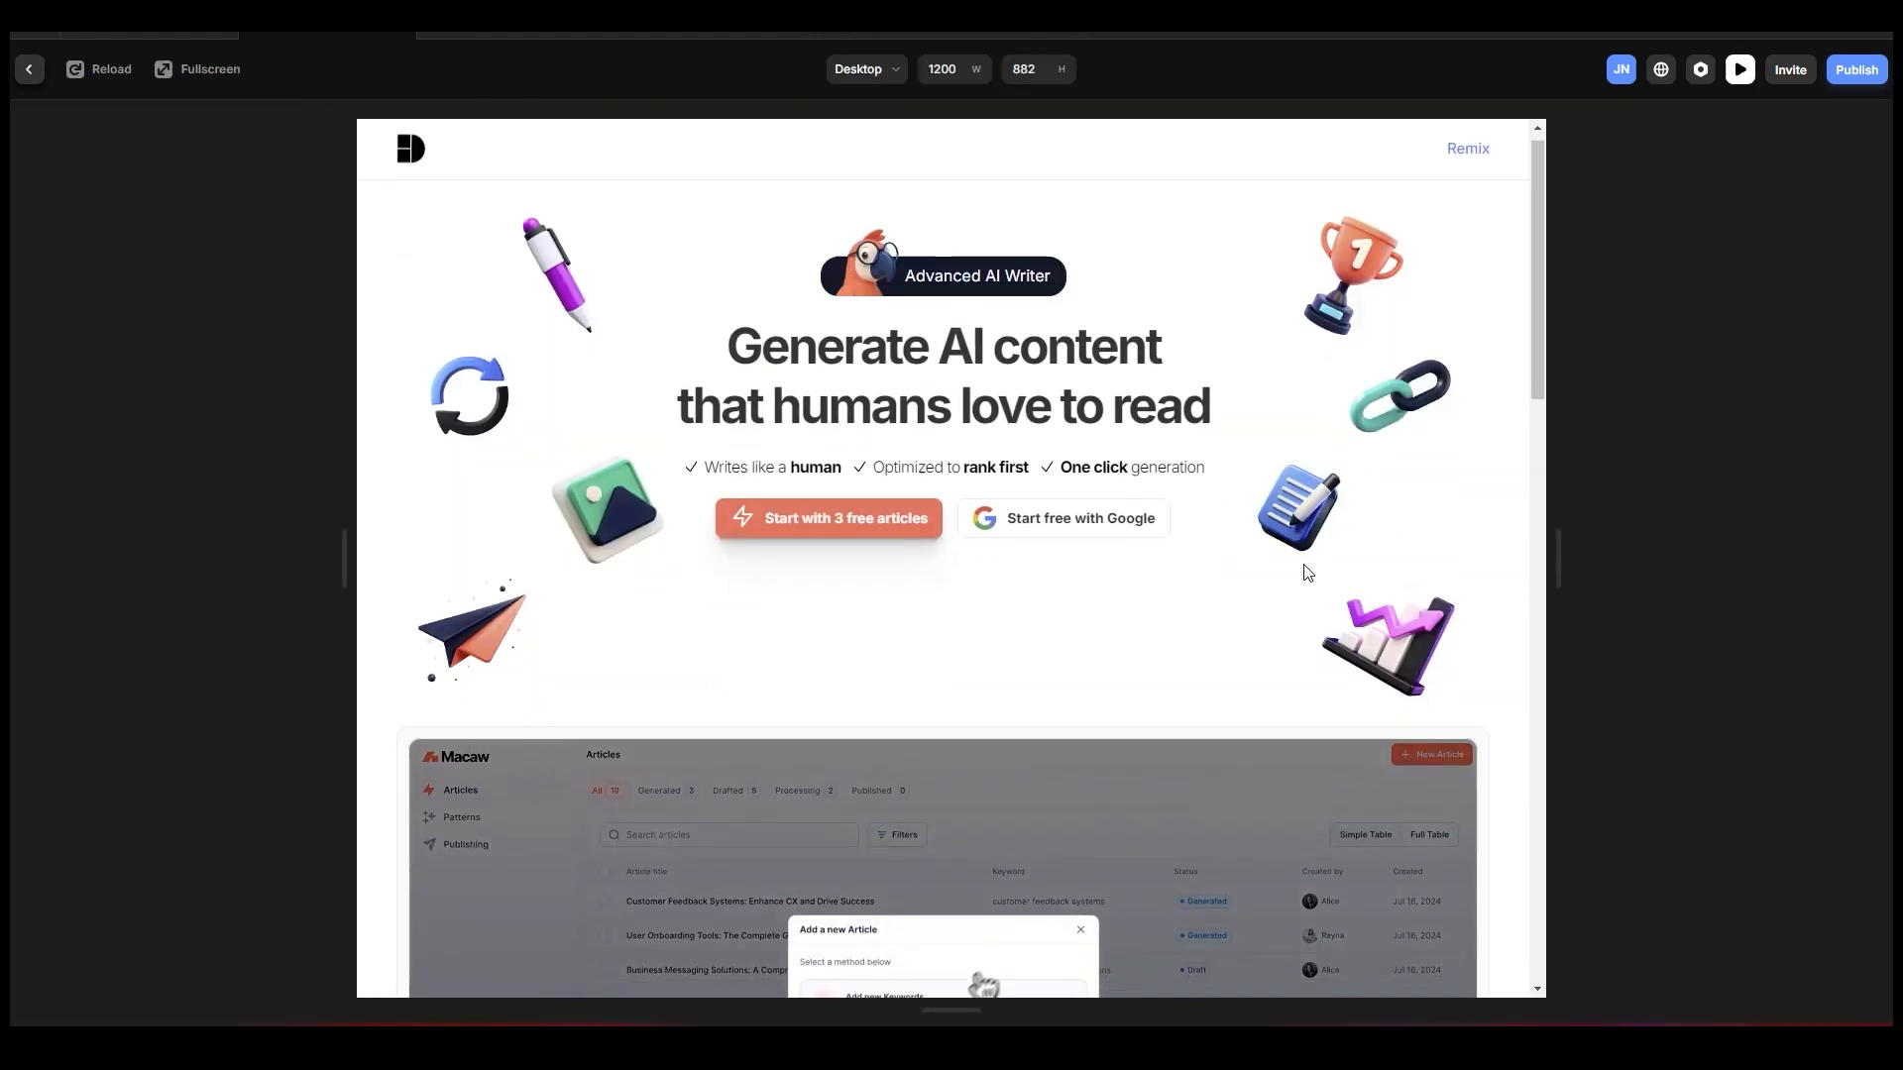
{"action": "scroll", "coordinate": [1304, 566], "scroll_direction": "down", "scroll_amount": 4}
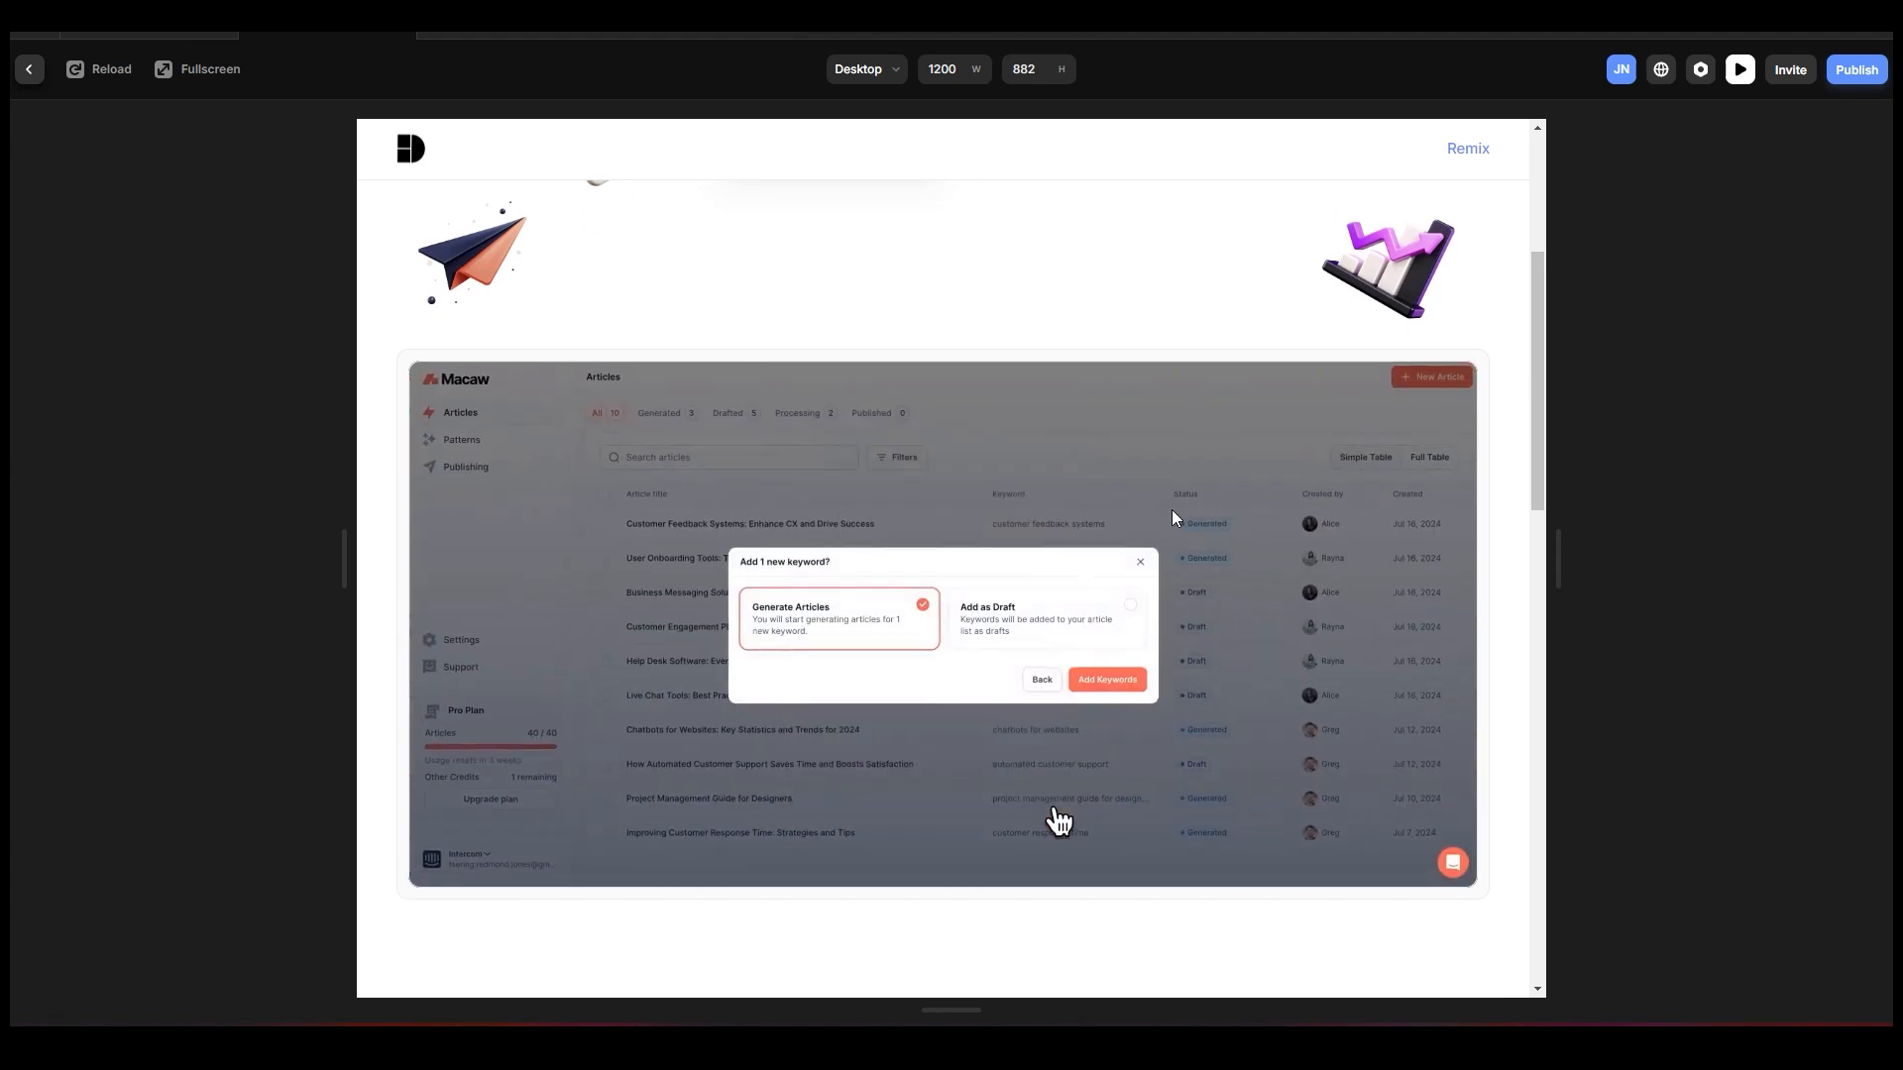
{"action": "scroll", "coordinate": [1174, 514], "scroll_direction": "up", "scroll_amount": 4}
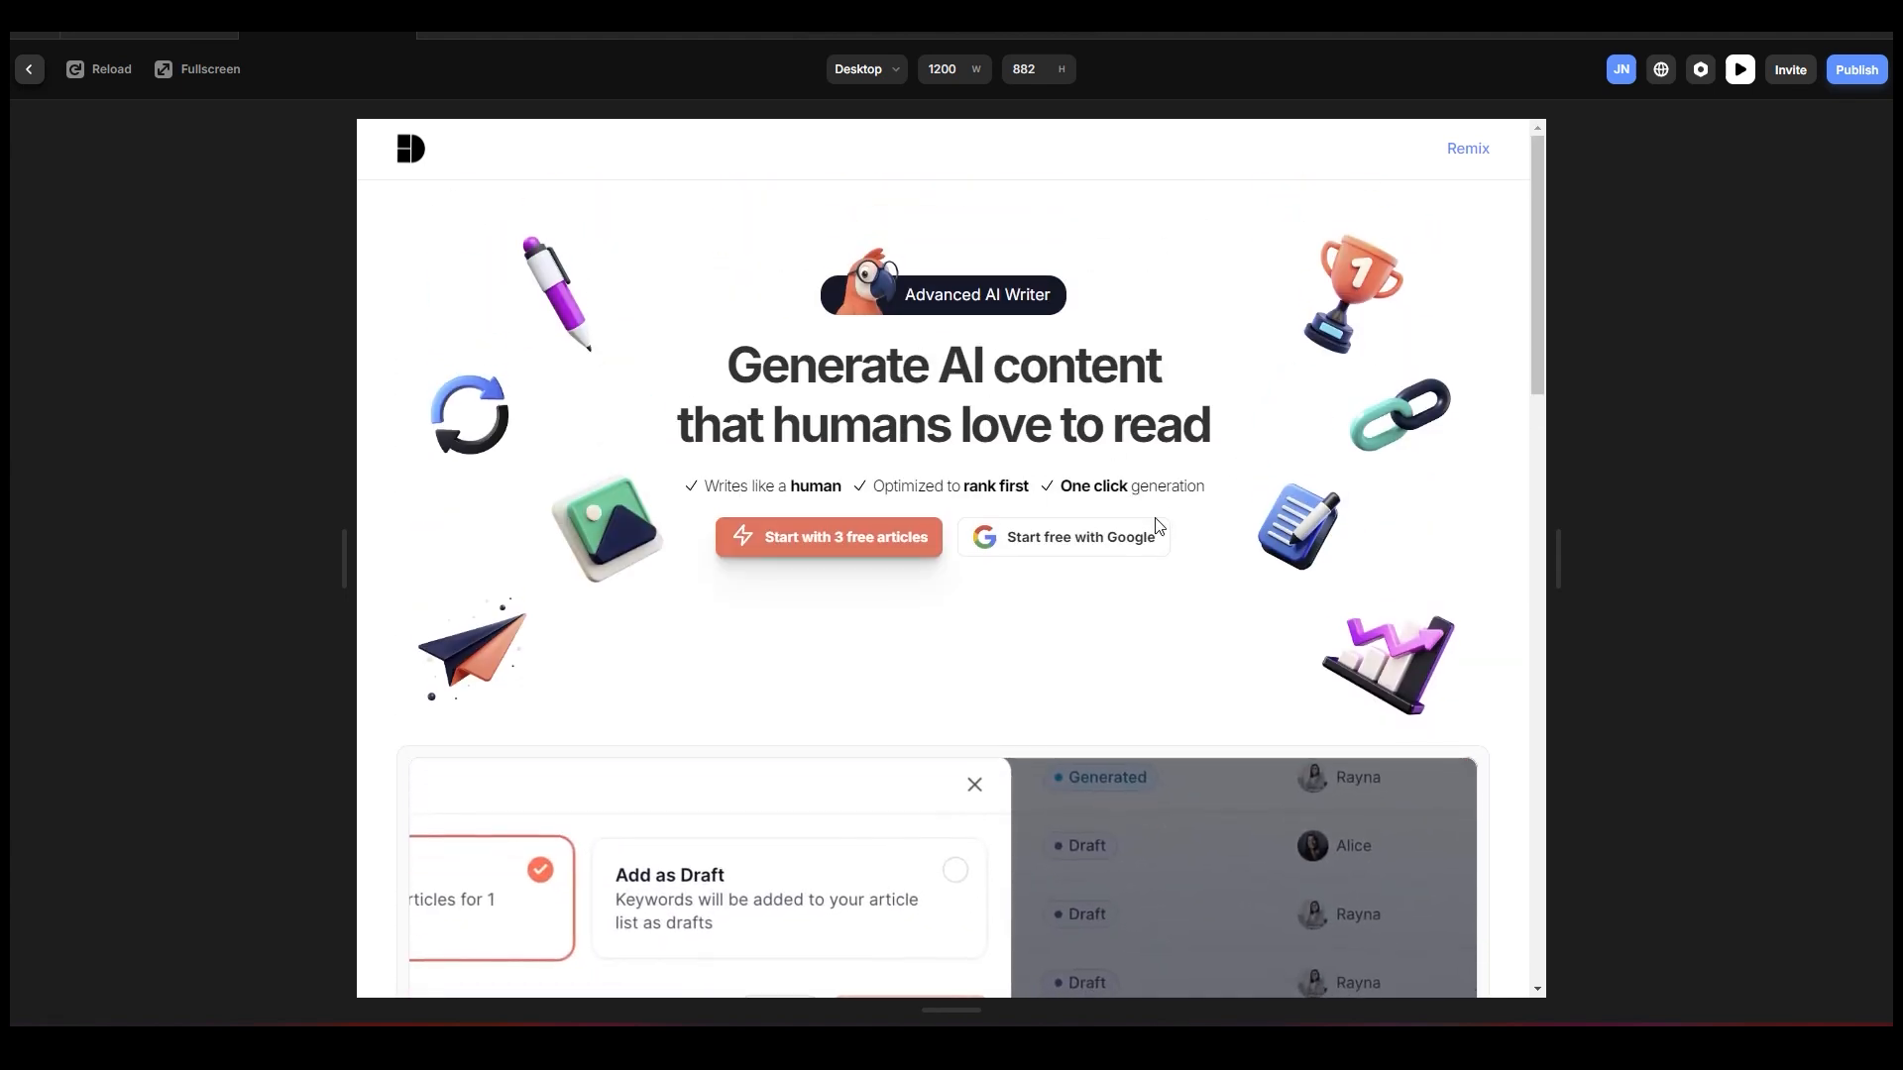
{"action": "scroll", "coordinate": [917, 345], "scroll_direction": "down", "scroll_amount": 5}
{"action": "scroll", "coordinate": [917, 345], "scroll_direction": "up", "scroll_amount": 5}
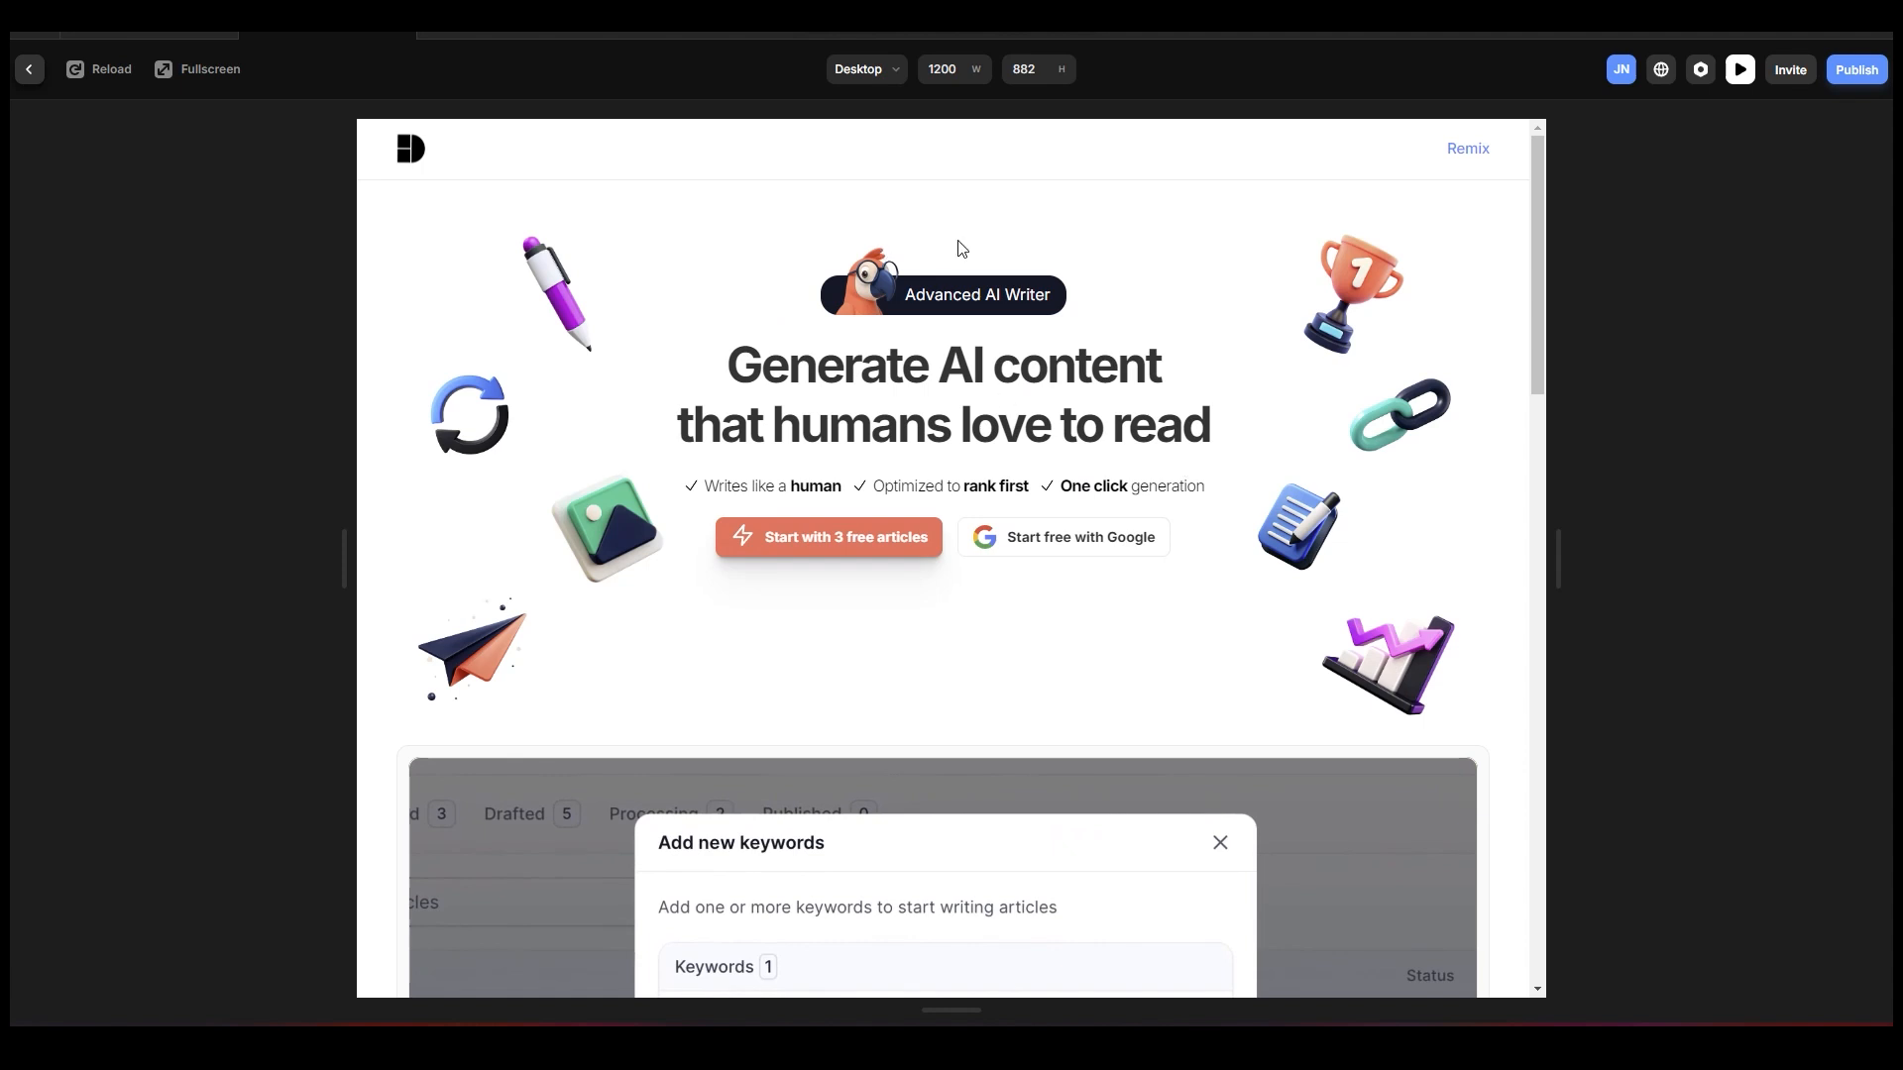
{"action": "left_click", "coordinate": [31, 69]}
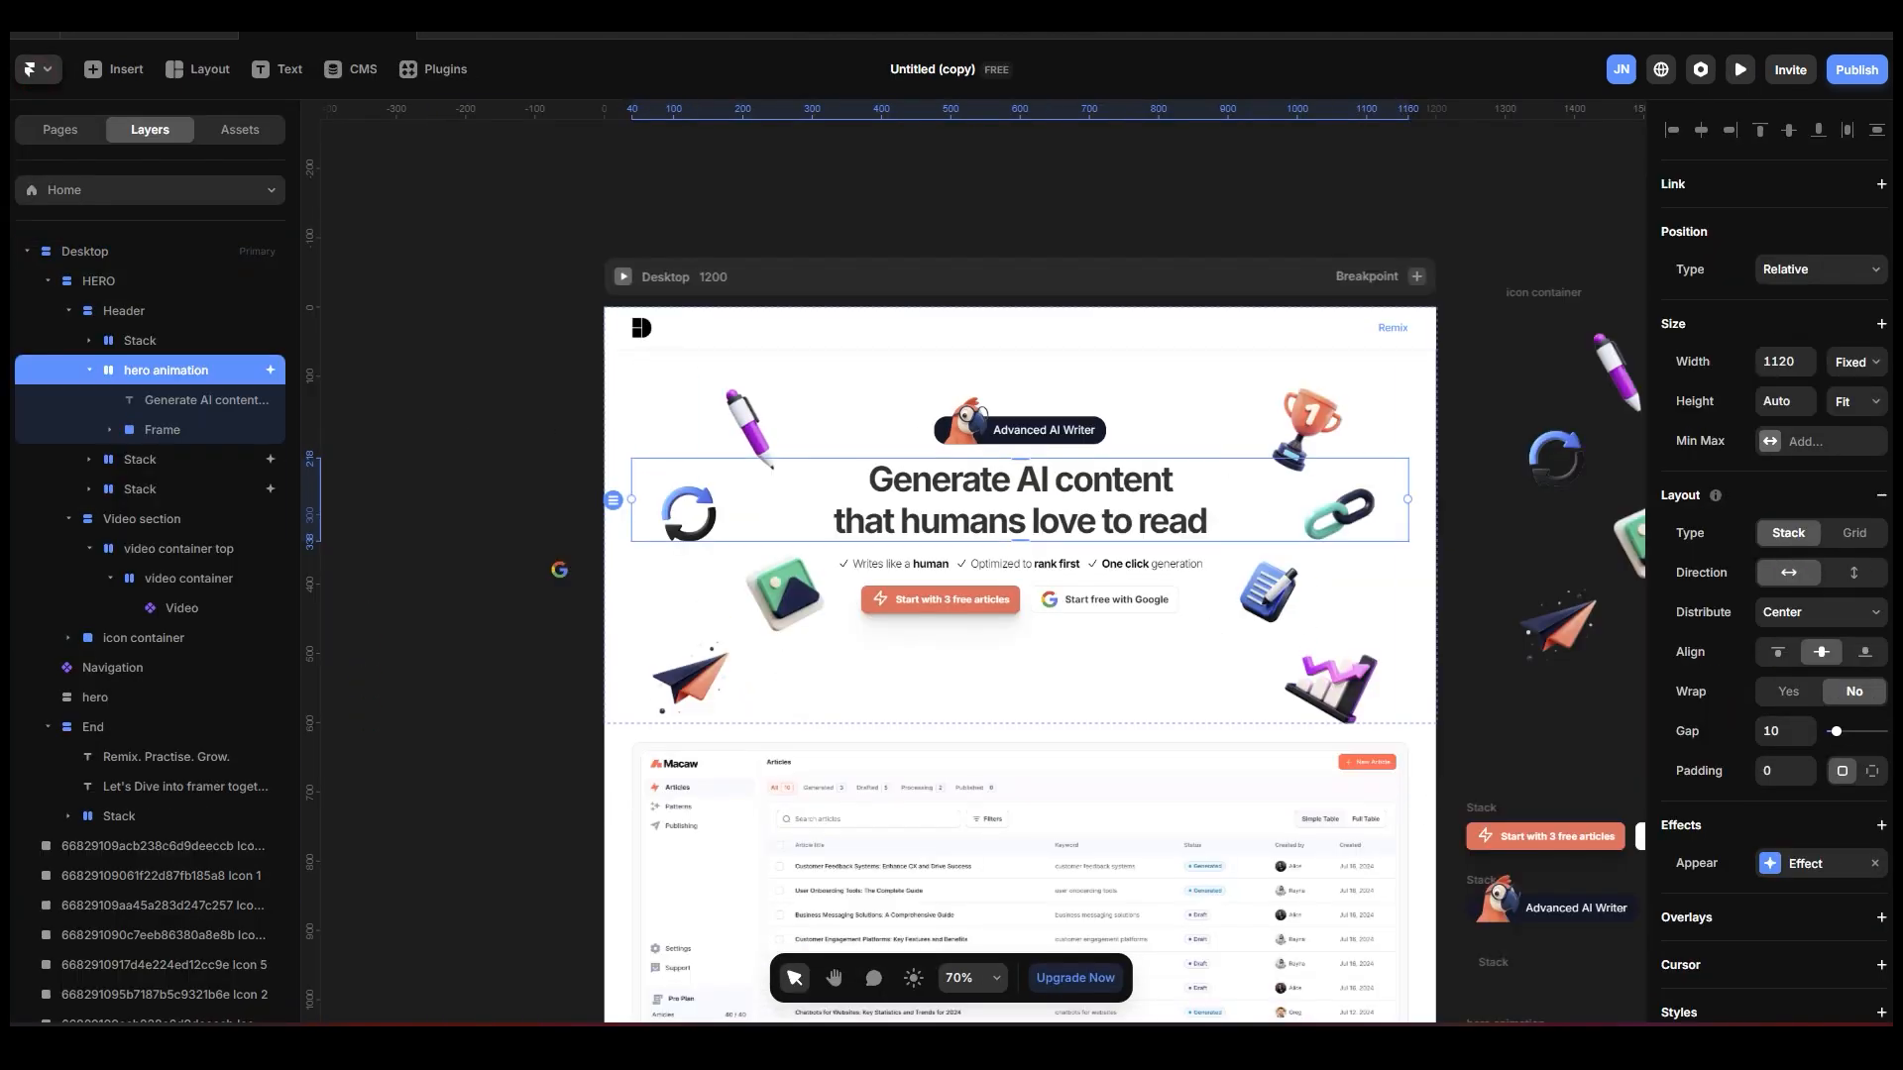
Remove the Appear effect from the hero animation stack in the Header.
{"action": "left_click", "coordinate": [1878, 865]}
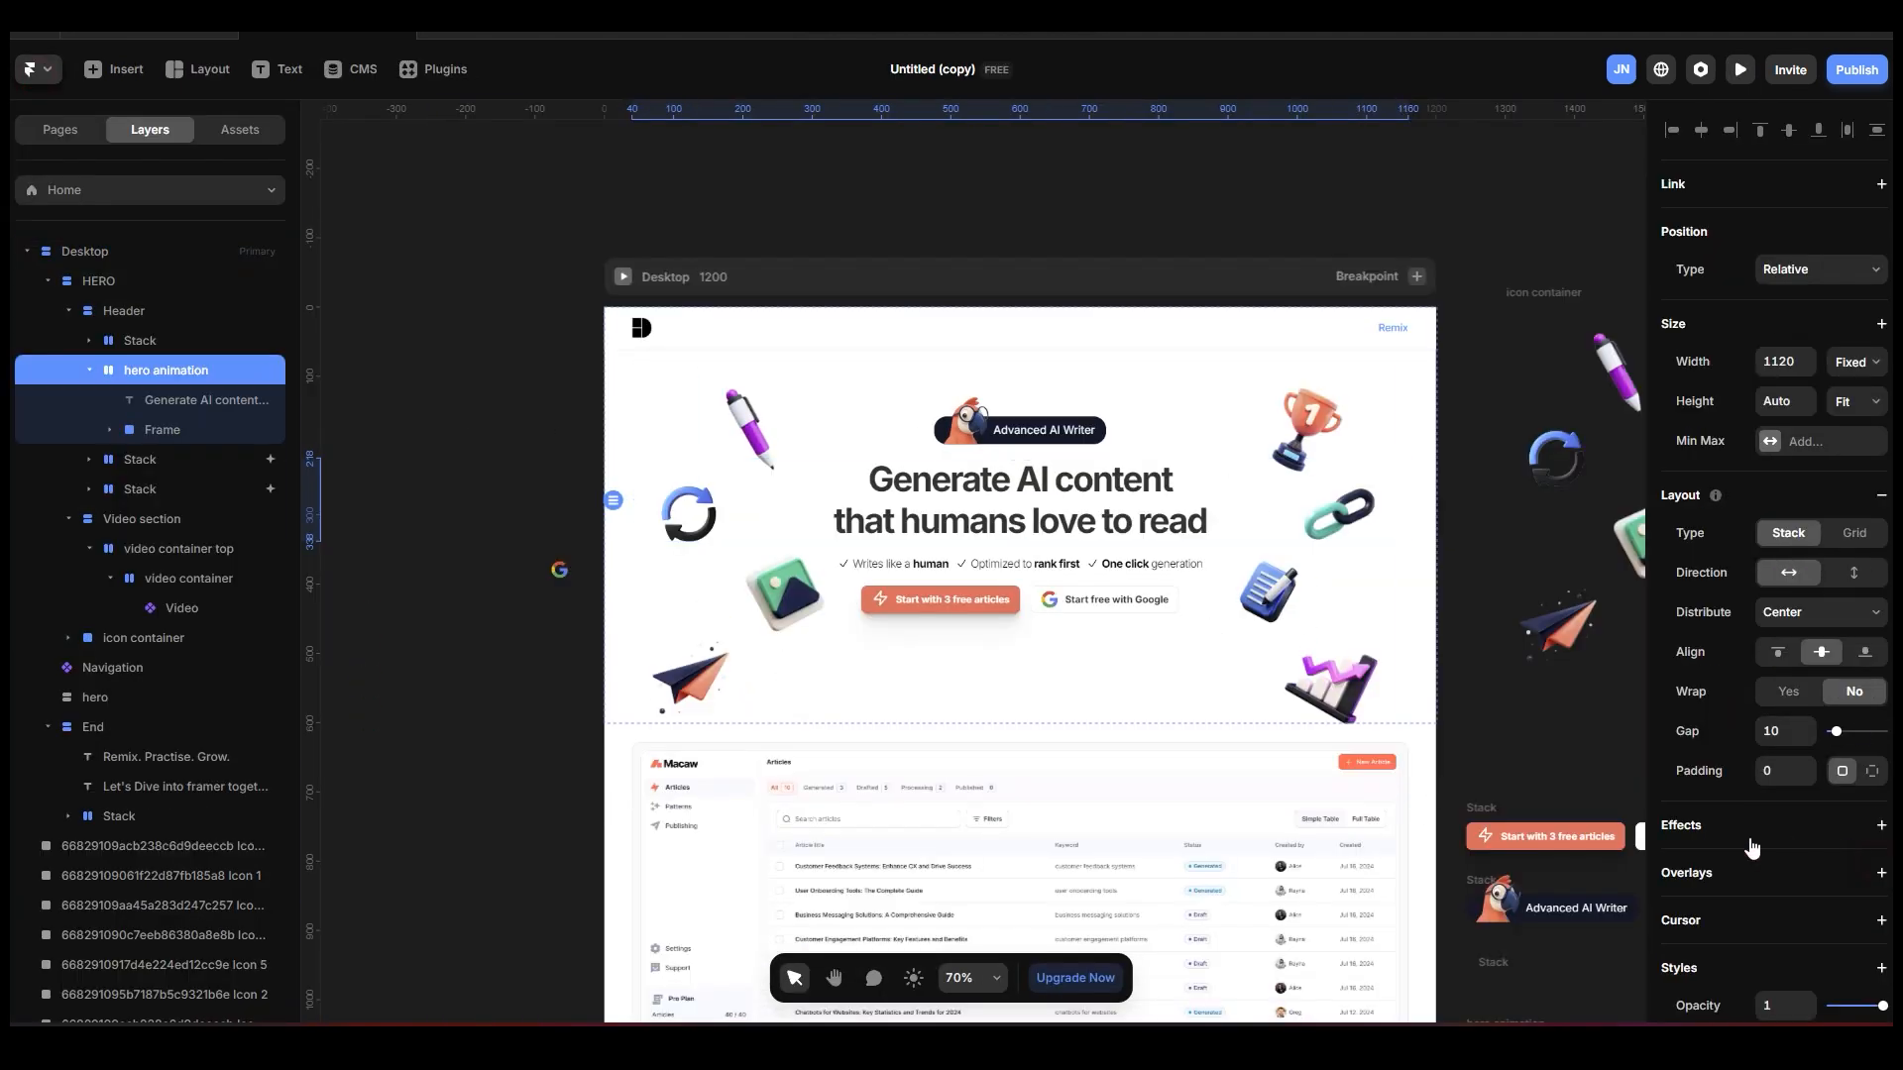
{"action": "left_click", "coordinate": [1878, 826]}
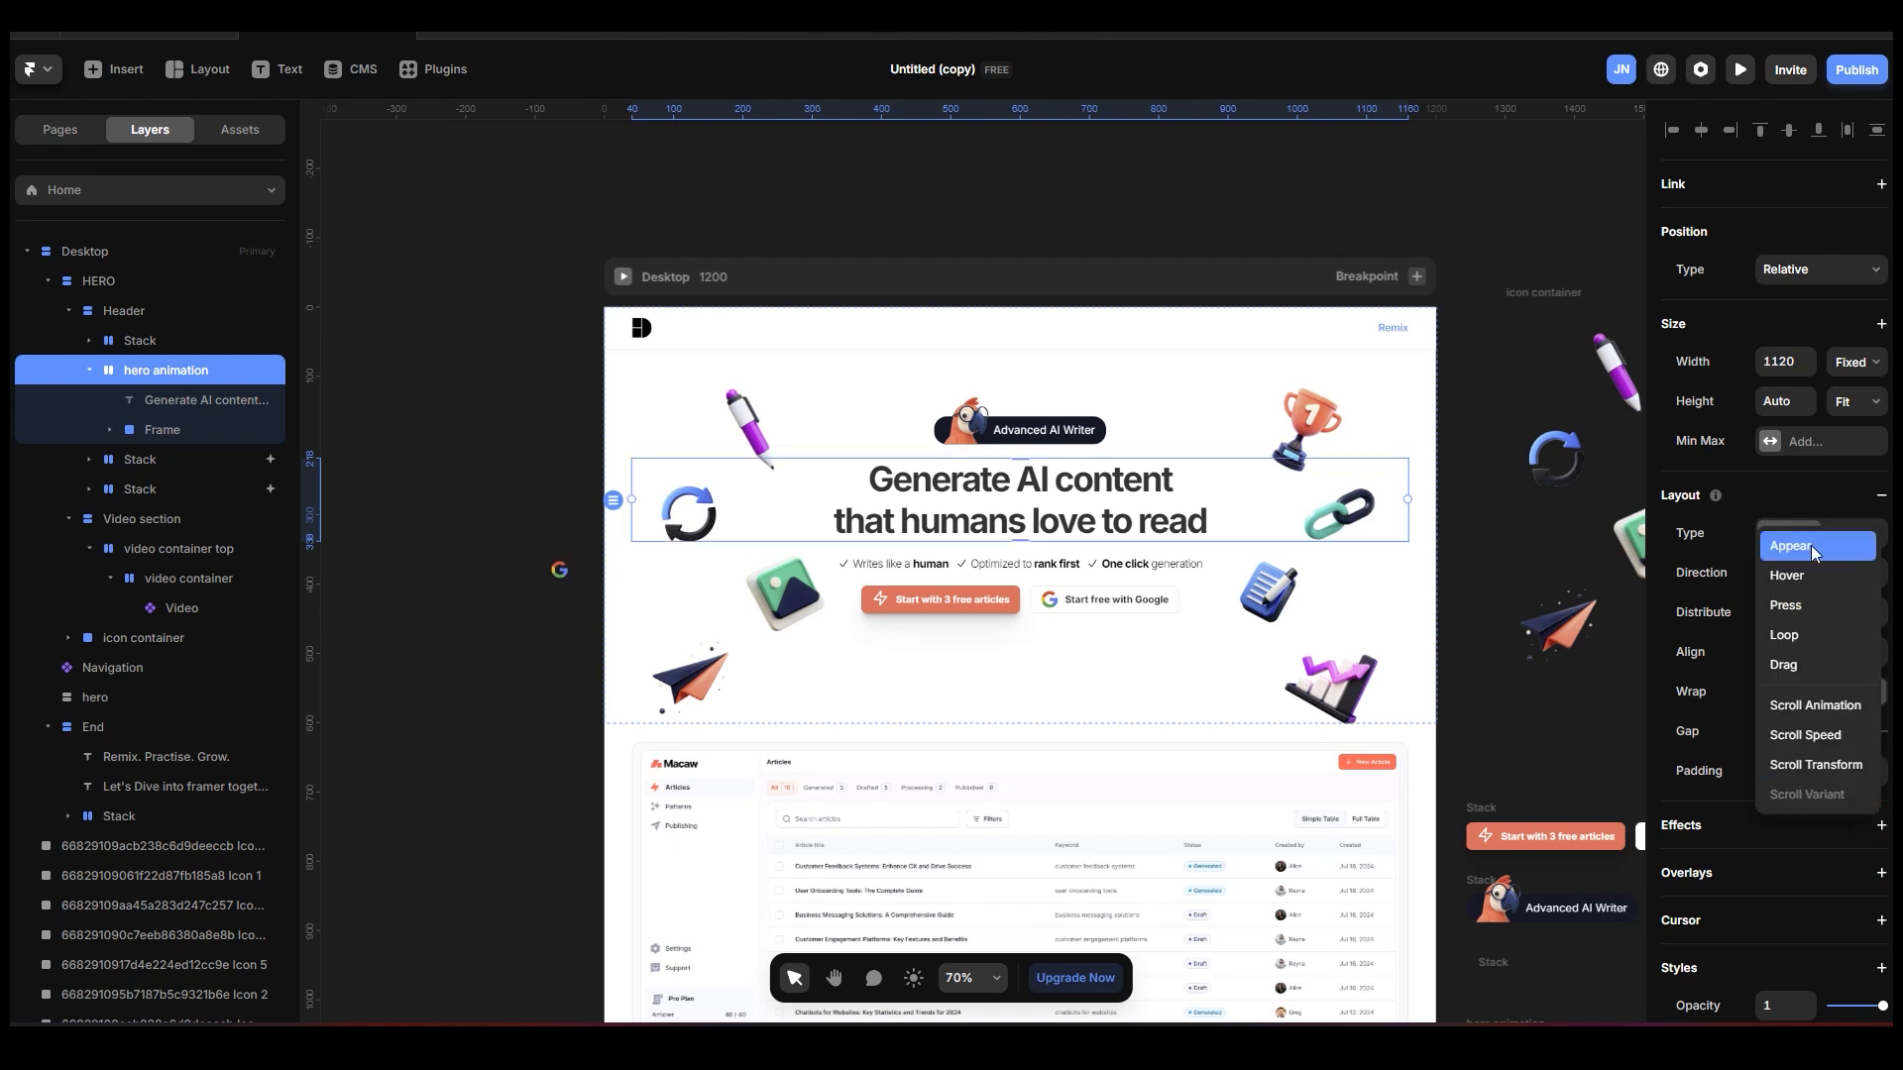
{"action": "left_click", "coordinate": [625, 280]}
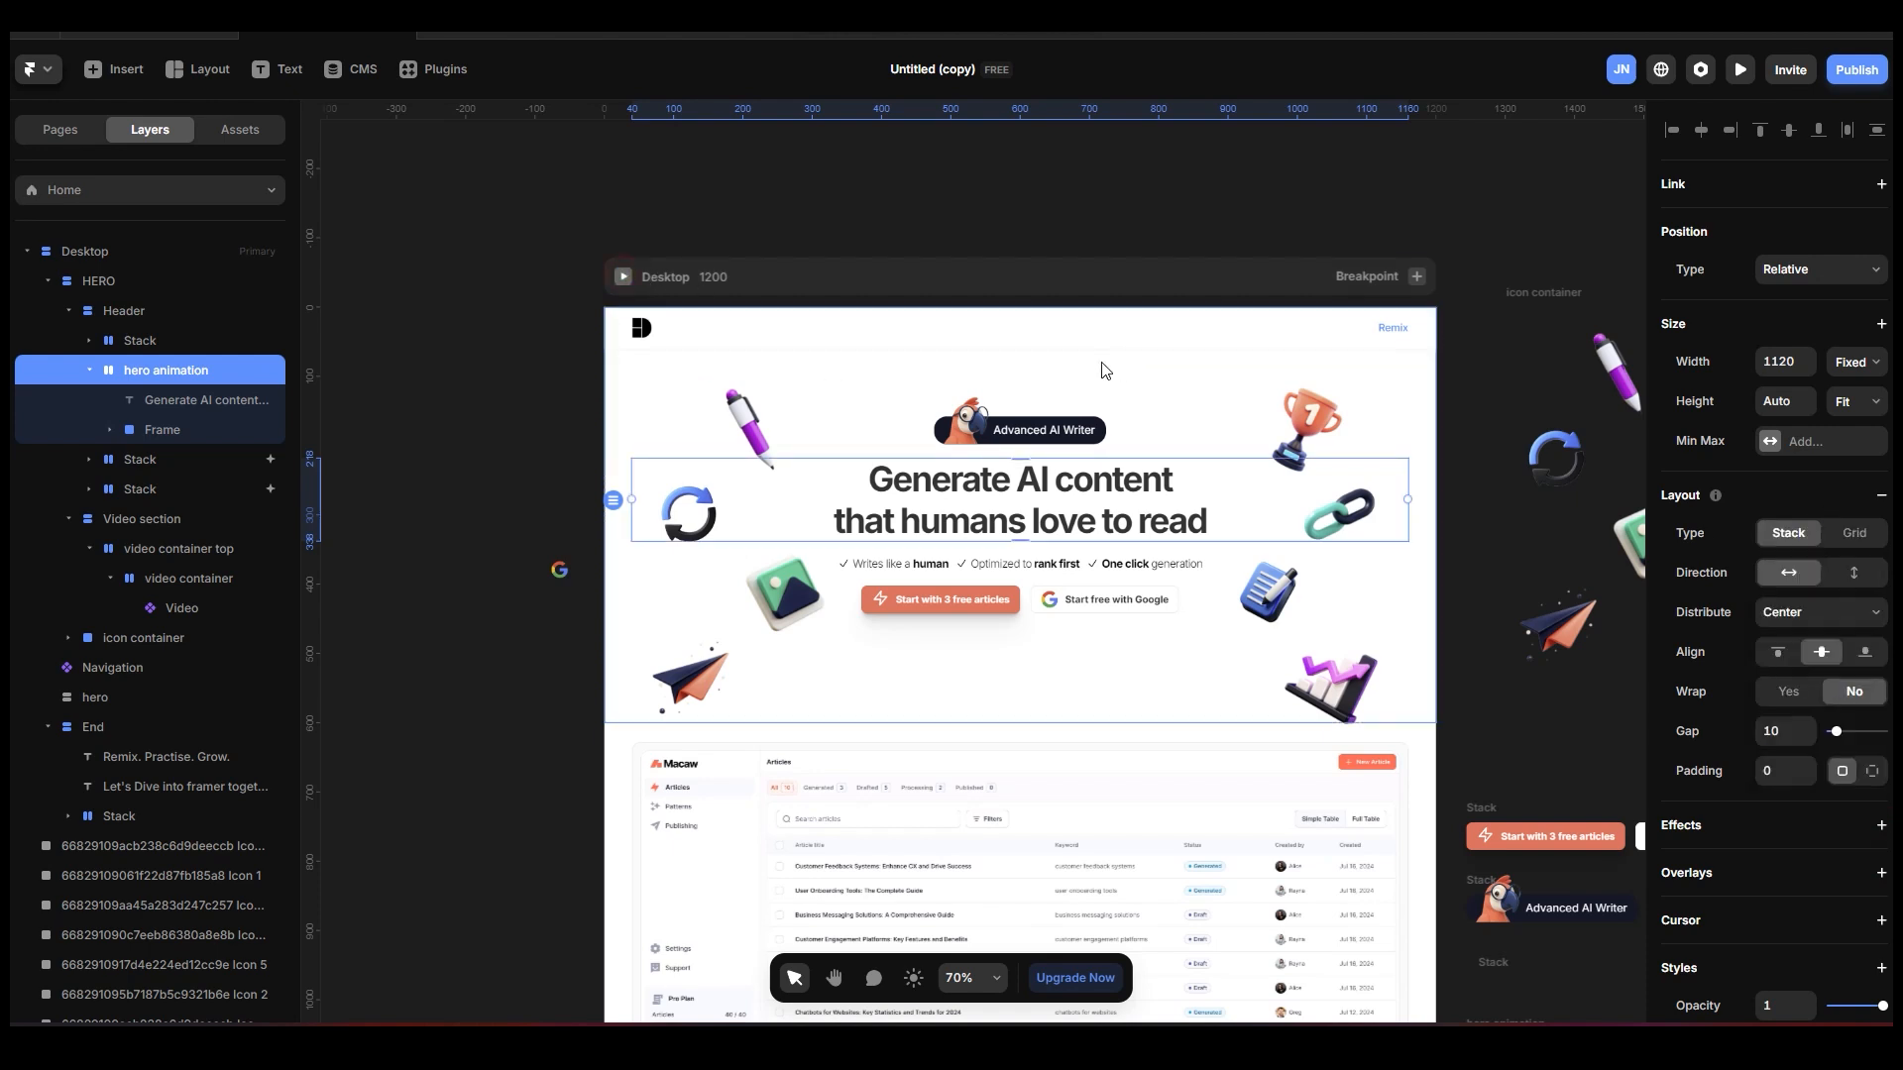
Preview the page to check how the headline loads without an effect, and return to the canvas.
{"action": "left_click", "coordinate": [625, 281]}
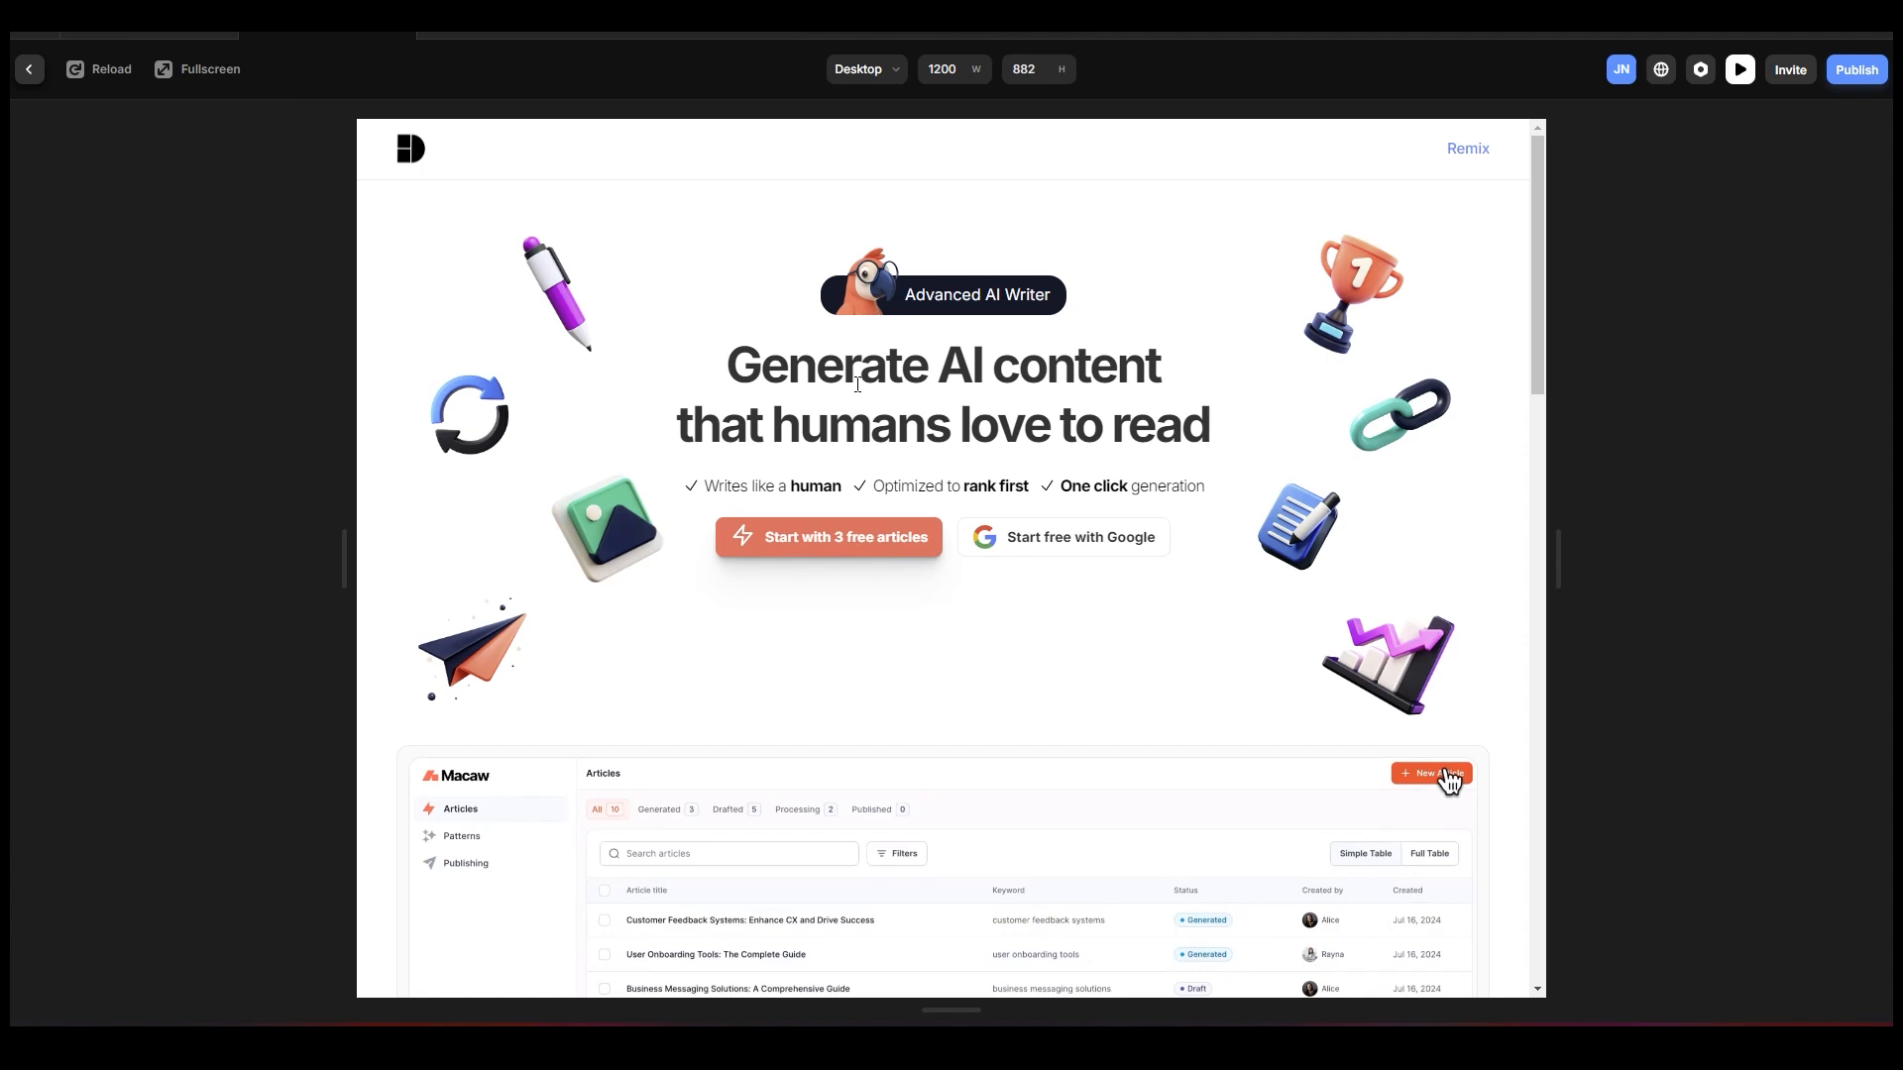
{"action": "left_click_drag", "start_coordinate": [762, 365], "coordinate": [1229, 442]}
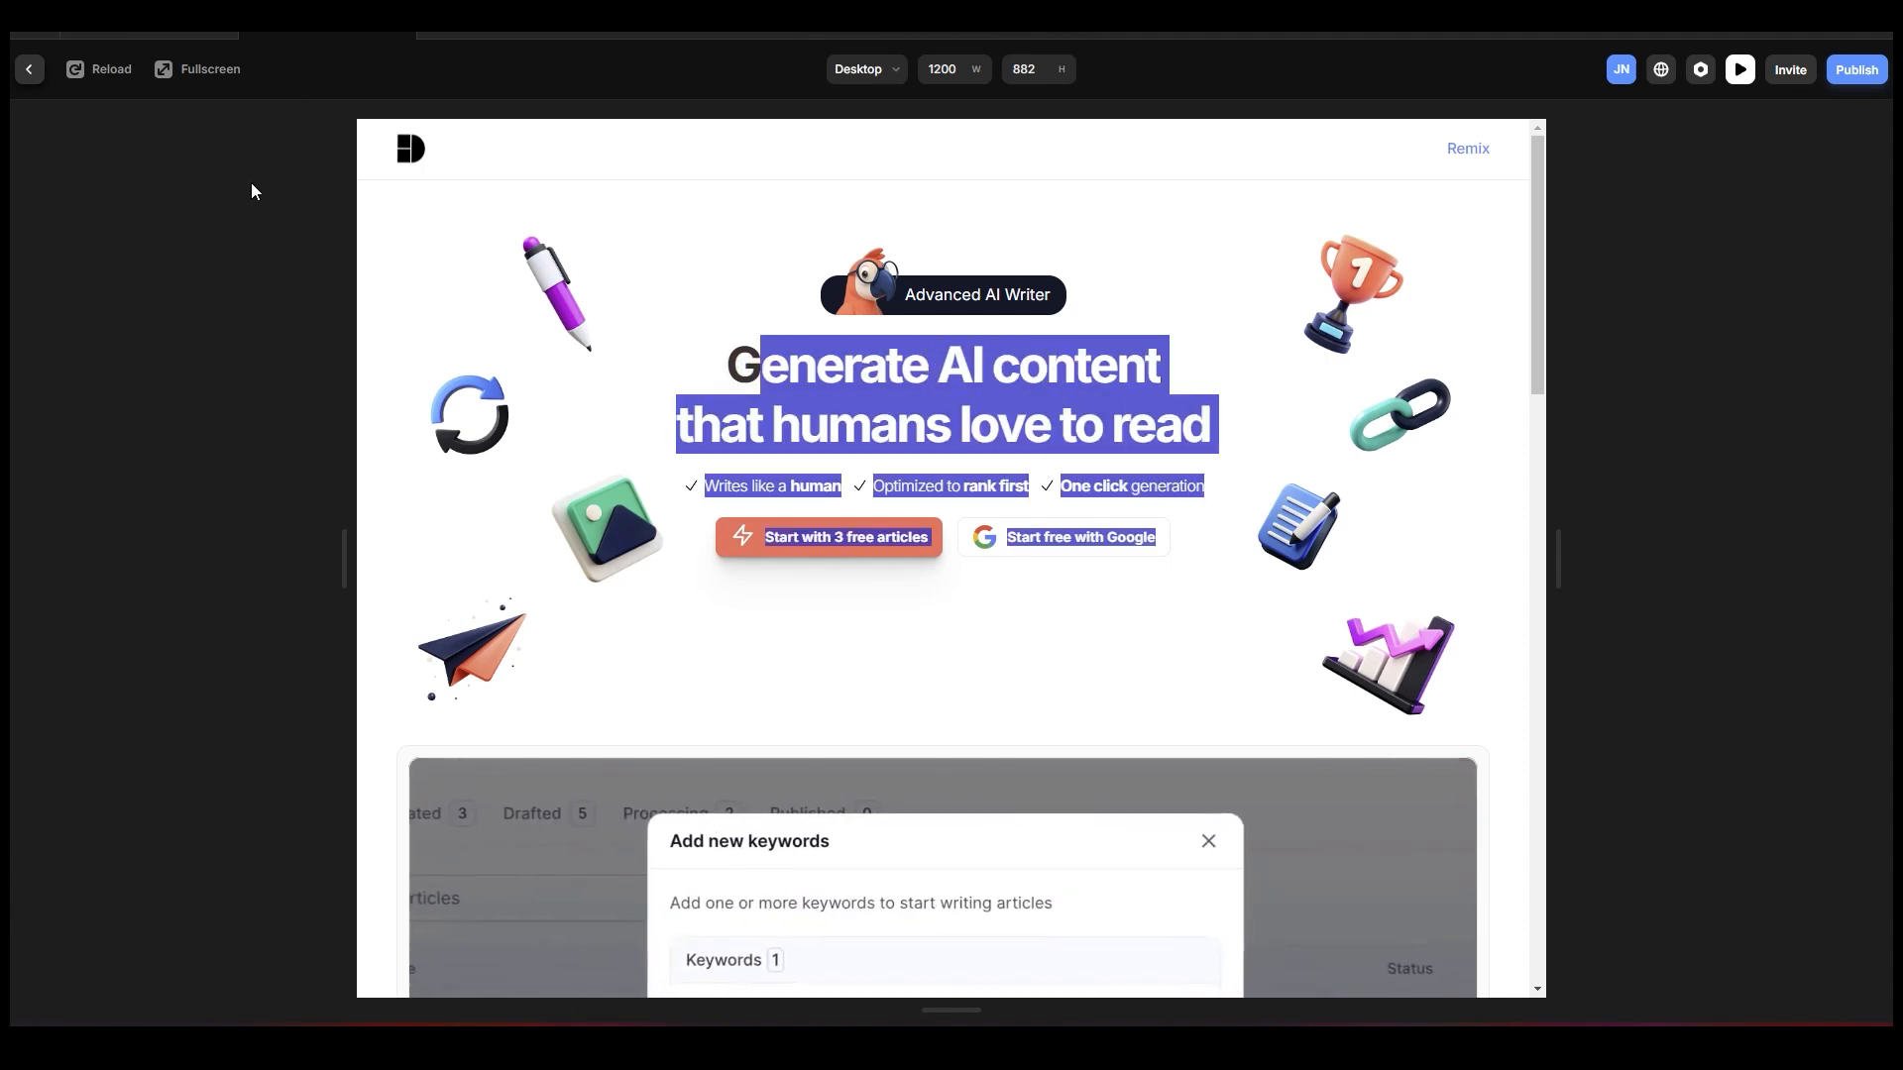
{"action": "left_click", "coordinate": [22, 77]}
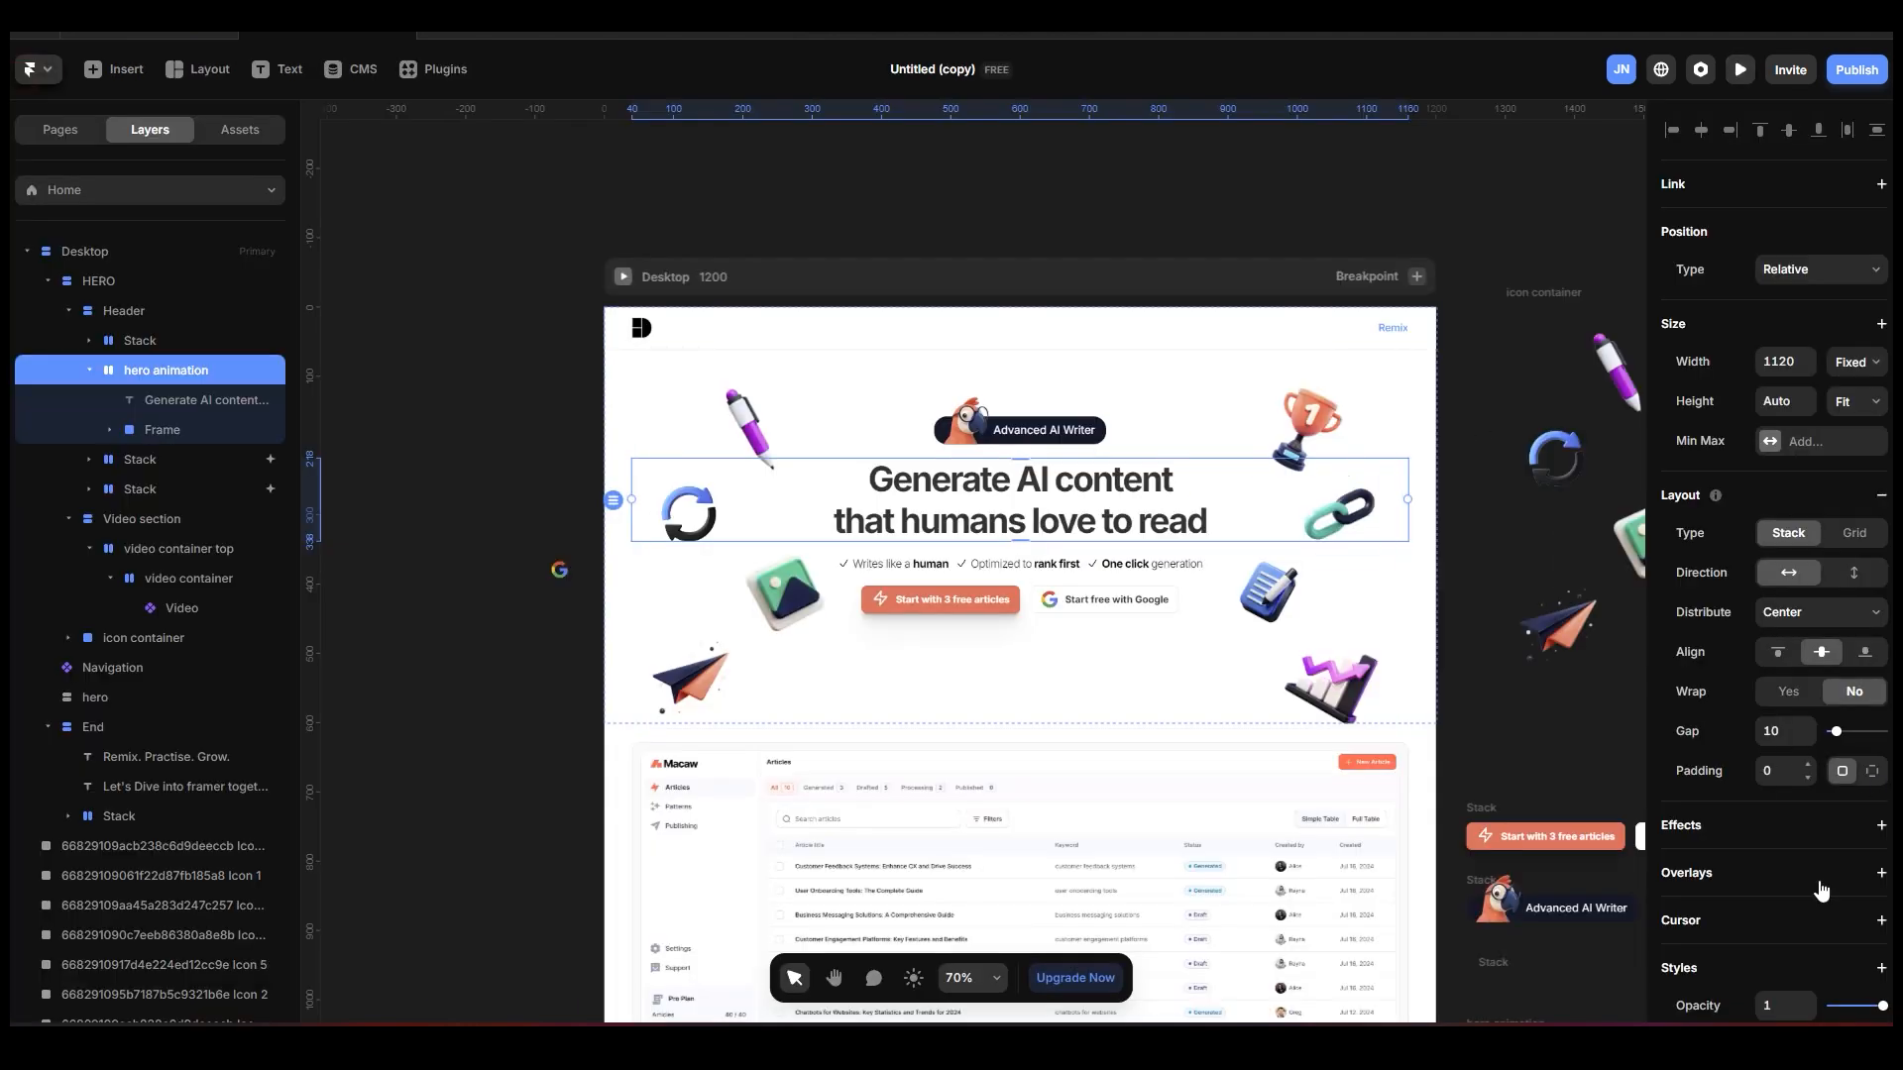
Add an Appear effect to the hero animation stack with the On Appear trigger and the Fade In preset.
{"action": "scroll", "coordinate": [1863, 793], "scroll_direction": "down", "scroll_amount": 3}
{"action": "left_click", "coordinate": [1880, 629]}
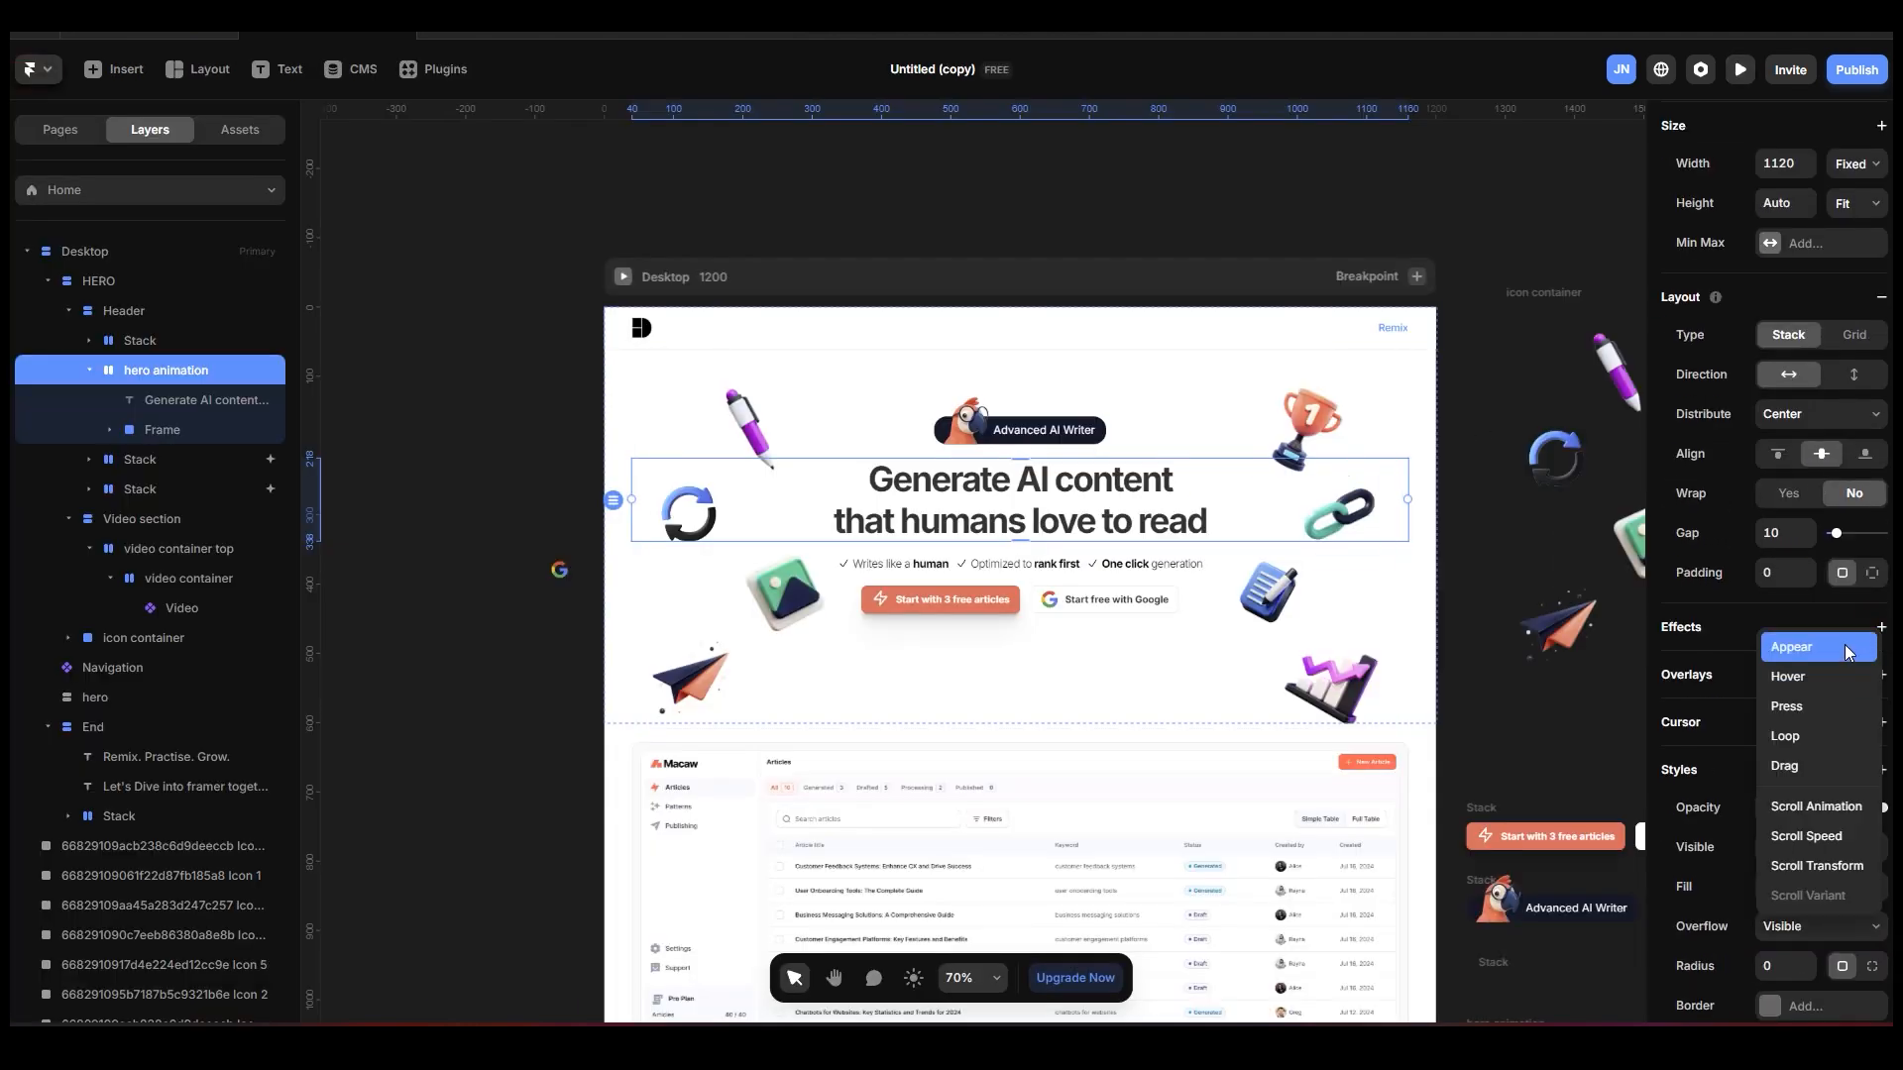
{"action": "left_click", "coordinate": [1848, 650]}
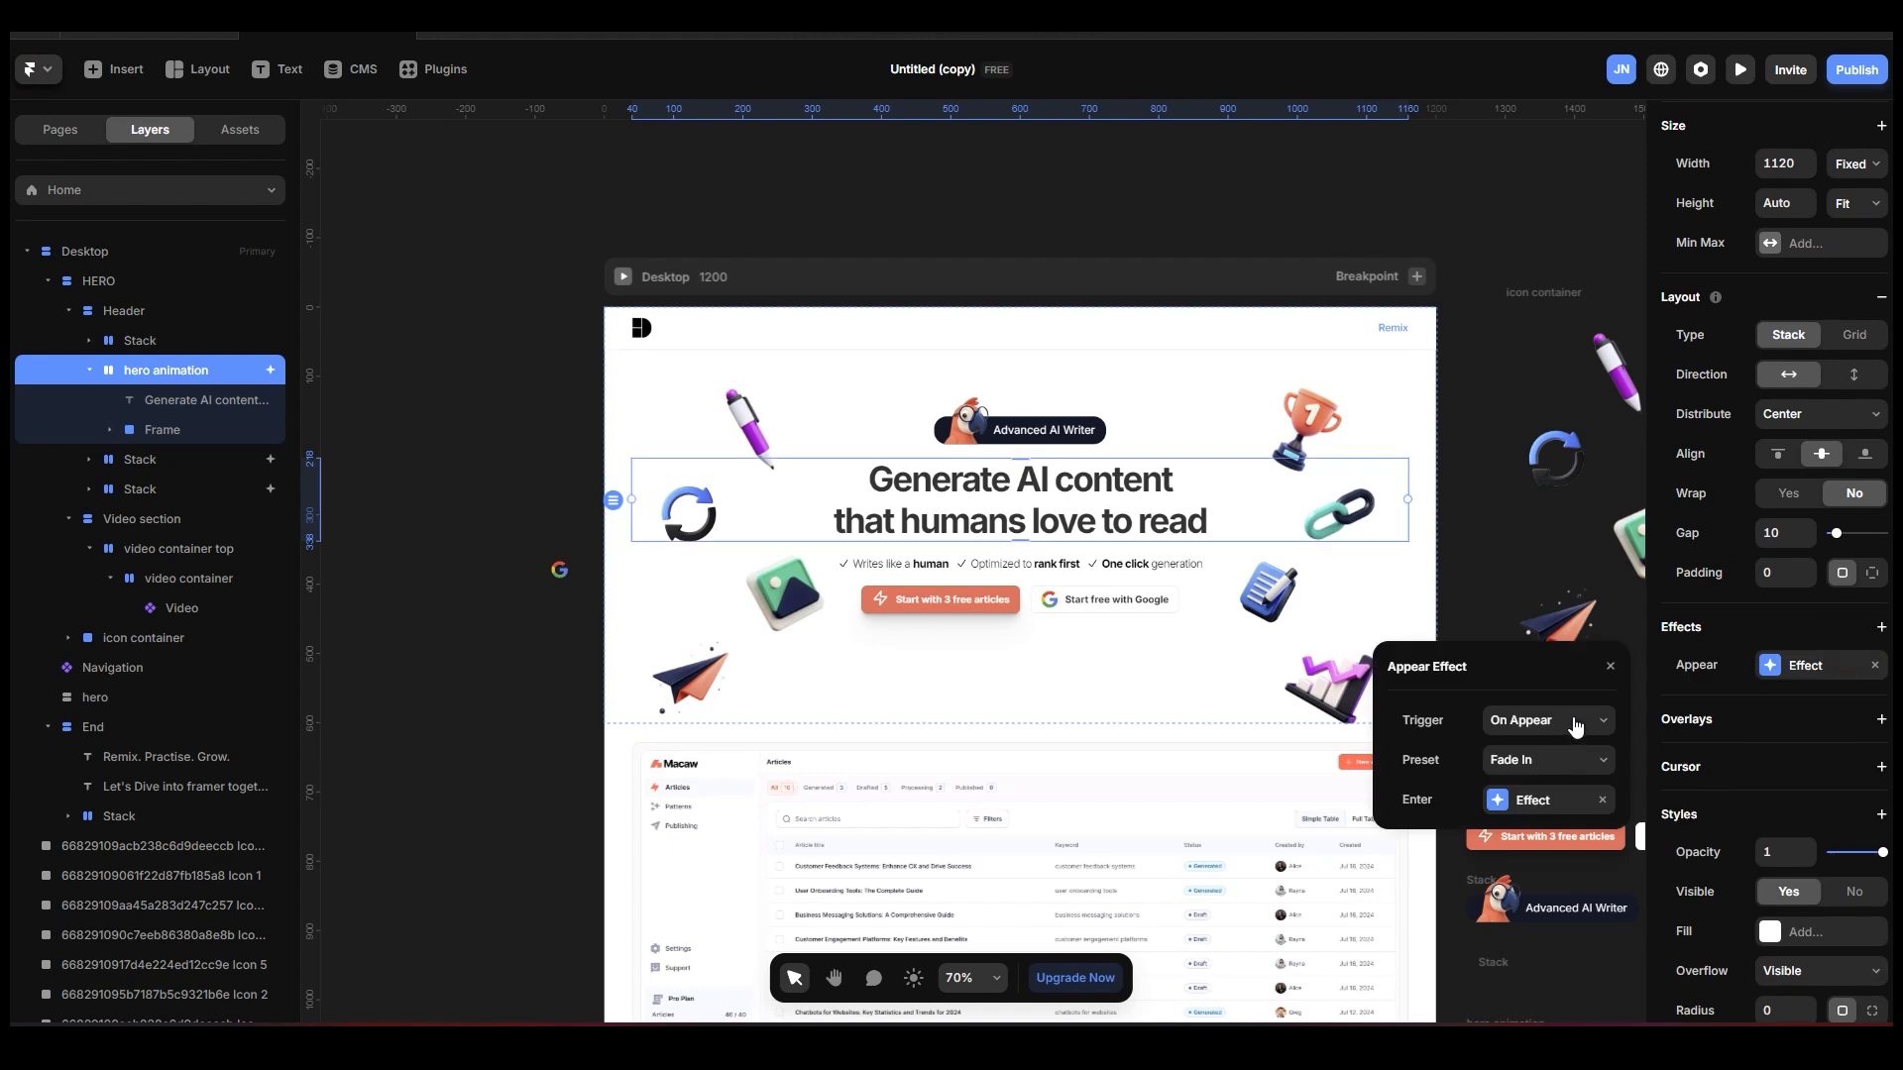
{"action": "left_click", "coordinate": [1579, 760]}
{"action": "left_click", "coordinate": [1576, 782]}
Change the Appear effect preset on the hero animation stack to Slide In Bottom.
{"action": "left_click", "coordinate": [1577, 800]}
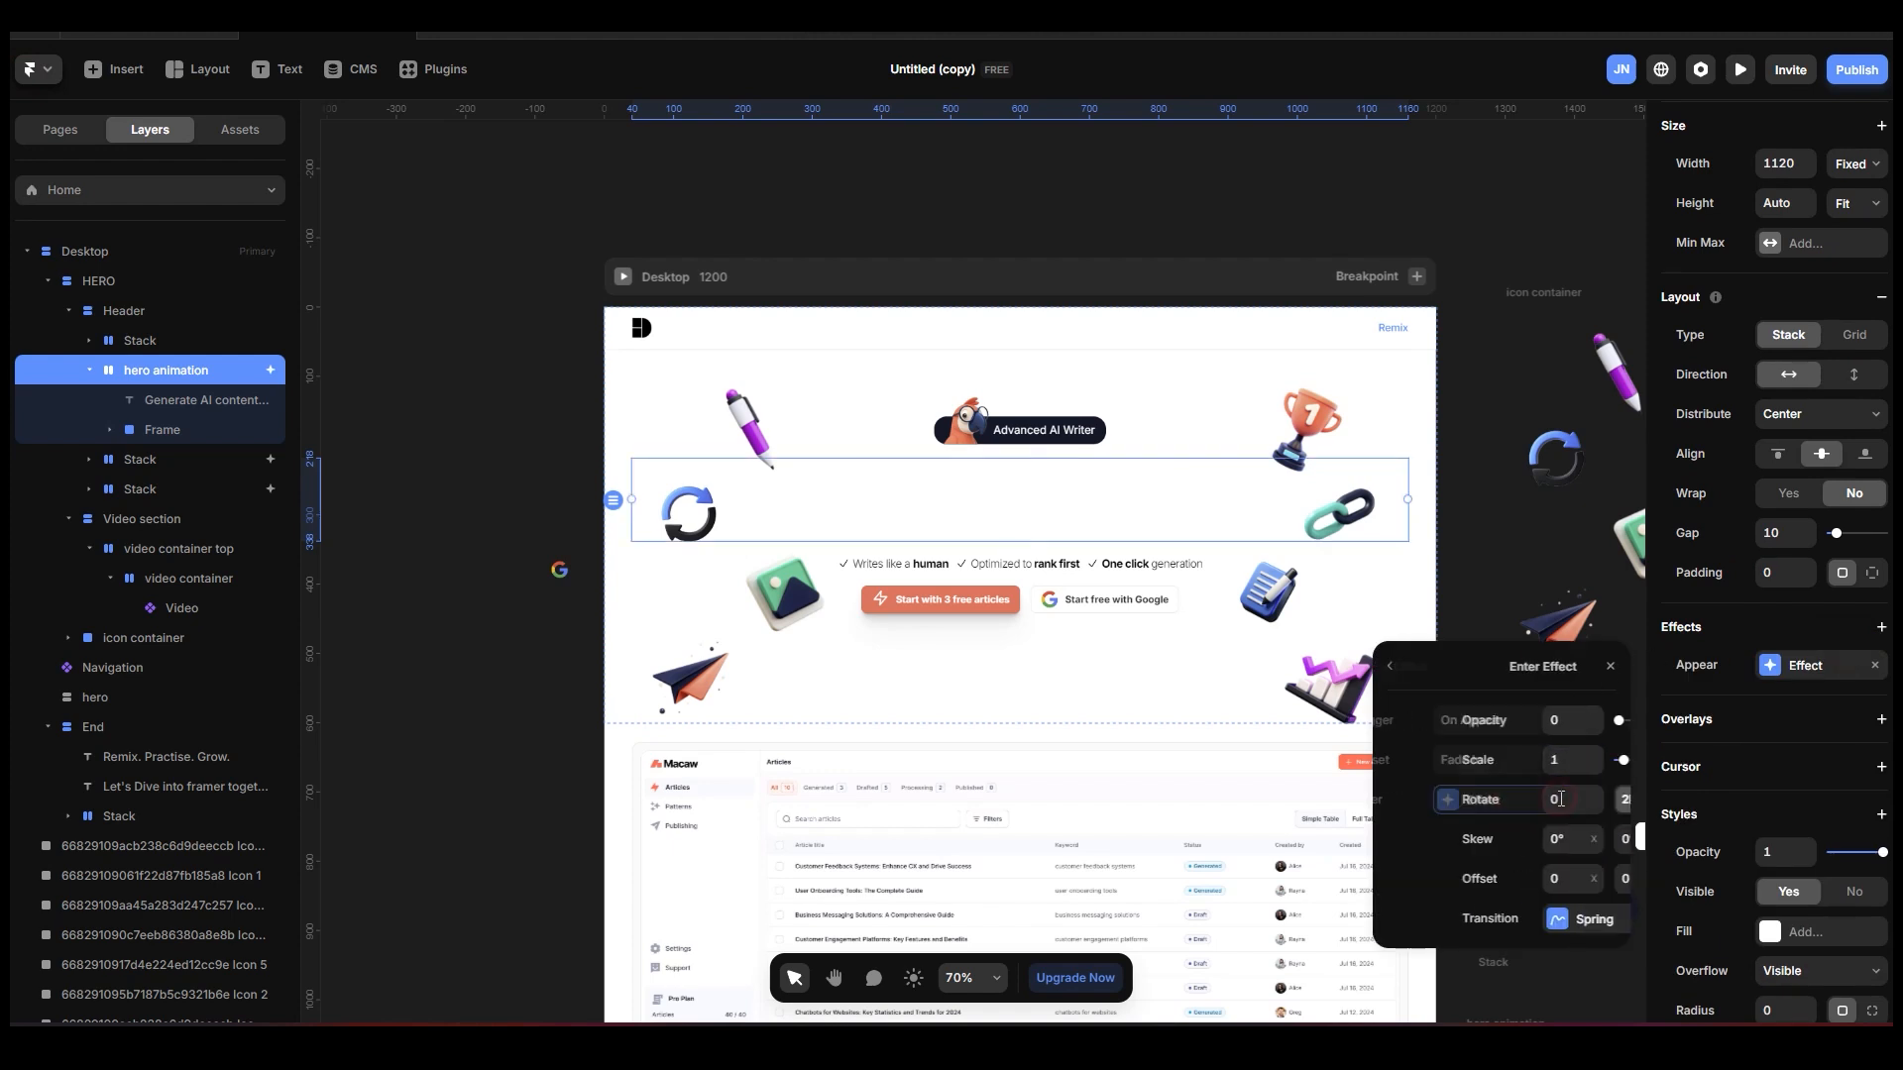
{"action": "left_click", "coordinate": [1394, 669]}
{"action": "left_click", "coordinate": [1576, 760]}
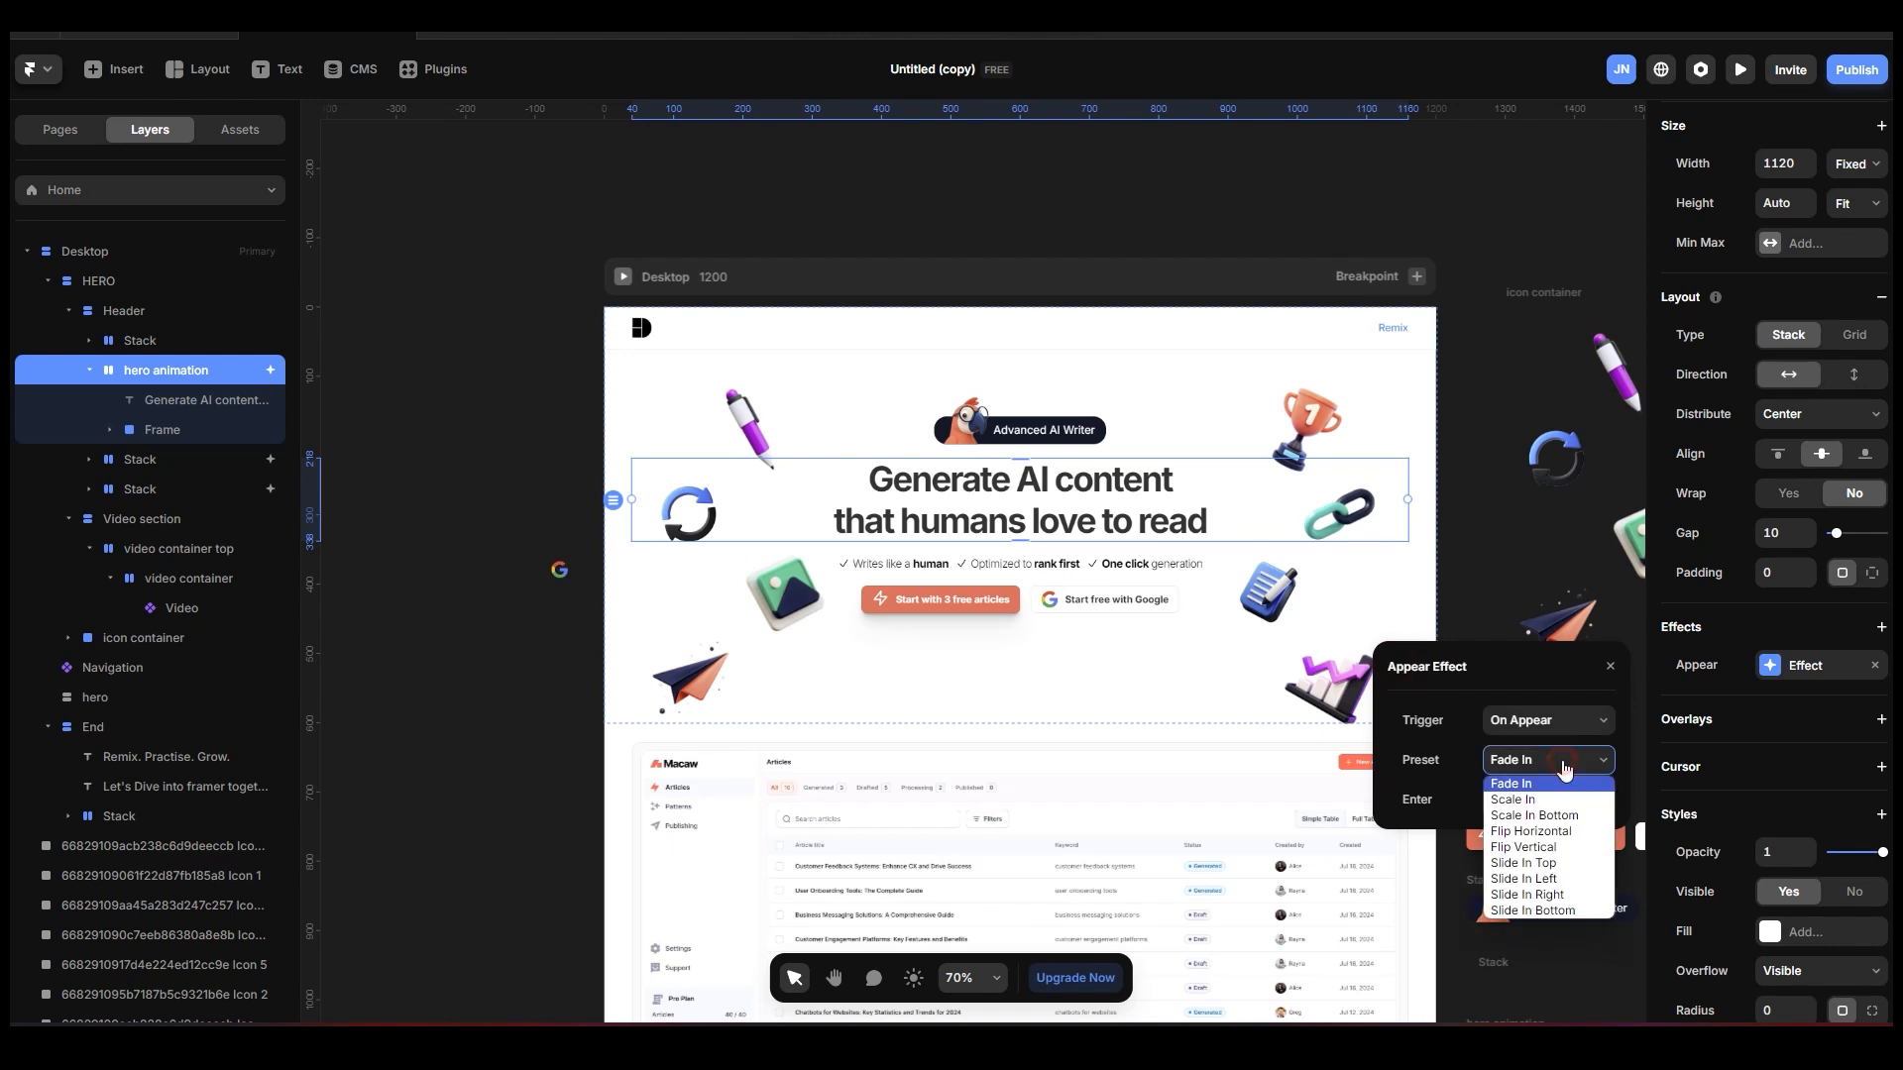
{"action": "left_click", "coordinate": [1558, 911]}
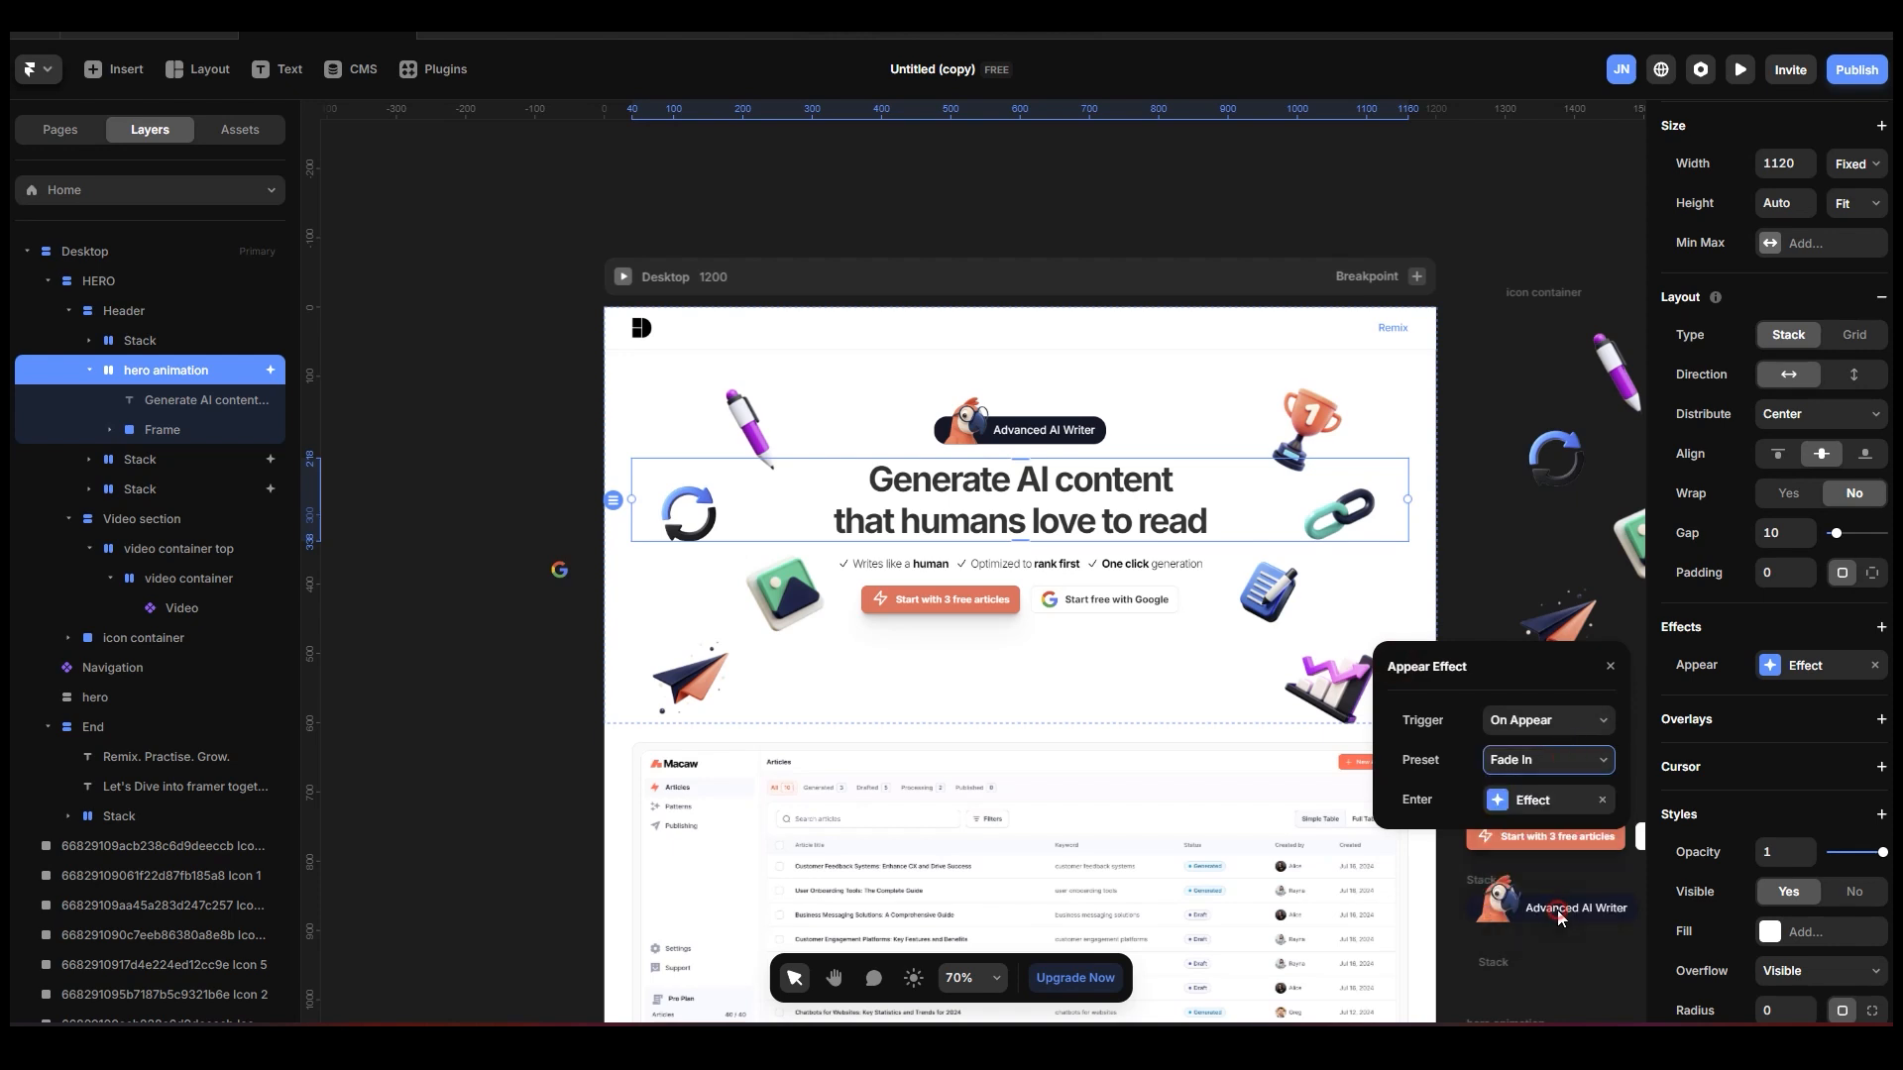
Give the enter effect a physics-based Spring transition with stiffness 500 and damping 60, and preview the page.
{"action": "left_click", "coordinate": [1546, 800]}
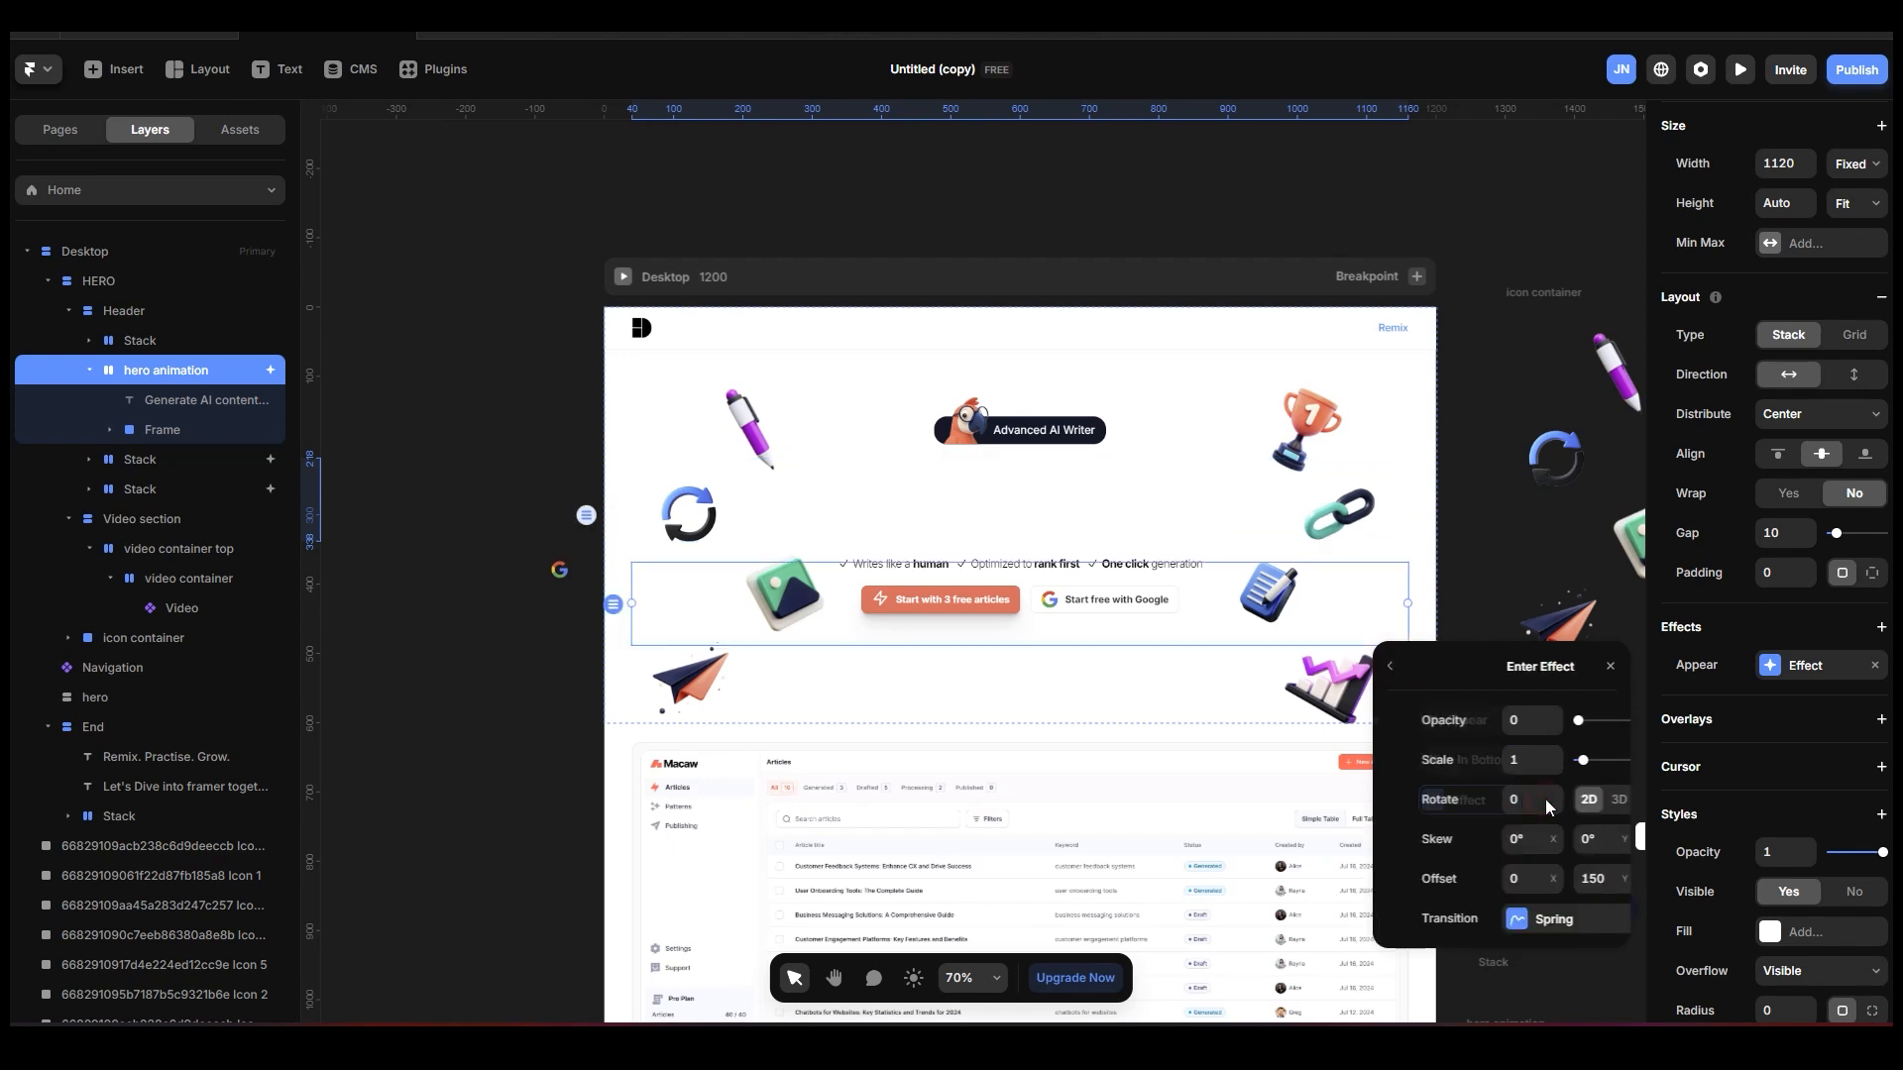
{"action": "left_click", "coordinate": [1555, 912]}
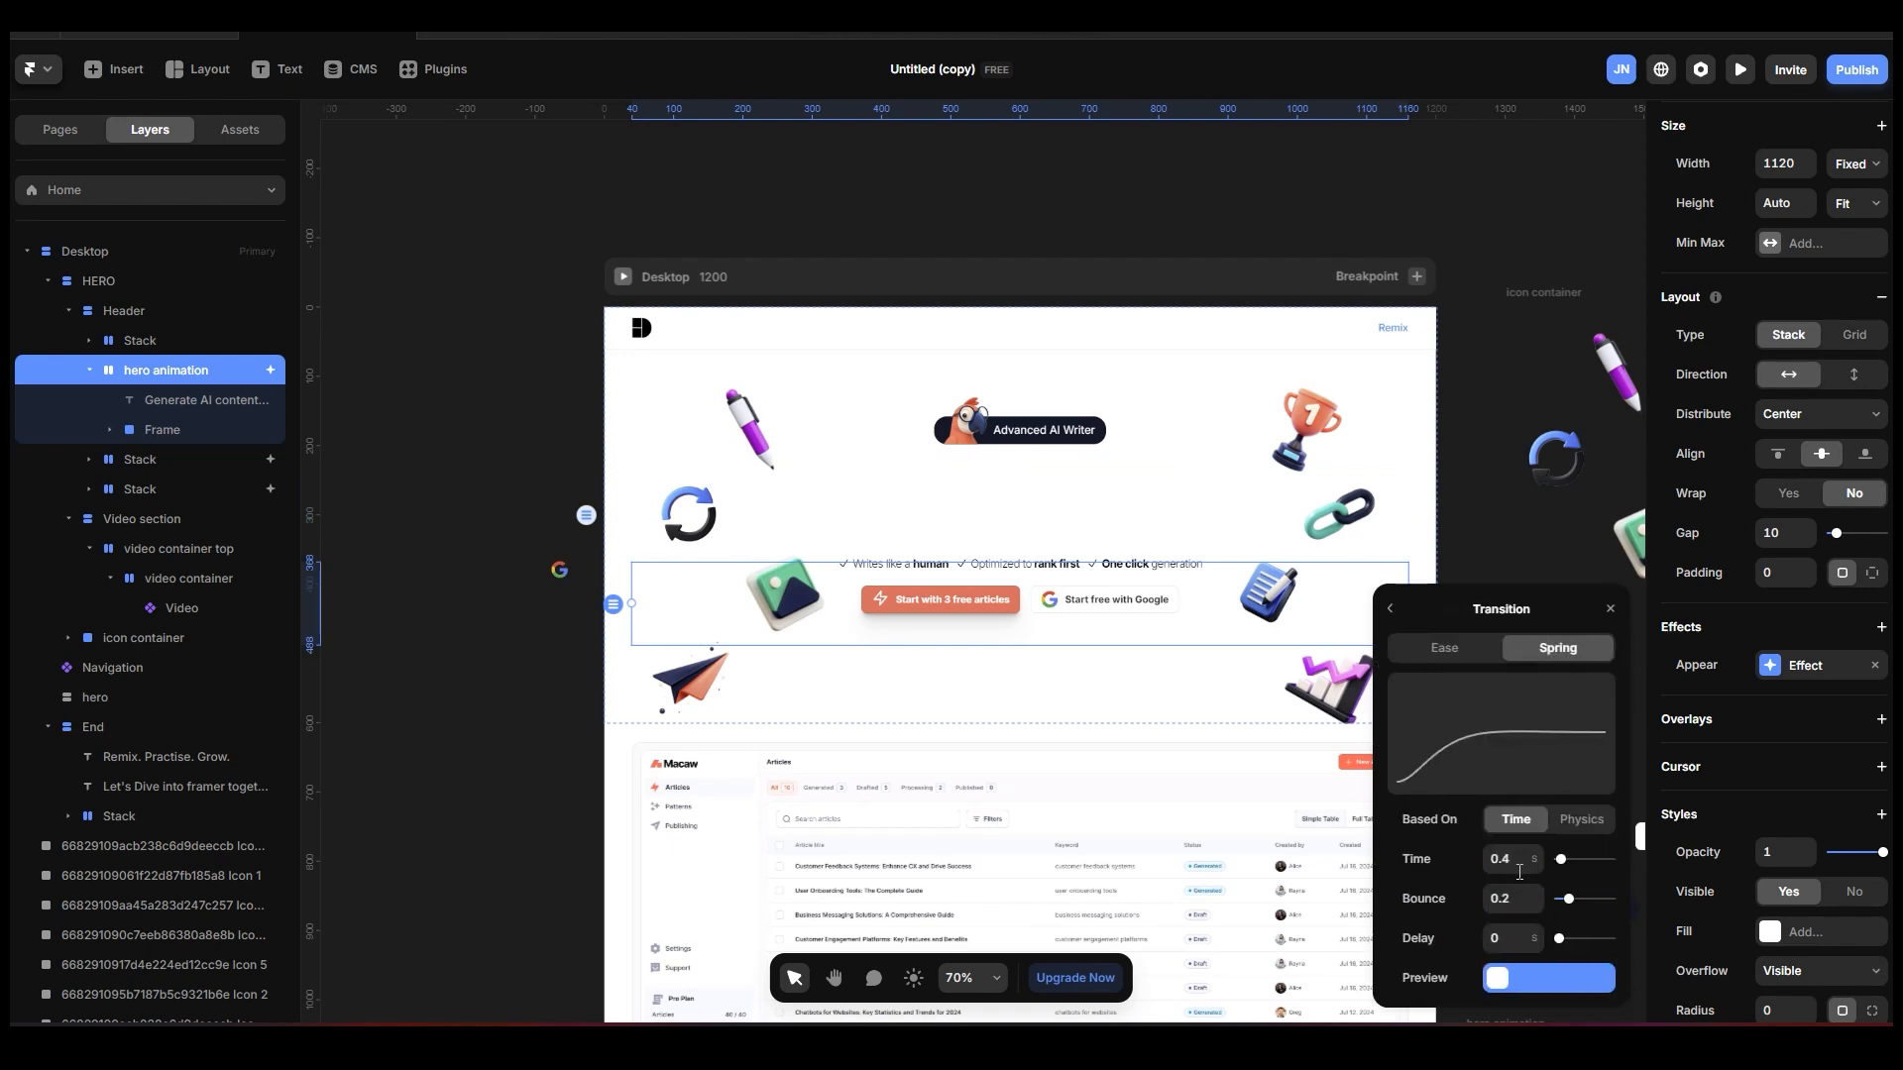
{"action": "left_click", "coordinate": [1578, 823]}
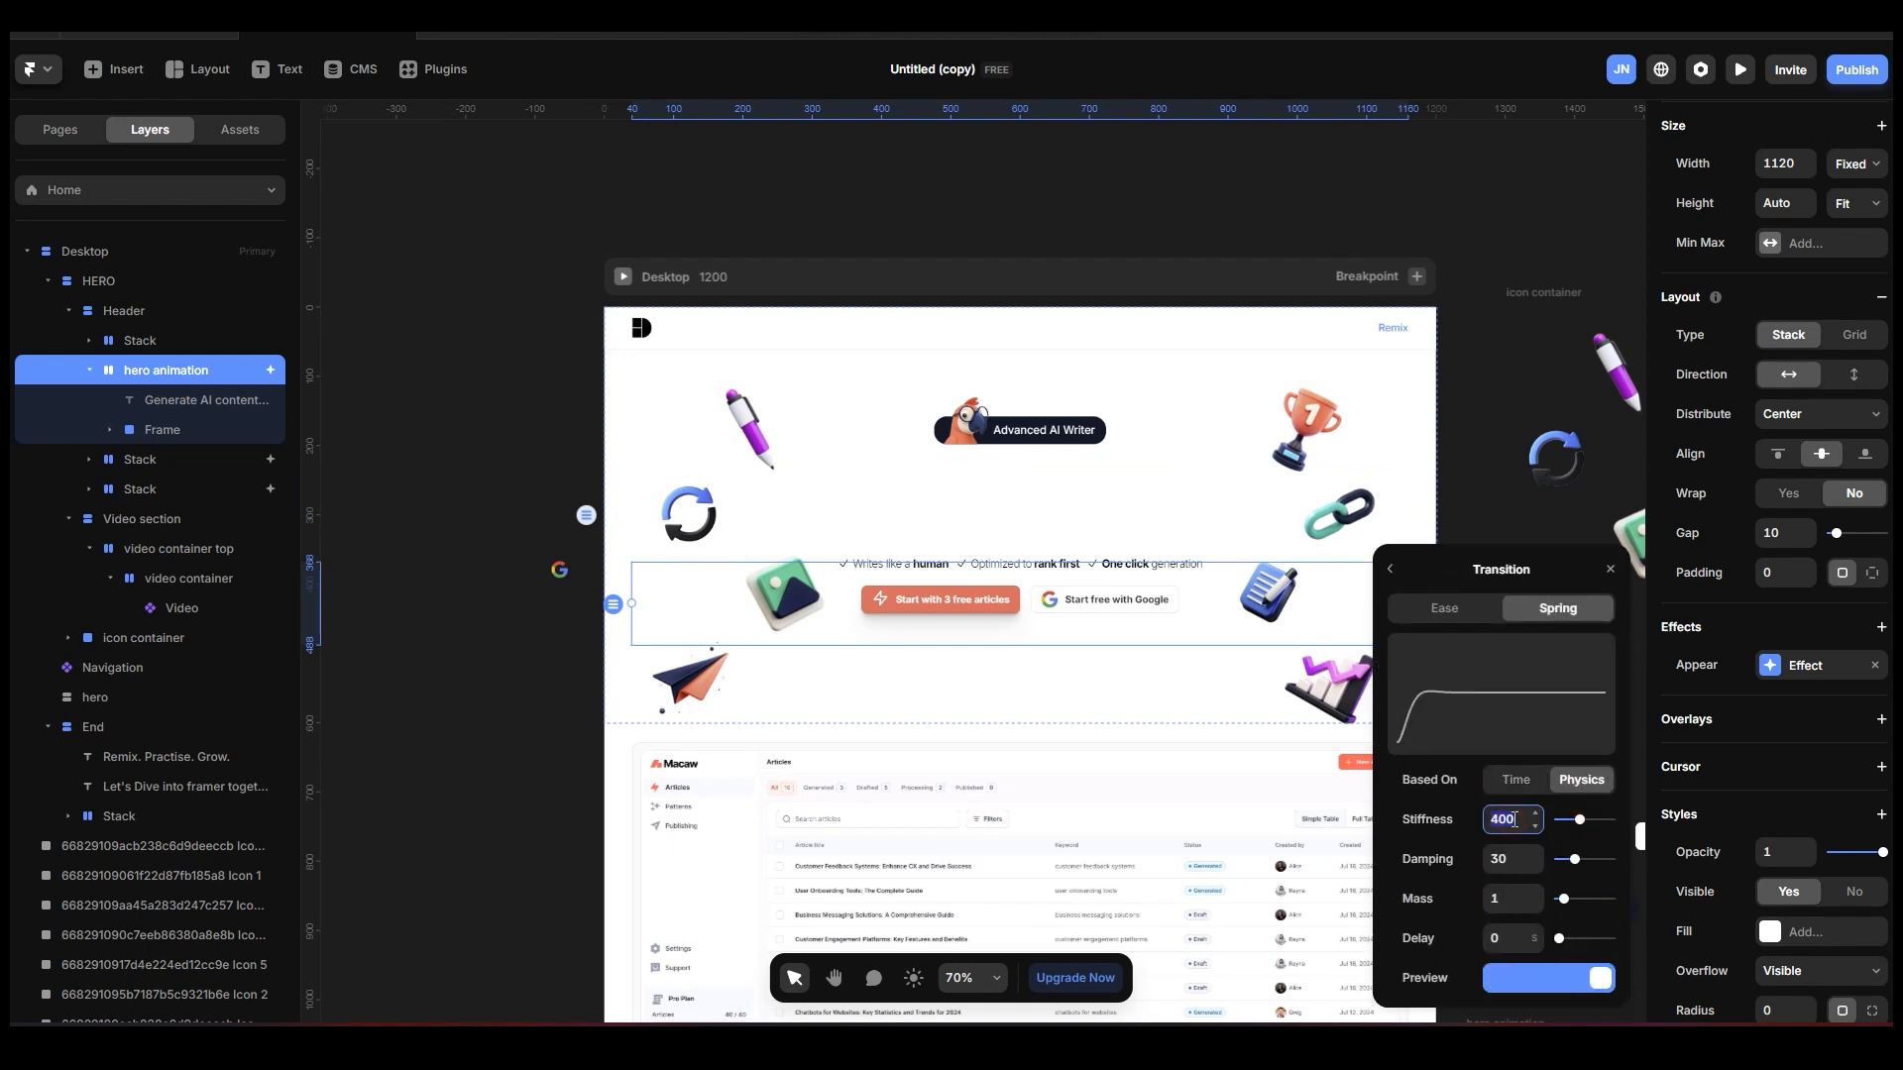
{"action": "left_click", "coordinate": [1512, 857]}
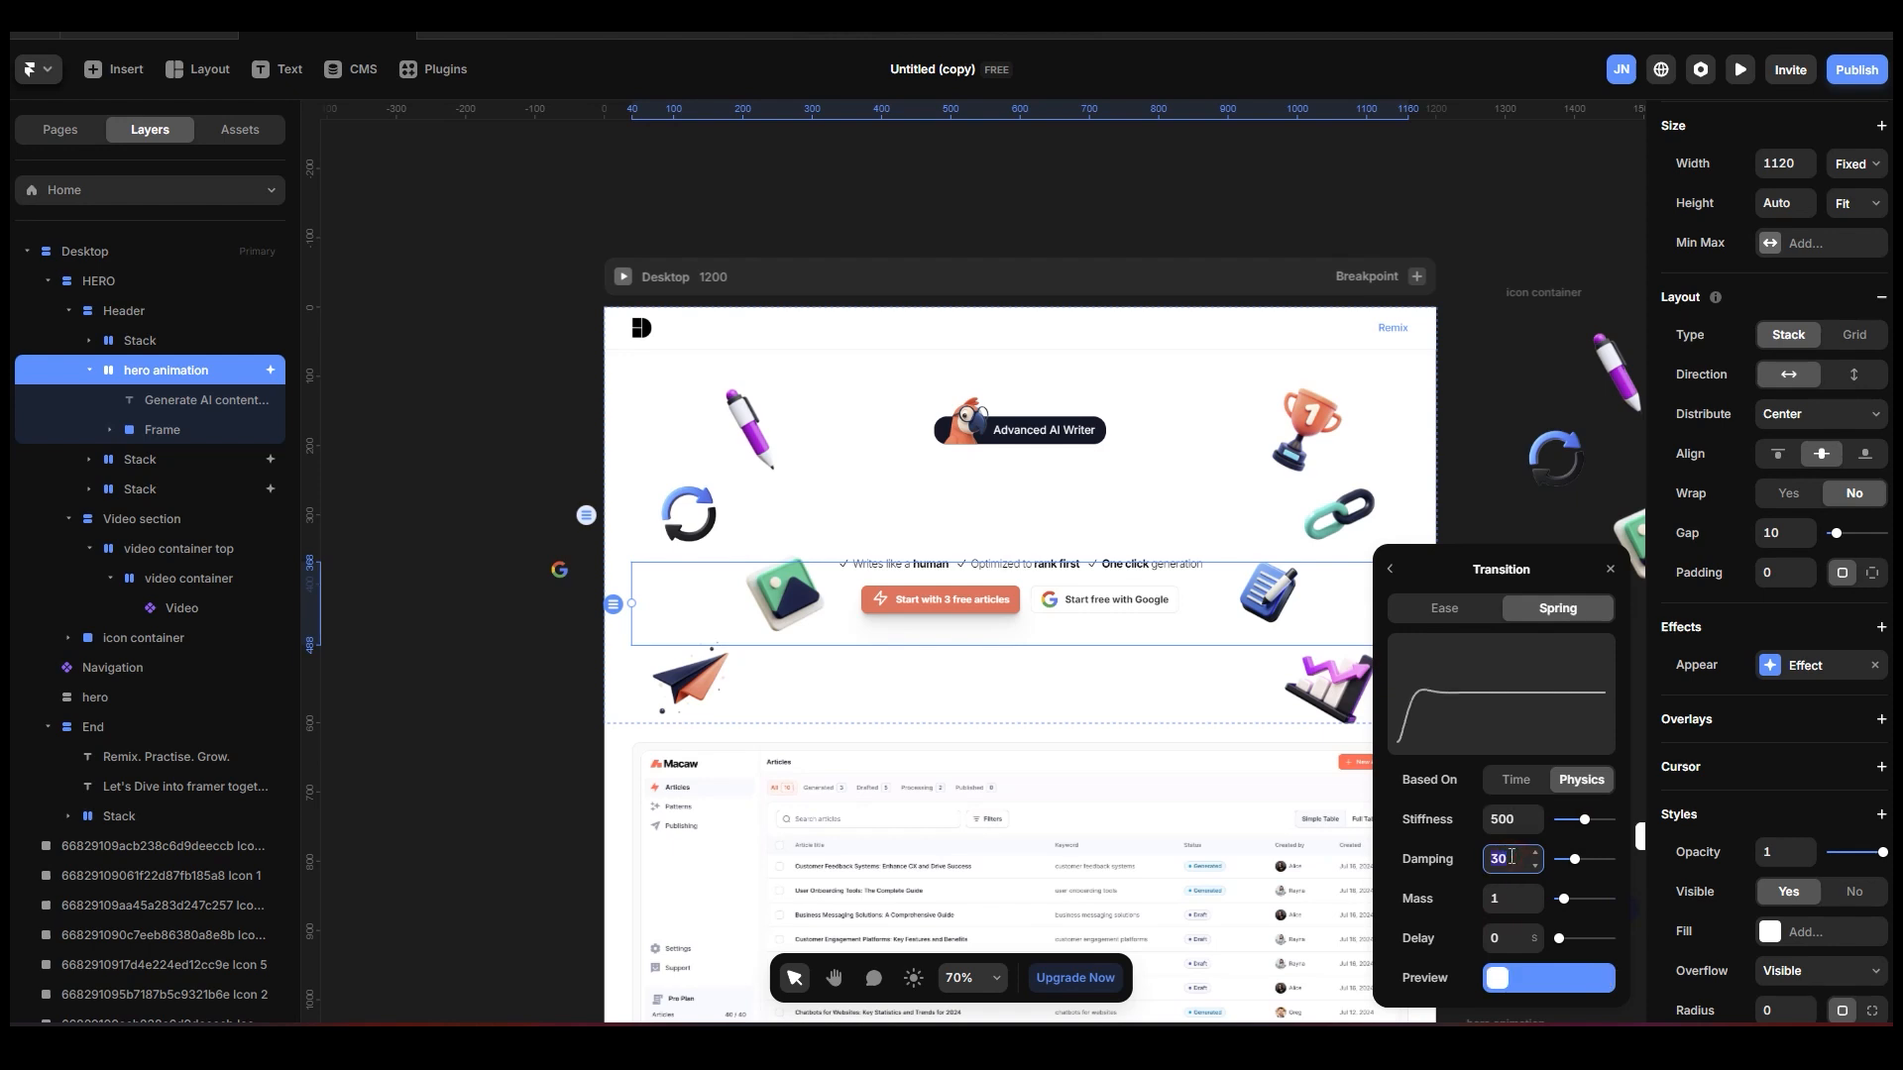
{"action": "left_click", "coordinate": [1512, 858]}
{"action": "type", "text": "6"}
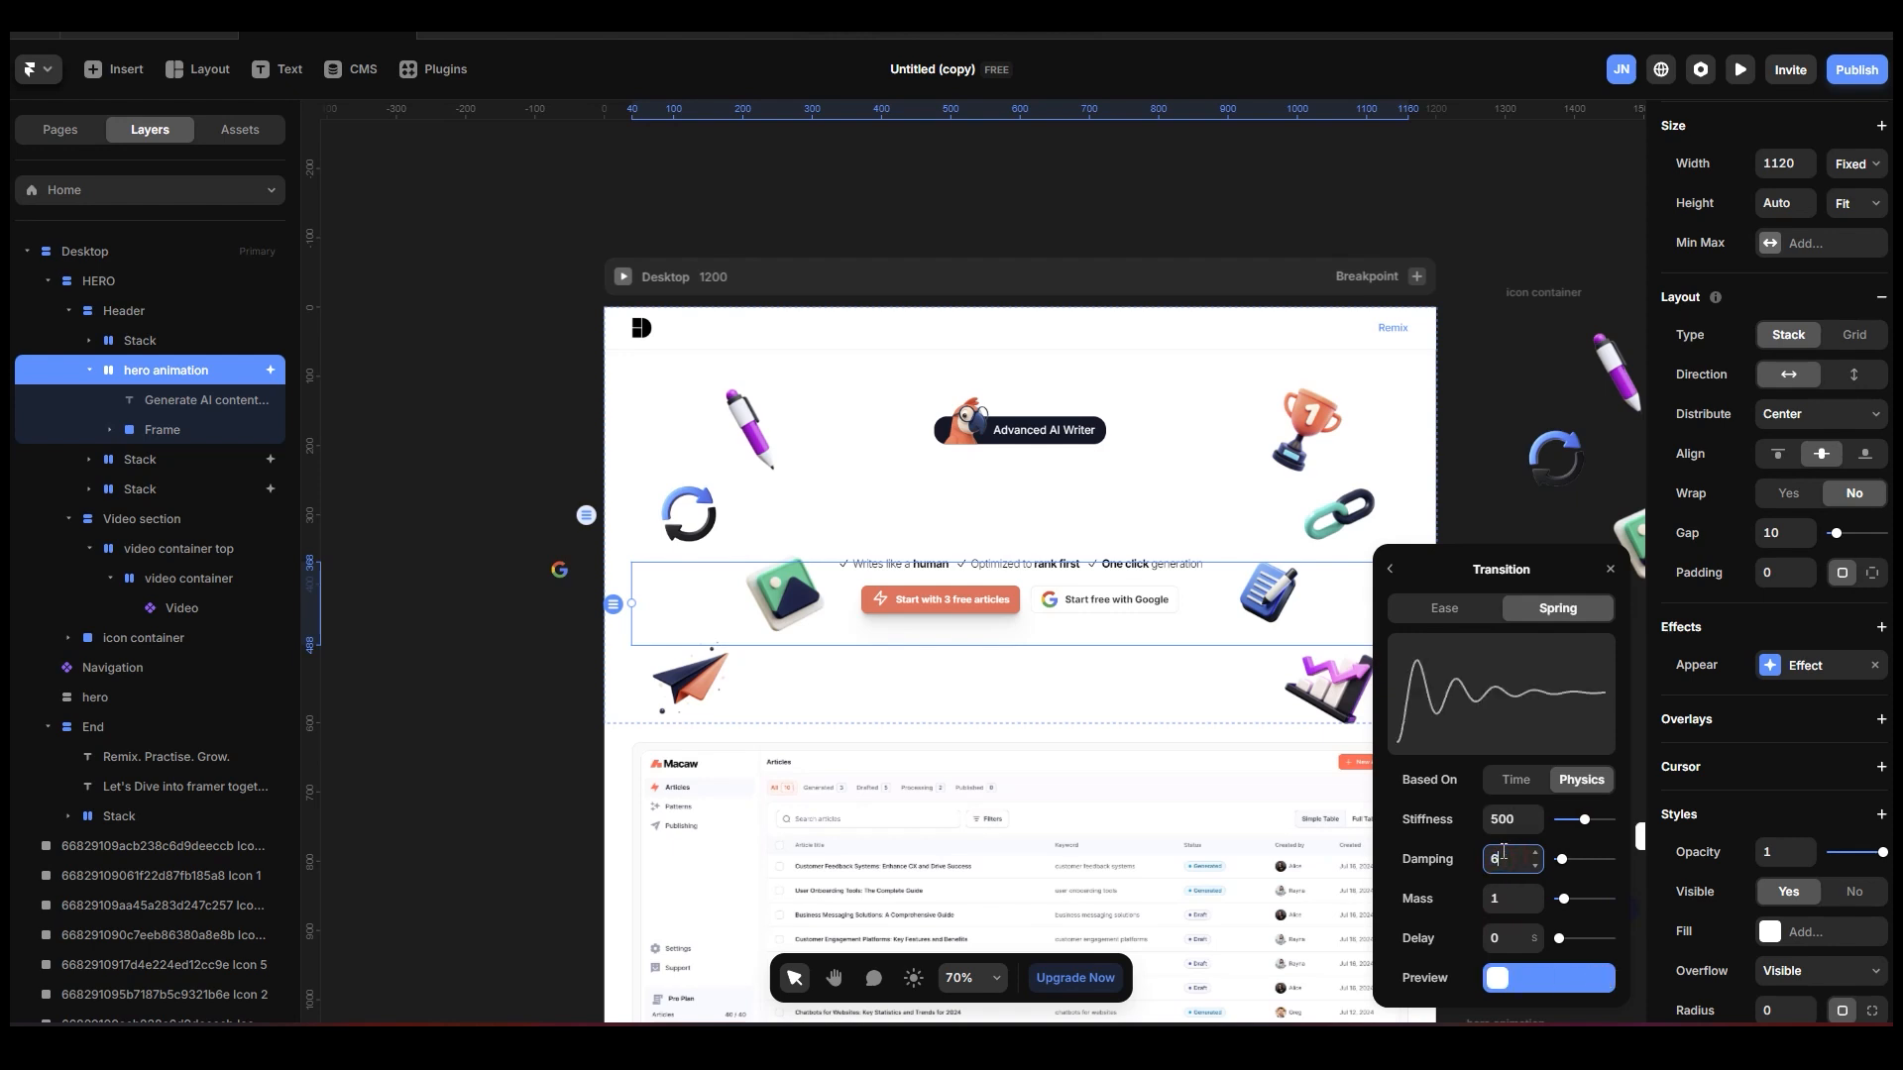
{"action": "type", "text": "6"}
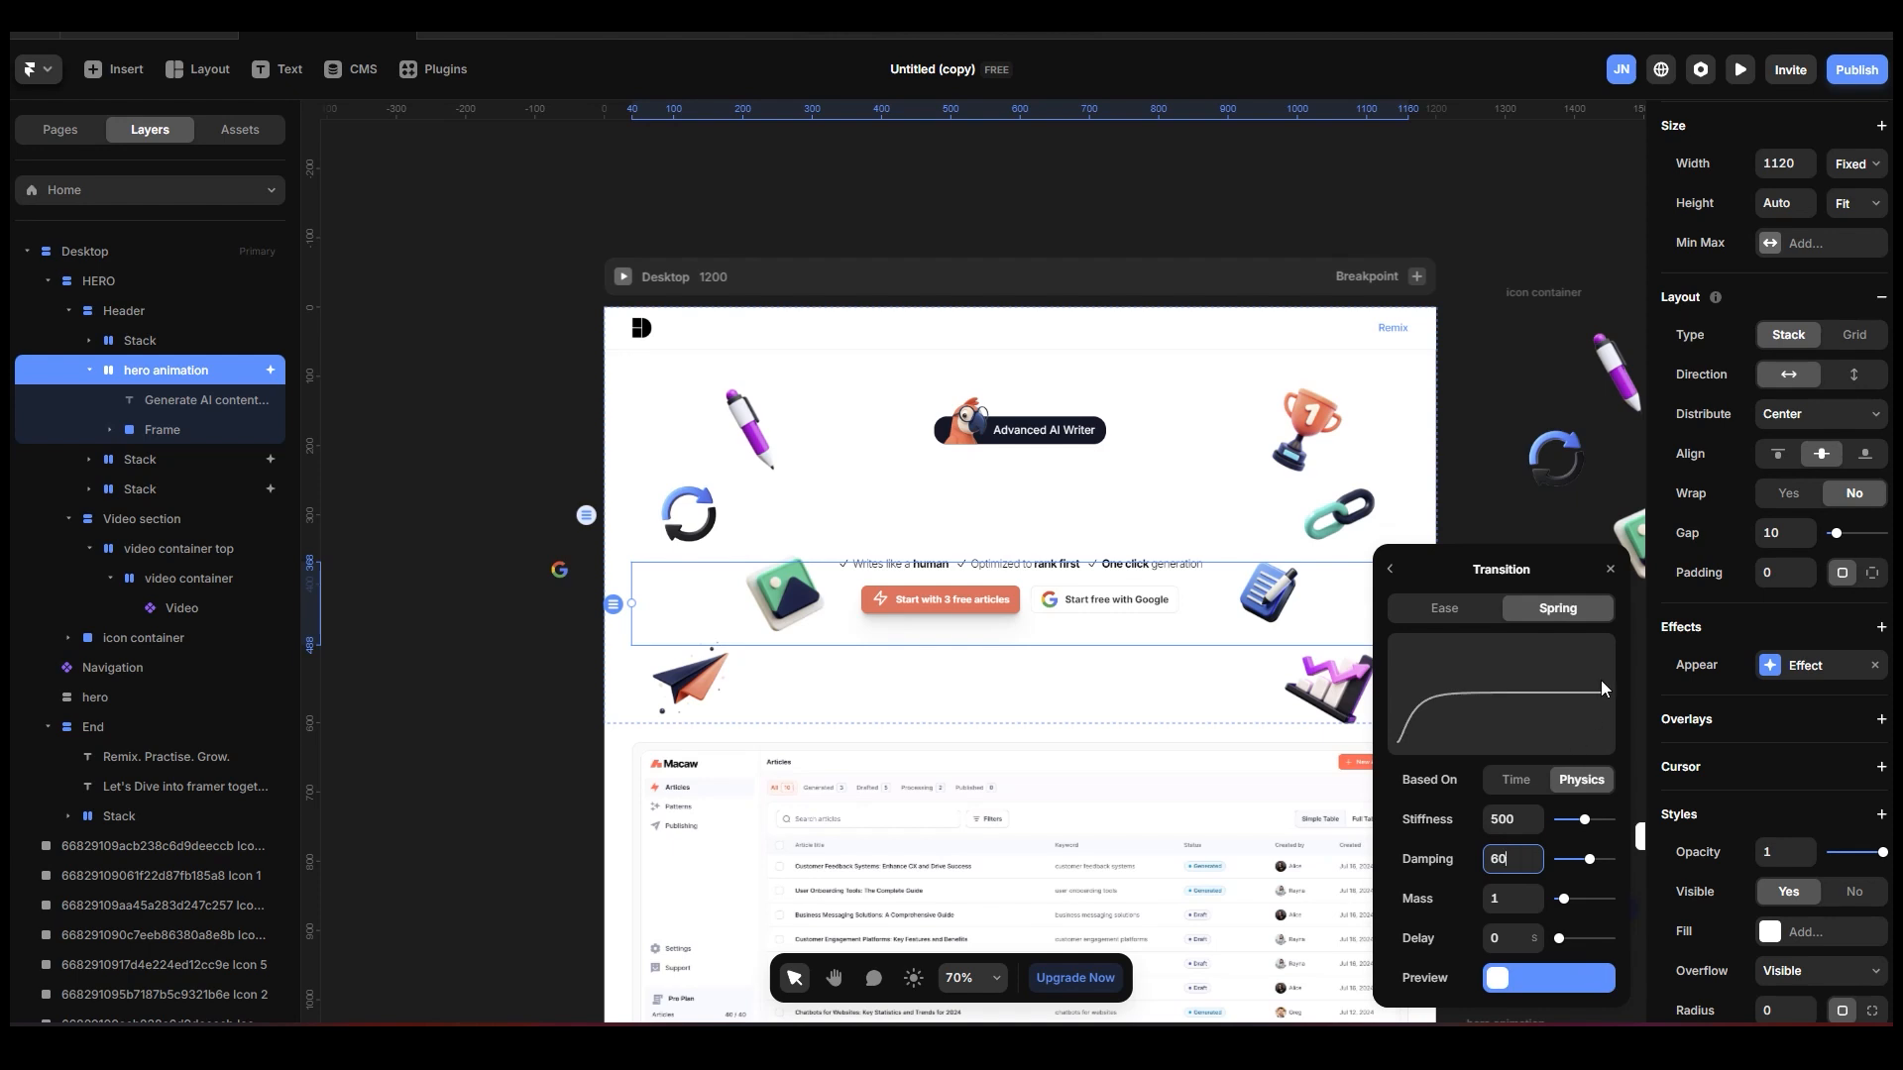
{"action": "left_click", "coordinate": [641, 281]}
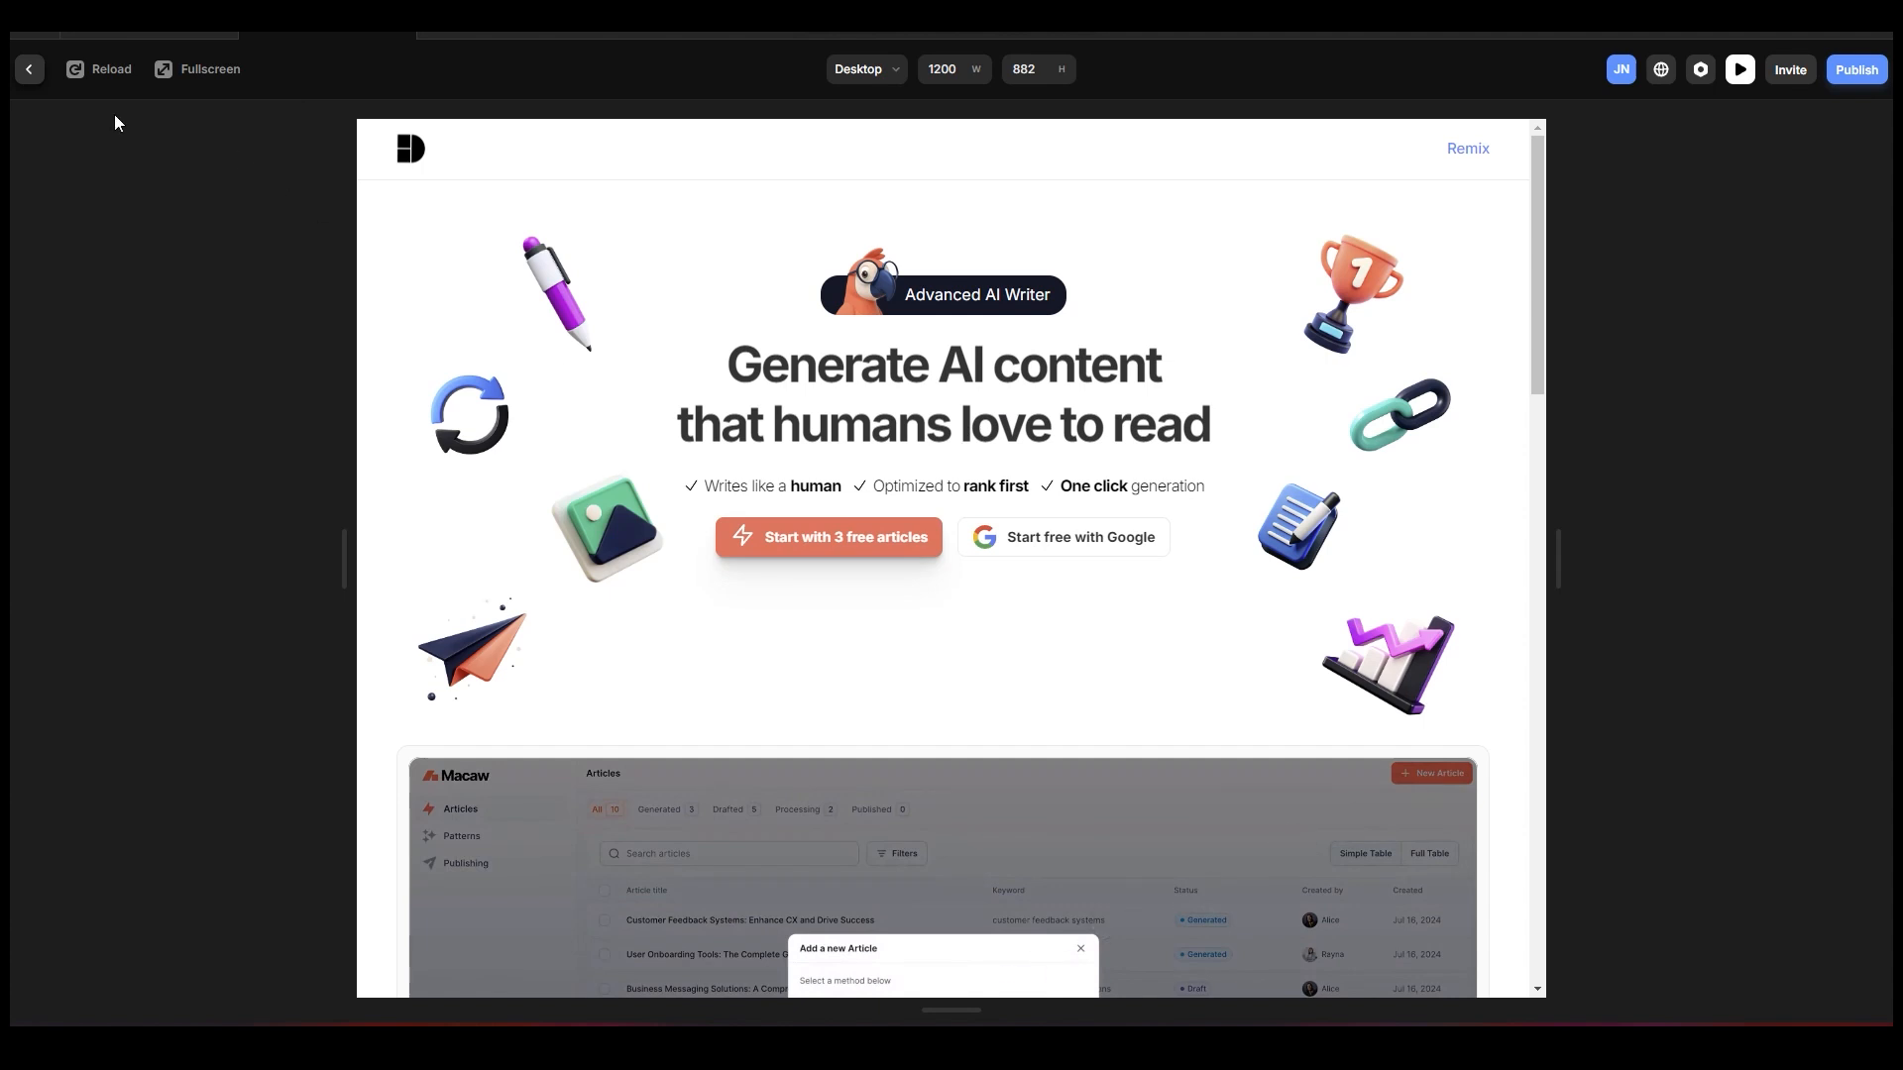
{"action": "left_click", "coordinate": [29, 70]}
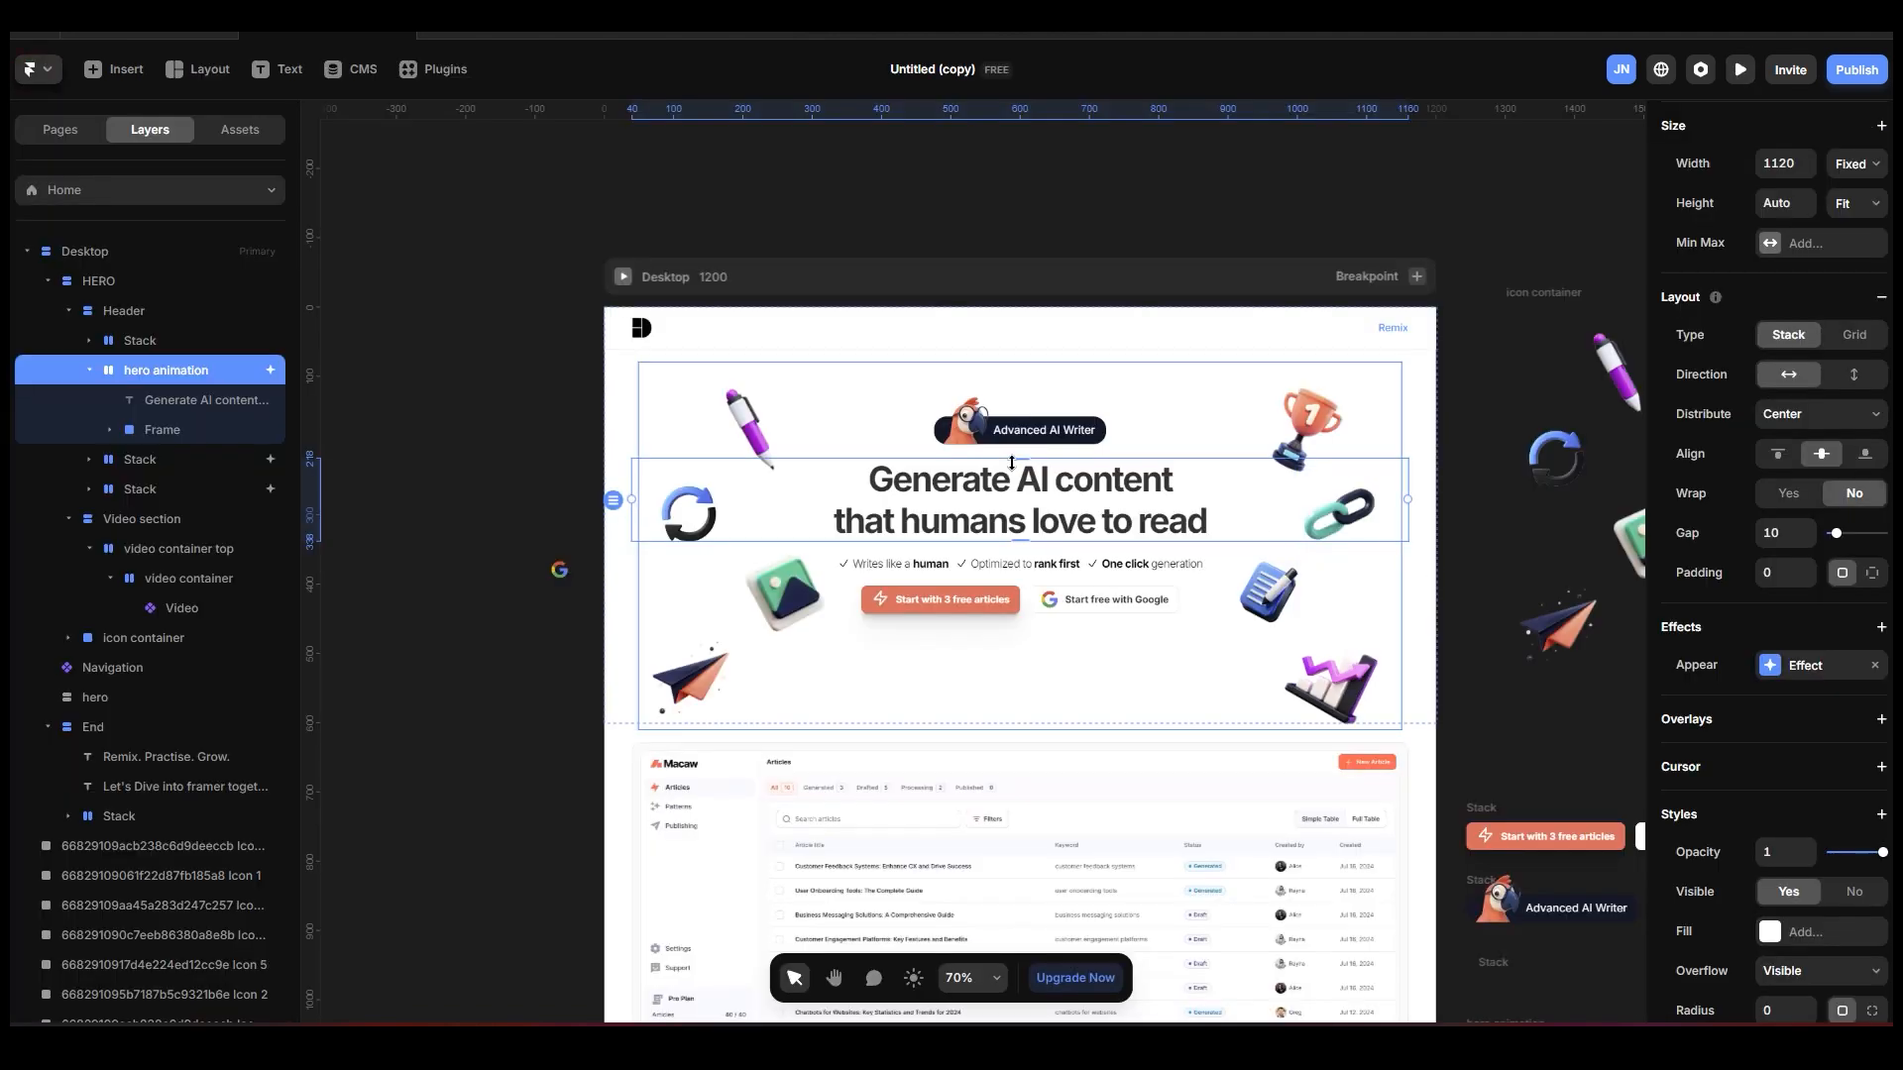
Set the delay of the headline's enter transition to 0.2 s.
{"action": "left_click", "coordinate": [1804, 674]}
{"action": "left_click", "coordinate": [1533, 793]}
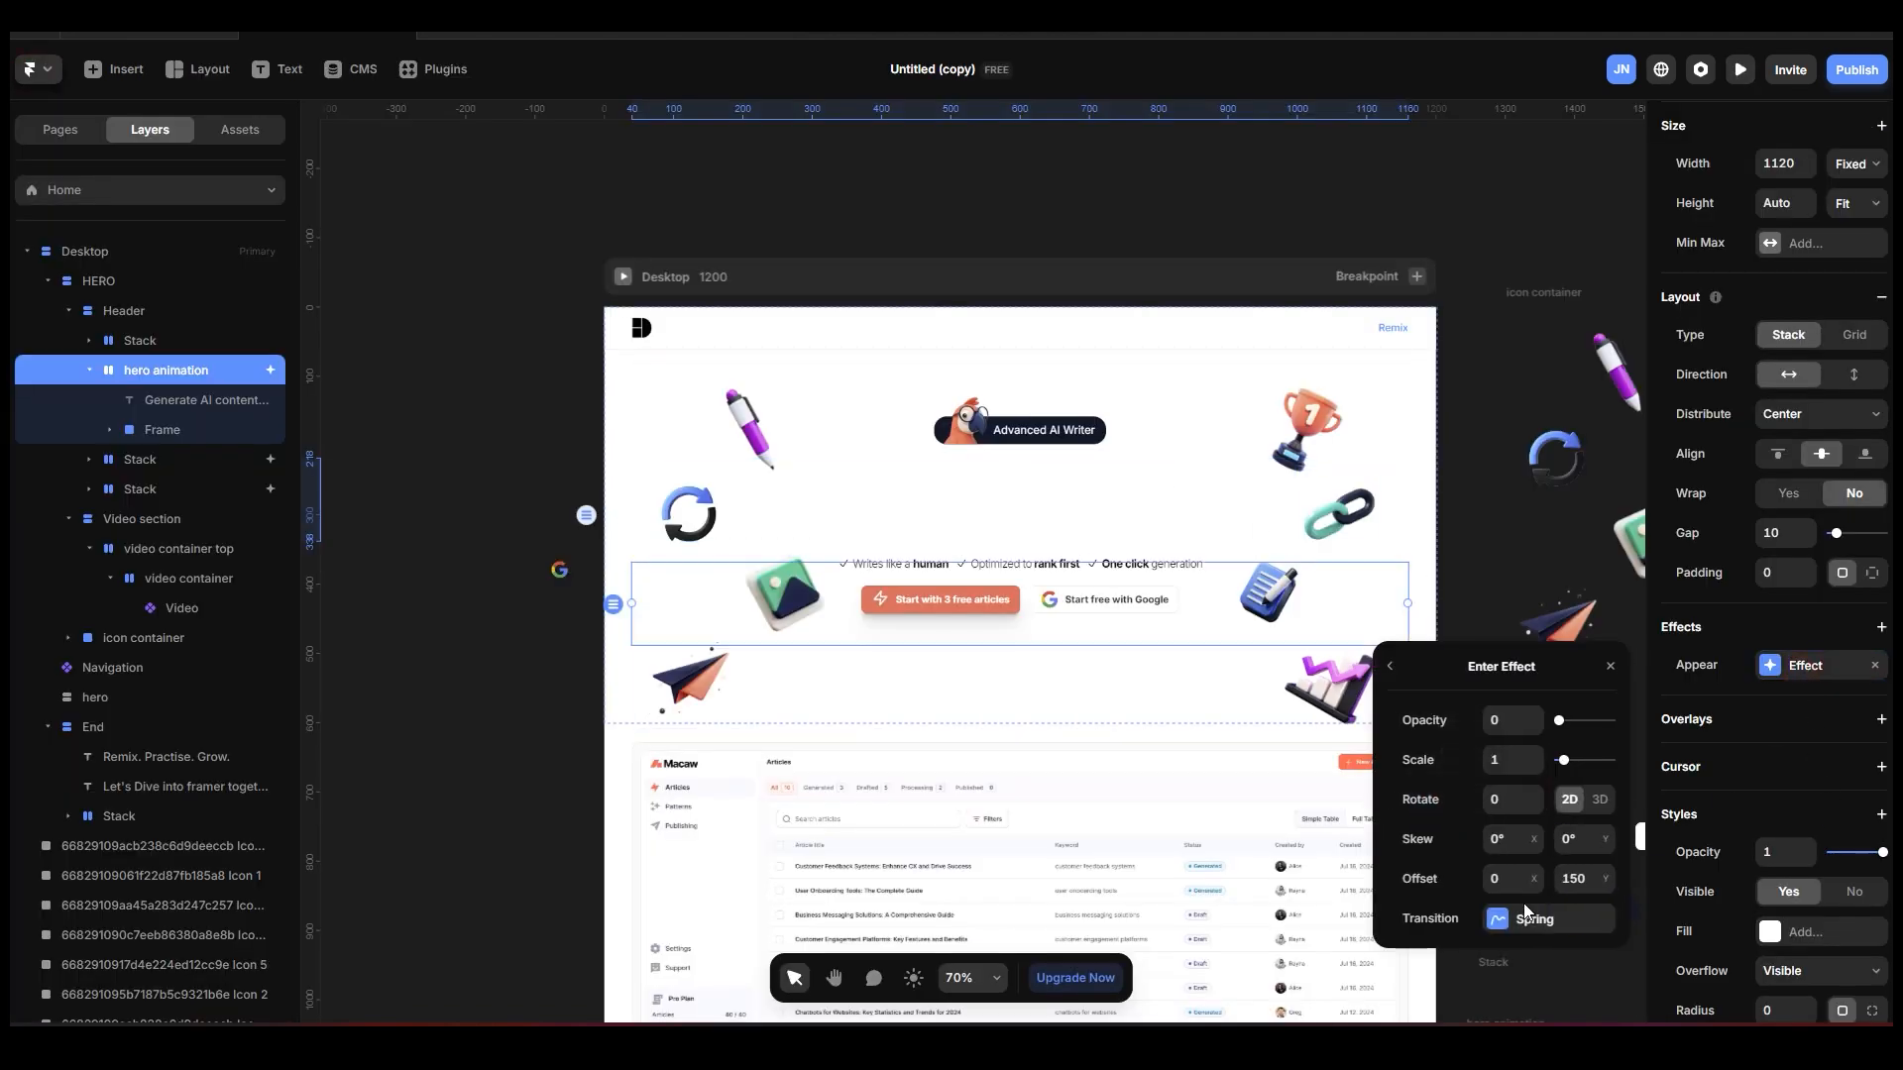
{"action": "left_click", "coordinate": [1527, 910]}
{"action": "left_click", "coordinate": [1513, 940]}
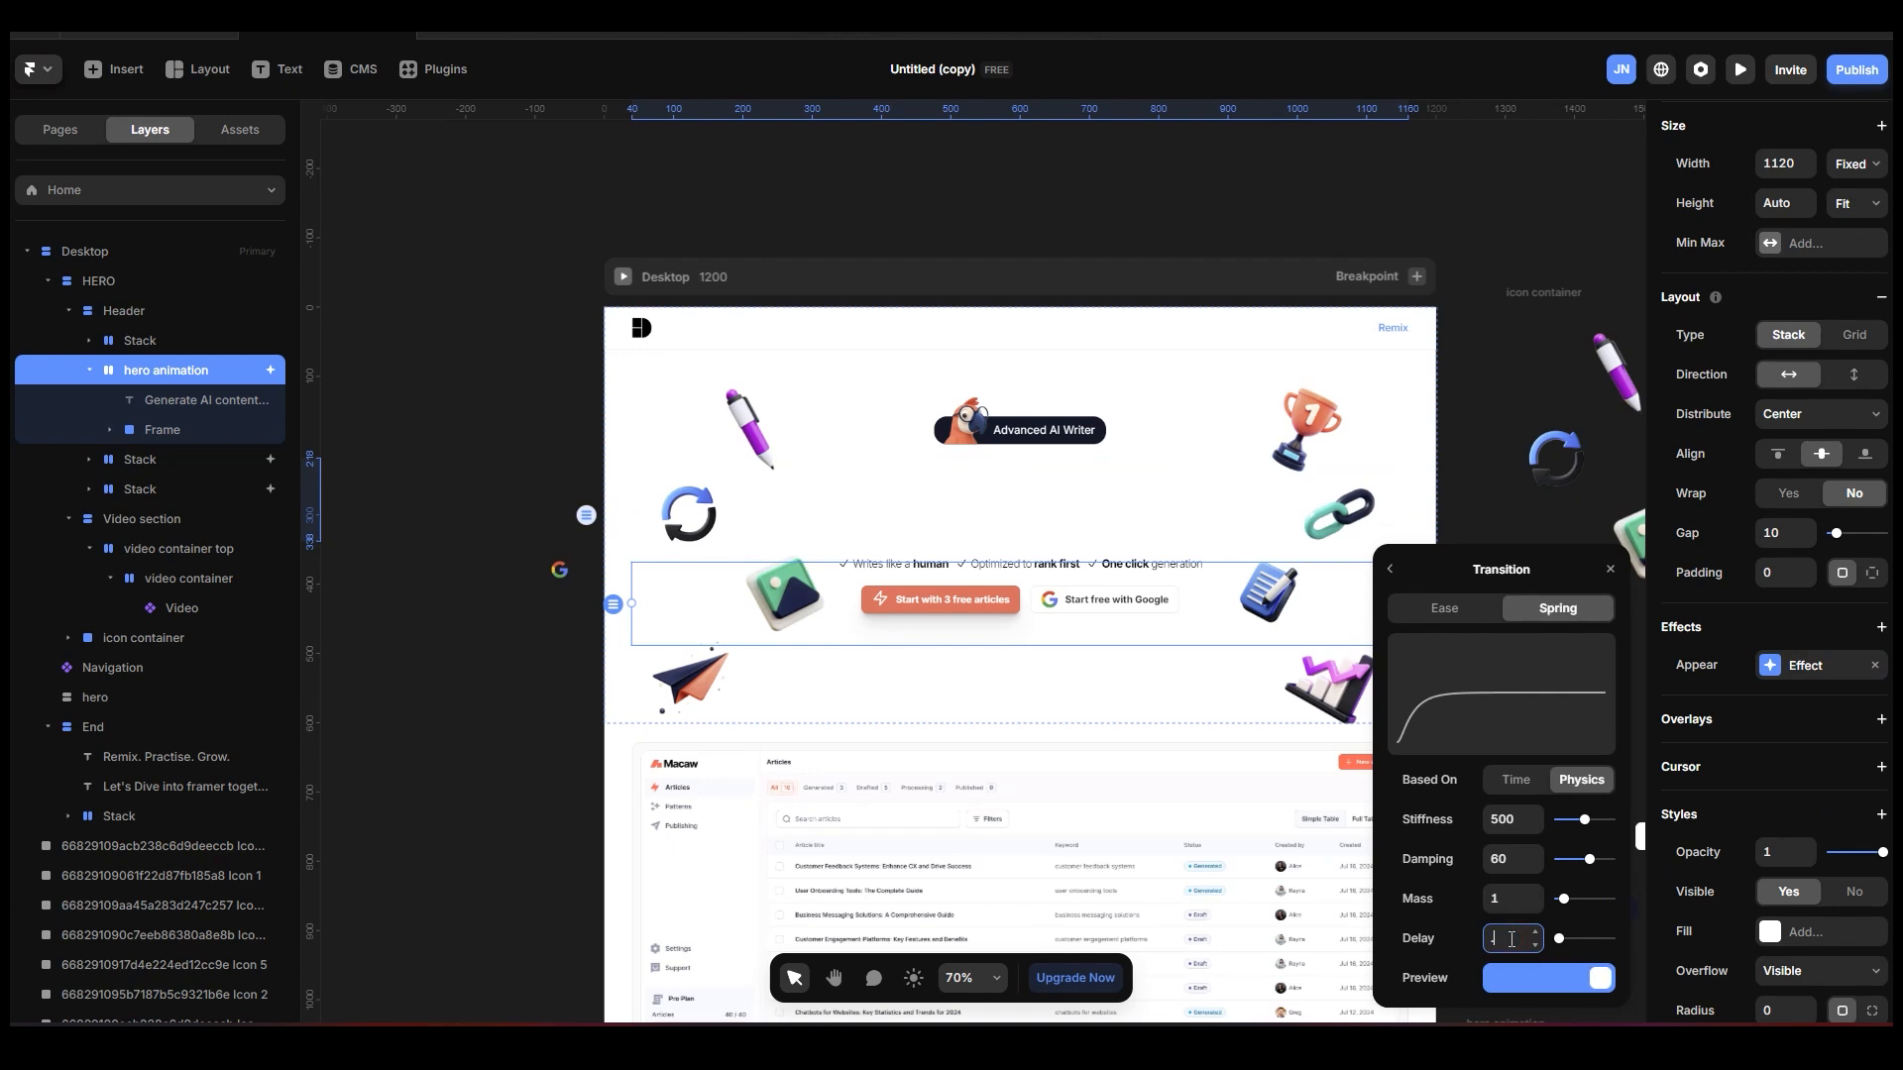
{"action": "key", "text": "Return"}
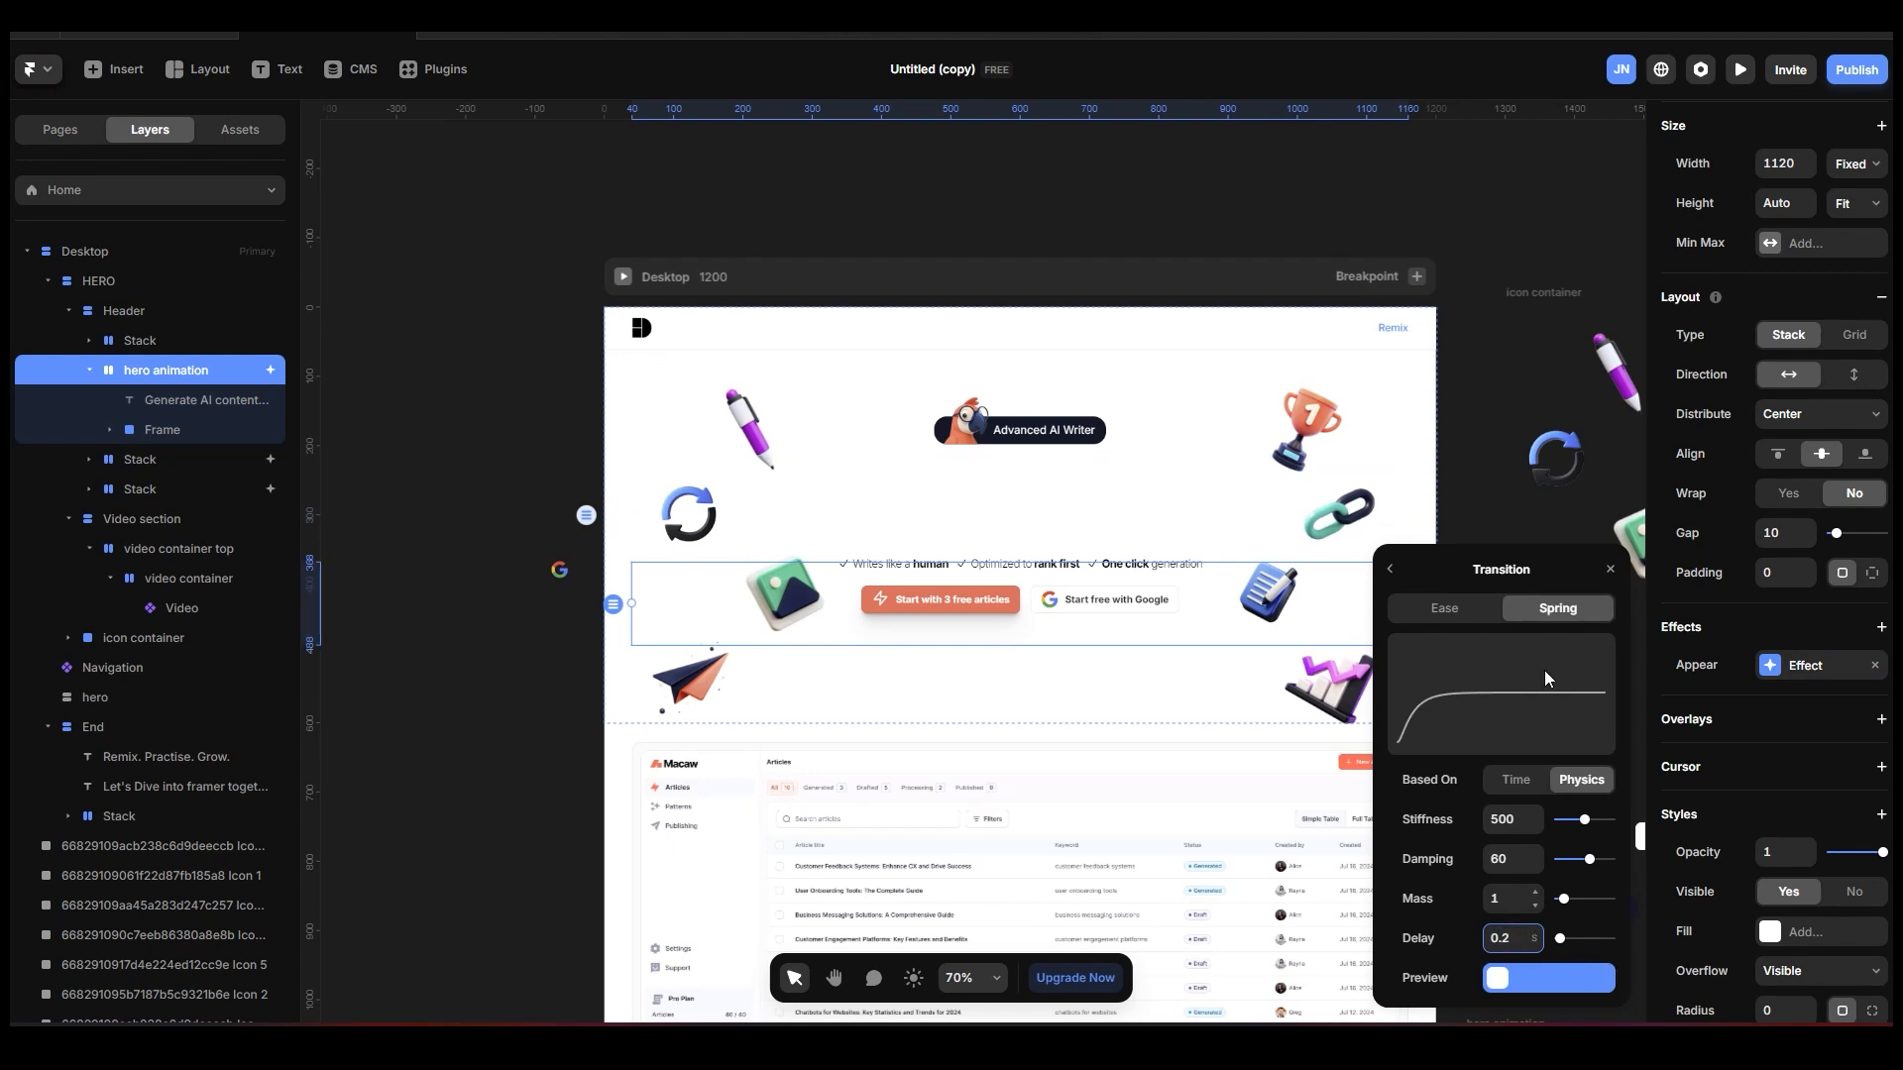
Preview the page, reload it to check the headline's delayed entrance, and return to the canvas.
{"action": "left_click", "coordinate": [623, 276]}
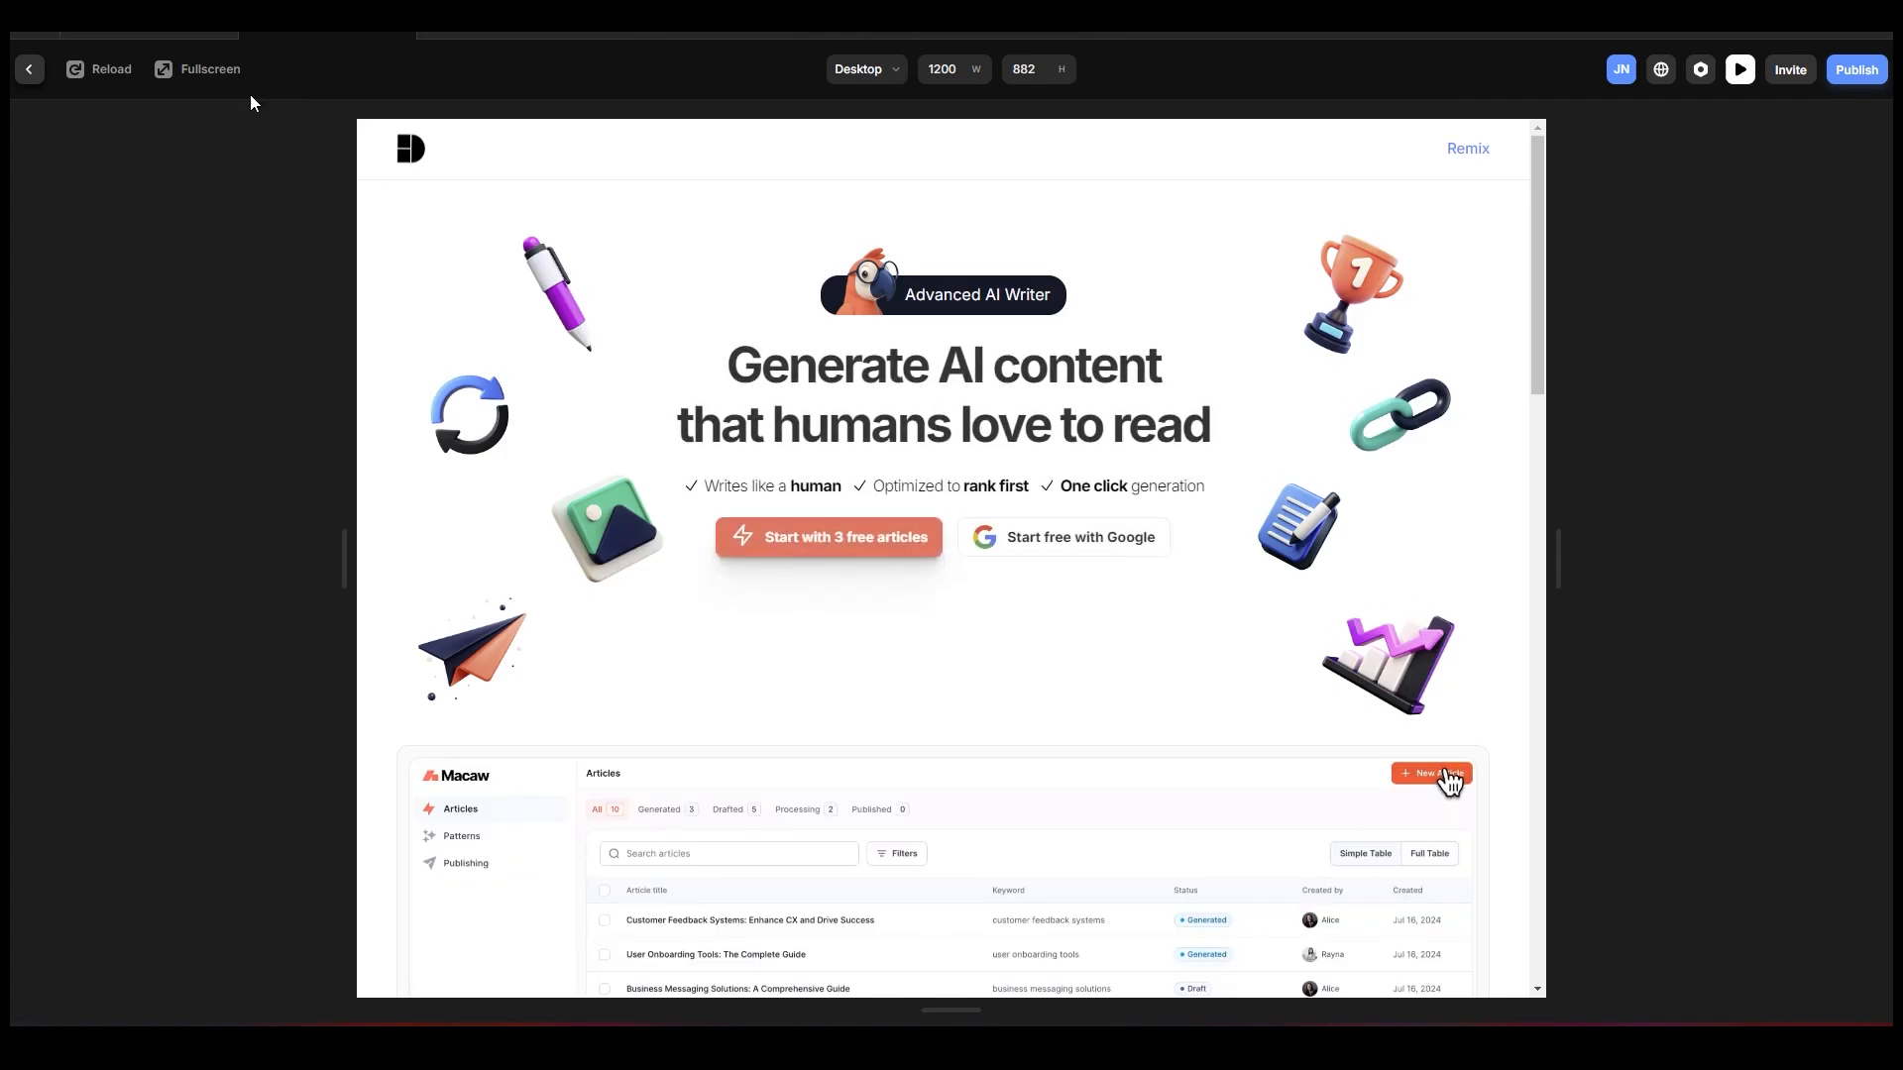
{"action": "left_click", "coordinate": [121, 75]}
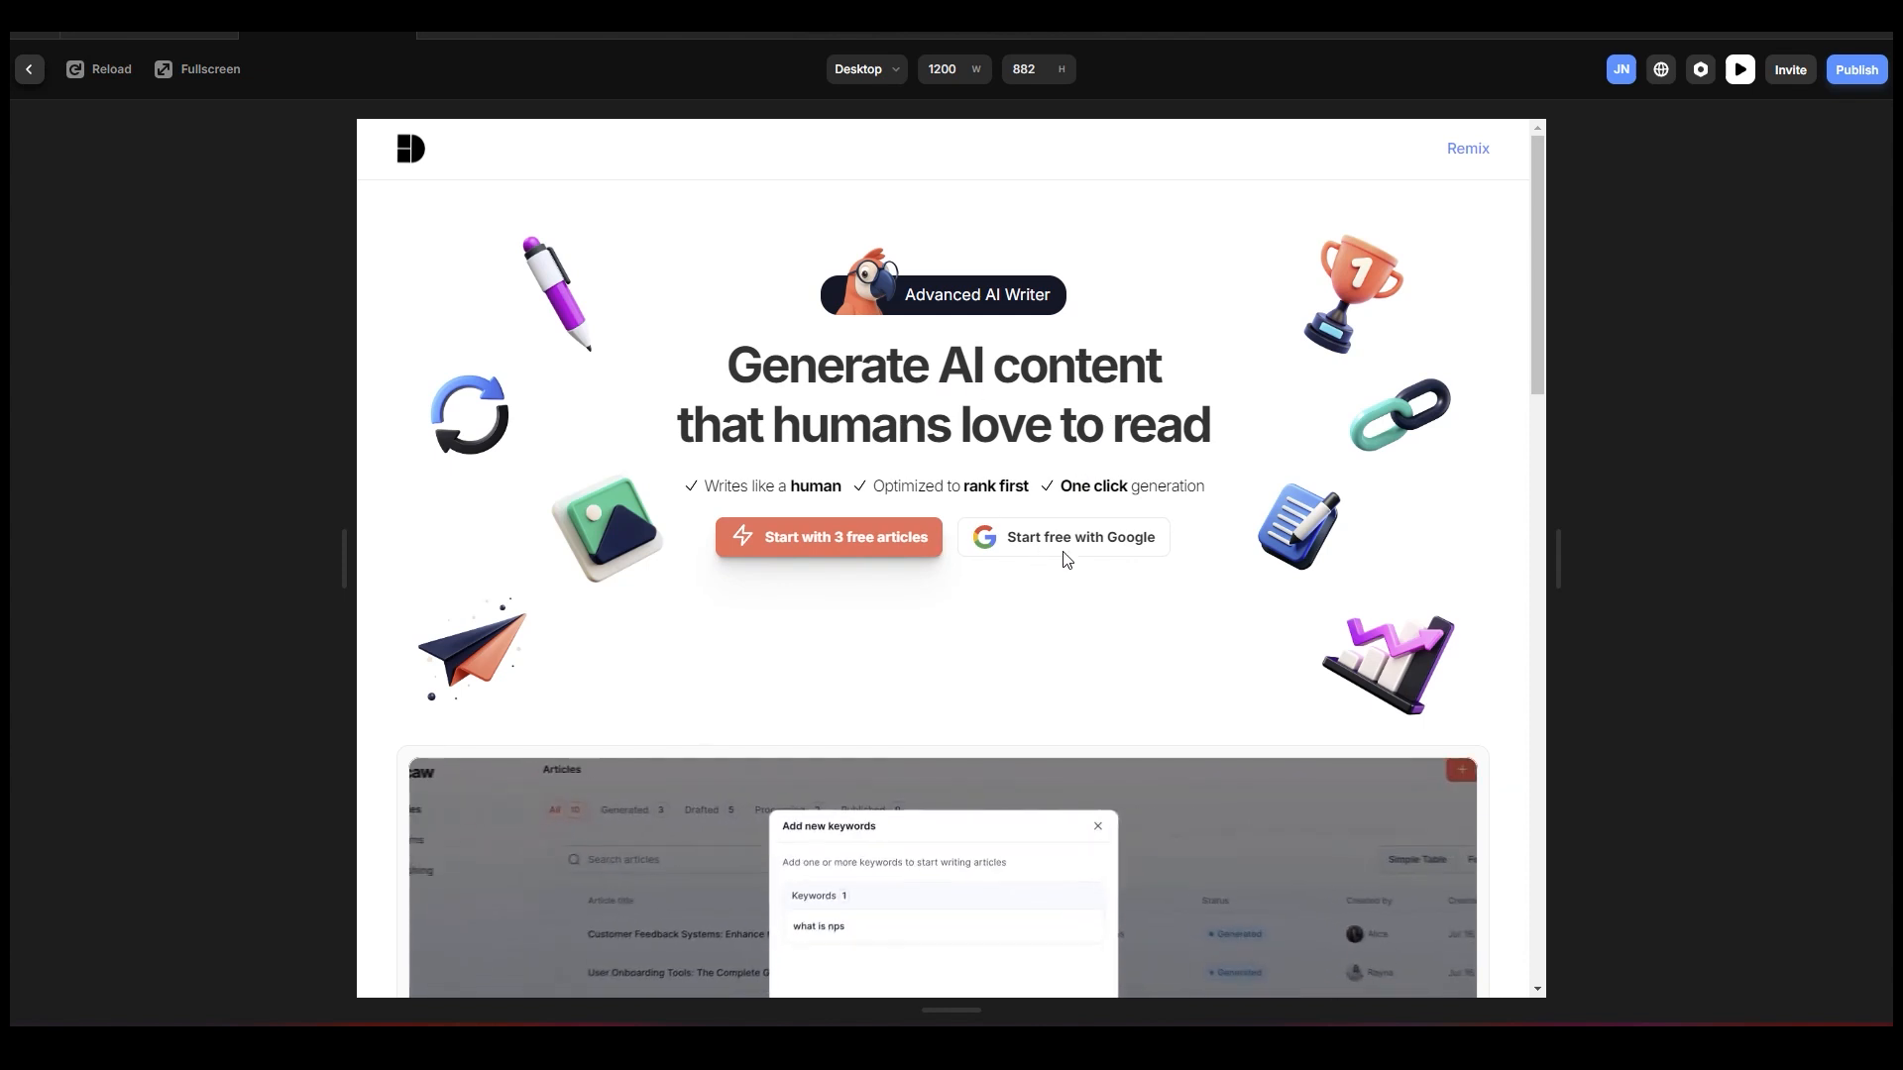
{"action": "left_click", "coordinate": [36, 72]}
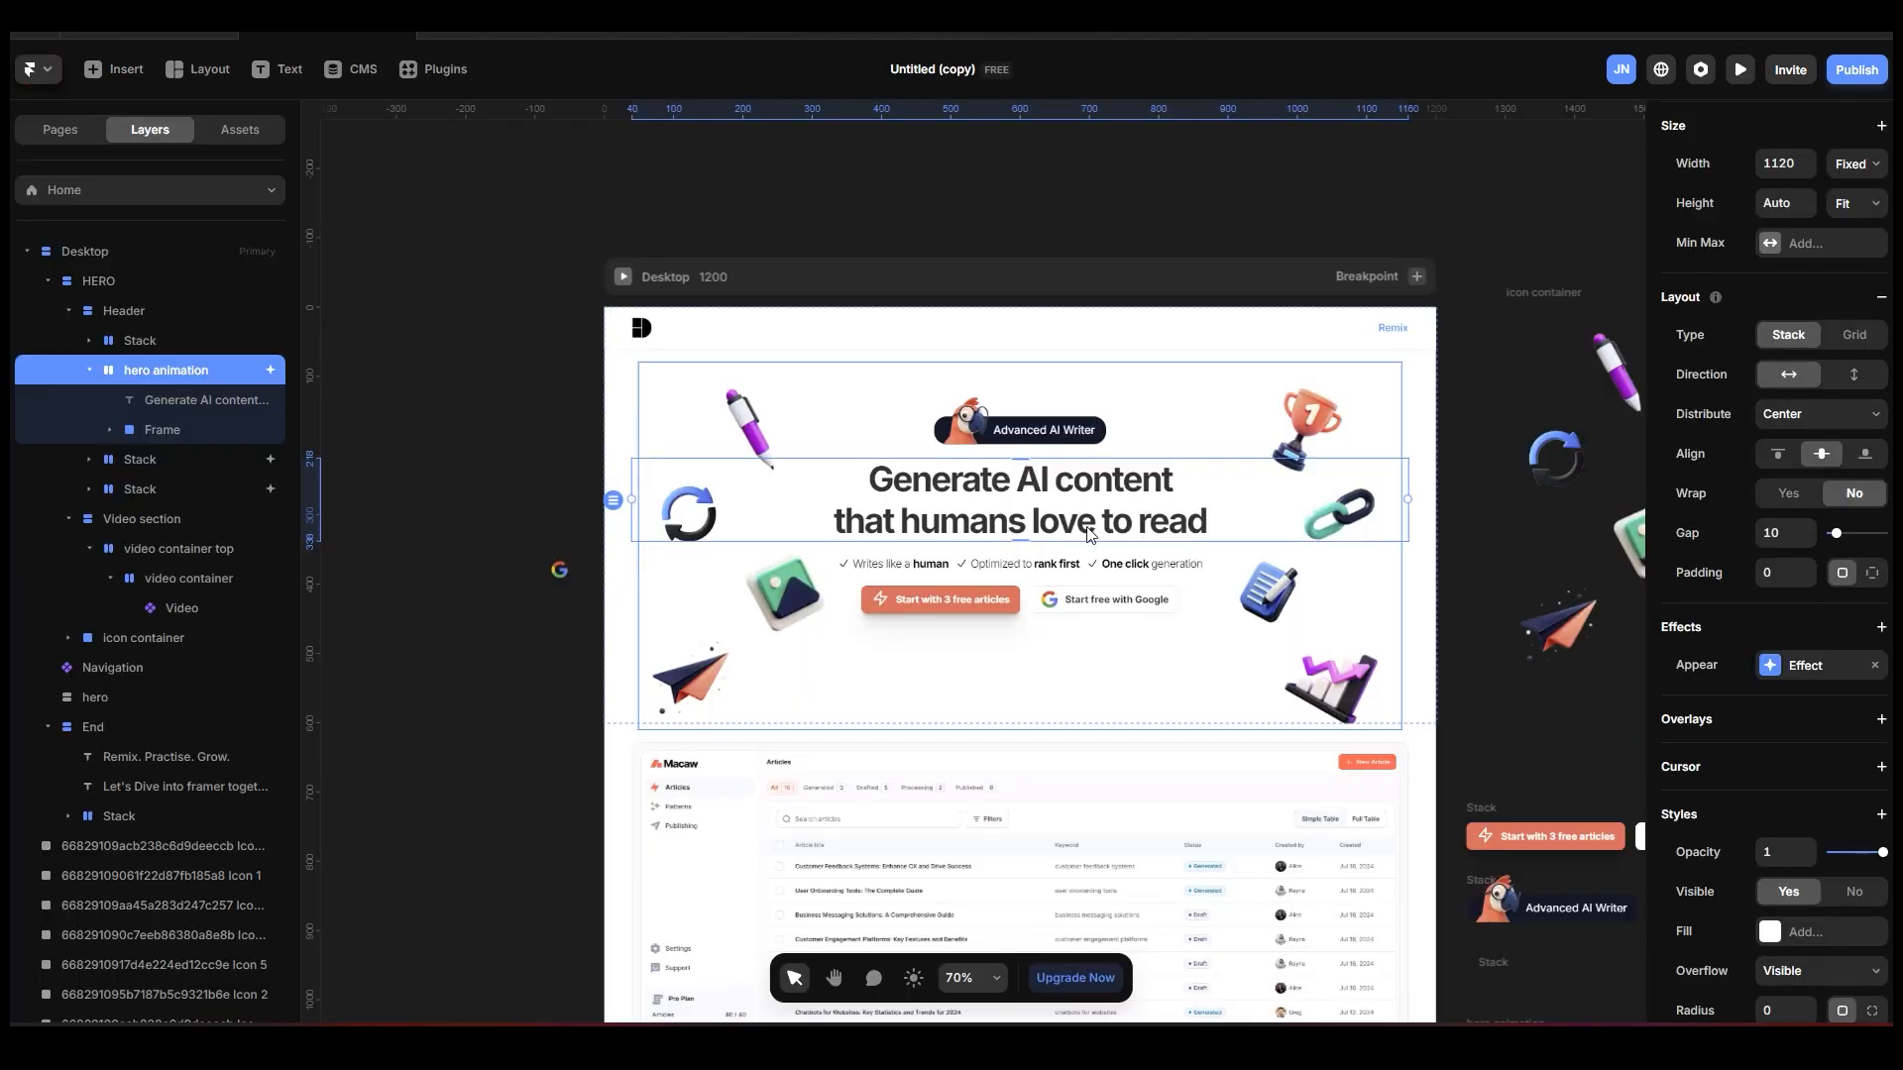
Compare the Spring transition and delay settings of the hero animation stack, the checklist stack and the button stack.
{"action": "left_click", "coordinate": [1808, 665]}
{"action": "left_click", "coordinate": [1523, 803]}
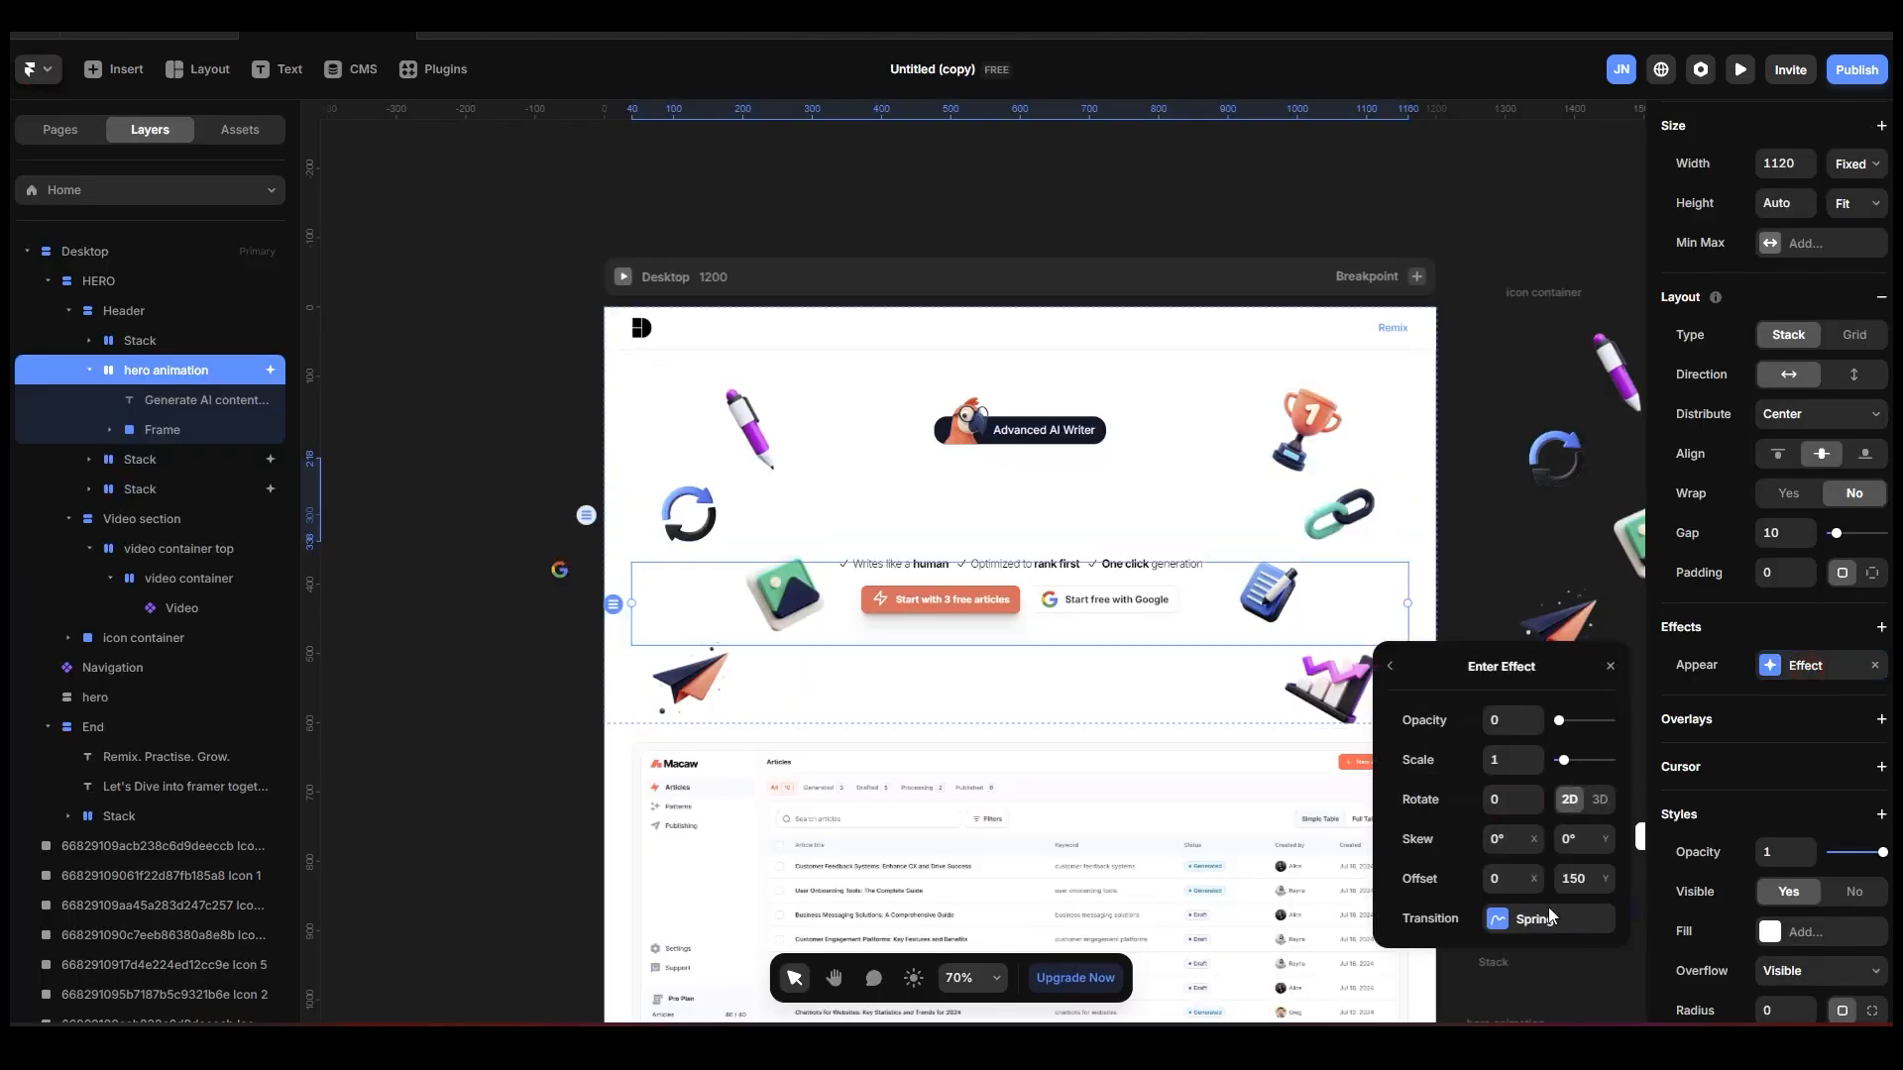
{"action": "left_click", "coordinate": [1587, 924]}
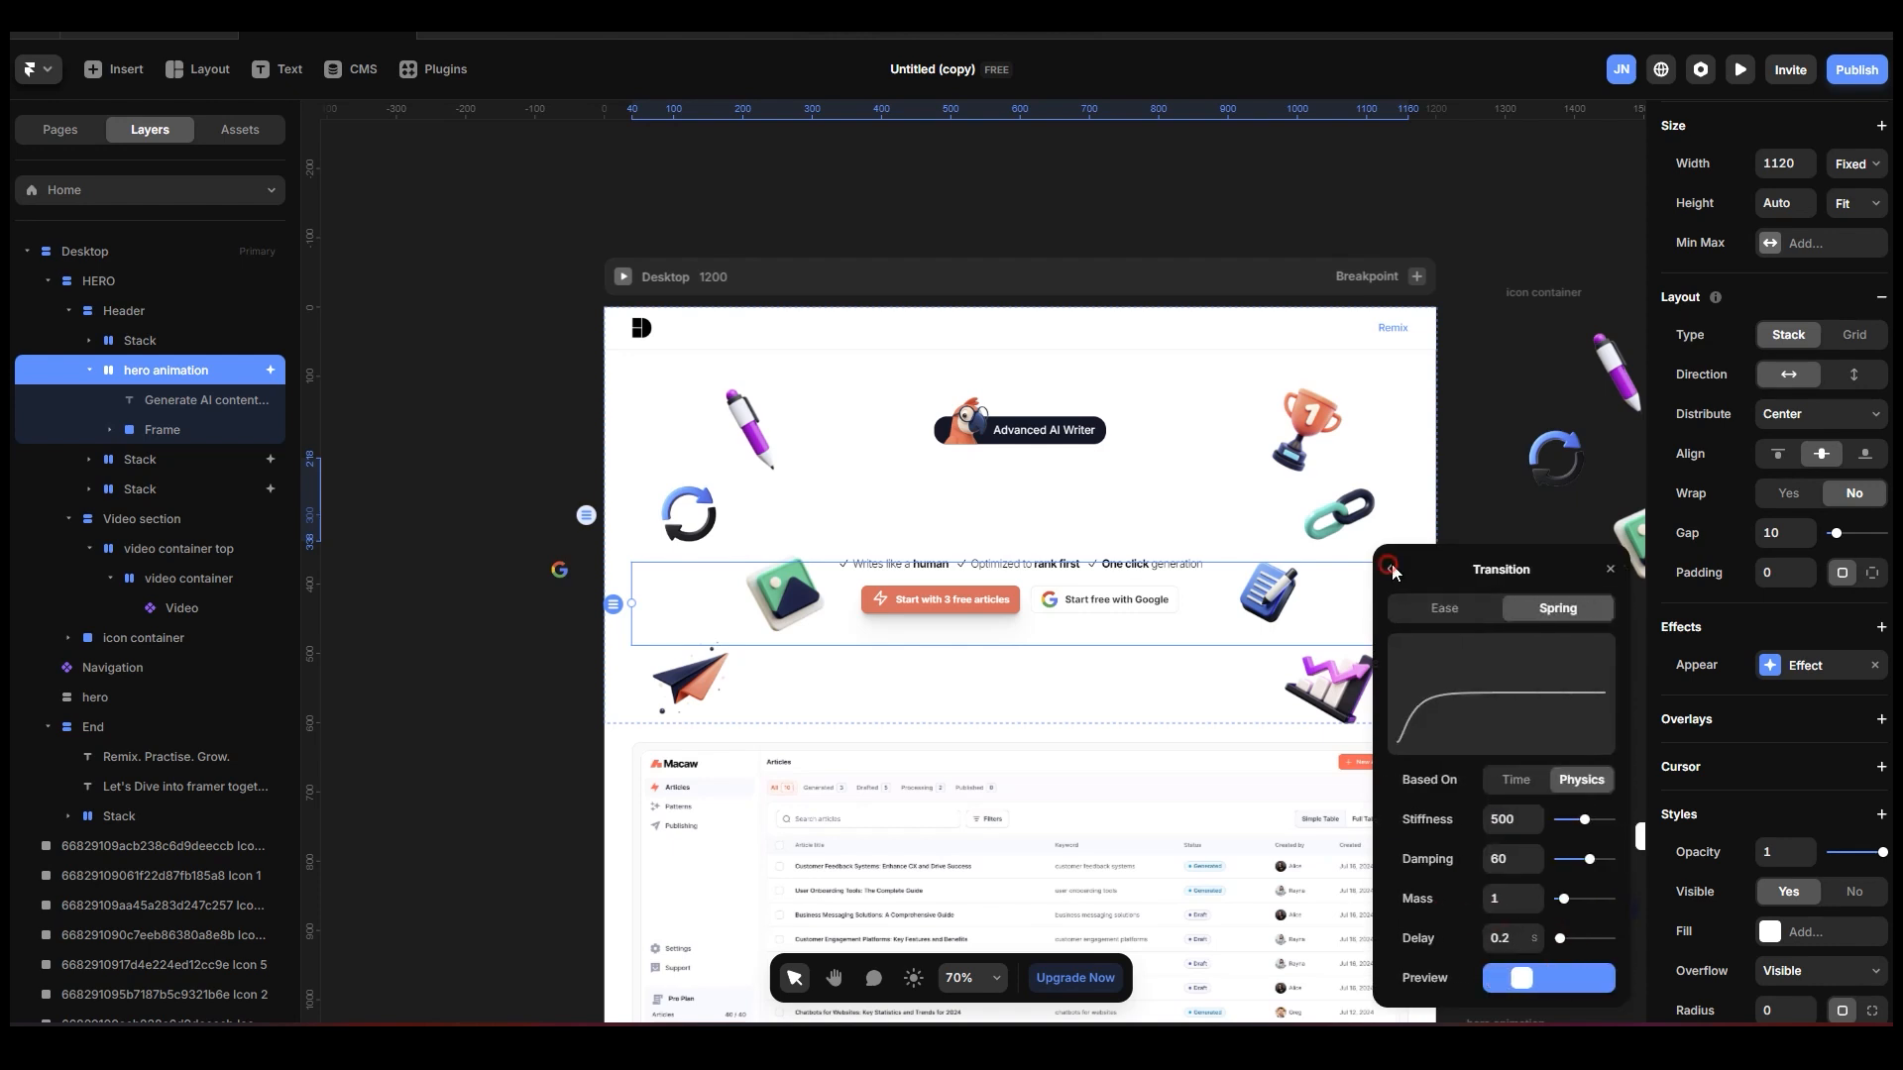
{"action": "left_click", "coordinate": [1390, 569]}
{"action": "left_click", "coordinate": [175, 458]}
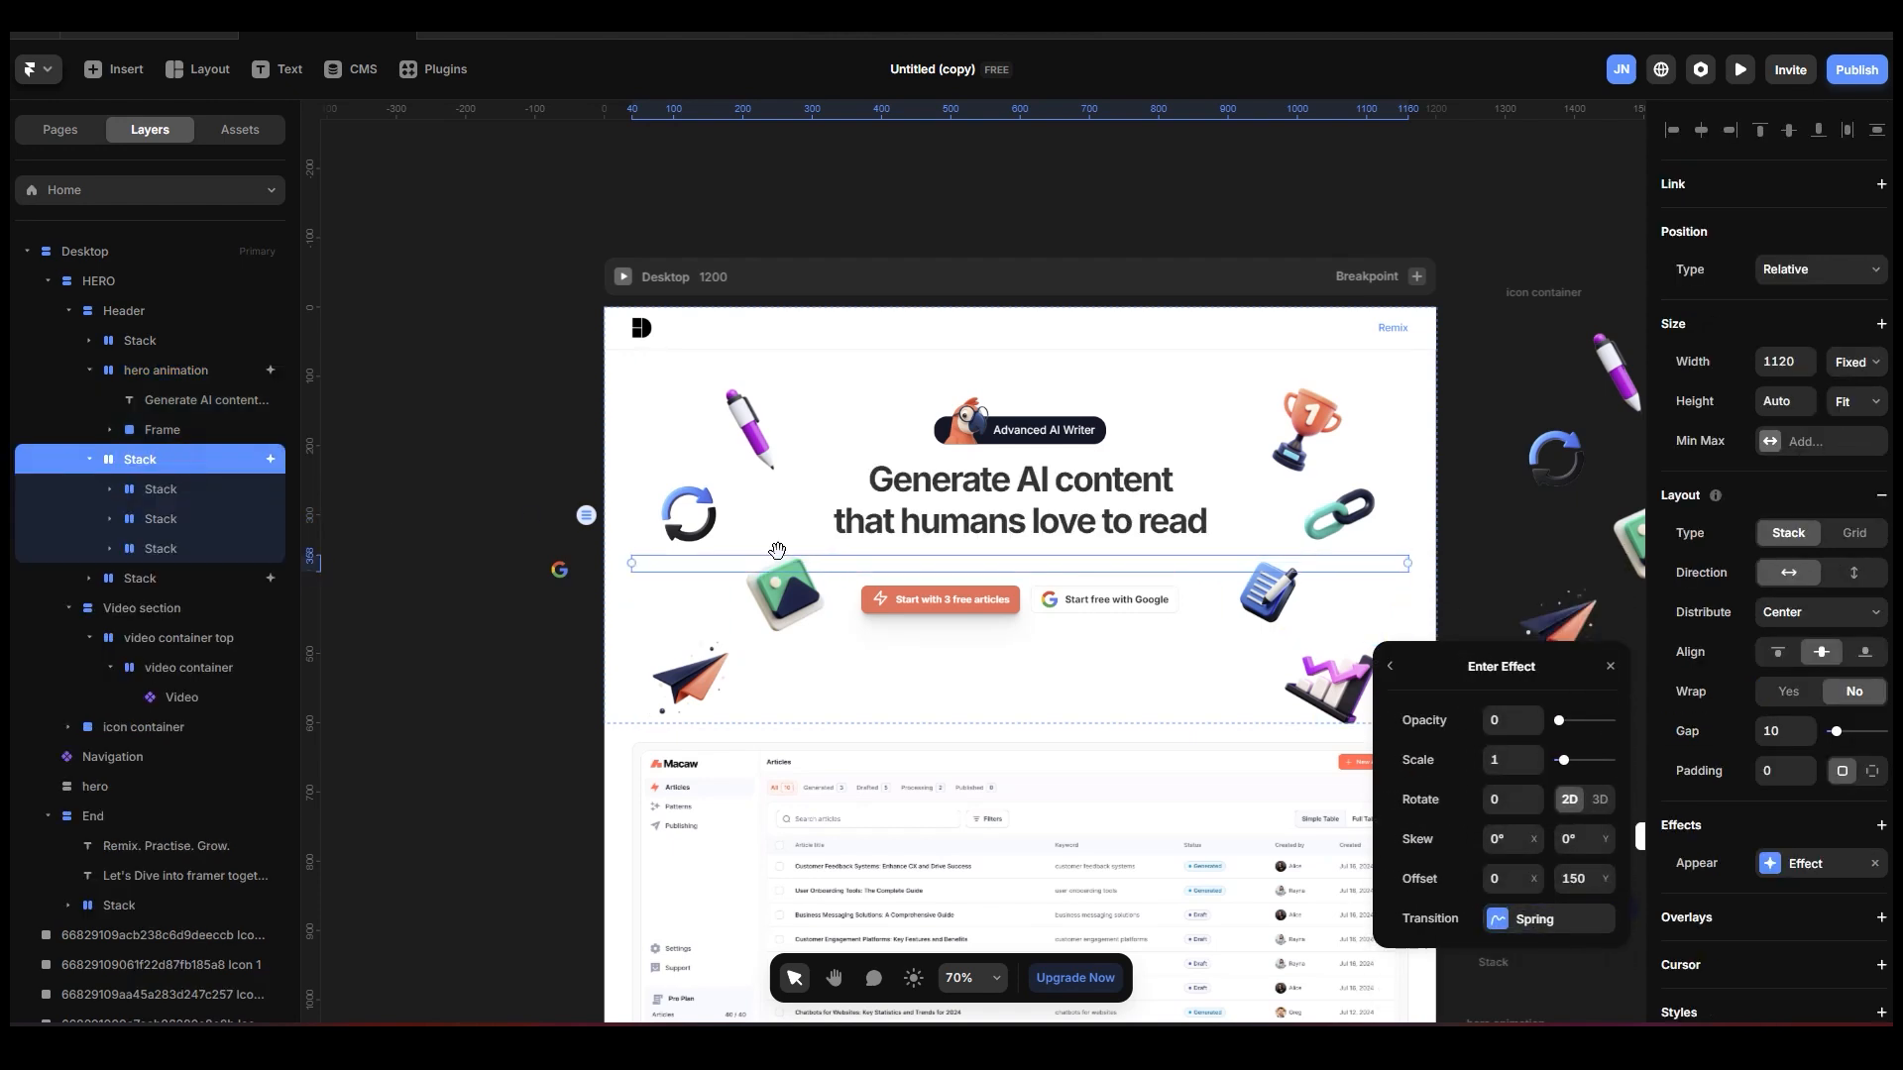
{"action": "left_click", "coordinate": [1566, 922]}
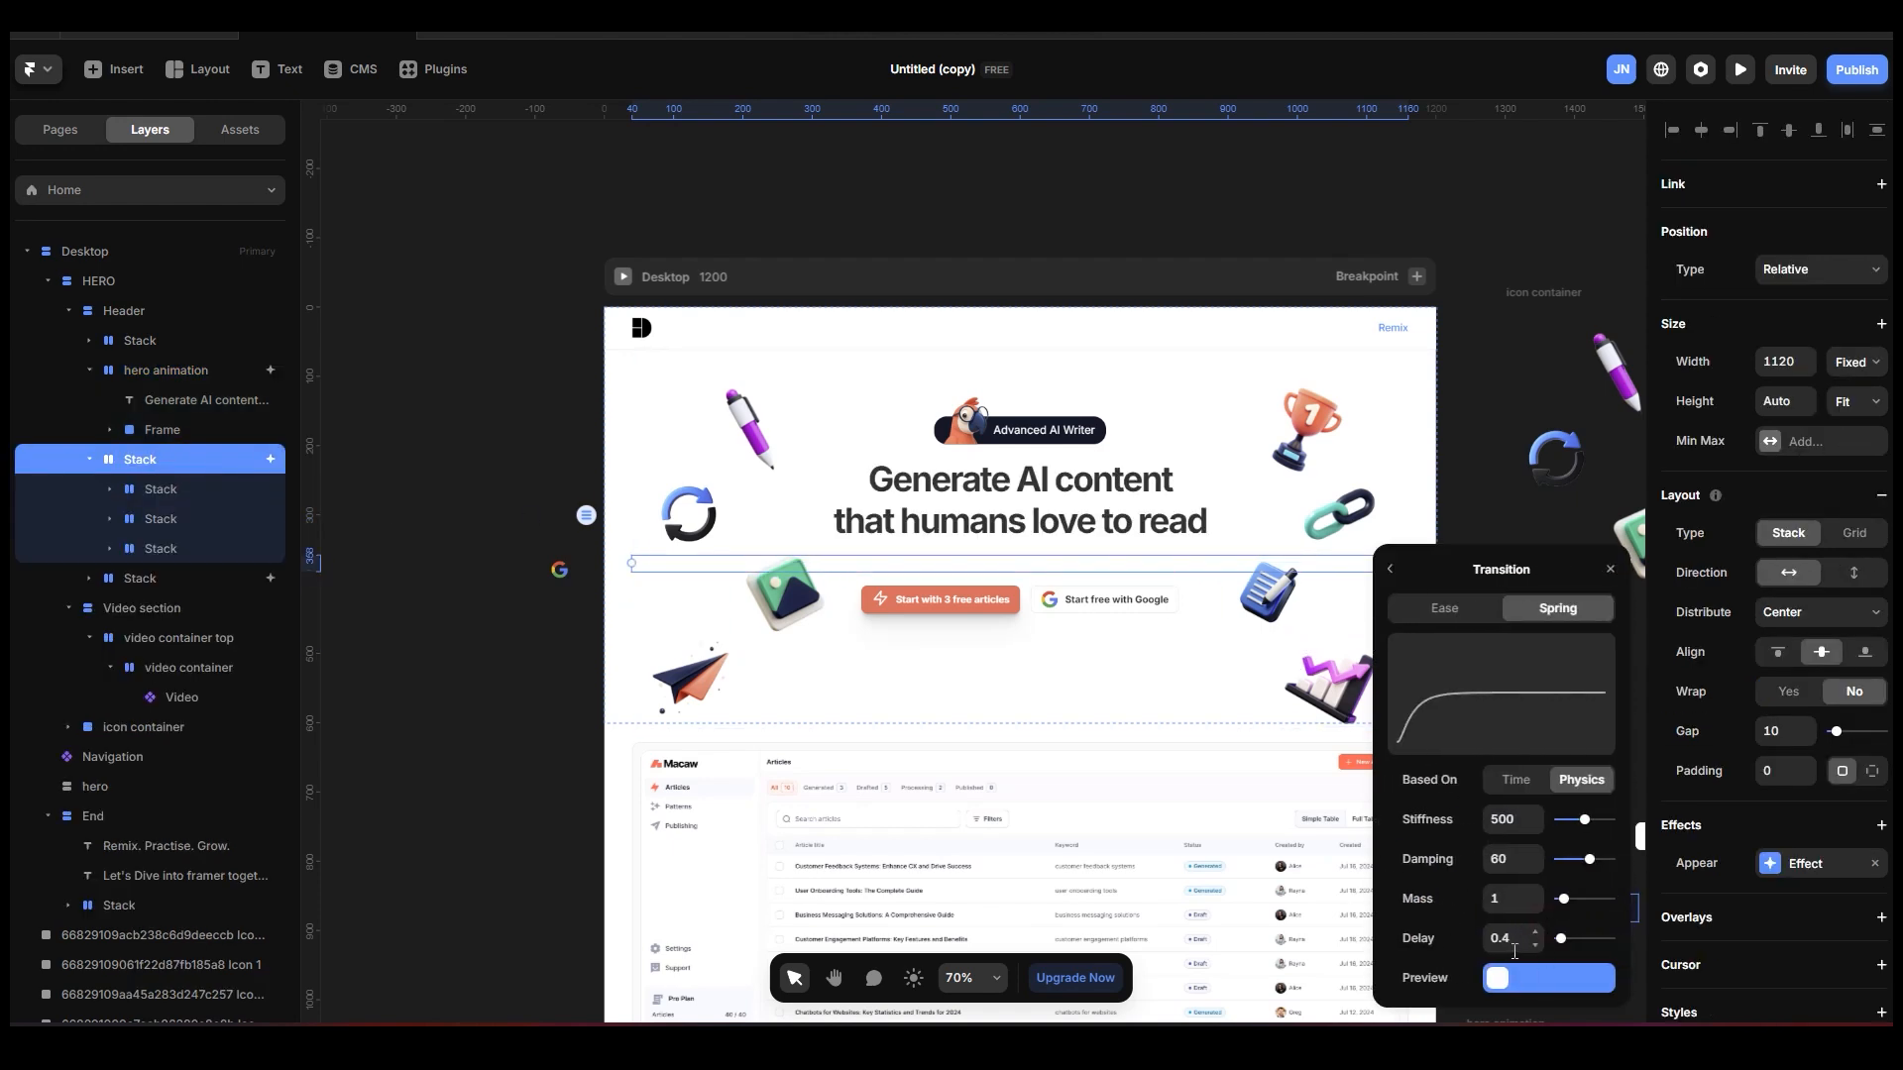
{"action": "left_click", "coordinate": [146, 581]}
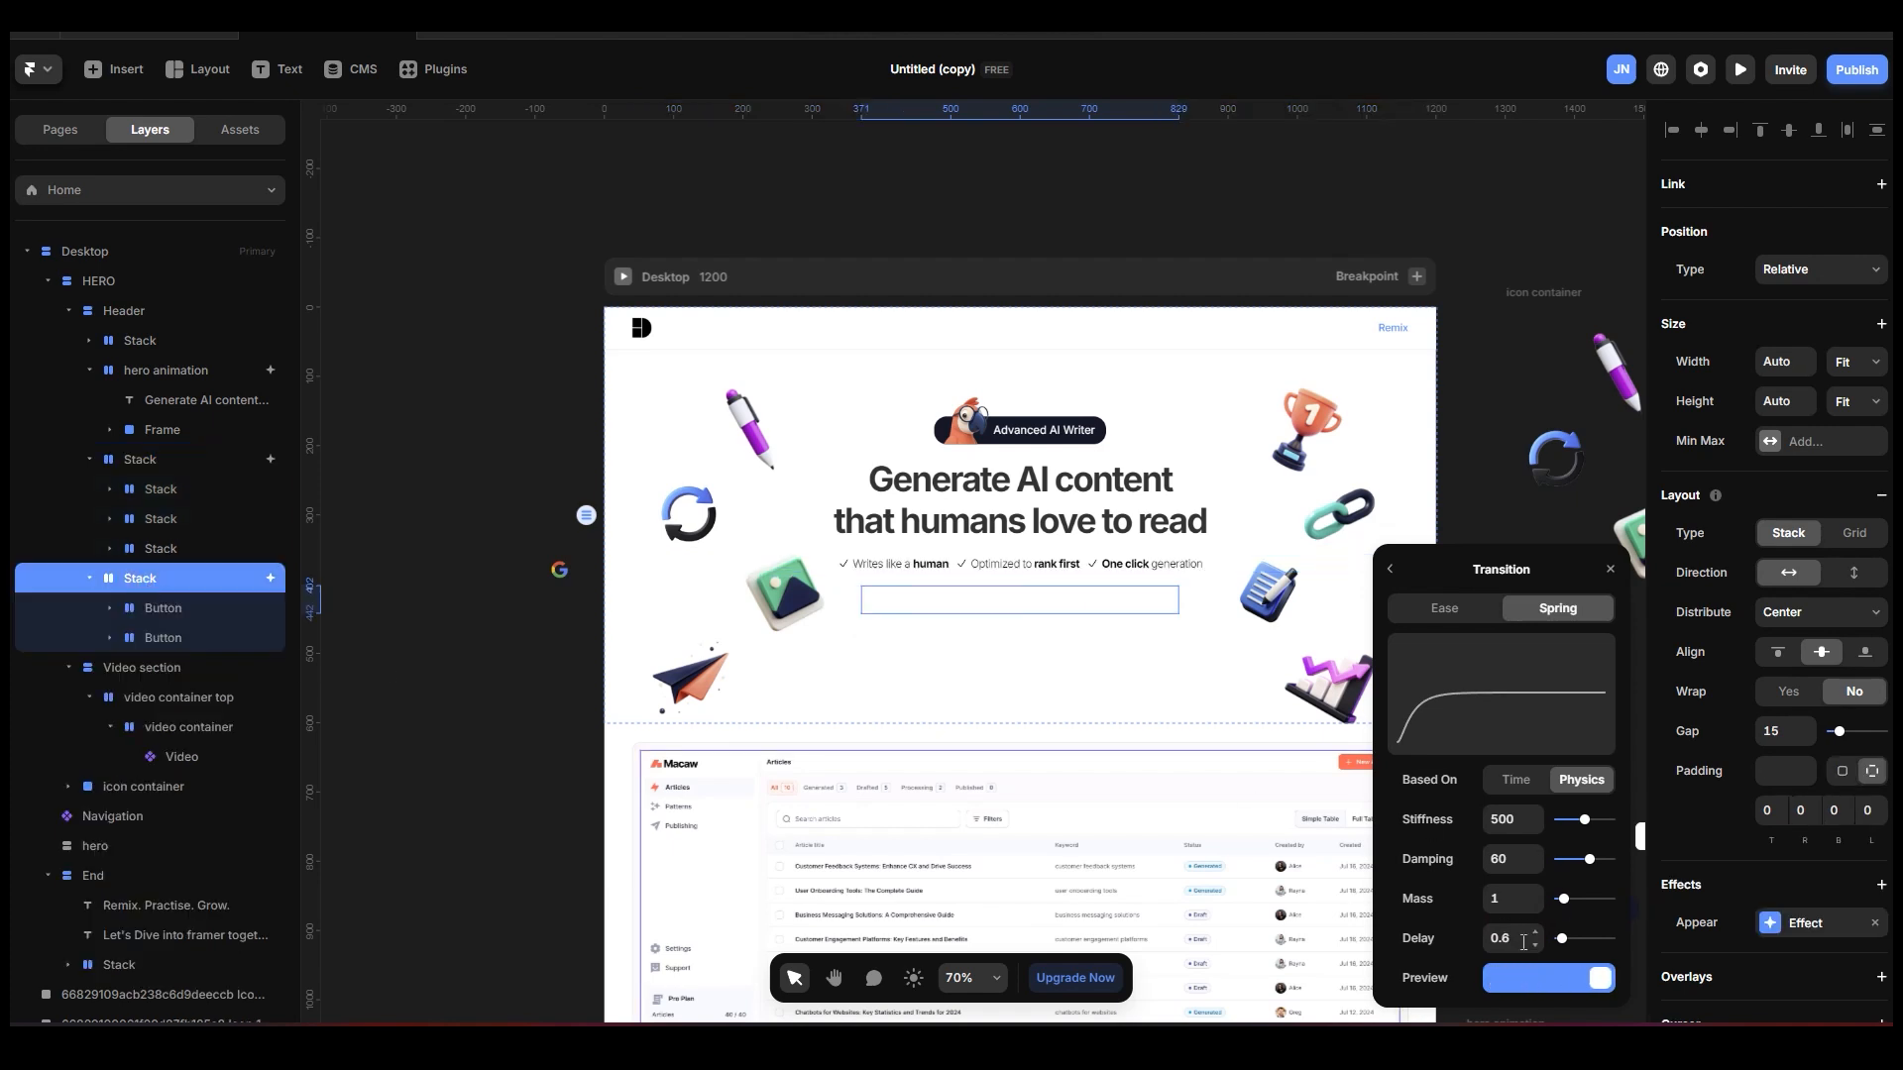
Preview the Desktop page fullscreen, check the staggered hero entrance and the video section, and leave fullscreen.
{"action": "left_click", "coordinate": [532, 272]}
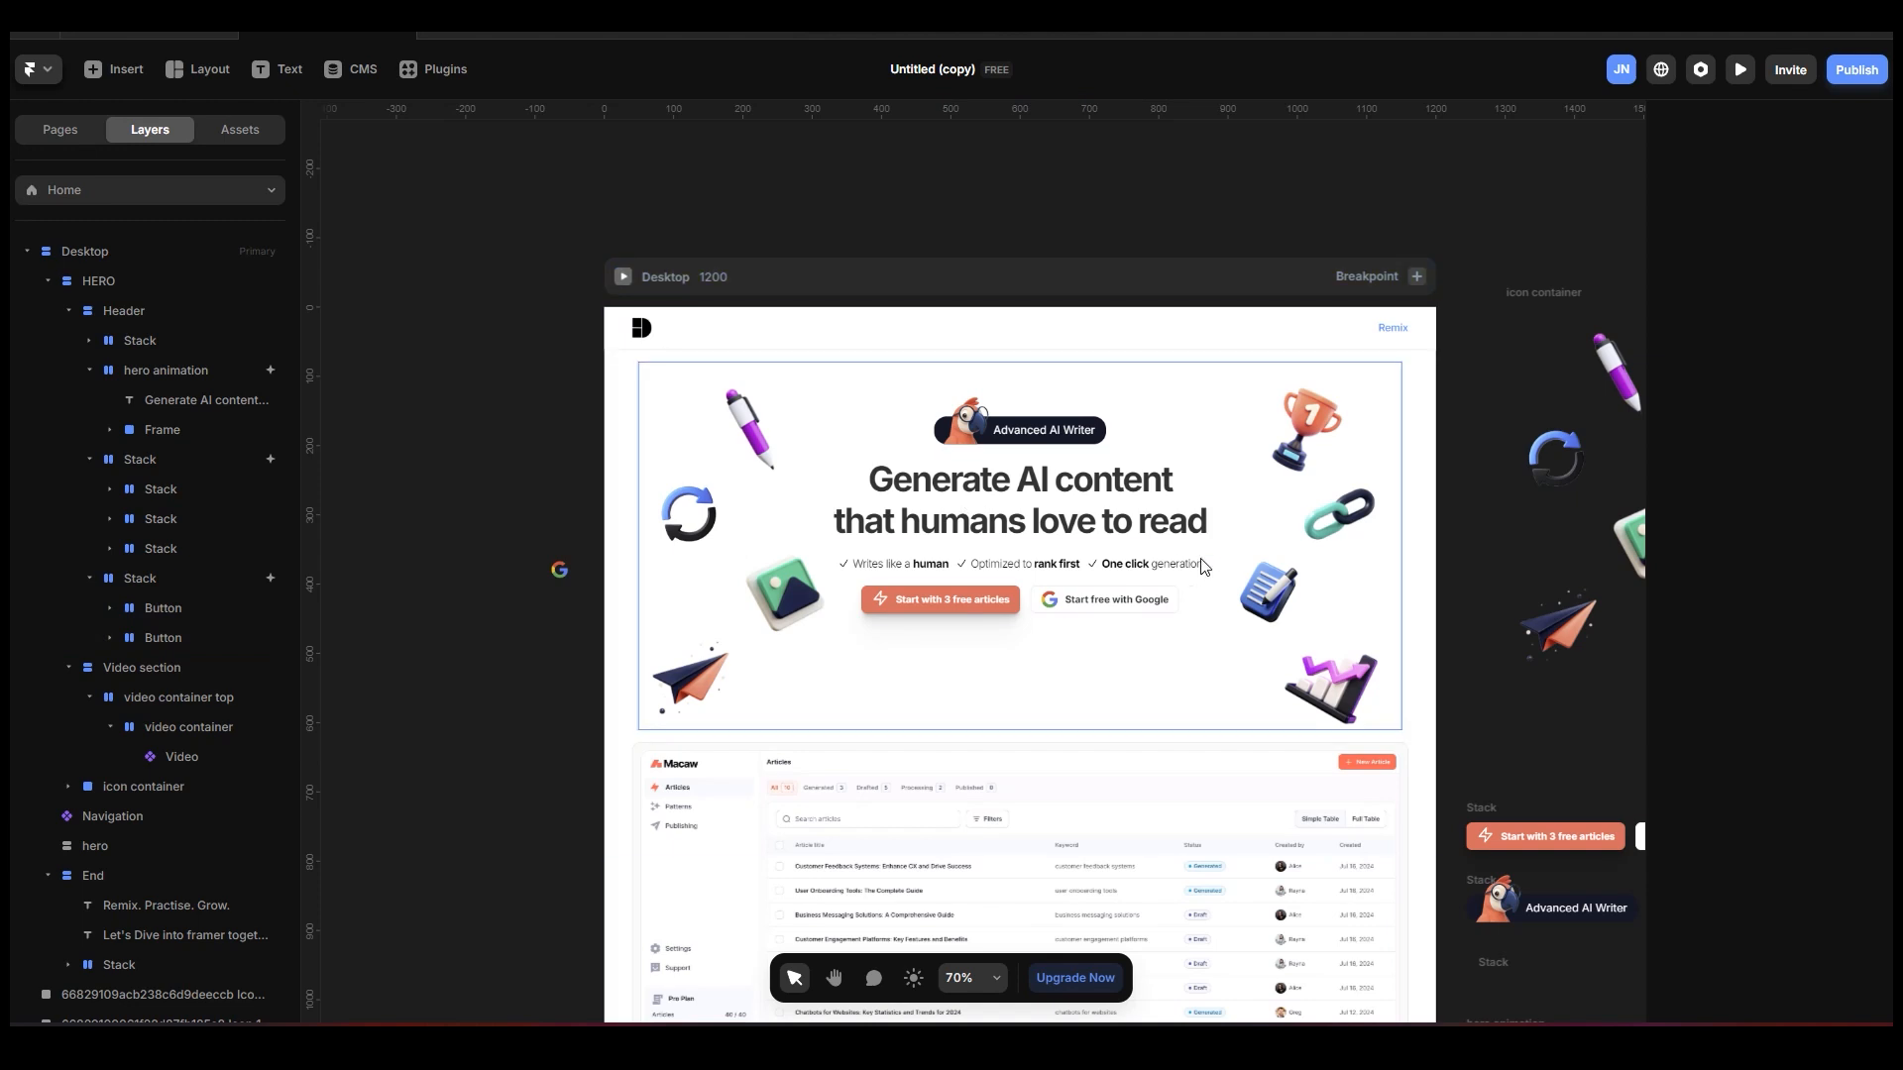
{"action": "scroll", "coordinate": [1051, 535], "scroll_direction": "down", "scroll_amount": 3}
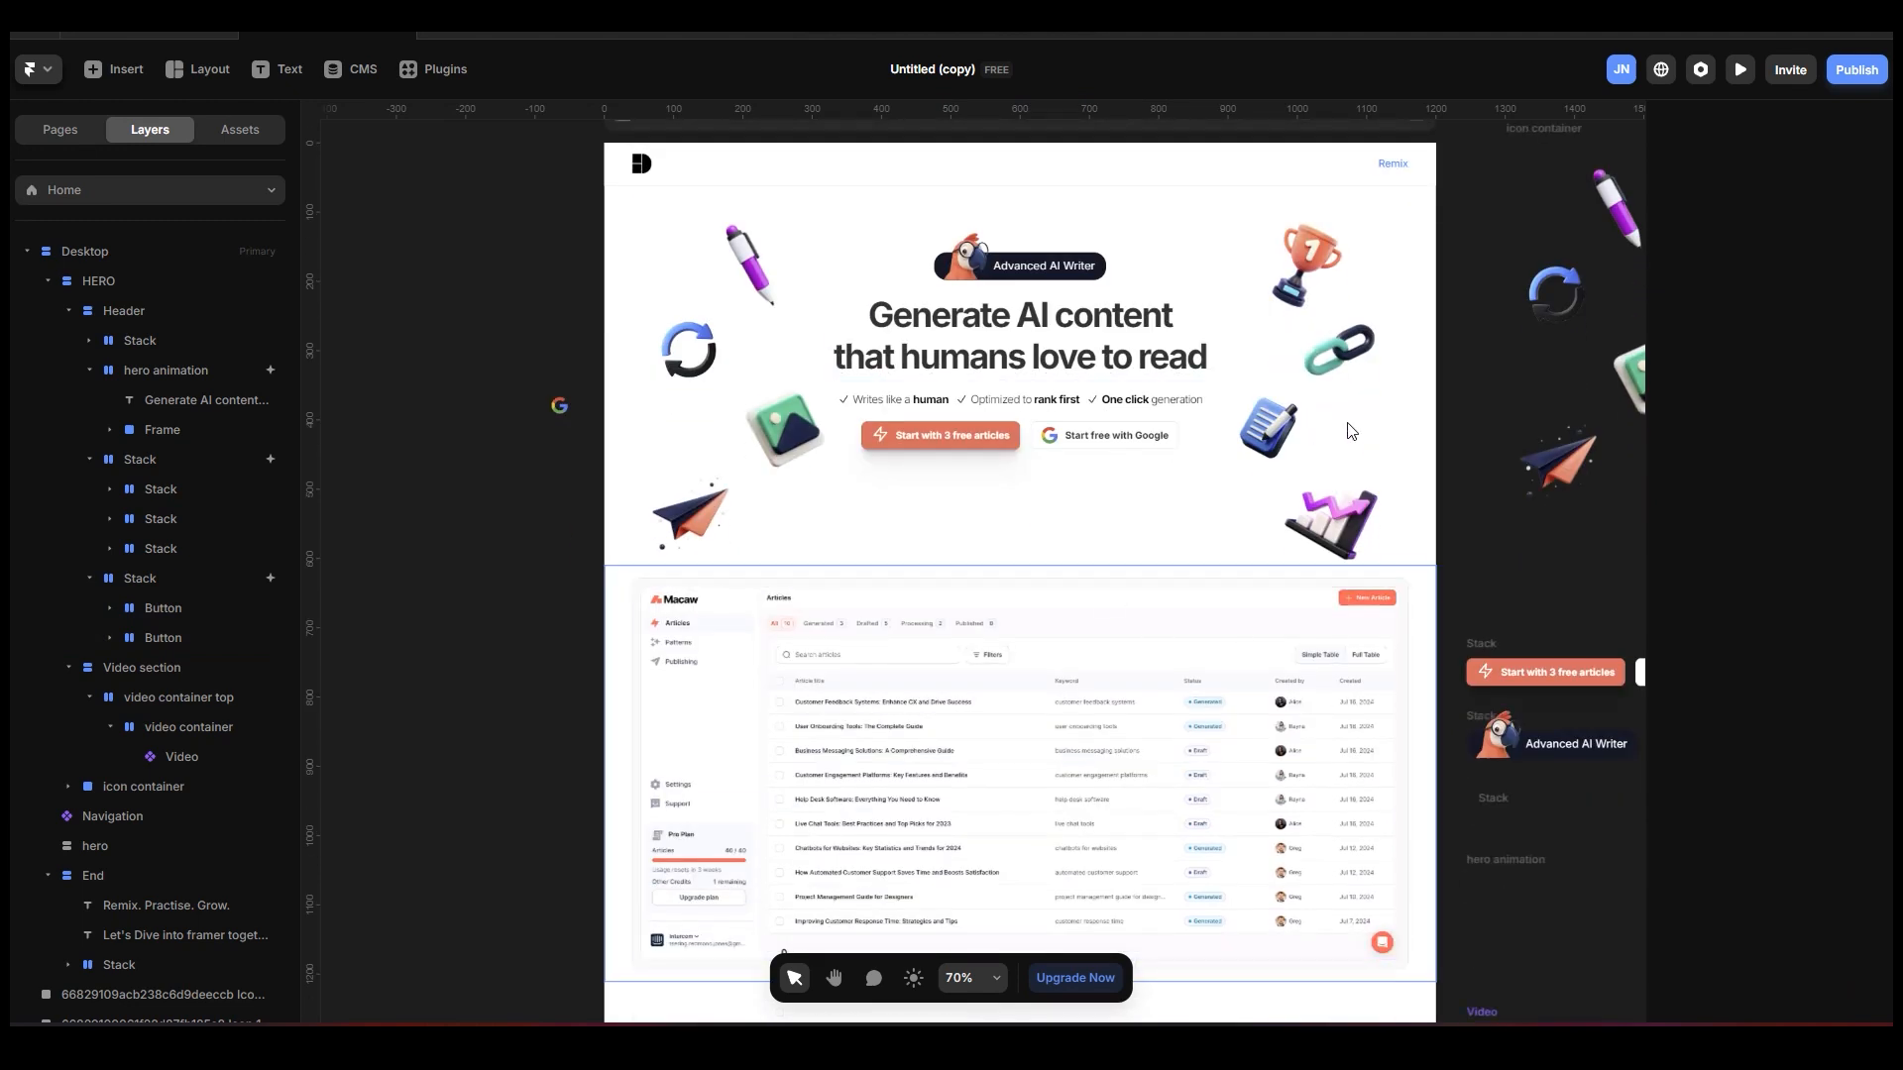
{"action": "scroll", "coordinate": [957, 394], "scroll_direction": "up", "scroll_amount": 2}
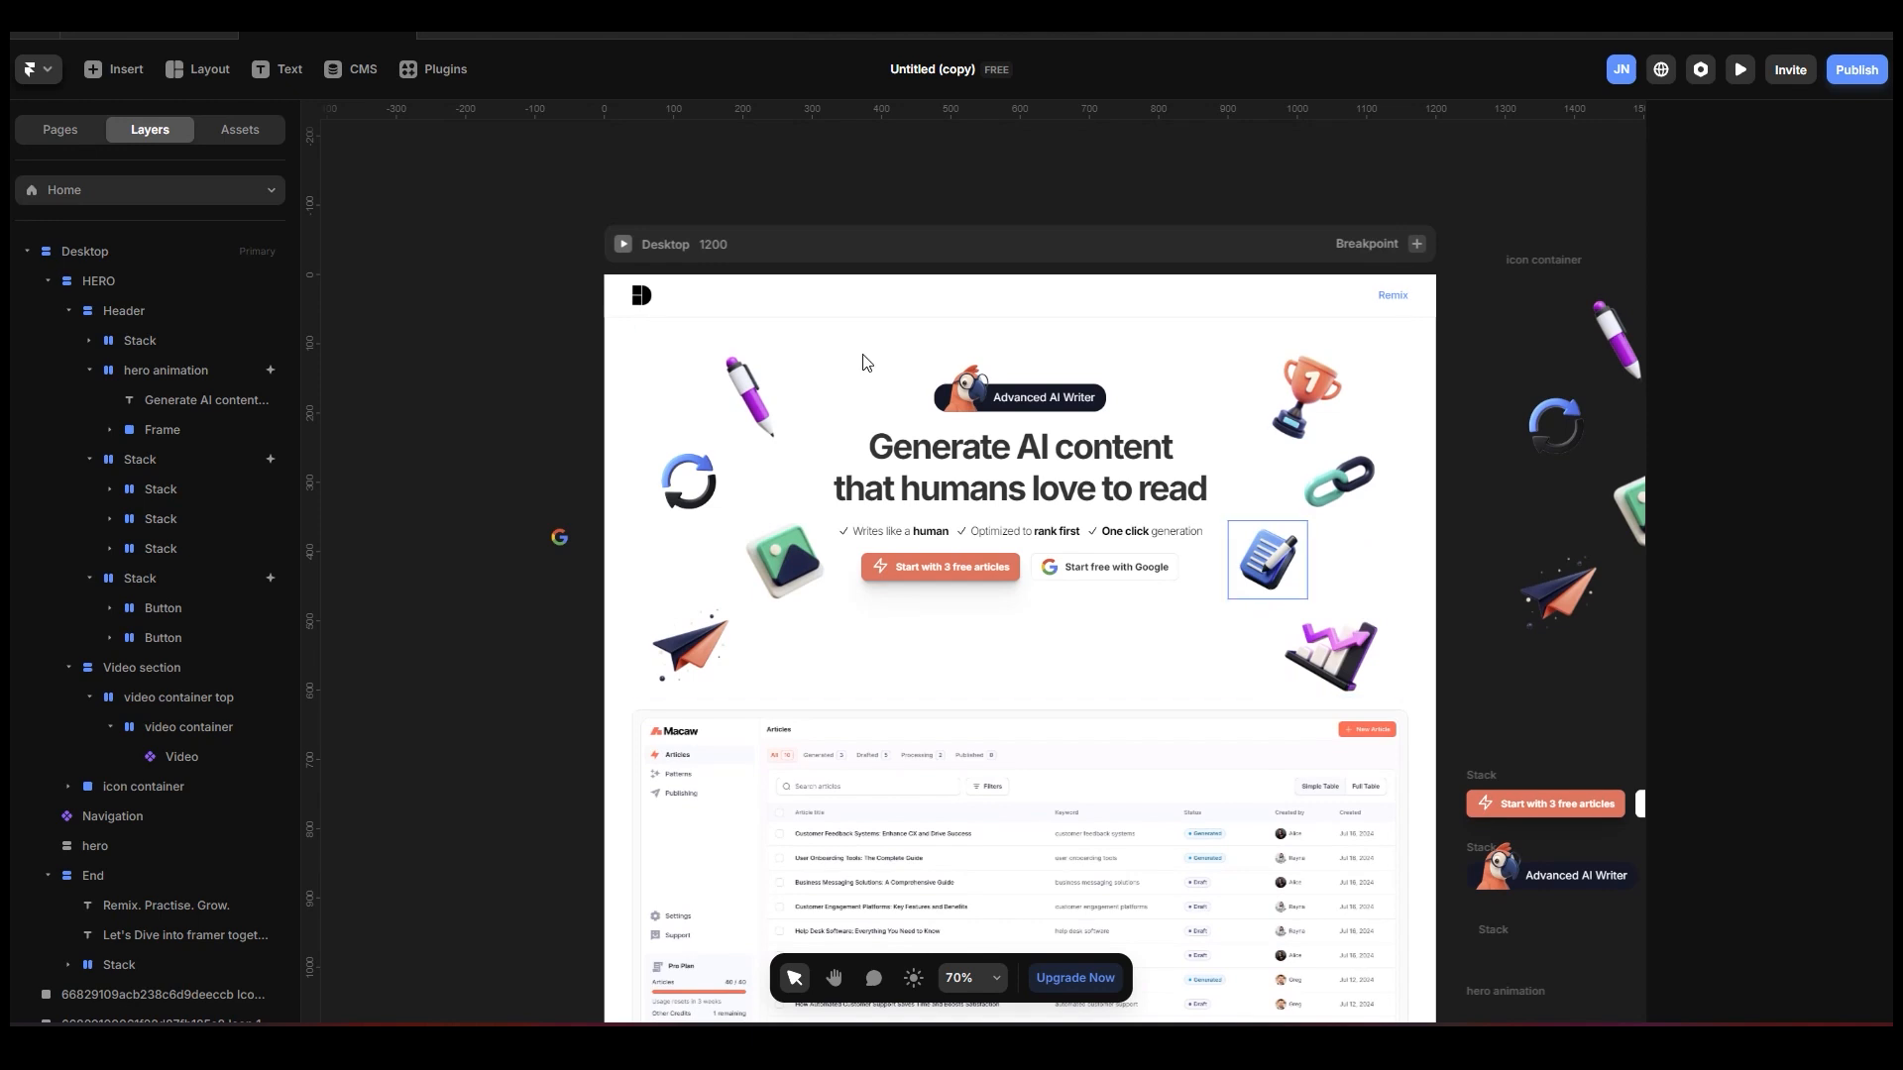
{"action": "left_click", "coordinate": [619, 245]}
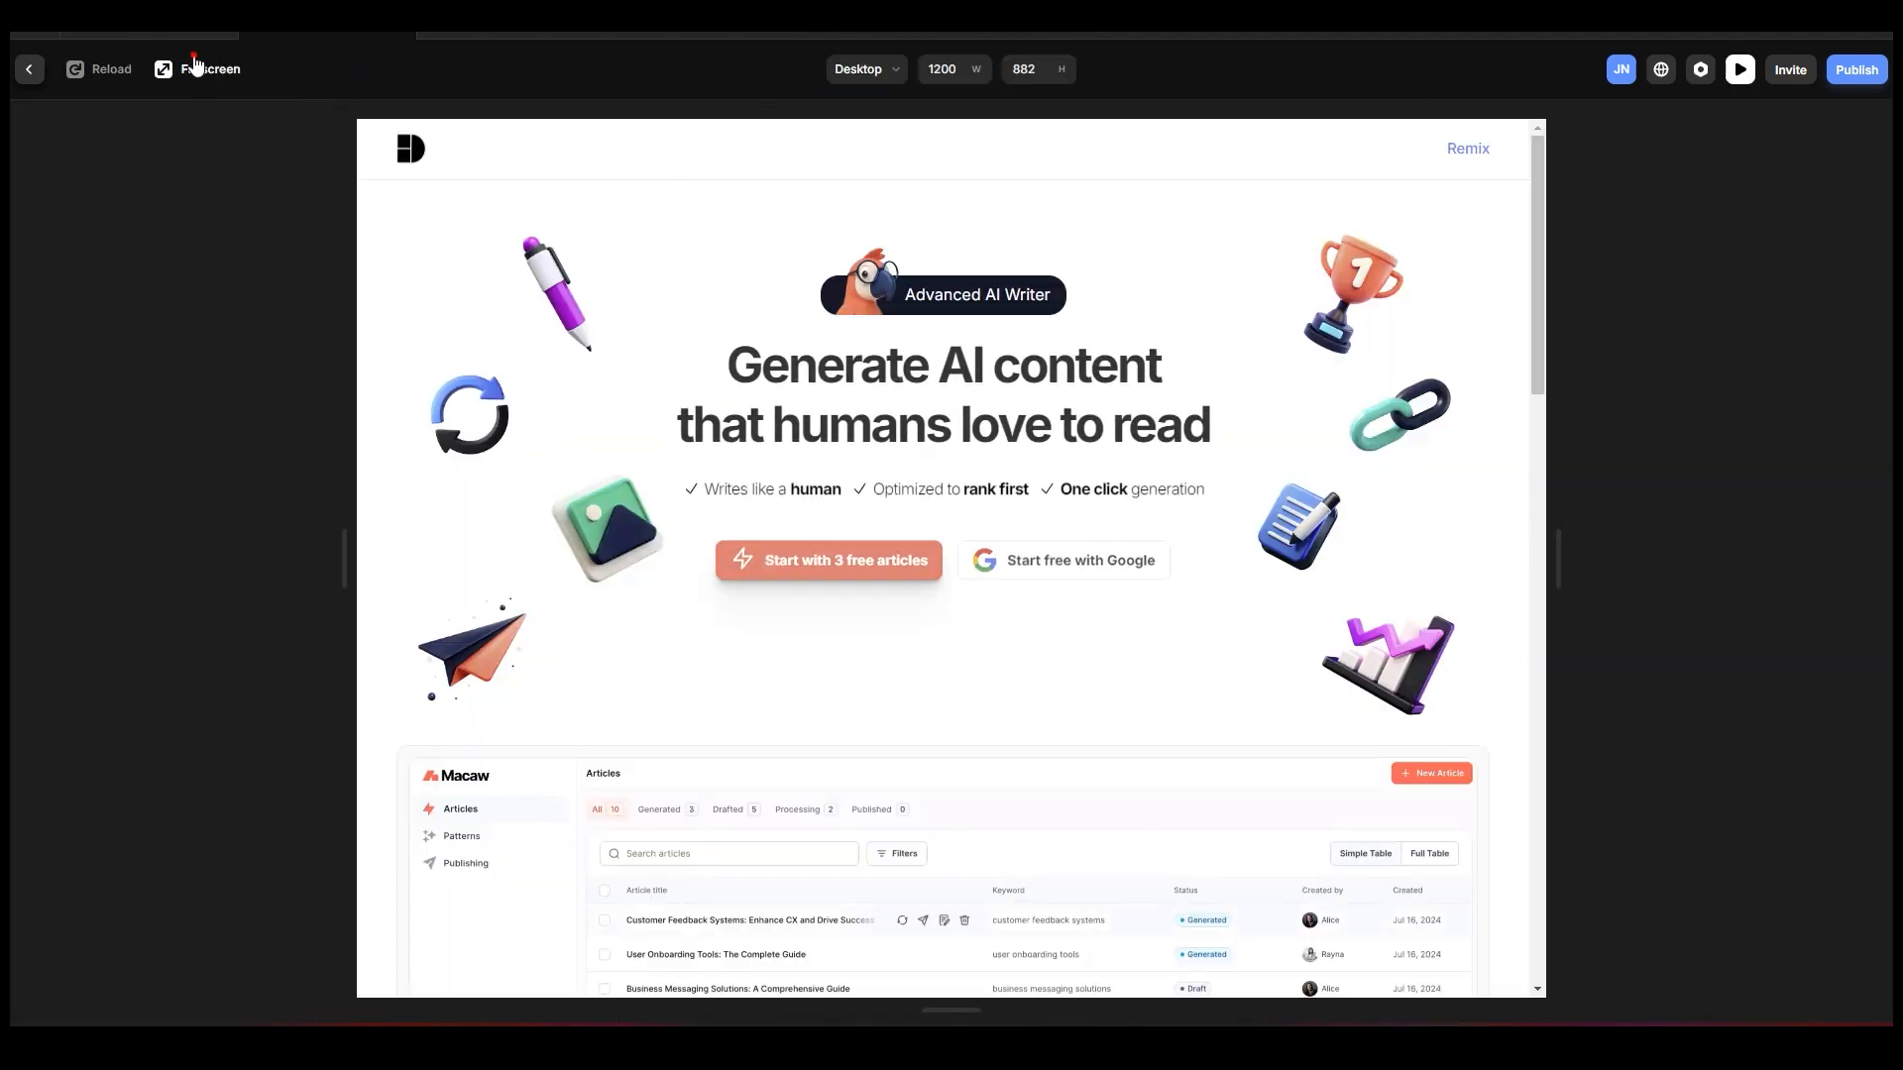
{"action": "left_click", "coordinate": [203, 62]}
{"action": "scroll", "coordinate": [1229, 414], "scroll_direction": "down", "scroll_amount": 2}
{"action": "scroll", "coordinate": [1229, 414], "scroll_direction": "up", "scroll_amount": 2}
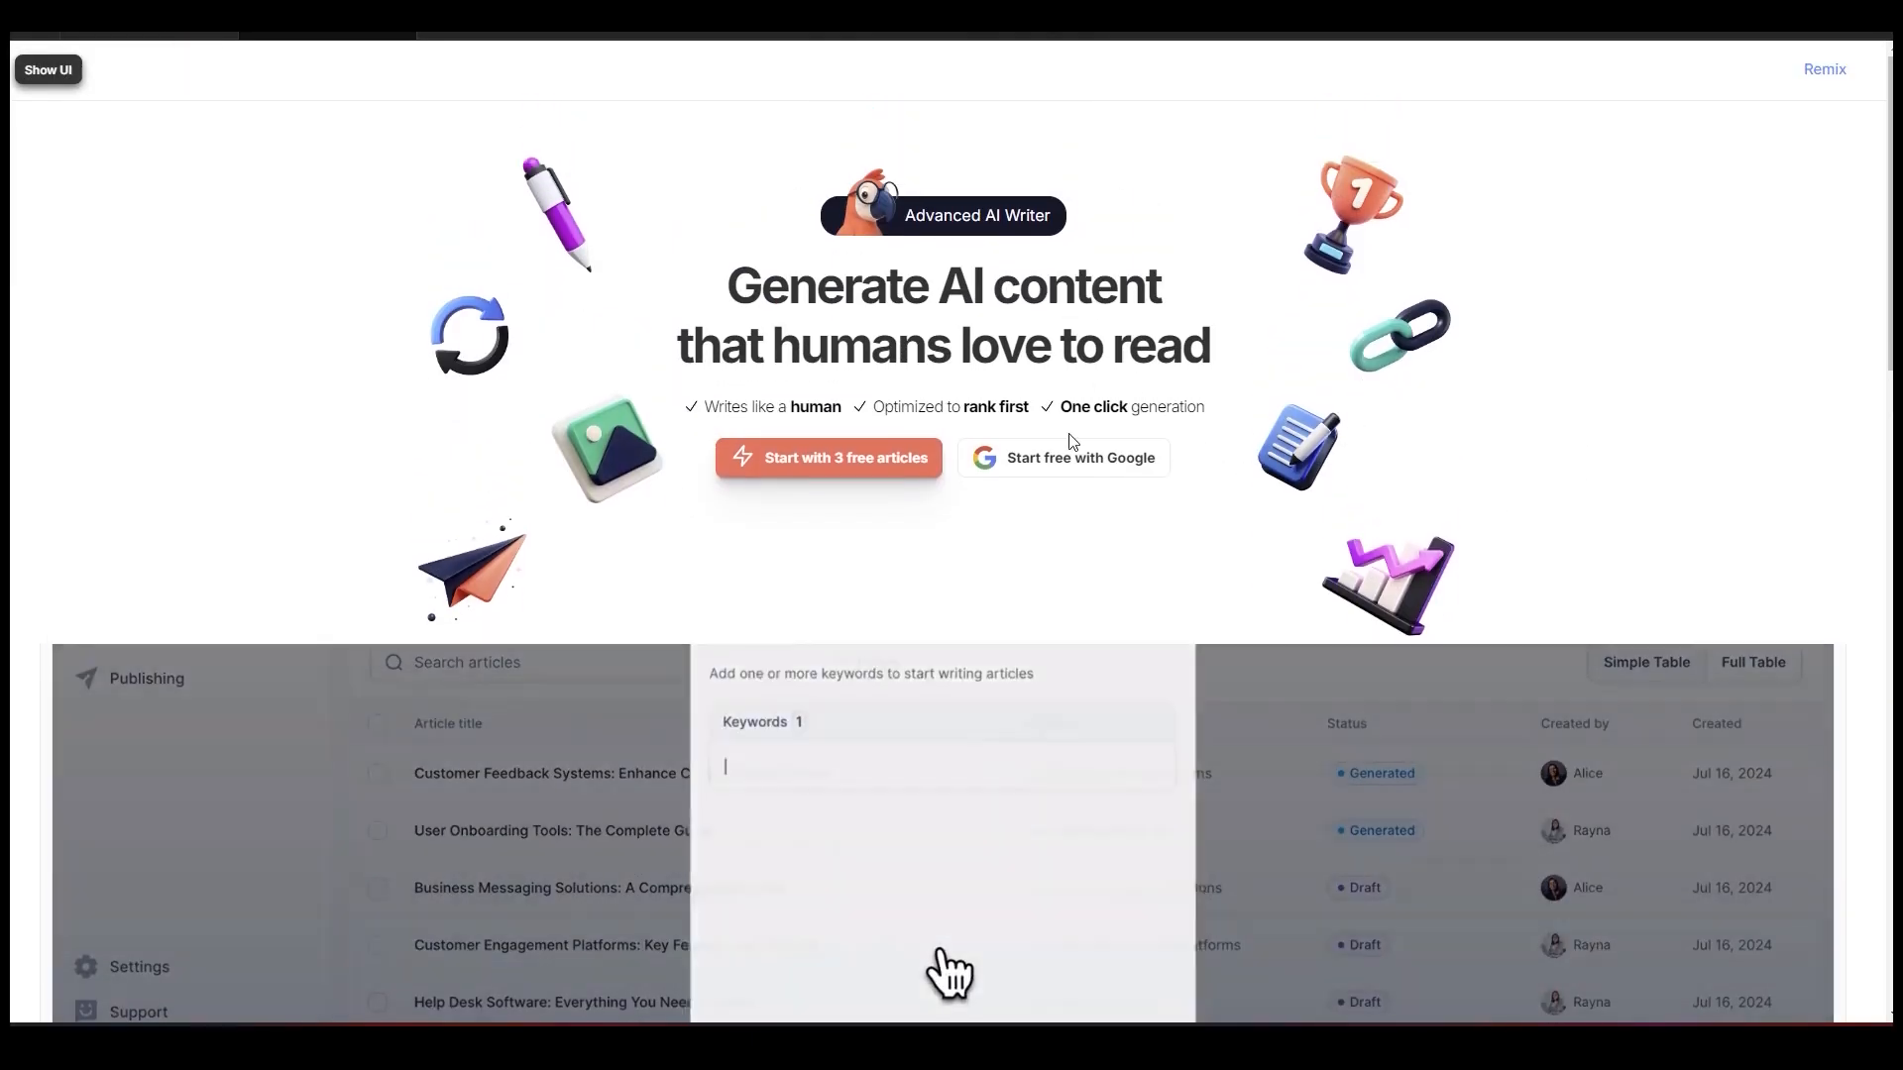
{"action": "scroll", "coordinate": [1178, 314], "scroll_direction": "down", "scroll_amount": 3}
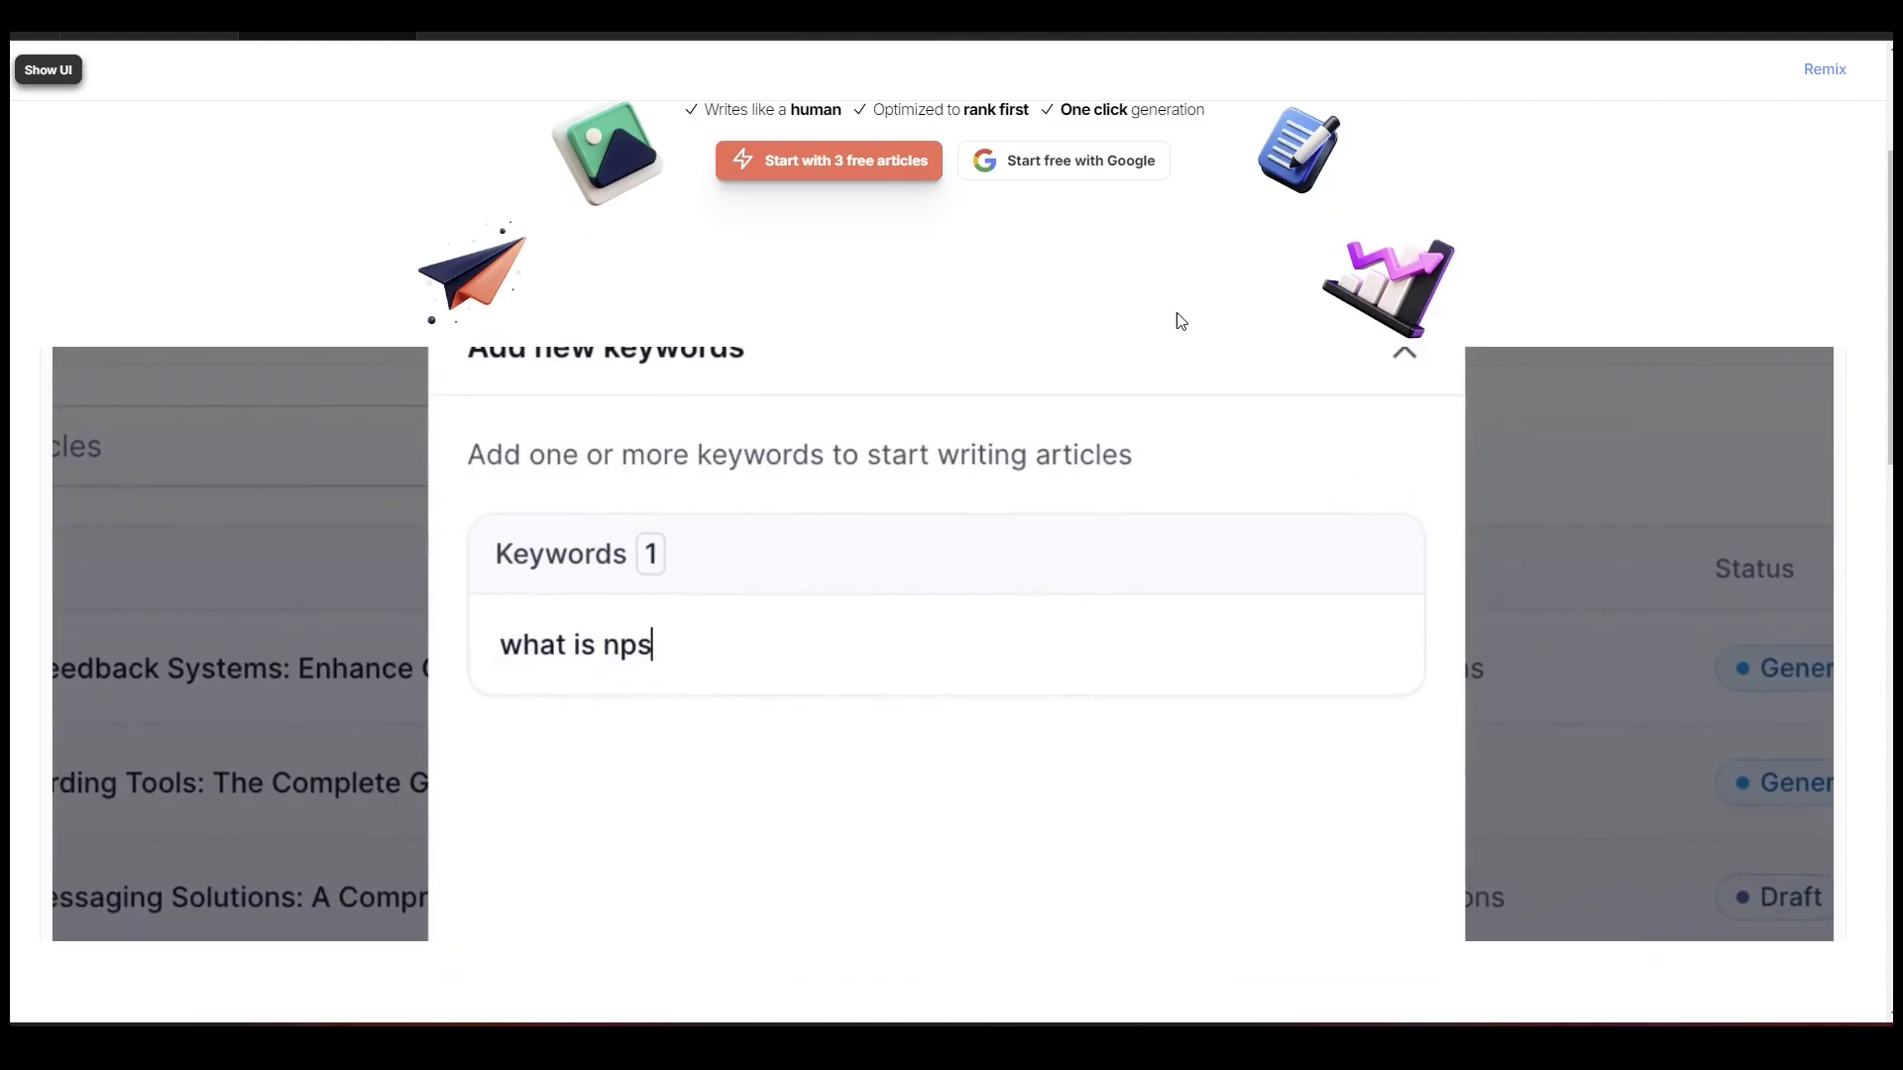
{"action": "scroll", "coordinate": [1229, 352], "scroll_direction": "up", "scroll_amount": 3}
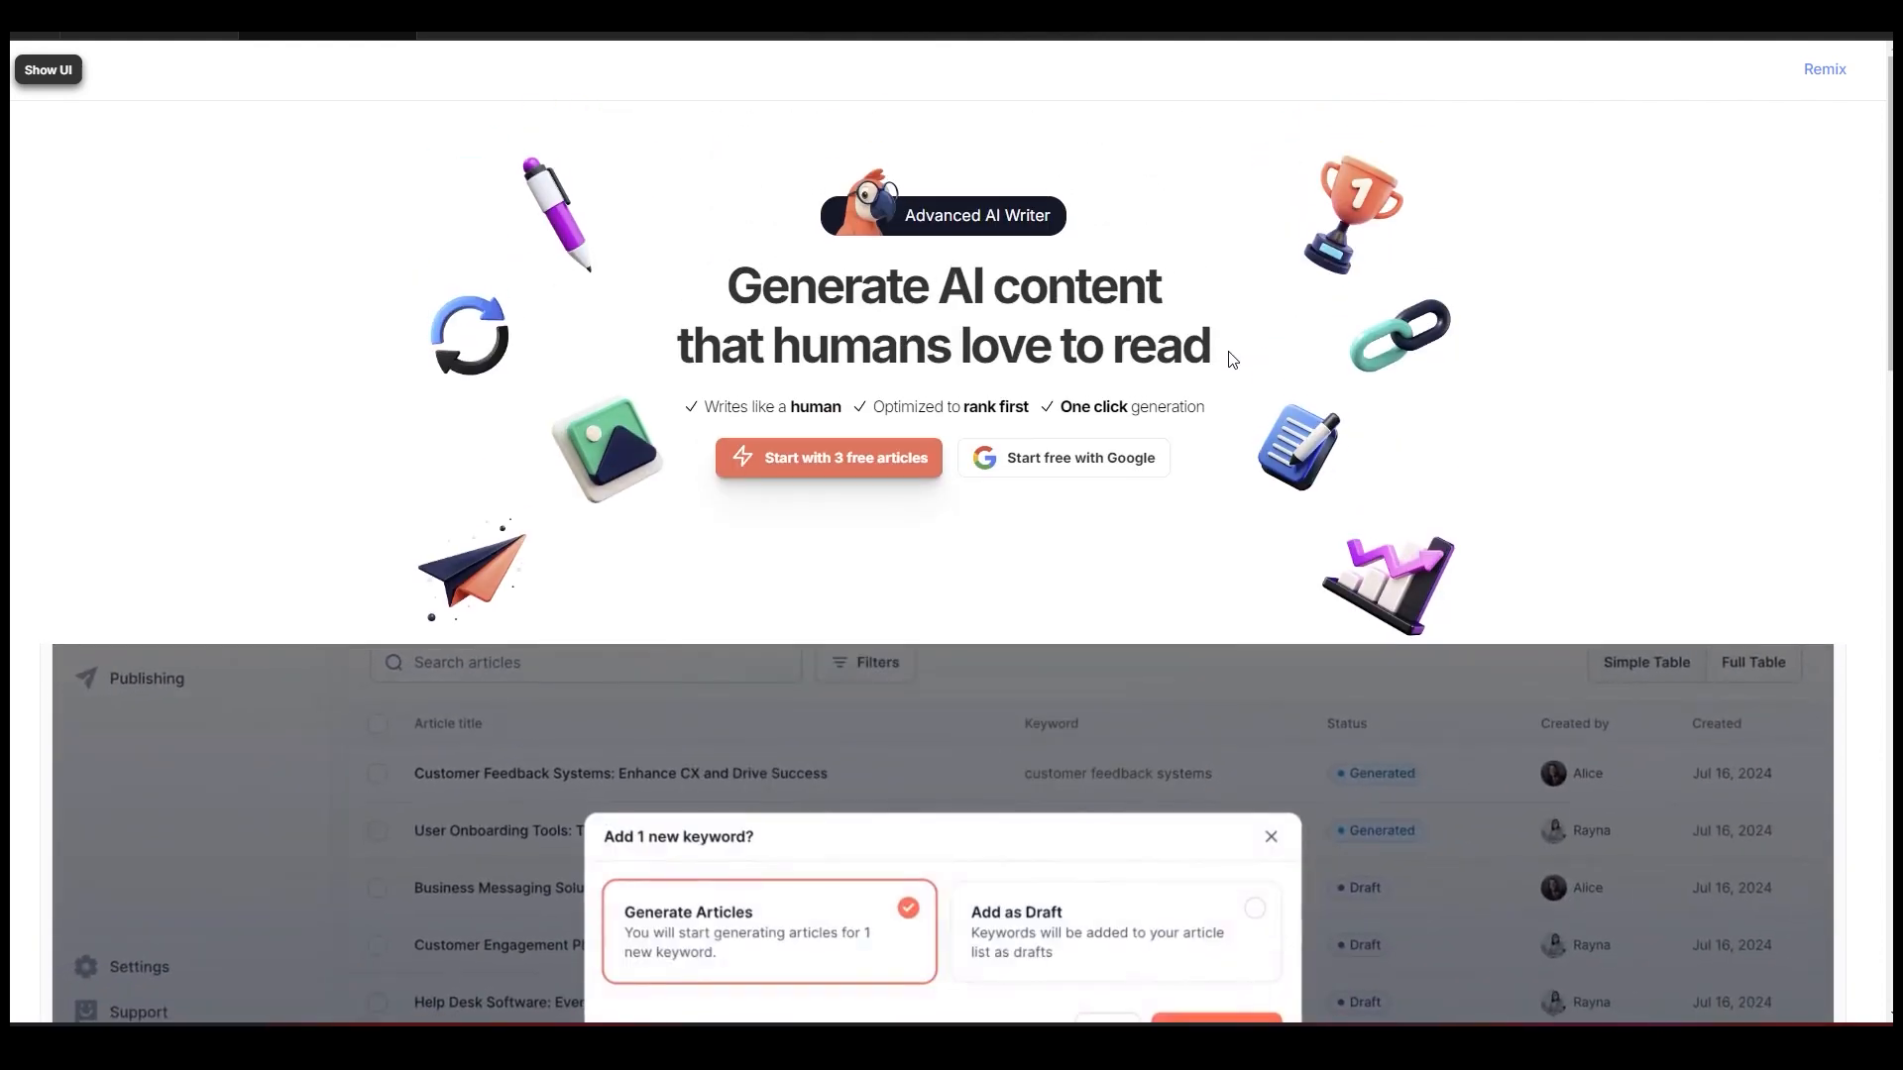
{"action": "scroll", "coordinate": [1232, 359], "scroll_direction": "down", "scroll_amount": 1}
{"action": "scroll", "coordinate": [1232, 359], "scroll_direction": "down", "scroll_amount": 2}
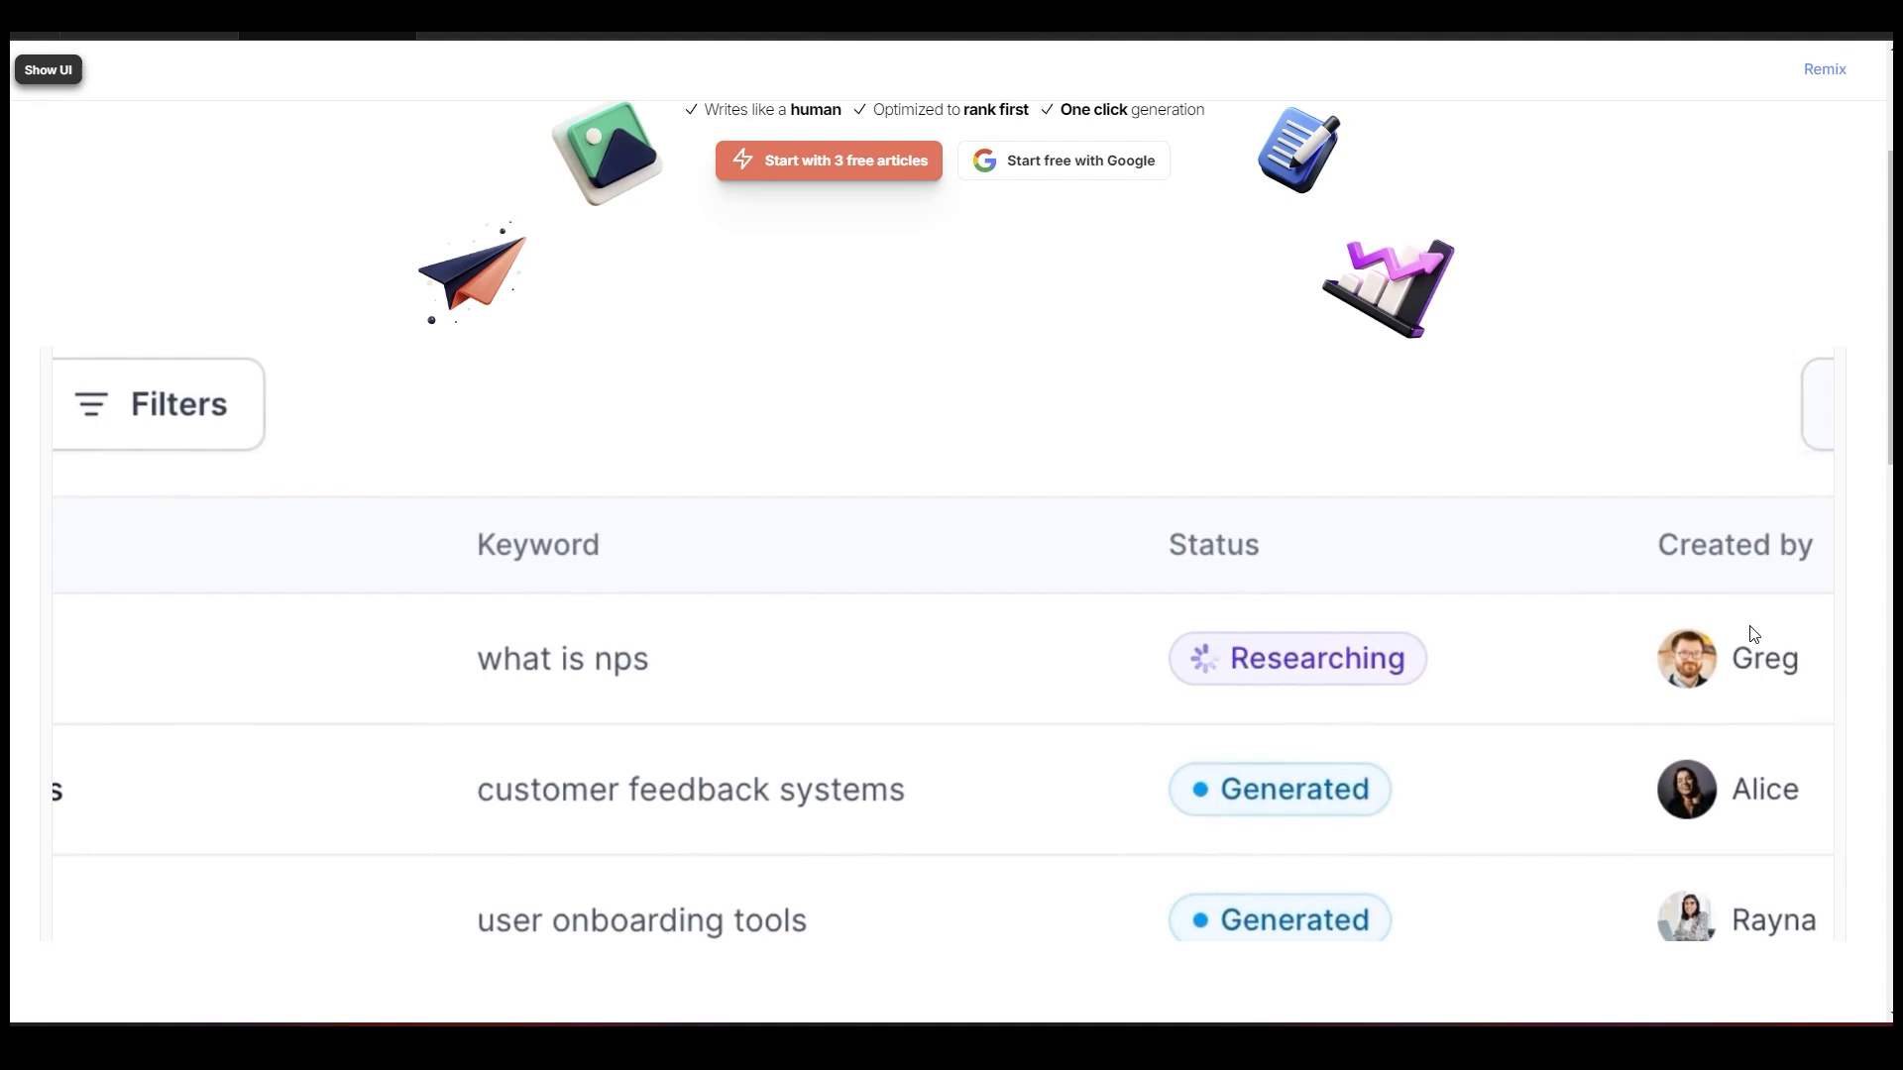
{"action": "scroll", "coordinate": [1685, 619], "scroll_direction": "up", "scroll_amount": 3}
{"action": "scroll", "coordinate": [132, 476], "scroll_direction": "down", "scroll_amount": 5}
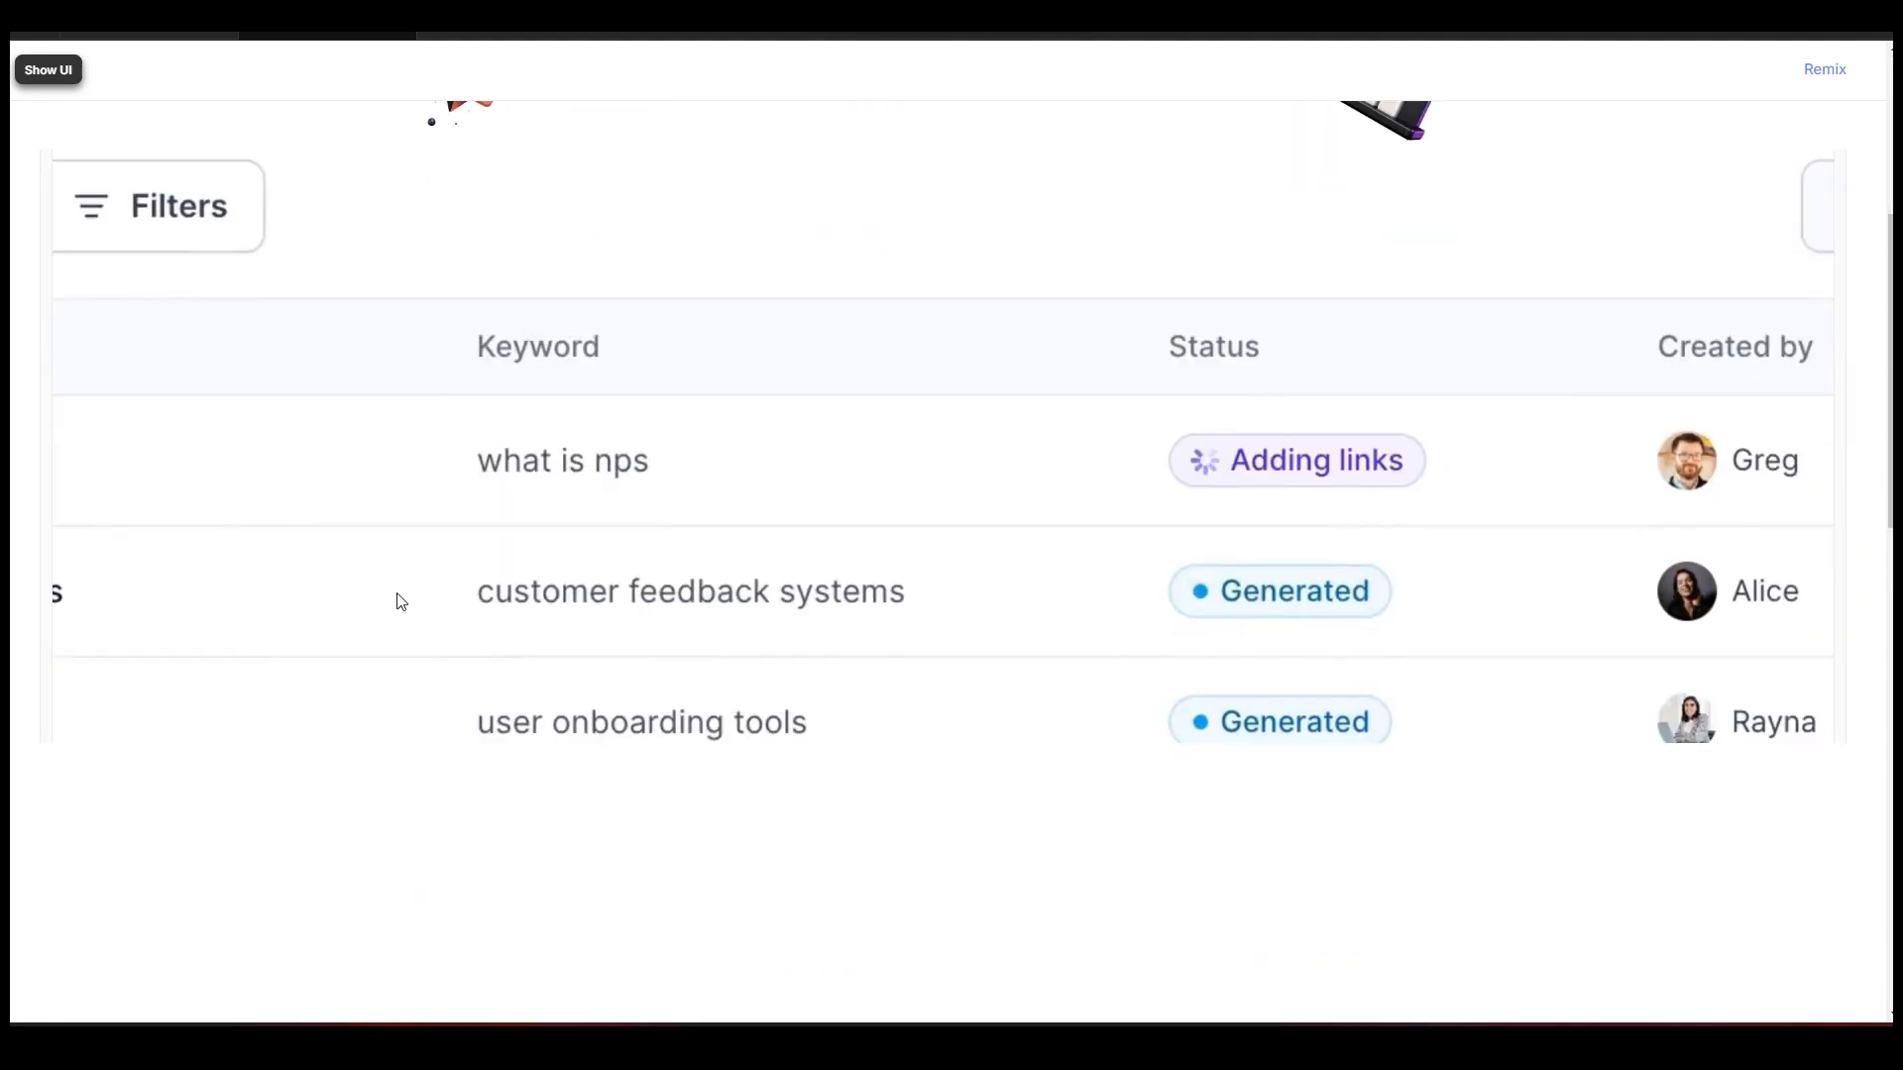
{"action": "scroll", "coordinate": [402, 602], "scroll_direction": "up", "scroll_amount": 2}
{"action": "left_click", "coordinate": [40, 69]}
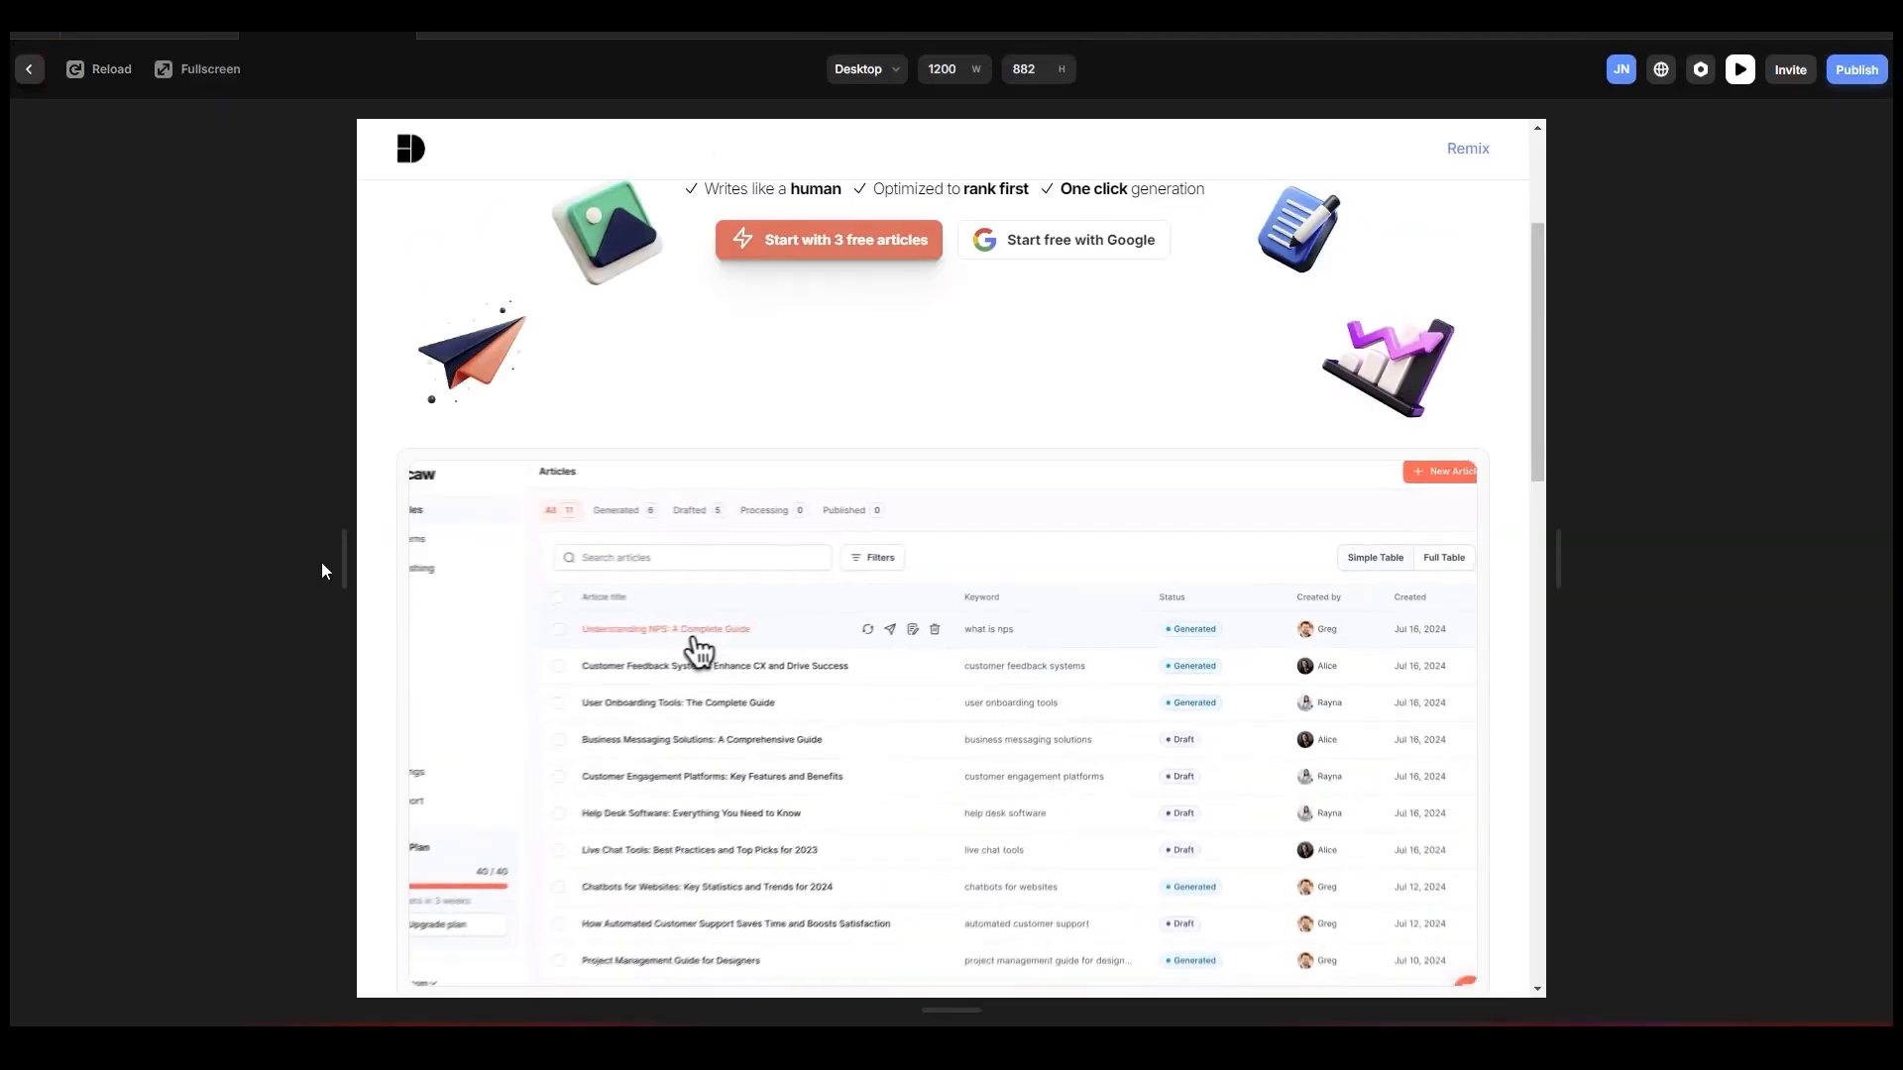
Widen the preview to 1376 px to check how the hero and video frame adapt, and return to the canvas.
{"action": "mouse_move", "coordinate": [321, 562]}
{"action": "left_mouse_down"}
{"action": "mouse_move", "coordinate": [115, 556]}
{"action": "mouse_move", "coordinate": [325, 586]}
{"action": "left_mouse_up"}
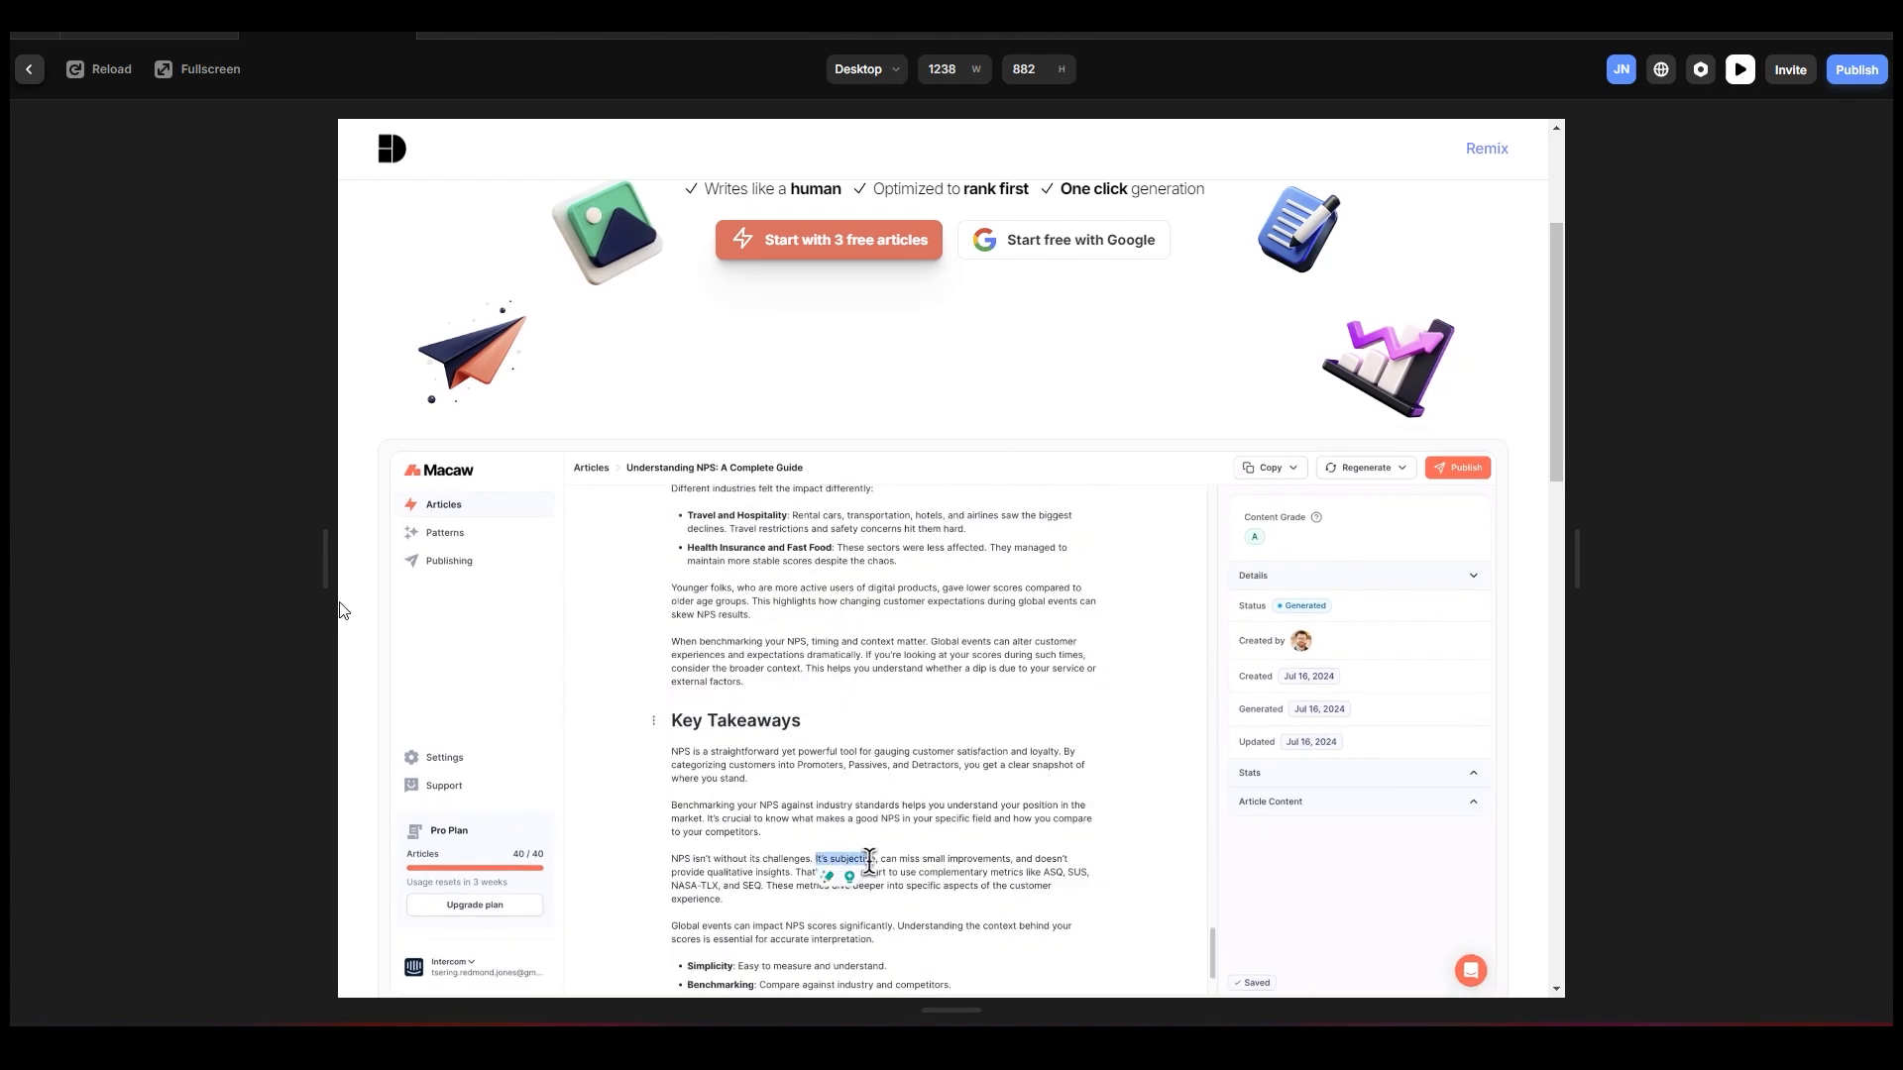
{"action": "left_click_drag", "start_coordinate": [325, 574], "coordinate": [238, 575]}
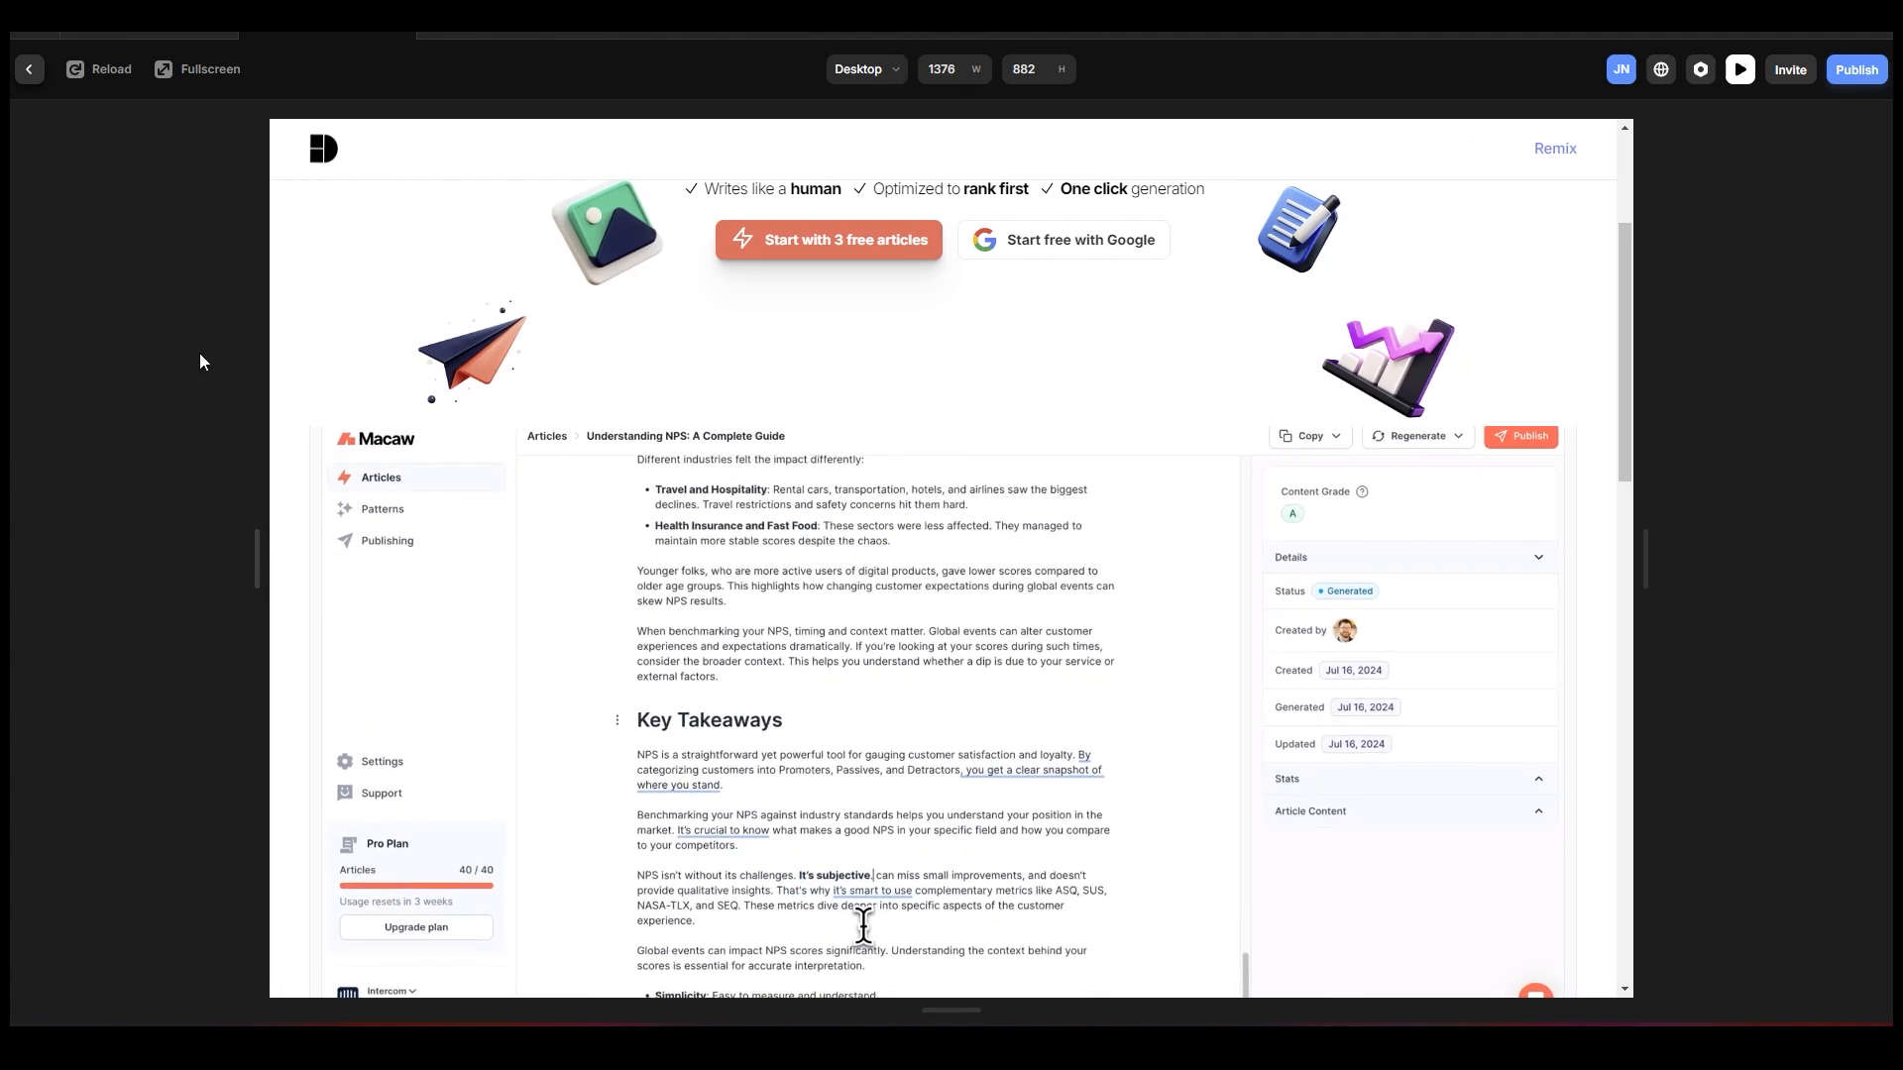
{"action": "left_click", "coordinate": [26, 77]}
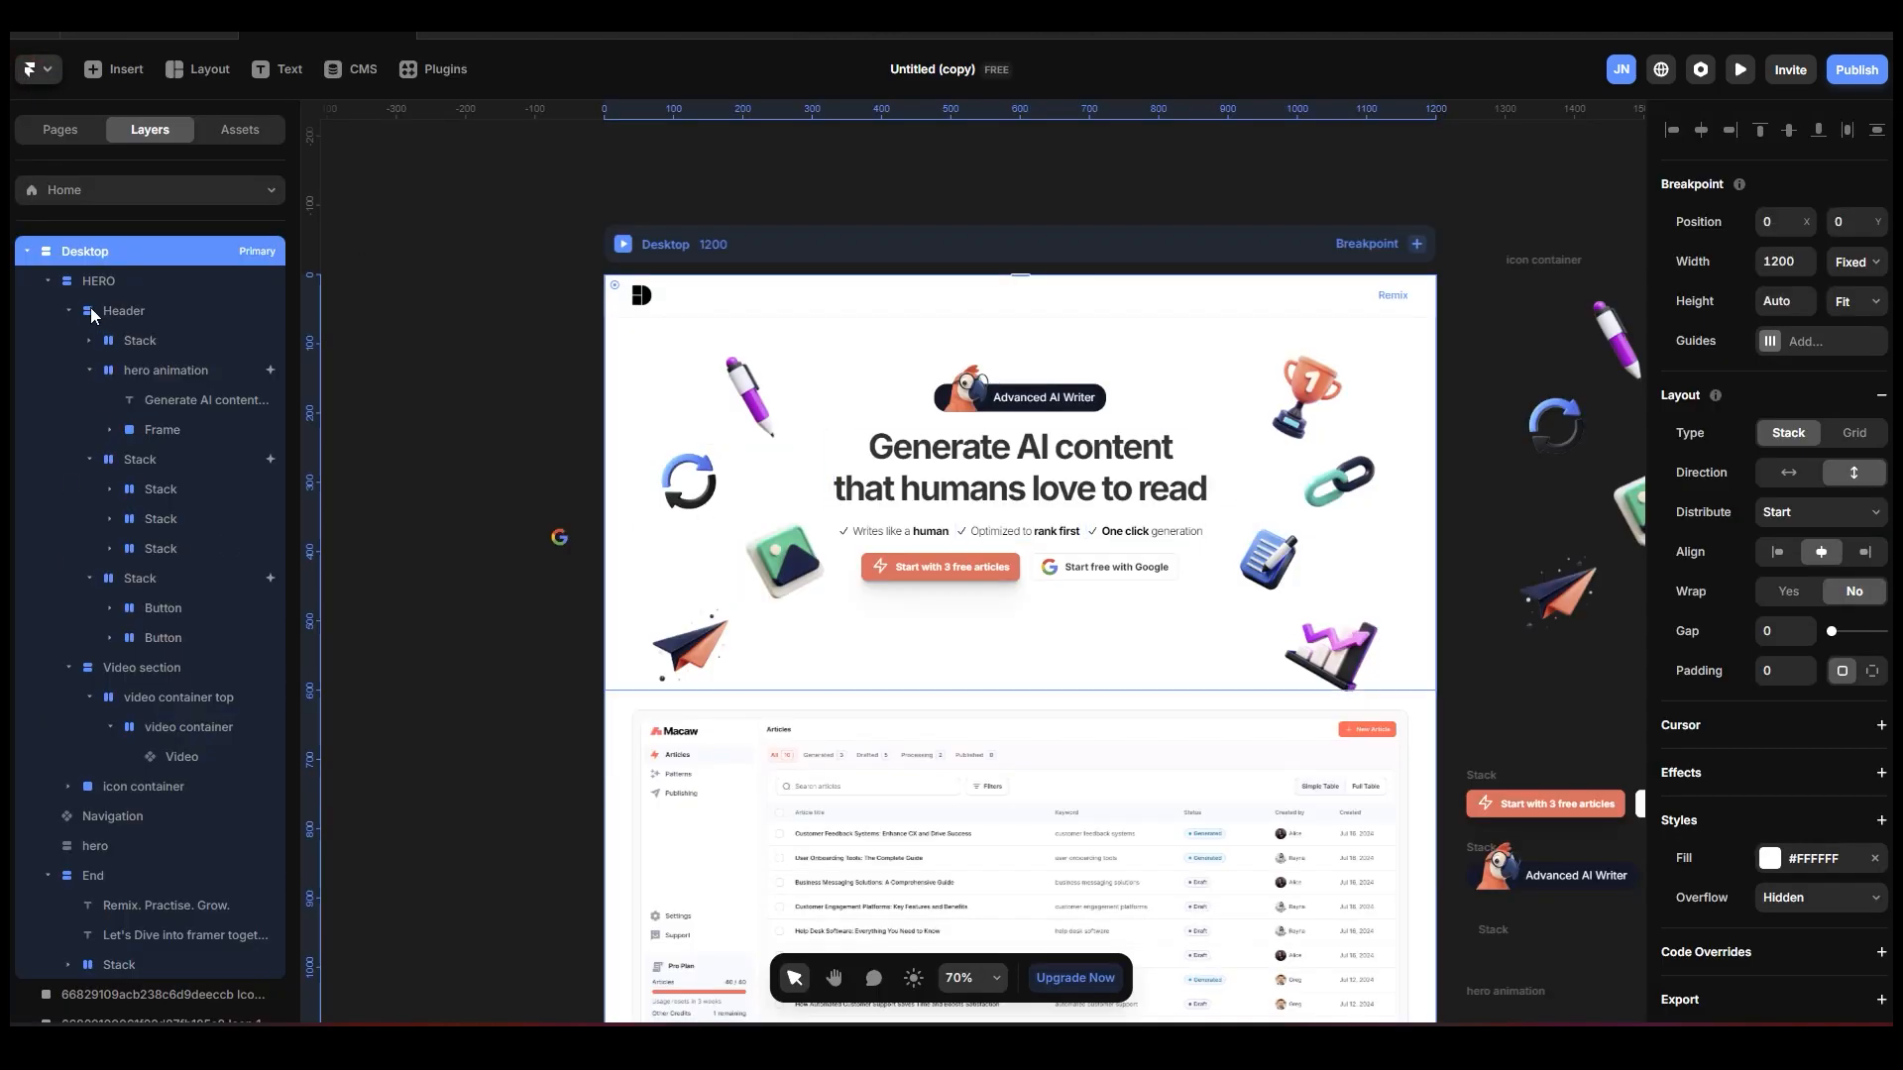
Collapse the hero animation, checklist, Header and Video section groups in the layer tree.
{"action": "left_click", "coordinate": [89, 370]}
{"action": "left_click", "coordinate": [89, 399]}
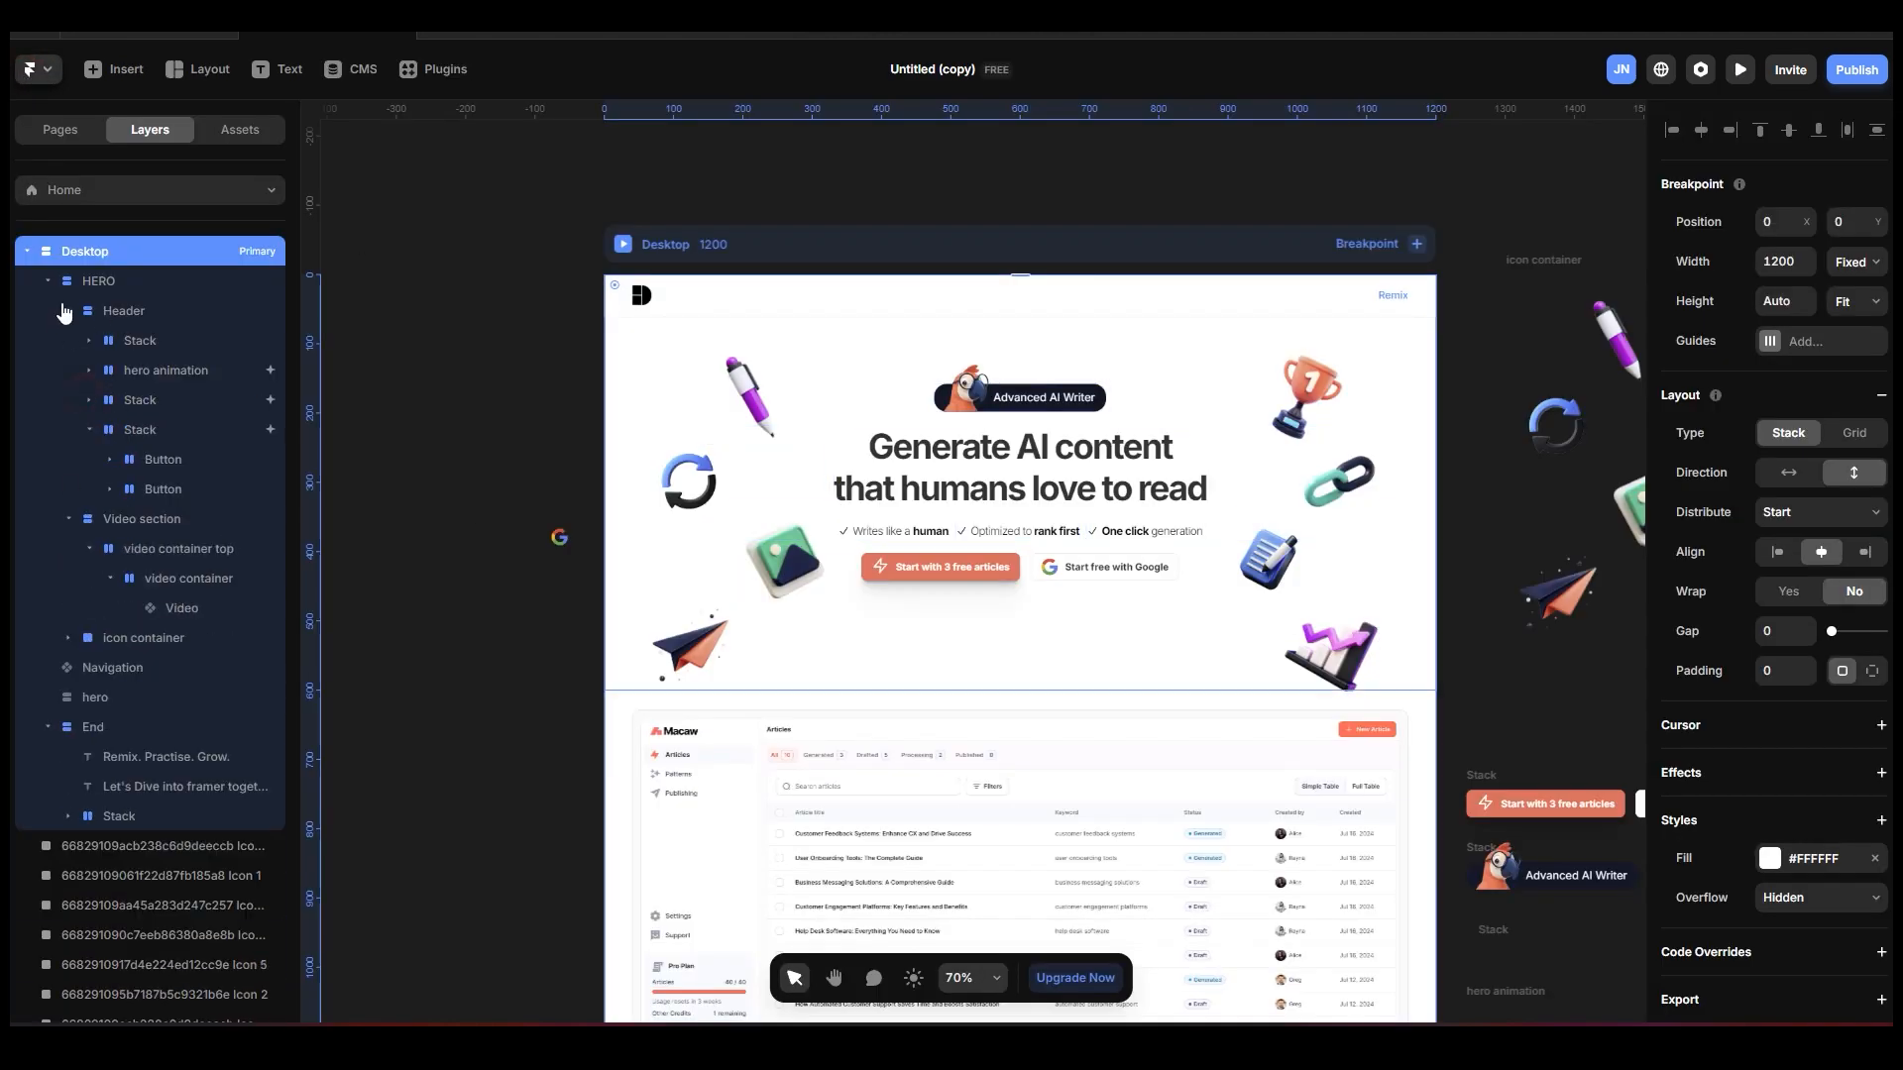
{"action": "left_click", "coordinate": [68, 310]}
{"action": "left_click", "coordinate": [80, 341]}
{"action": "left_click", "coordinate": [70, 341]}
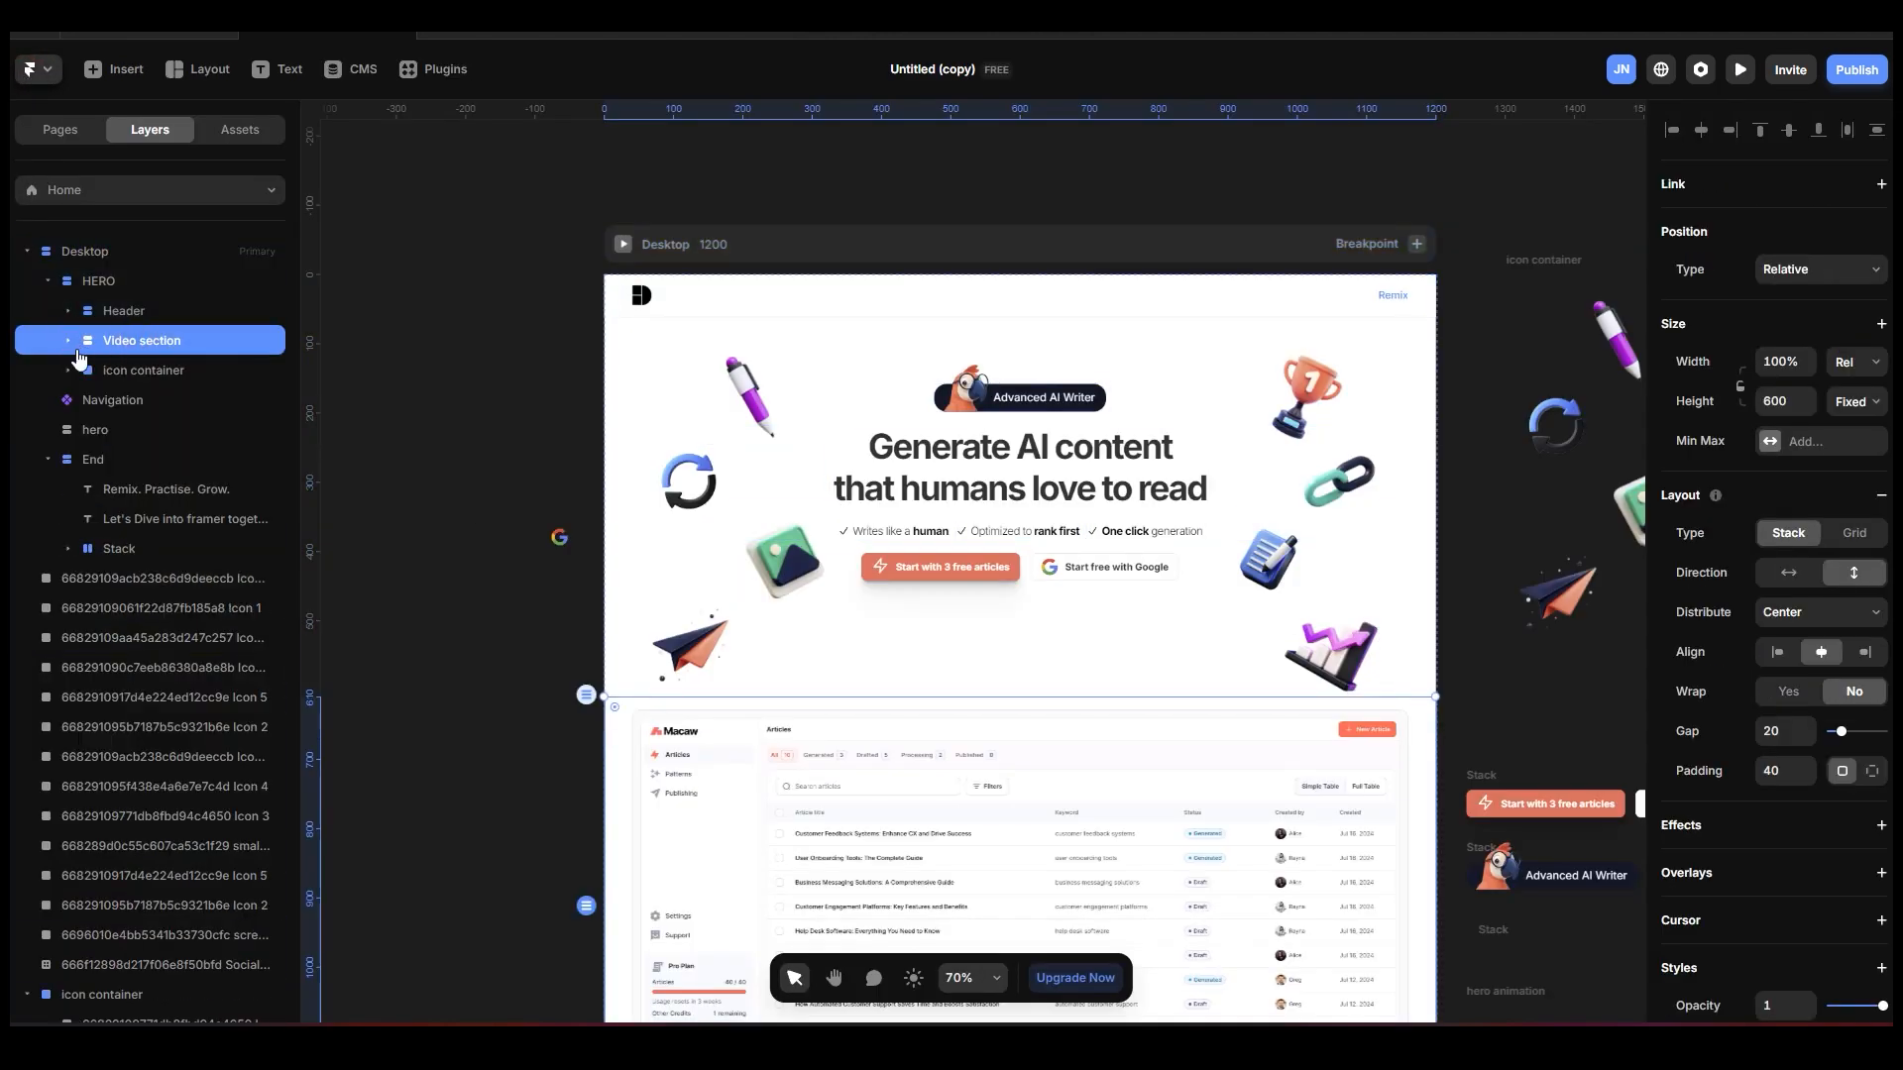
Give the video container top inside the Video section a fixed maximum width of 1200.
{"action": "left_click", "coordinate": [72, 341]}
{"action": "left_click", "coordinate": [126, 367]}
{"action": "scroll", "coordinate": [1341, 561], "scroll_direction": "down", "scroll_amount": 3}
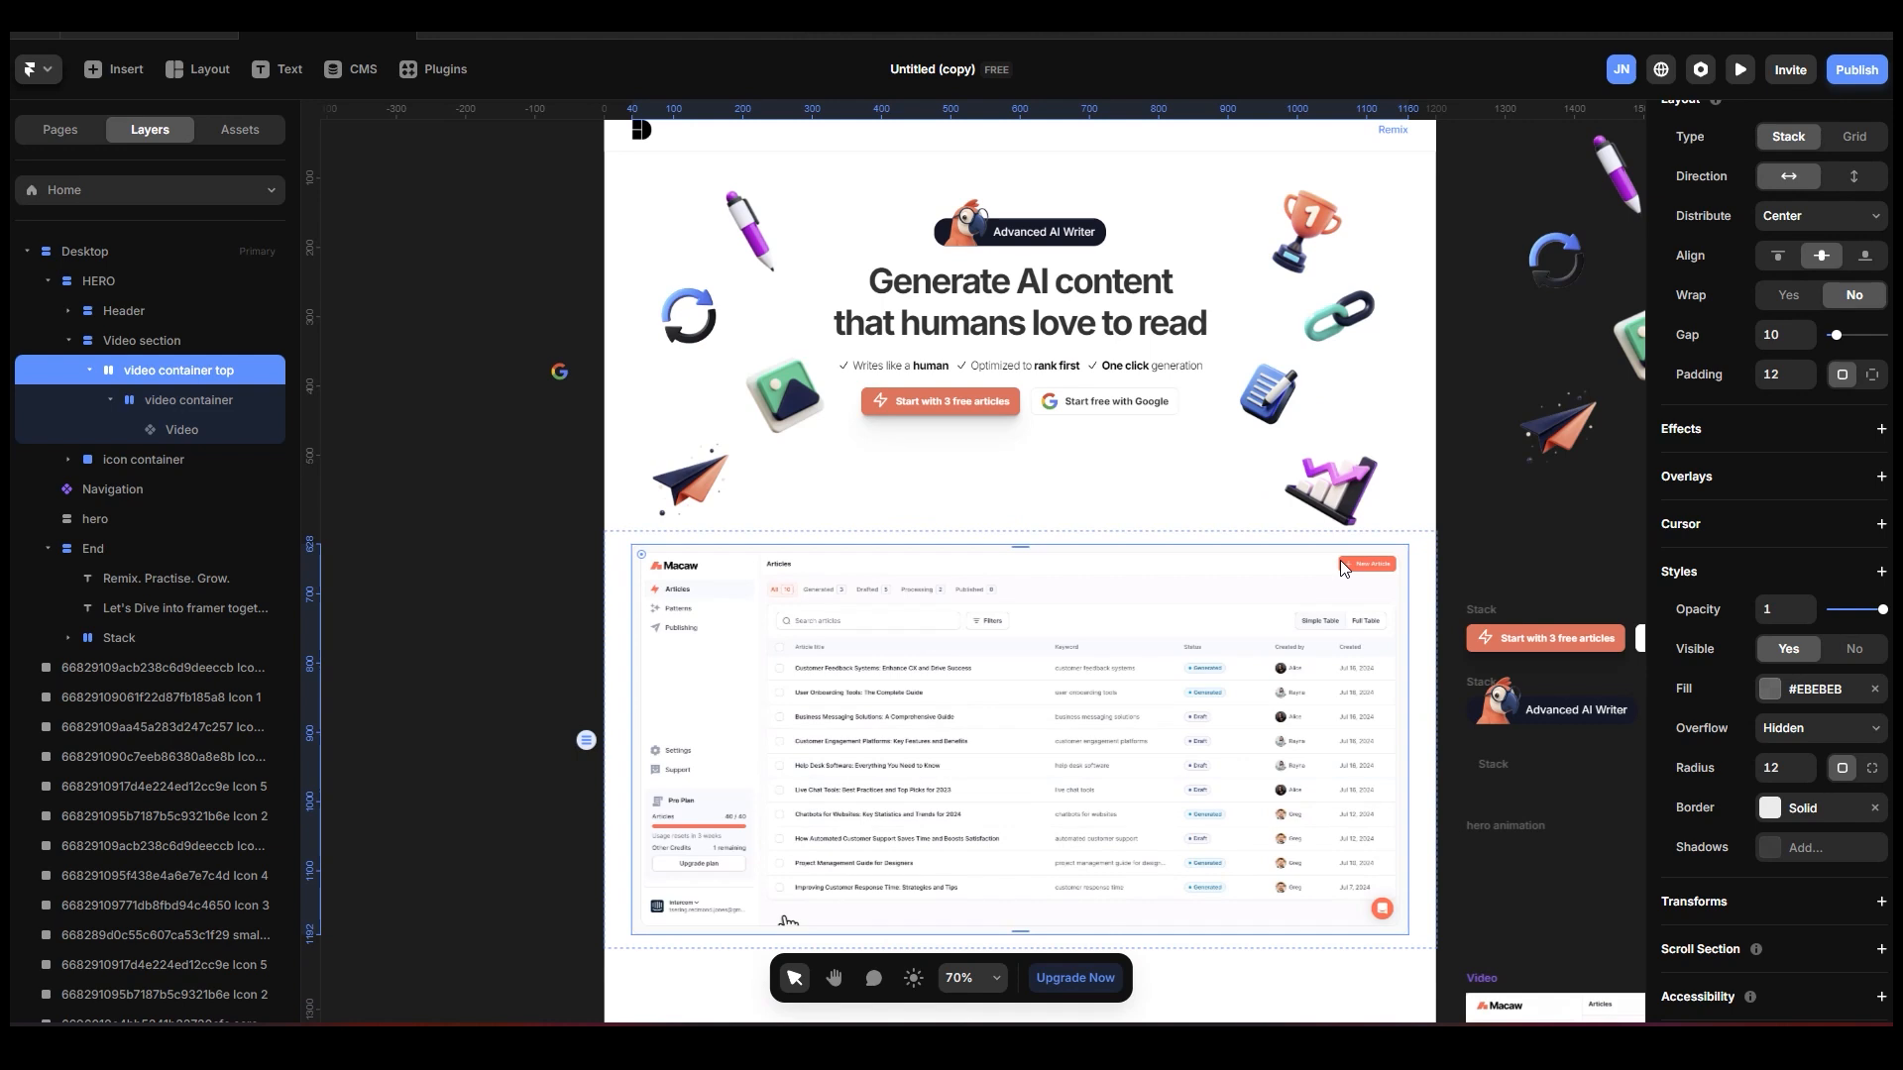
{"action": "scroll", "coordinate": [1809, 376], "scroll_direction": "up", "scroll_amount": 5}
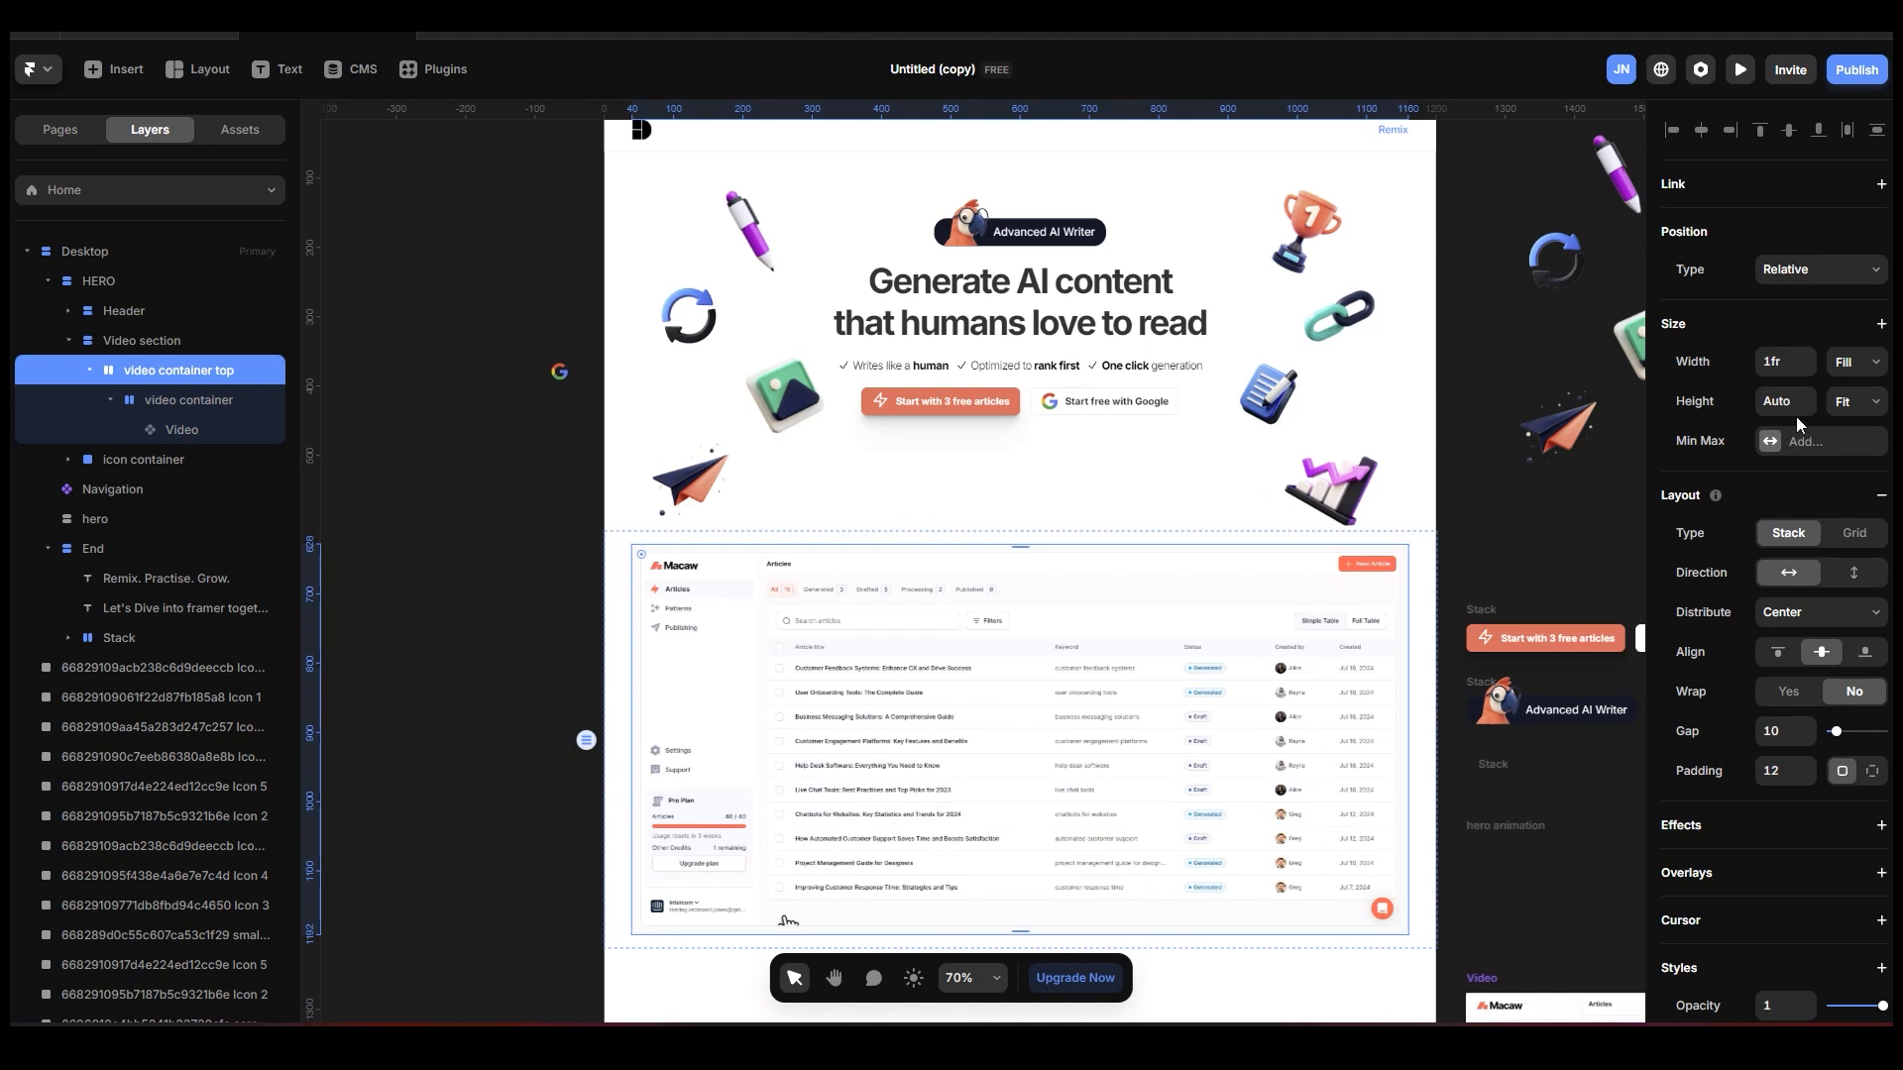
{"action": "left_click", "coordinate": [1770, 446]}
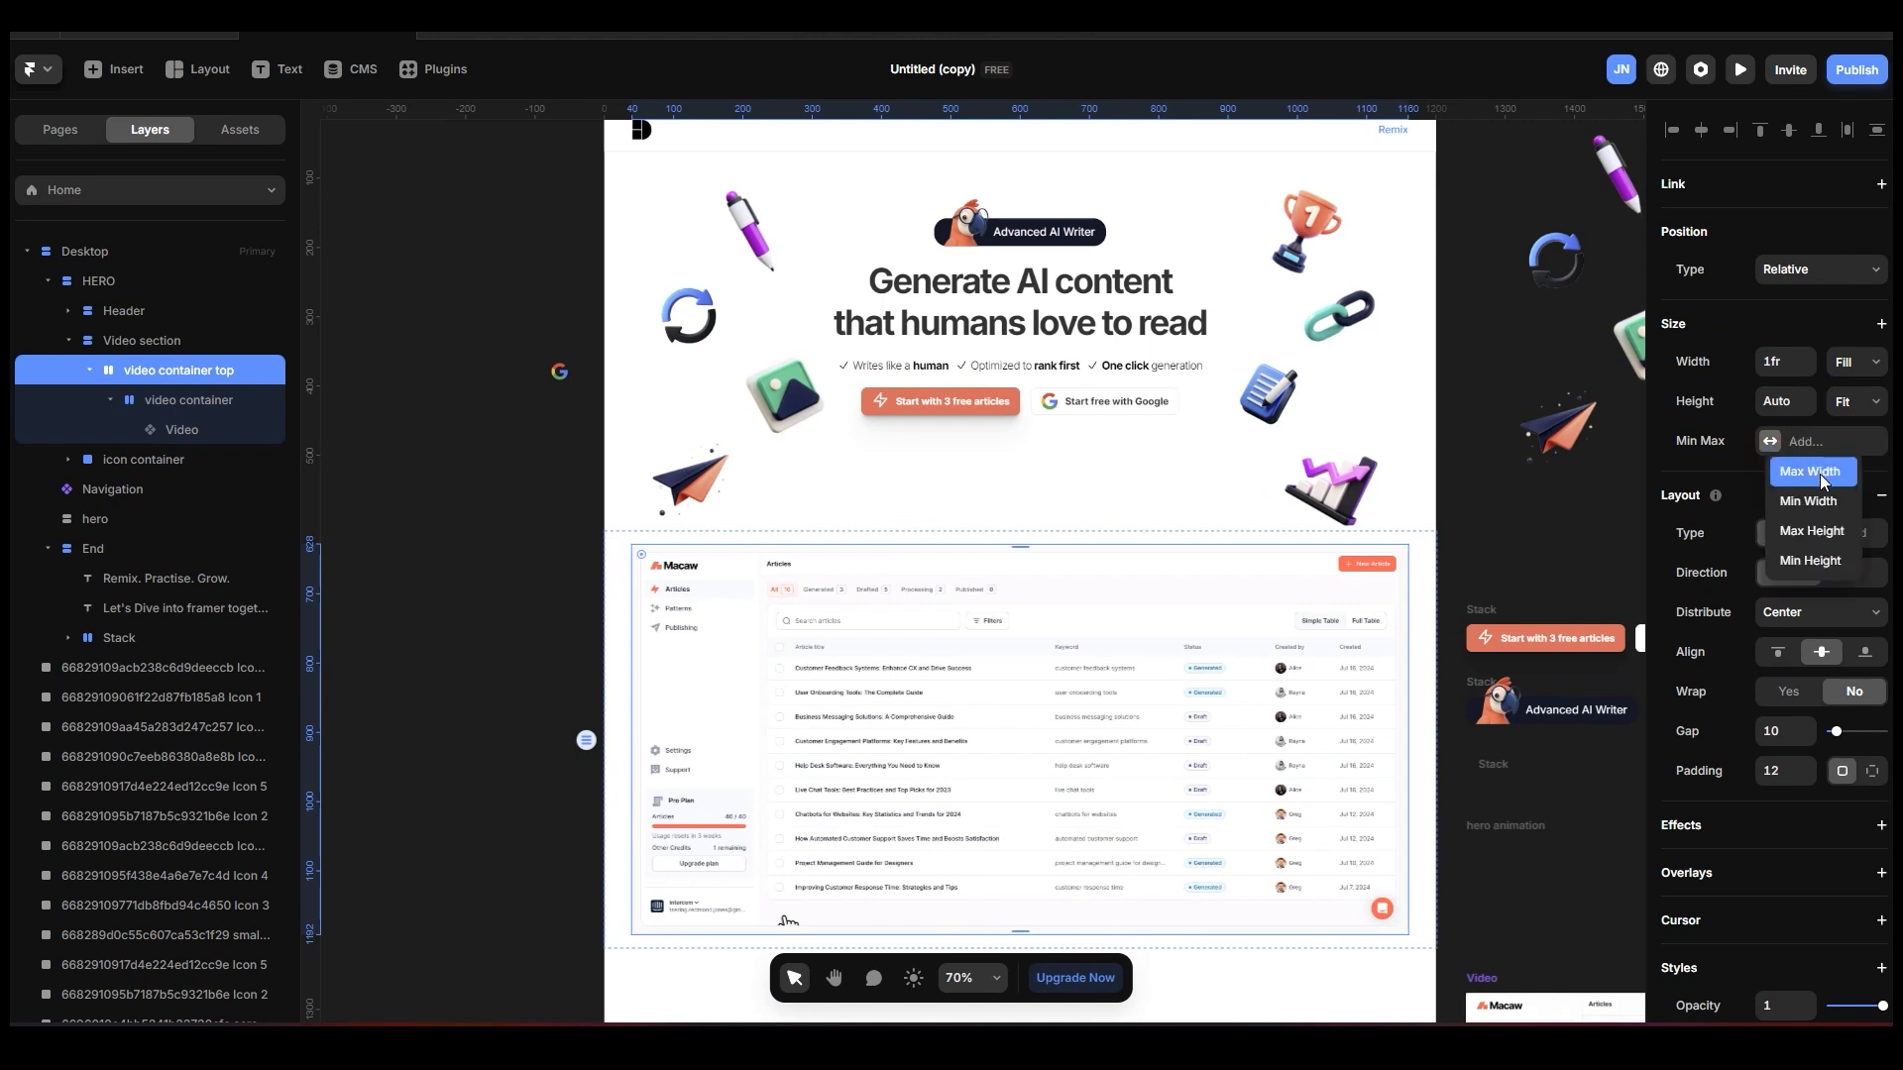
{"action": "left_click", "coordinate": [1811, 472]}
{"action": "left_click", "coordinate": [1866, 446]}
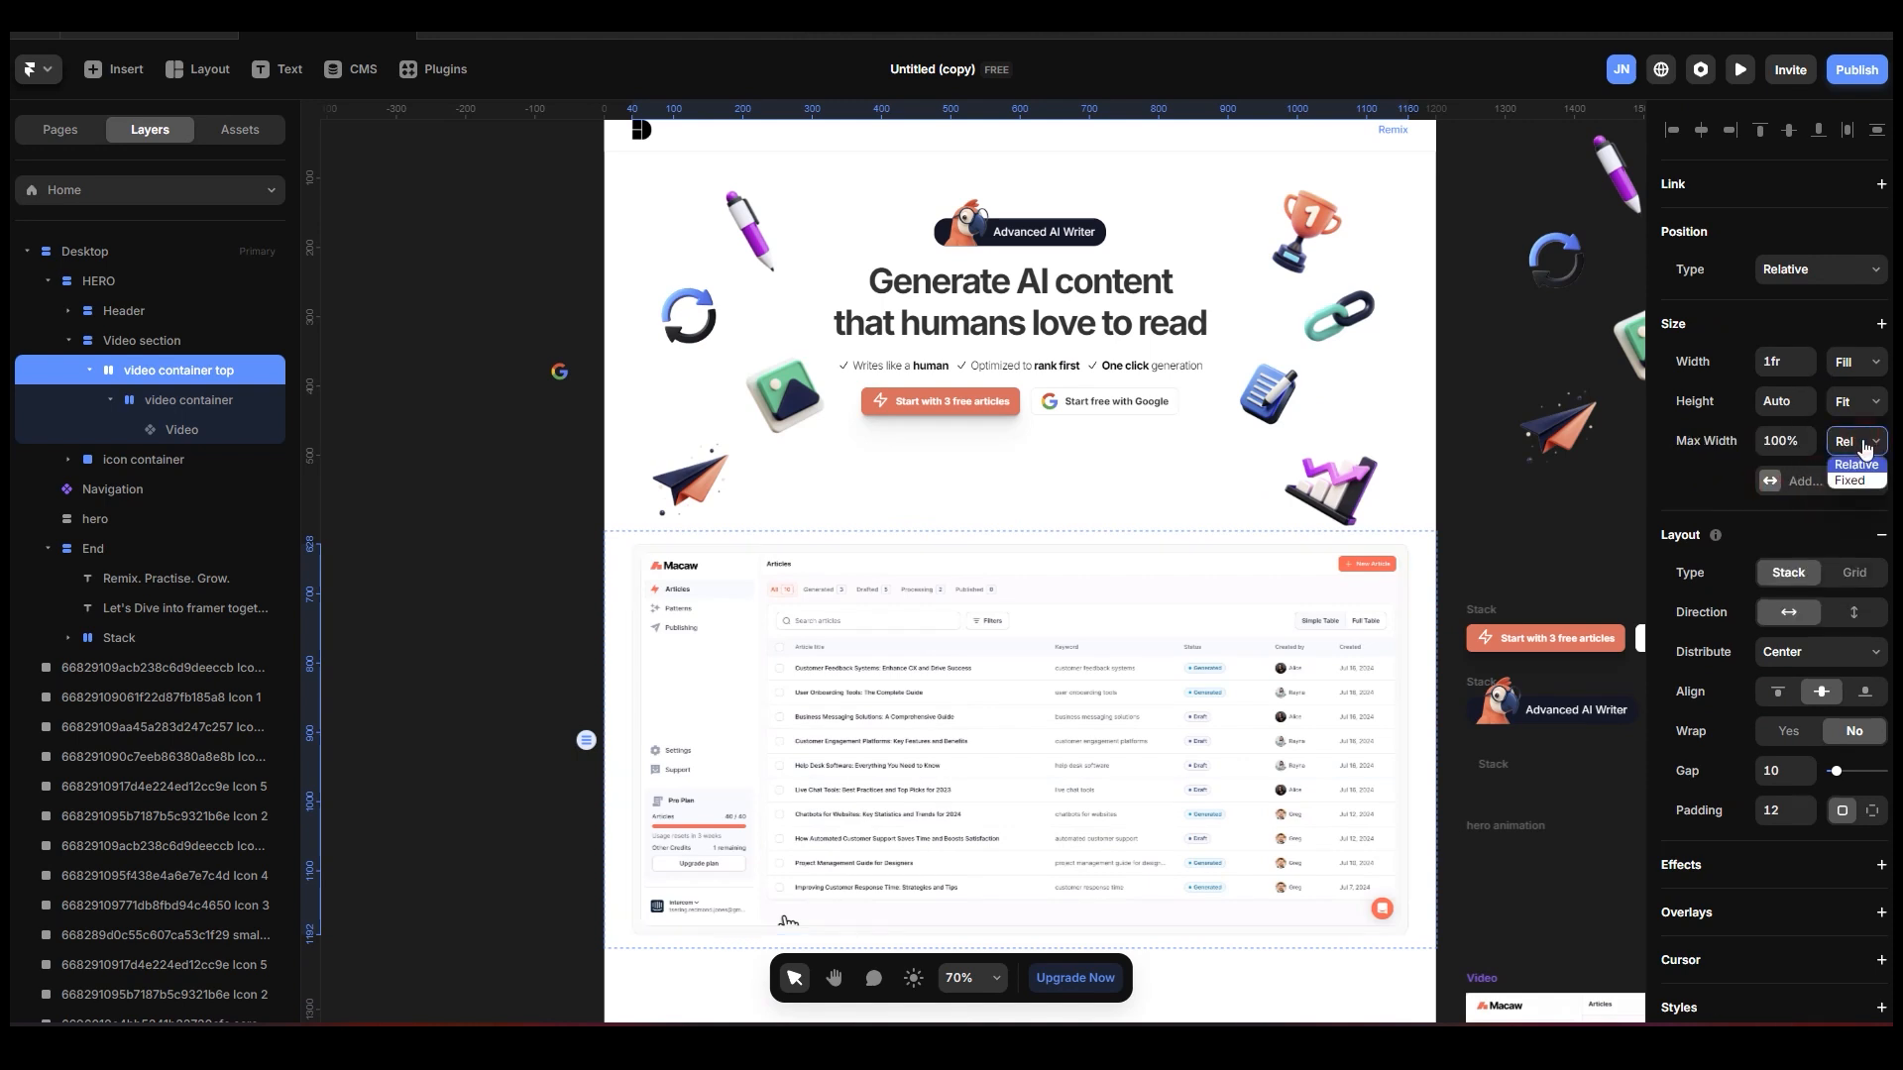
{"action": "left_click", "coordinate": [1854, 474]}
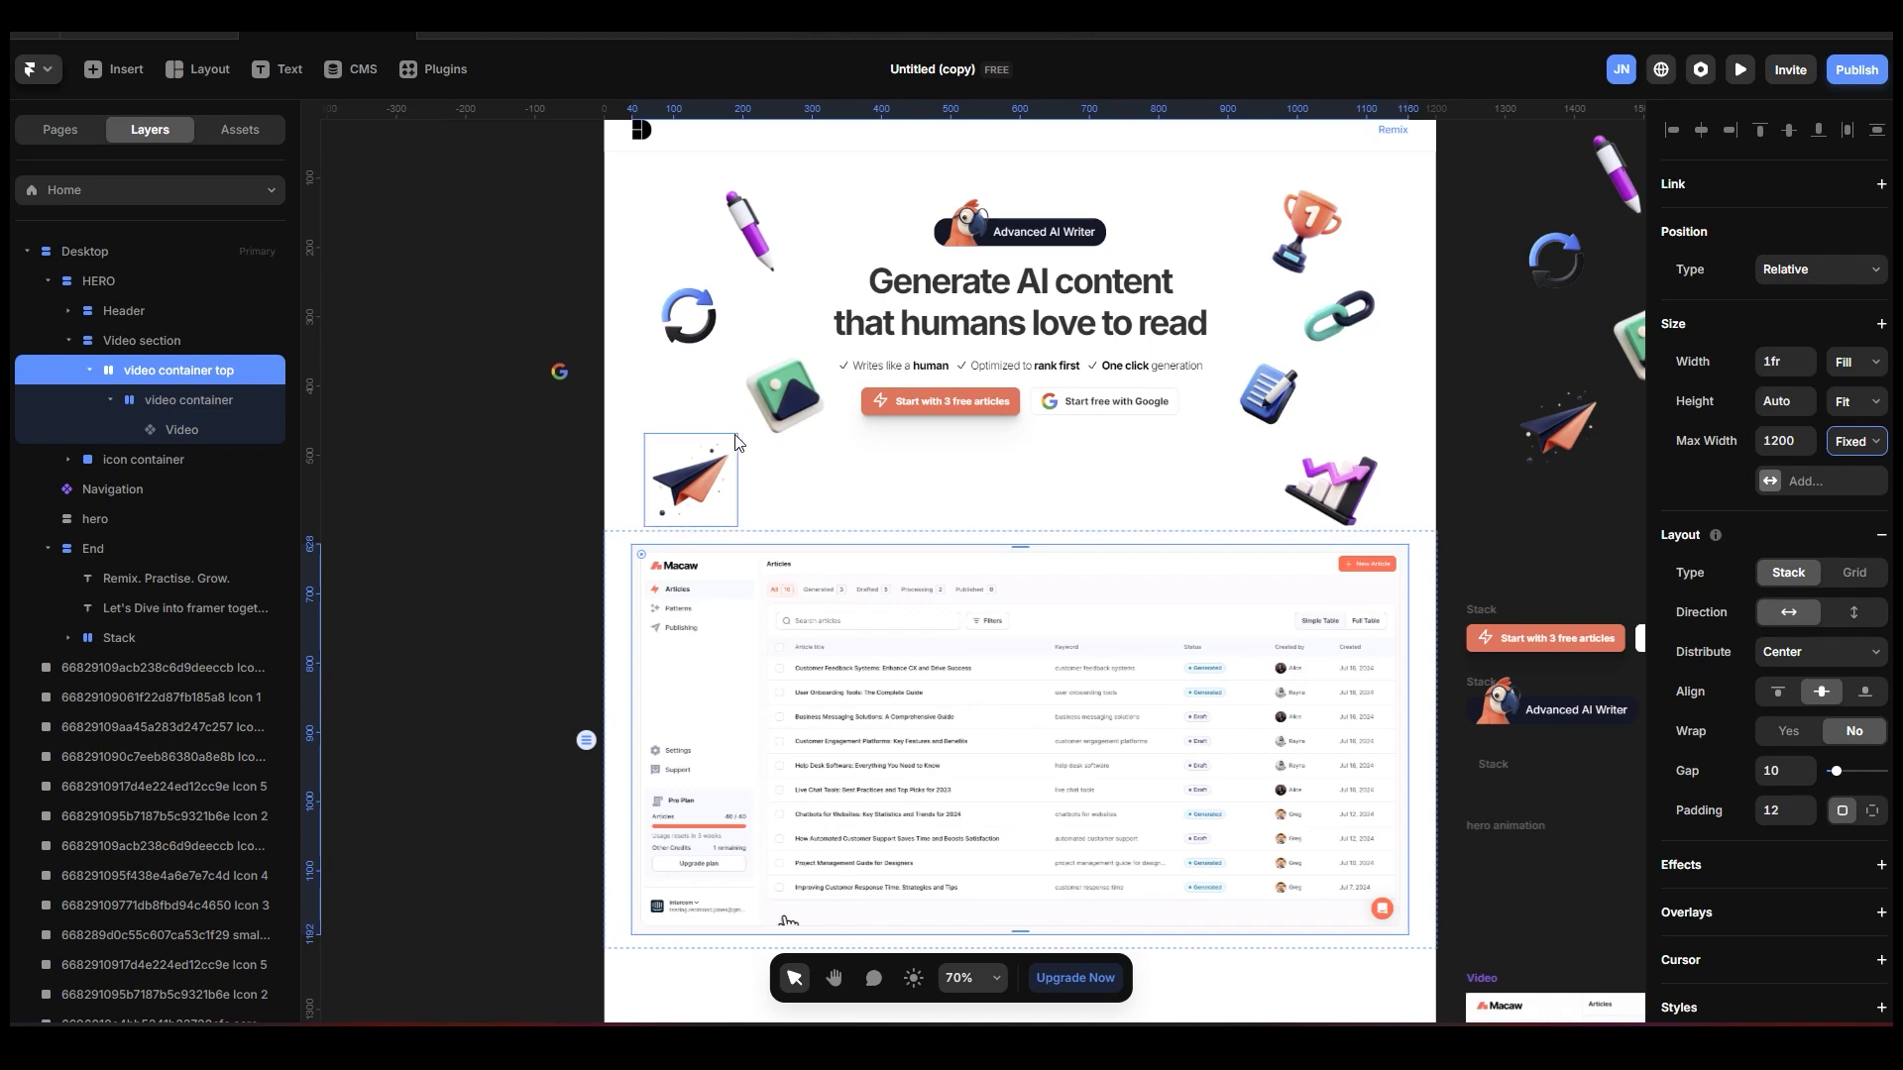
Preview the Desktop page widened to 1860 px, check the video frame's width limit, and return to the canvas.
{"action": "scroll", "coordinate": [693, 446], "scroll_direction": "up", "scroll_amount": 3}
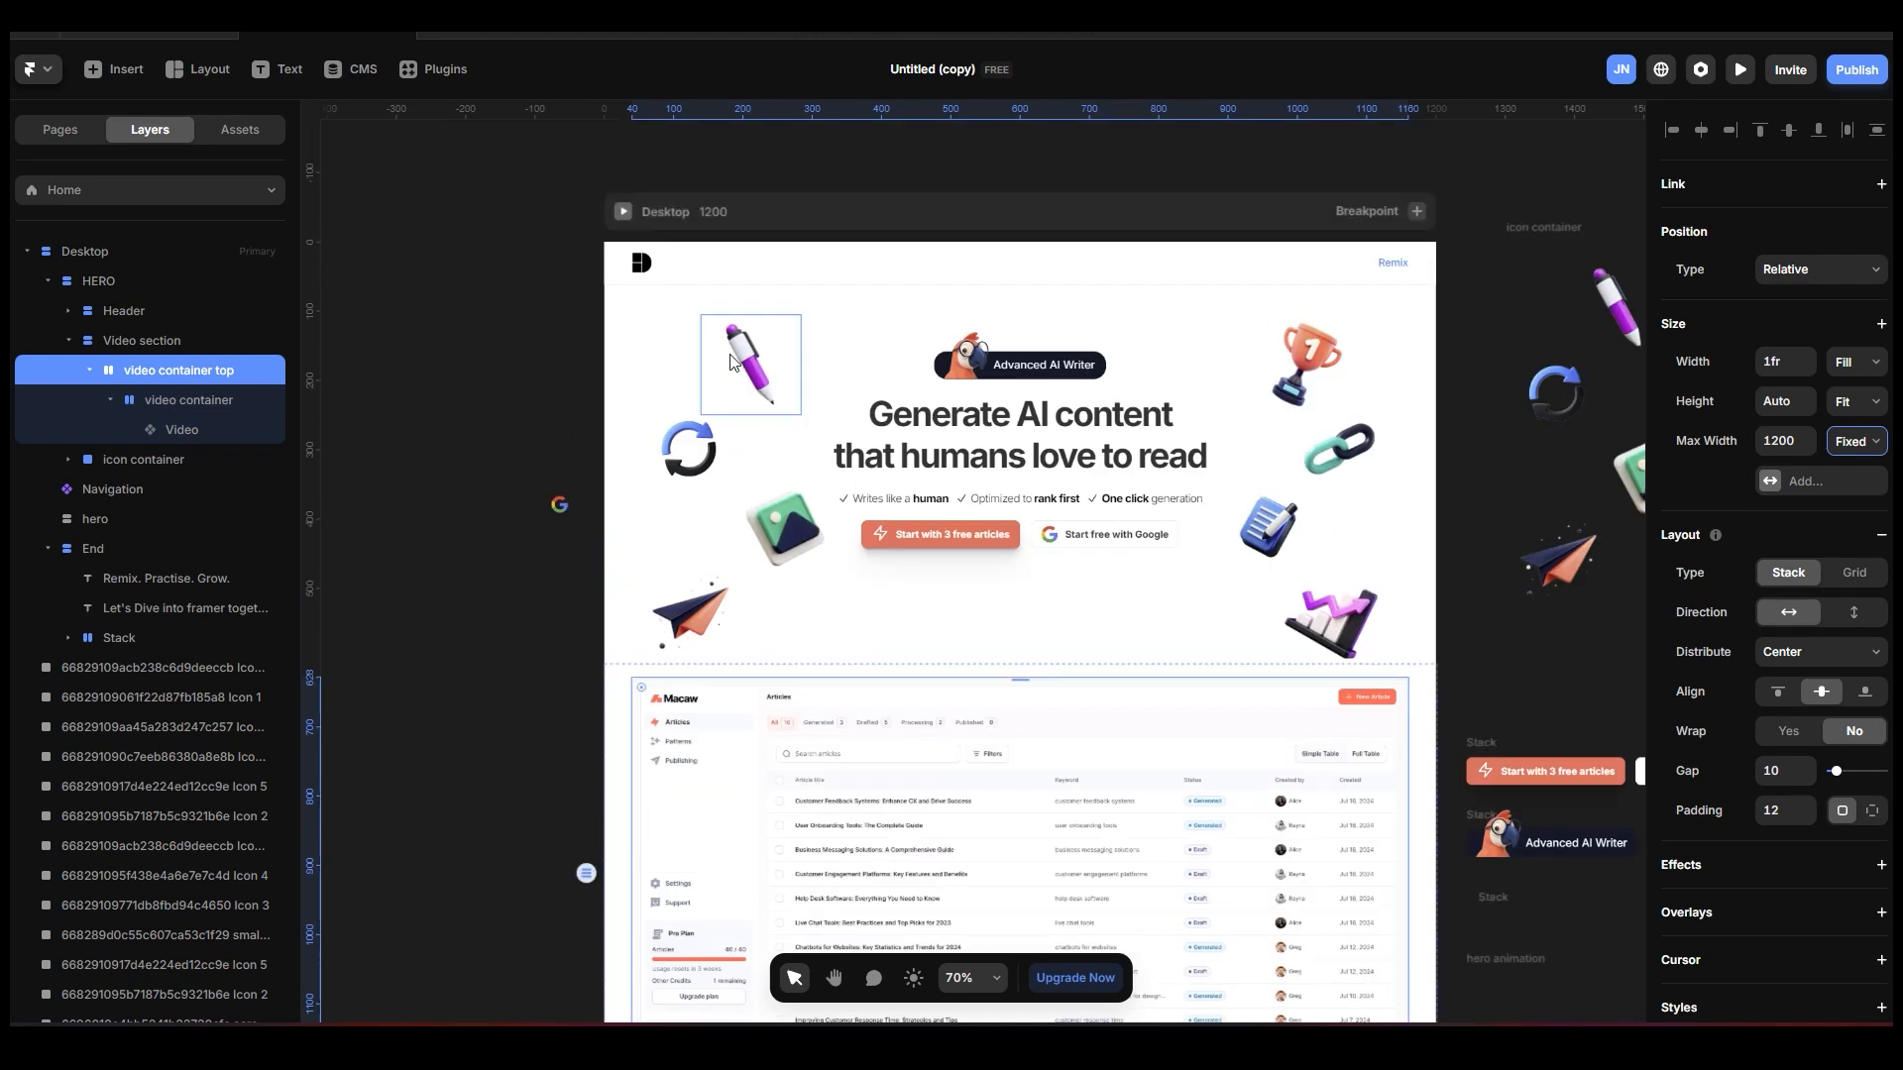
{"action": "left_click", "coordinate": [625, 212]}
{"action": "left_click_drag", "start_coordinate": [346, 533], "coordinate": [8, 527]}
{"action": "scroll", "coordinate": [892, 585], "scroll_direction": "down", "scroll_amount": 4}
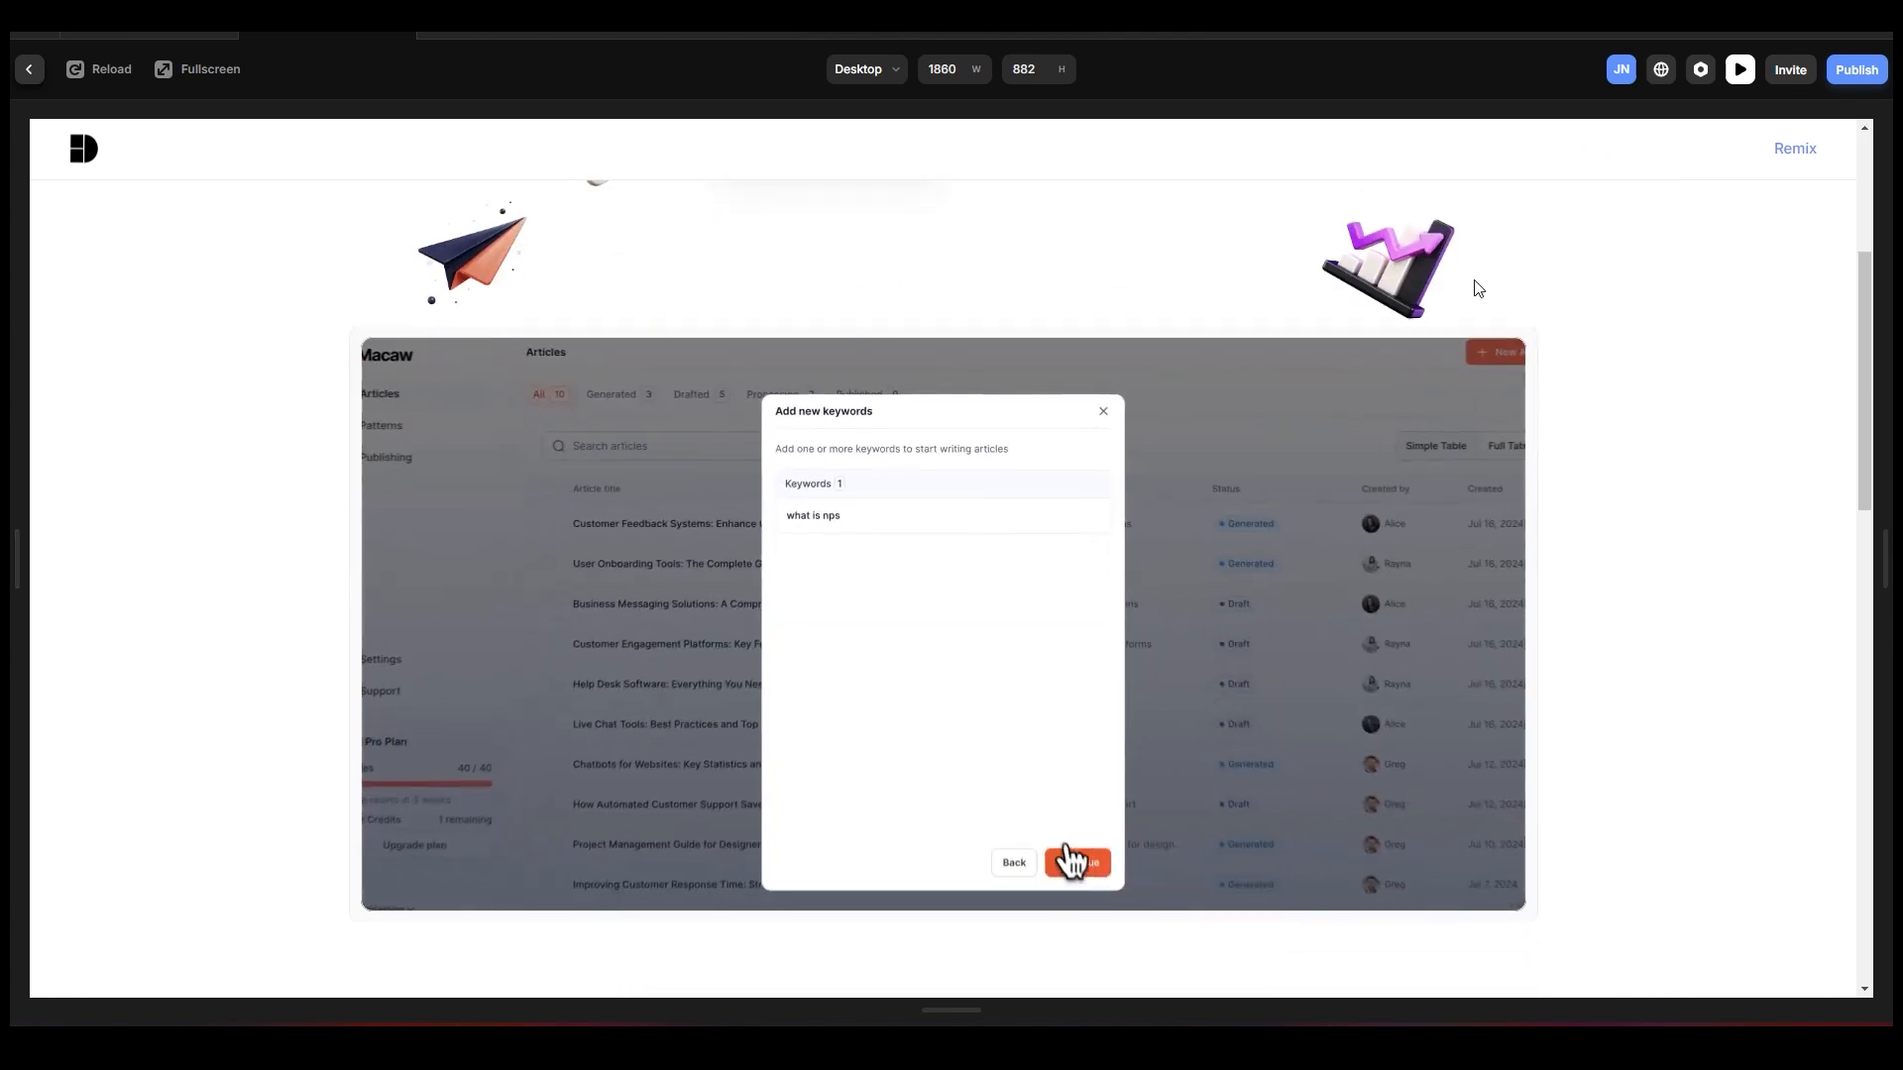
{"action": "scroll", "coordinate": [639, 442], "scroll_direction": "up", "scroll_amount": 4}
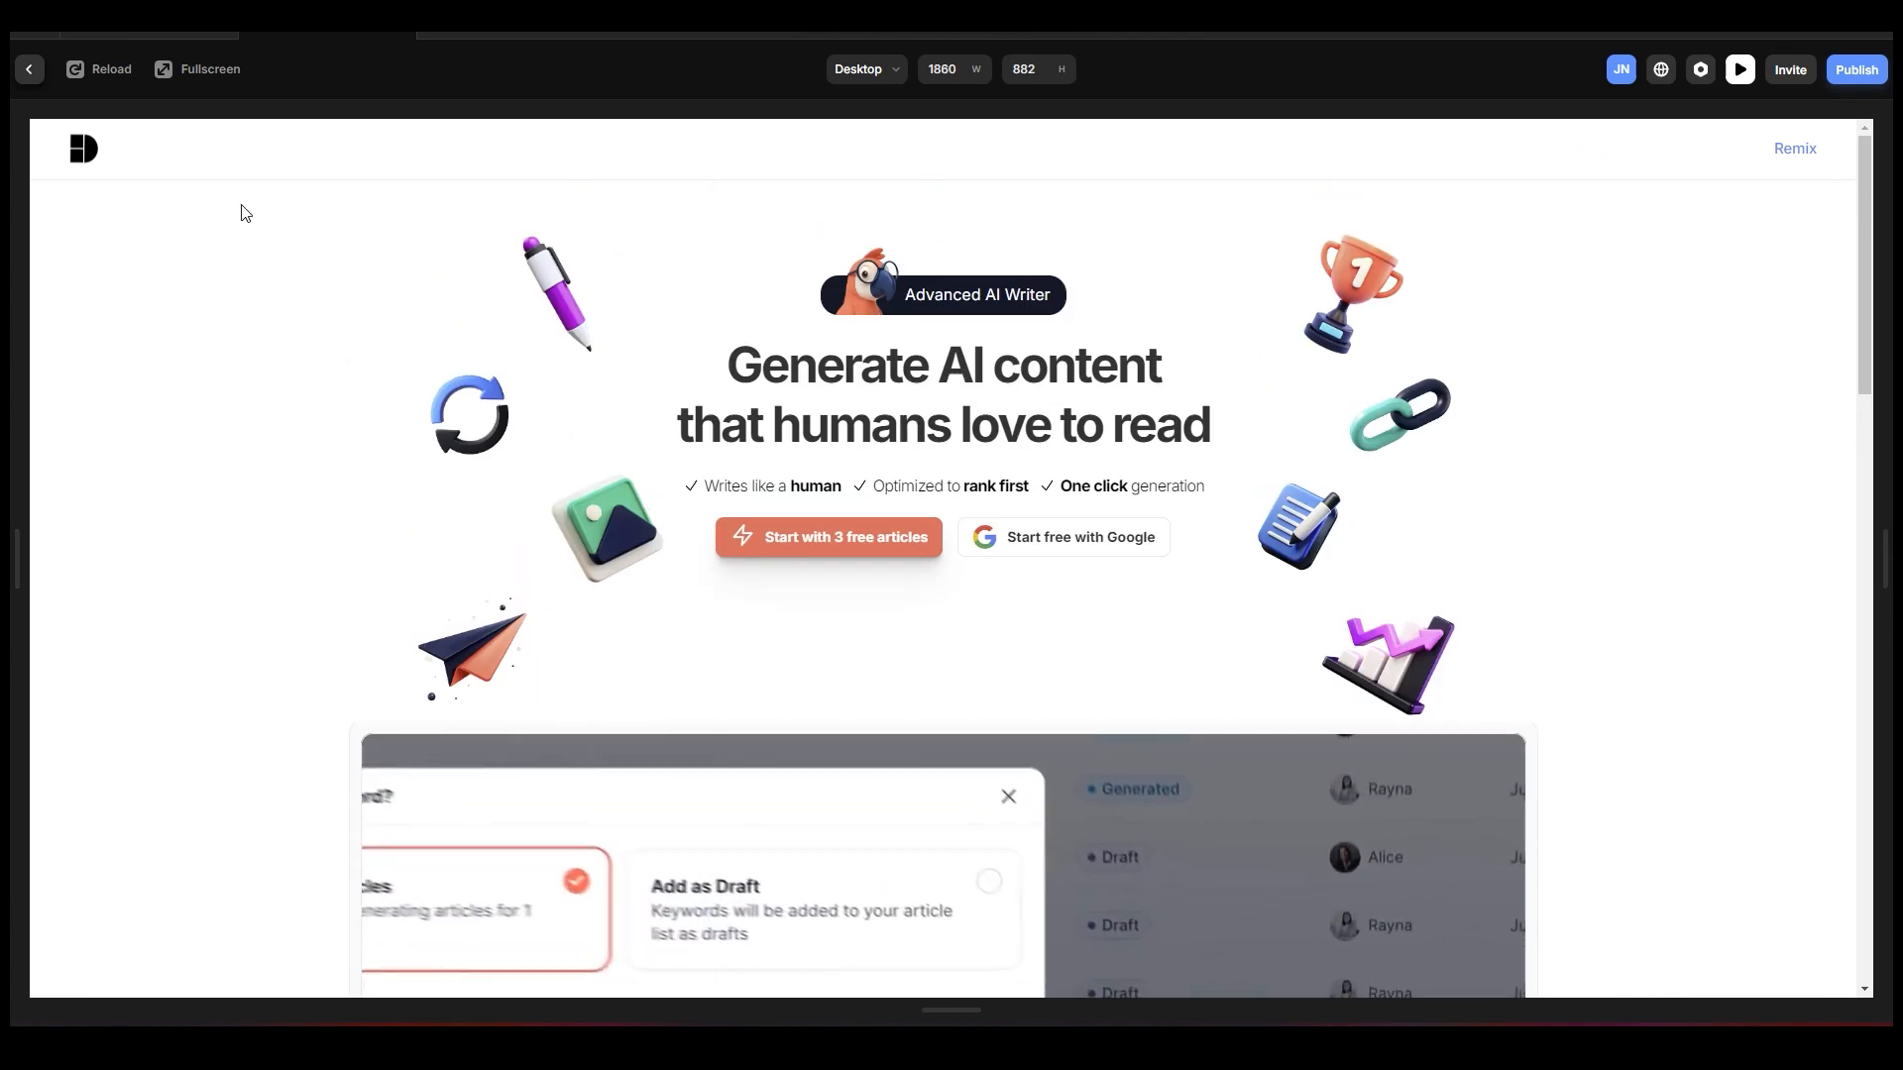
{"action": "left_click", "coordinate": [31, 69]}
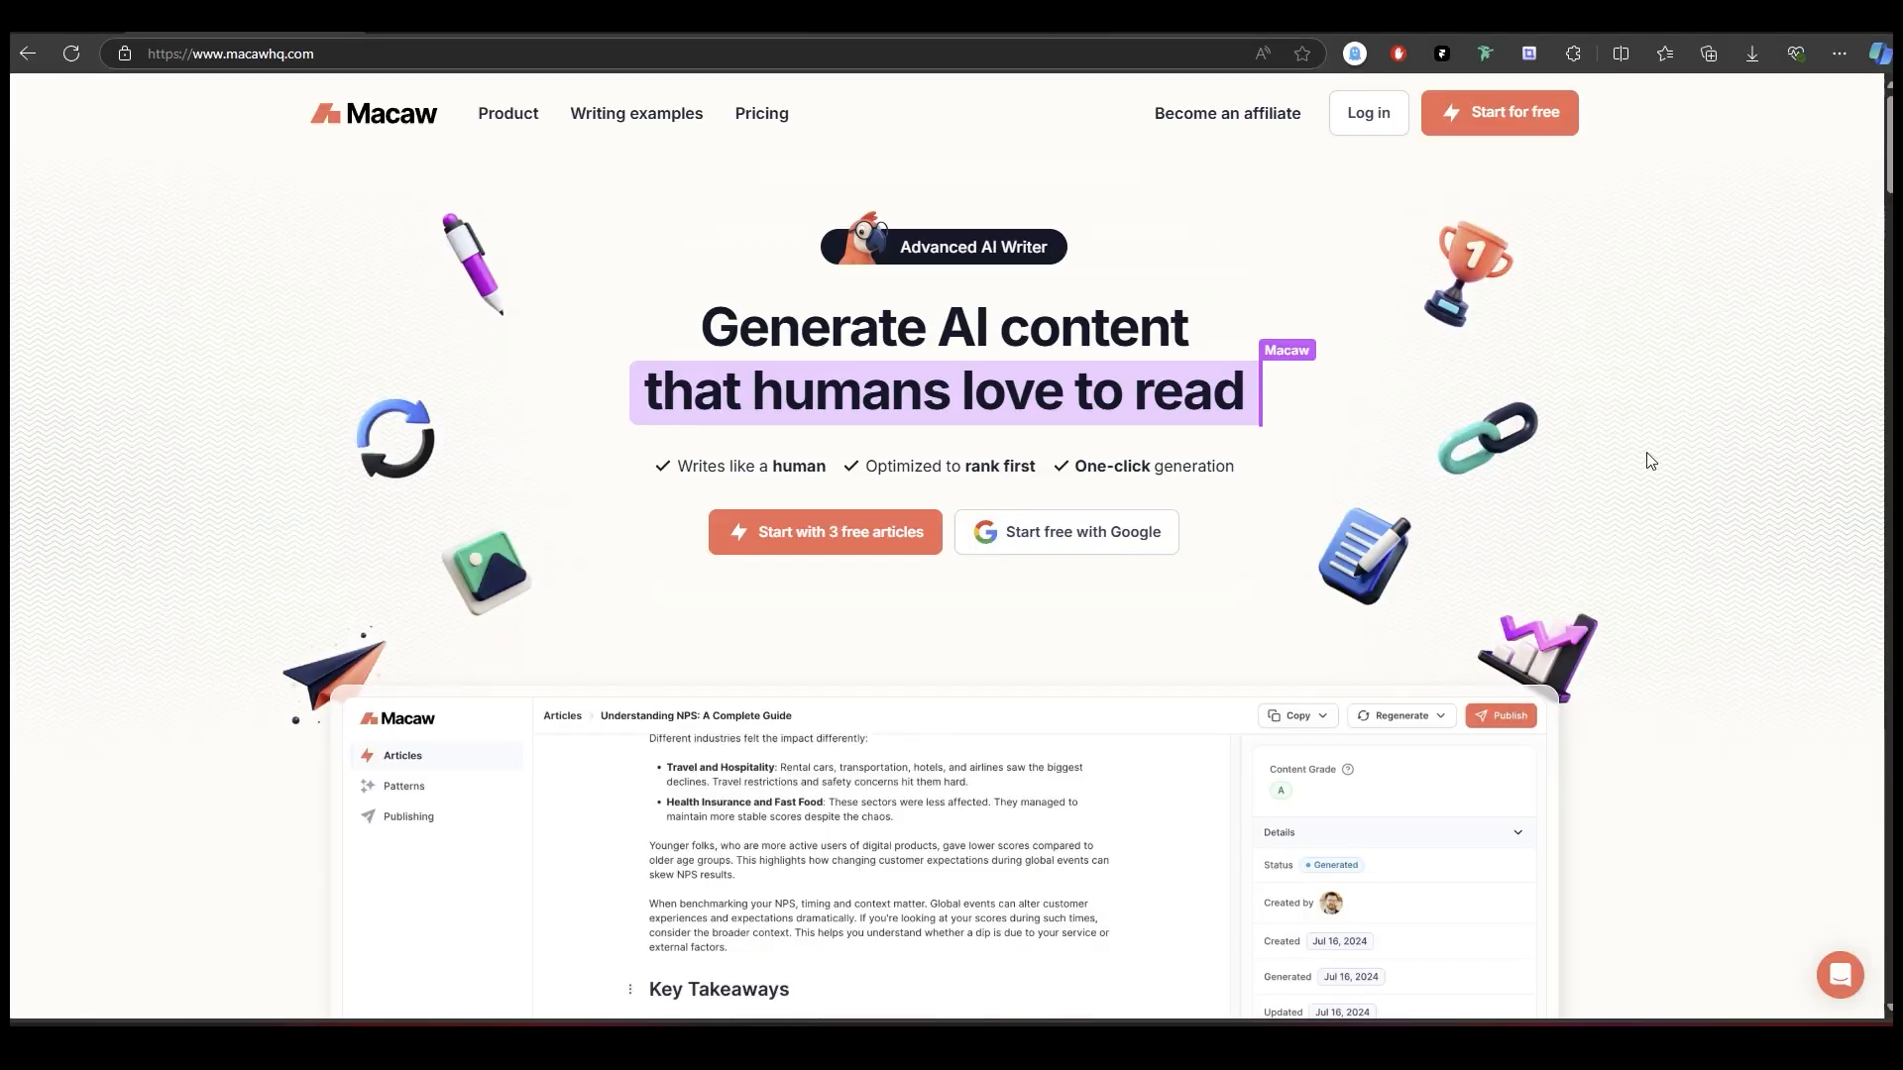
Switch to the Macaw homepage in the browser and examine how its hero icons move during scrolling.
{"action": "scroll", "coordinate": [1650, 461], "scroll_direction": "down", "scroll_amount": 1}
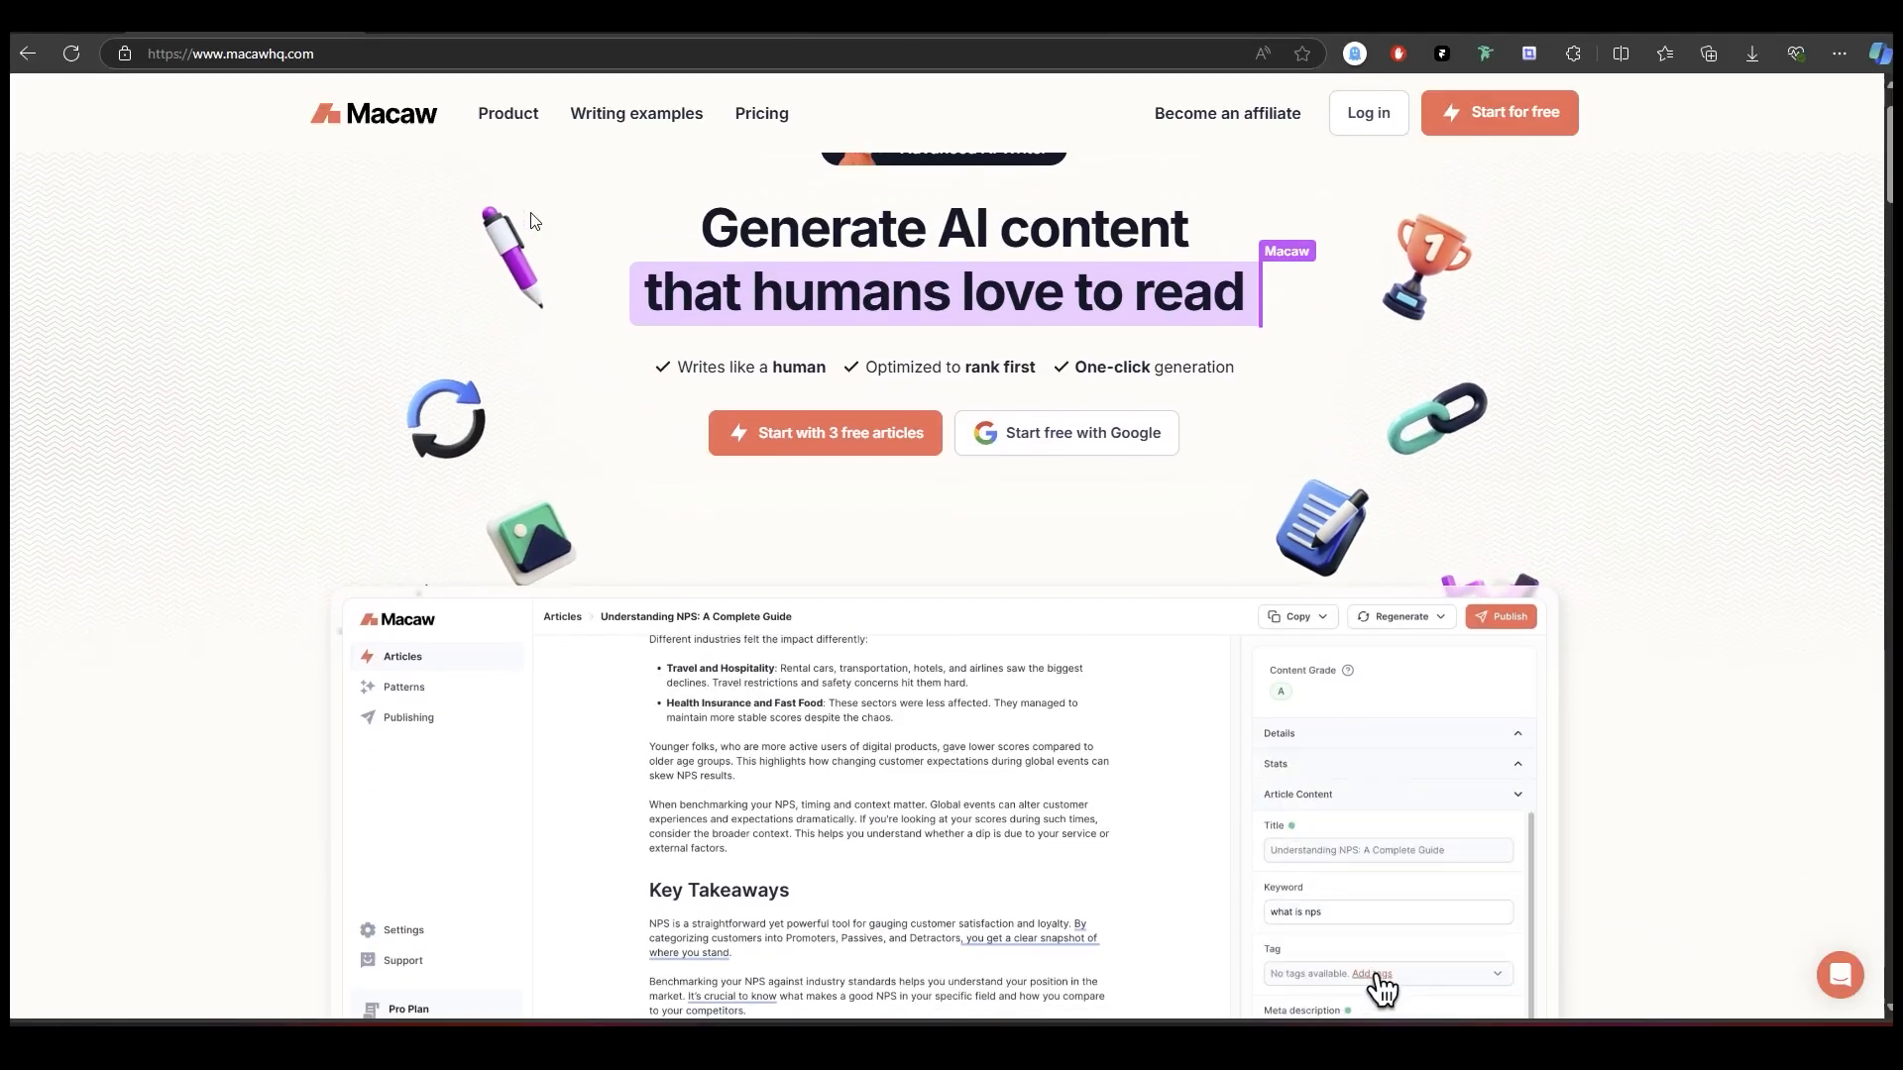
{"action": "scroll", "coordinate": [534, 220], "scroll_direction": "down", "scroll_amount": 2}
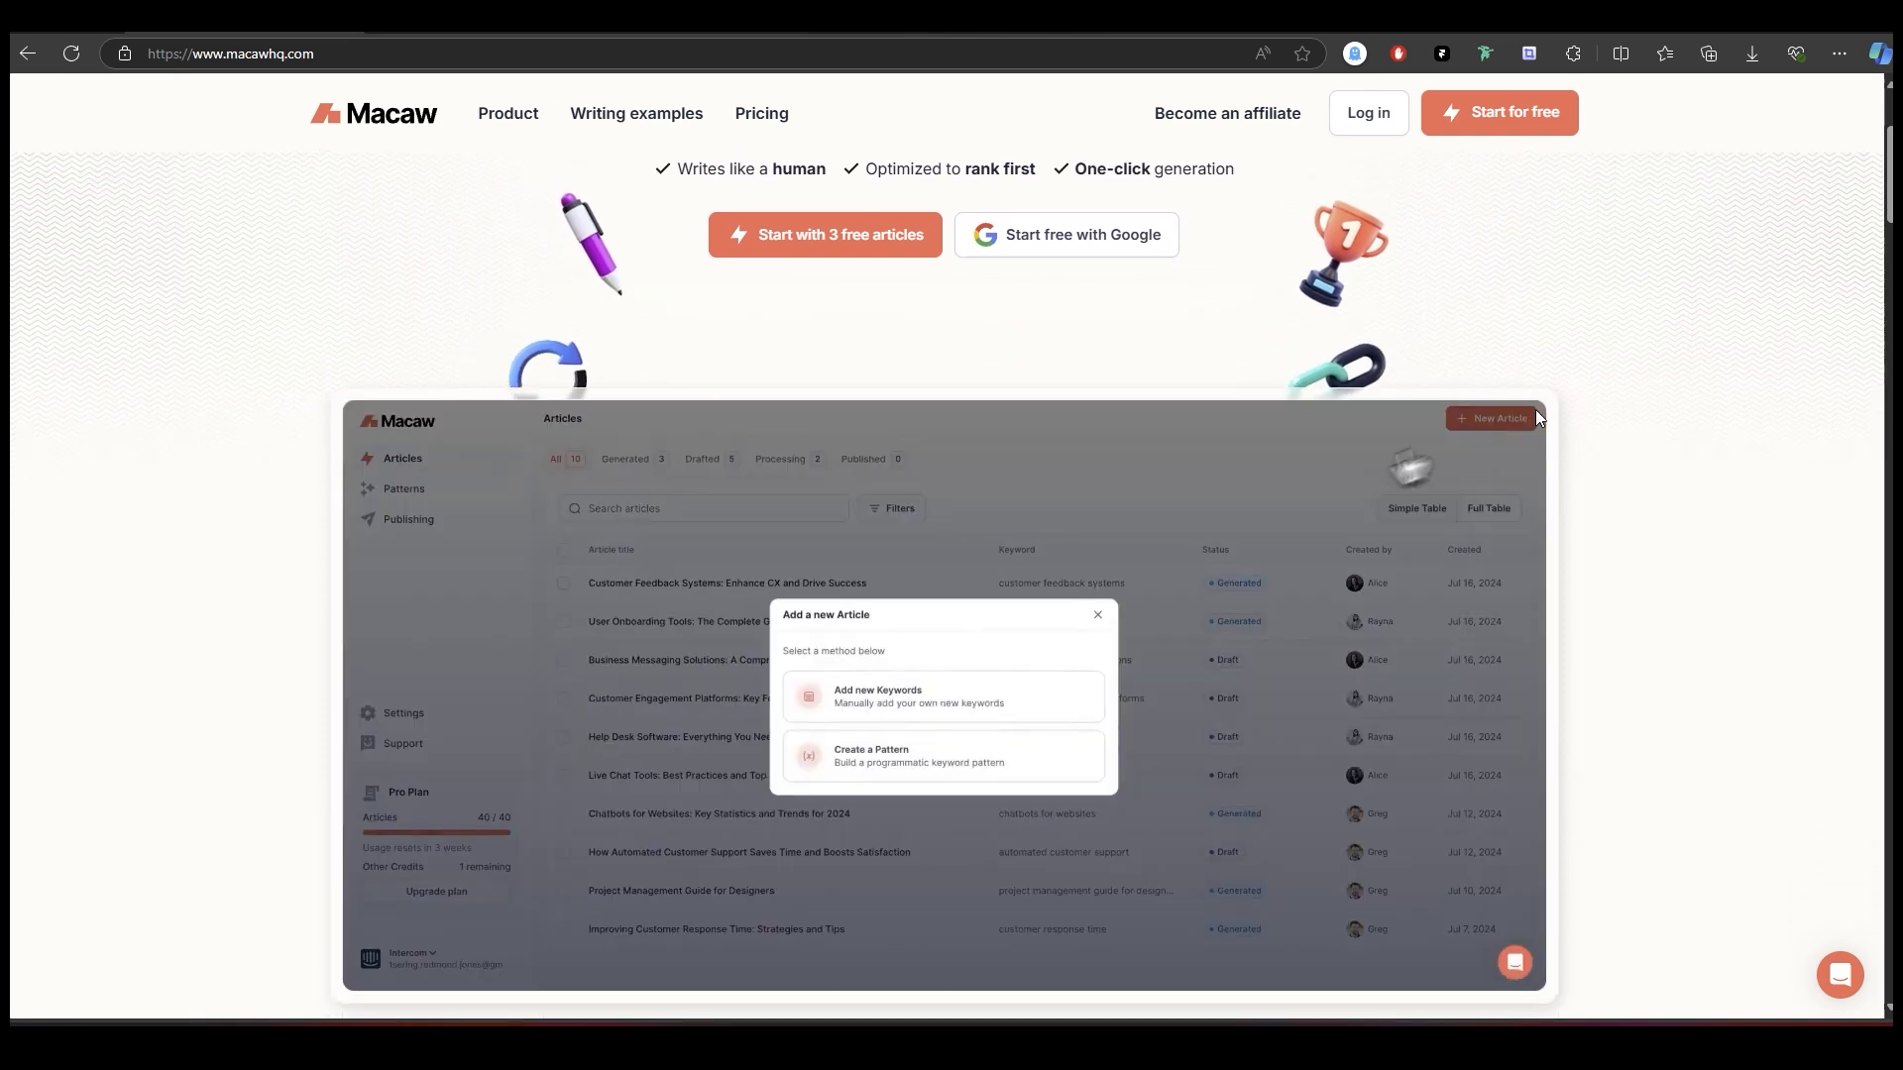
{"action": "scroll", "coordinate": [1527, 407], "scroll_direction": "down", "scroll_amount": 2}
{"action": "scroll", "coordinate": [1126, 404], "scroll_direction": "up", "scroll_amount": 2}
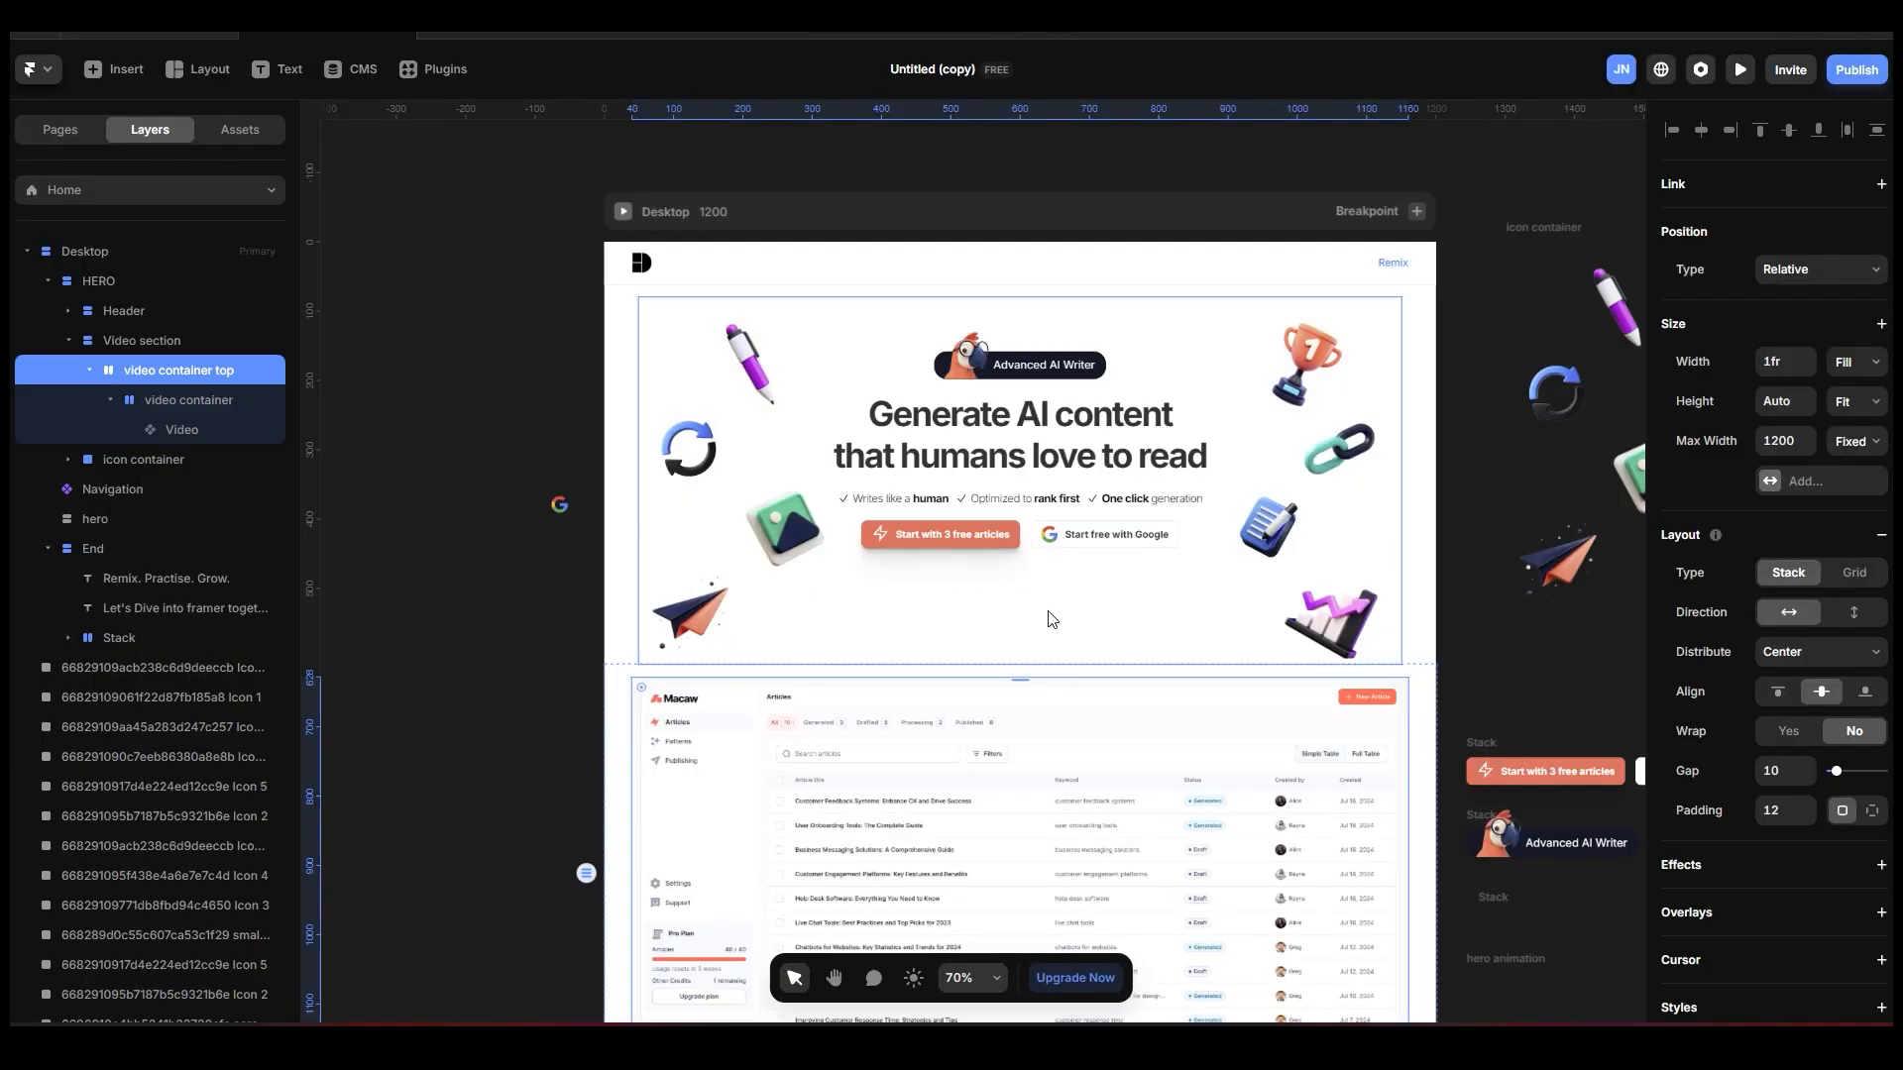
Add a Scroll Transform effect to the hero's icon container with the Section in View trigger.
{"action": "left_click", "coordinate": [1051, 618]}
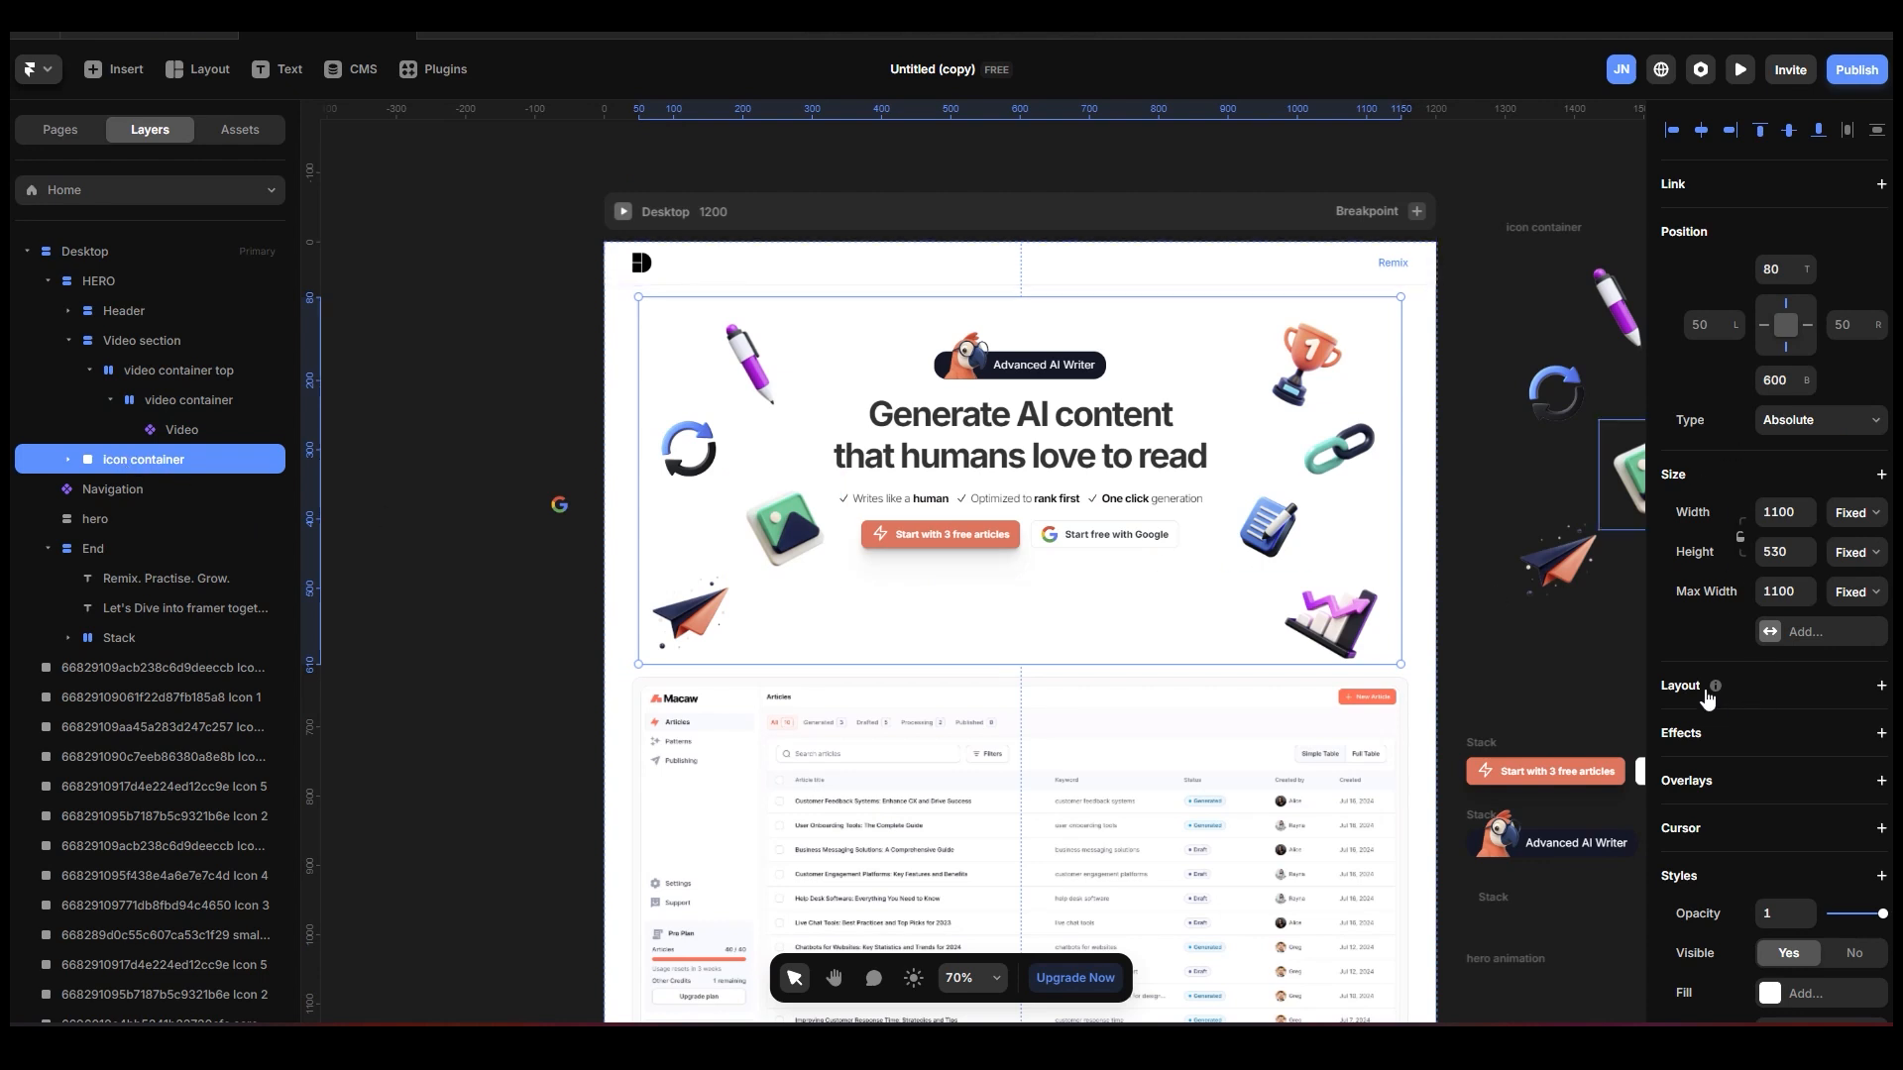
{"action": "left_click", "coordinate": [1881, 736]}
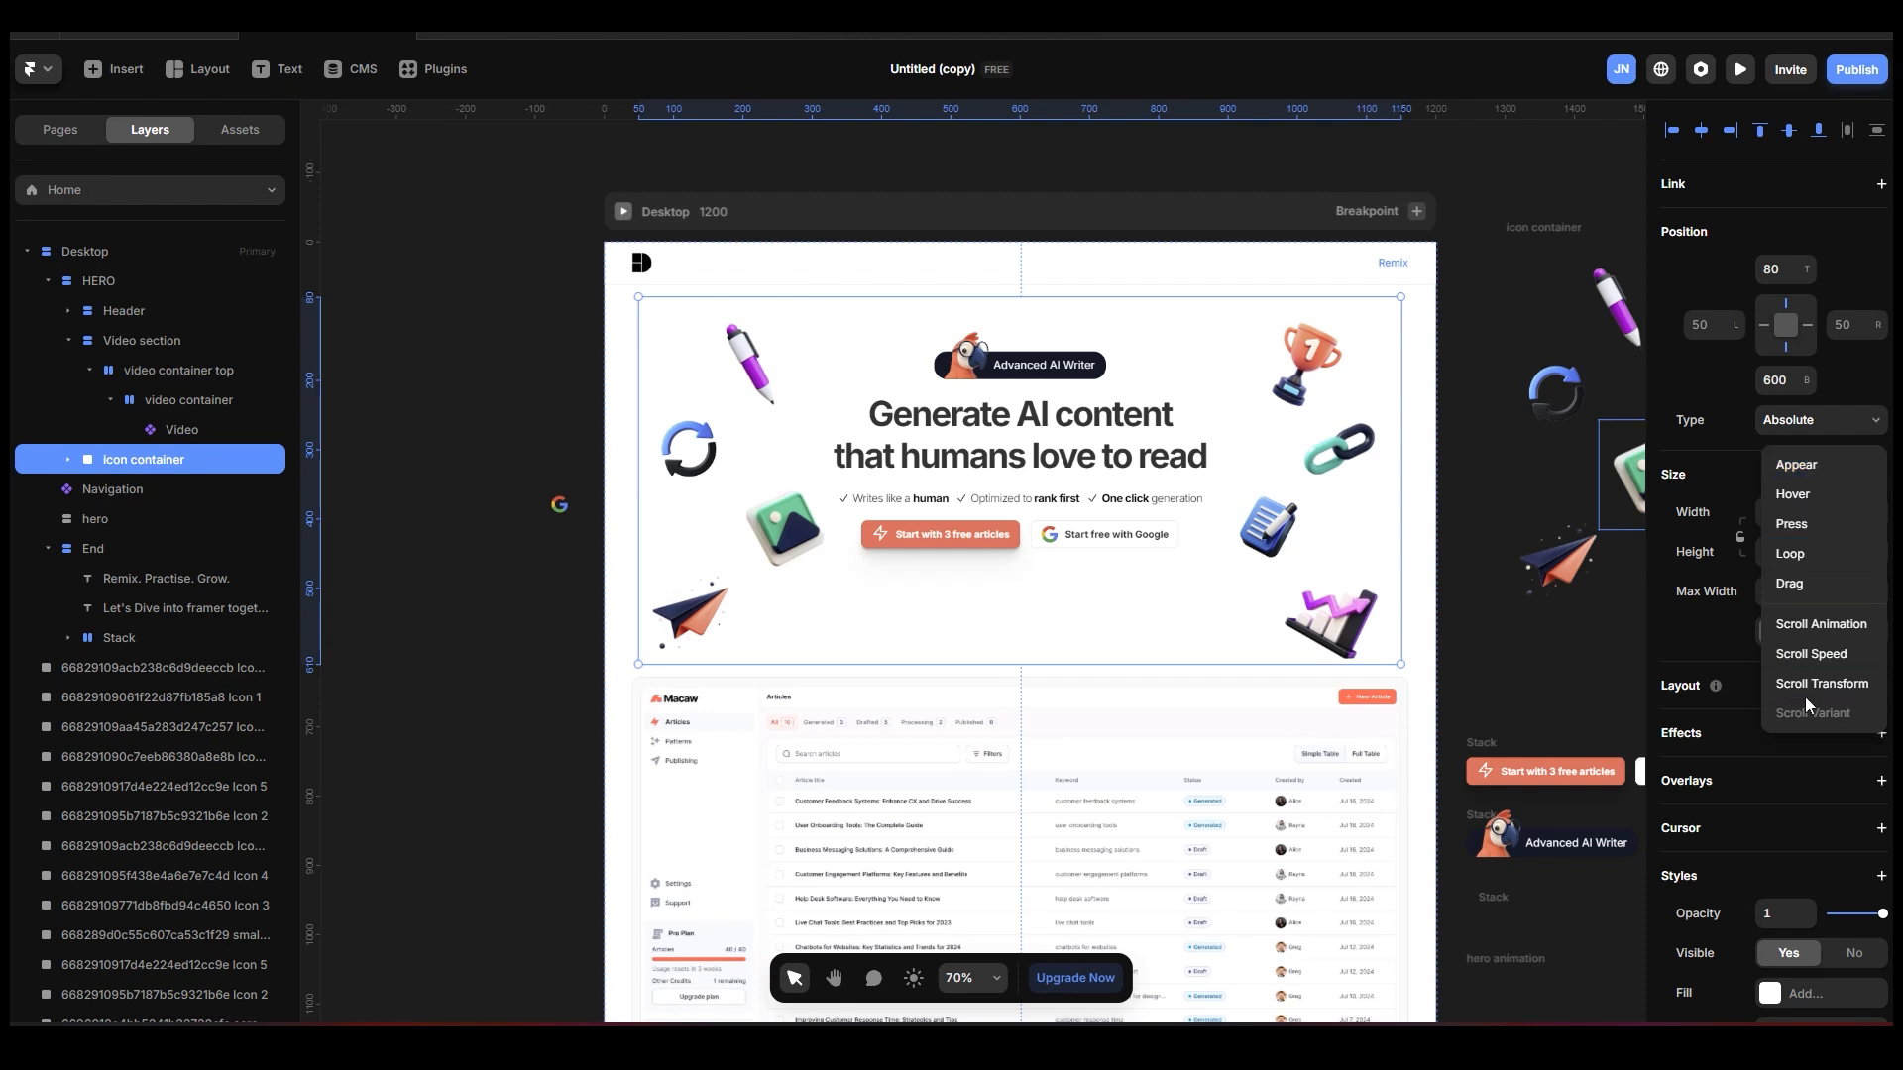
{"action": "left_click", "coordinate": [1838, 683]}
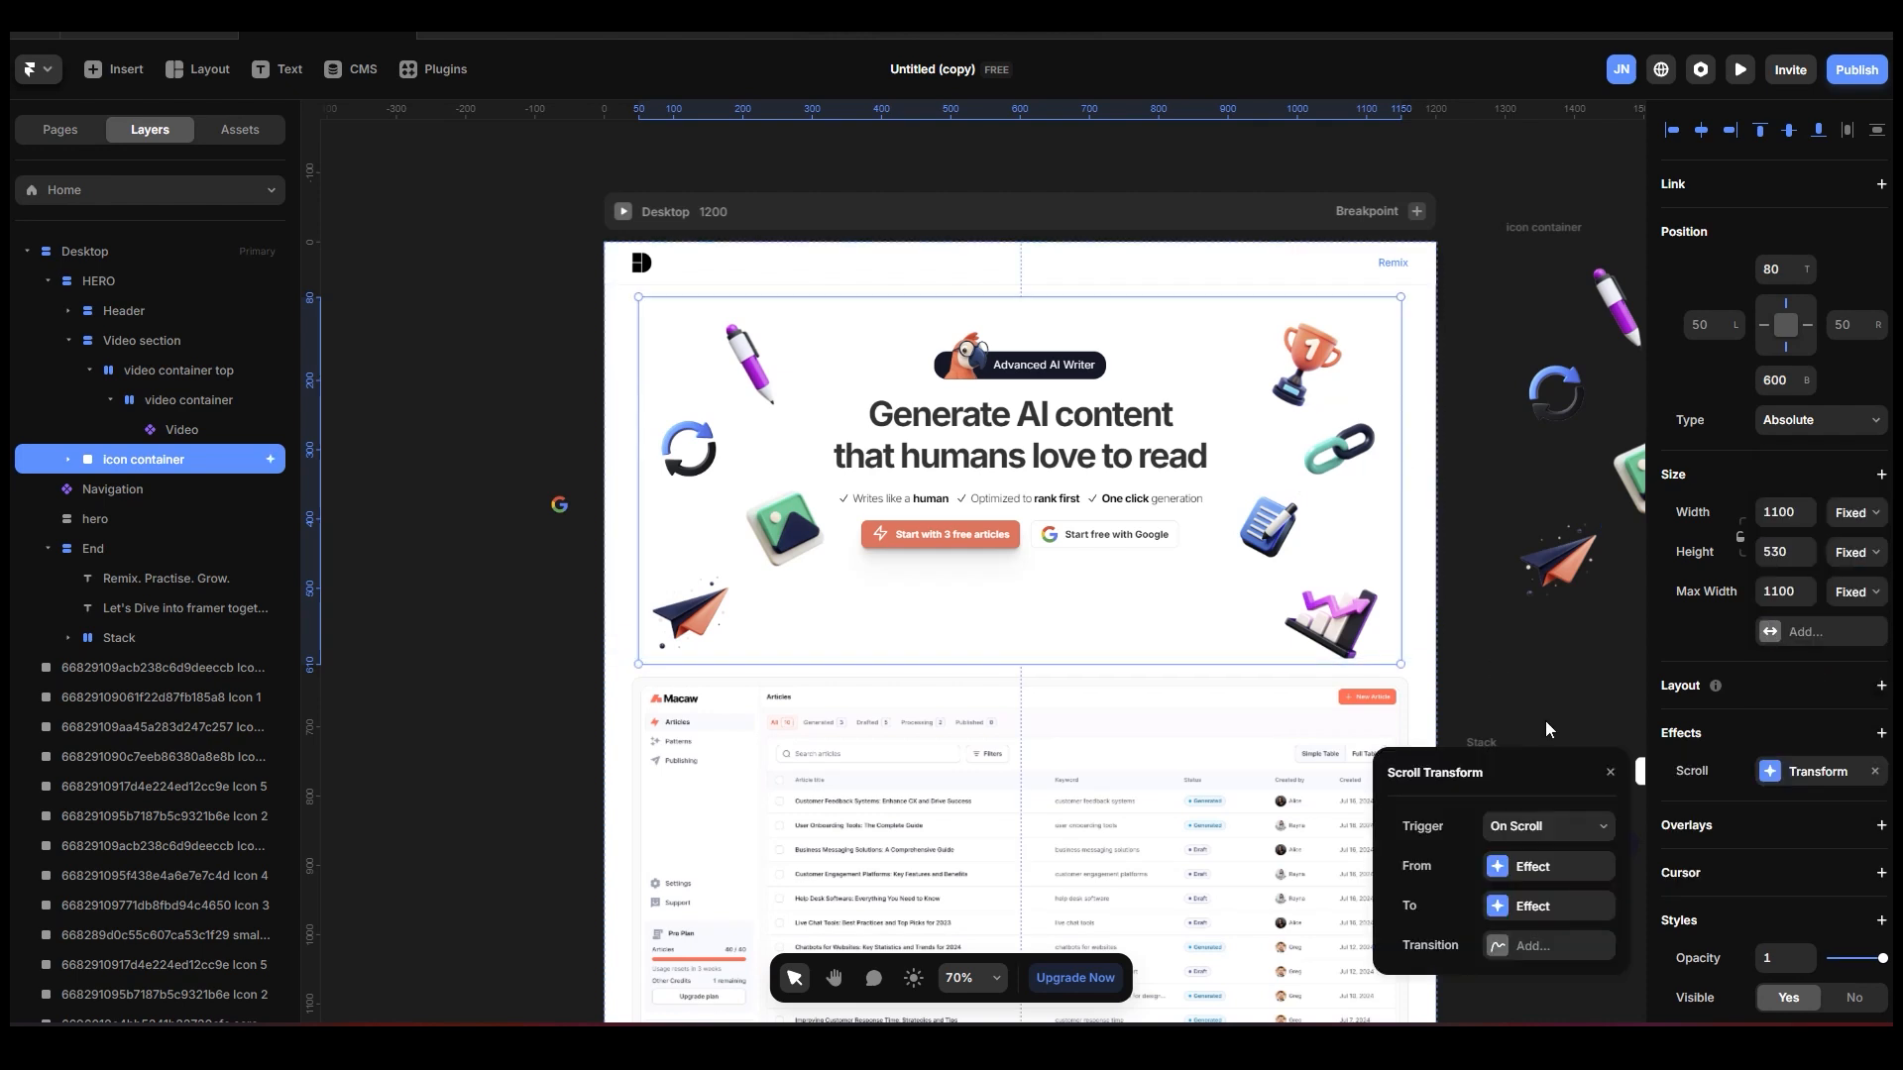
{"action": "left_click", "coordinate": [1575, 833]}
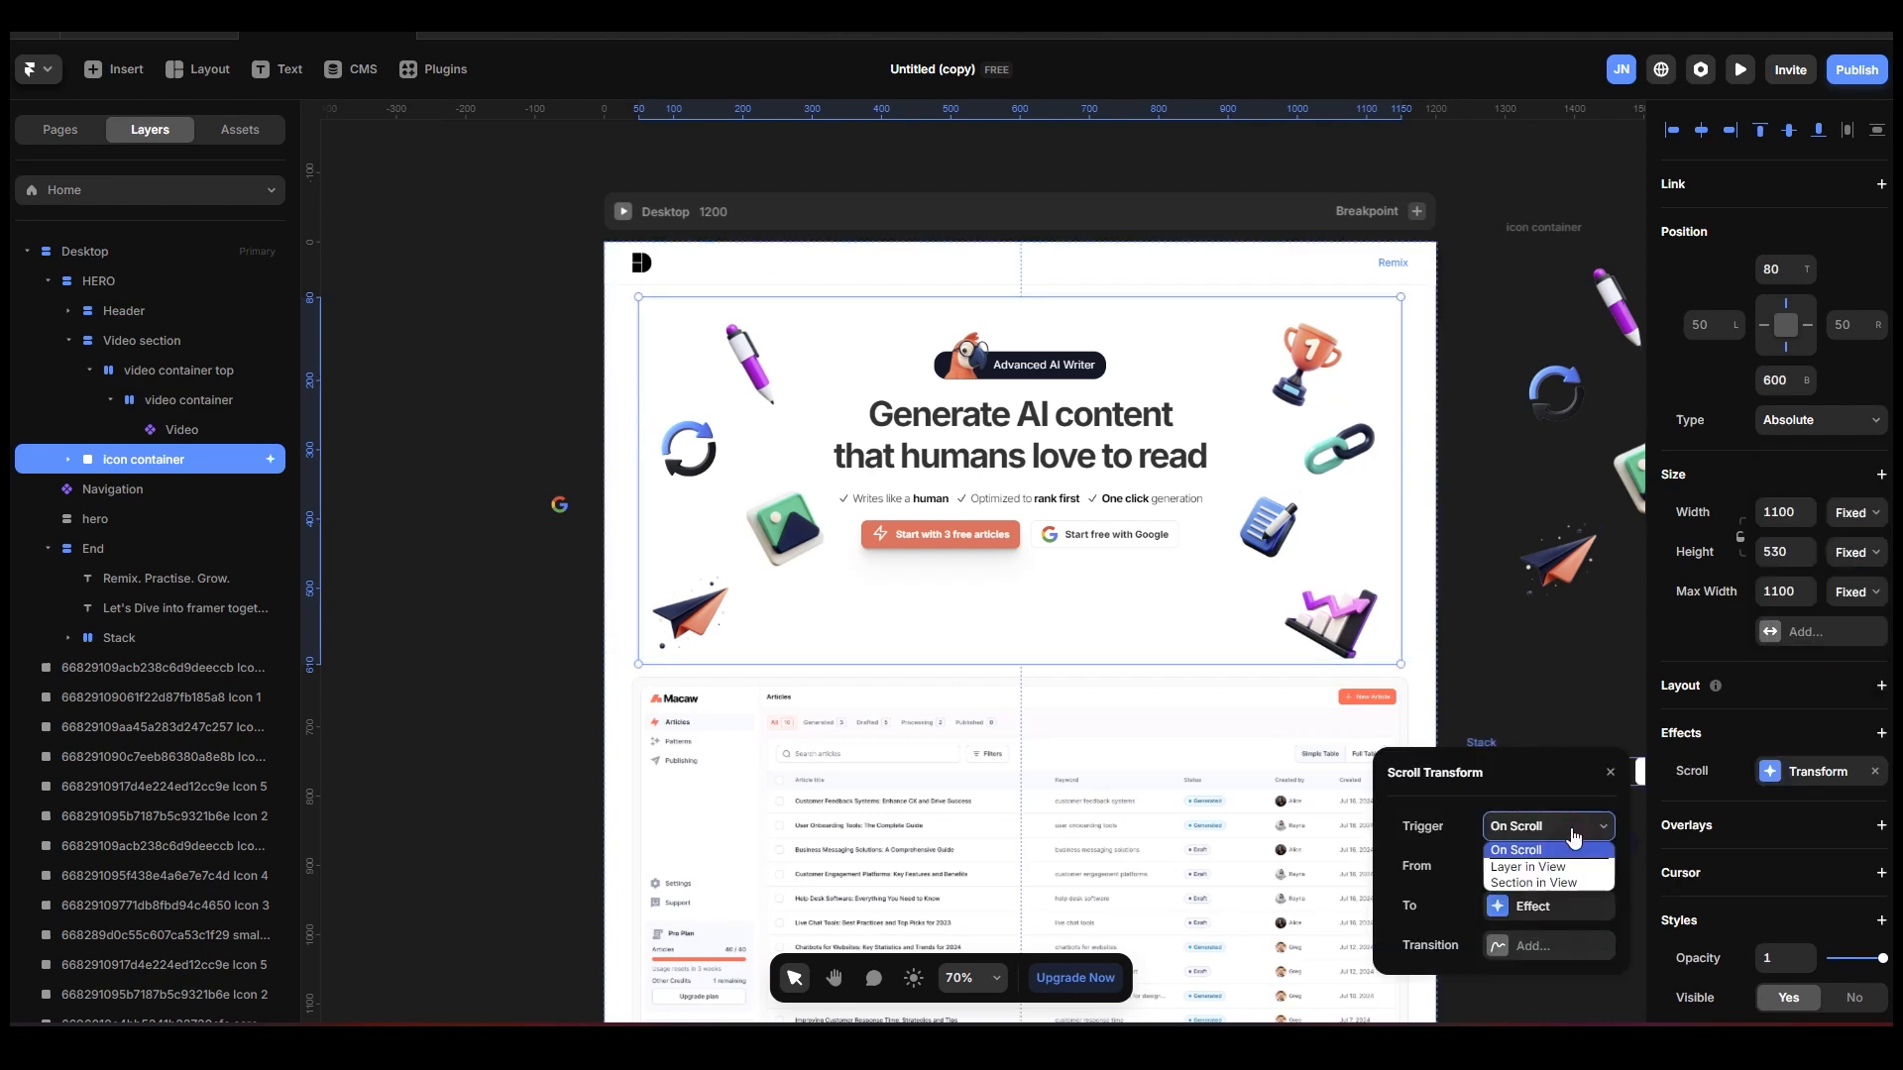
{"action": "left_click", "coordinate": [1556, 881]}
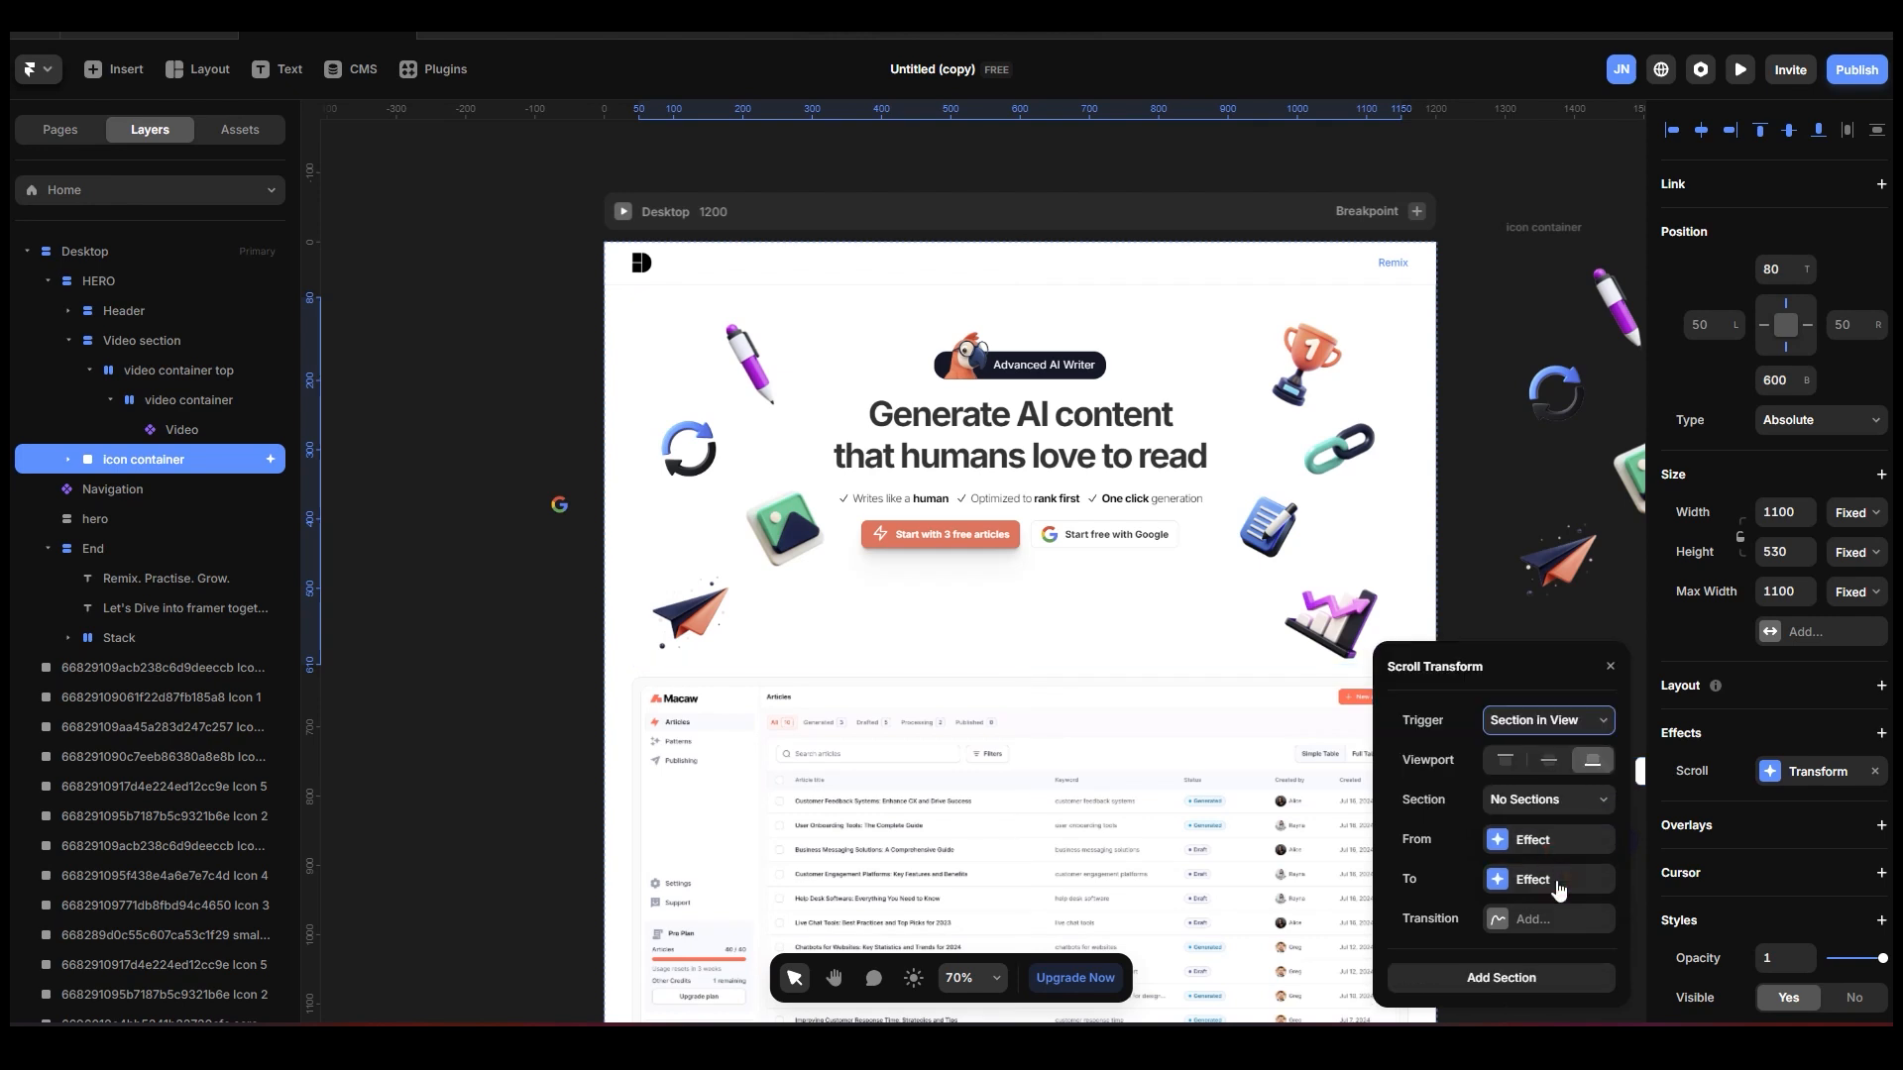
{"action": "left_click", "coordinate": [1538, 811]}
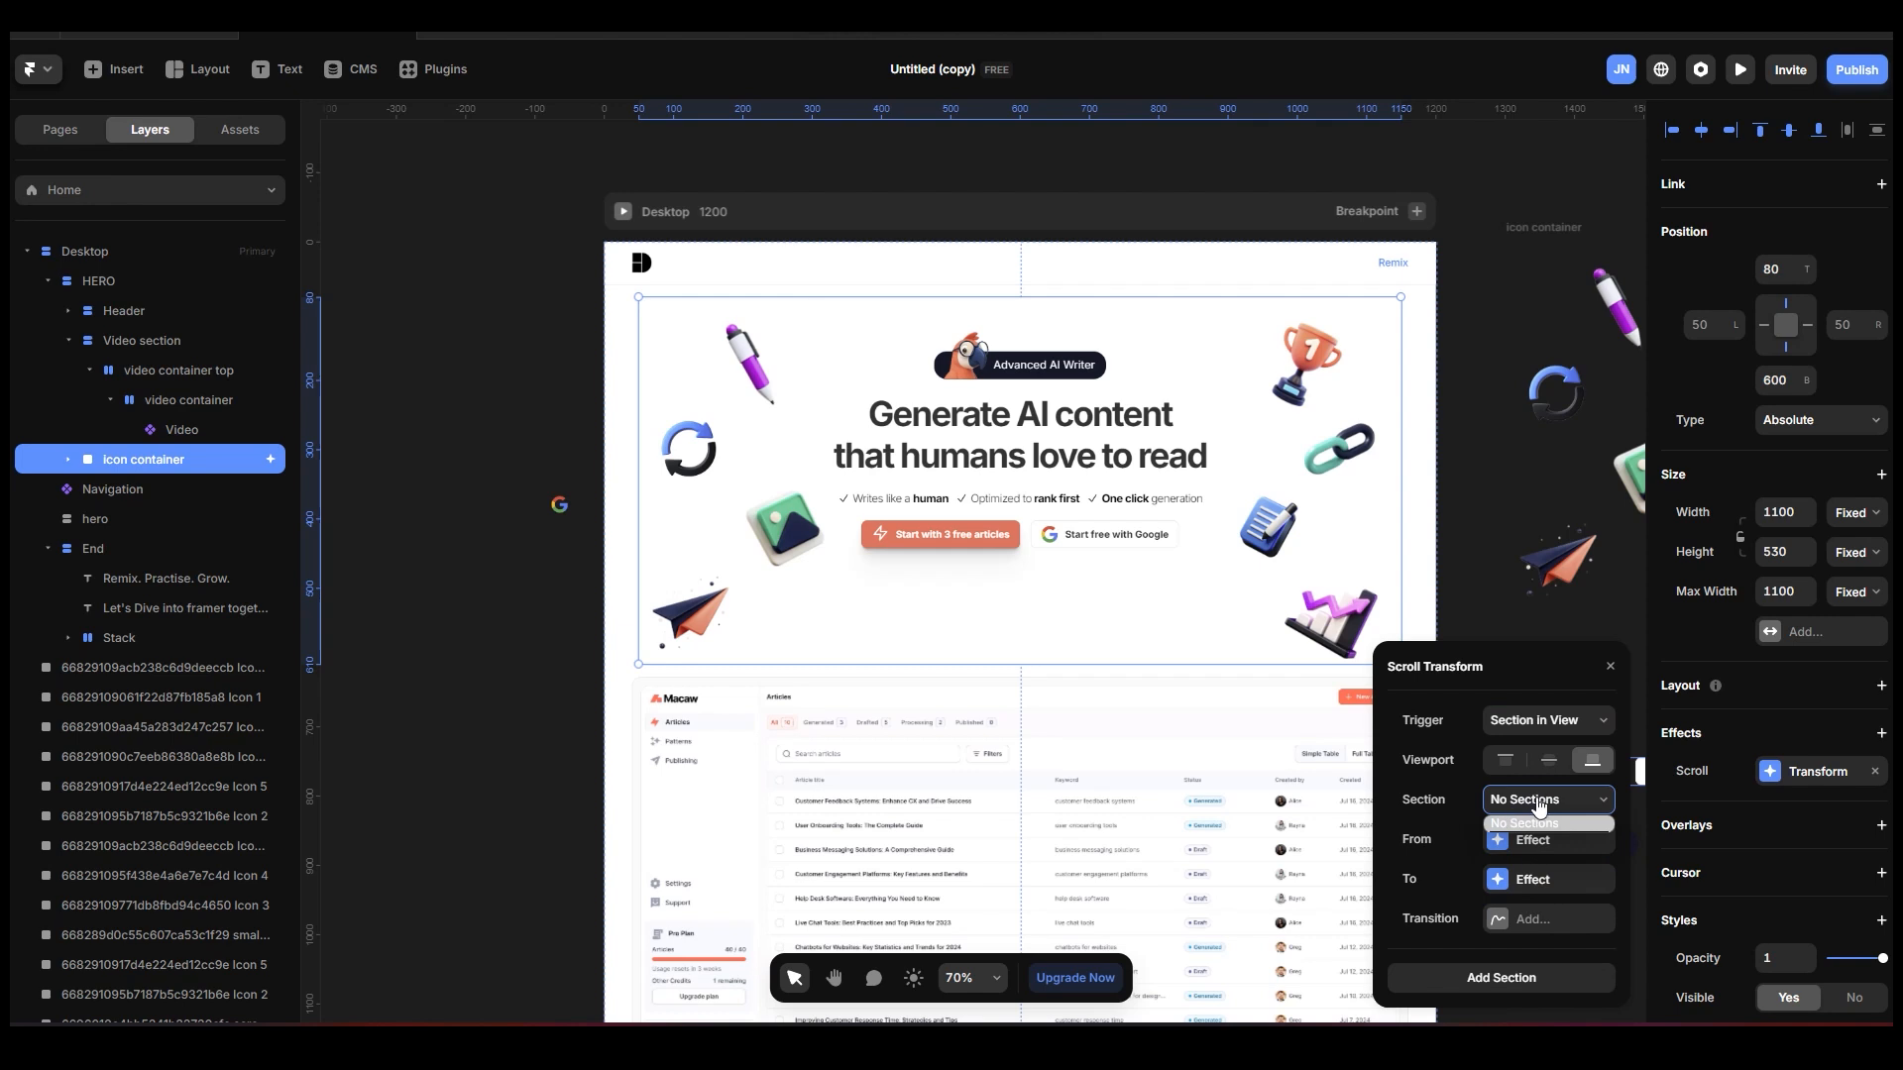
{"action": "left_click", "coordinate": [1538, 805]}
{"action": "left_click", "coordinate": [518, 297]}
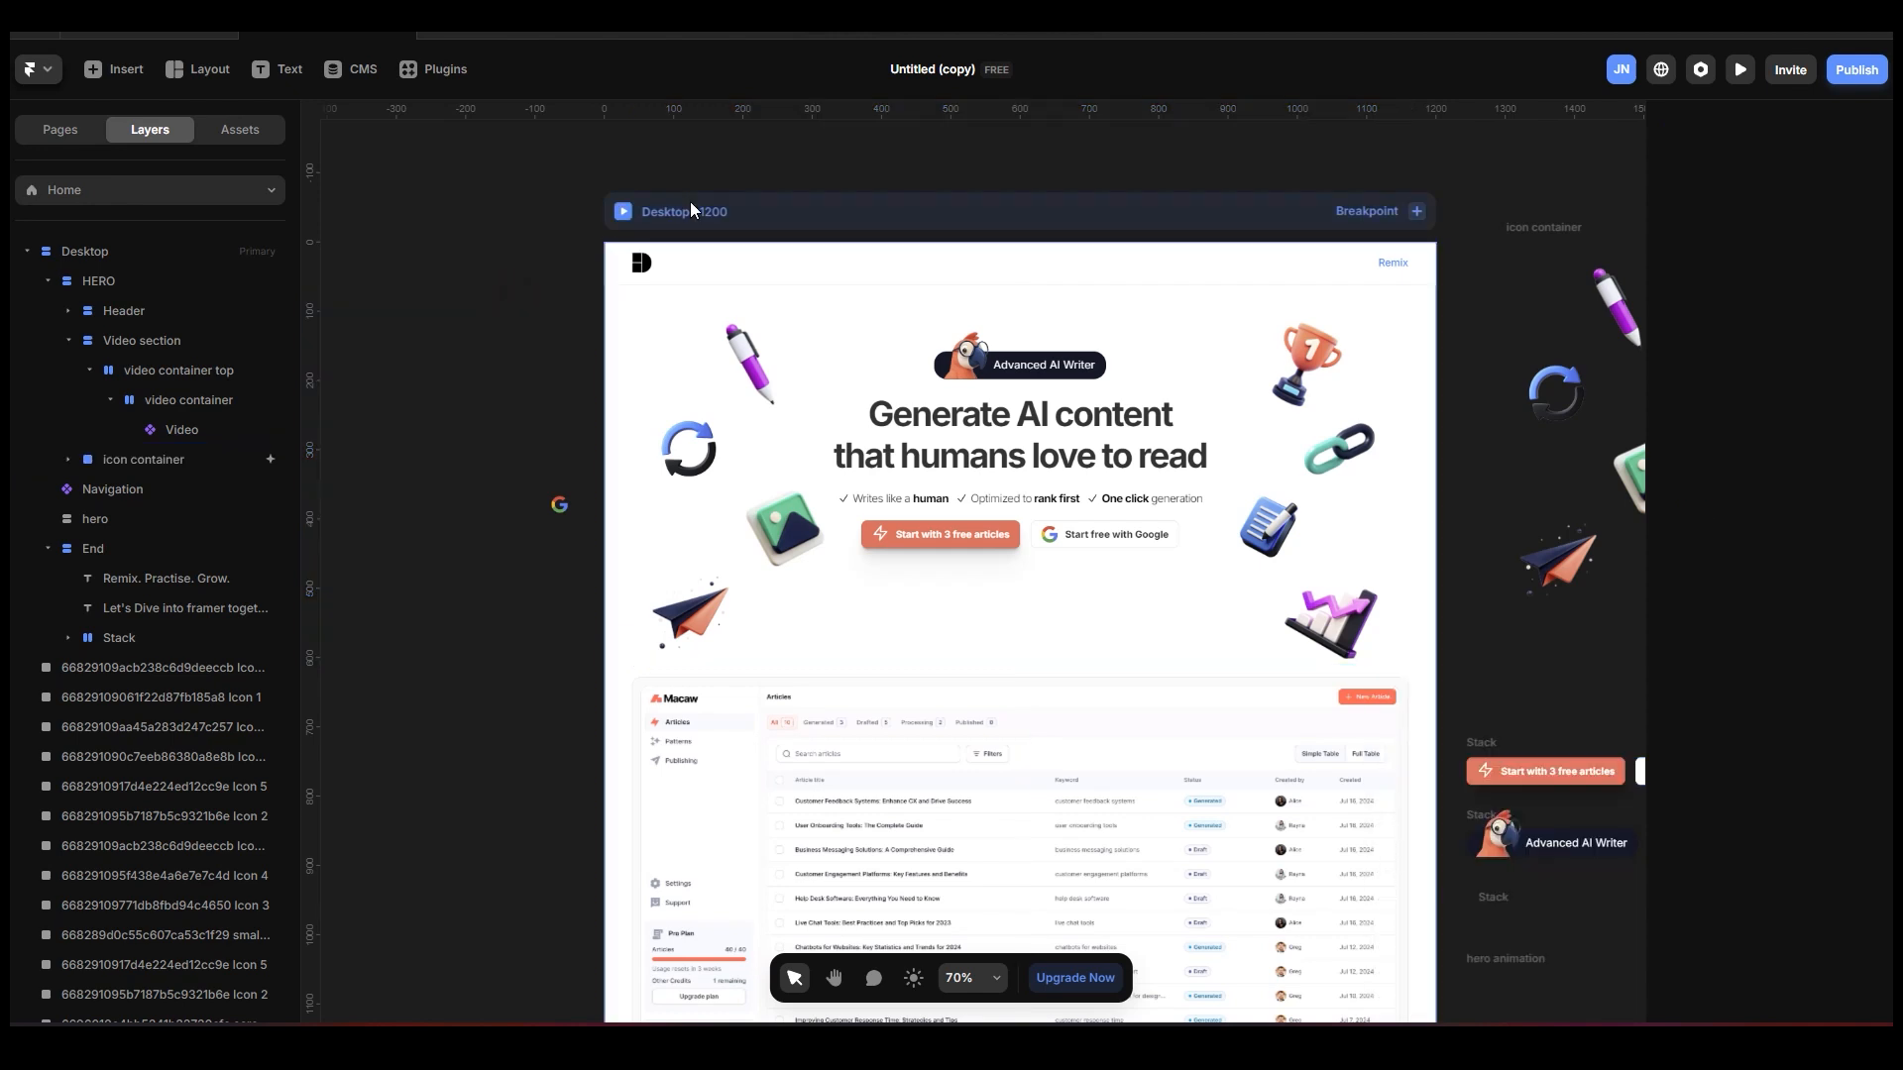
Define the Video section as a scroll section named video-section.
{"action": "left_click", "coordinate": [765, 216]}
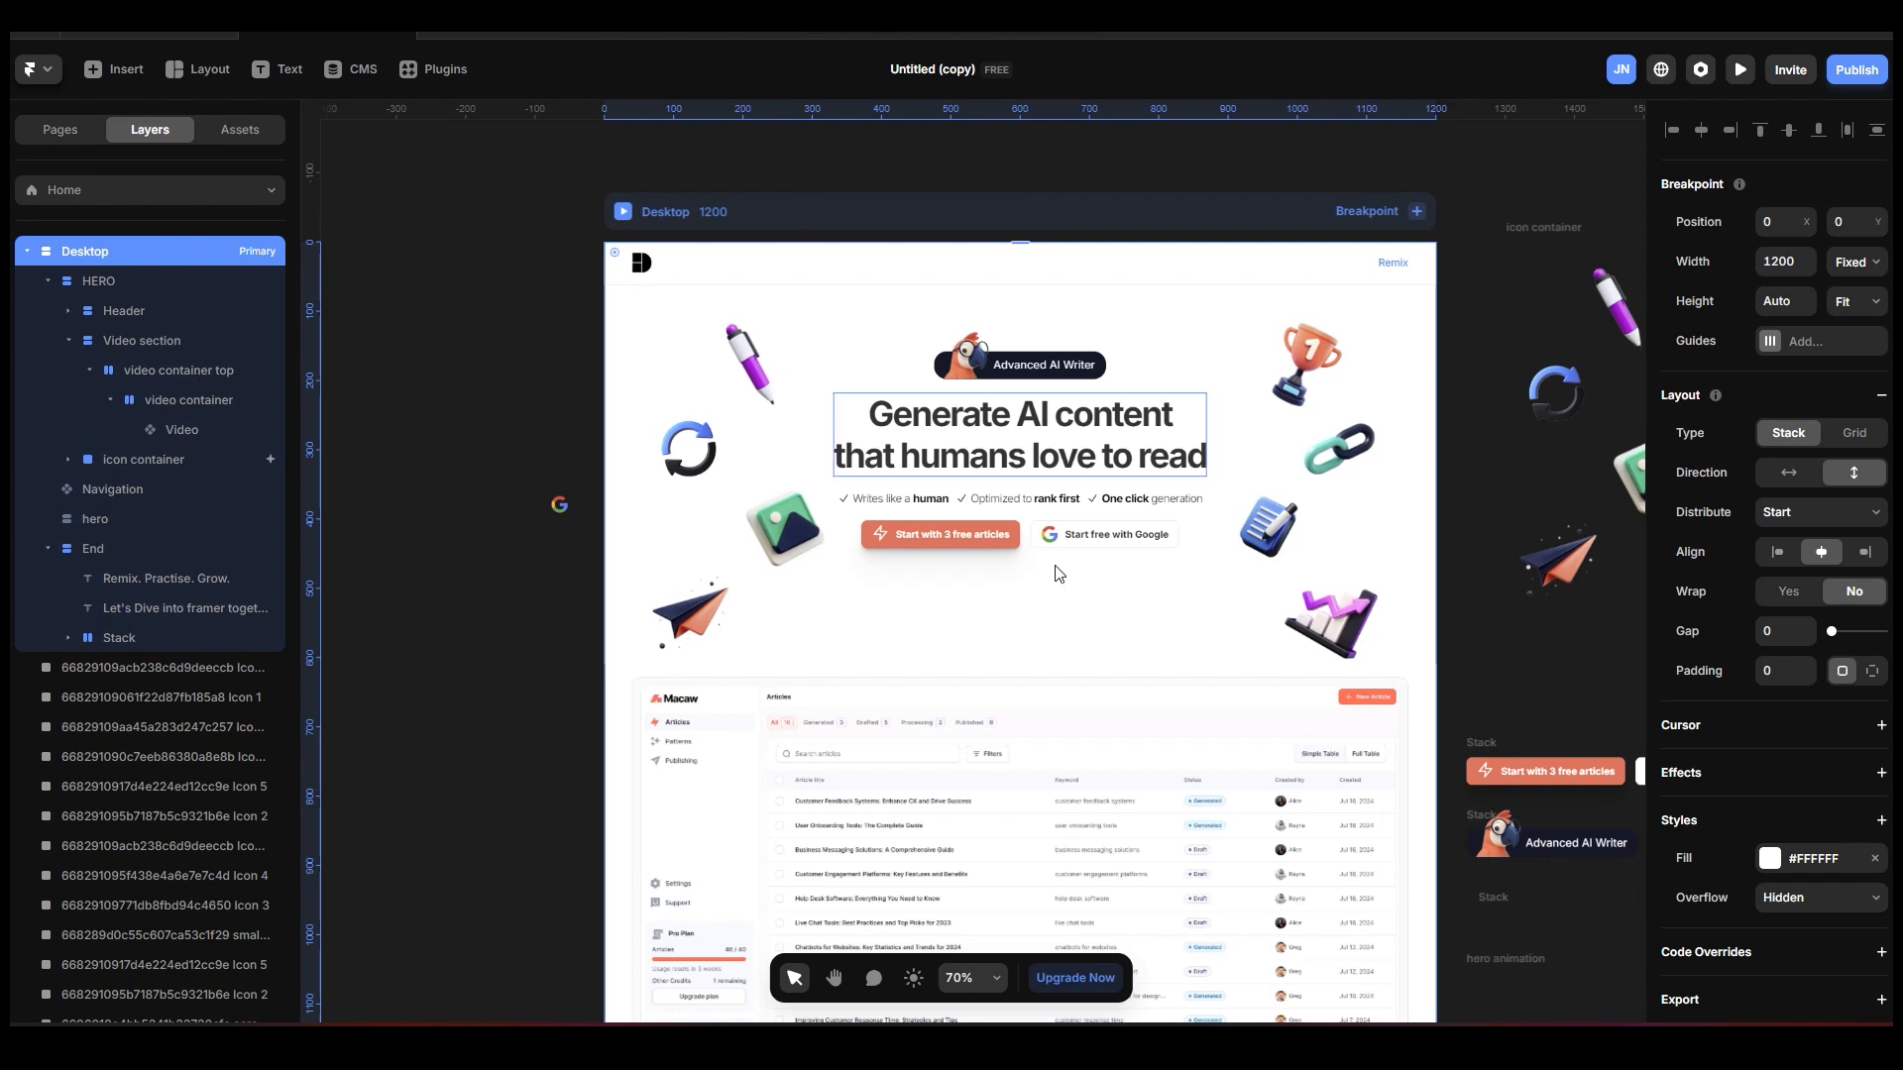
{"action": "key", "text": "space"}
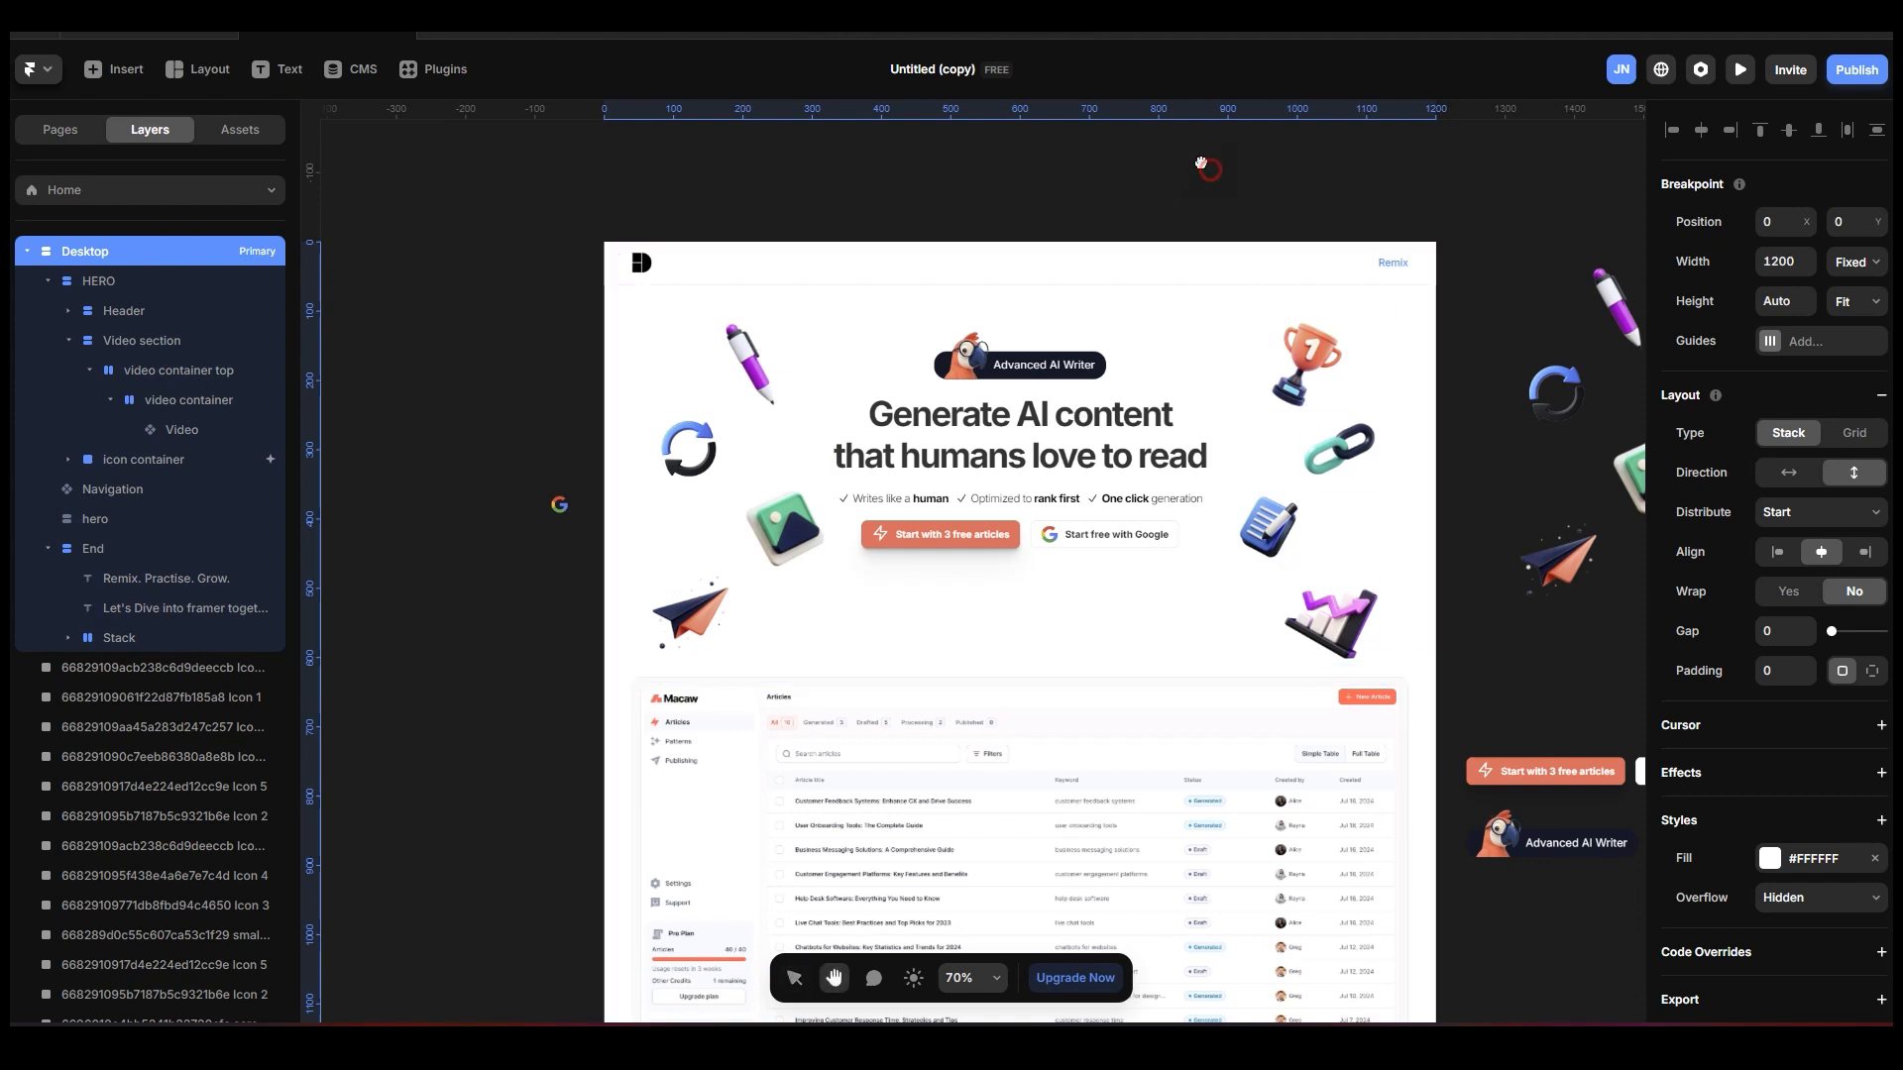
{"action": "left_click_drag", "start_coordinate": [1205, 164], "coordinate": [1184, 142]}
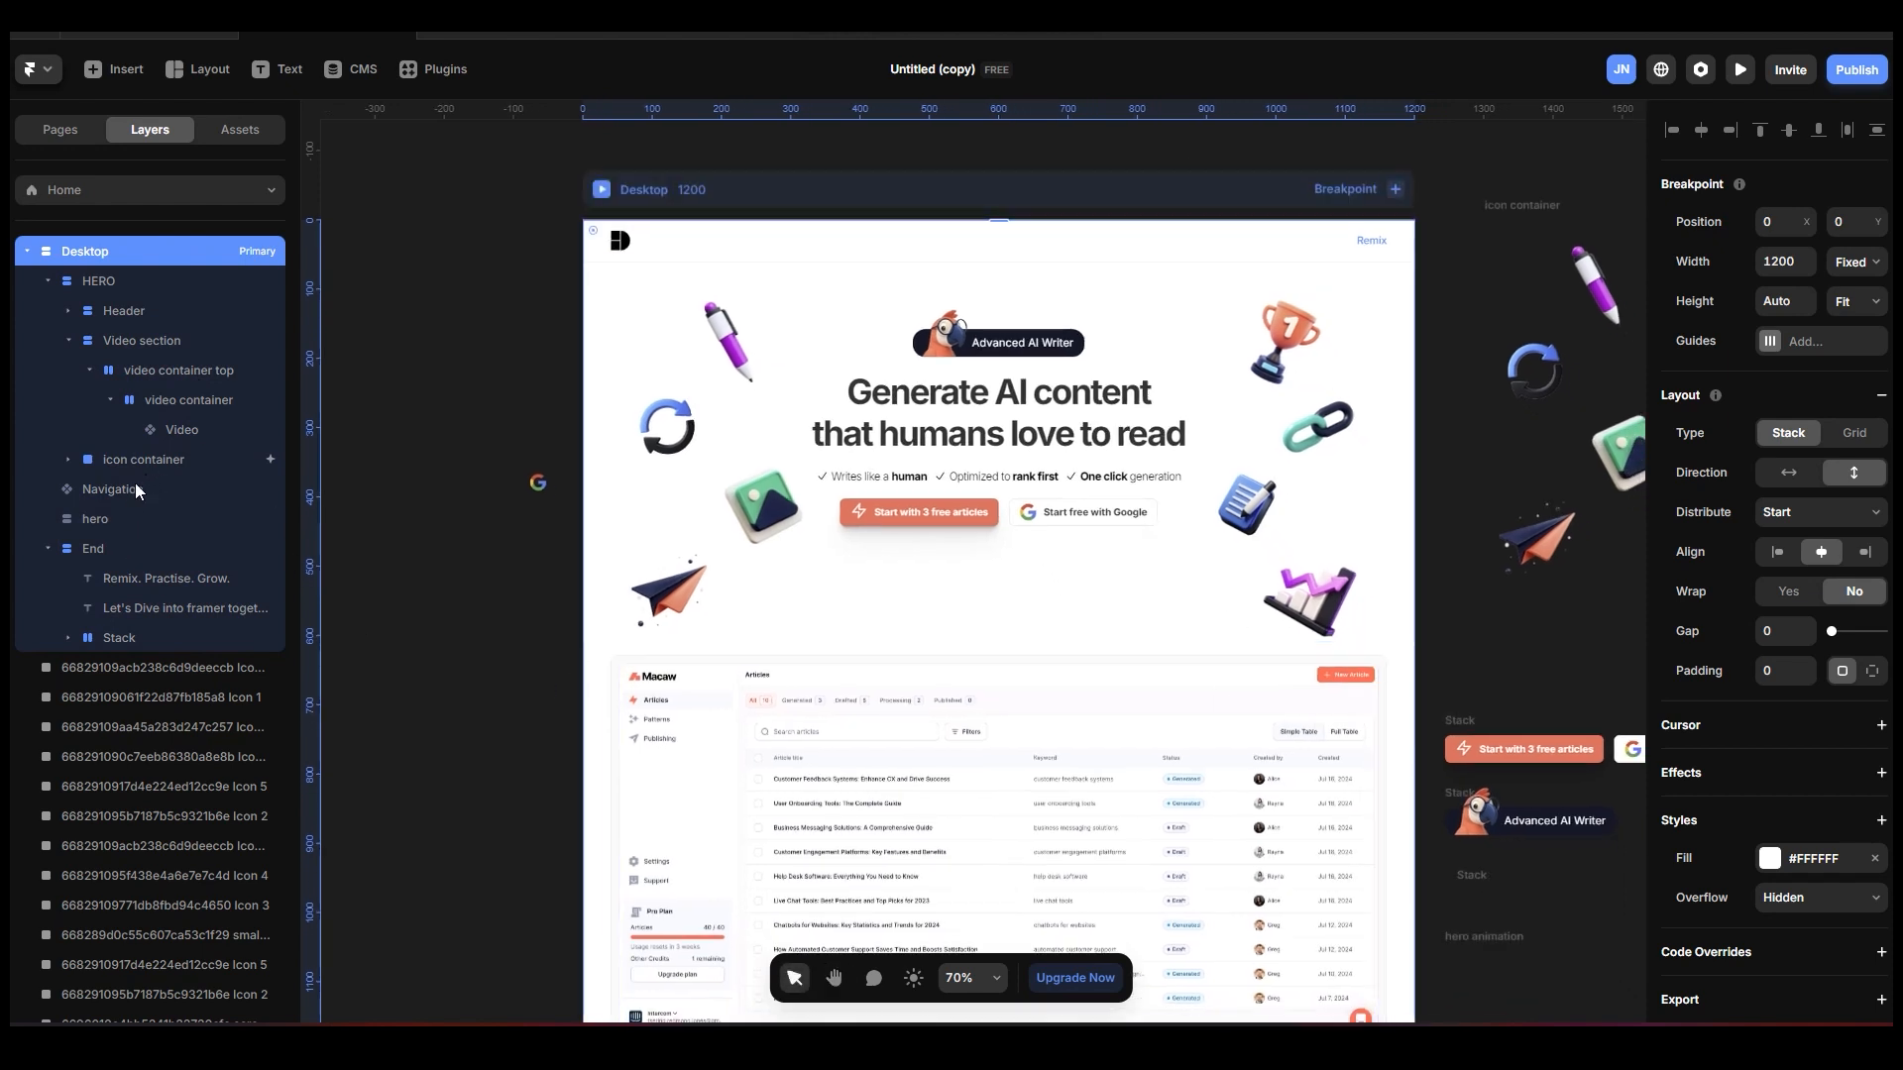
{"action": "left_click", "coordinate": [185, 339]}
{"action": "left_click", "coordinate": [66, 341]}
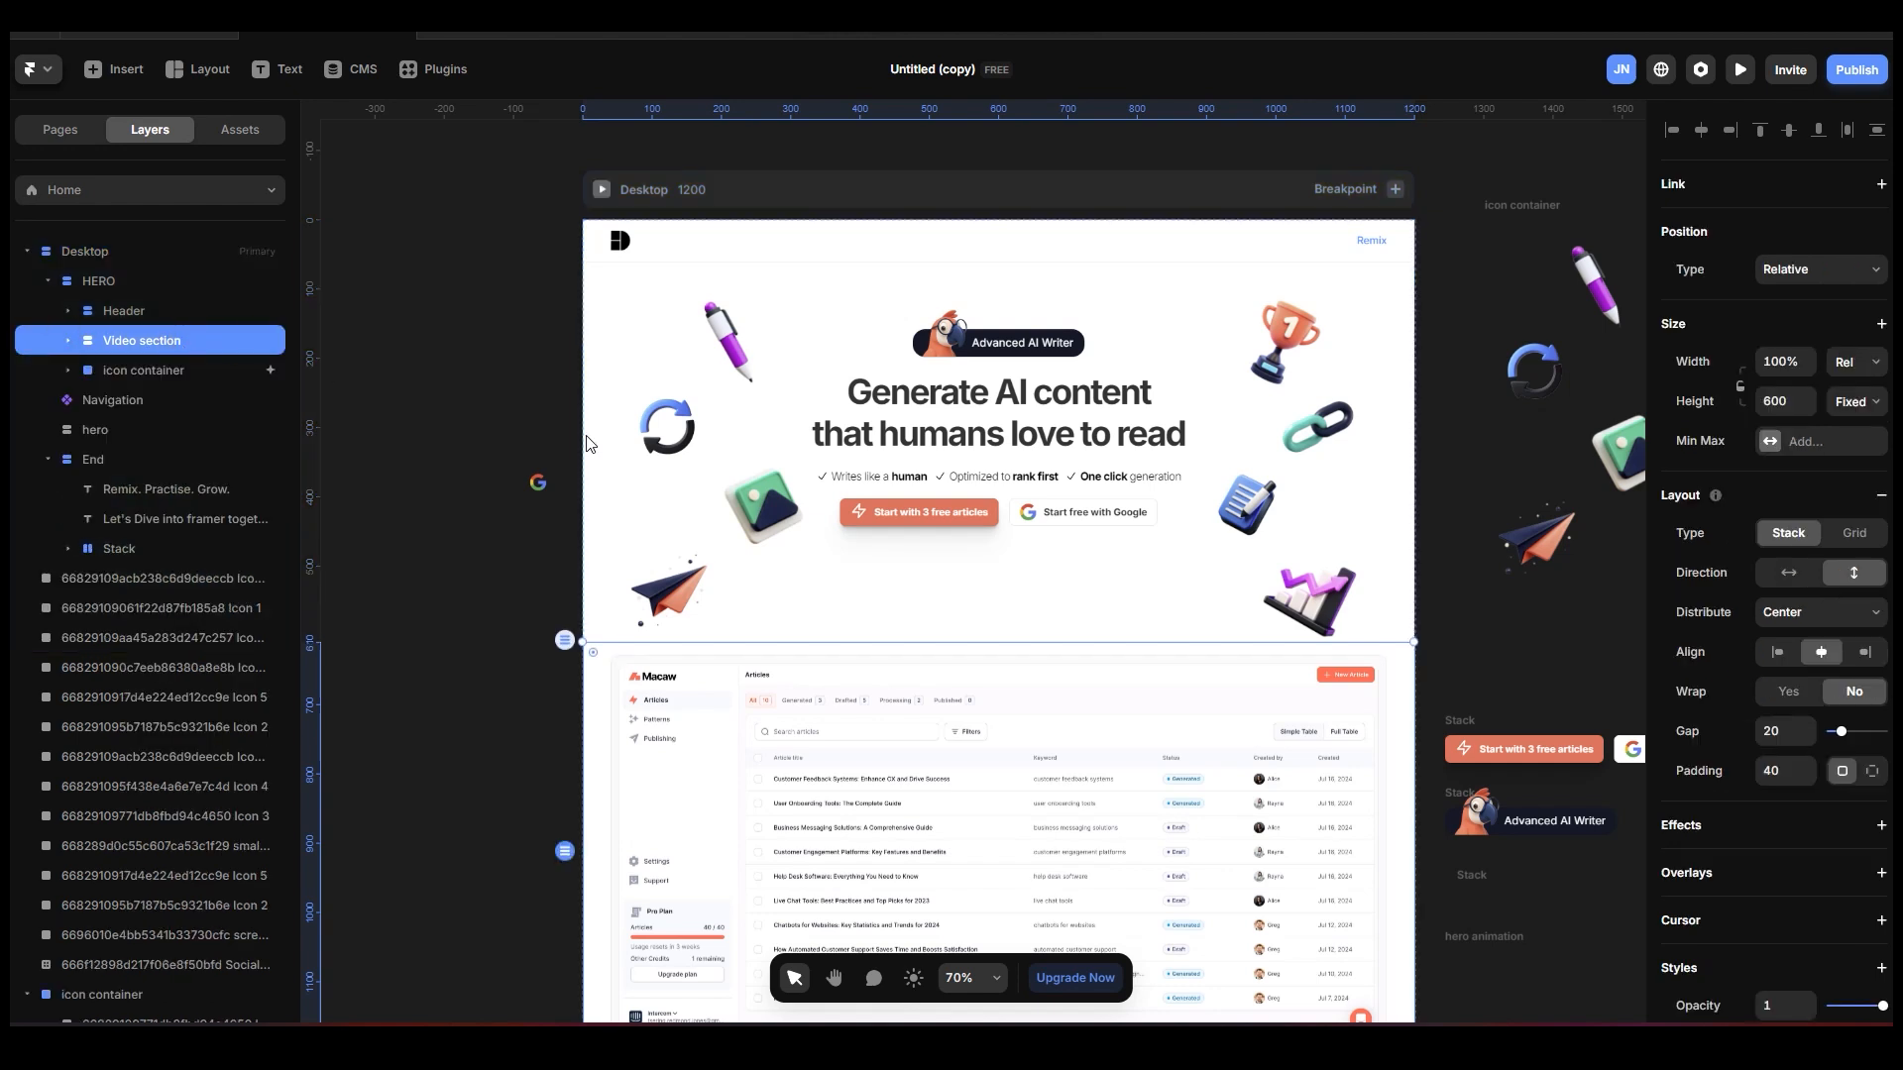
{"action": "scroll", "coordinate": [805, 672], "scroll_direction": "down", "scroll_amount": 2}
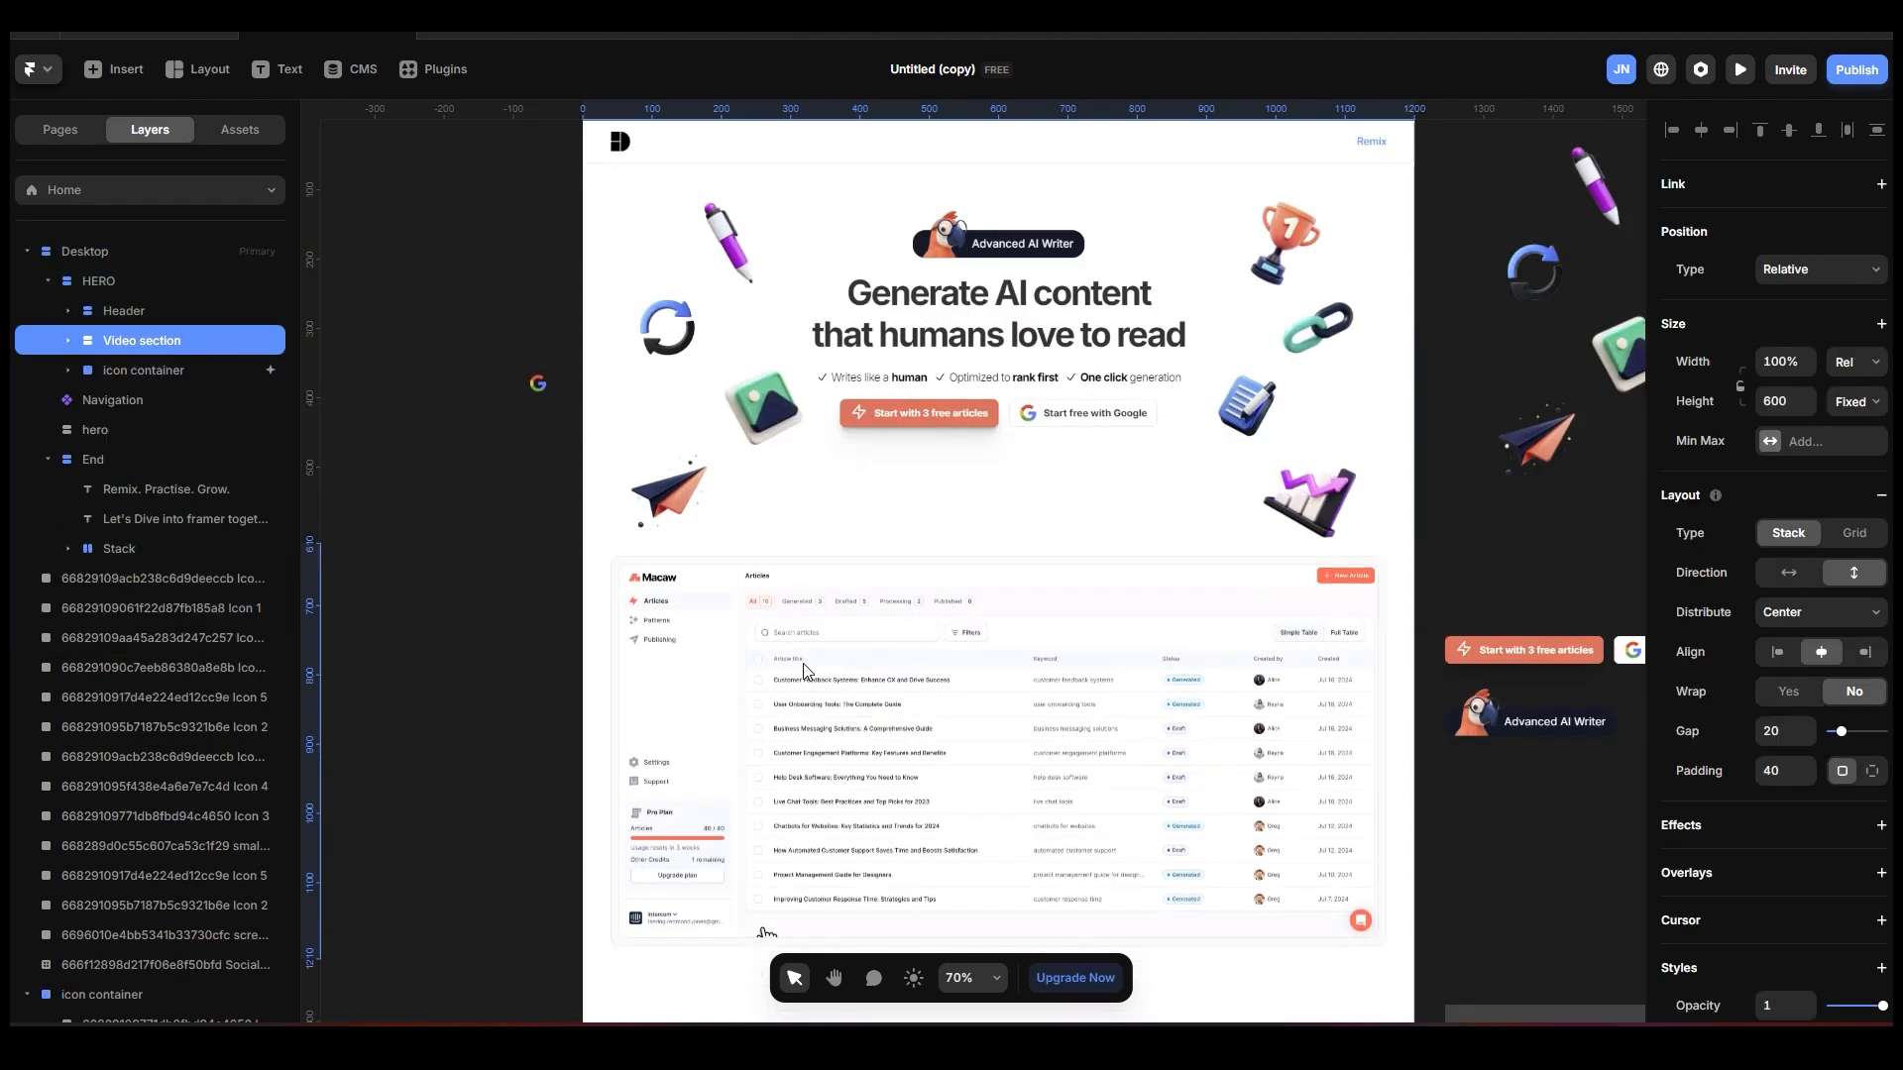
{"action": "scroll", "coordinate": [1852, 842], "scroll_direction": "down", "scroll_amount": 5}
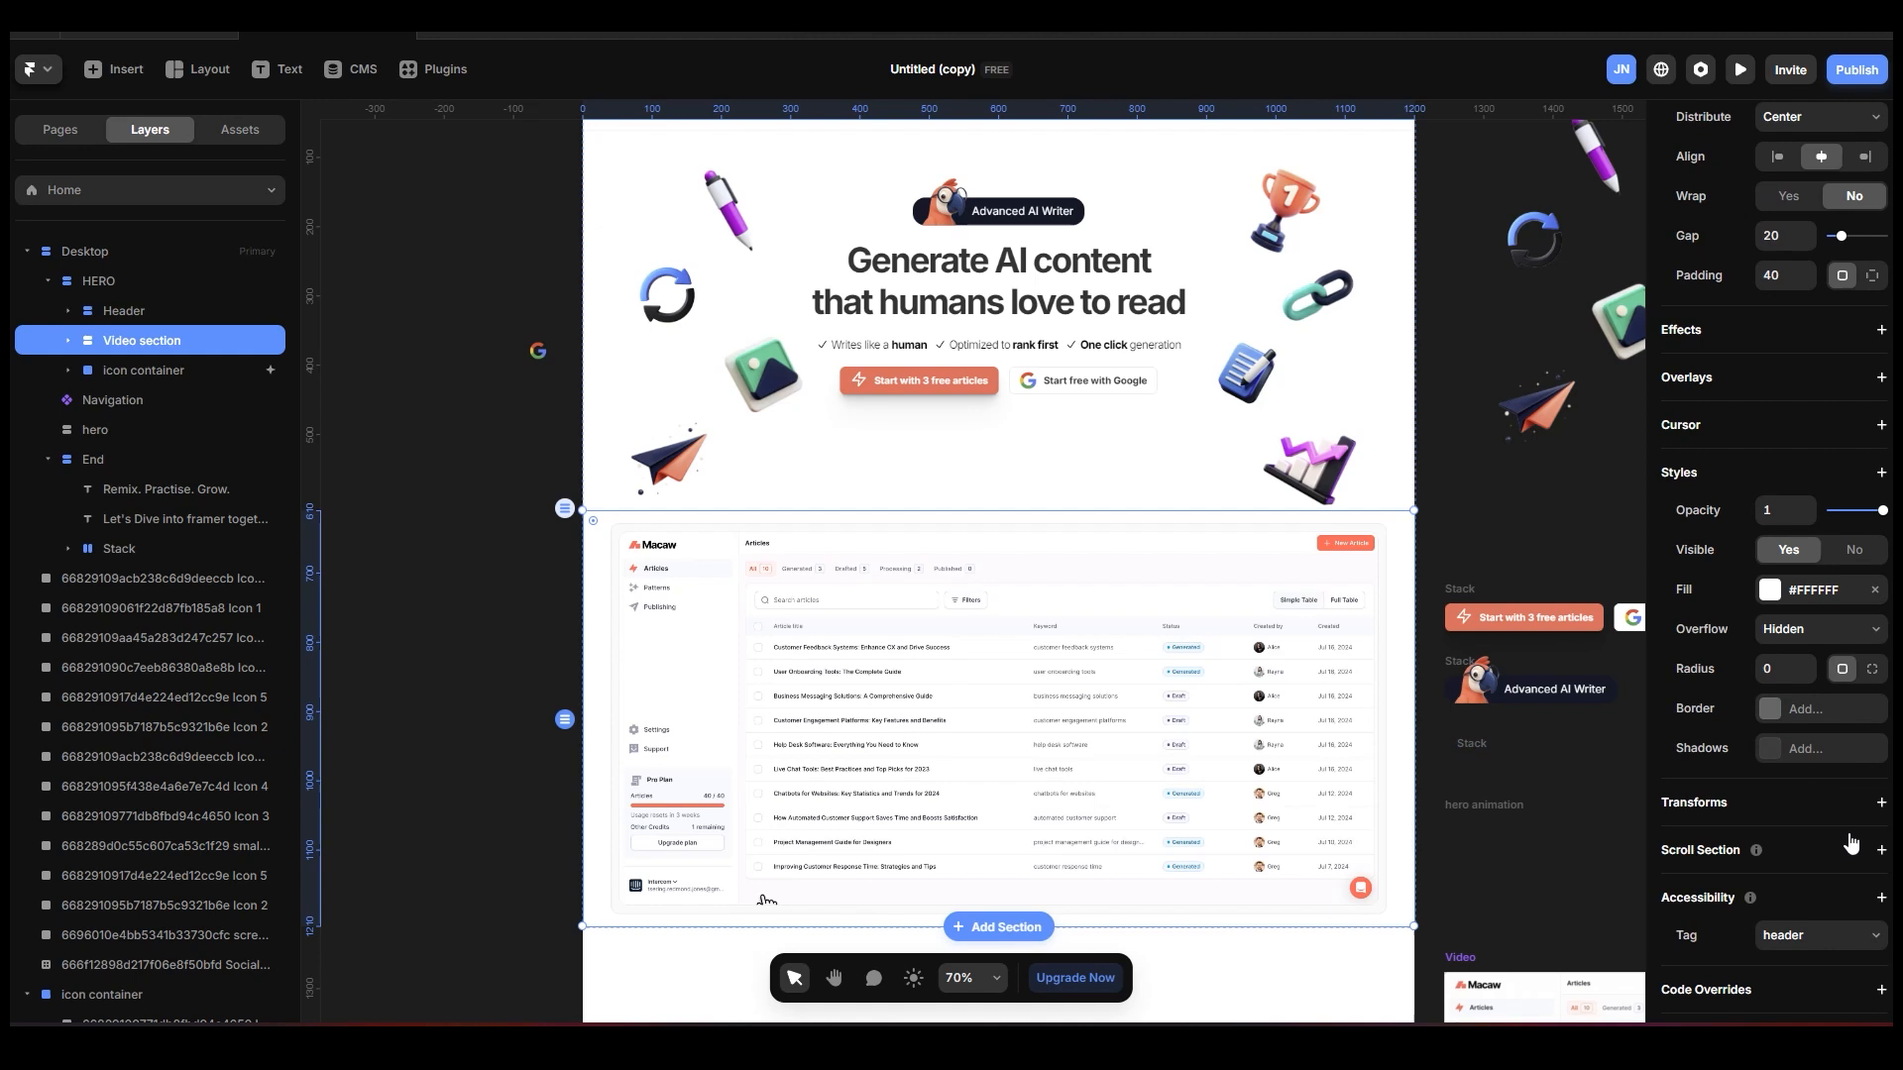
{"action": "left_click", "coordinate": [1881, 851]}
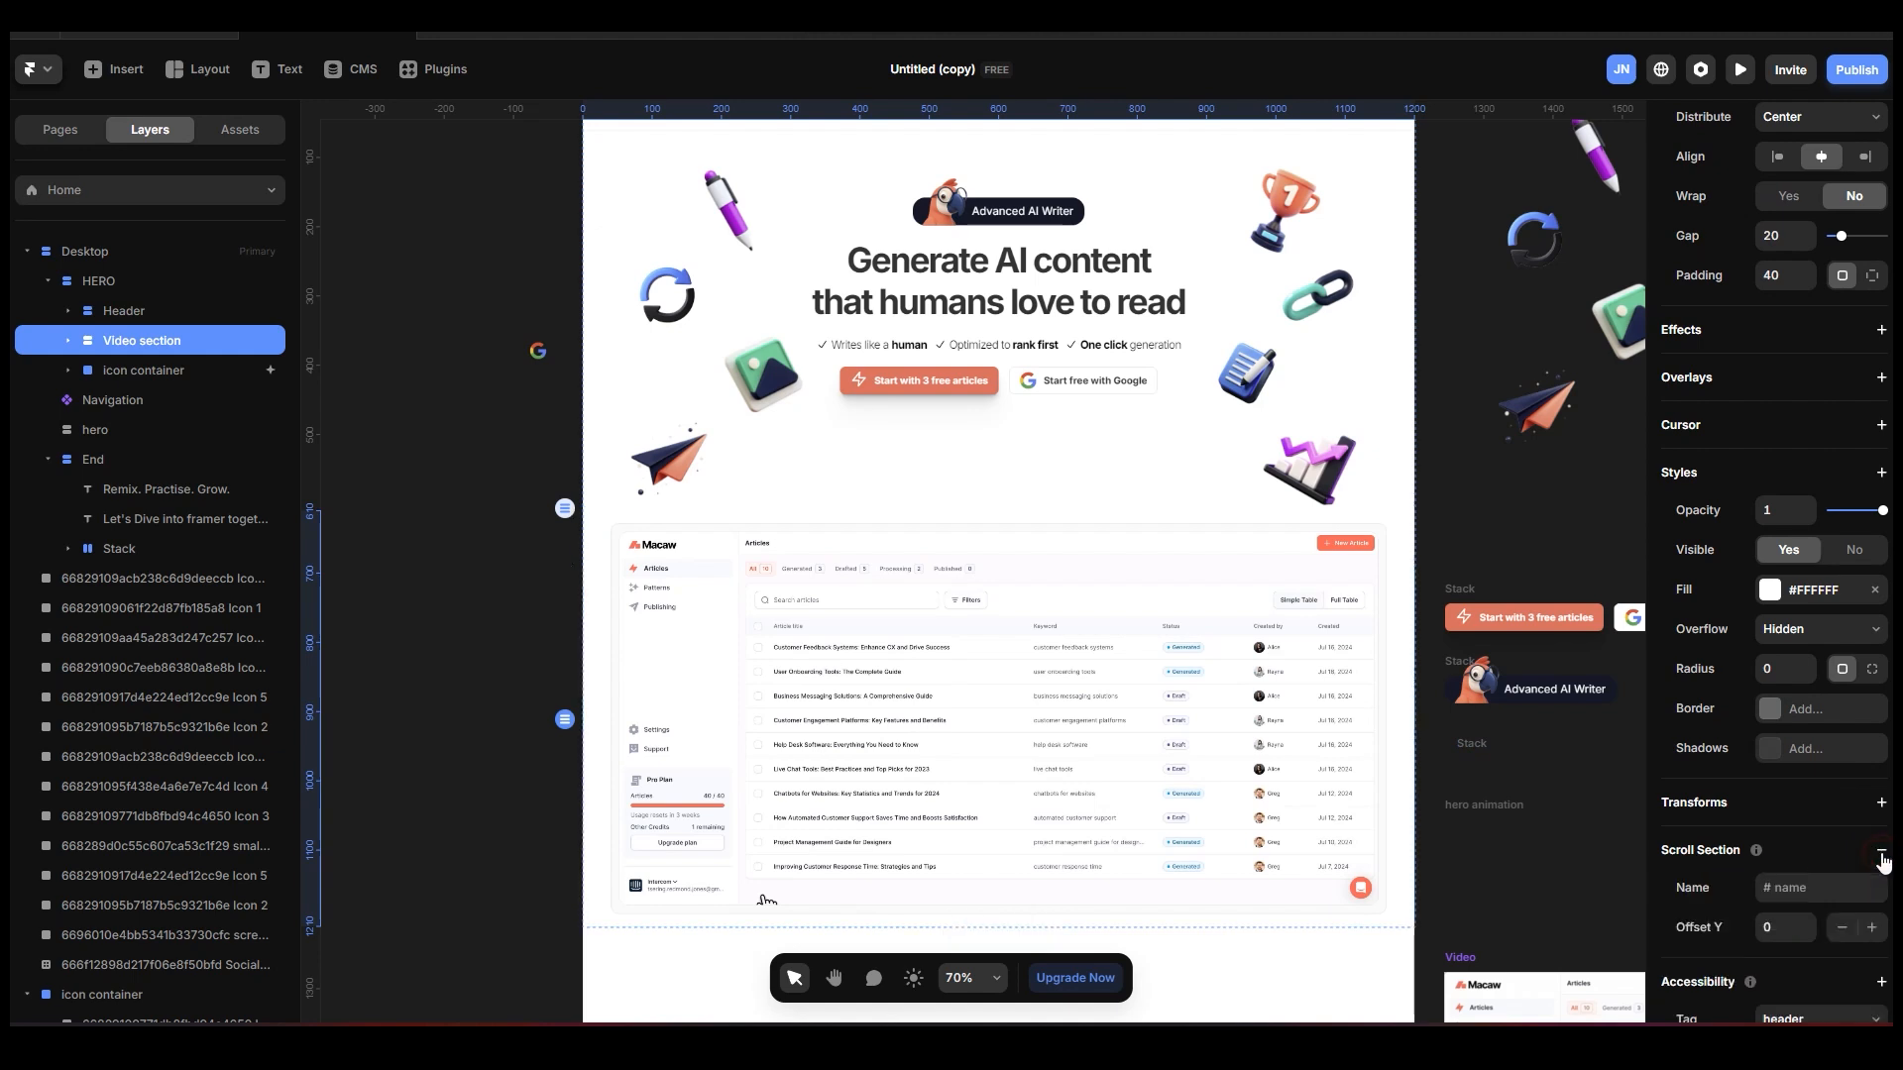
{"action": "left_click", "coordinate": [1845, 893]}
{"action": "left_click", "coordinate": [478, 310]}
{"action": "scroll", "coordinate": [645, 299], "scroll_direction": "up", "scroll_amount": 2}
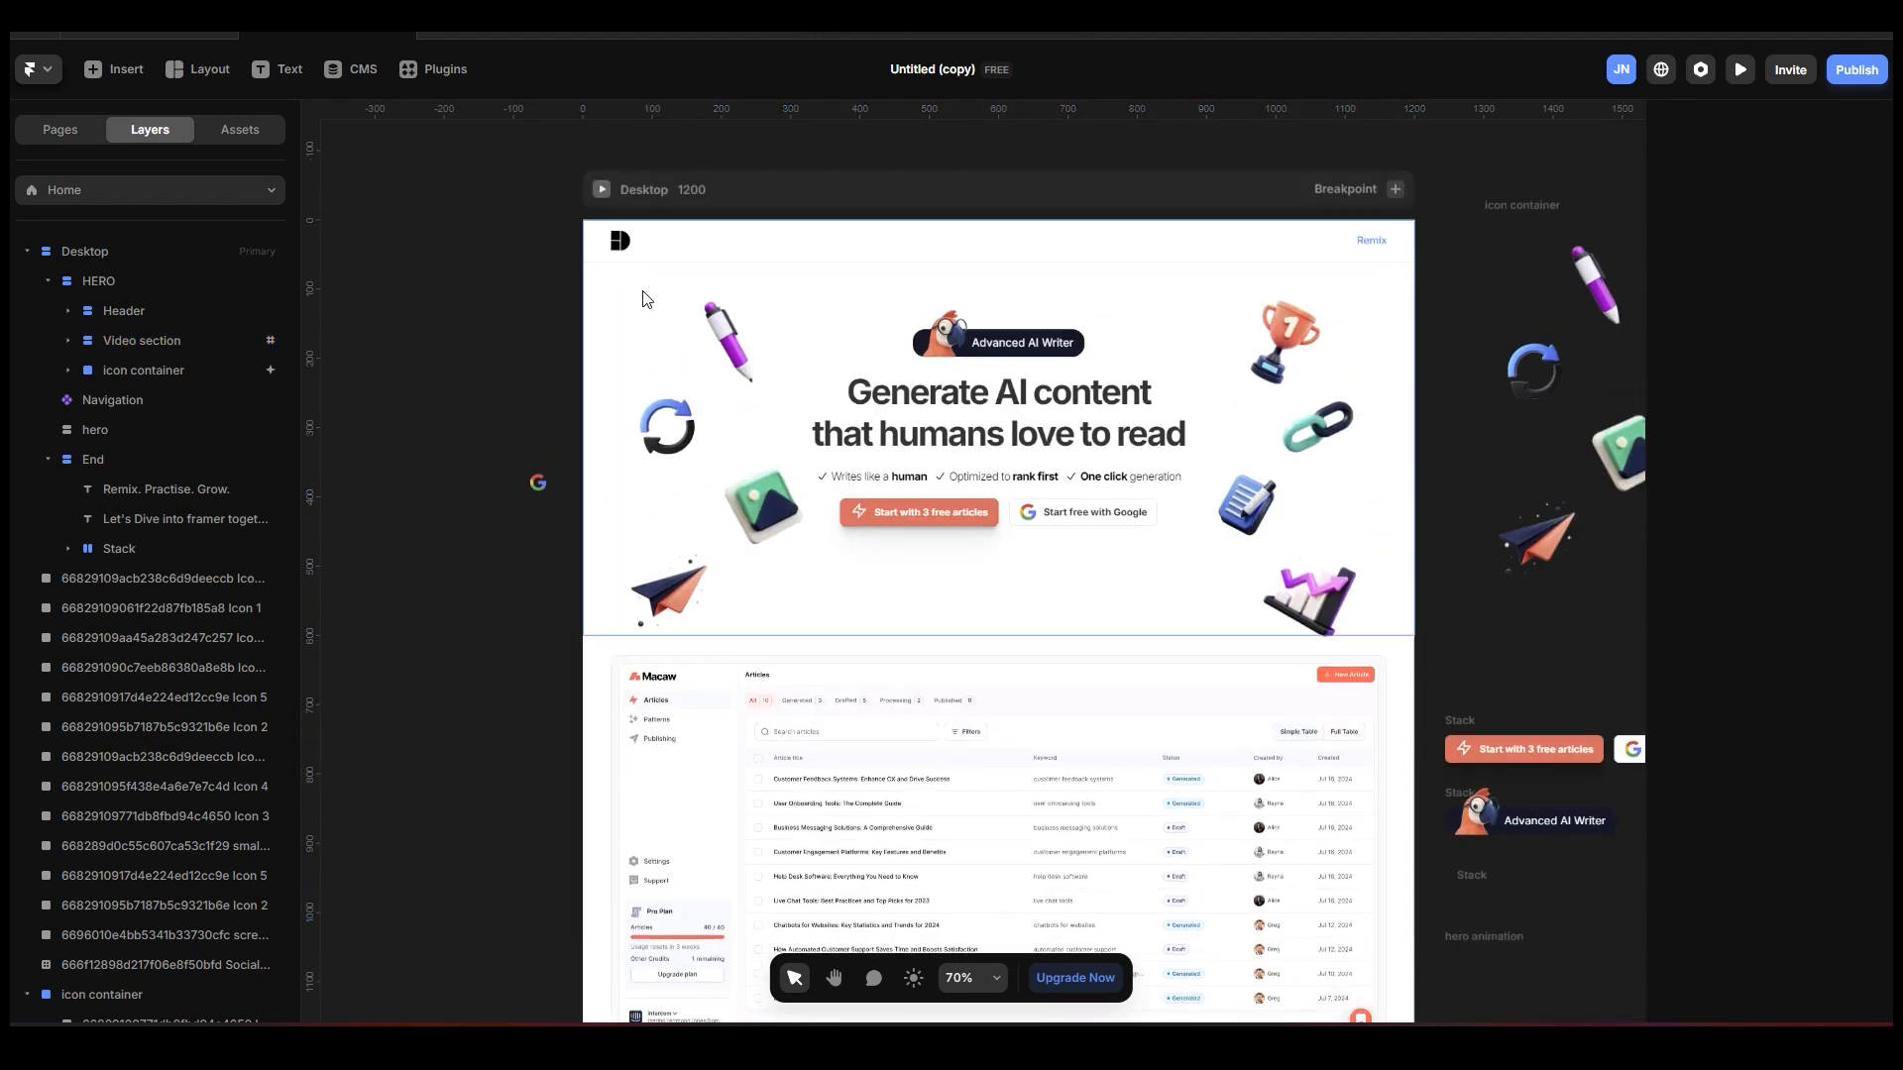
Link the icon container's Scroll Transform trigger to #video-section, using the bottom viewport option.
{"action": "left_click", "coordinate": [859, 191]}
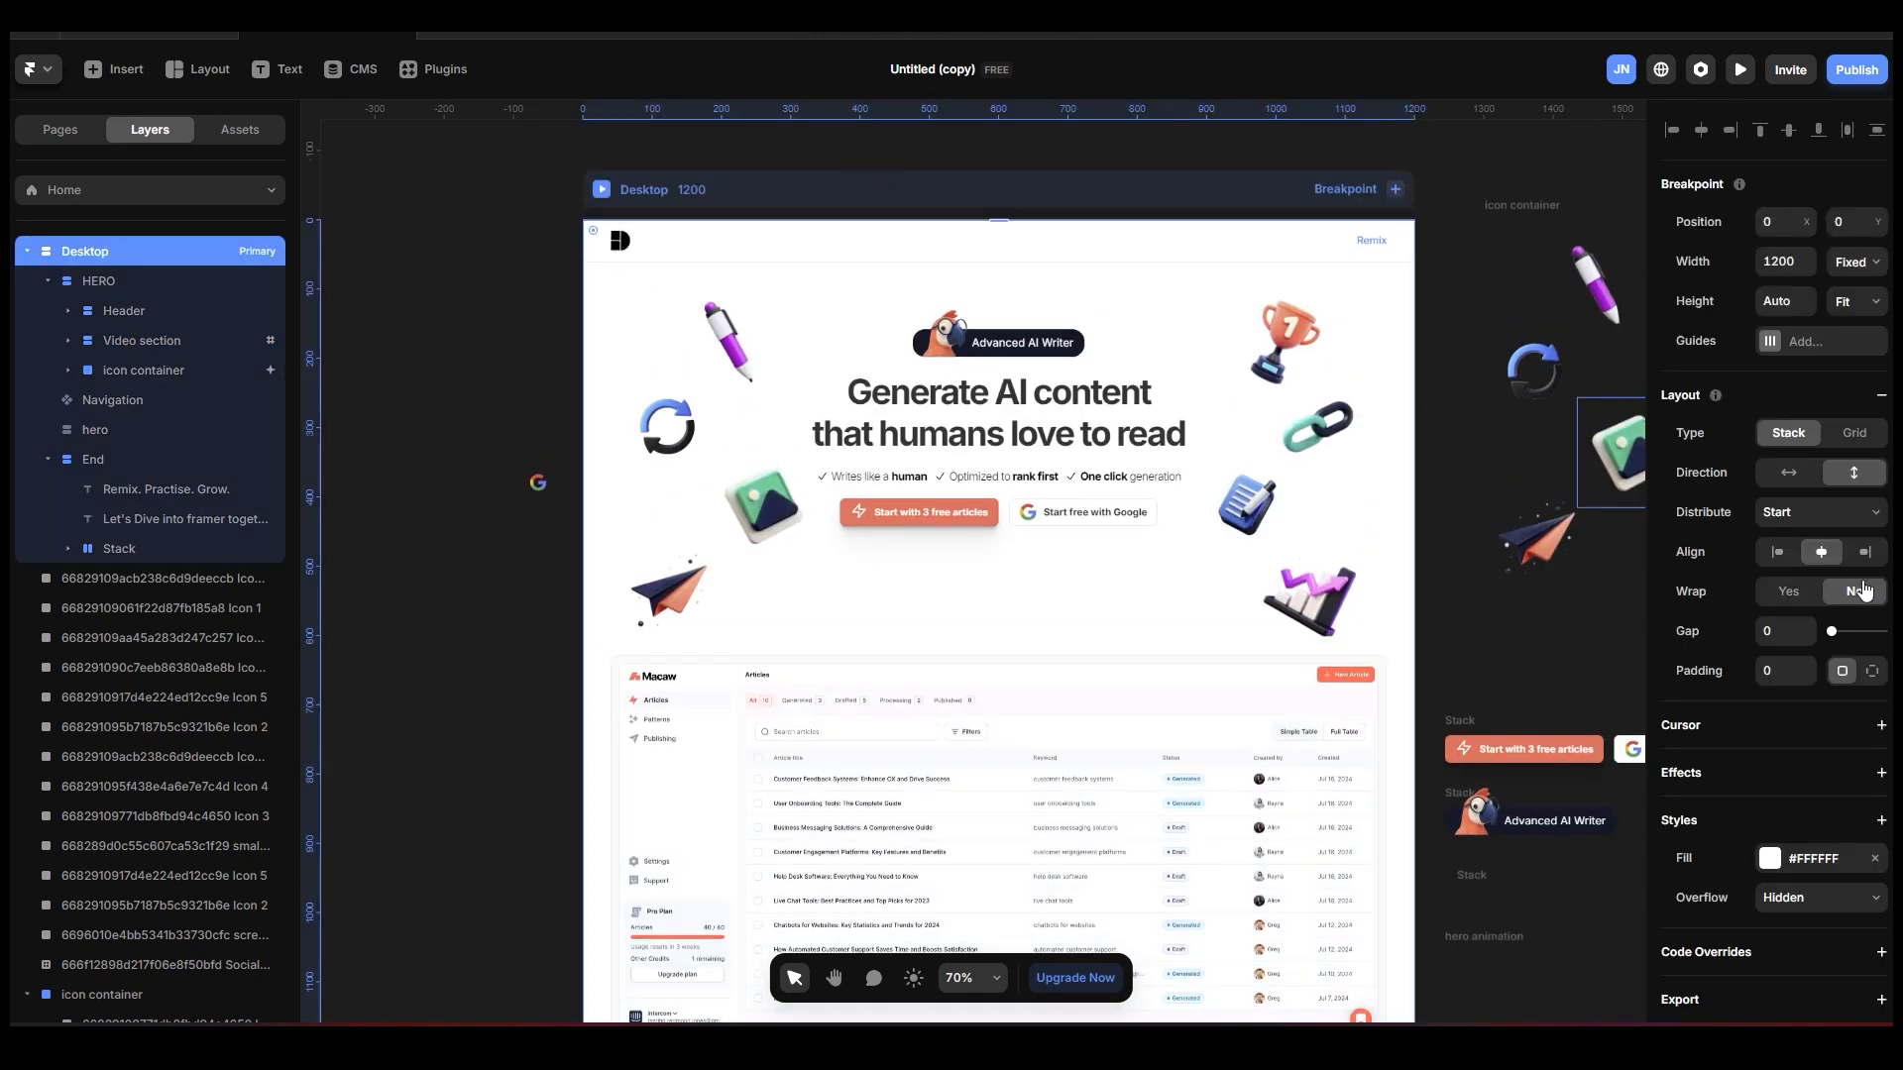
{"action": "left_click", "coordinate": [185, 372]}
{"action": "left_click", "coordinate": [1819, 775]}
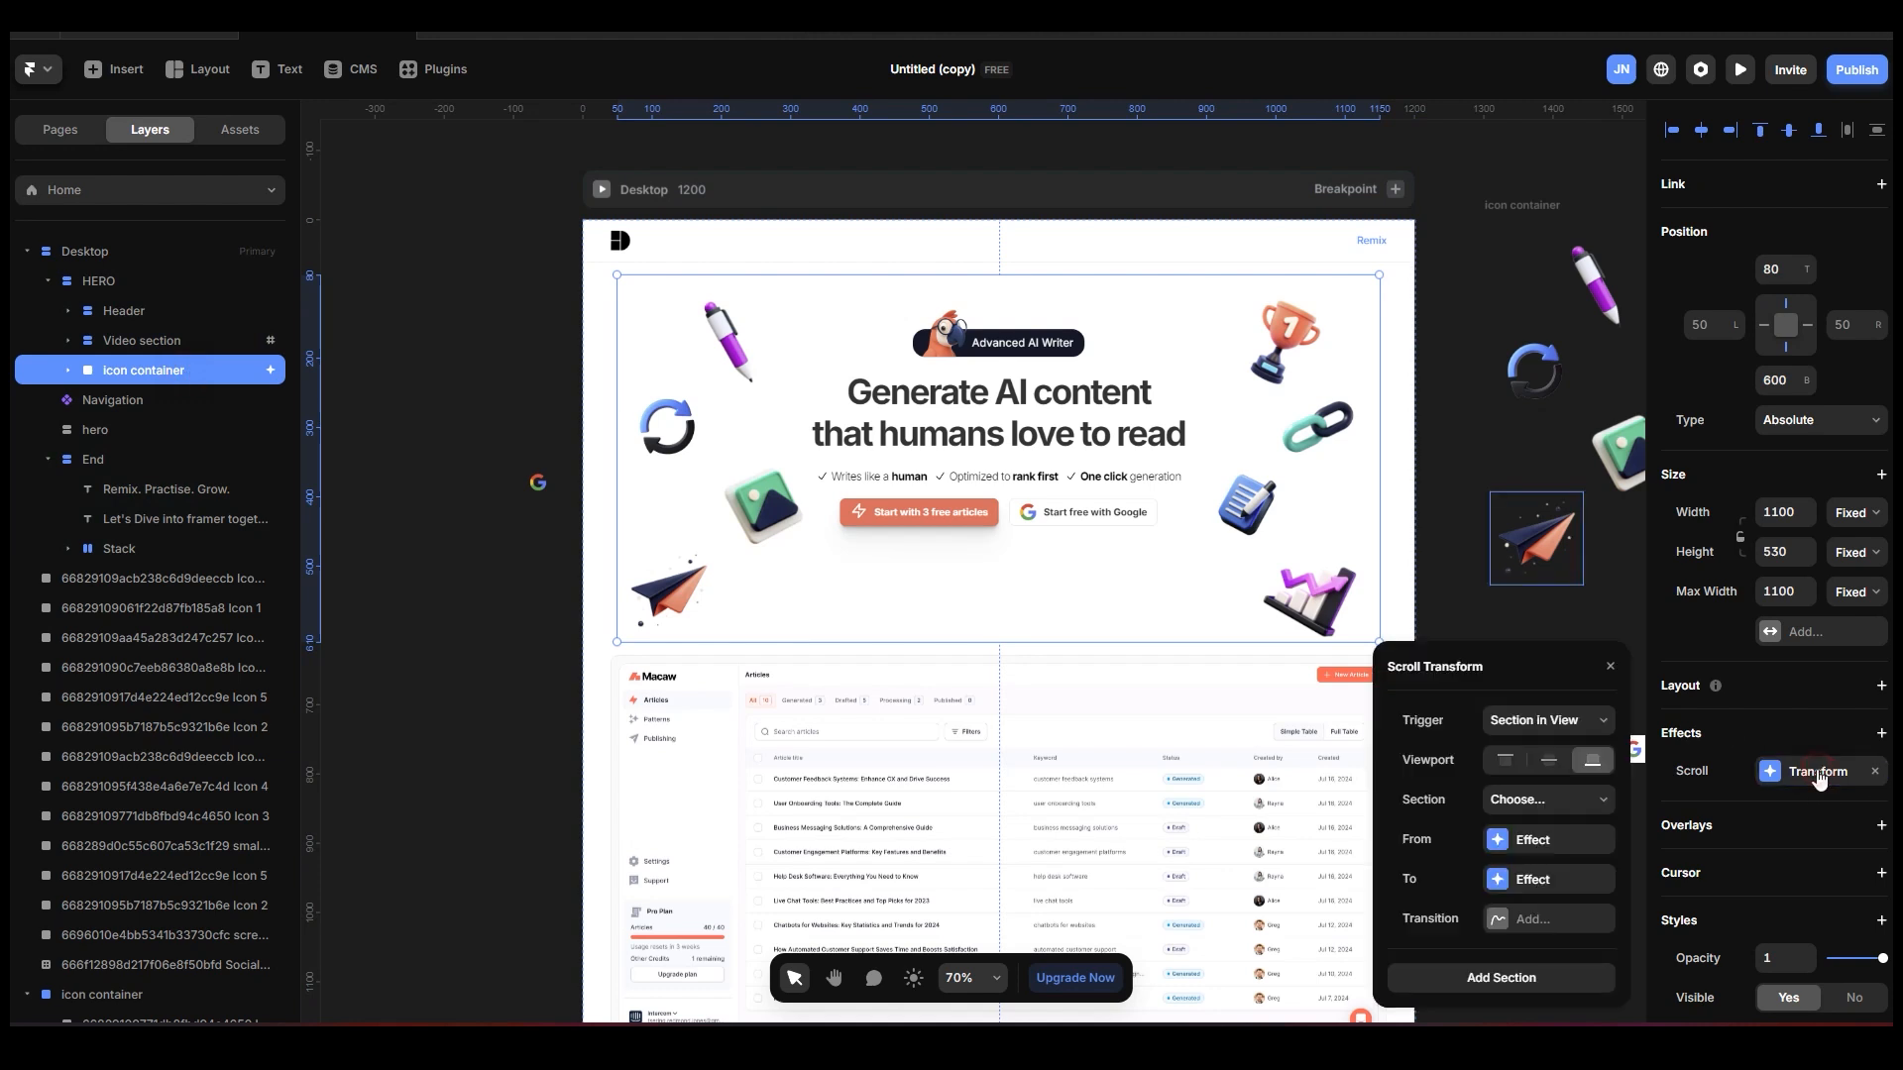
{"action": "left_click", "coordinate": [1553, 732]}
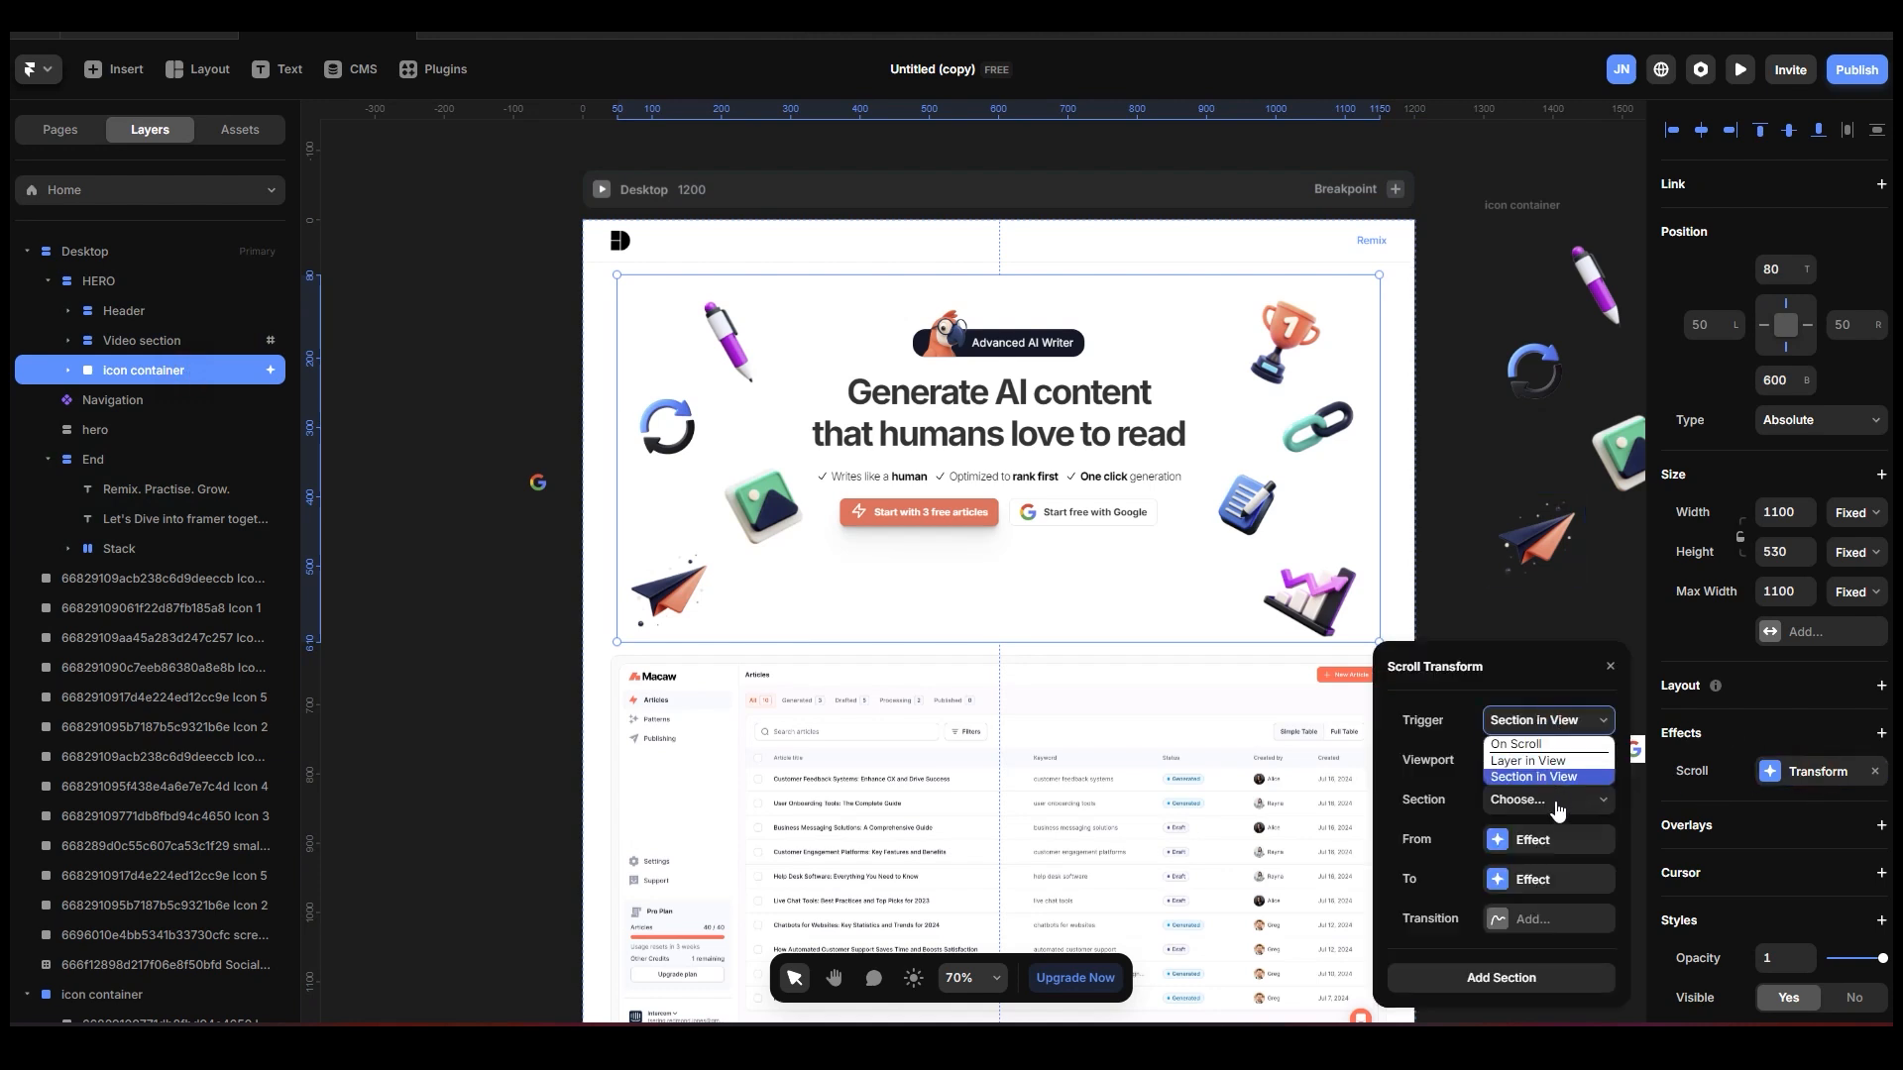
{"action": "left_click", "coordinate": [1556, 783]}
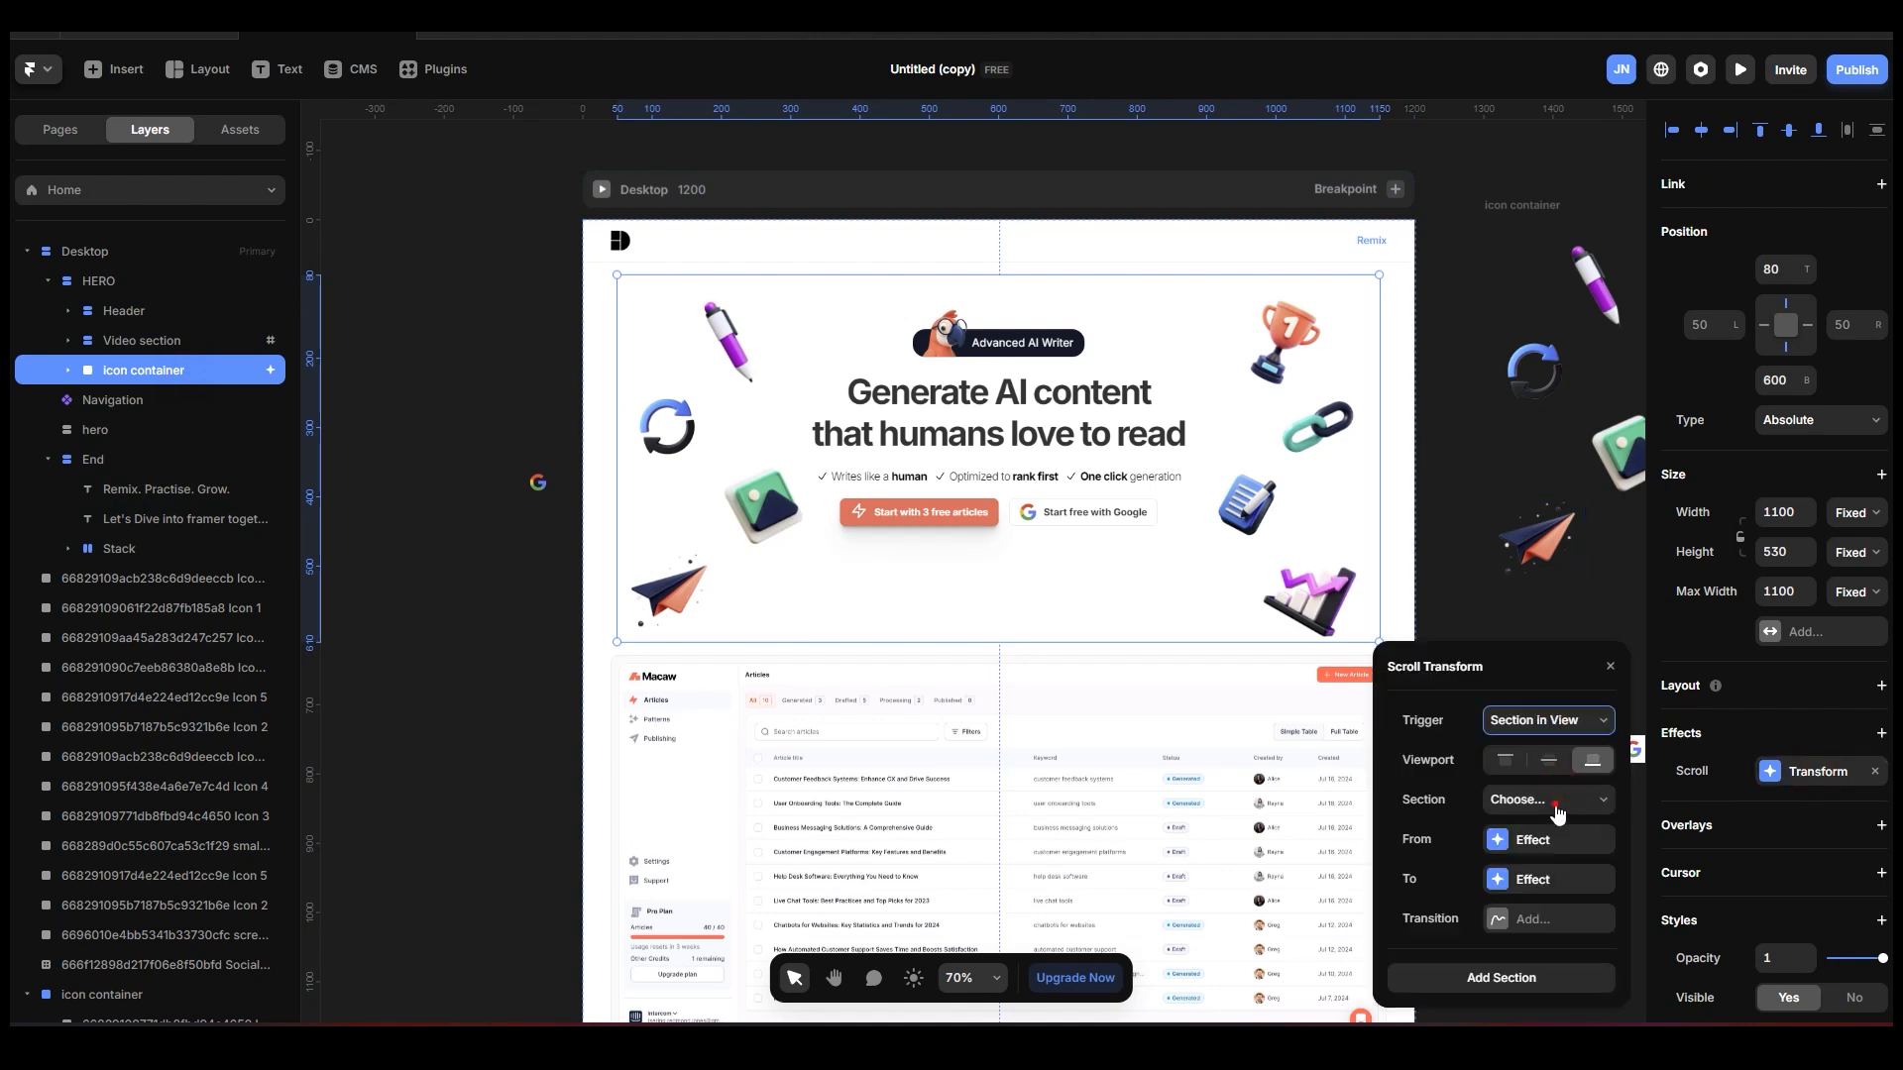
{"action": "left_click", "coordinate": [1557, 805]}
{"action": "left_click", "coordinate": [1559, 838]}
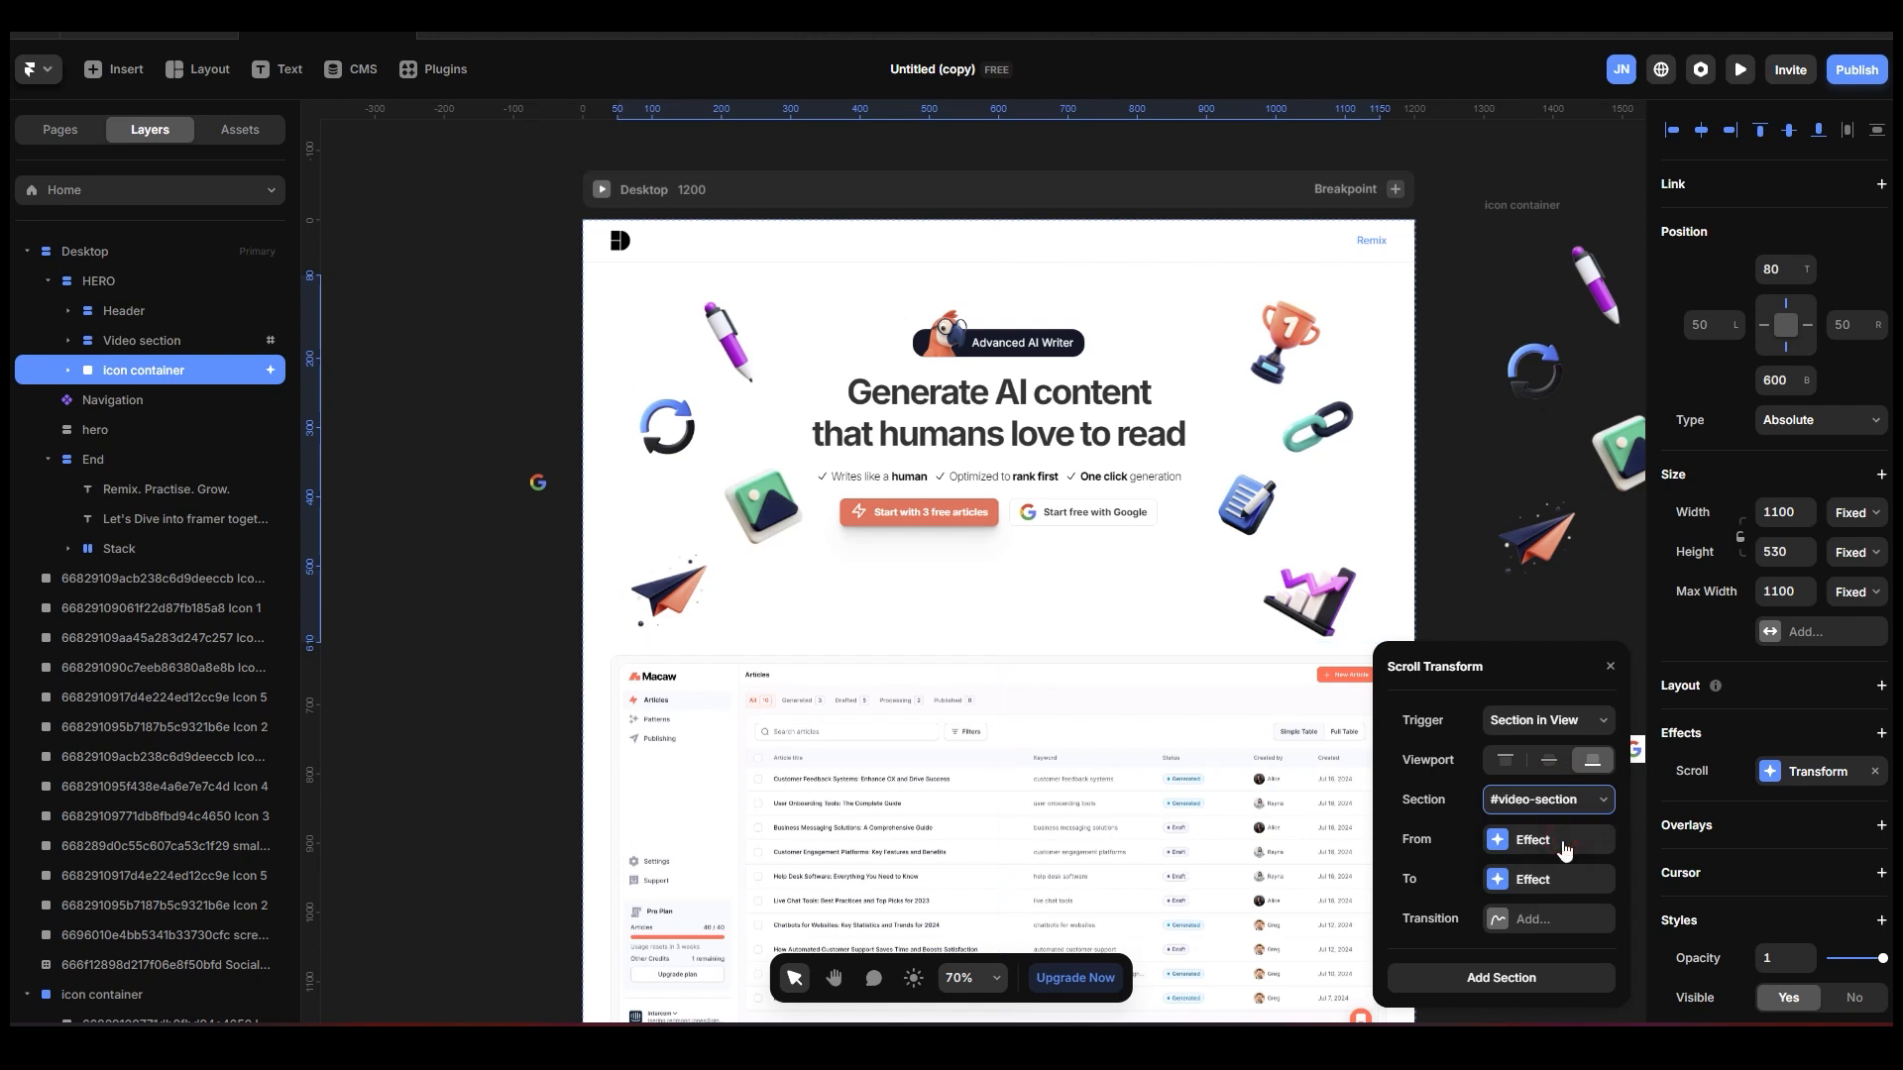
{"action": "left_click", "coordinate": [1592, 761]}
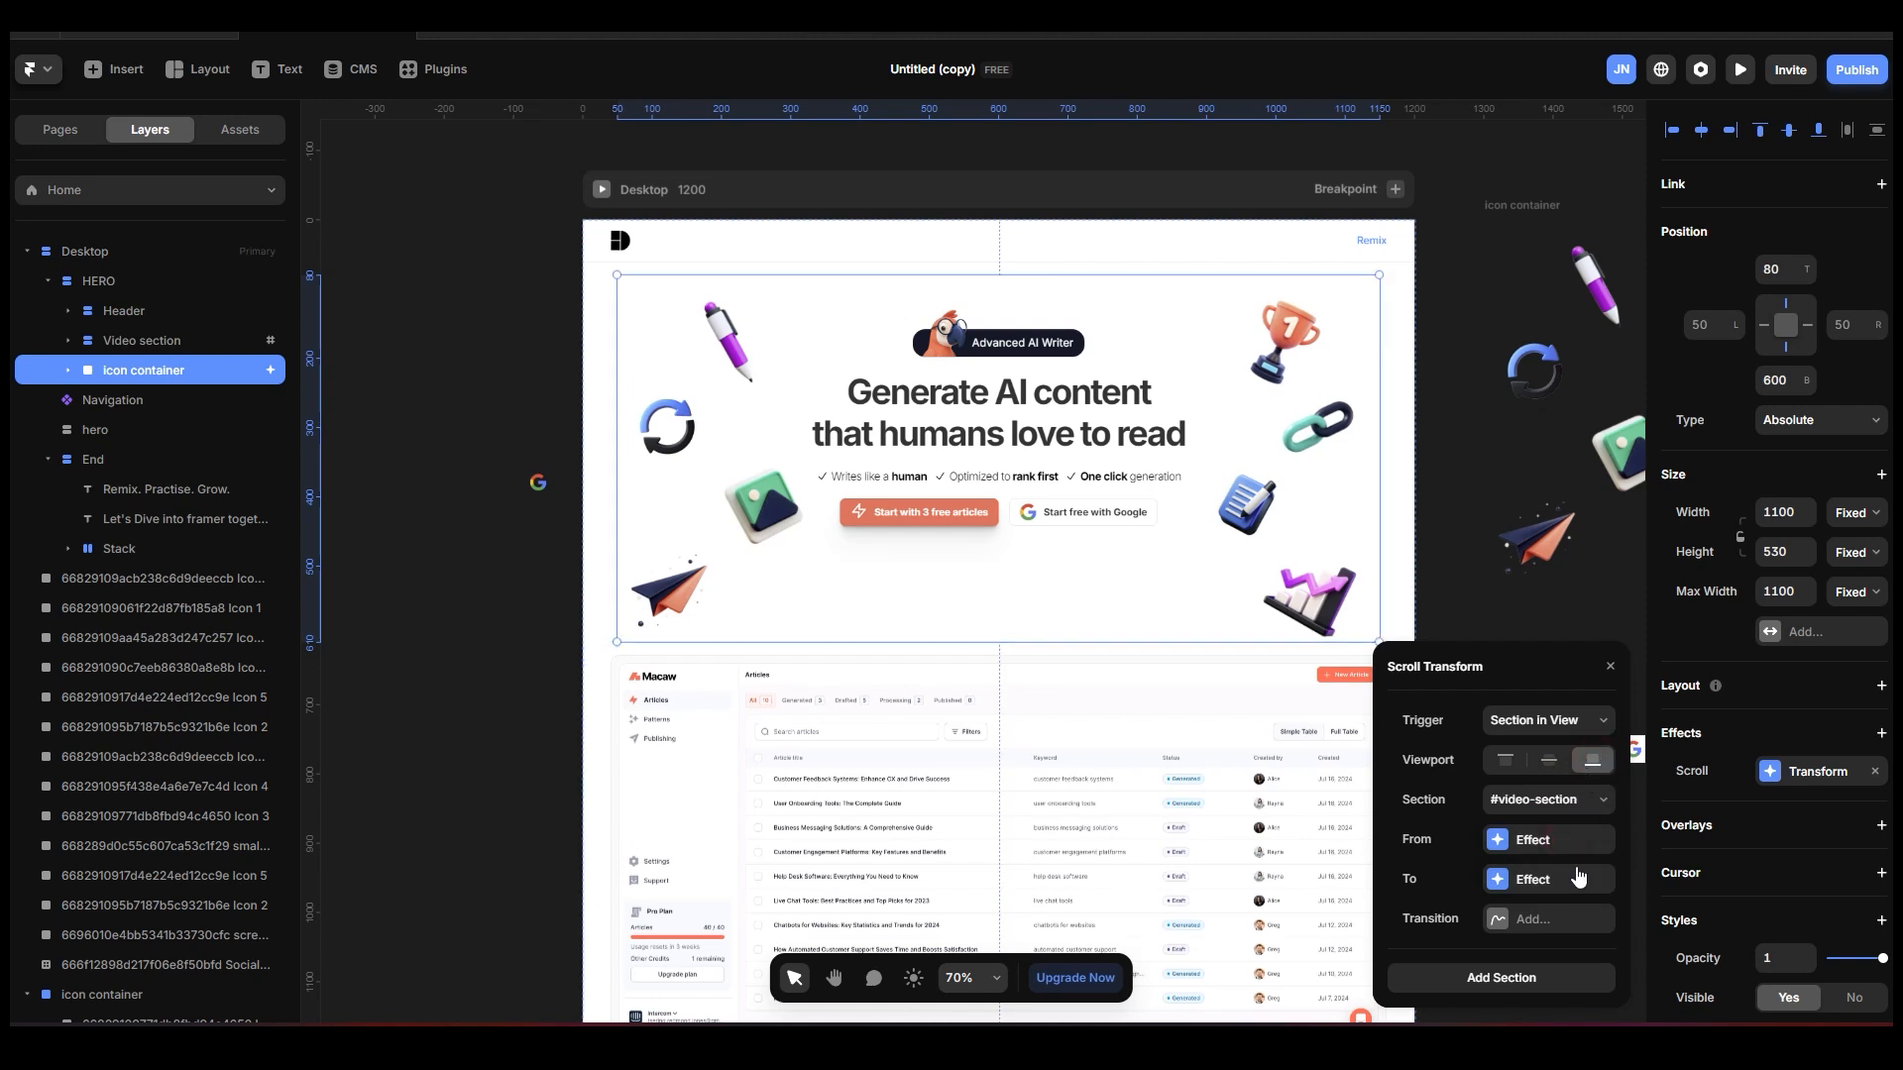
Set the From state of the icon container's Scroll Transform to opacity 1 and scale 1.
{"action": "left_click", "coordinate": [1560, 842]}
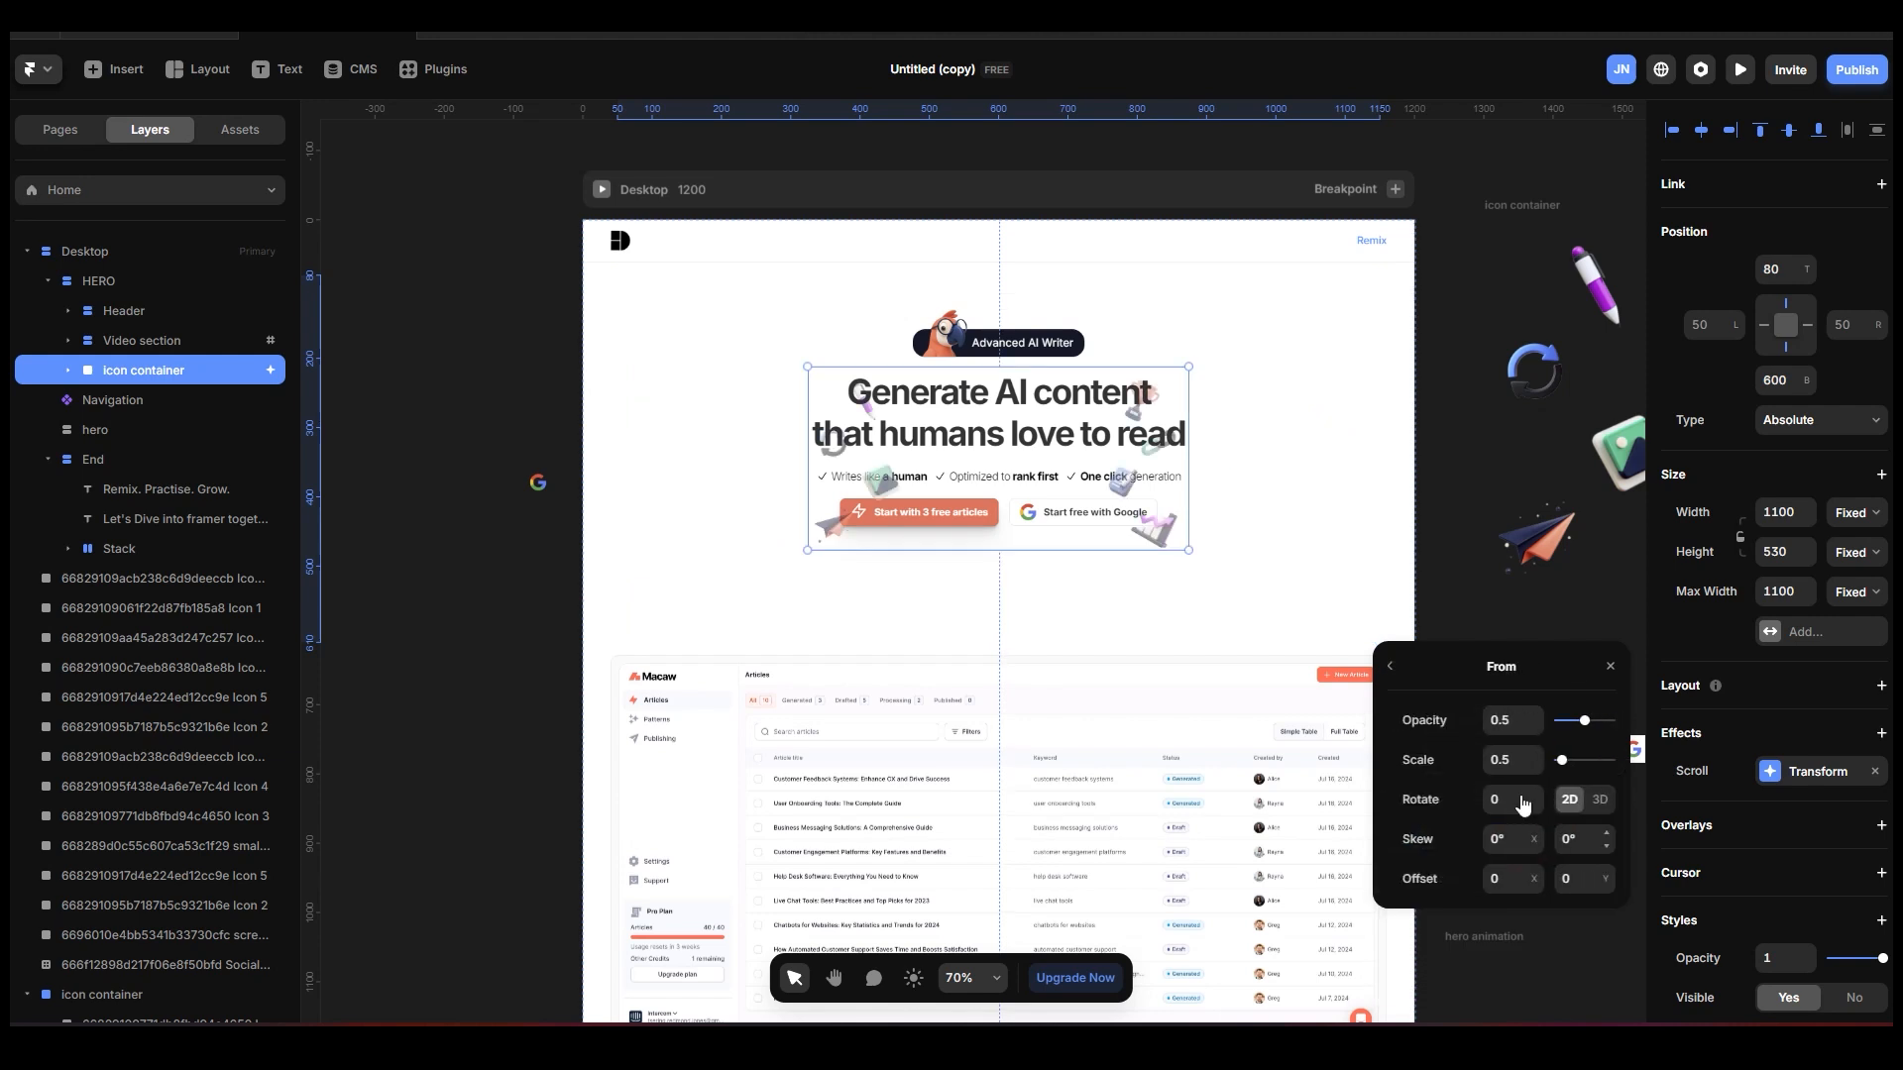
{"action": "left_click", "coordinate": [1513, 726]}
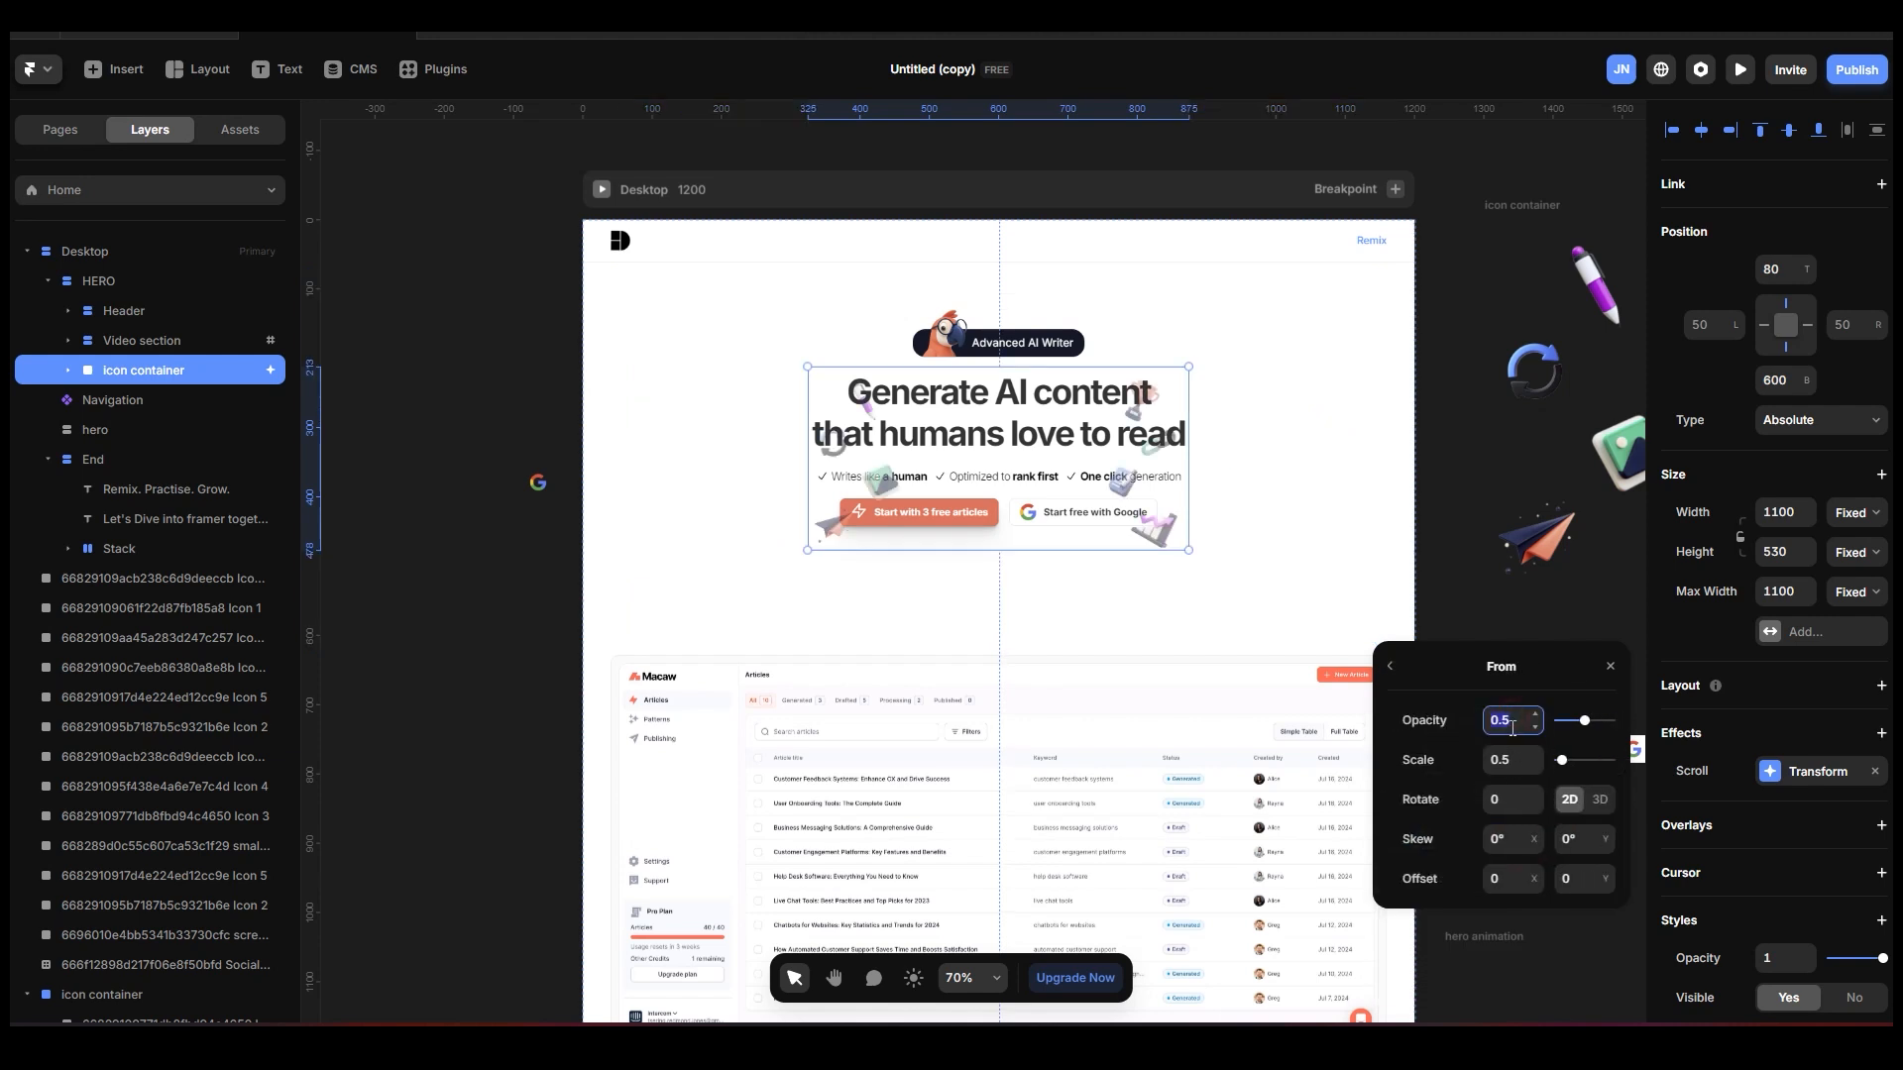
{"action": "left_click", "coordinate": [1511, 760]}
{"action": "type", "text": "1"}
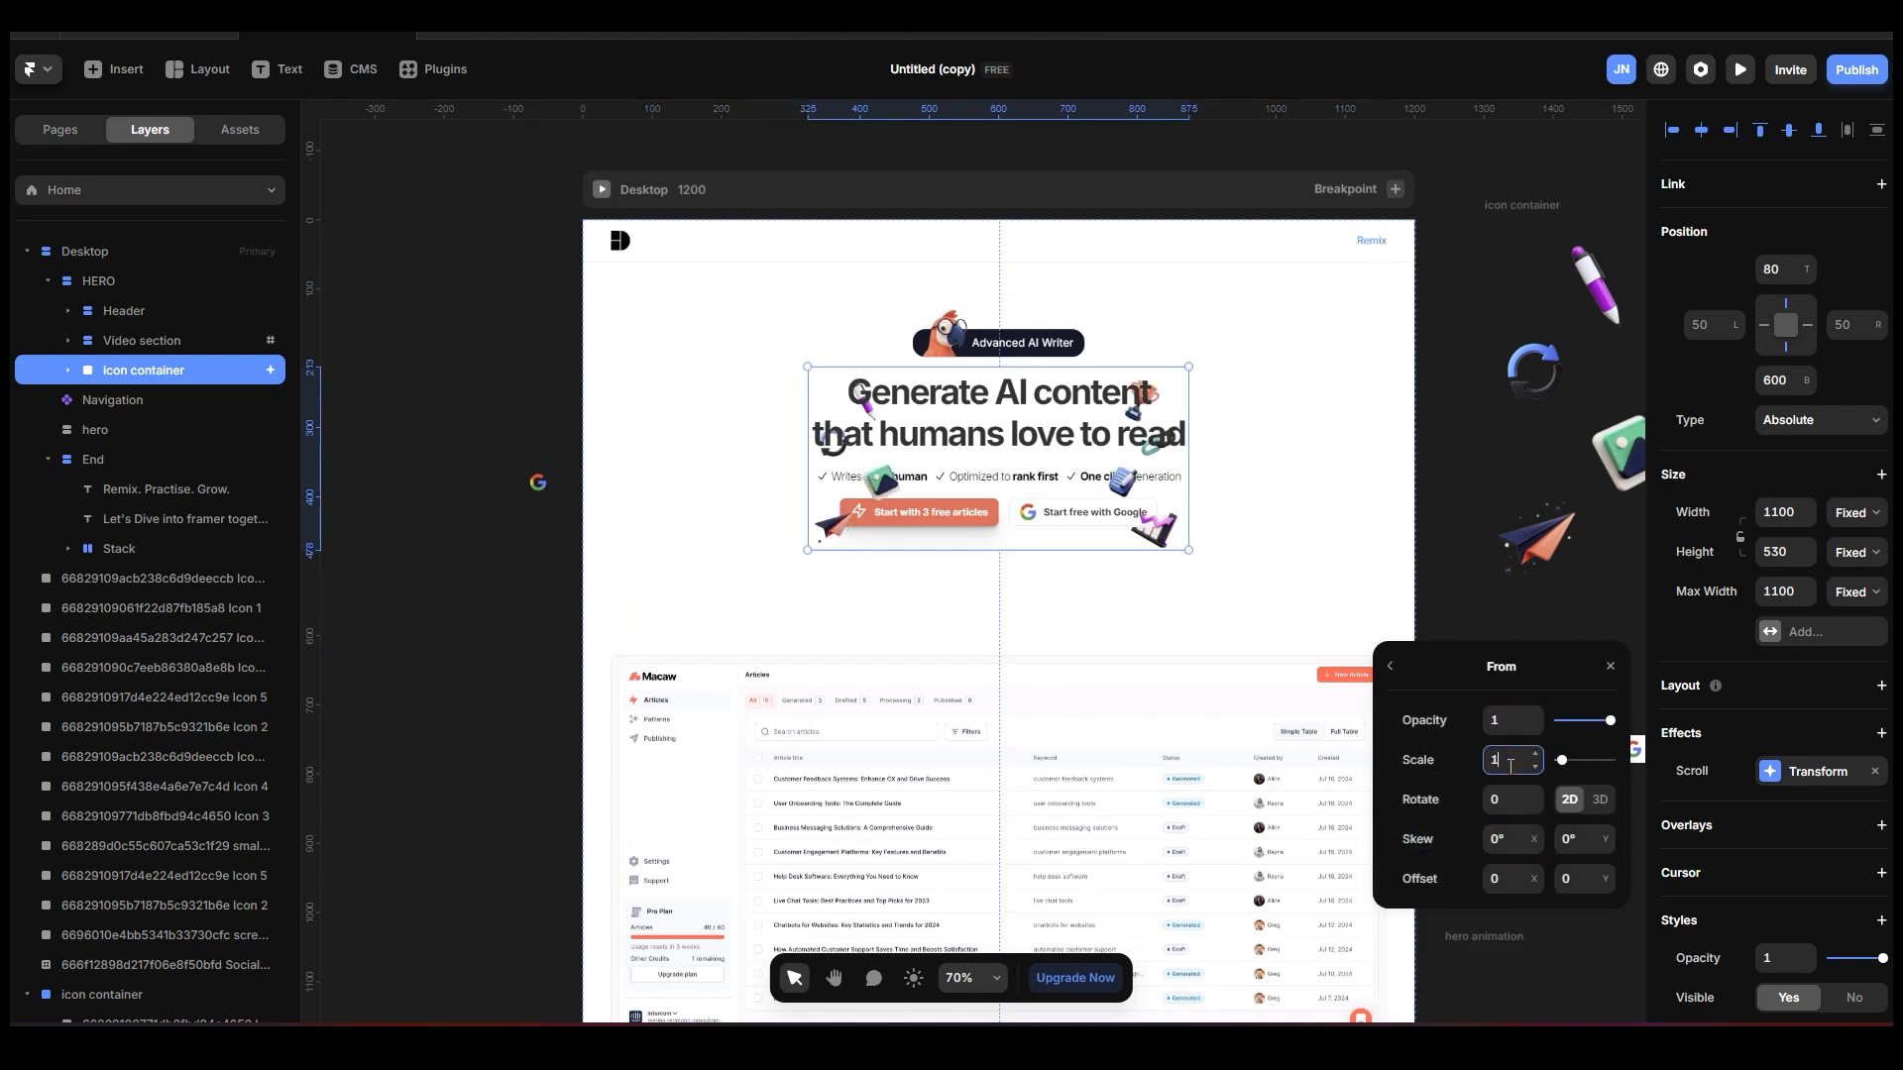
{"action": "left_click", "coordinate": [1454, 763]}
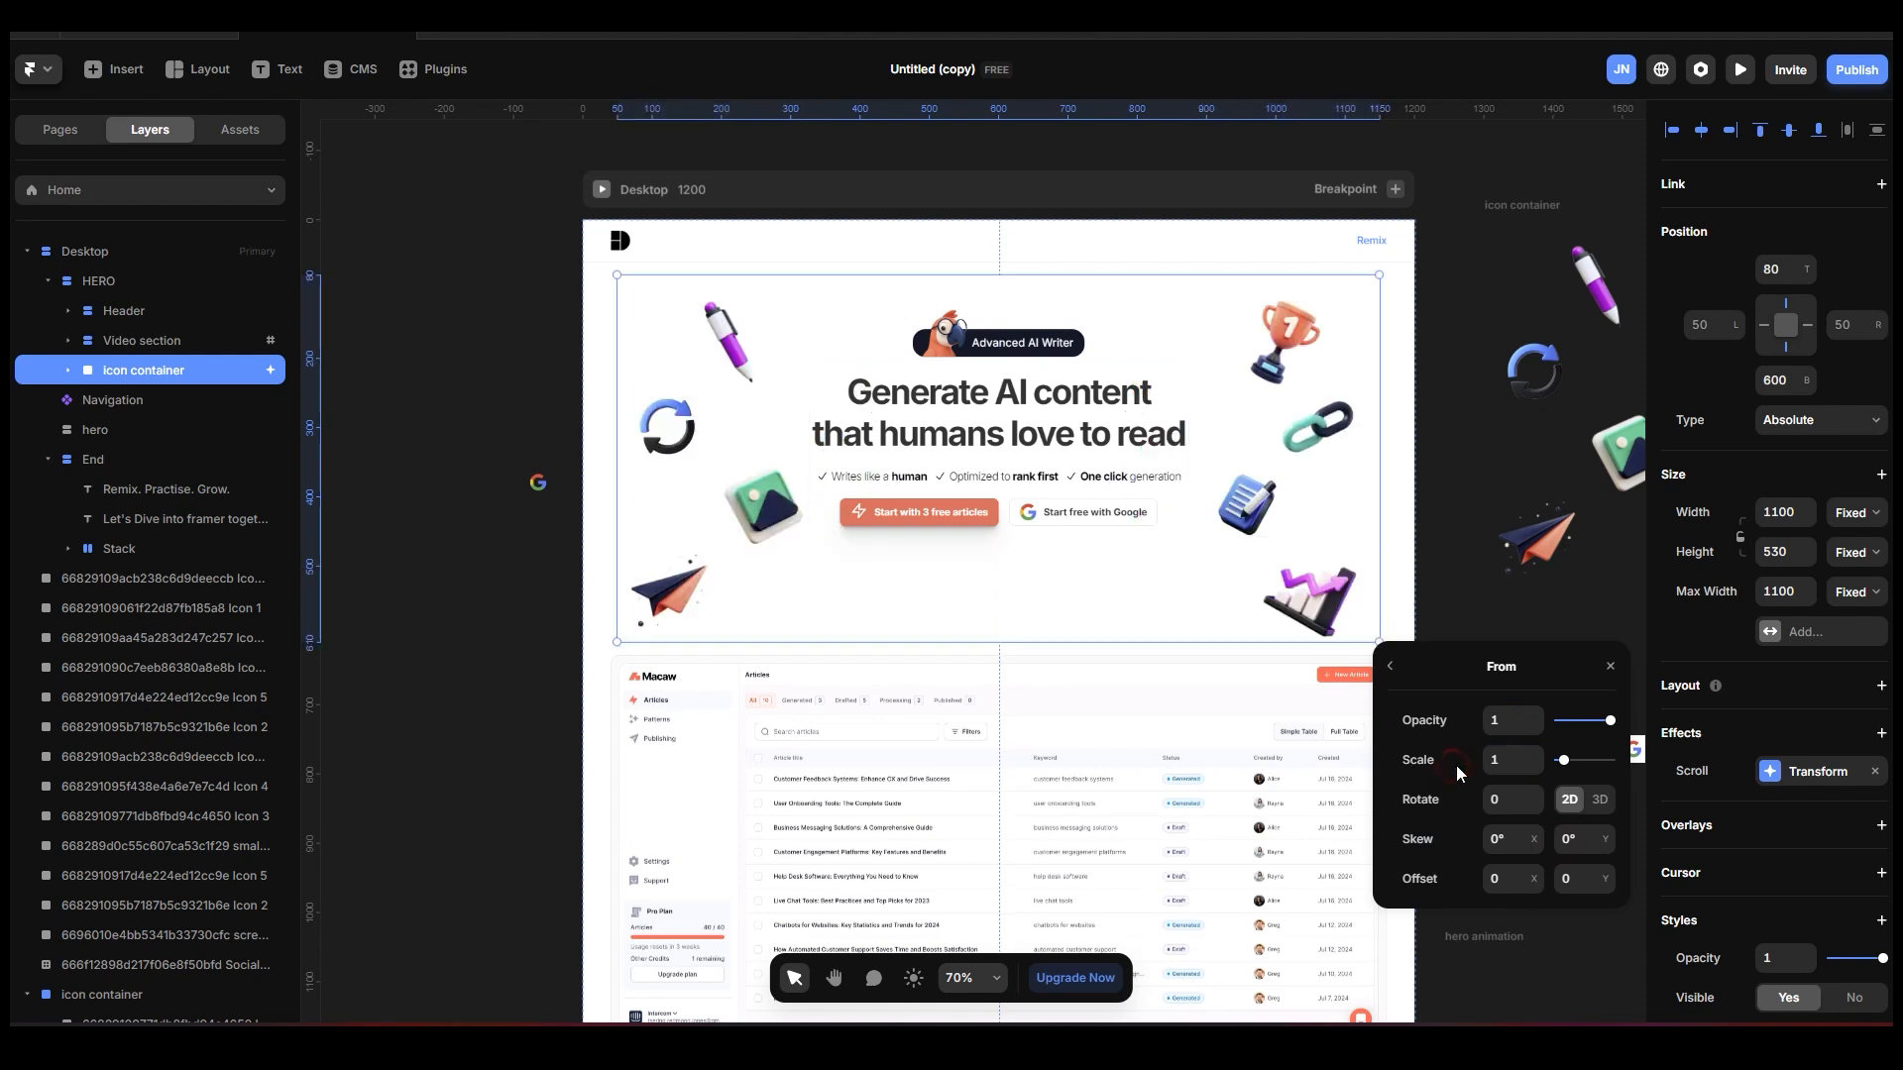
{"action": "left_click", "coordinate": [1390, 666]}
Set the To state of the icon container's Scroll Transform to scale 0.6 with a Y offset of 598.
{"action": "left_click", "coordinate": [1551, 881]}
{"action": "left_click", "coordinate": [1536, 769]}
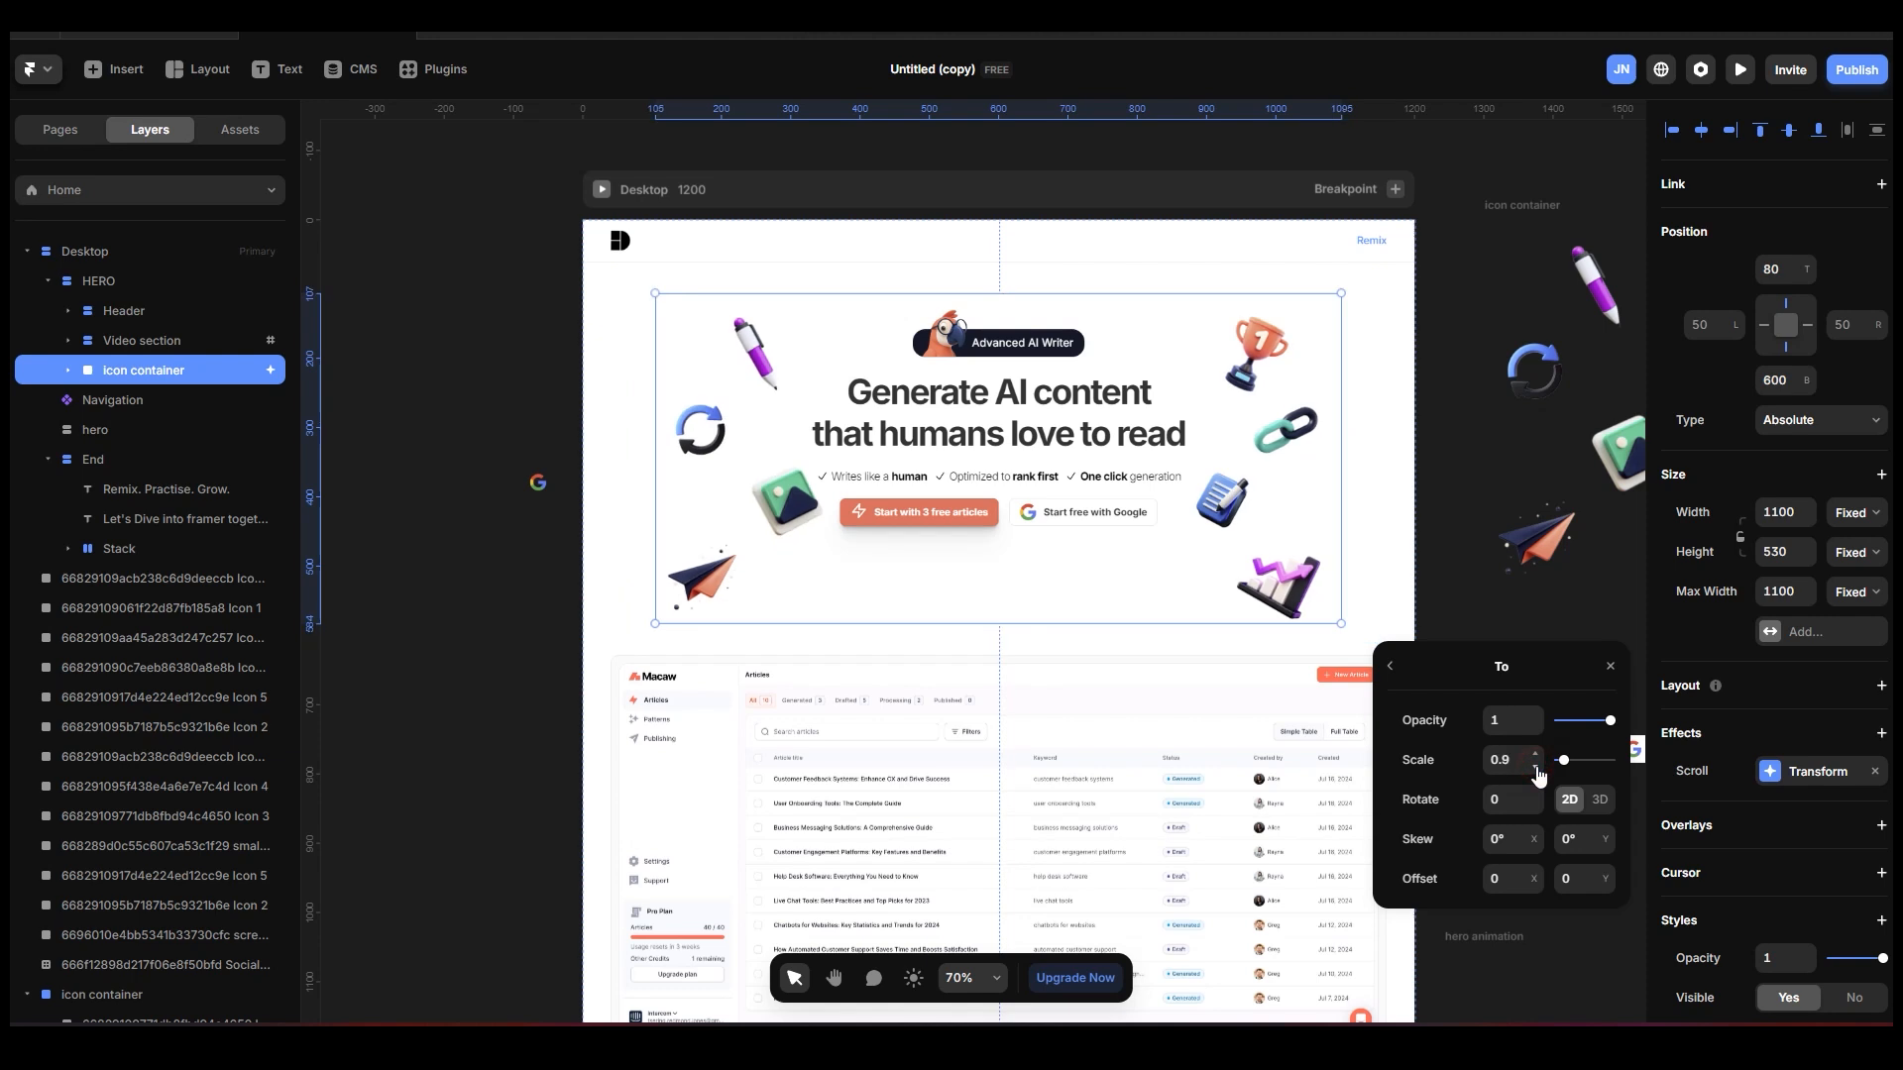
{"action": "left_click", "coordinate": [1536, 769]}
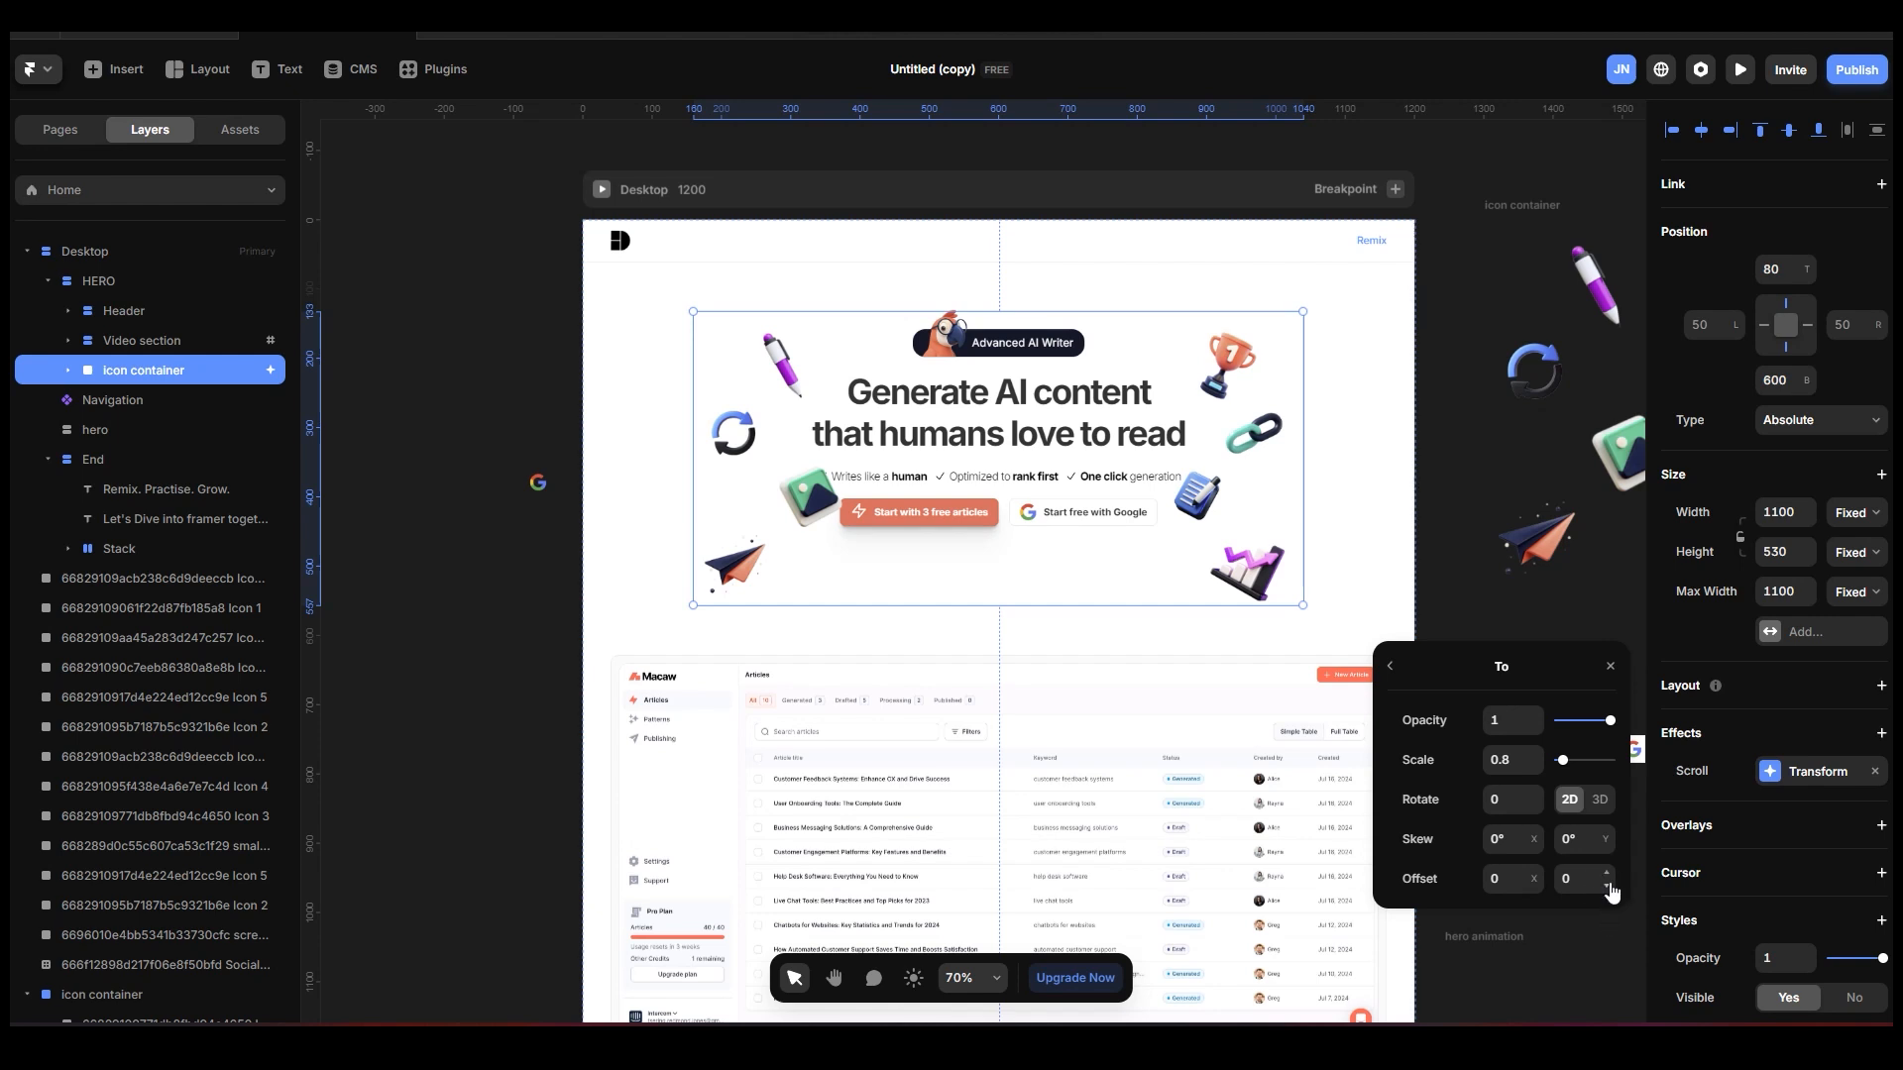
{"action": "left_click_drag", "start_coordinate": [1608, 886], "coordinate": [1527, 276]}
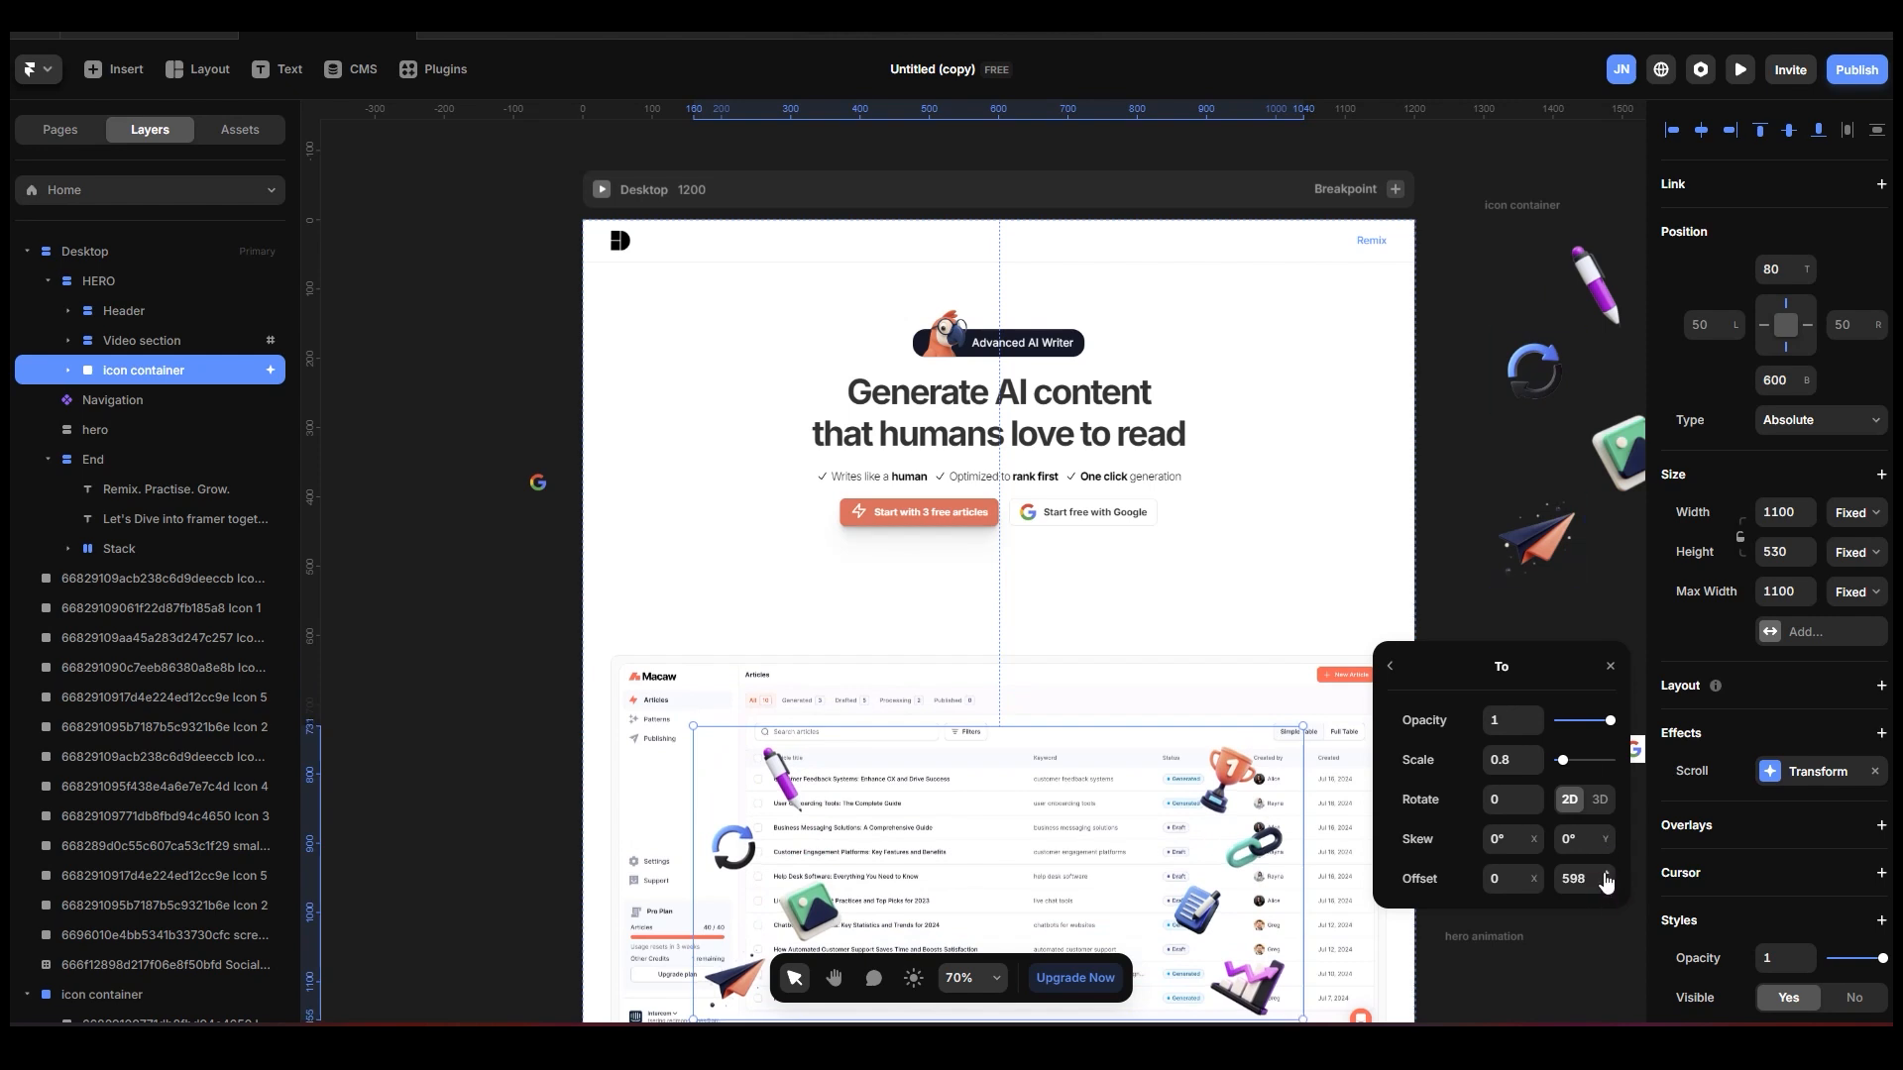
{"action": "left_click", "coordinate": [1534, 769]}
{"action": "left_click", "coordinate": [1534, 769]}
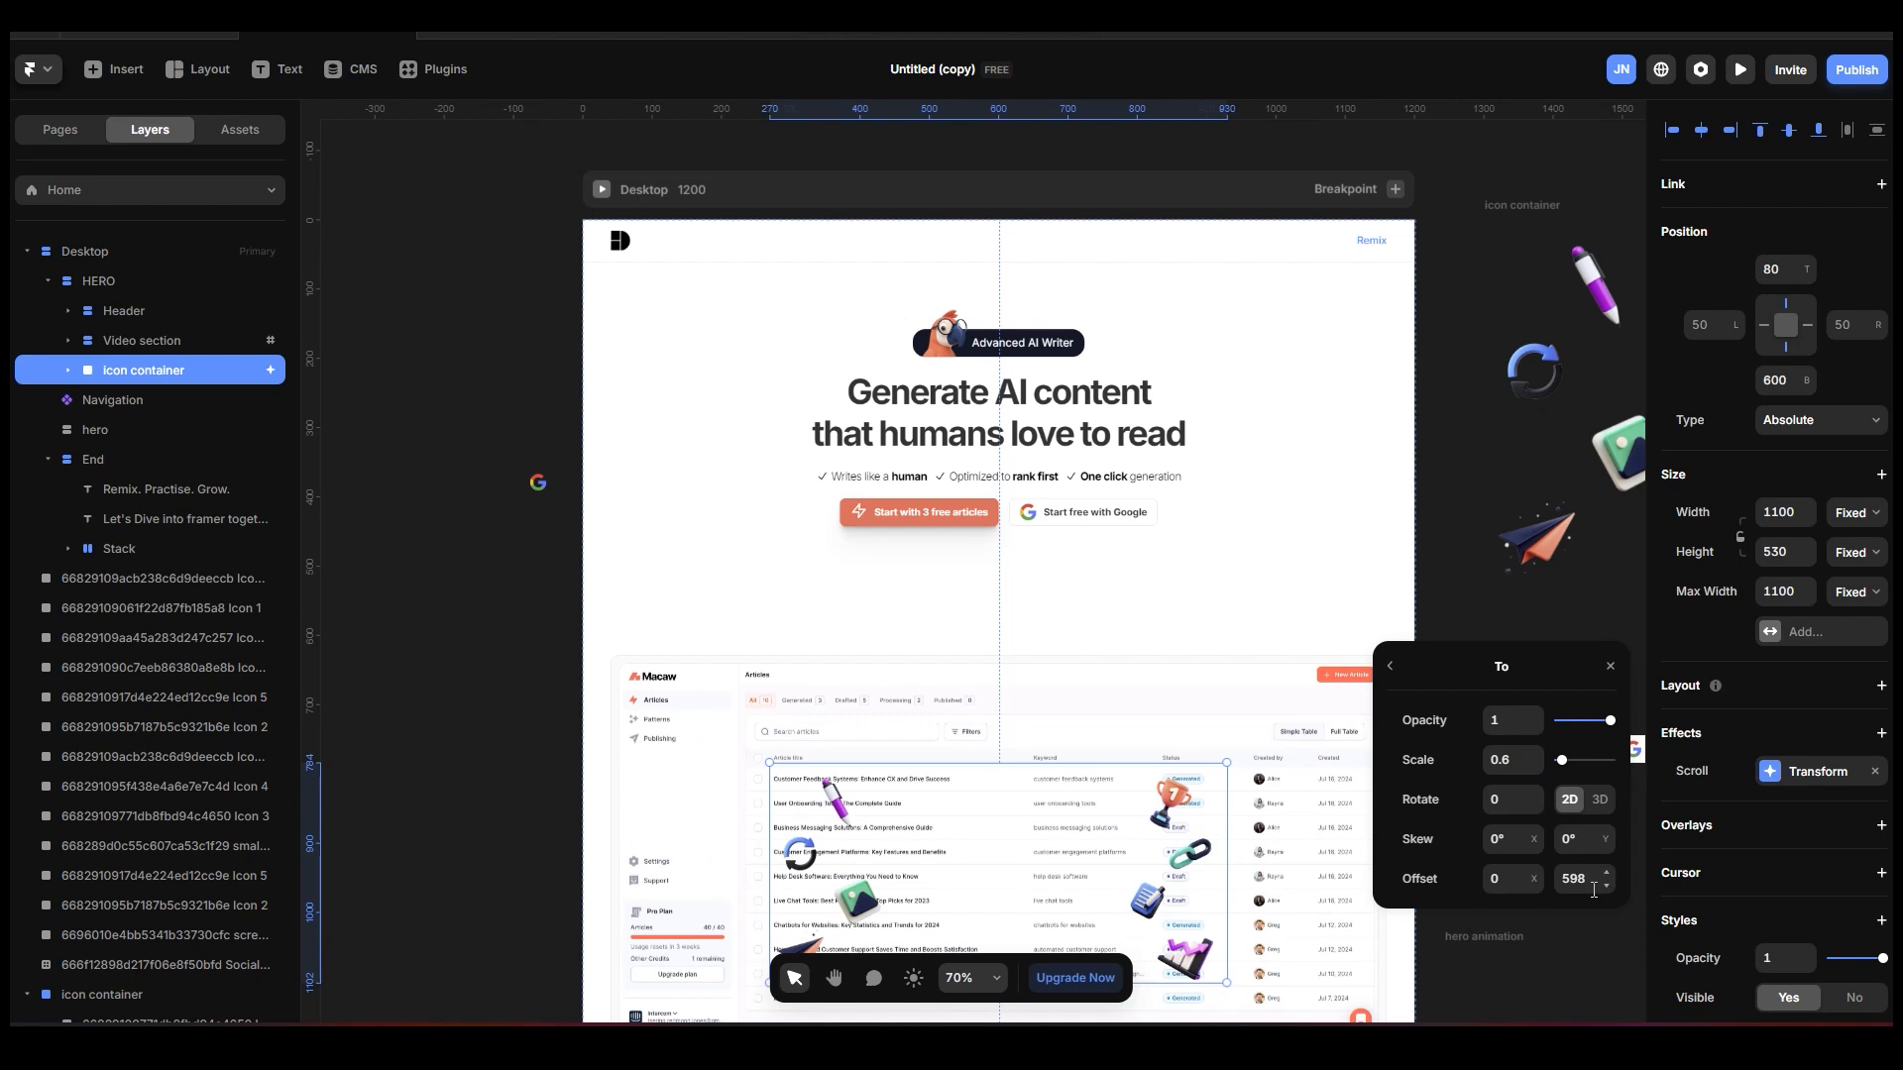
{"action": "left_click", "coordinate": [1390, 667]}
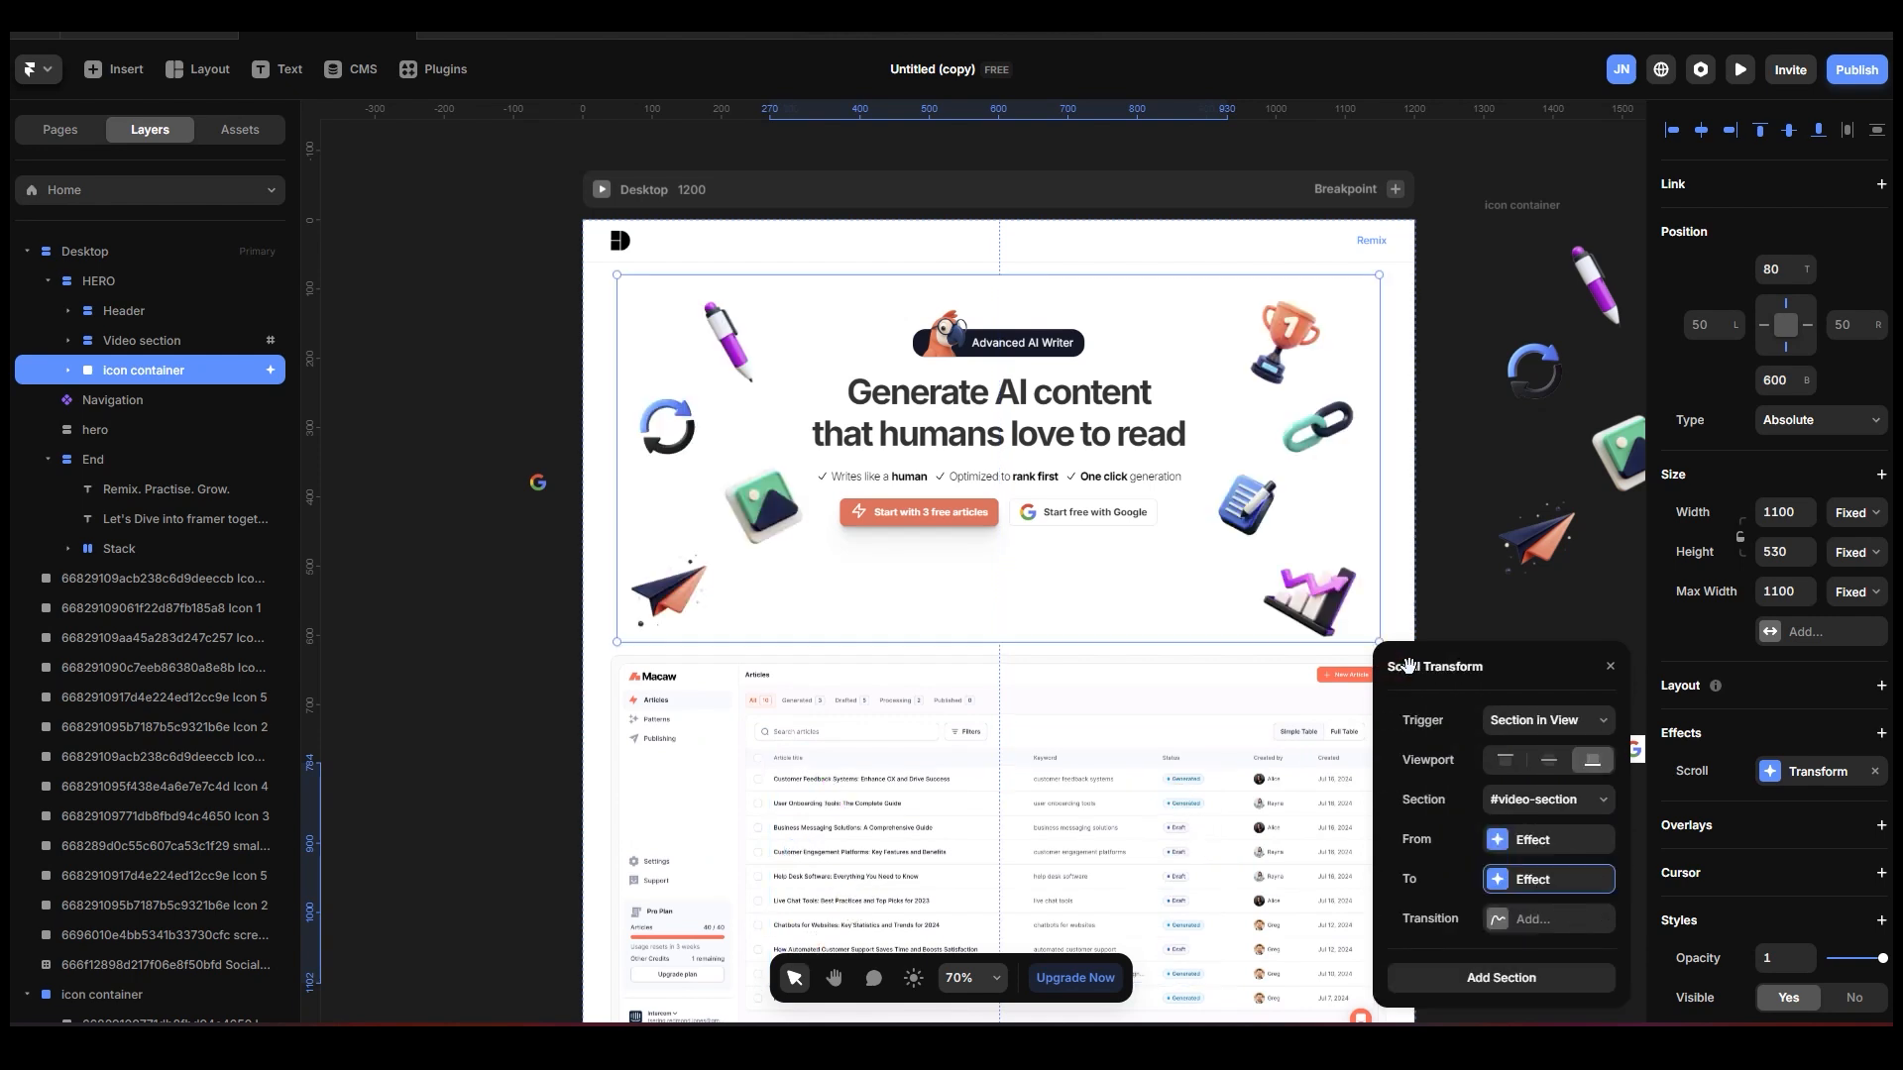
Review the From and To states of the icon container's Scroll Transform.
{"action": "left_click", "coordinate": [1552, 841]}
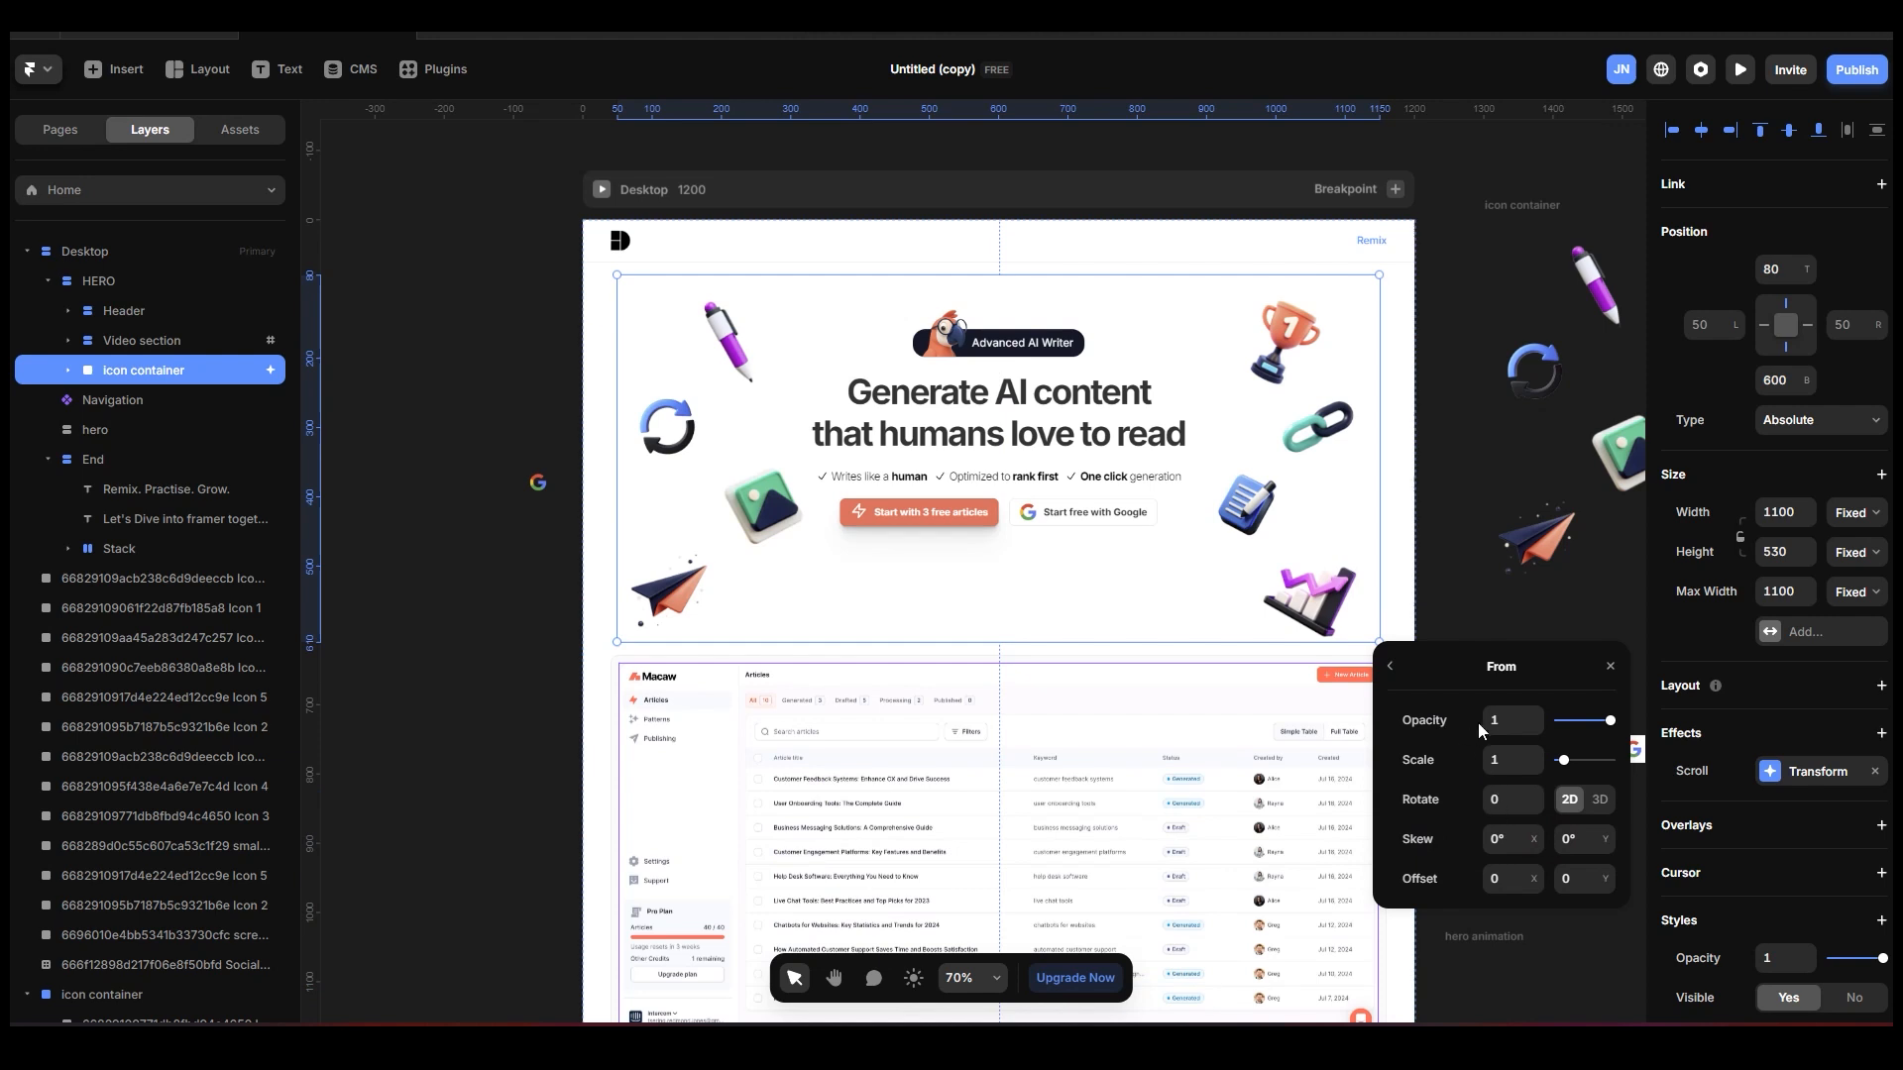
{"action": "left_click", "coordinate": [1390, 667]}
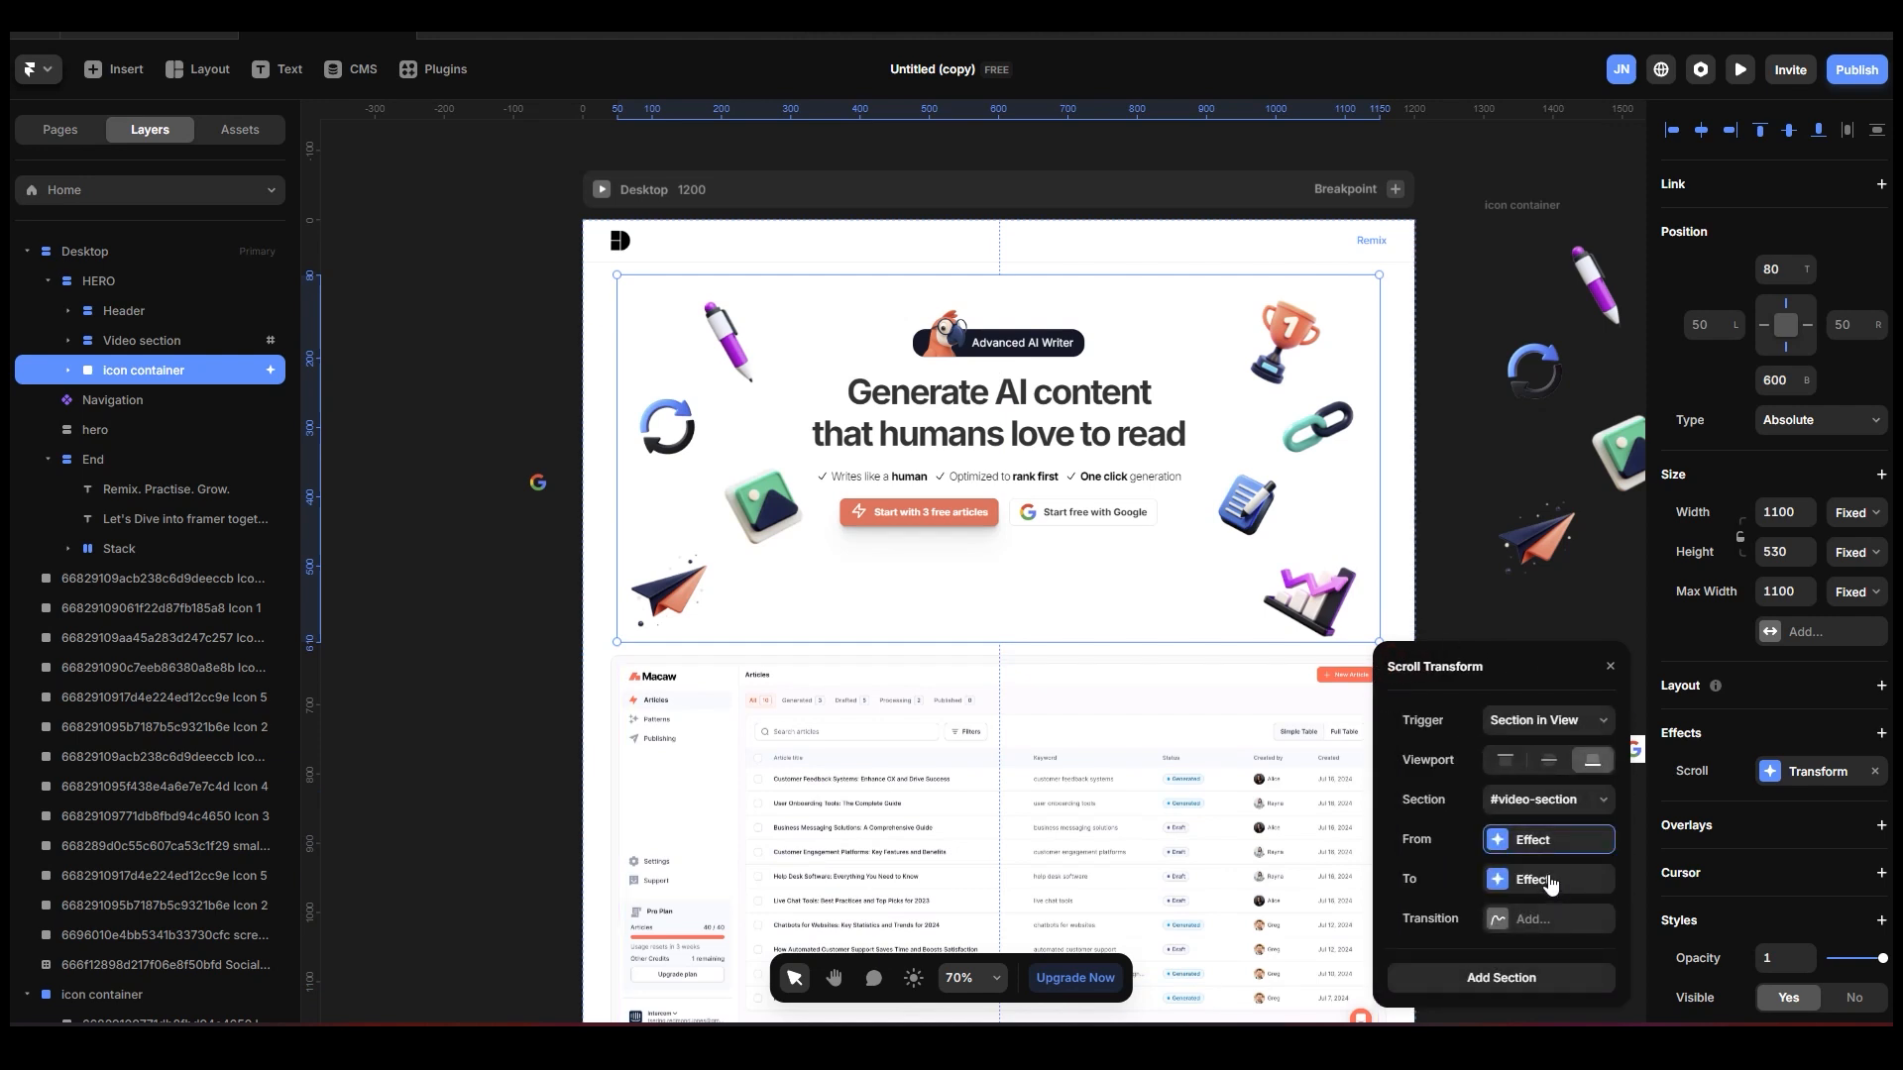
{"action": "left_click", "coordinate": [1553, 879]}
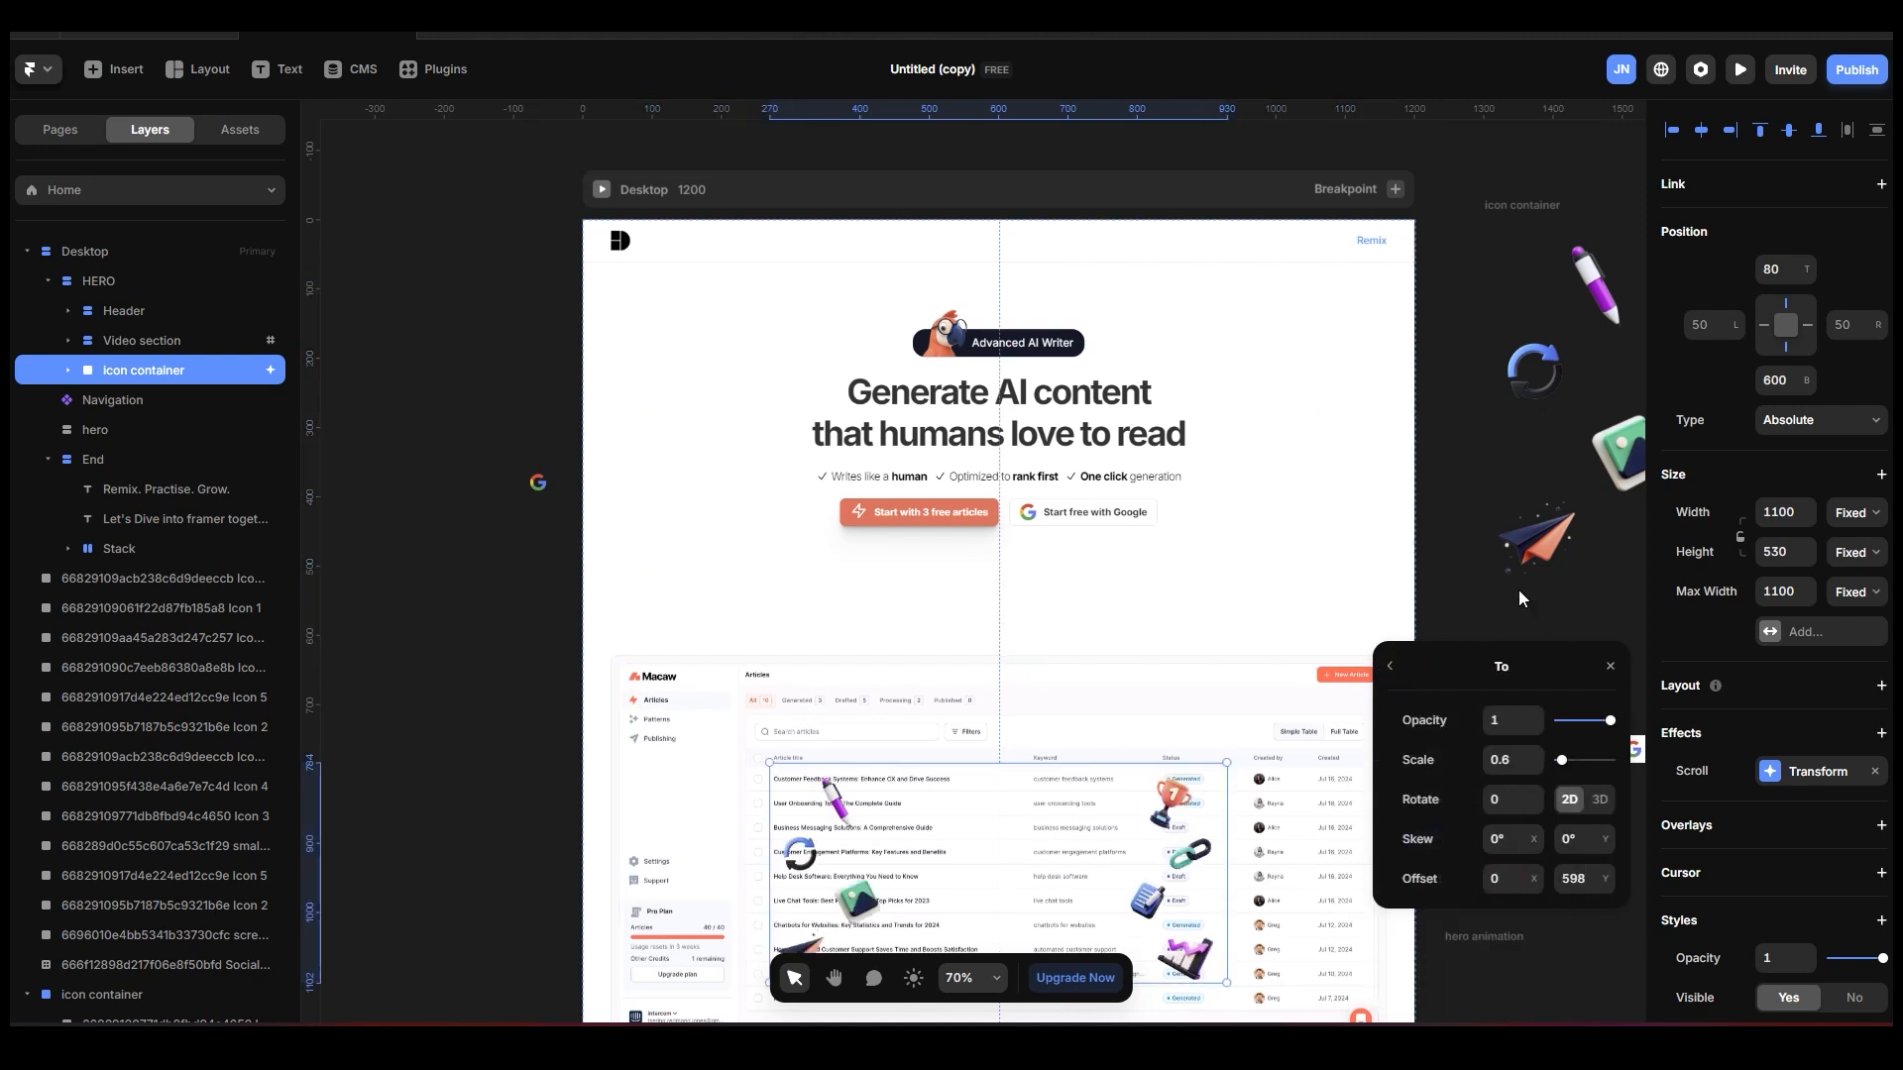
Preview the Desktop page and examine how the icons move over the video during scrolling.
{"action": "left_click", "coordinate": [543, 224]}
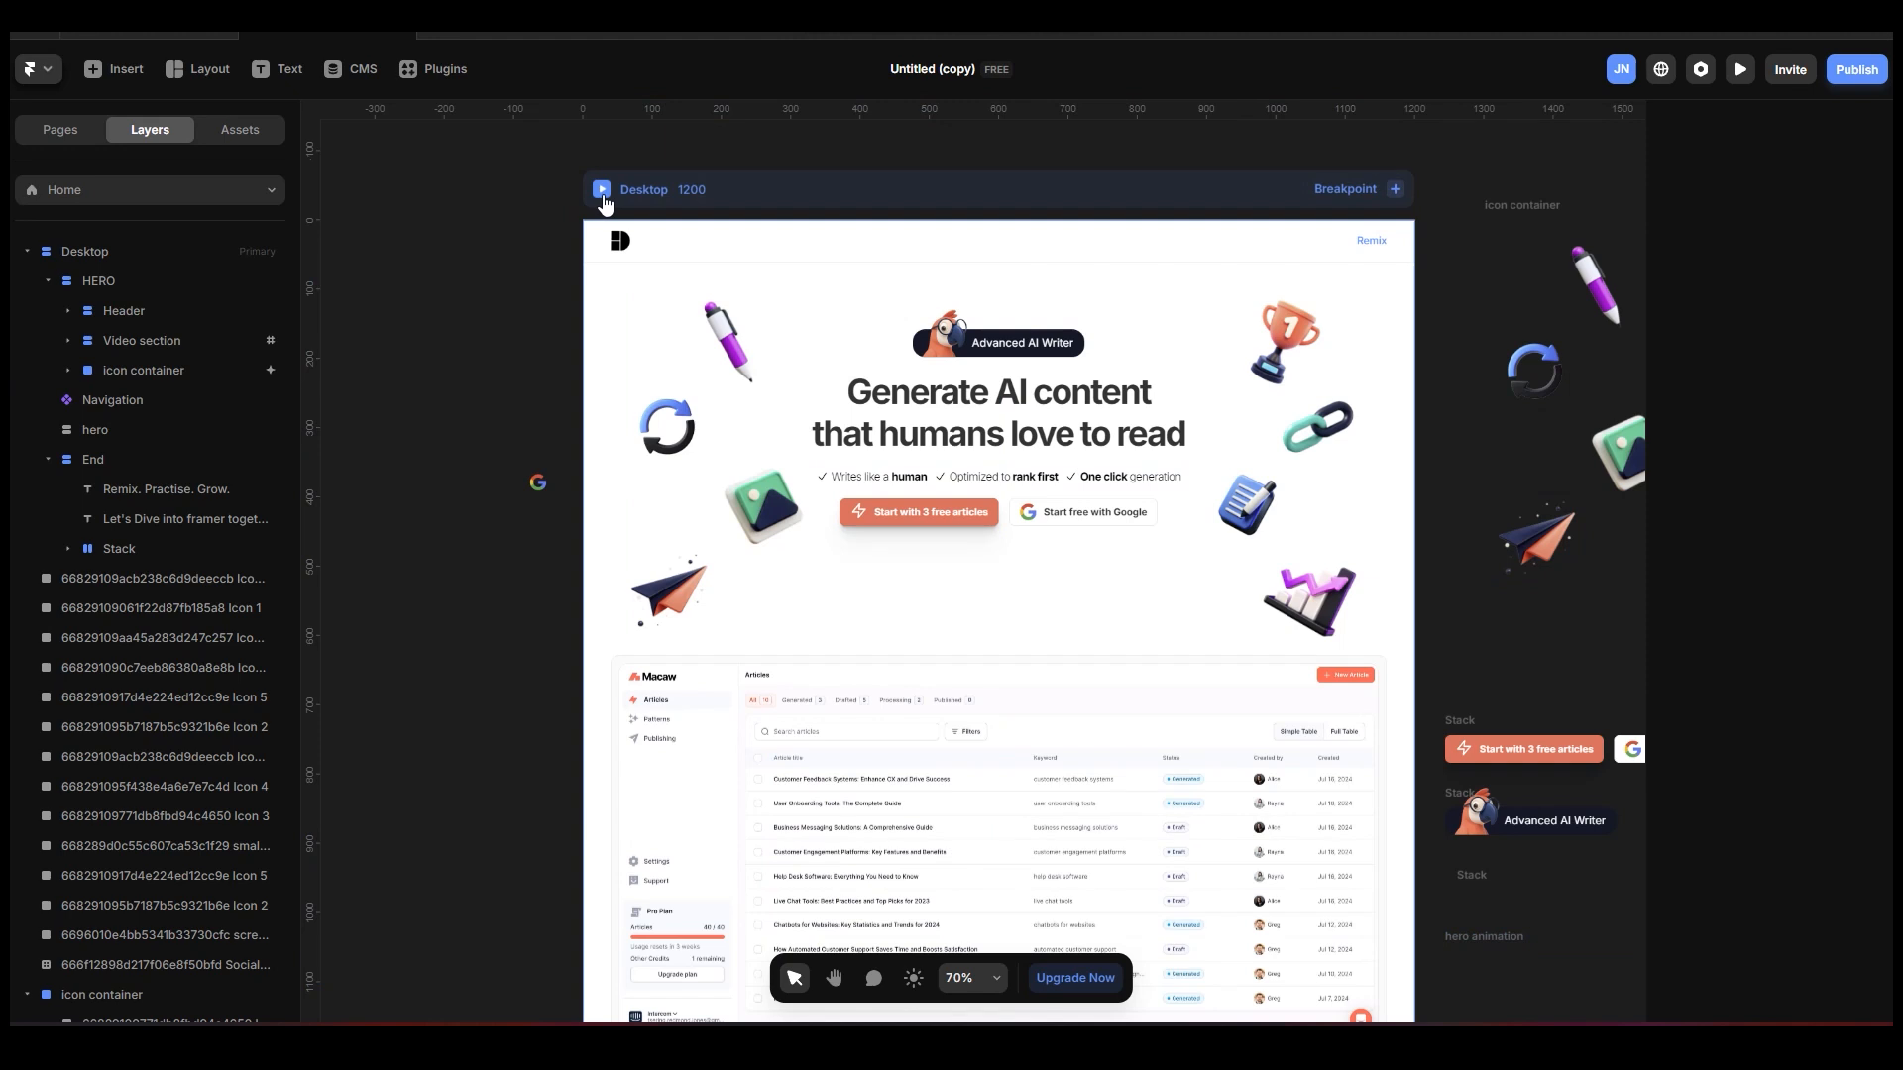
{"action": "left_click", "coordinate": [604, 192]}
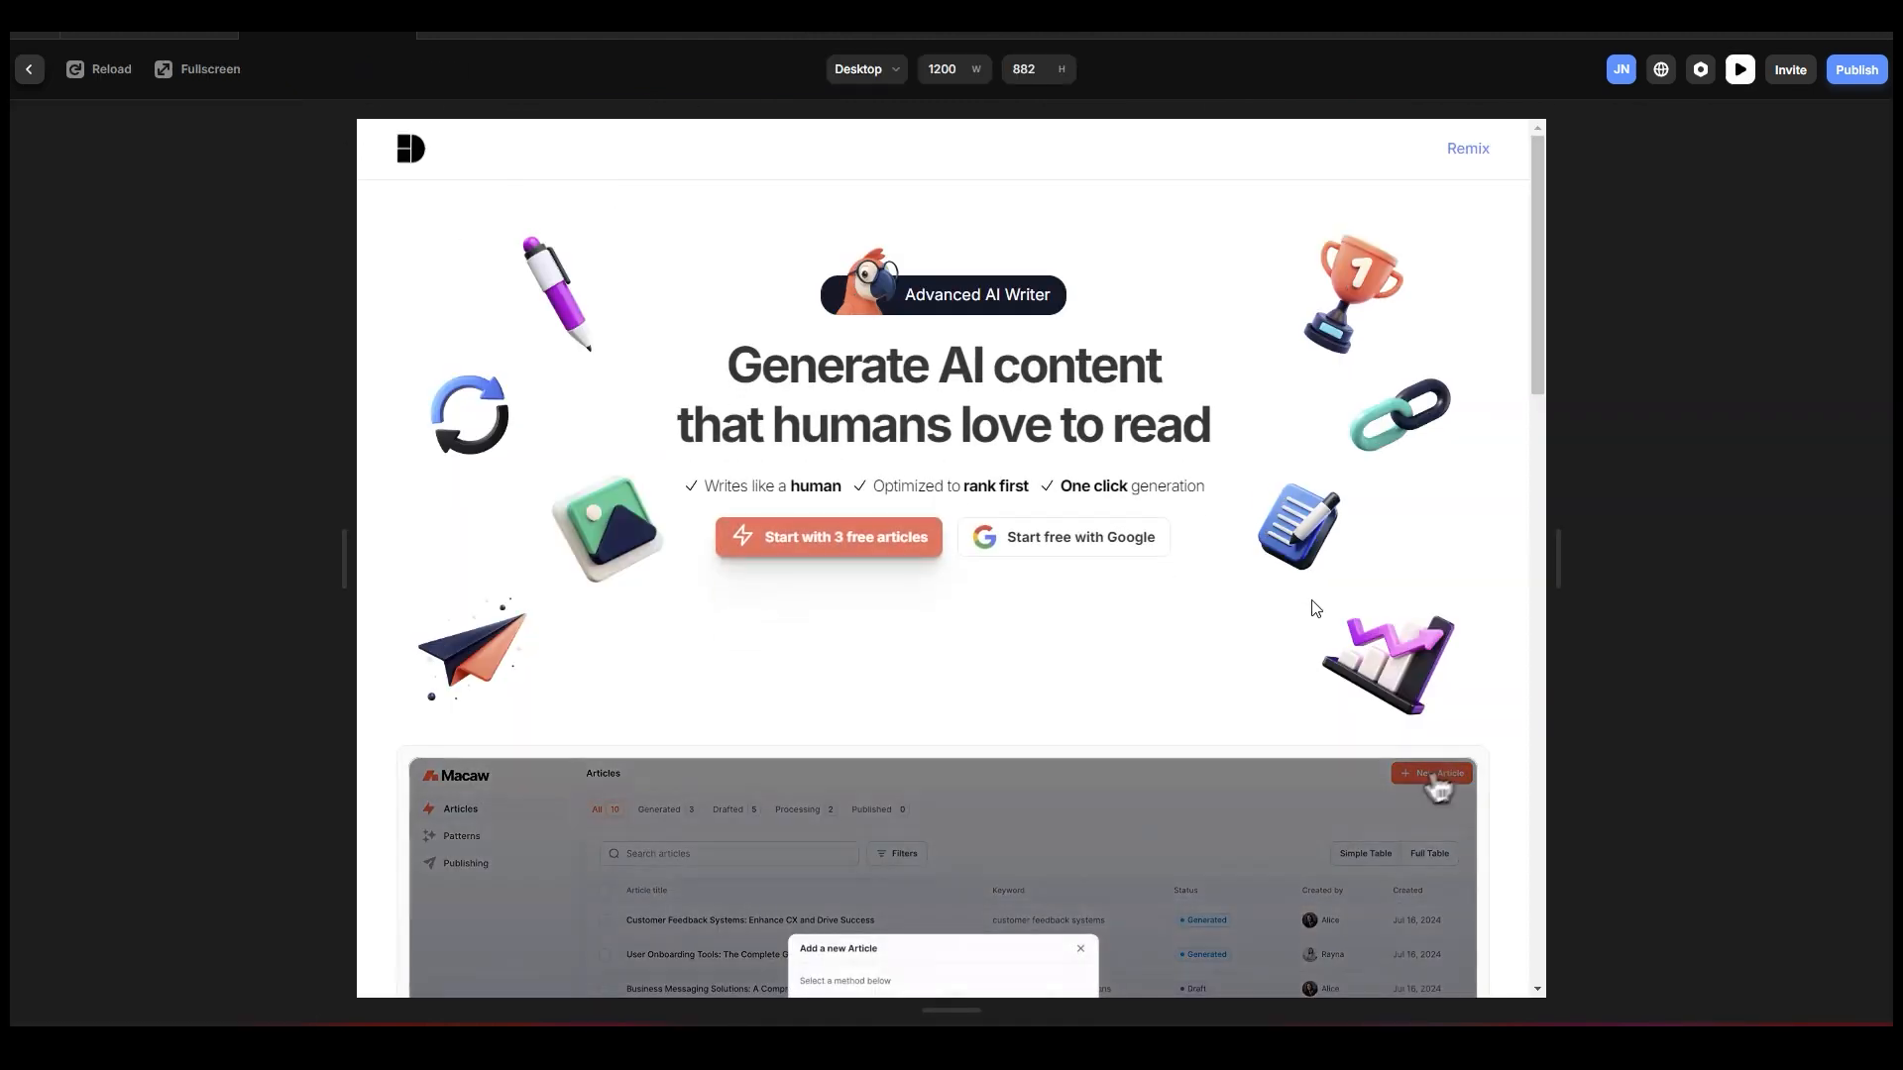
{"action": "scroll", "coordinate": [1351, 594], "scroll_direction": "down", "scroll_amount": 1}
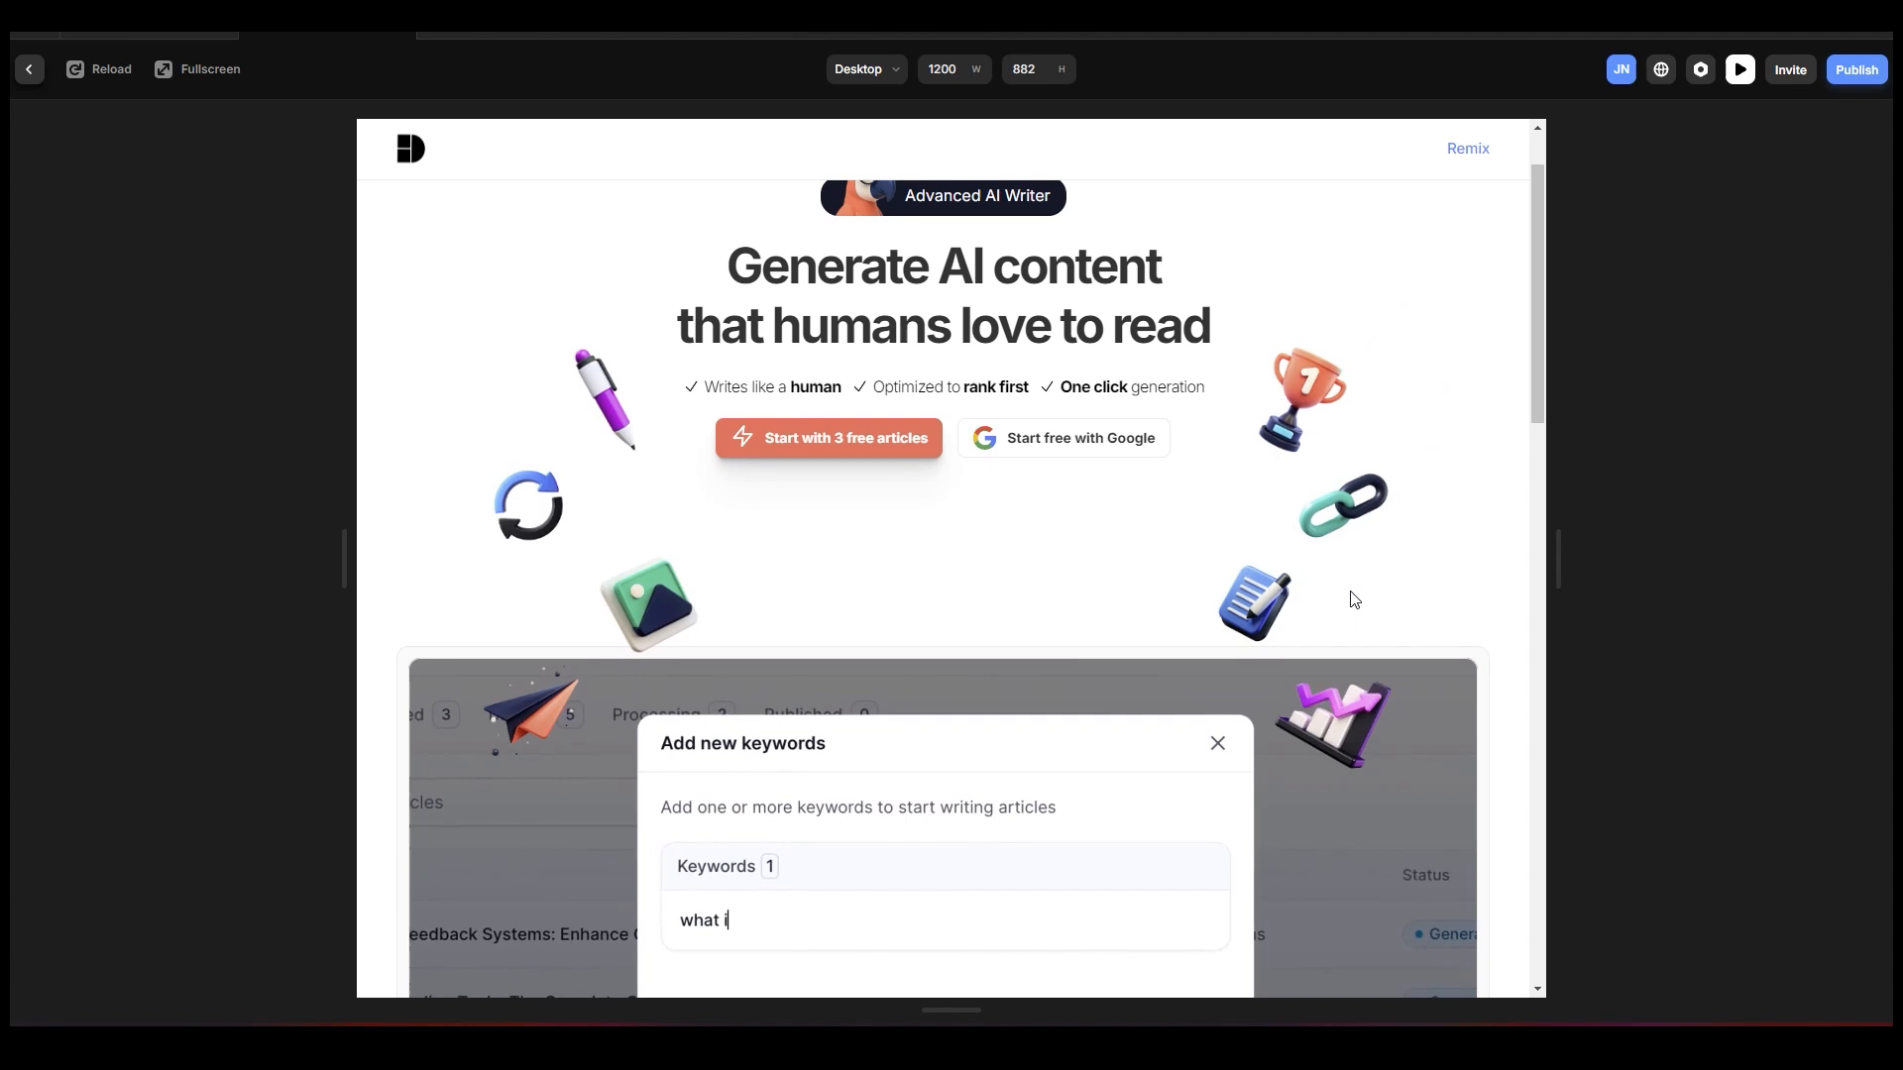
{"action": "scroll", "coordinate": [1353, 599], "scroll_direction": "down", "scroll_amount": 2}
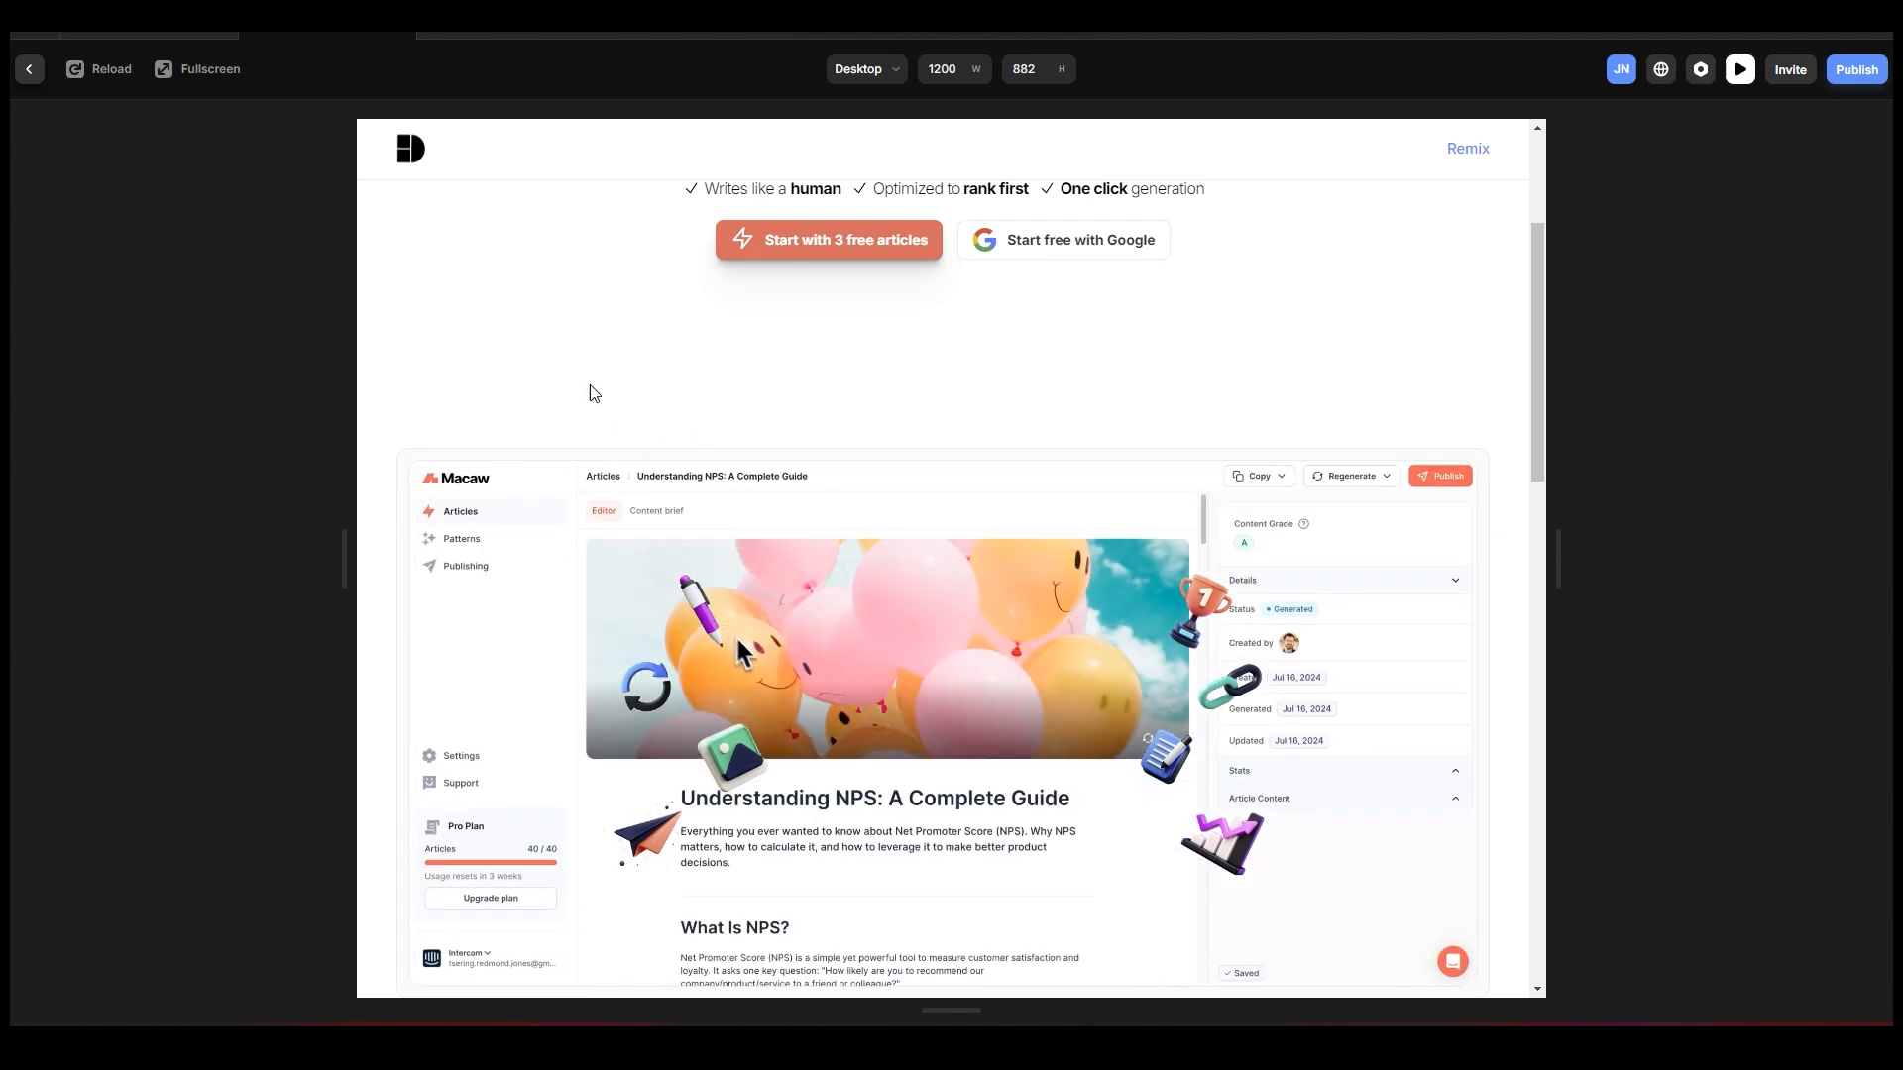
{"action": "left_click", "coordinate": [30, 68]}
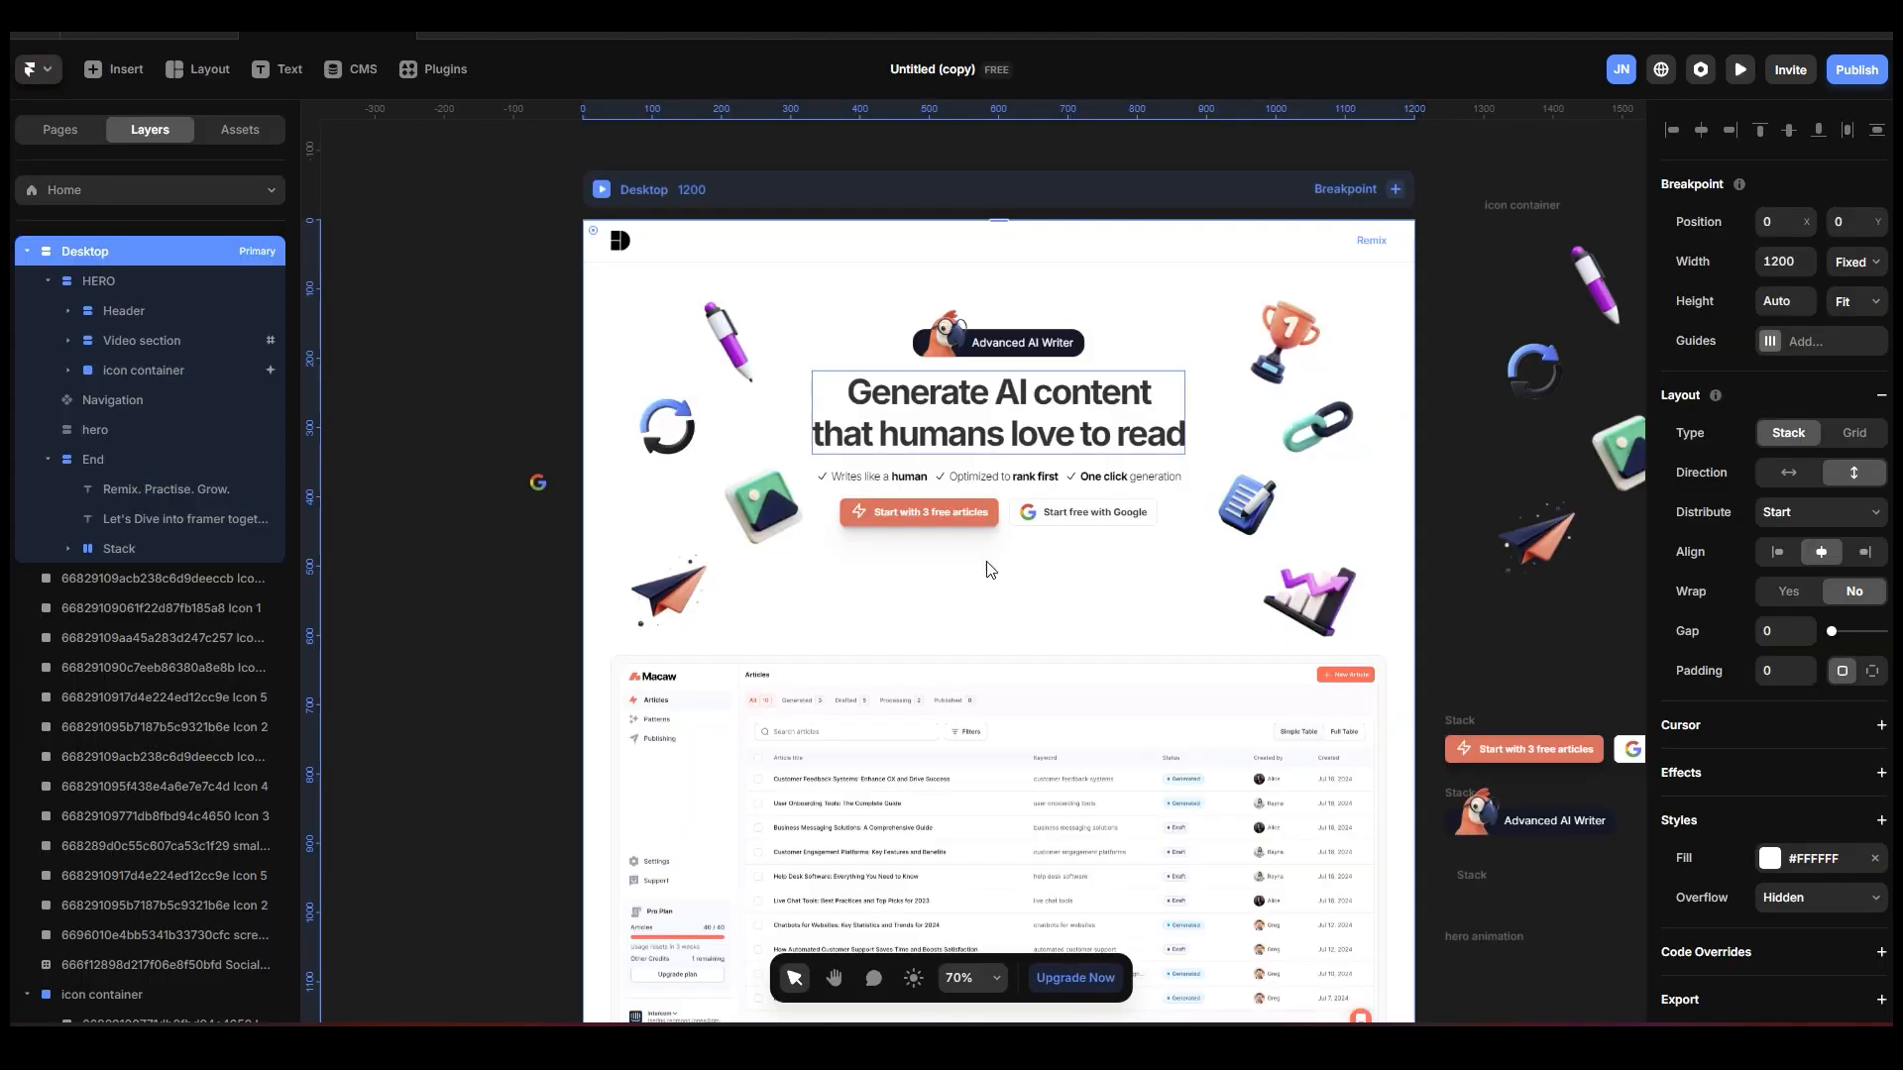
Set the icon container's Z Index to 0.
{"action": "left_click", "coordinate": [913, 602]}
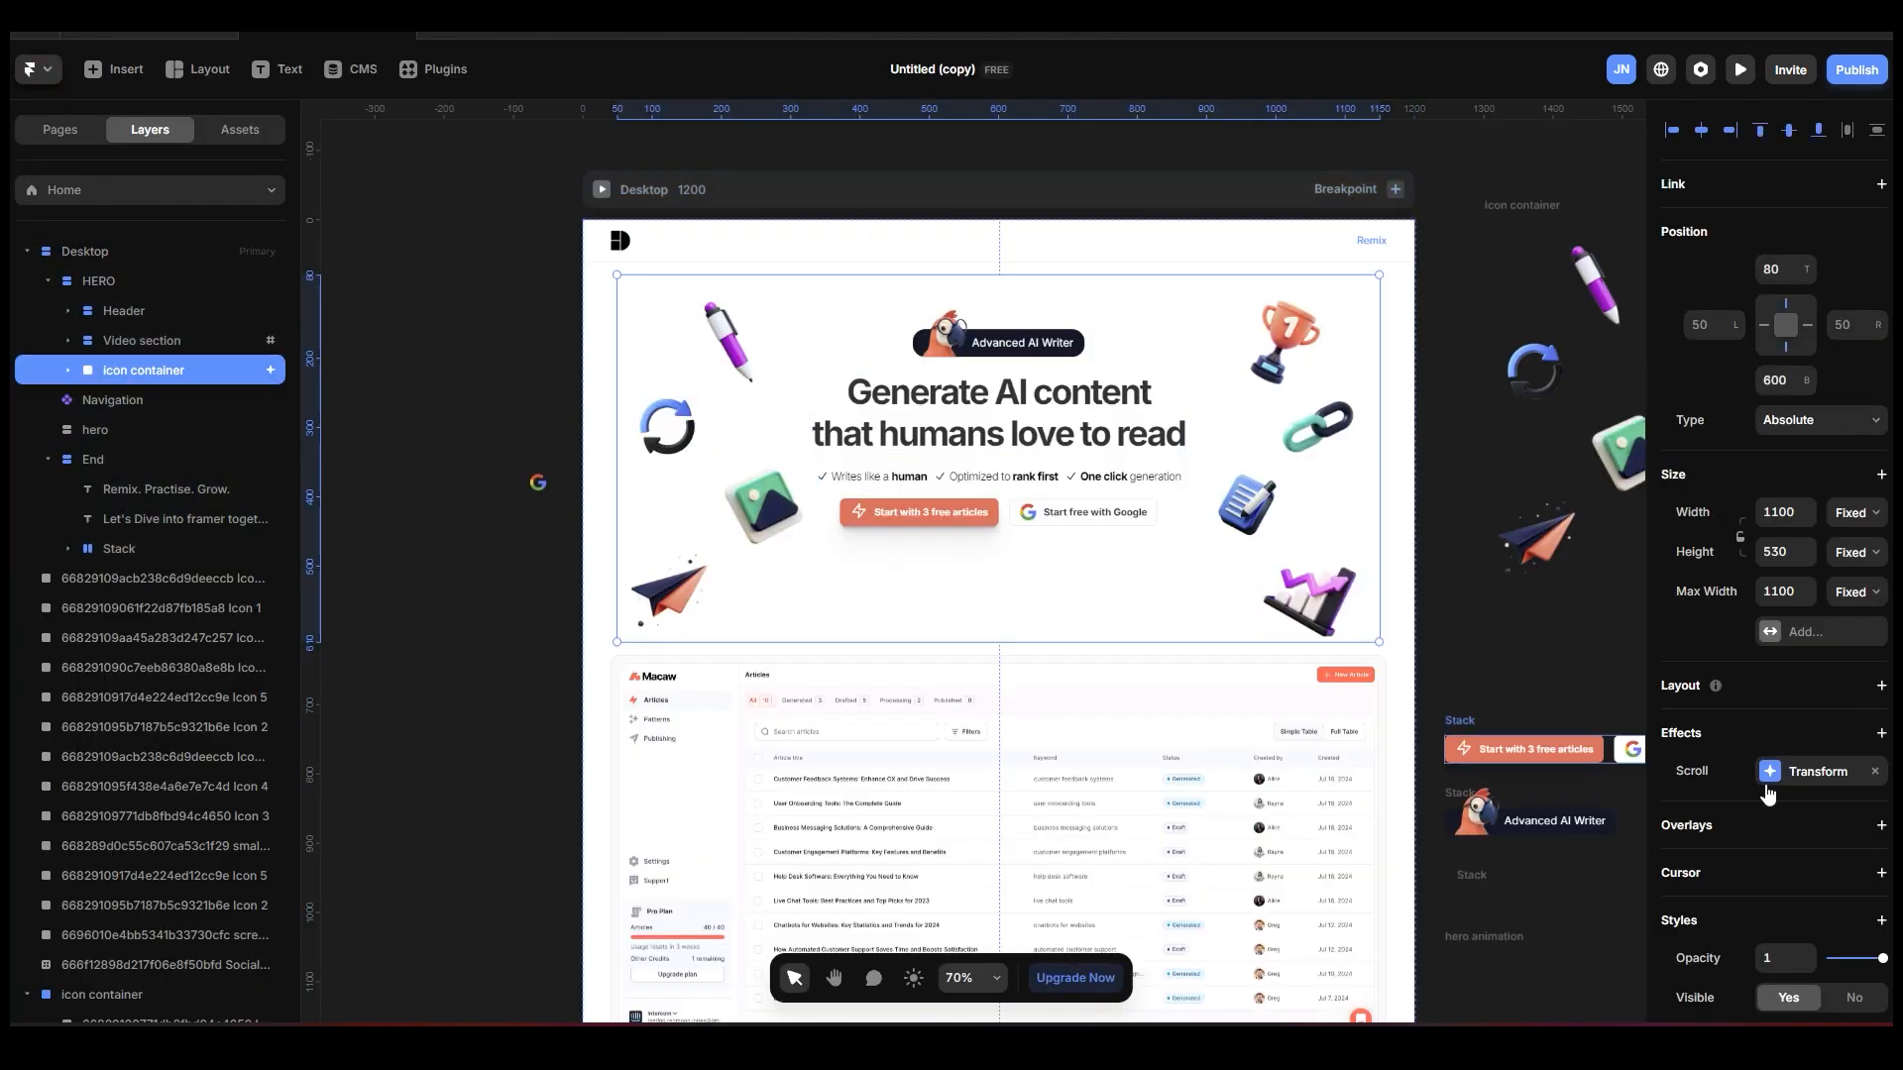
{"action": "scroll", "coordinate": [1784, 796], "scroll_direction": "down", "scroll_amount": 3}
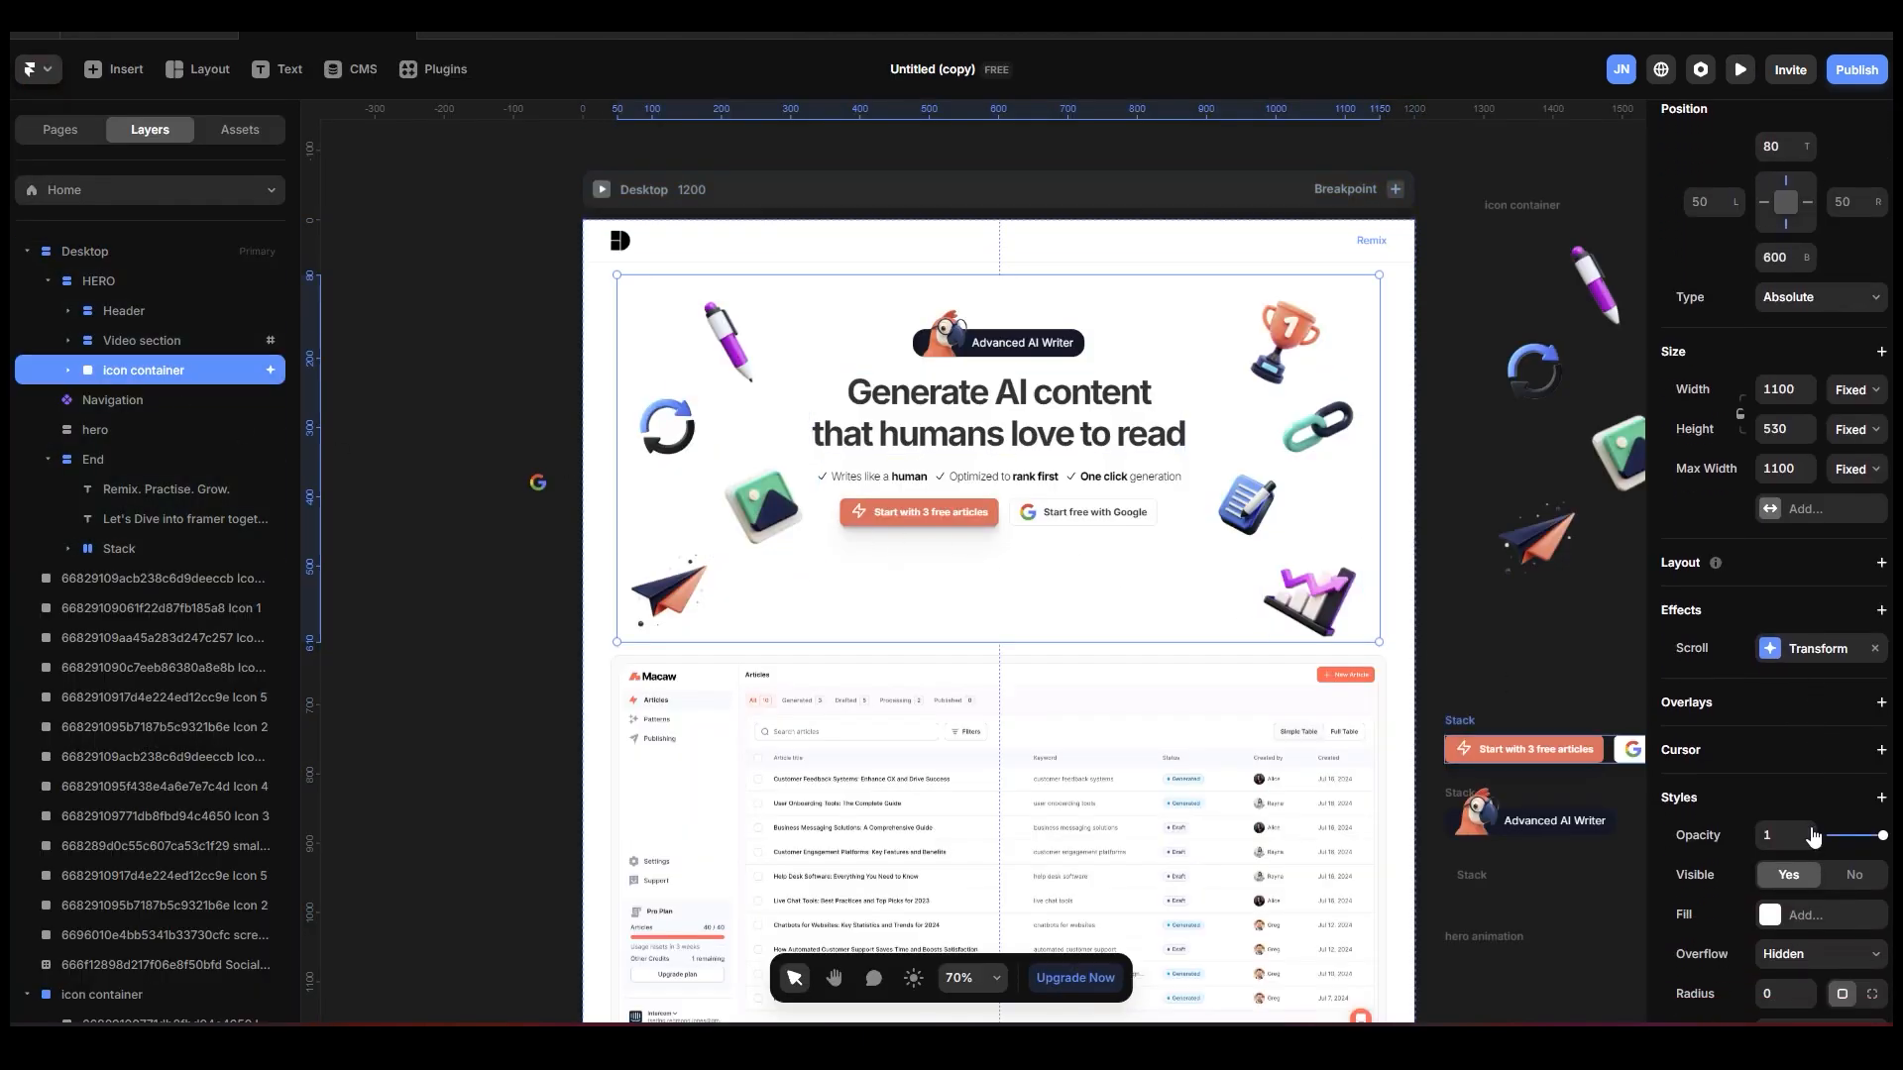
{"action": "left_click", "coordinate": [1840, 939]}
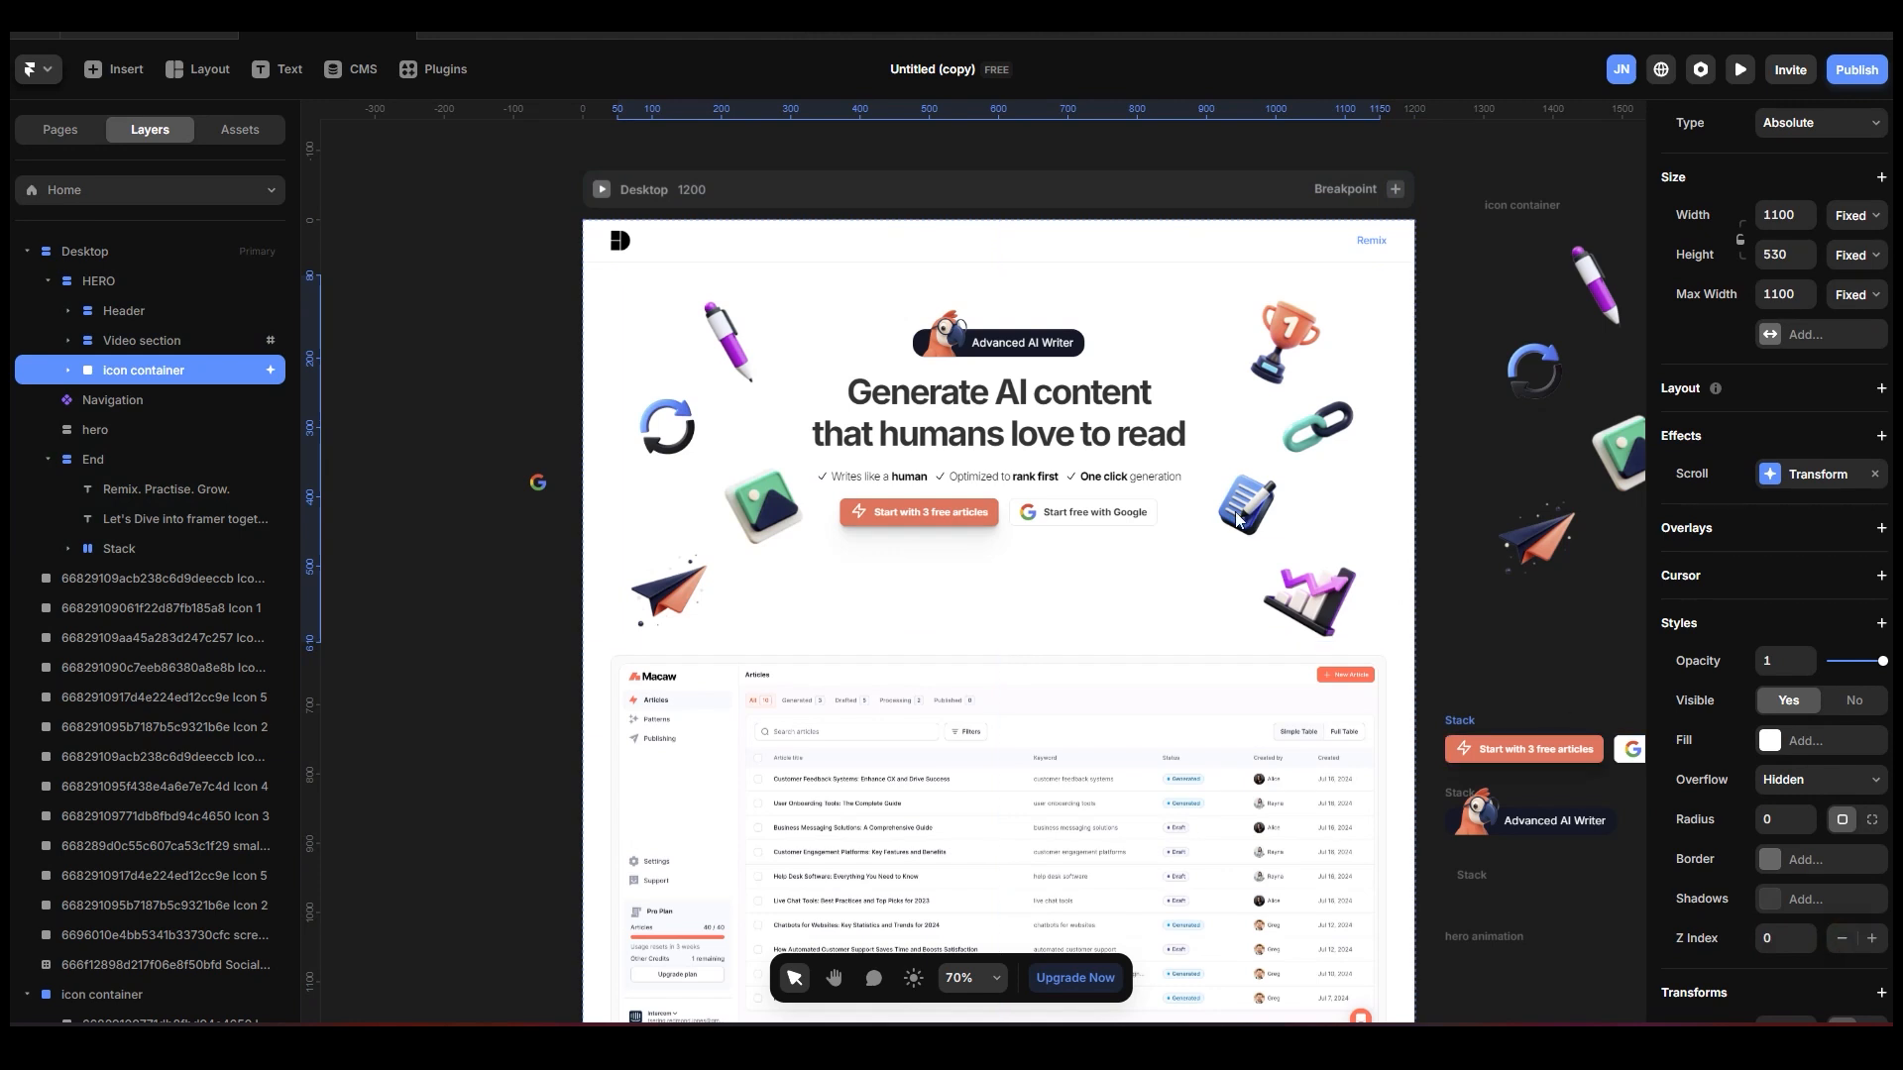
Add a Z Index property to the Video section's styles.
{"action": "left_click", "coordinate": [180, 341]}
{"action": "scroll", "coordinate": [1843, 783], "scroll_direction": "down", "scroll_amount": 3}
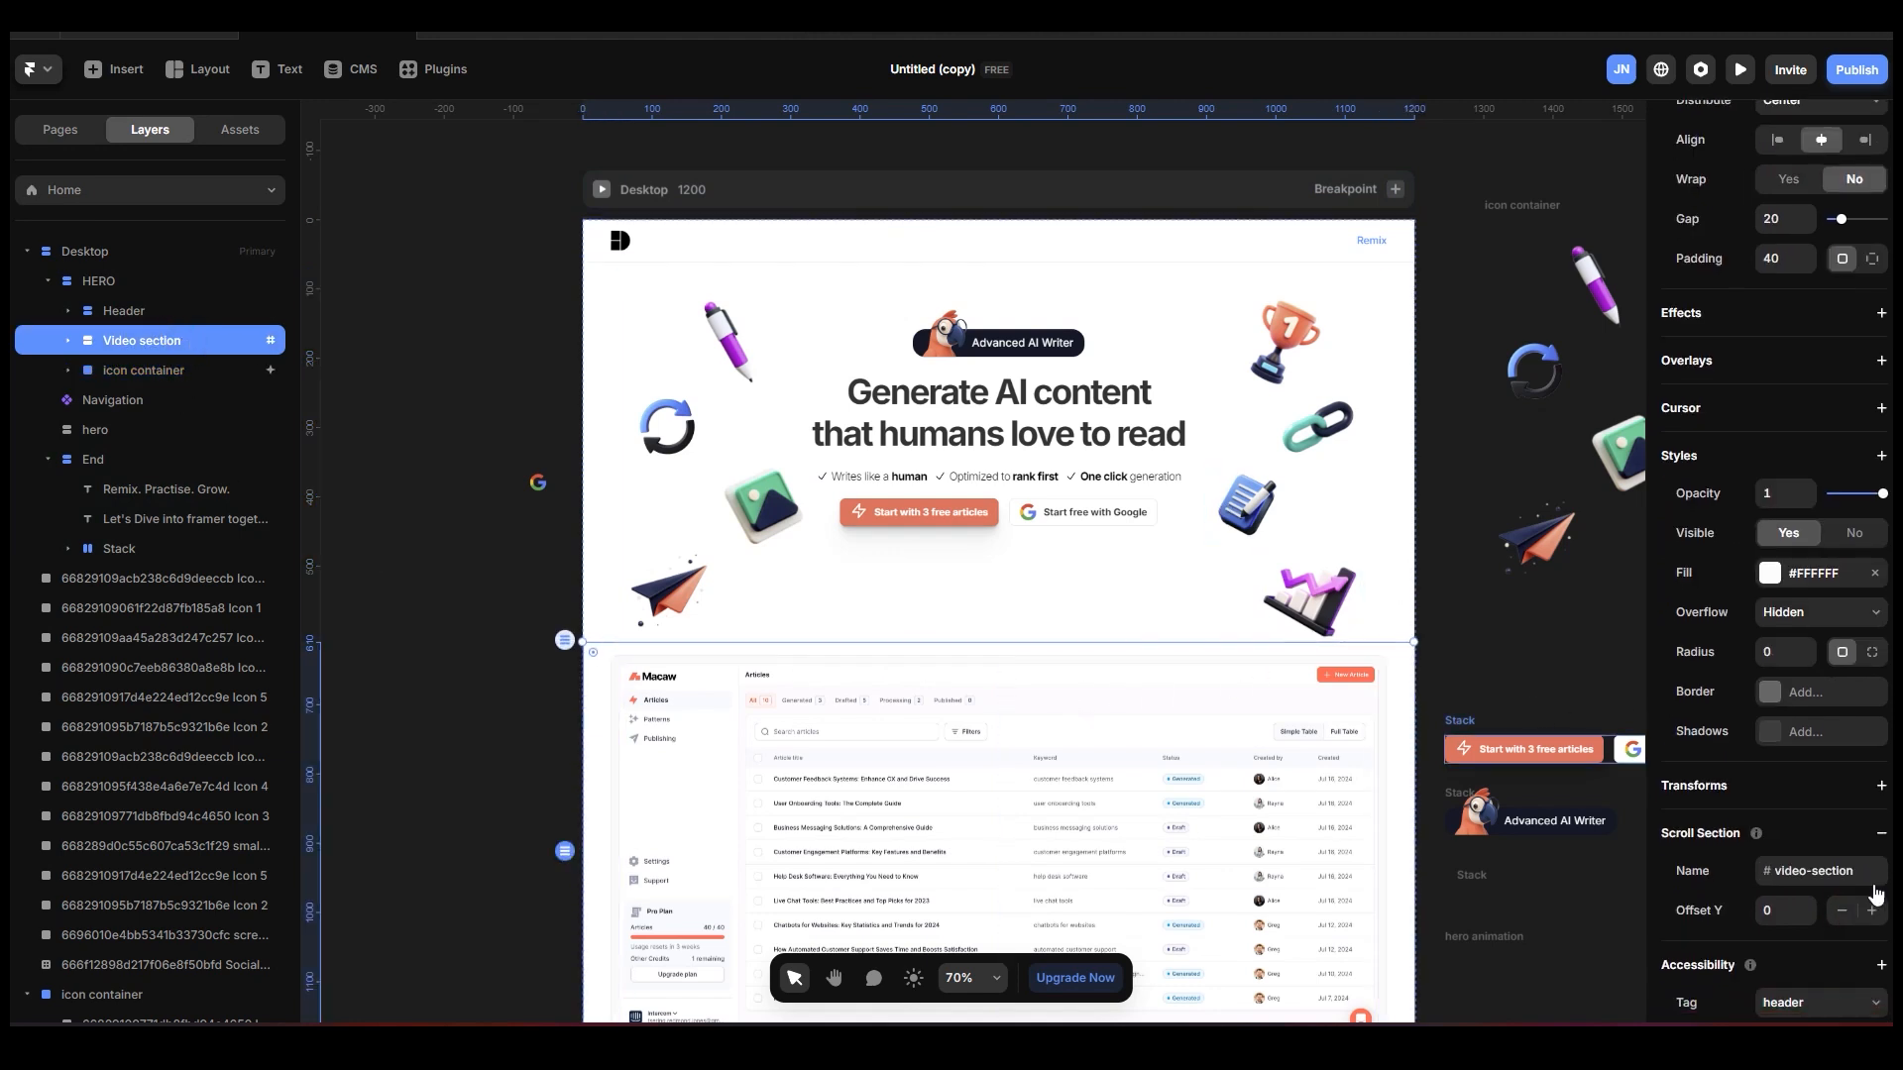
{"action": "scroll", "coordinate": [1849, 735], "scroll_direction": "down", "scroll_amount": 1}
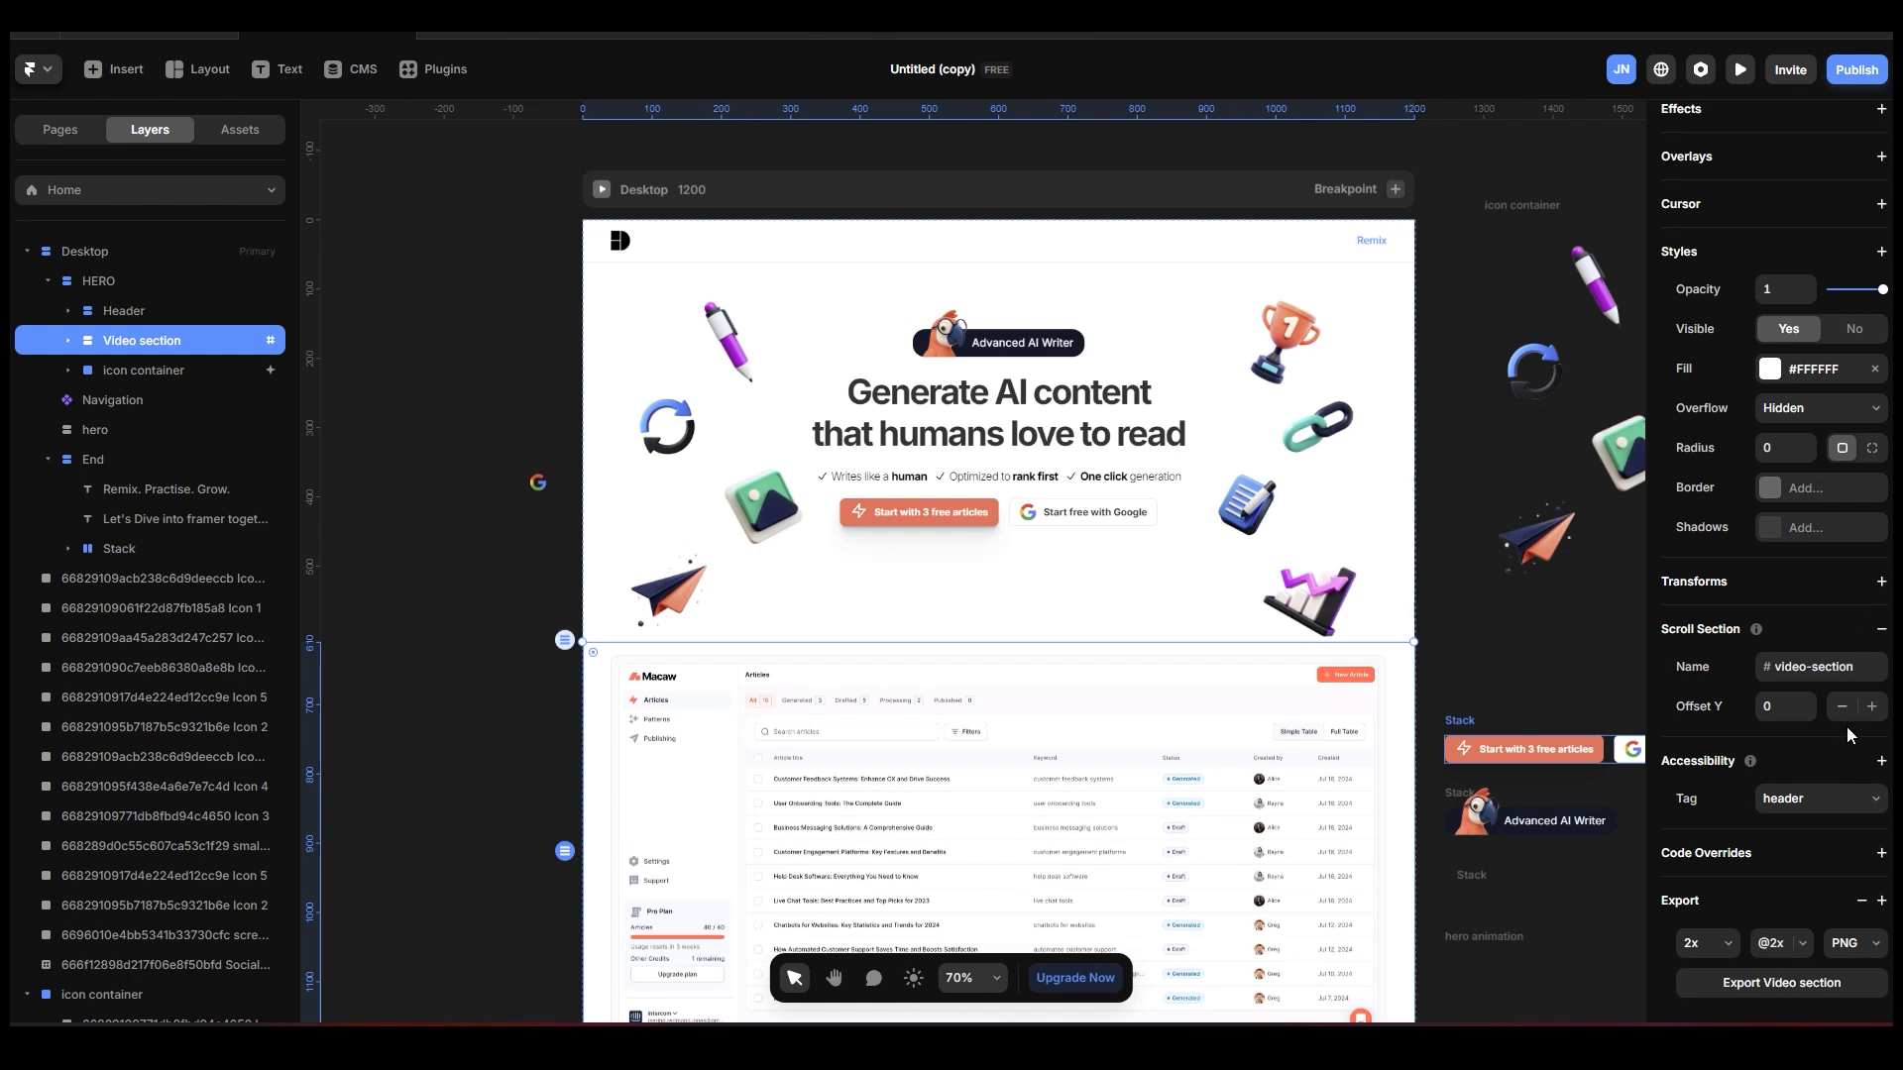
{"action": "scroll", "coordinate": [1878, 496], "scroll_direction": "up", "scroll_amount": 3}
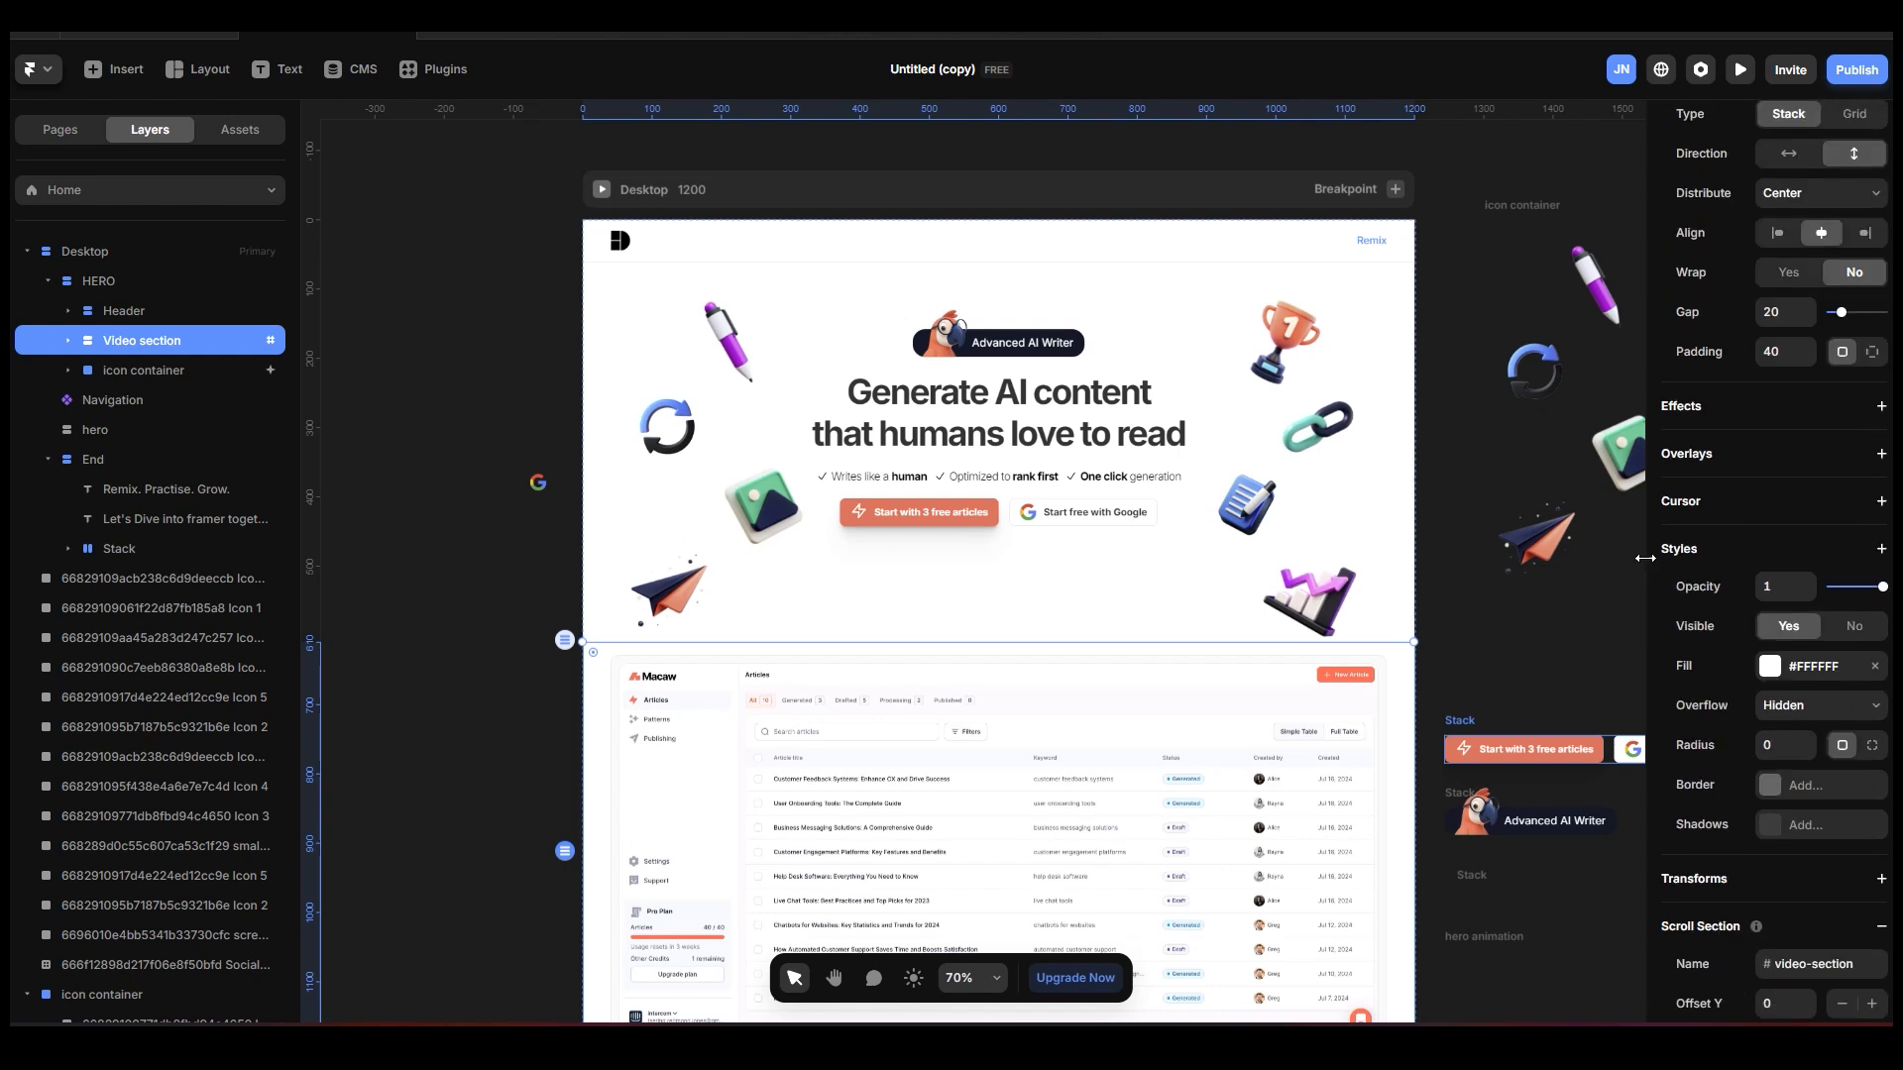
{"action": "left_click", "coordinate": [1882, 550]}
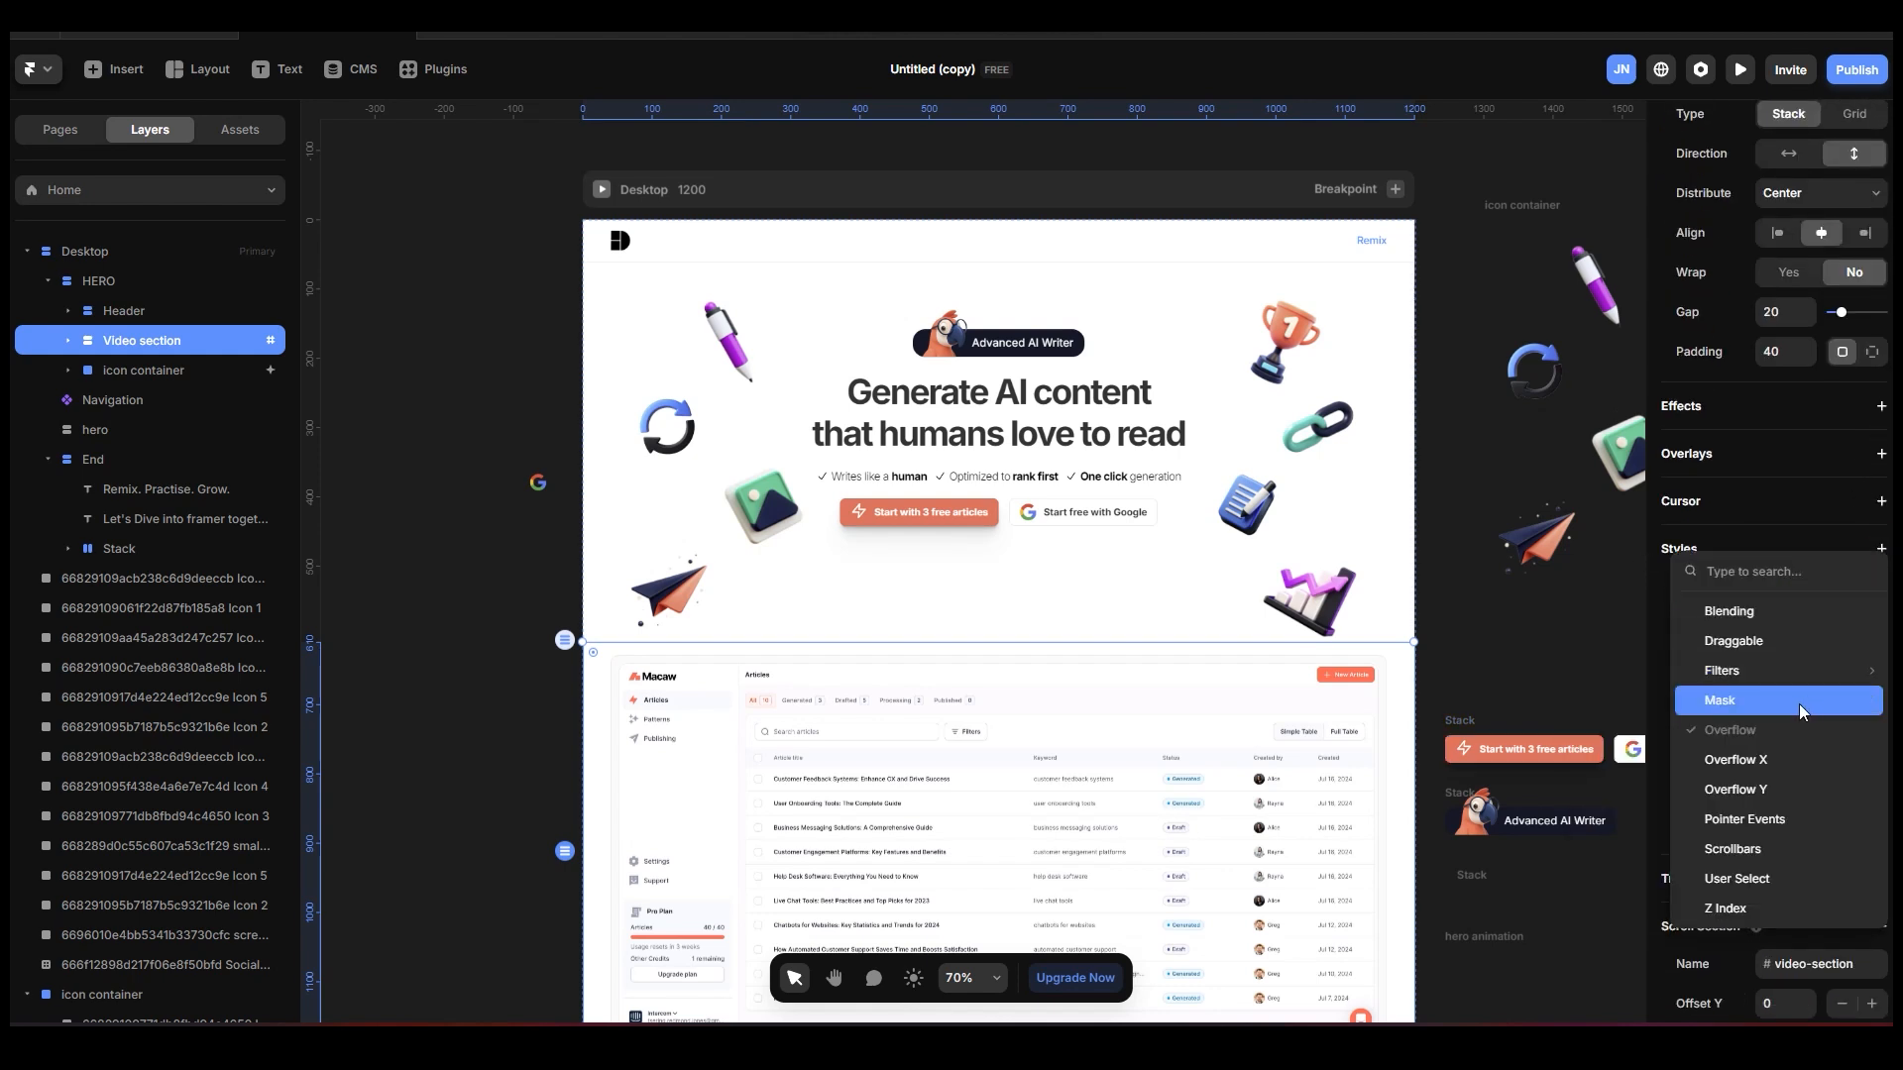
{"action": "left_click", "coordinate": [1752, 910]}
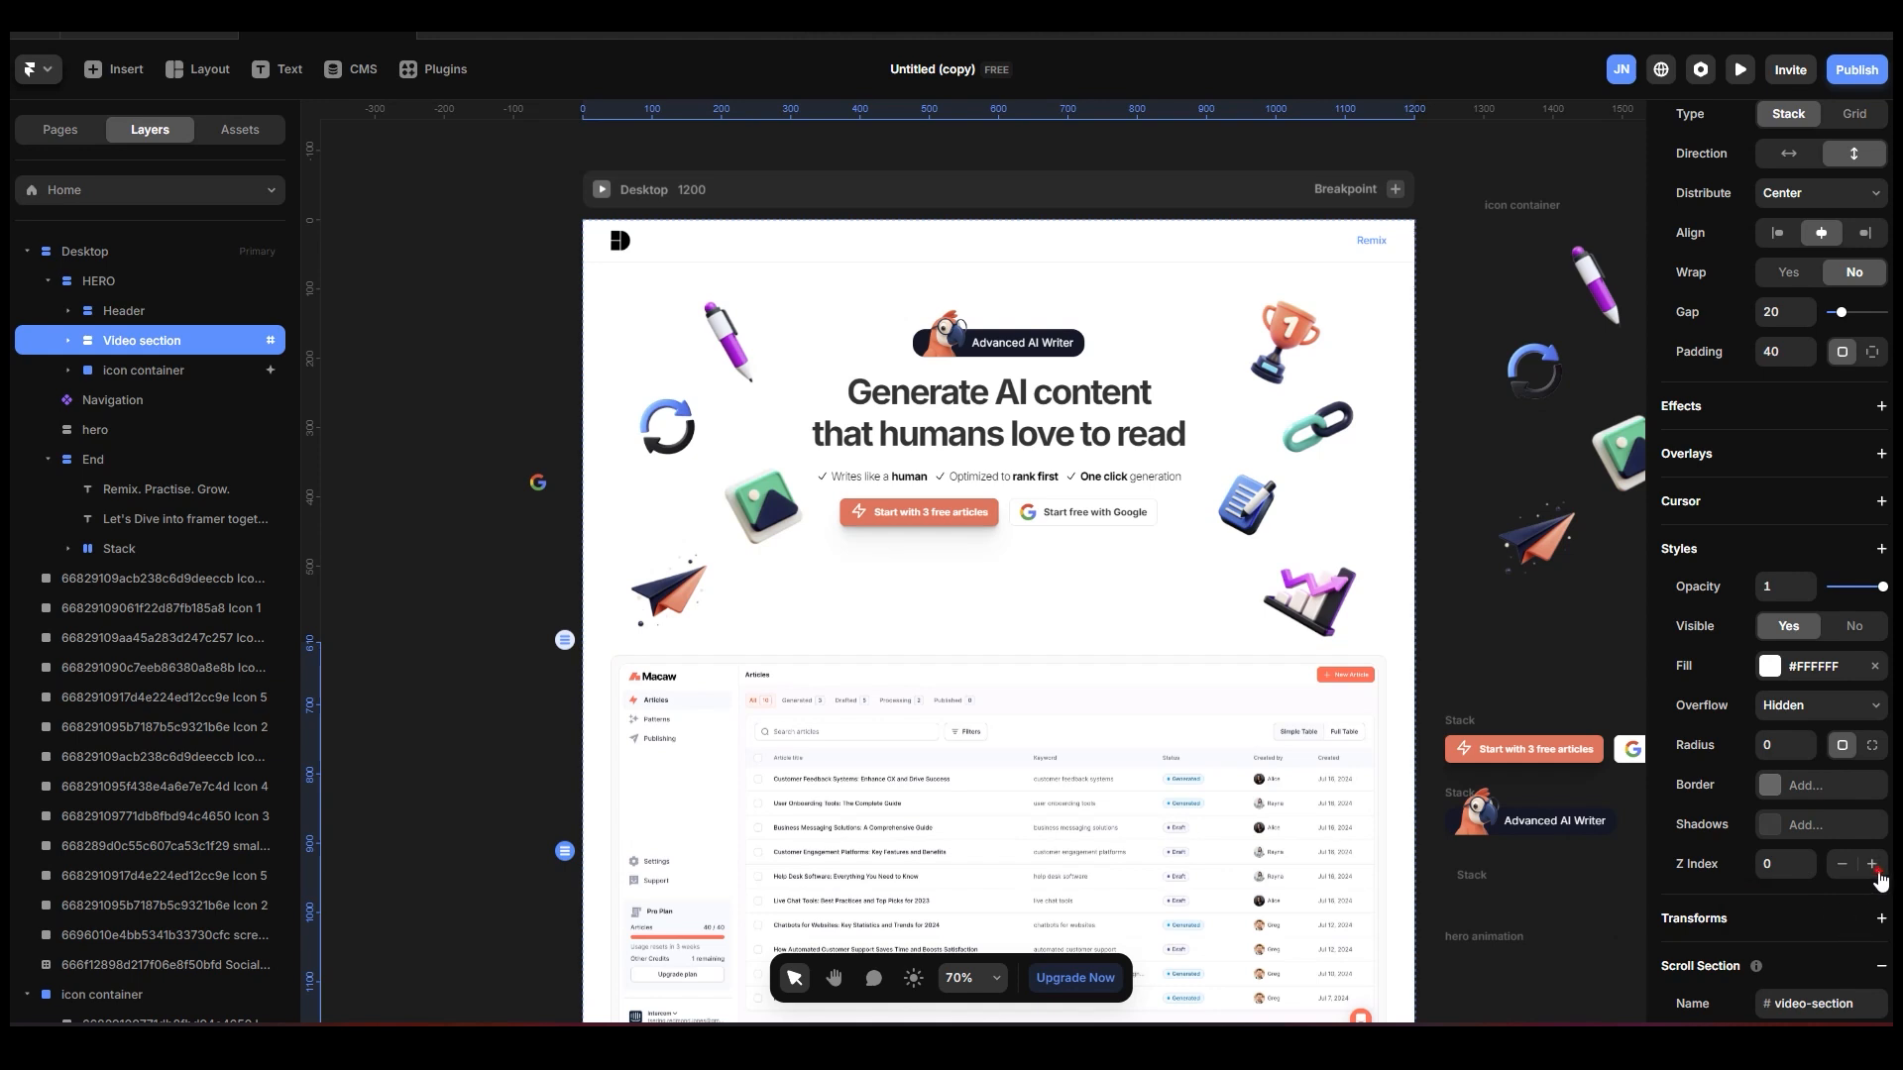